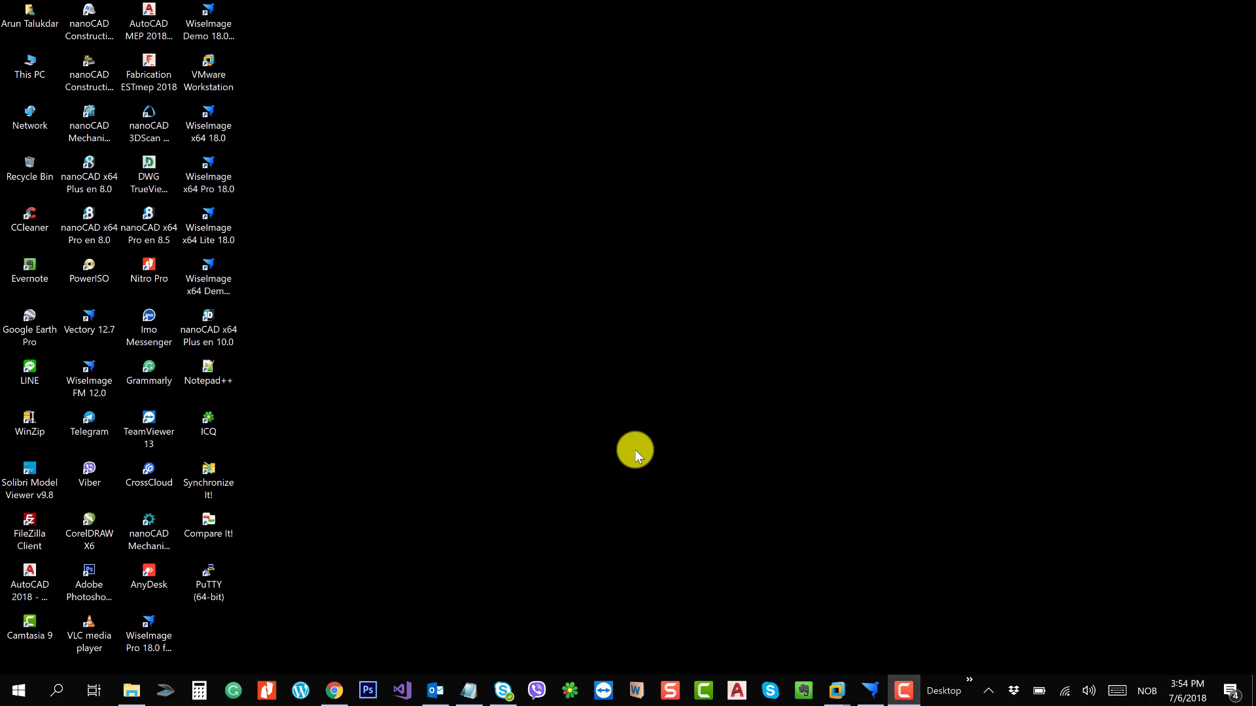
- Switch to WiseImage Pro and close the blank untitled document in front of the scanned raster drawing
click(871, 684)
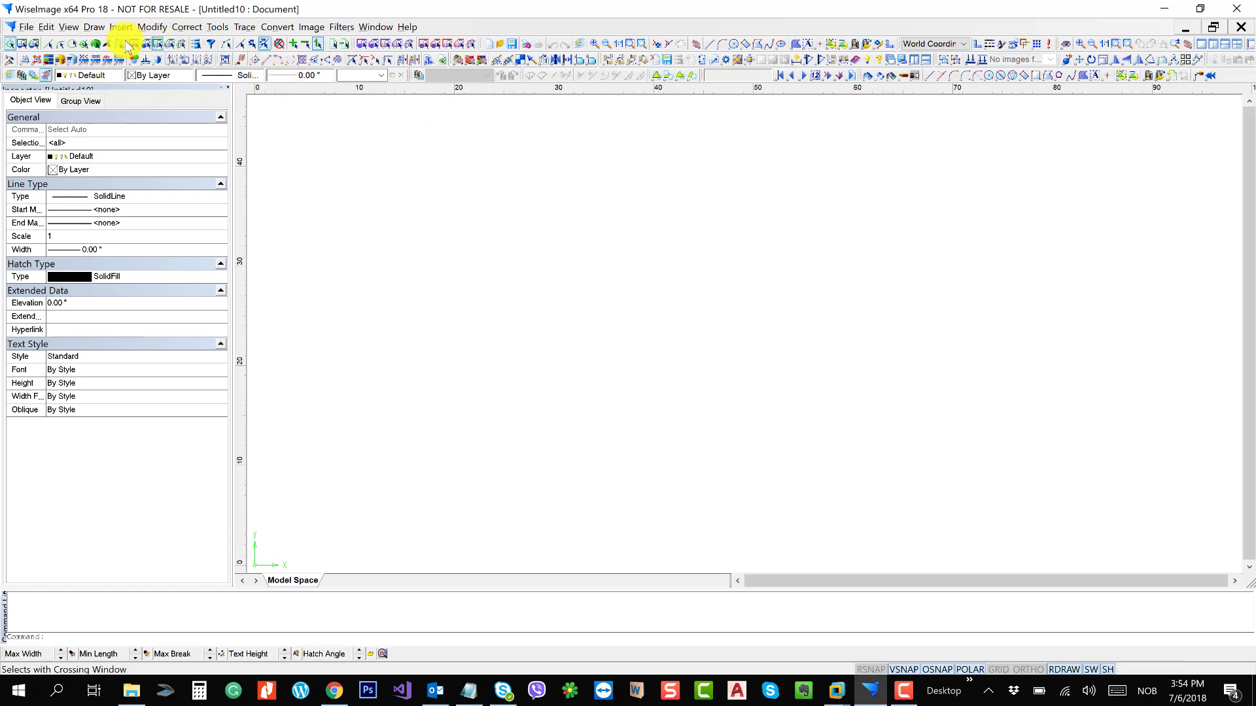
click(378, 27)
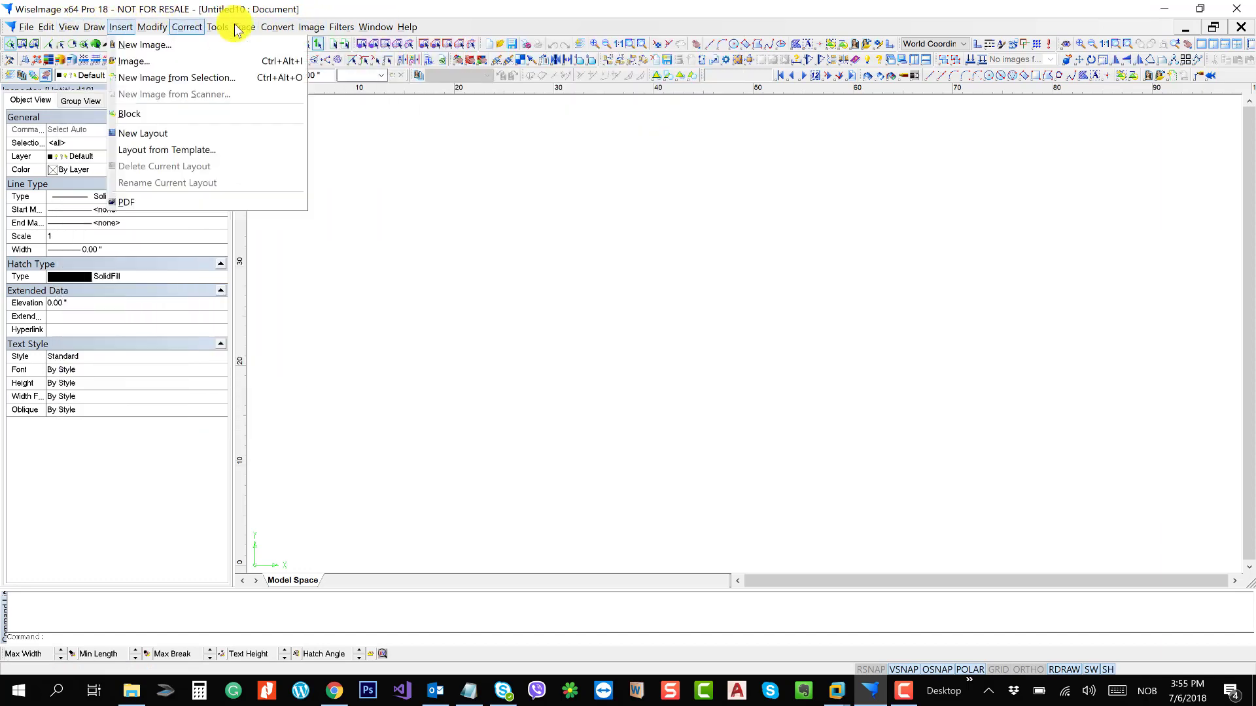
click(117, 497)
drag(363, 274, 704, 473)
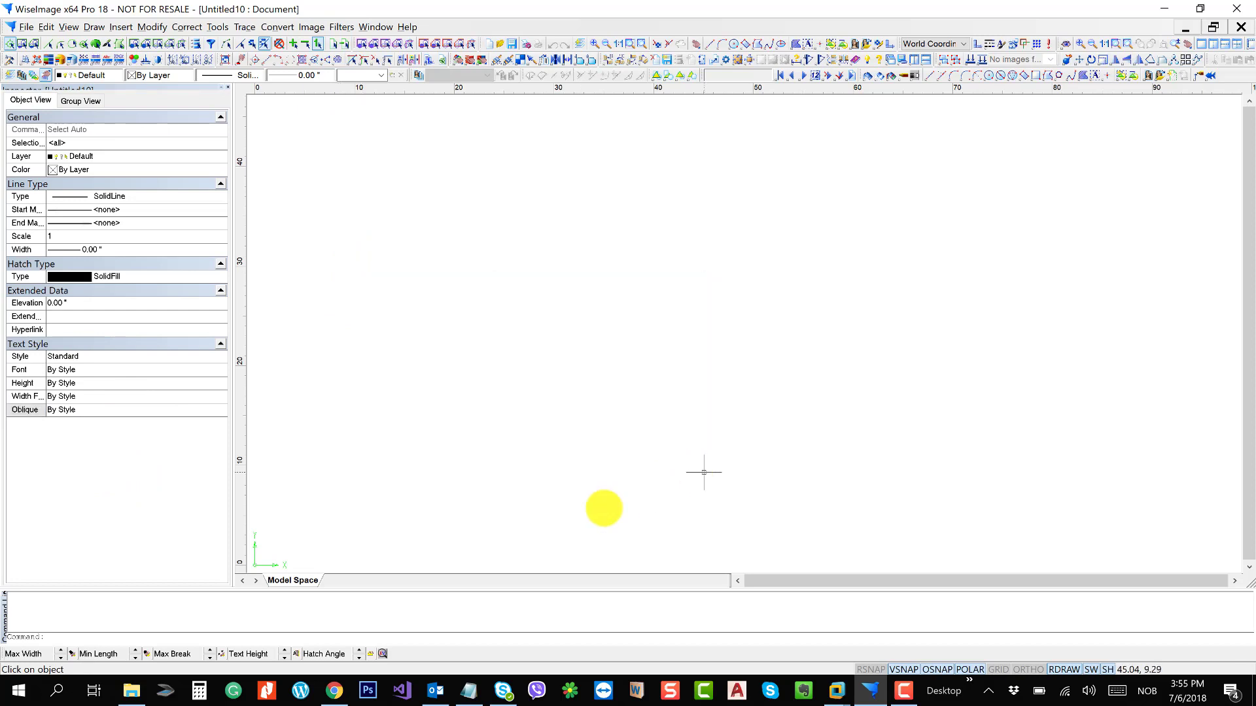
click(391, 607)
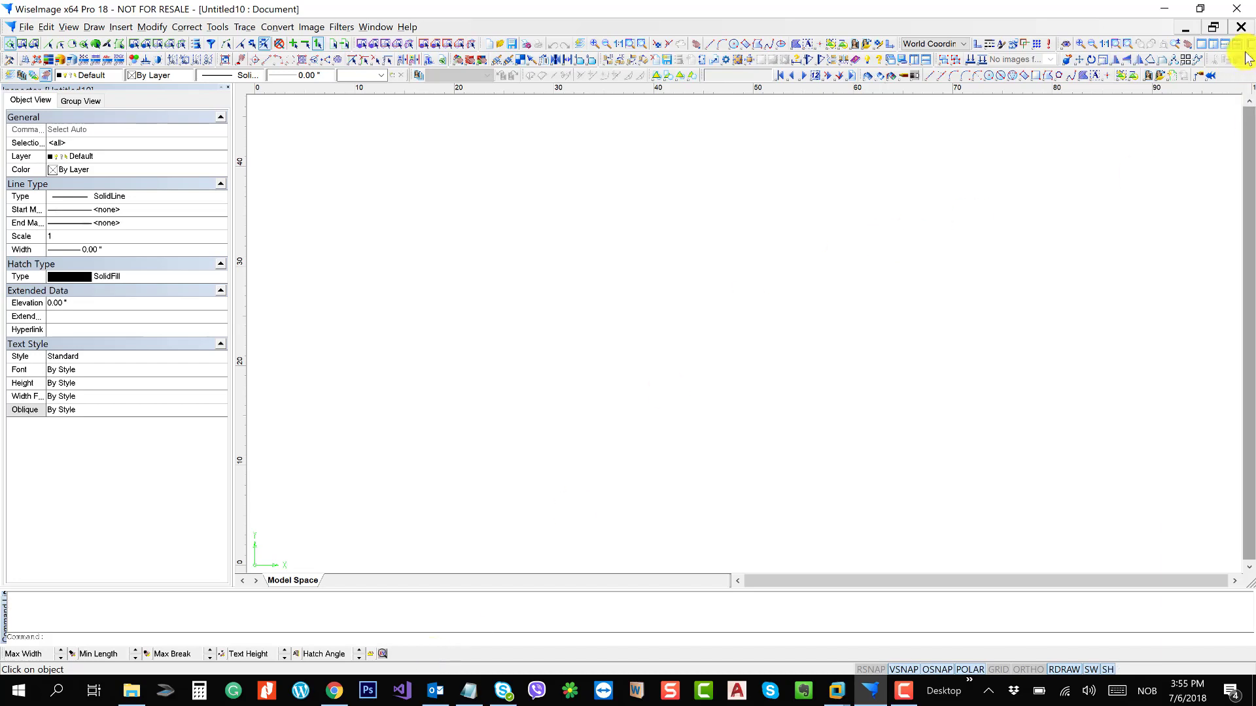
click(1241, 27)
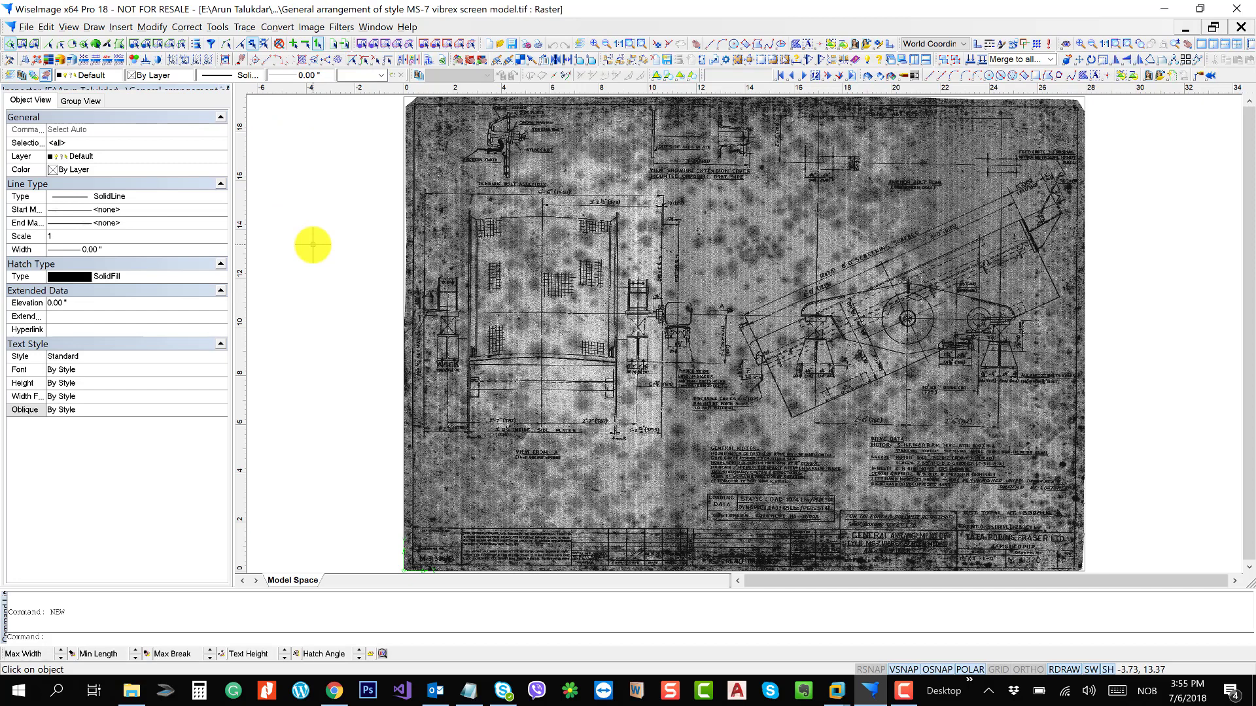
- Look through the file formats that can be opened, and leave without opening a file
click(26, 27)
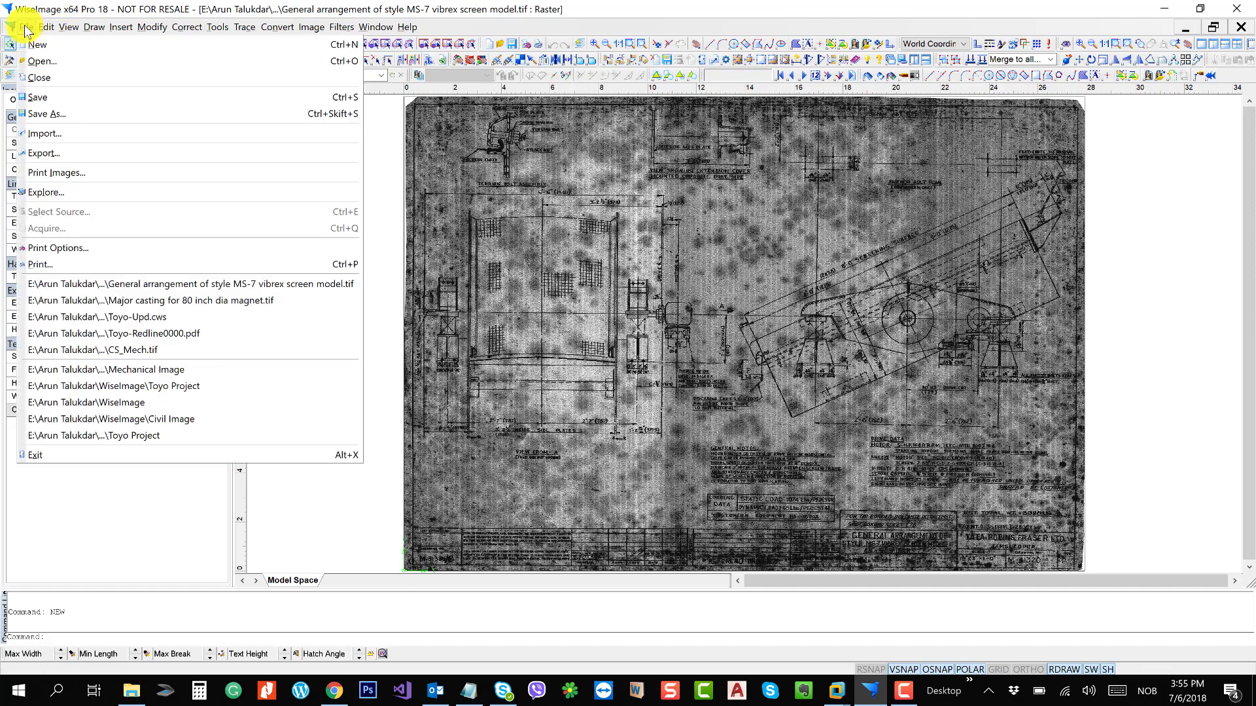
click(54, 58)
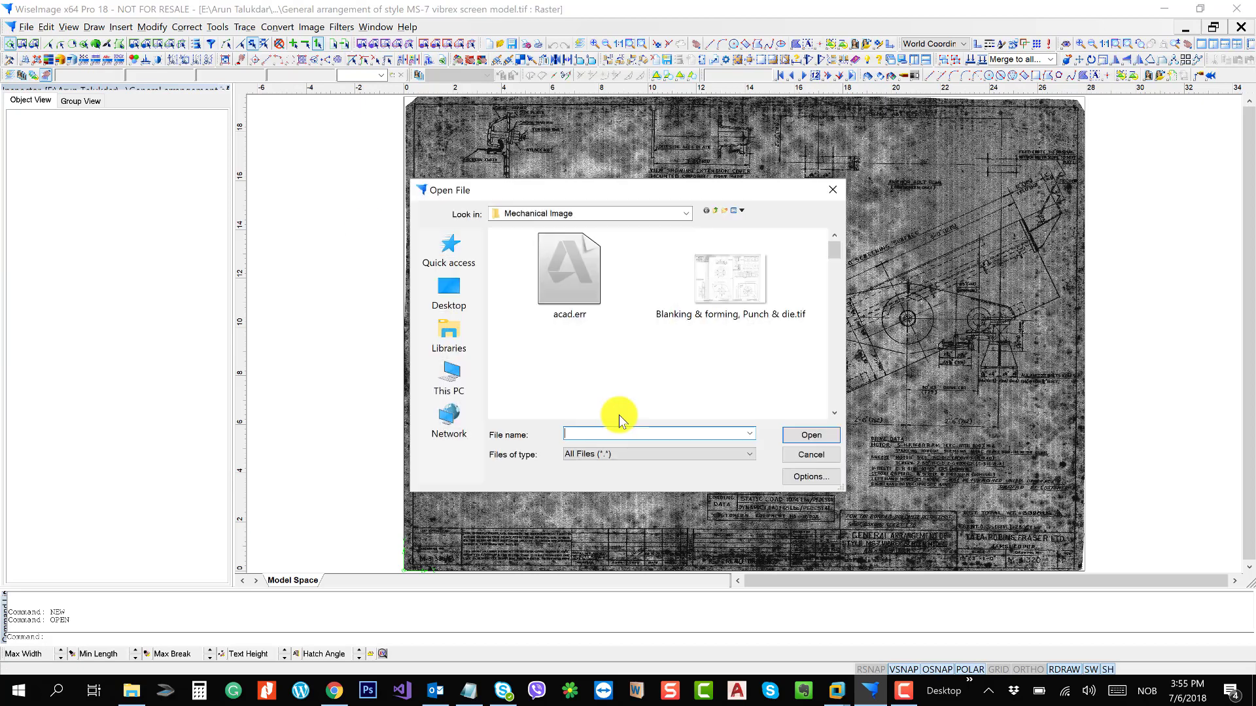
click(662, 454)
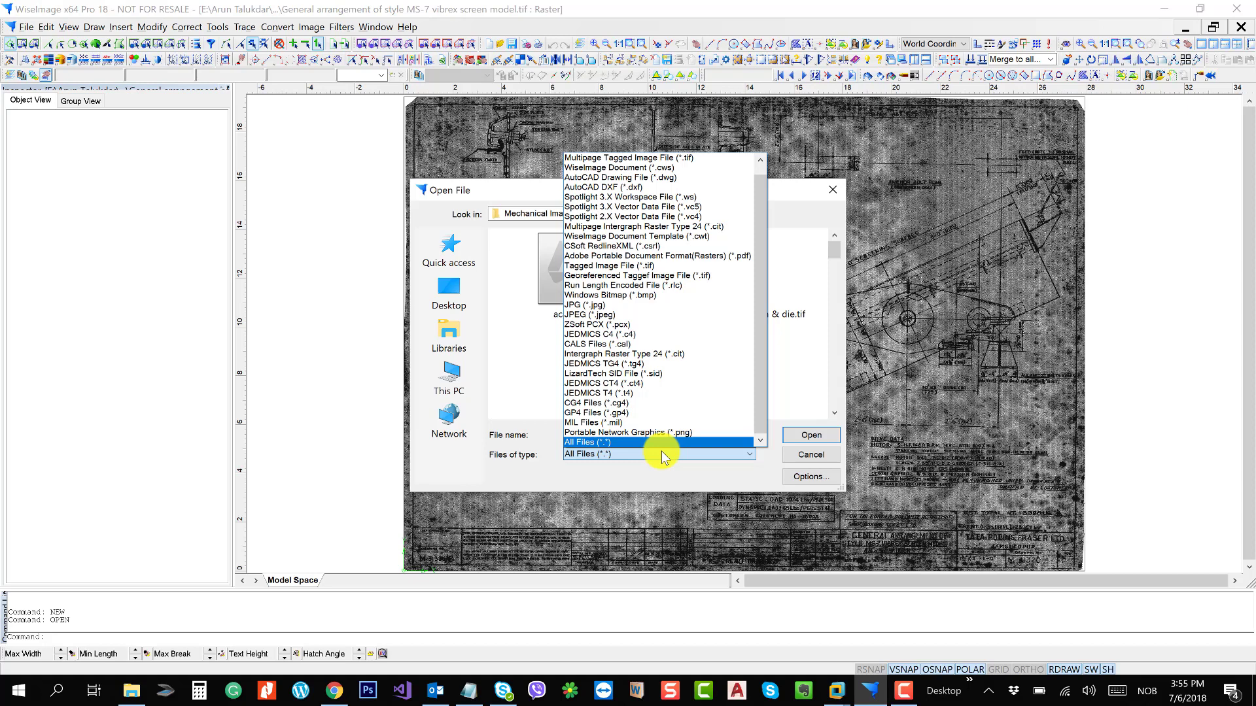
scroll(688, 288, up, 1)
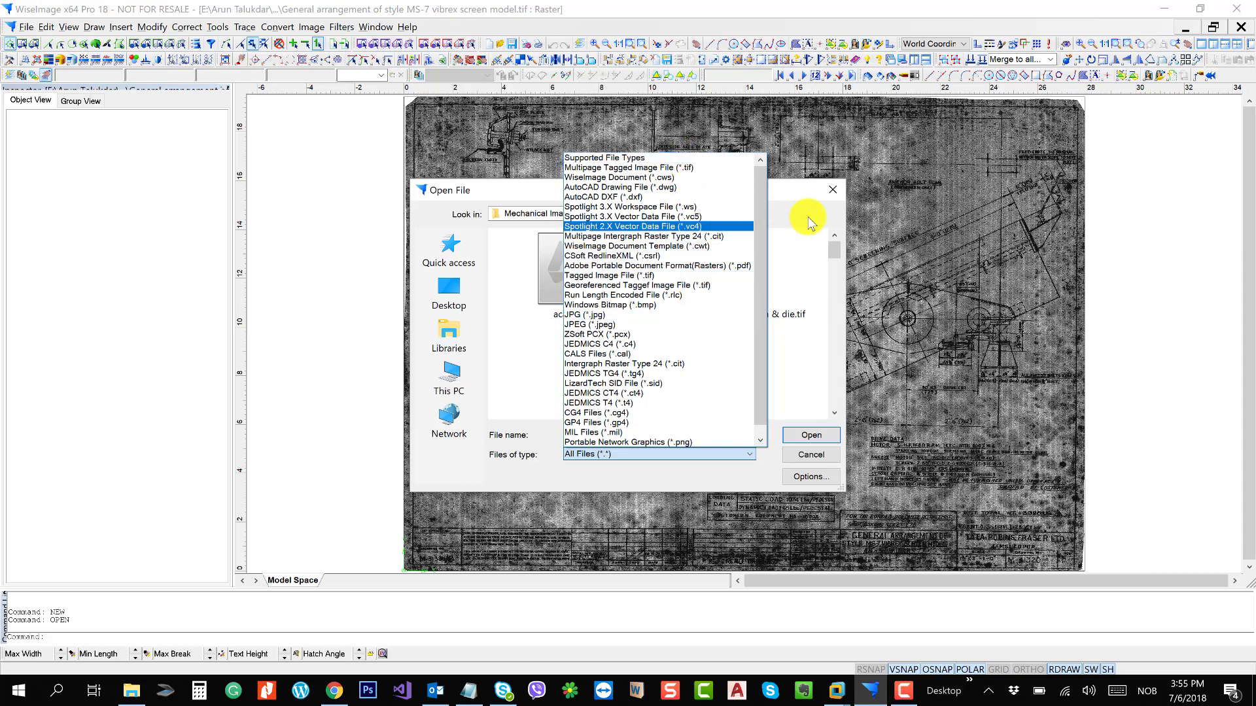
click(834, 192)
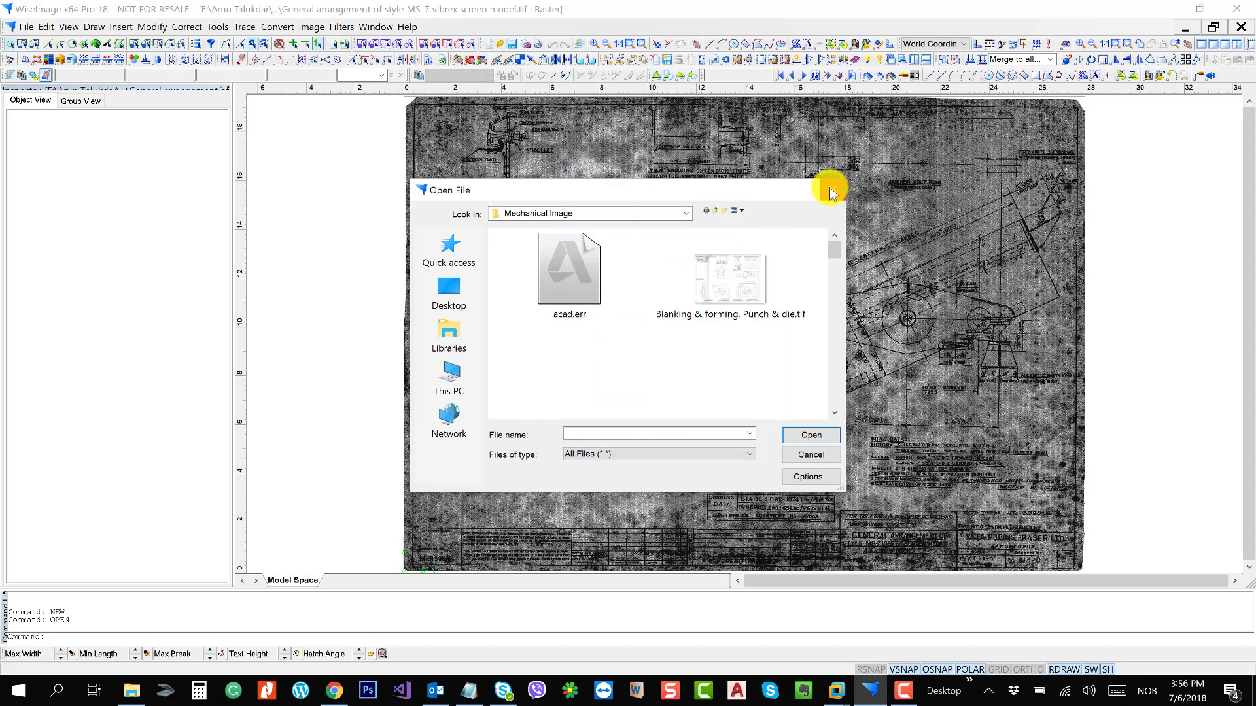
click(832, 189)
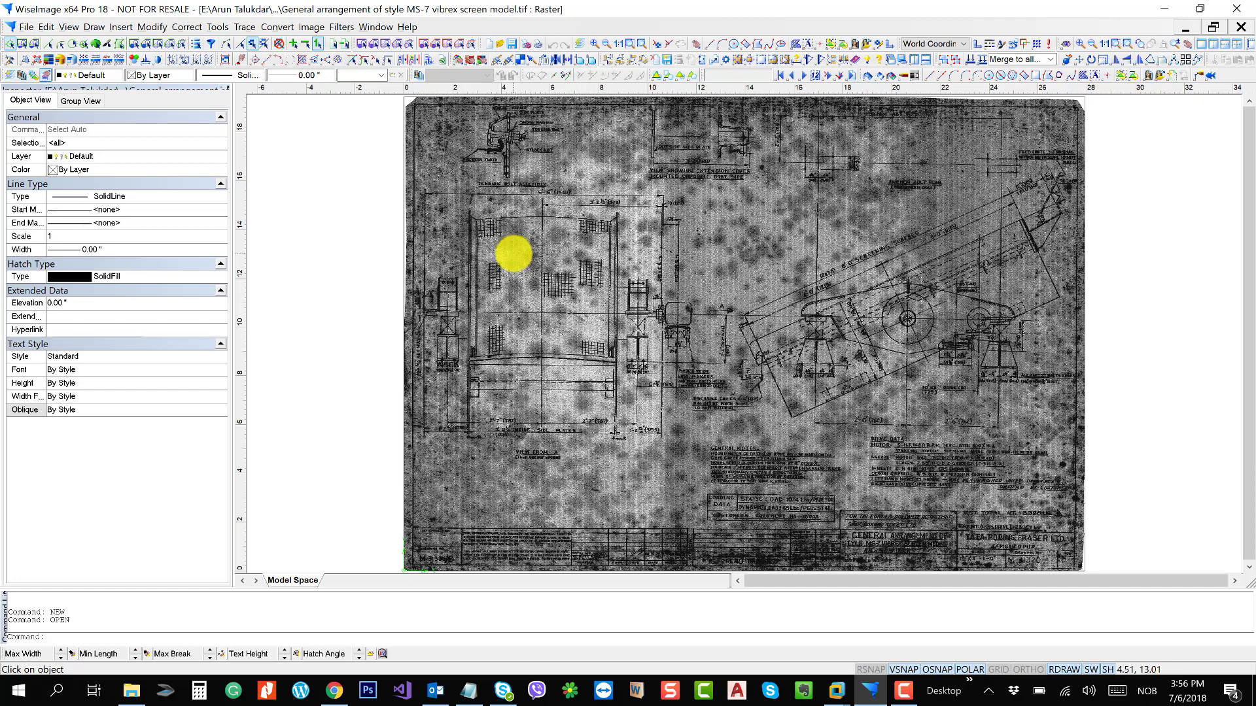
- Look through the other open drawings, including Toyo-Upd.cws and Toyo-Redline0000.pdf, and return to the MS-7 vibrex screen raster
click(28, 28)
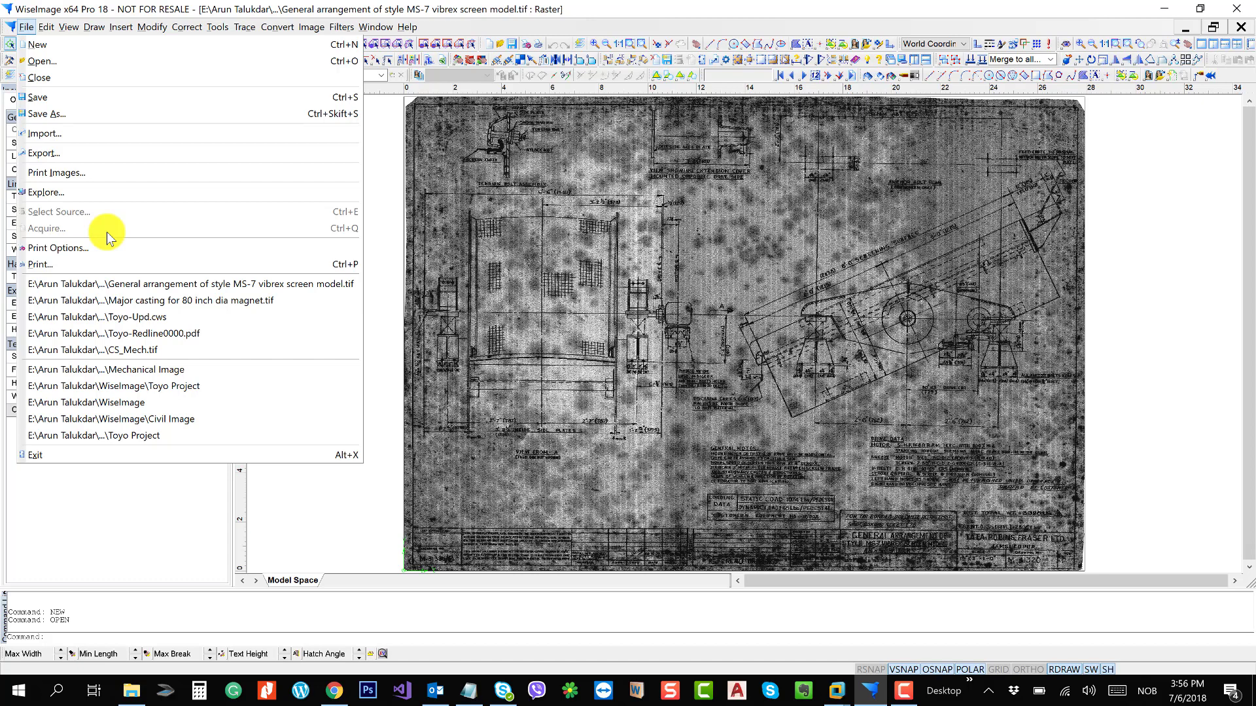
click(624, 14)
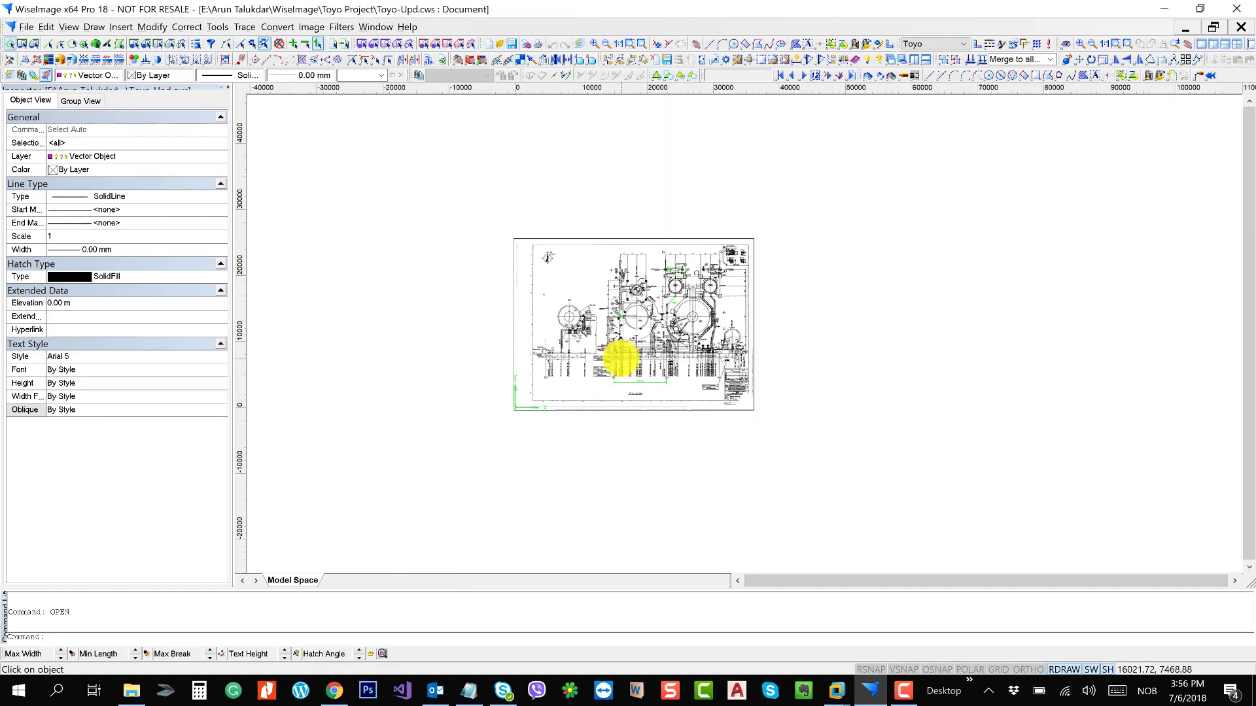
key(ctrl+Tab)
key(ctrl+Tab)
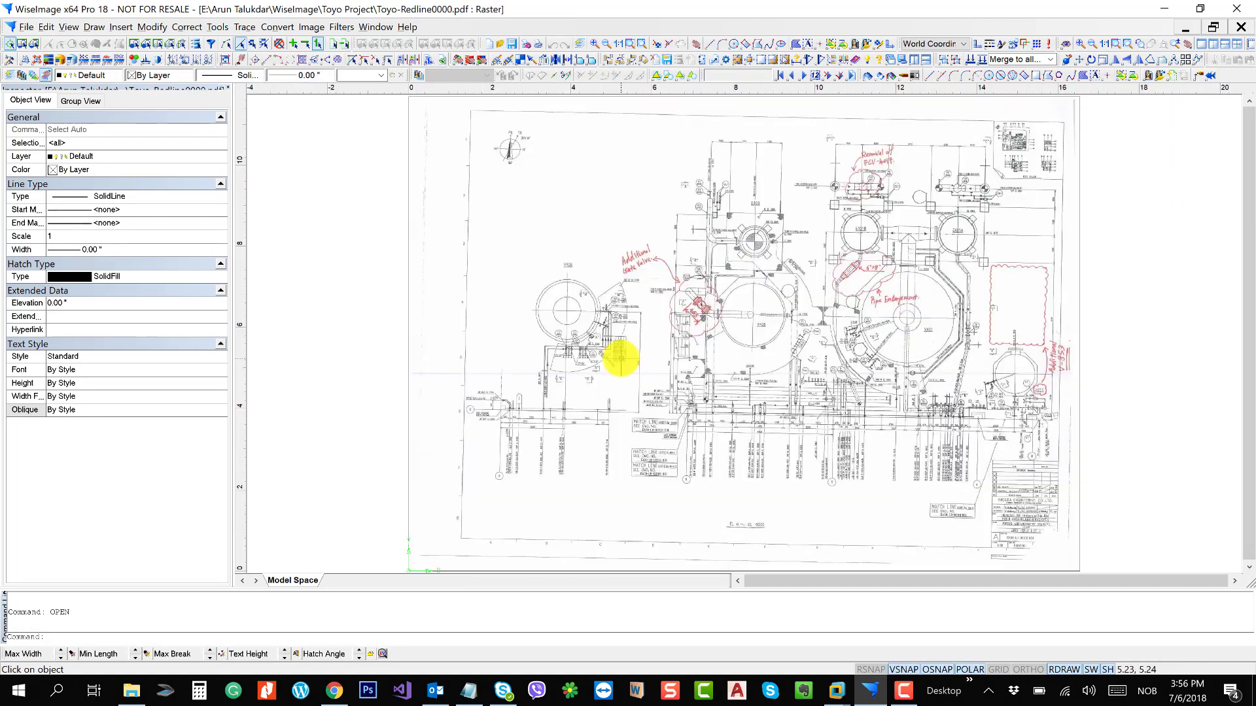
key(ctrl+Tab)
key(ctrl+Tab)
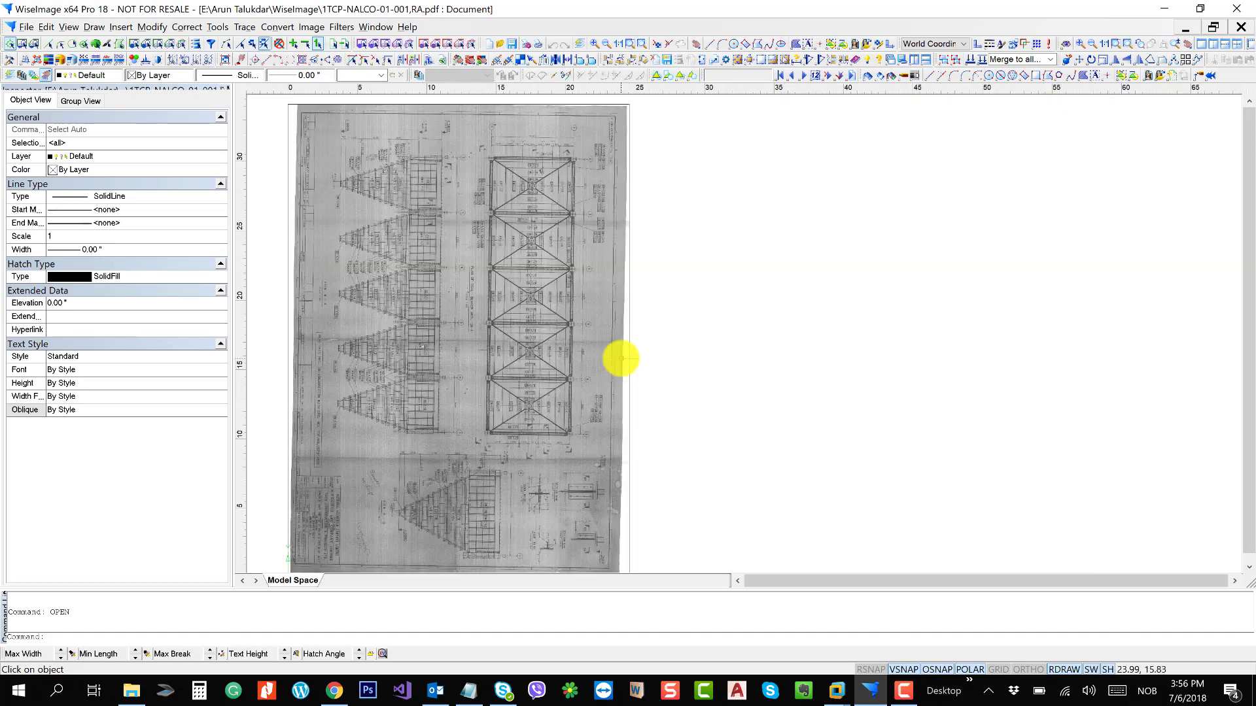
key(ctrl+Tab)
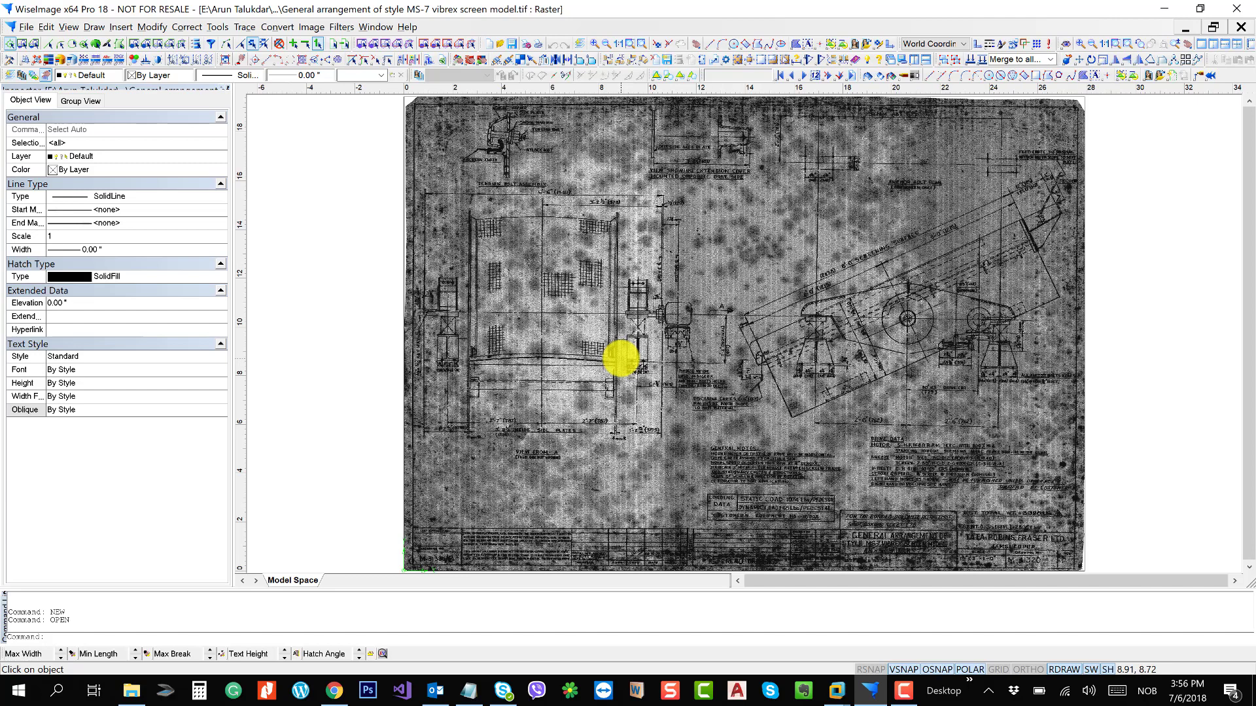
- Check which vector file formats can be imported, and leave without importing anything
click(26, 28)
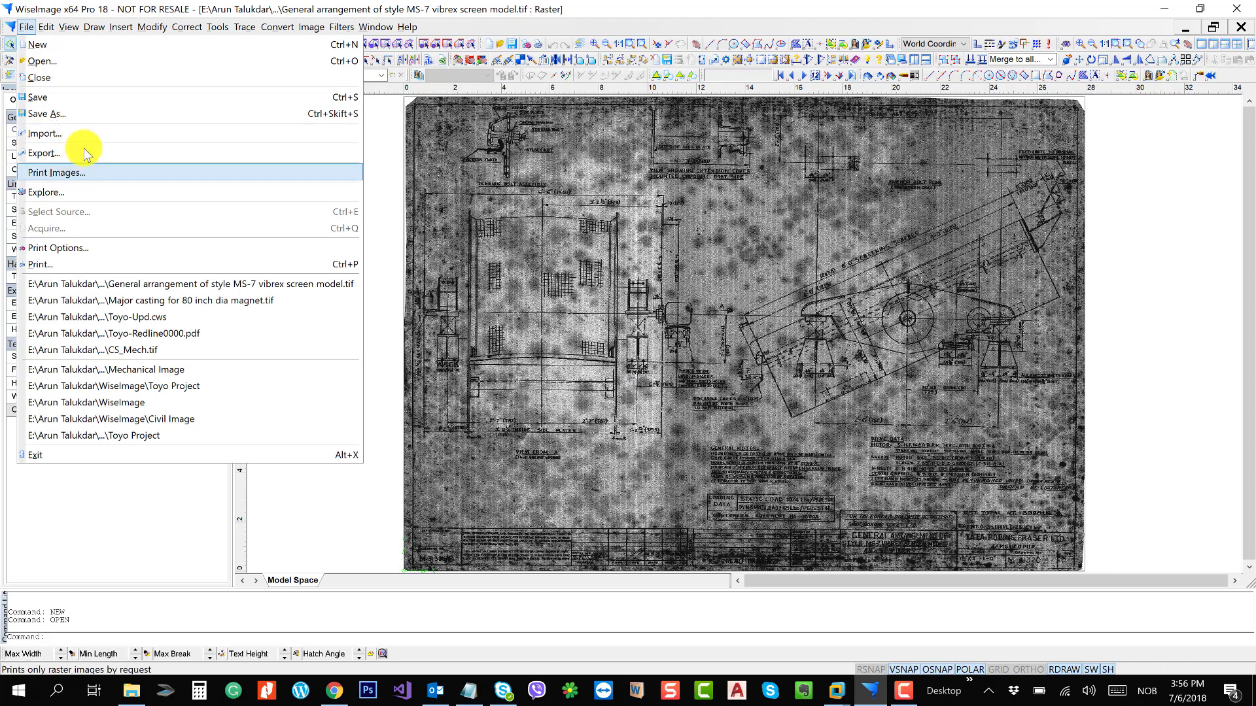
click(103, 136)
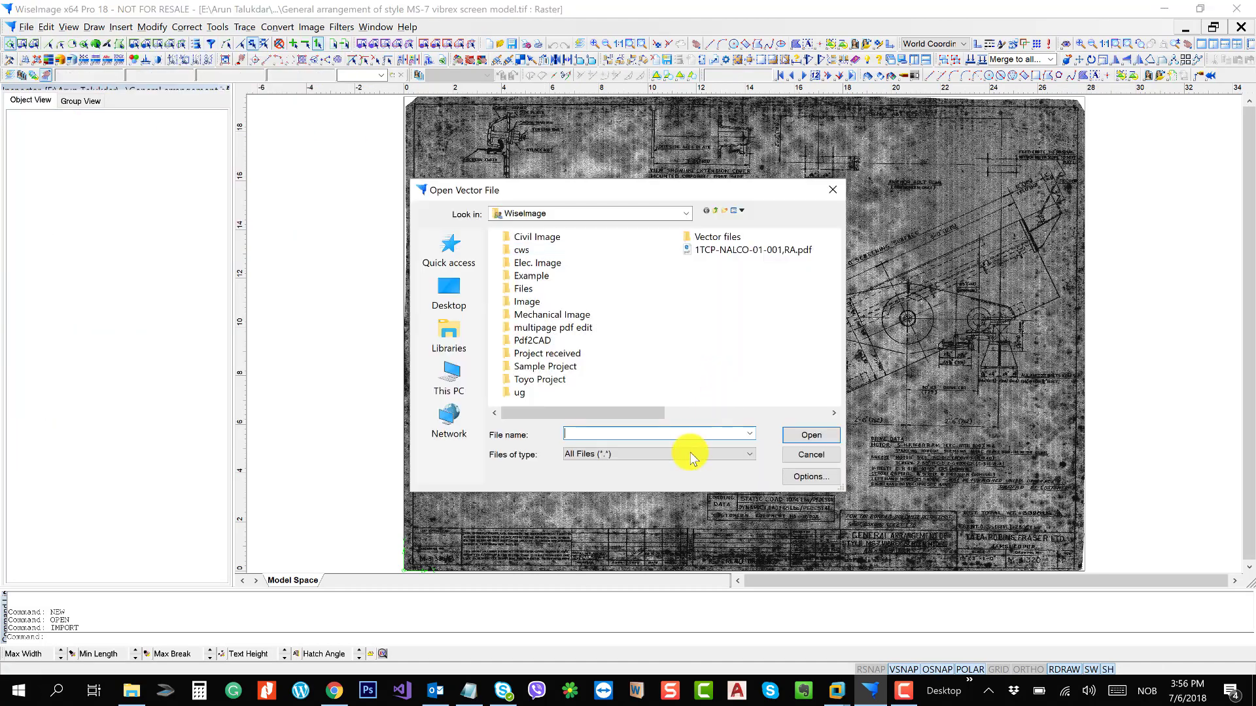
click(688, 454)
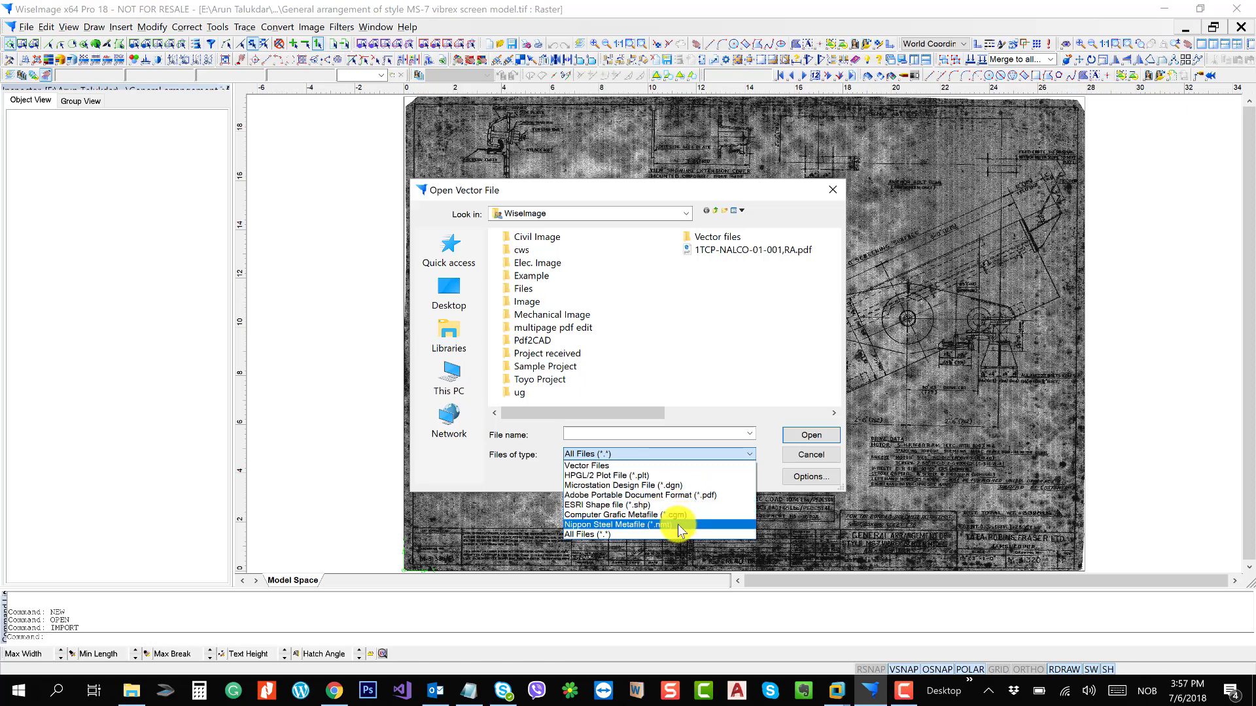
click(808, 459)
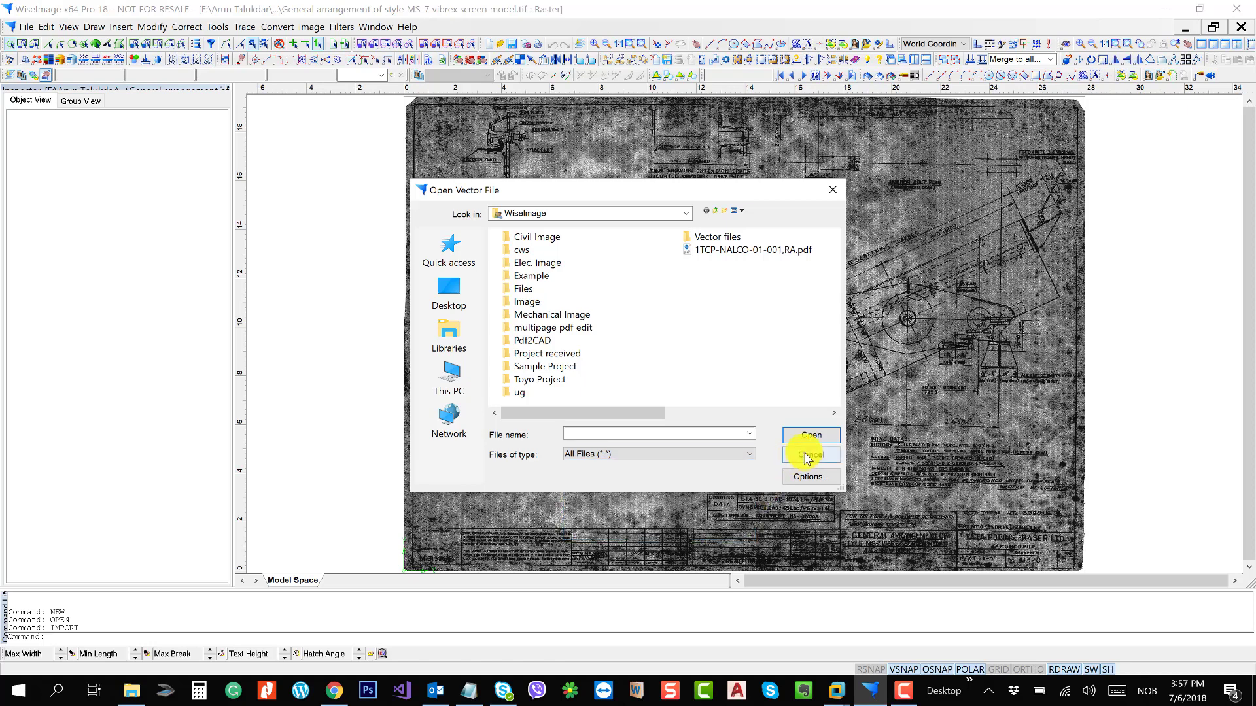
click(809, 454)
- Check which file formats the document can be exported to, and leave without exporting
click(29, 25)
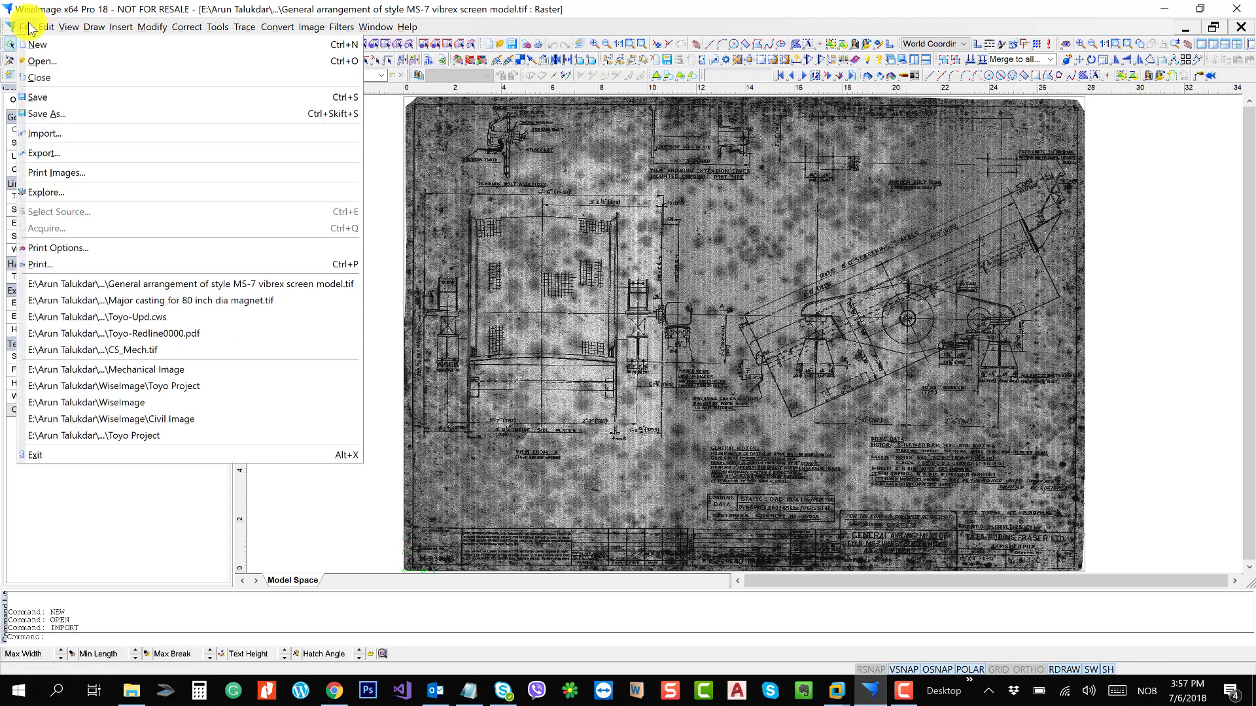
click(66, 157)
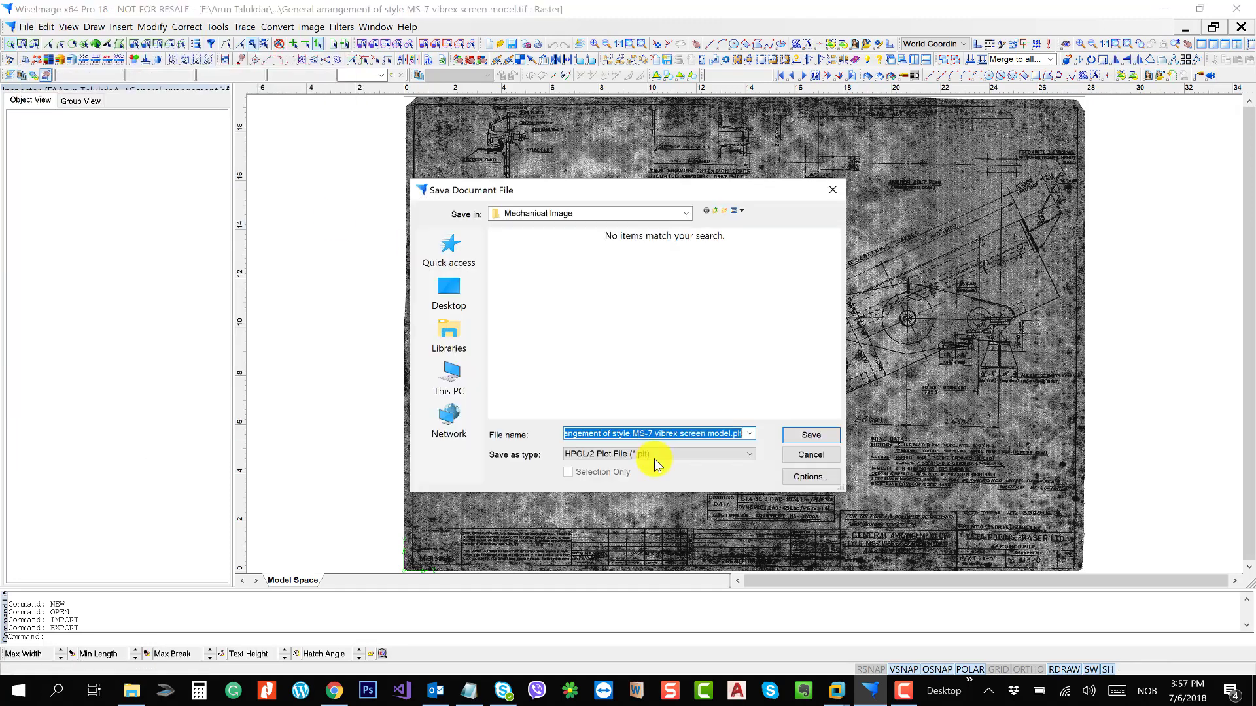
click(654, 452)
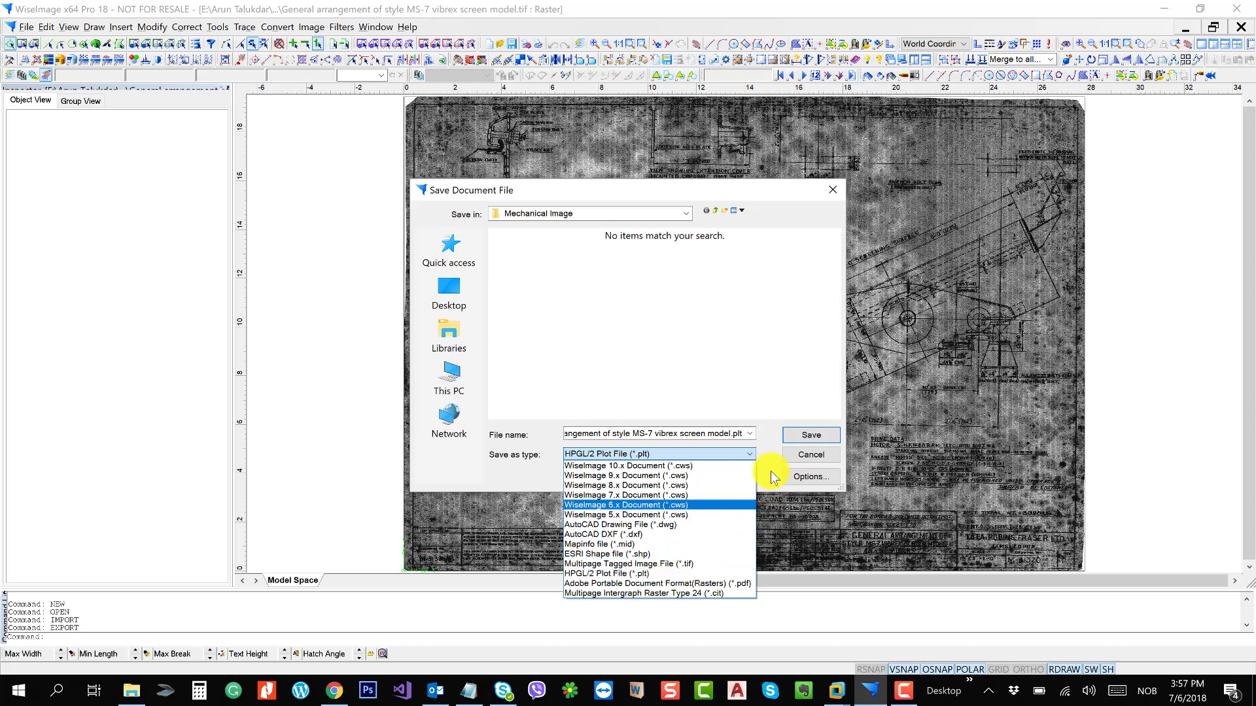
click(802, 454)
click(804, 453)
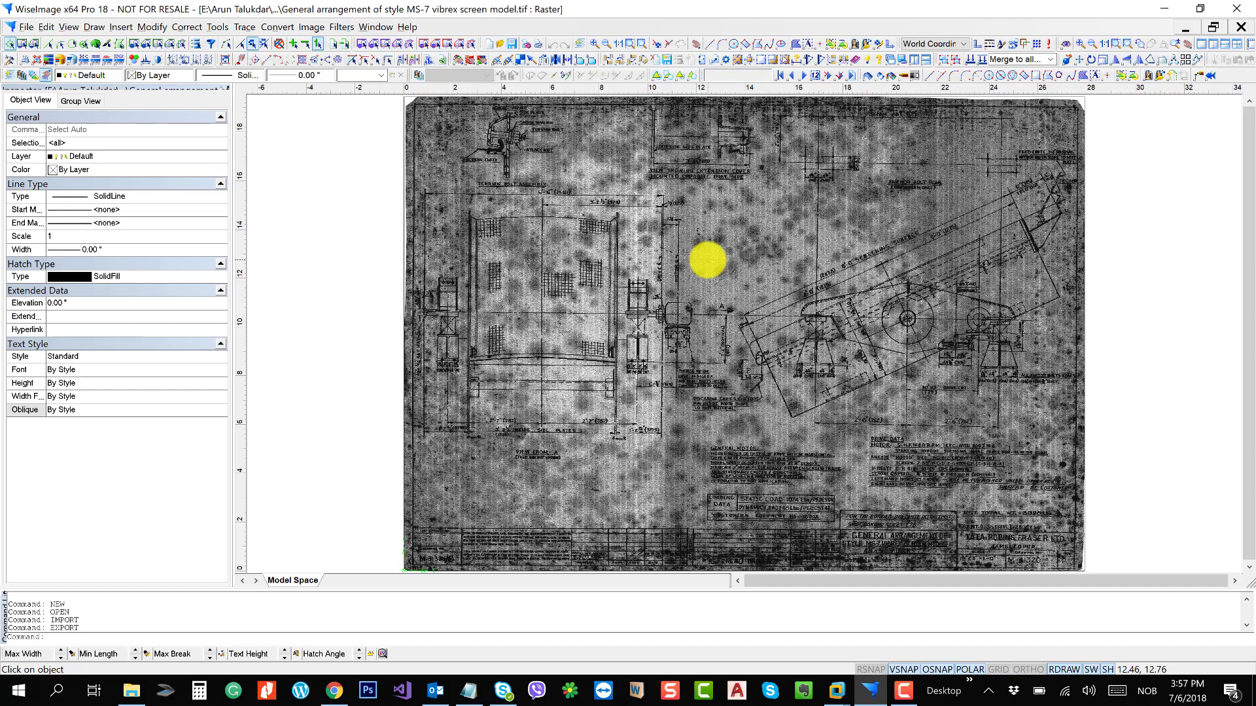
- Clean the speckles from the MS-7 vibrex screen raster with the Speckle Remover filter using auto estimating
scroll(817, 170, up, 1)
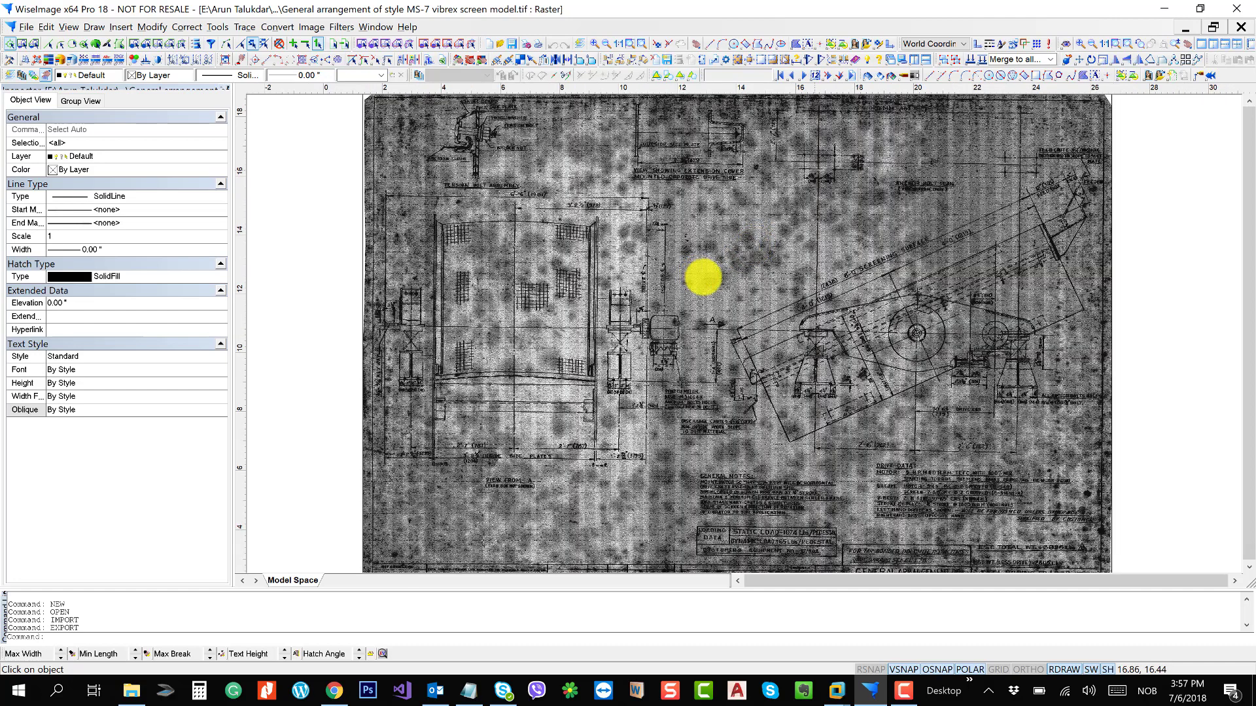
scroll(704, 277, up, 1)
scroll(703, 276, up, 1)
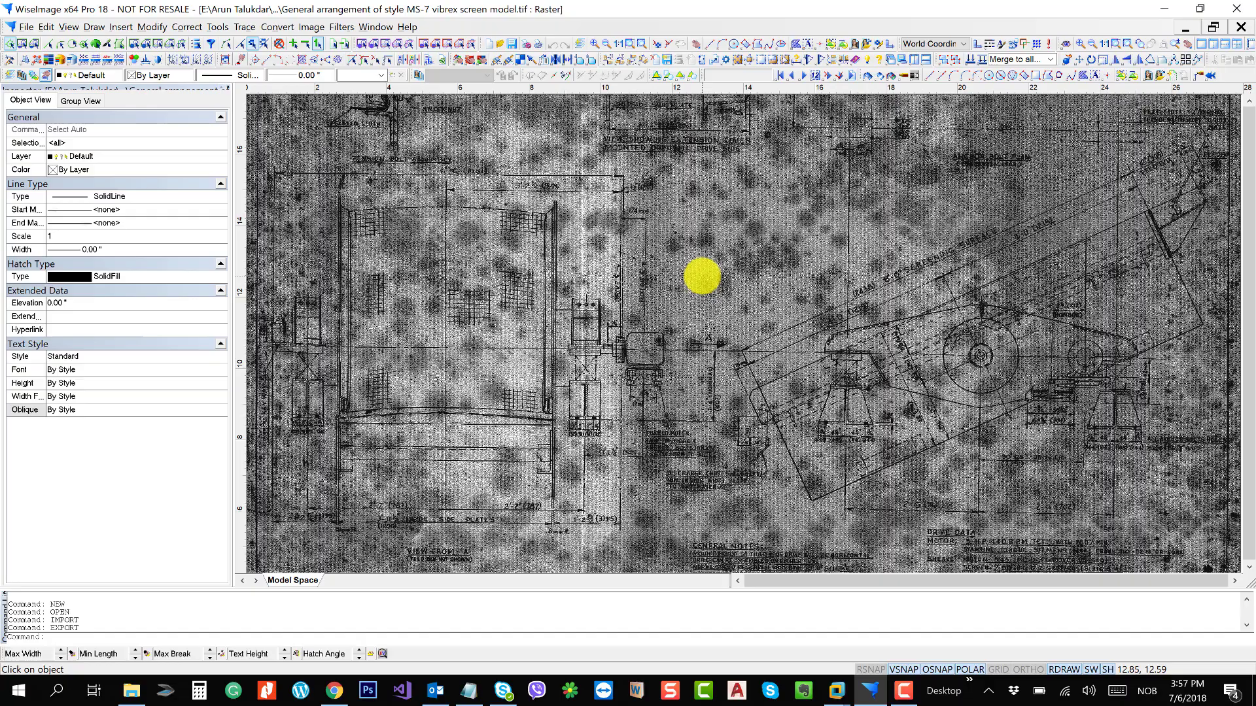
mouse_move(842, 274)
mouse_down()
mouse_move(583, 255)
mouse_move(1007, 273)
mouse_up()
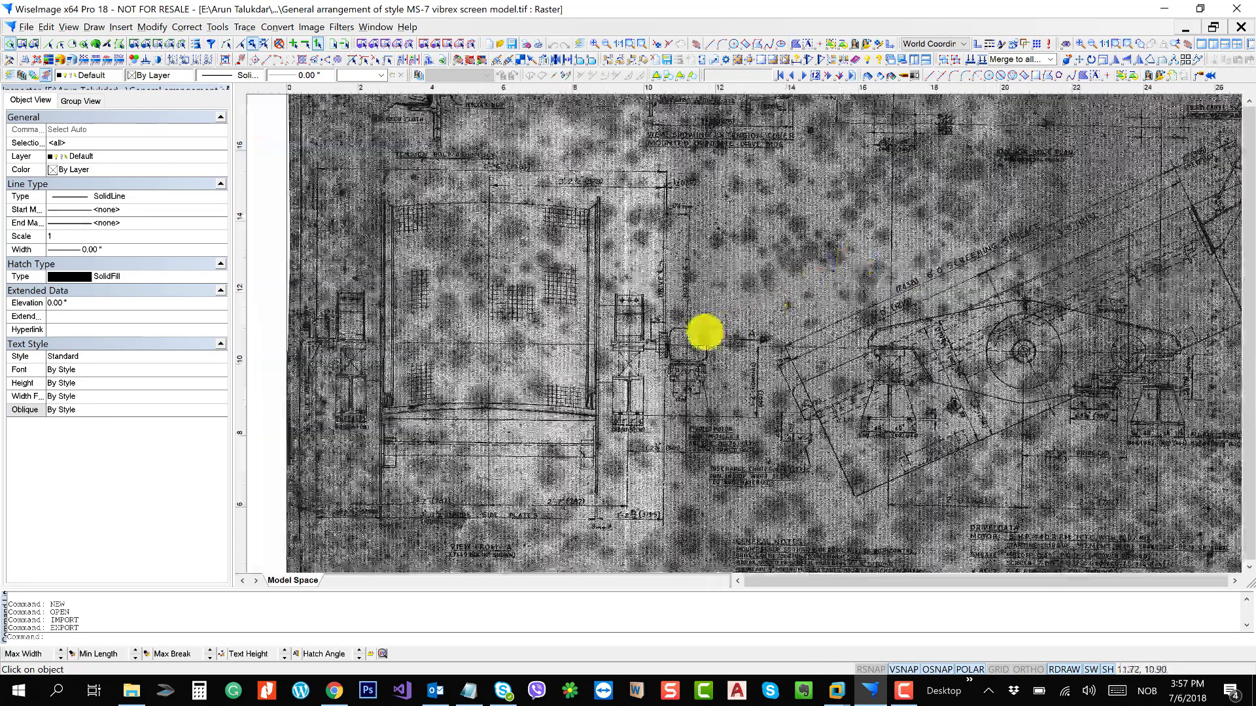
scroll(699, 329, up, 1)
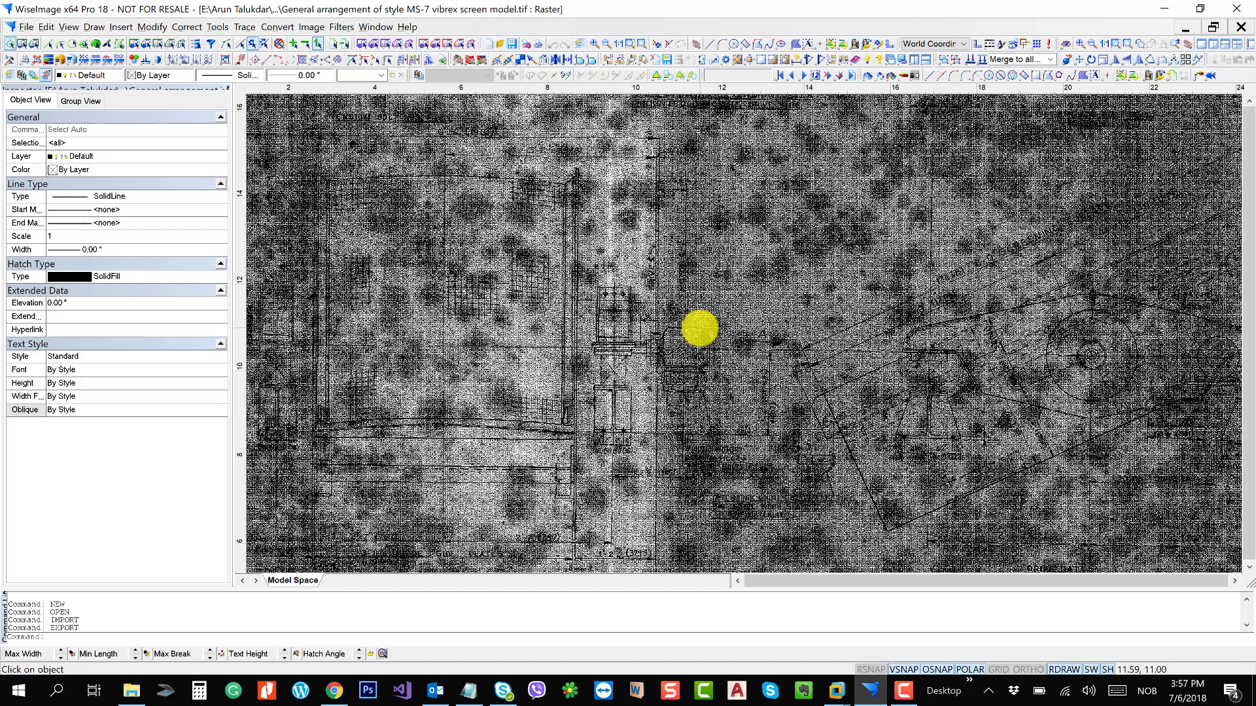
click(343, 27)
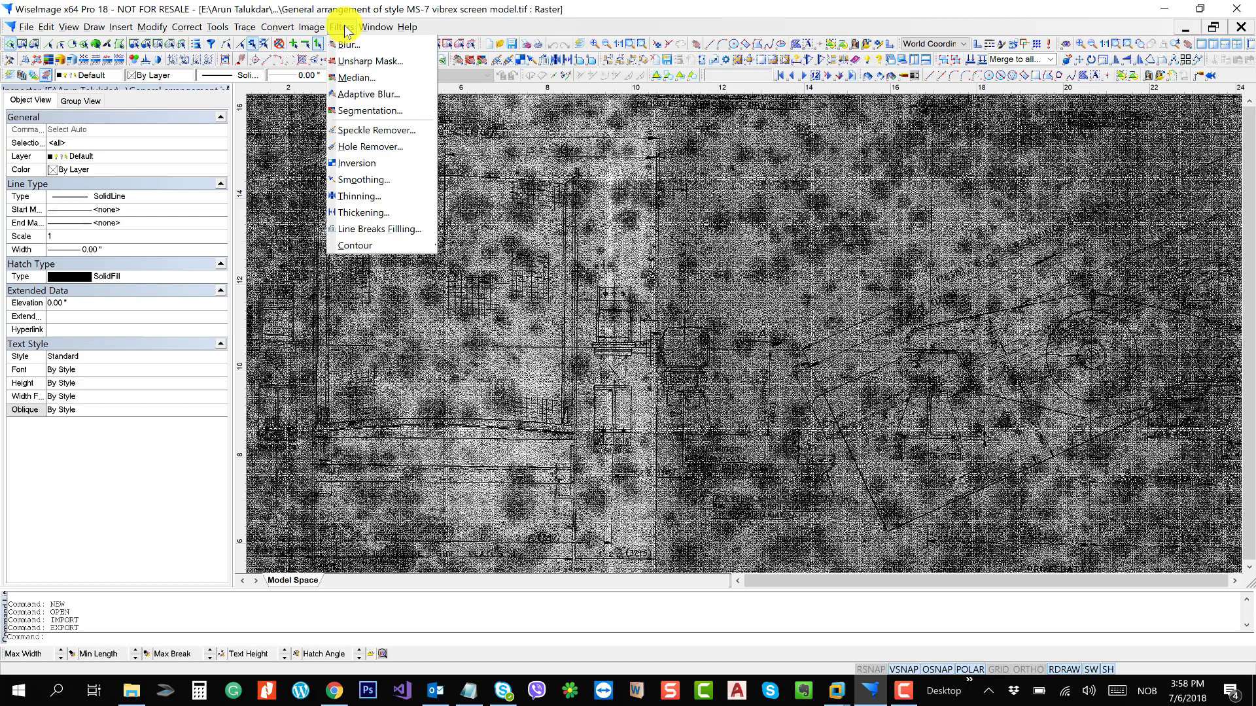
click(393, 131)
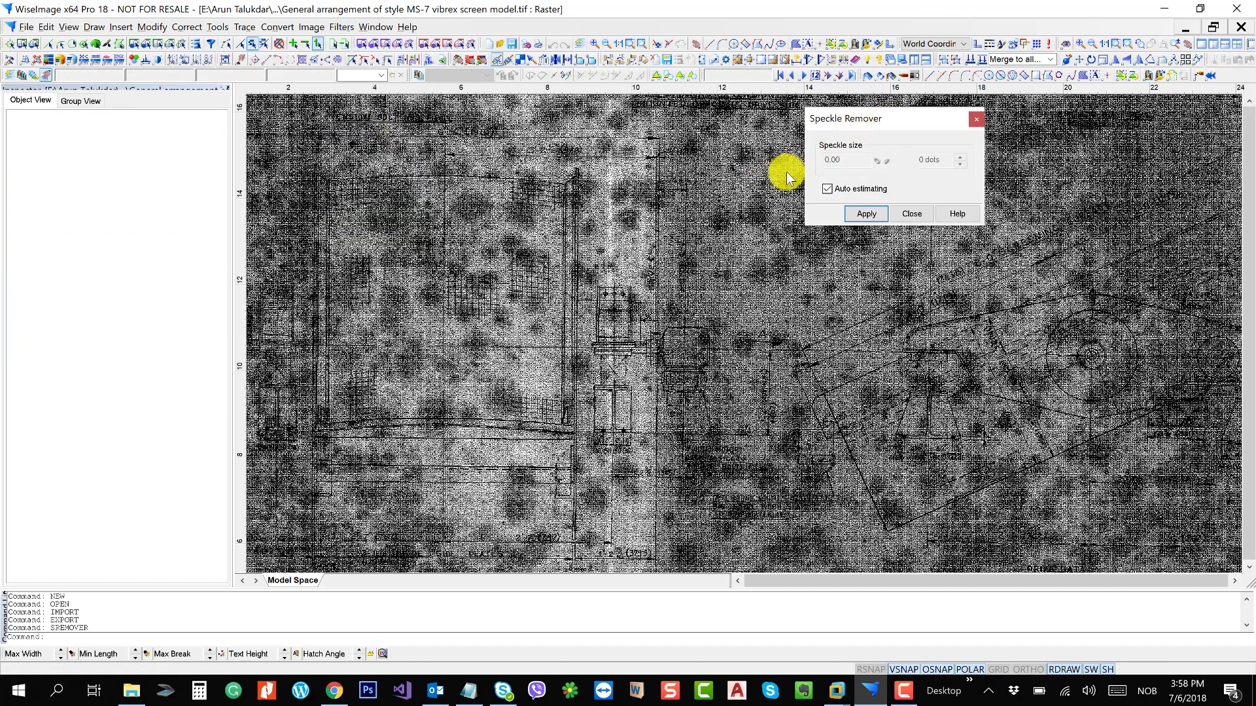
drag(891, 118, 786, 174)
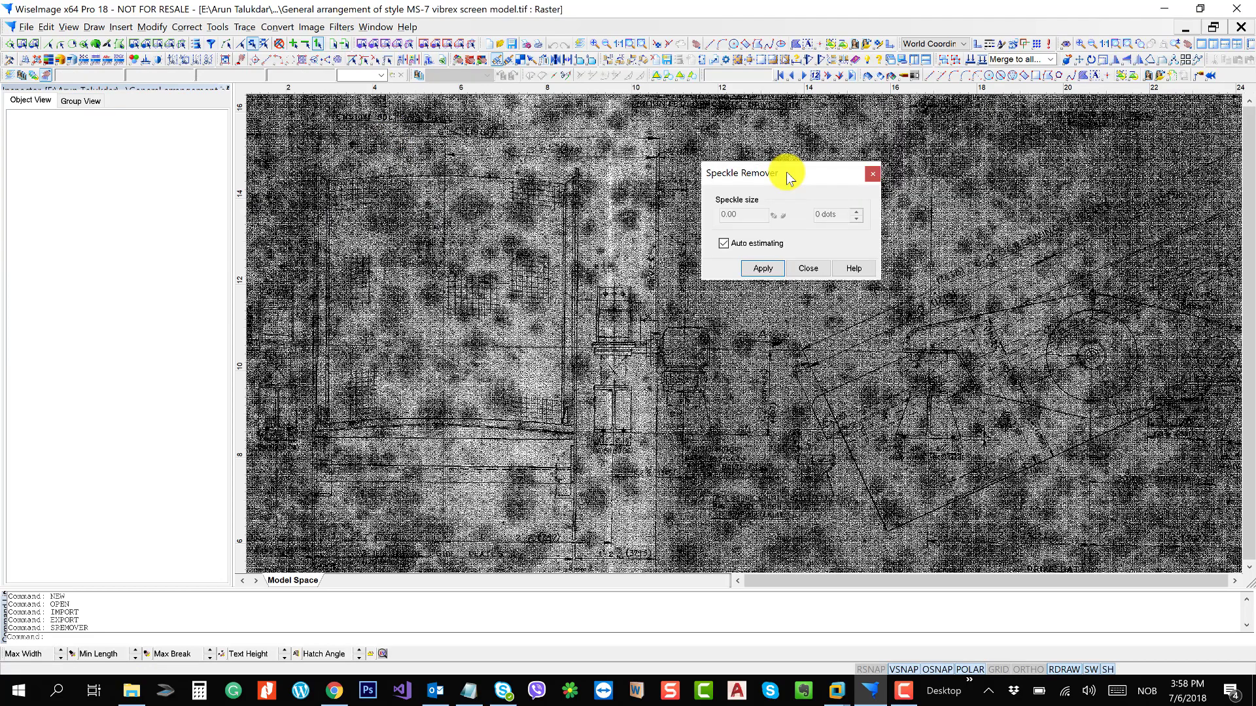
click(723, 243)
click(759, 269)
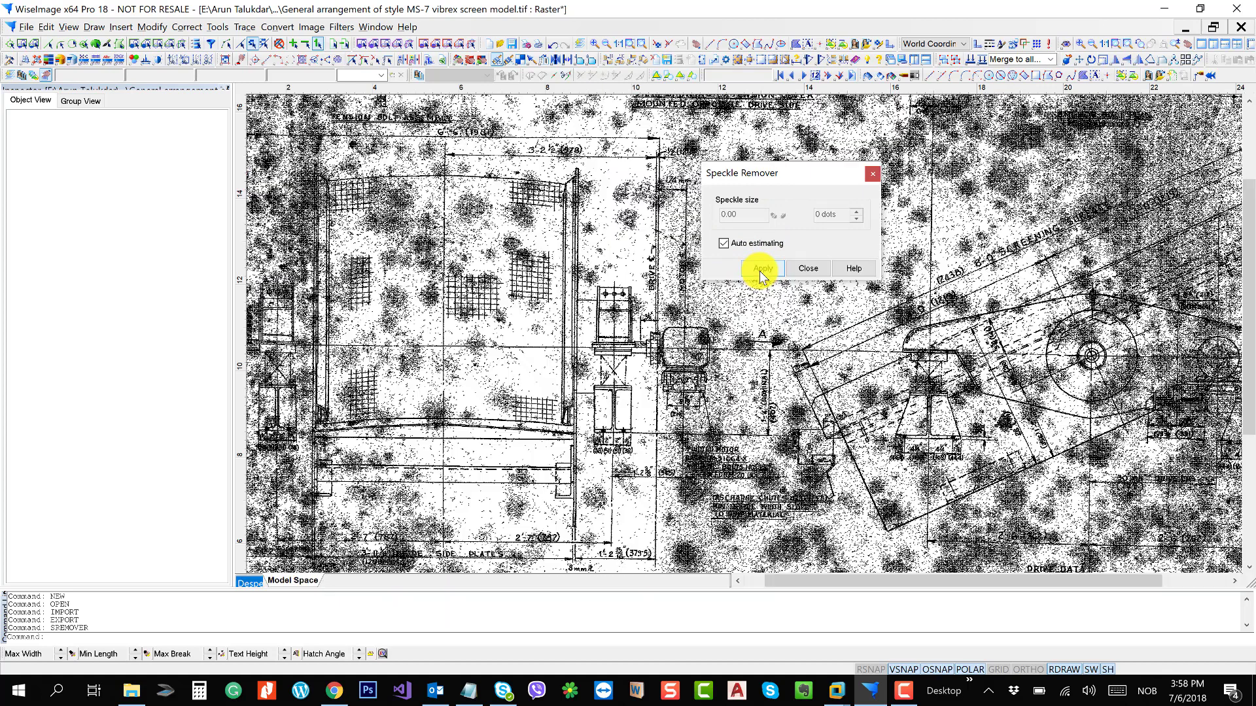
click(759, 271)
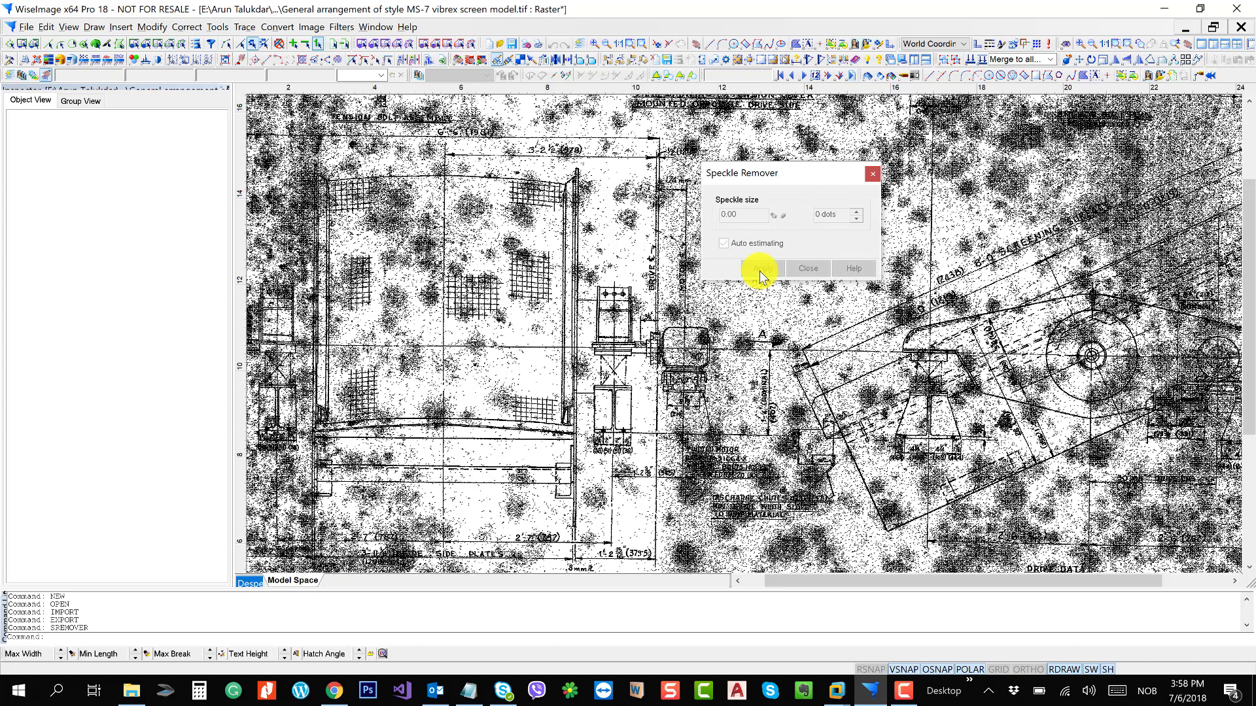
- Undo the auto-estimated speckle removal and turn off auto estimating in the Speckle Remover
key(ctrl+z)
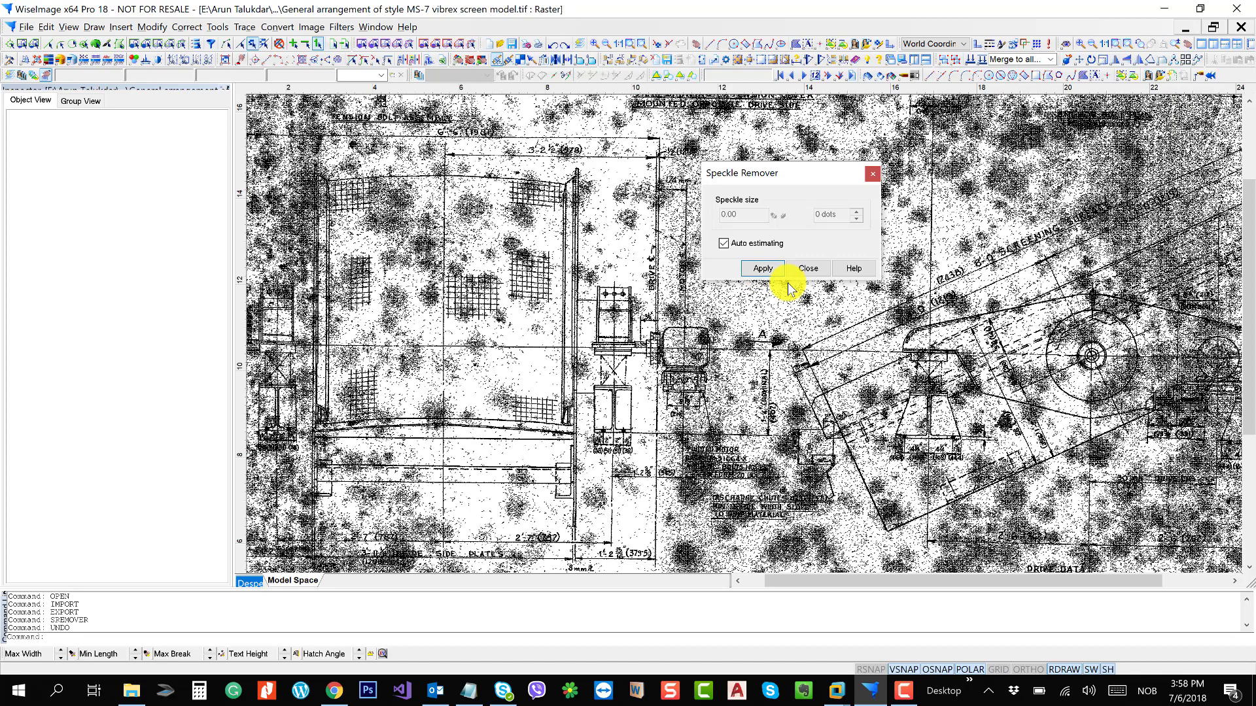
click(761, 266)
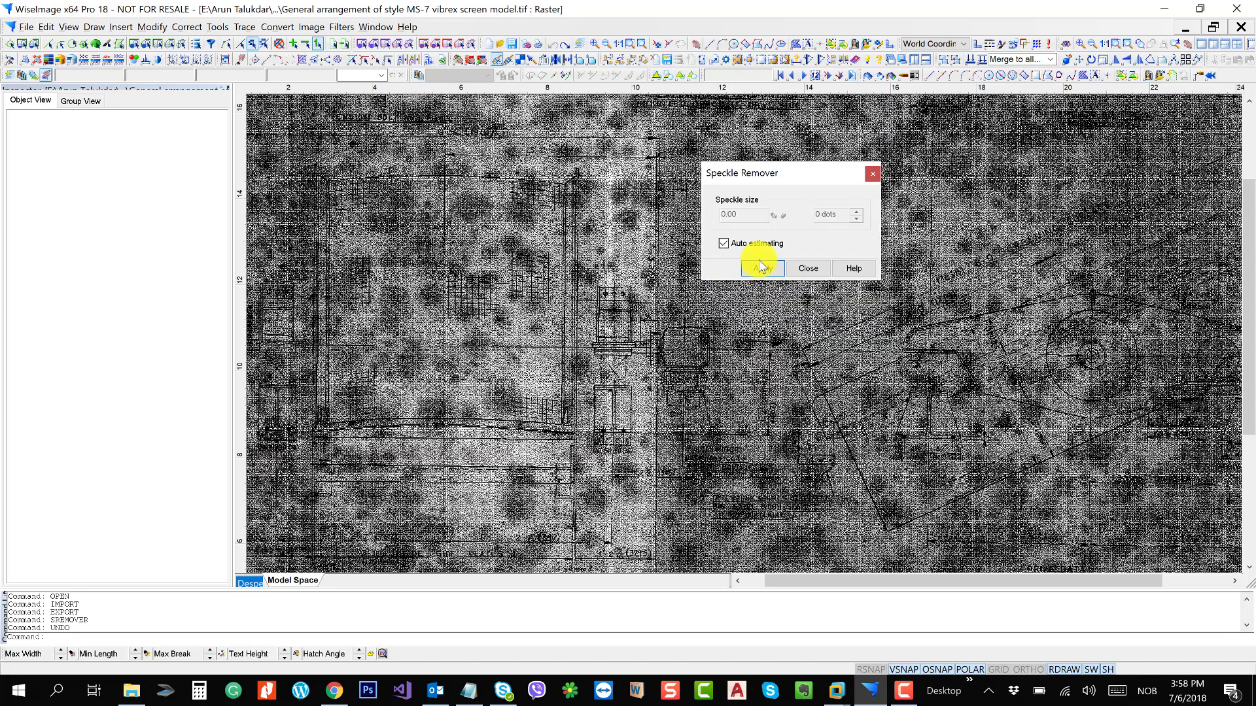
click(756, 250)
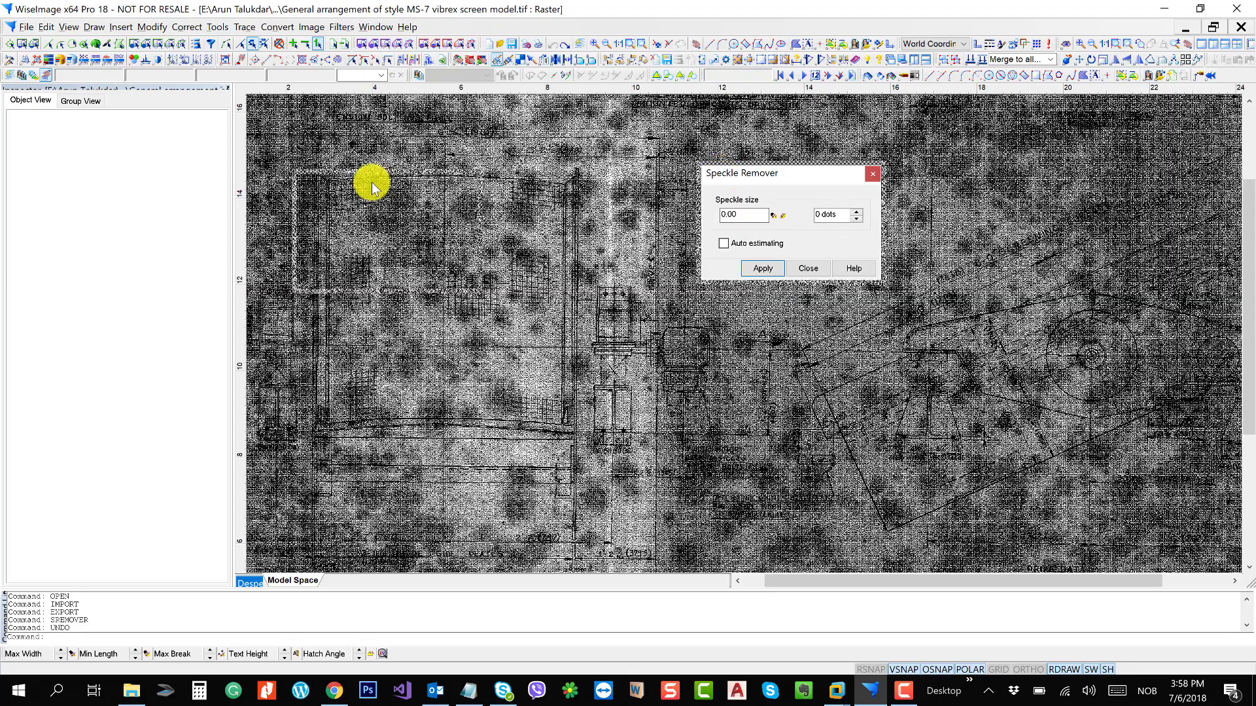
- Set the speckle size to 6 dots by measuring a sample speckle in the raster's noisy background
drag(440, 185, 441, 187)
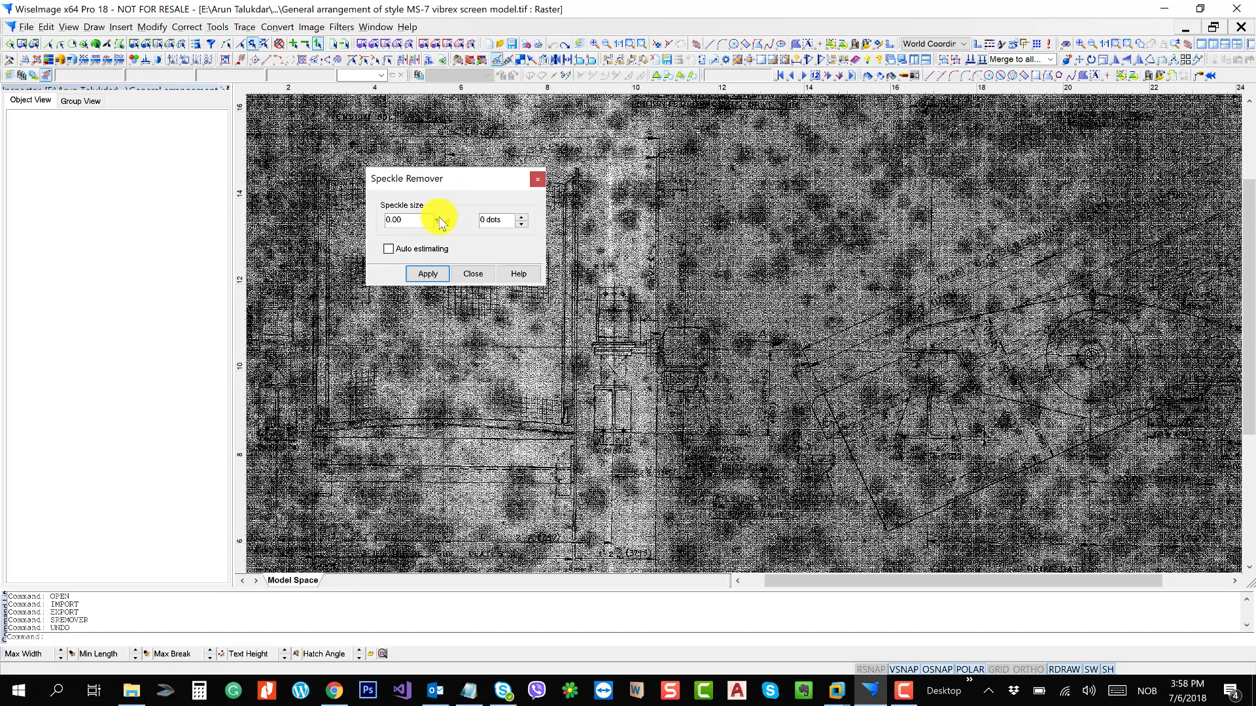
click(439, 221)
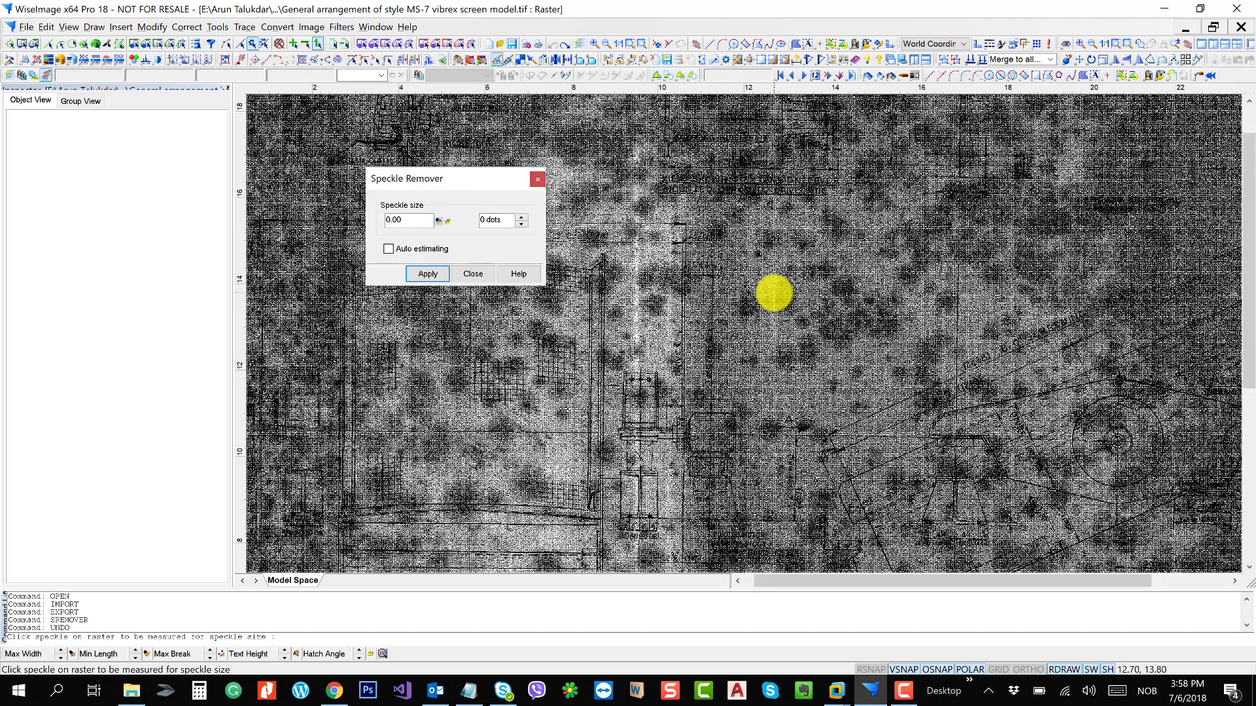
scroll(762, 293, up, 1)
scroll(756, 299, up, 3)
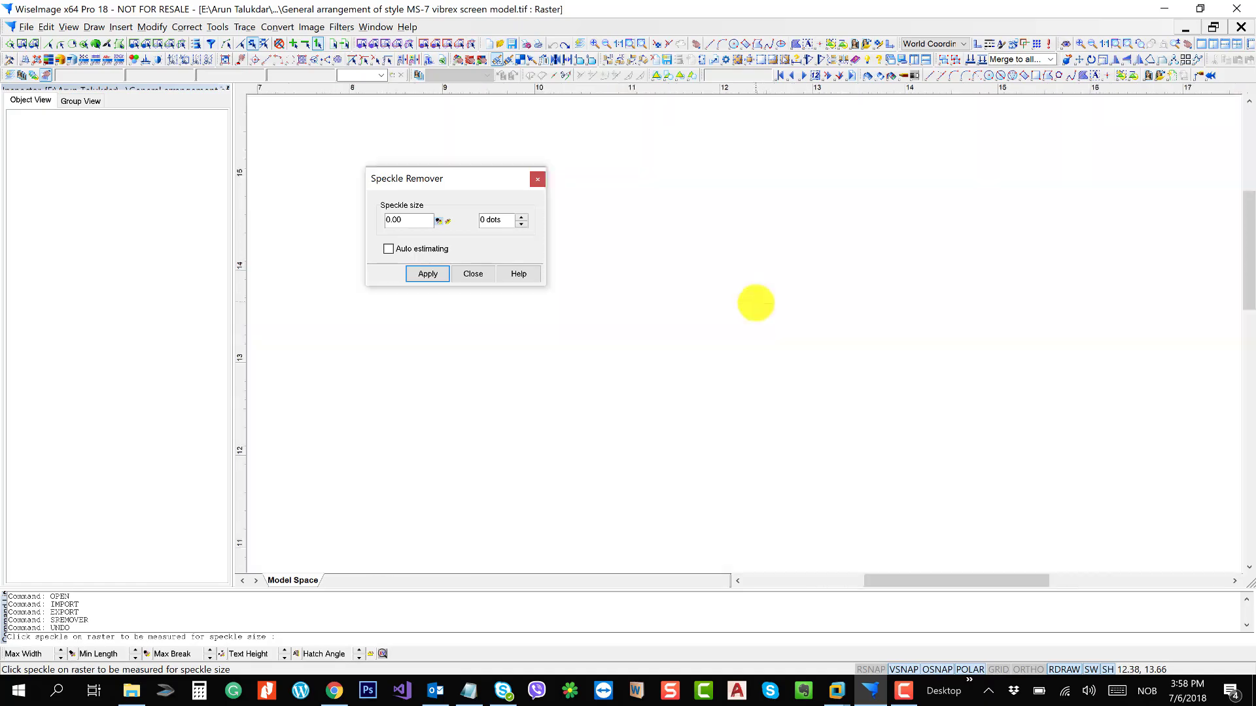
scroll(751, 308, up, 3)
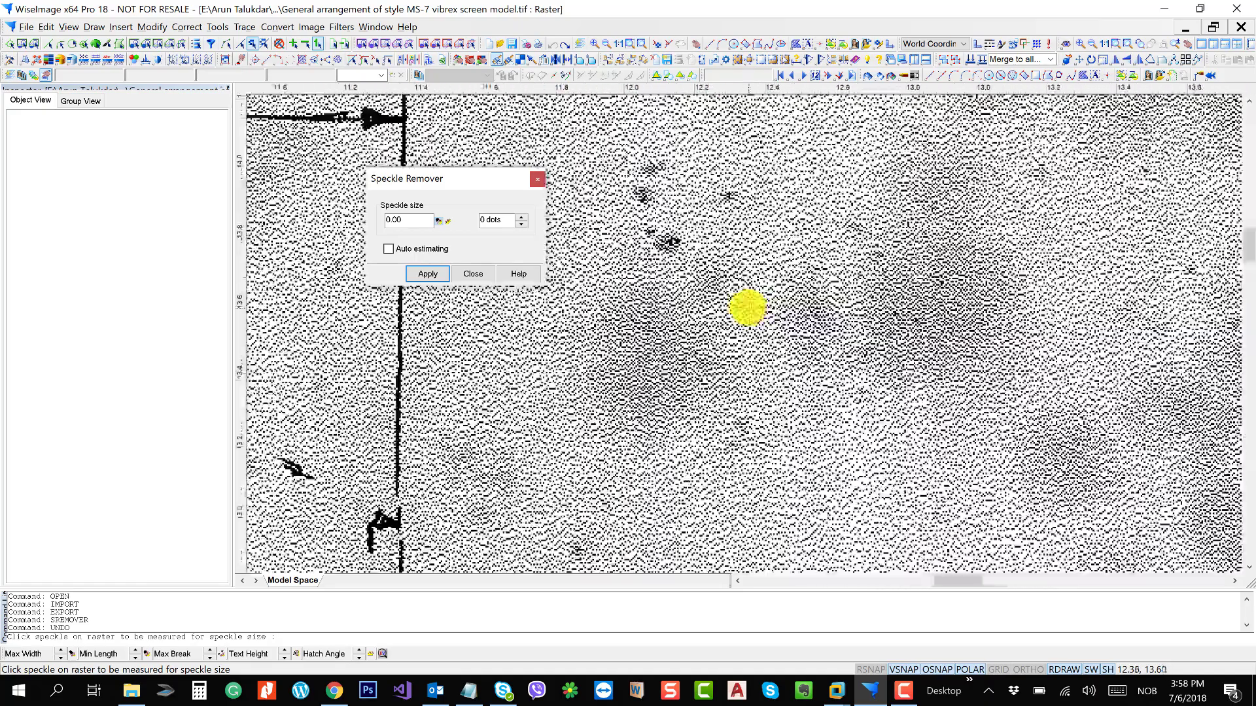
scroll(640, 251, up, 3)
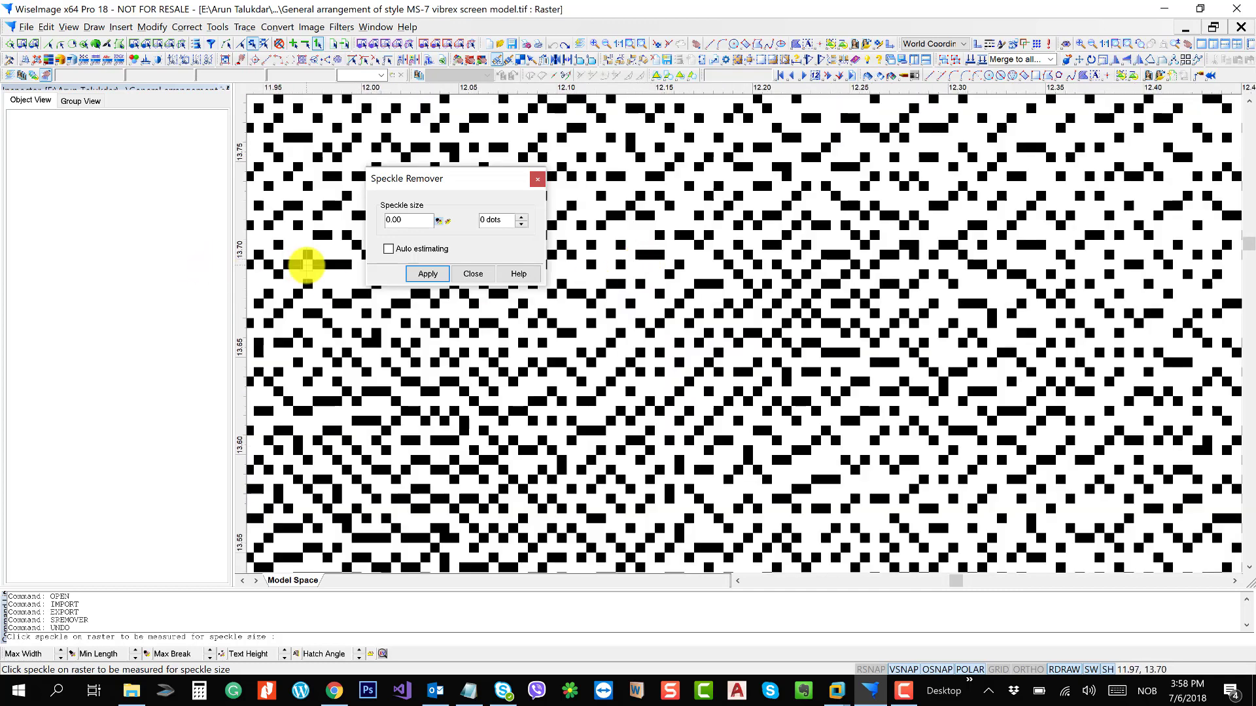
click(328, 265)
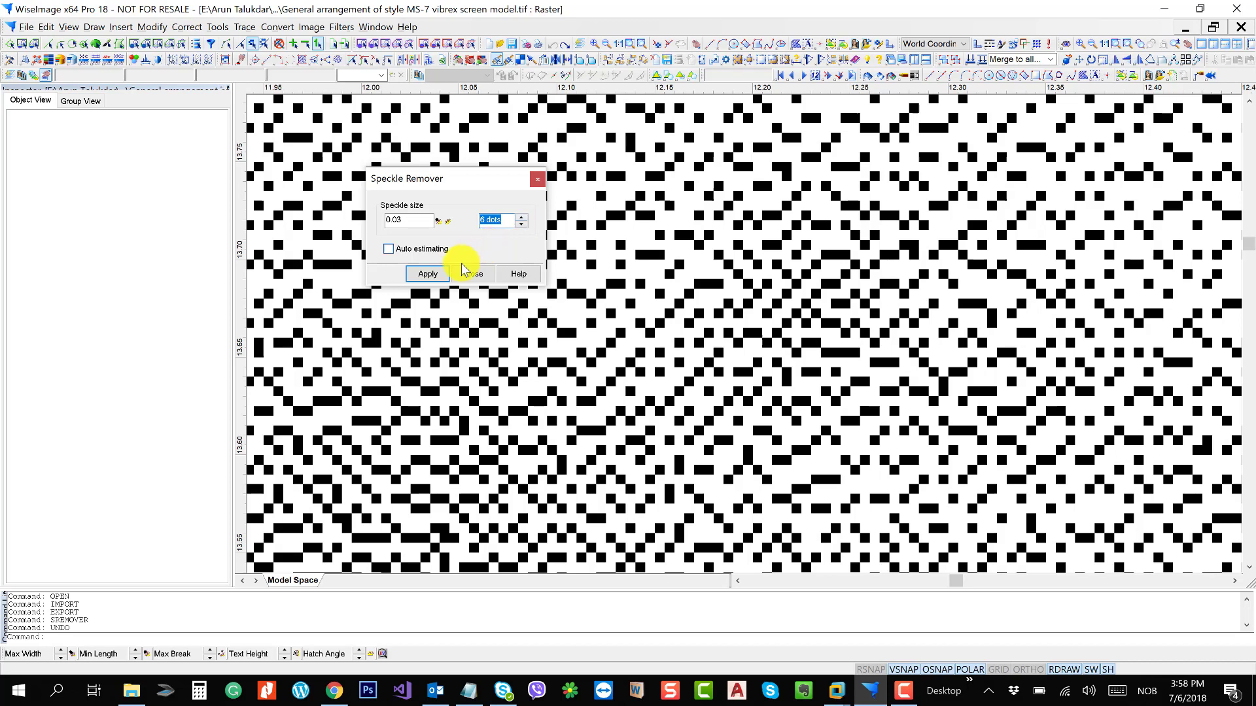
- Apply the Speckle Remover with the 6-dot speckle size, close it and view the whole drawing
click(432, 273)
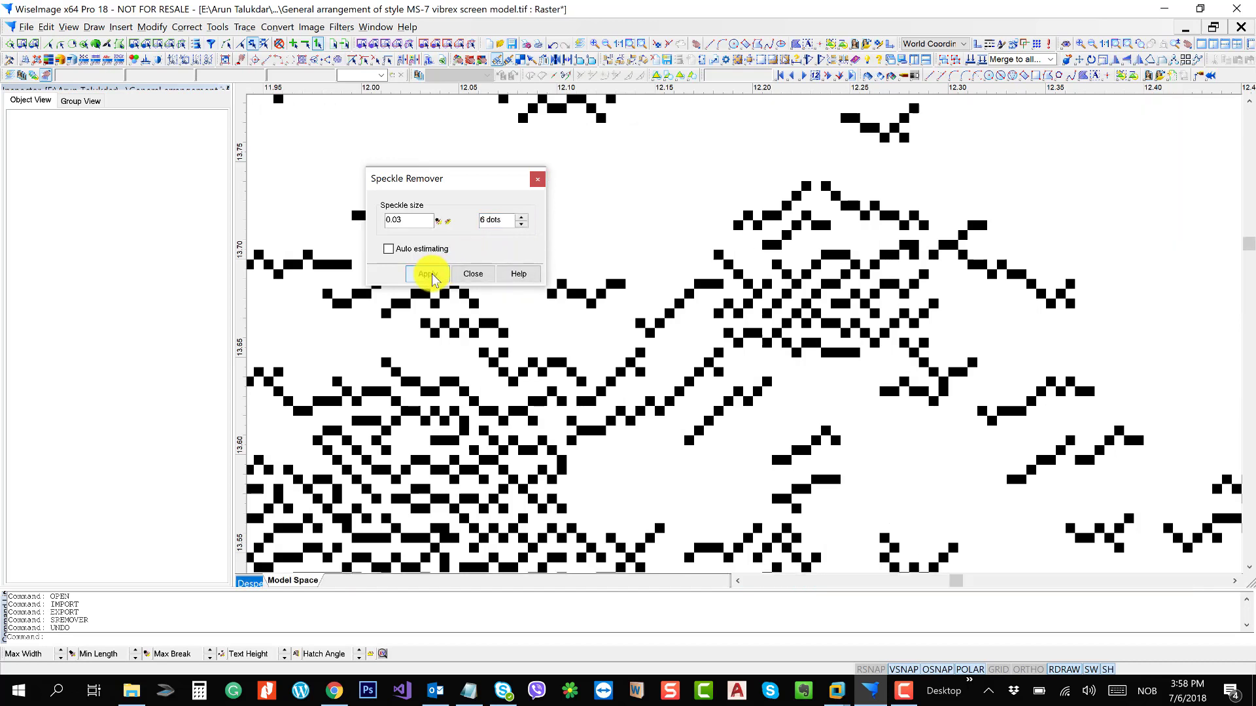
click(473, 273)
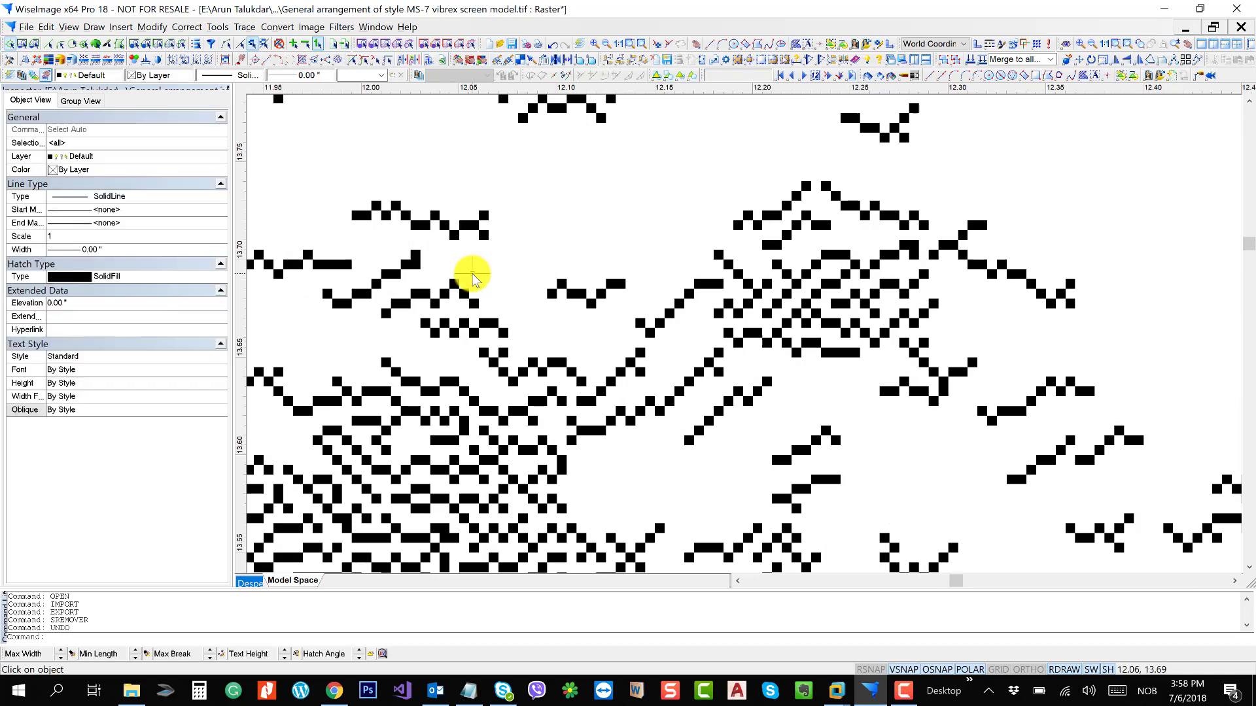
text(z)
key(Return)
text(a)
key(Return)
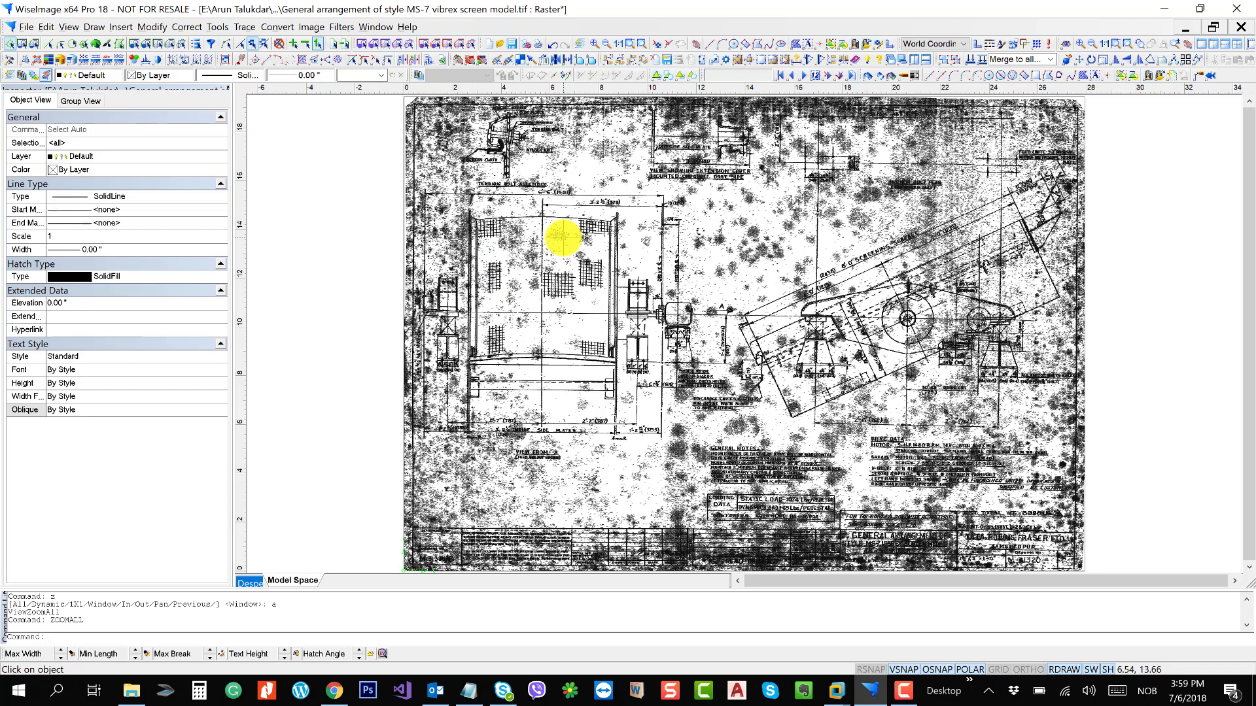
- Undo the 6-dot speckle removal on the drawing
key(ctrl+z)
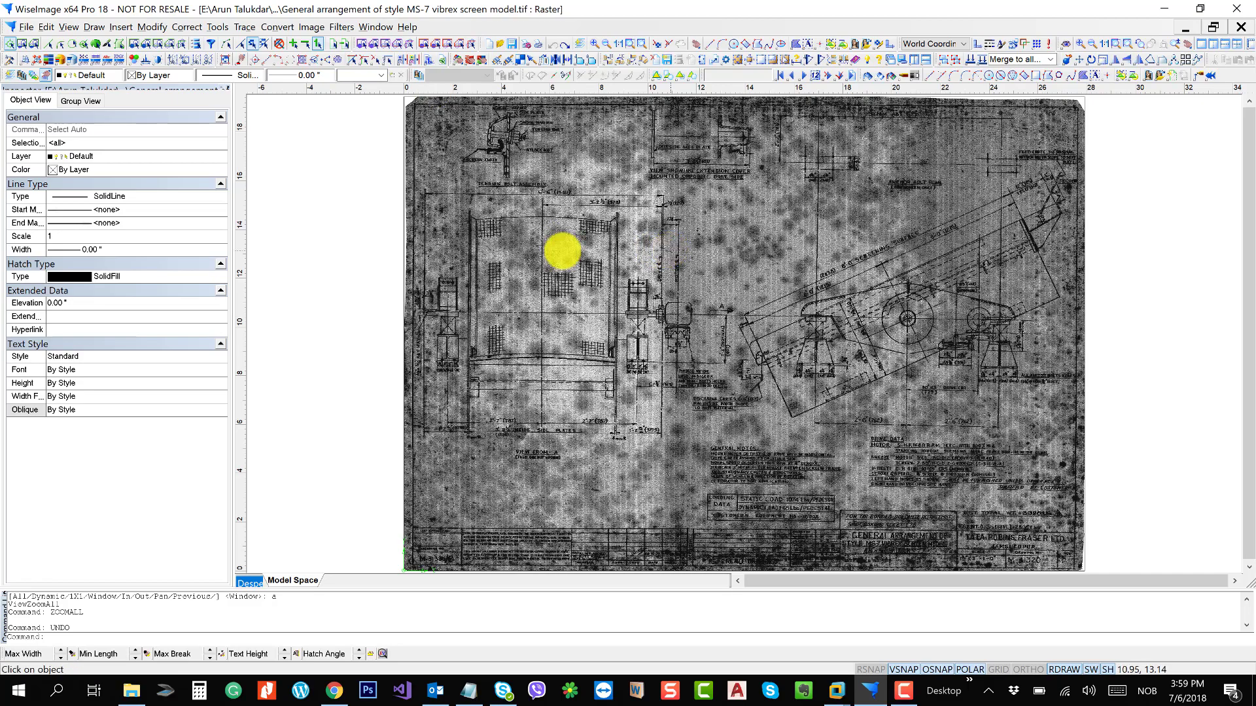
drag(670, 250, 563, 251)
scroll(631, 246, up, 1)
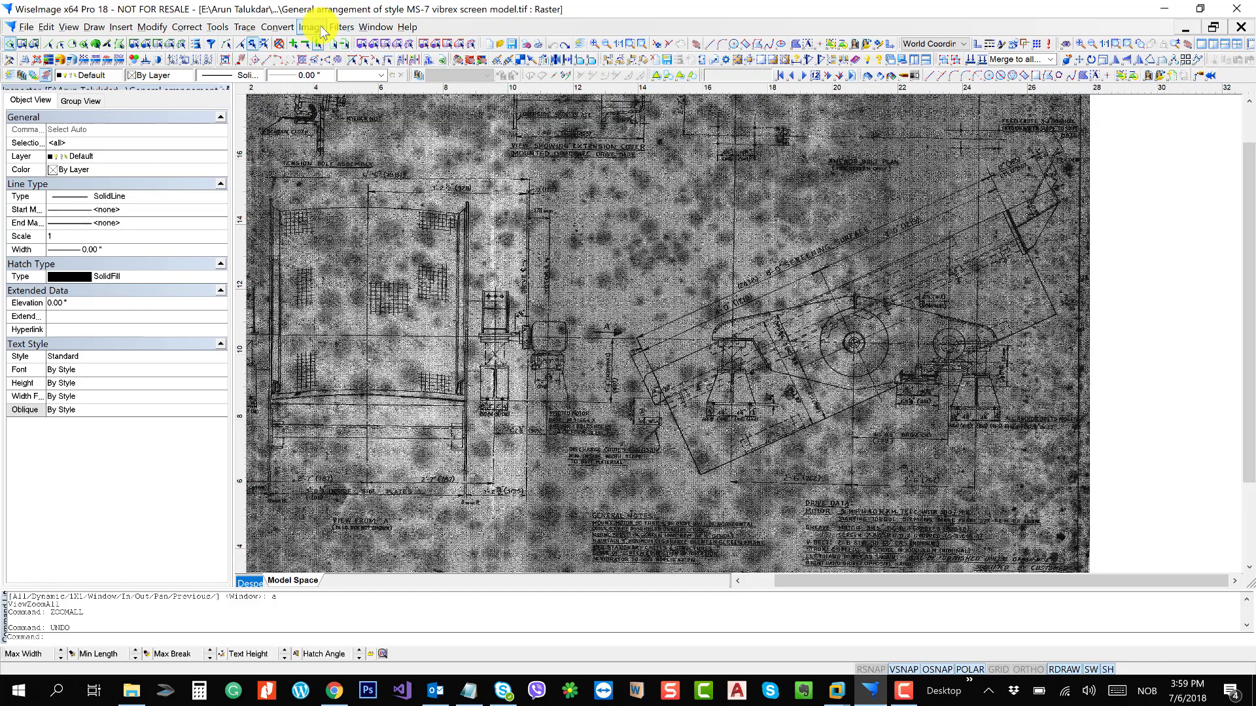
- Start Separation by size and set the maximal size to 4 dots by sampling a speckle in the raster background
click(313, 27)
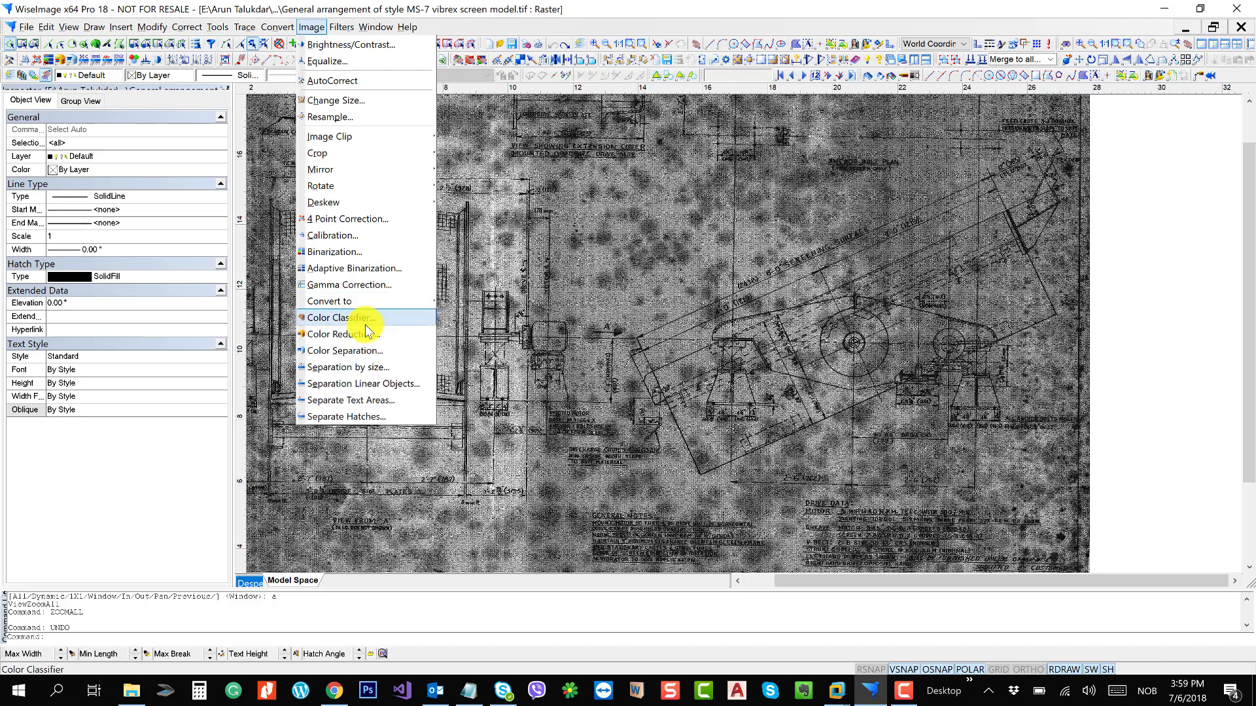
click(374, 371)
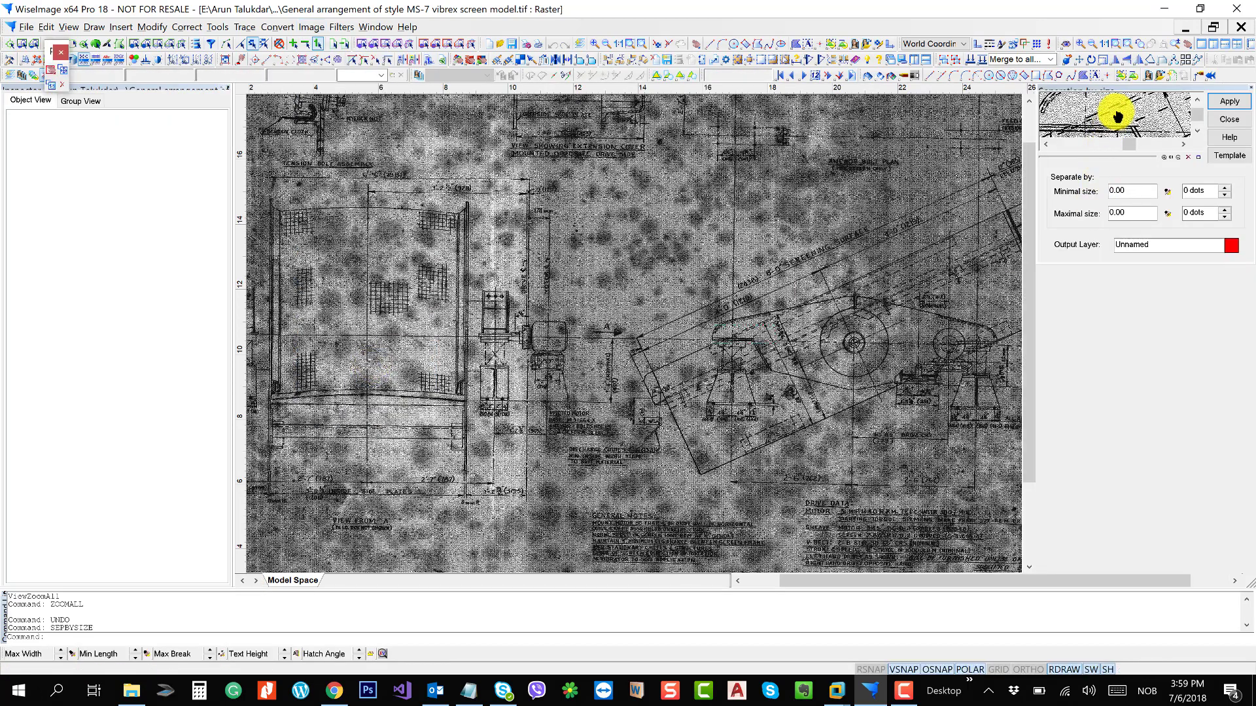
drag(1171, 90, 829, 147)
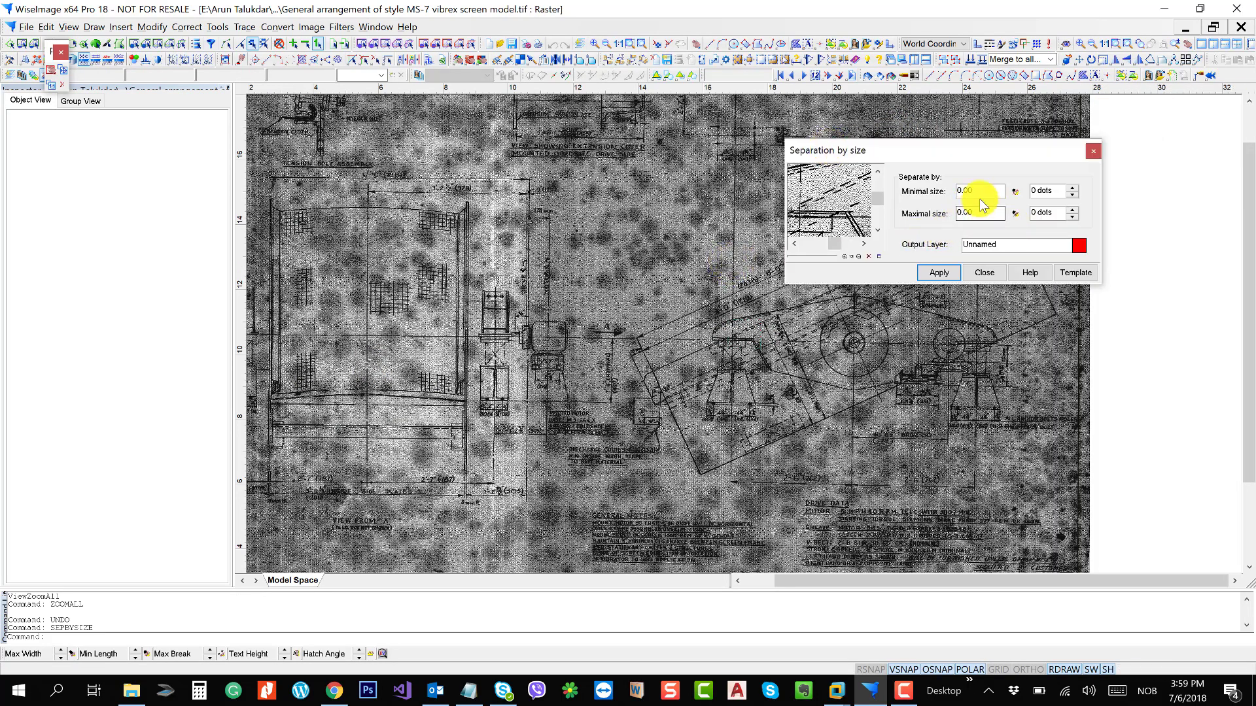
click(1015, 213)
drag(616, 248, 628, 285)
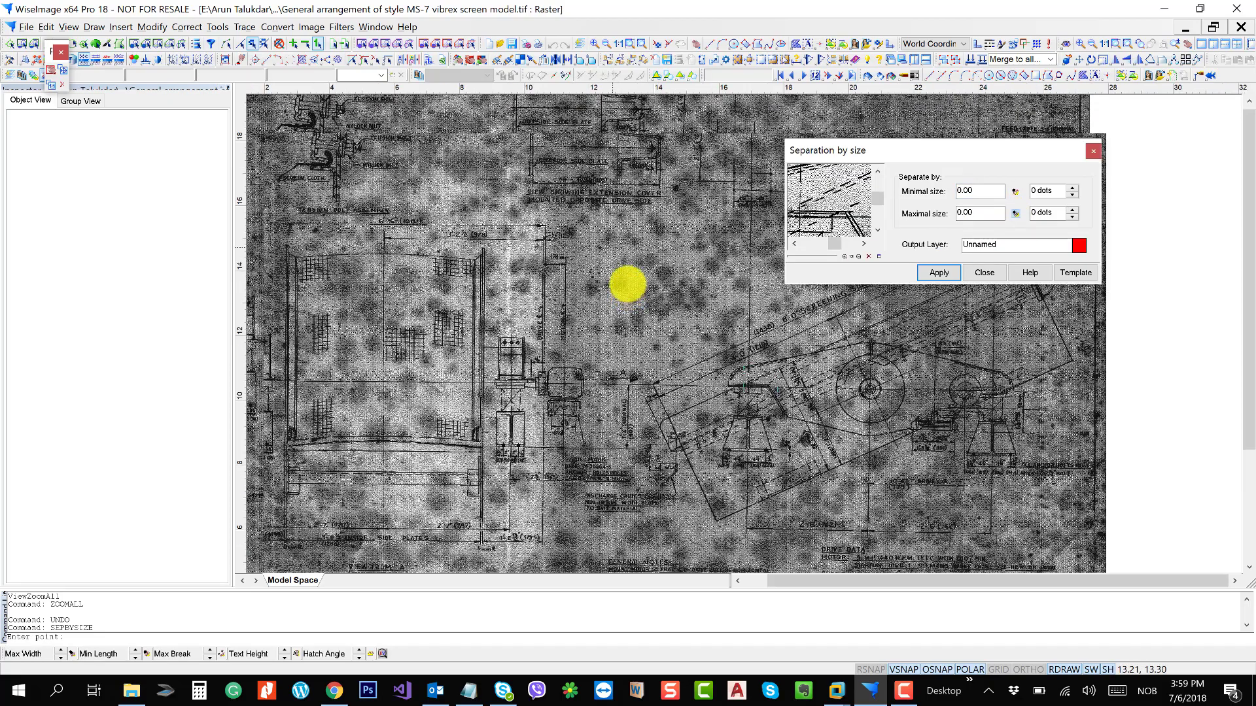
scroll(610, 277, up, 1)
scroll(606, 284, up, 1)
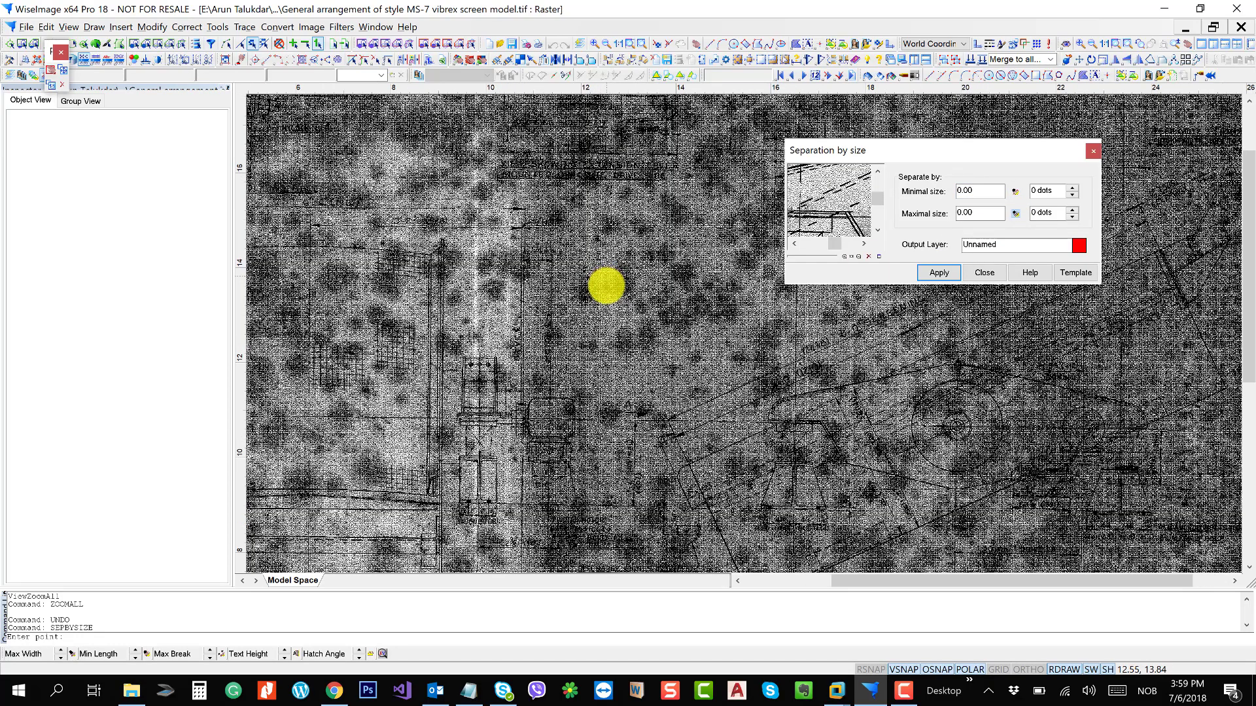
scroll(607, 286, up, 1)
scroll(605, 288, up, 1)
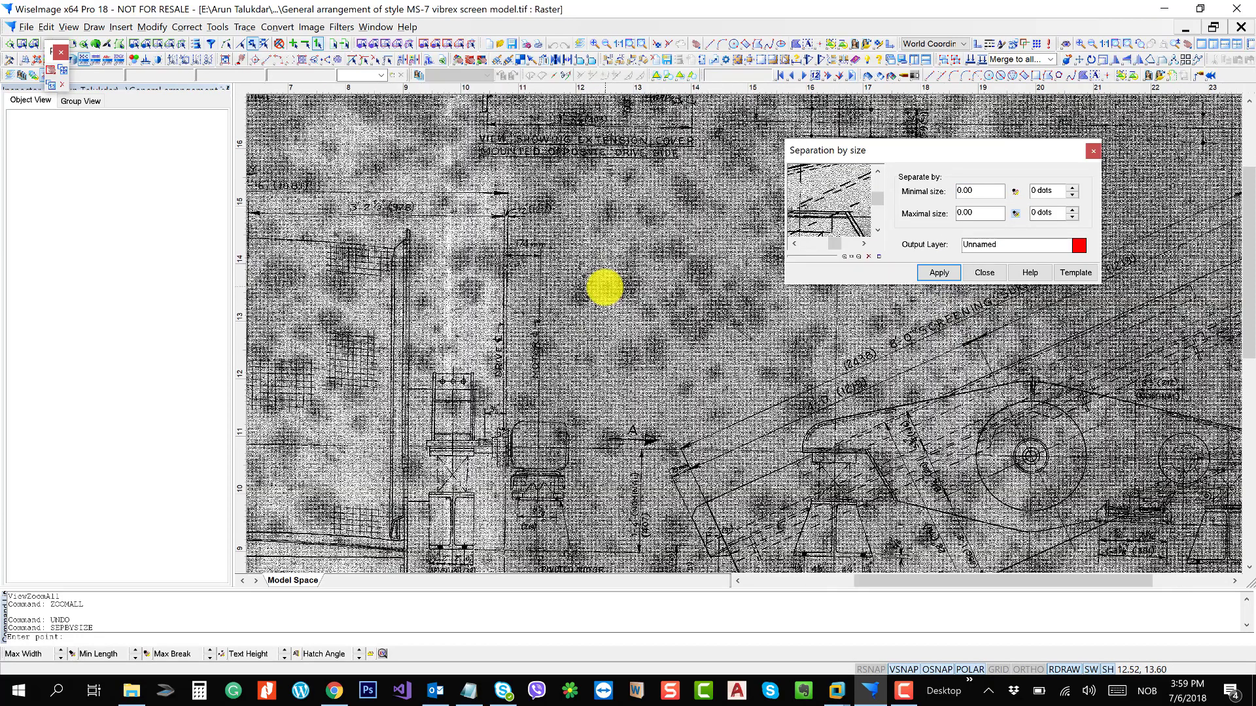
scroll(604, 289, up, 6)
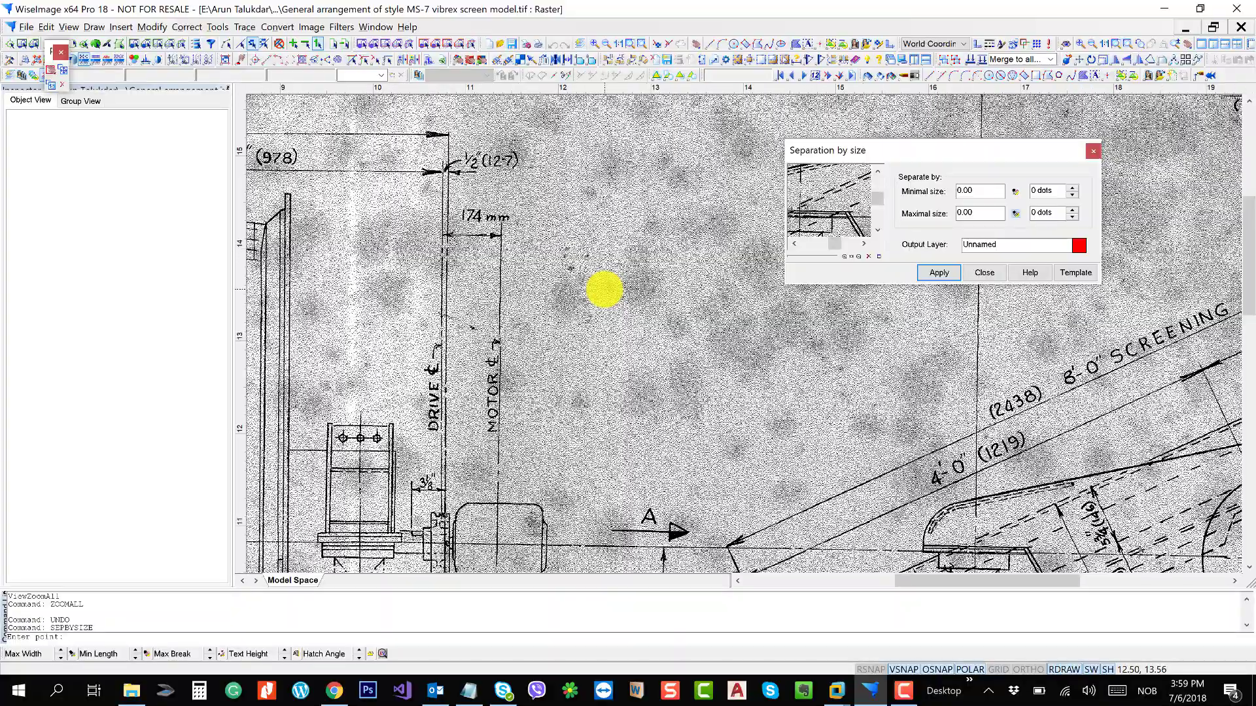
scroll(605, 289, up, 12)
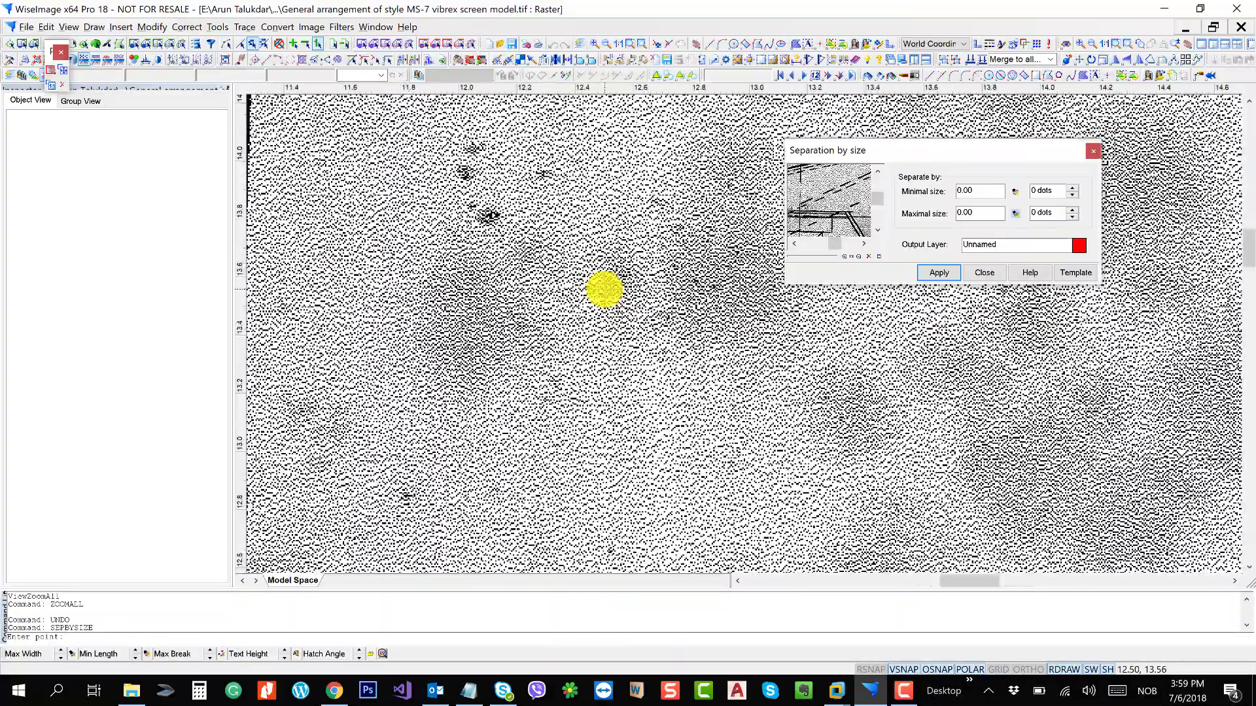
scroll(532, 314, up, 4)
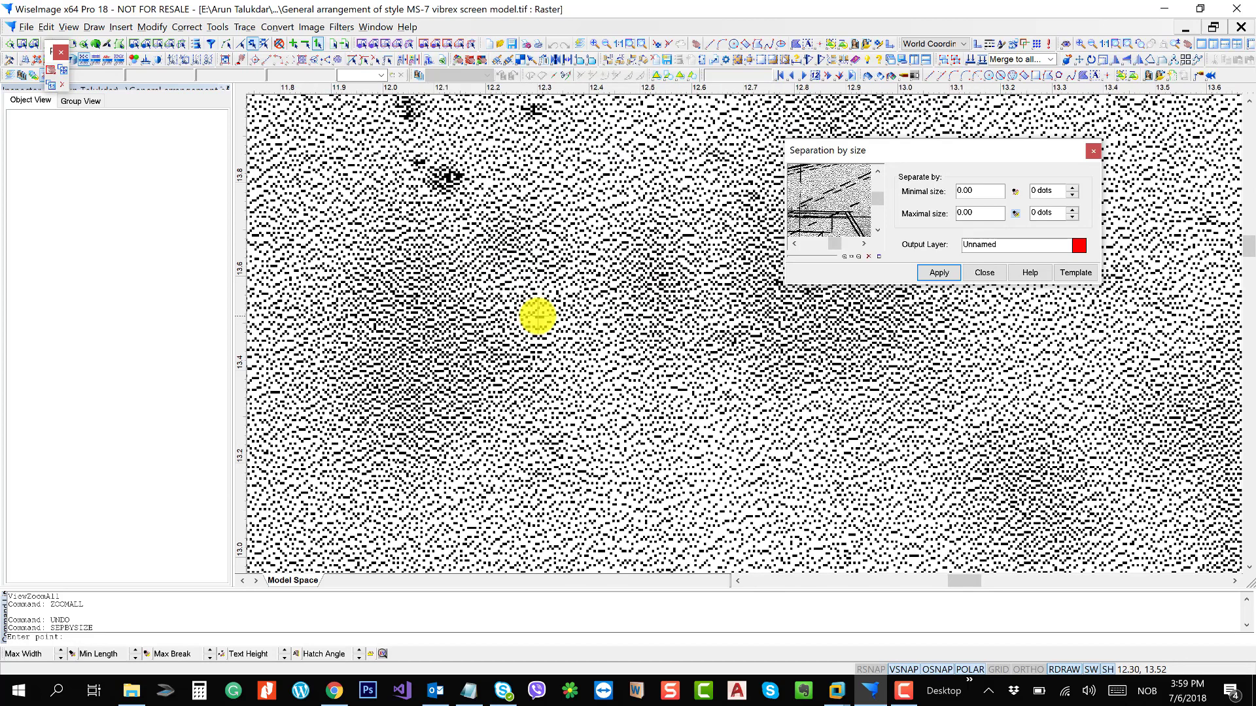
scroll(537, 318, up, 4)
click(540, 318)
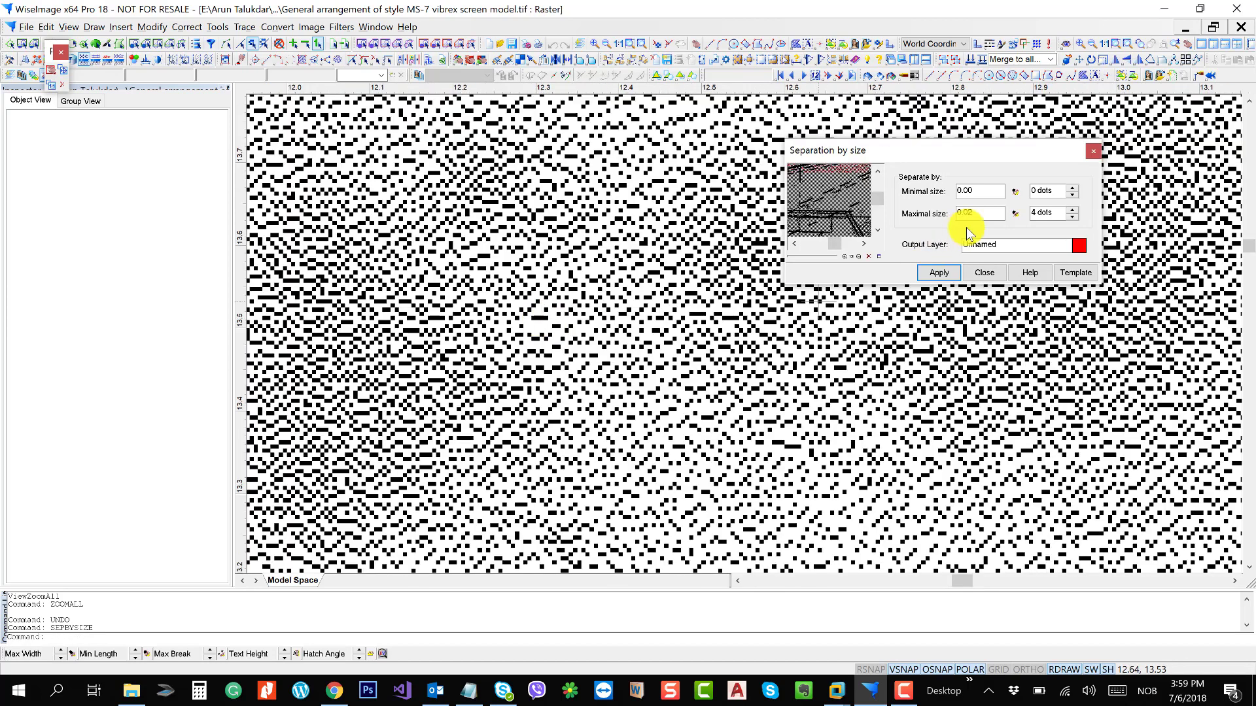
- Raise the maximal separation size to 9 dots and separate the small raster objects onto the red Unnamed output layer
click(1073, 210)
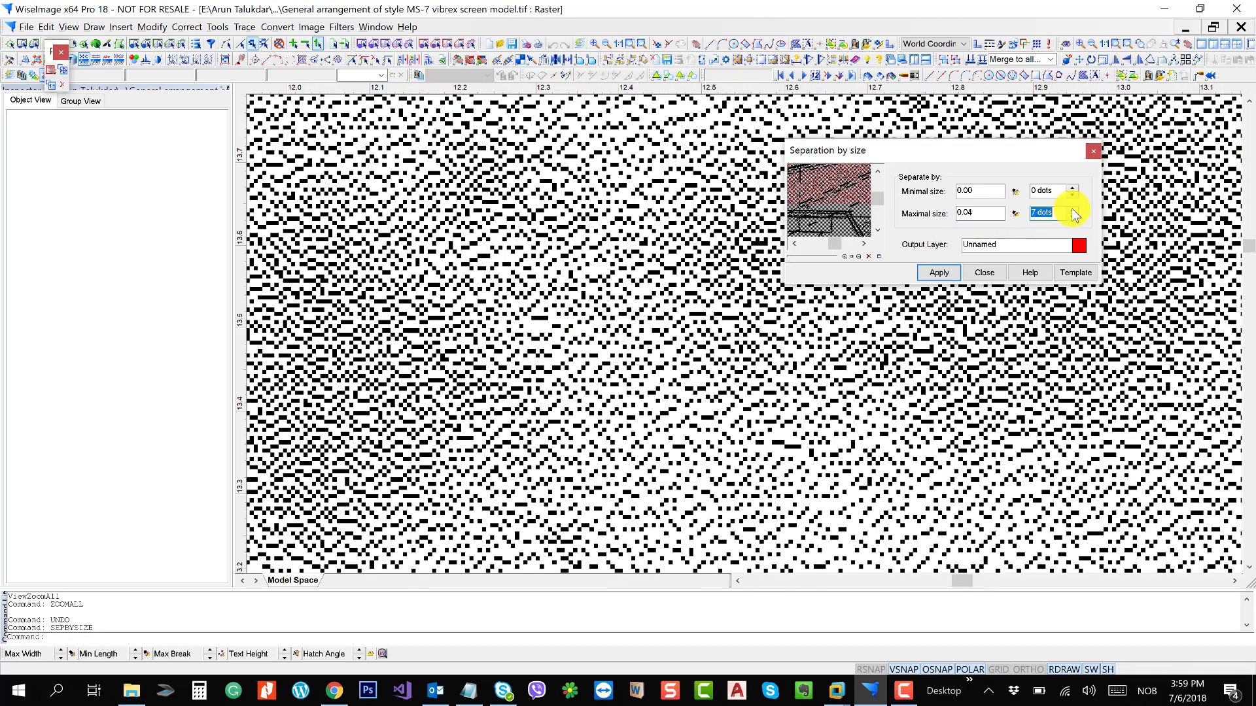
click(1073, 209)
click(1072, 209)
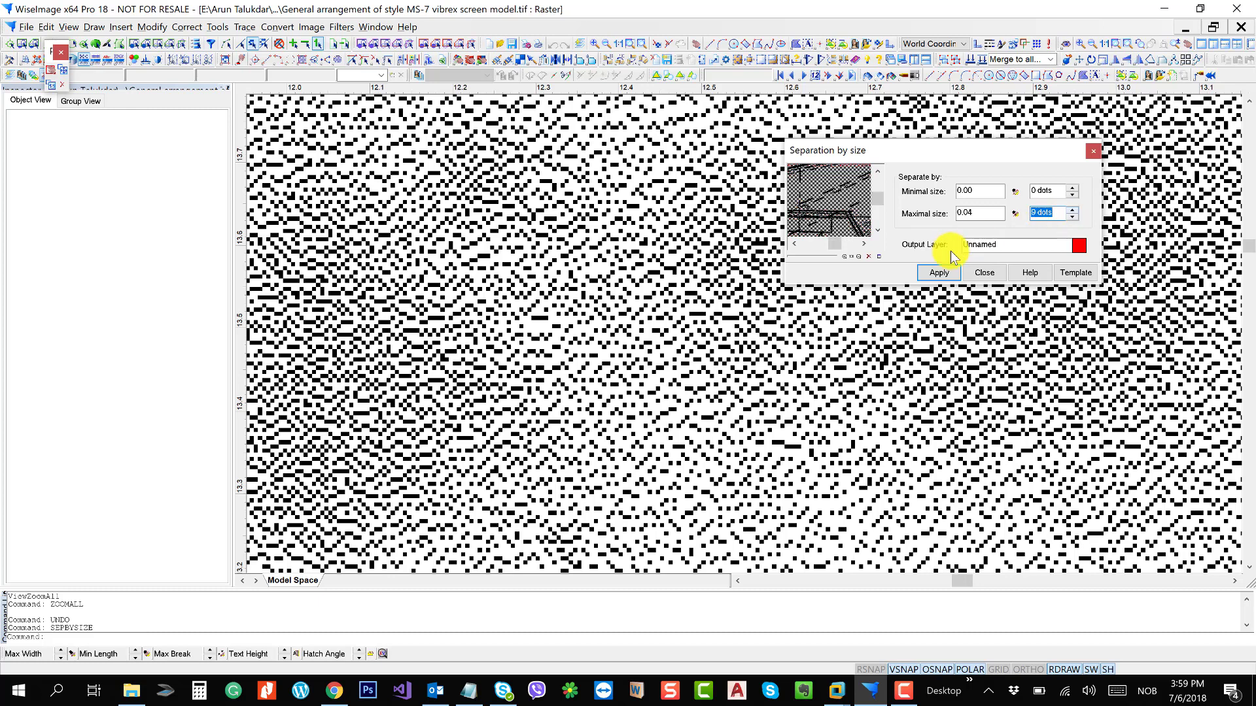
click(933, 272)
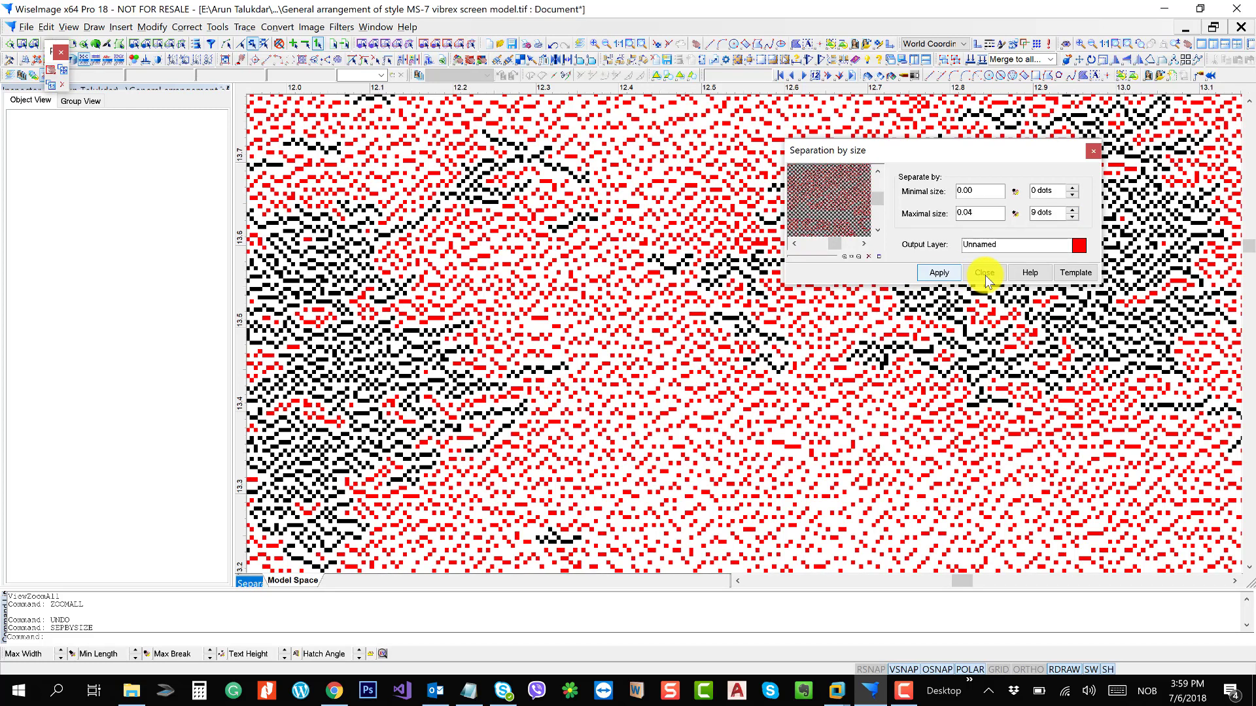
click(984, 273)
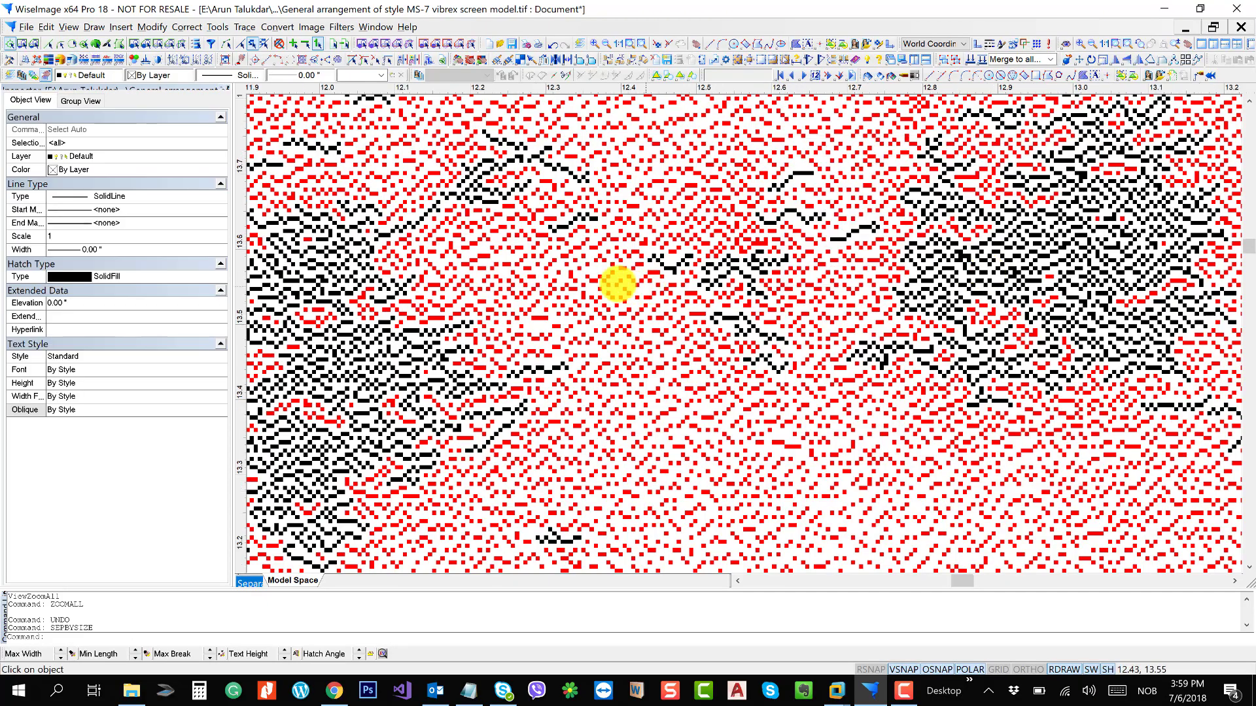
- Examine the separated red speckles against the remaining black linework across the whole drawing
scroll(621, 286, down, 2)
scroll(622, 286, down, 4)
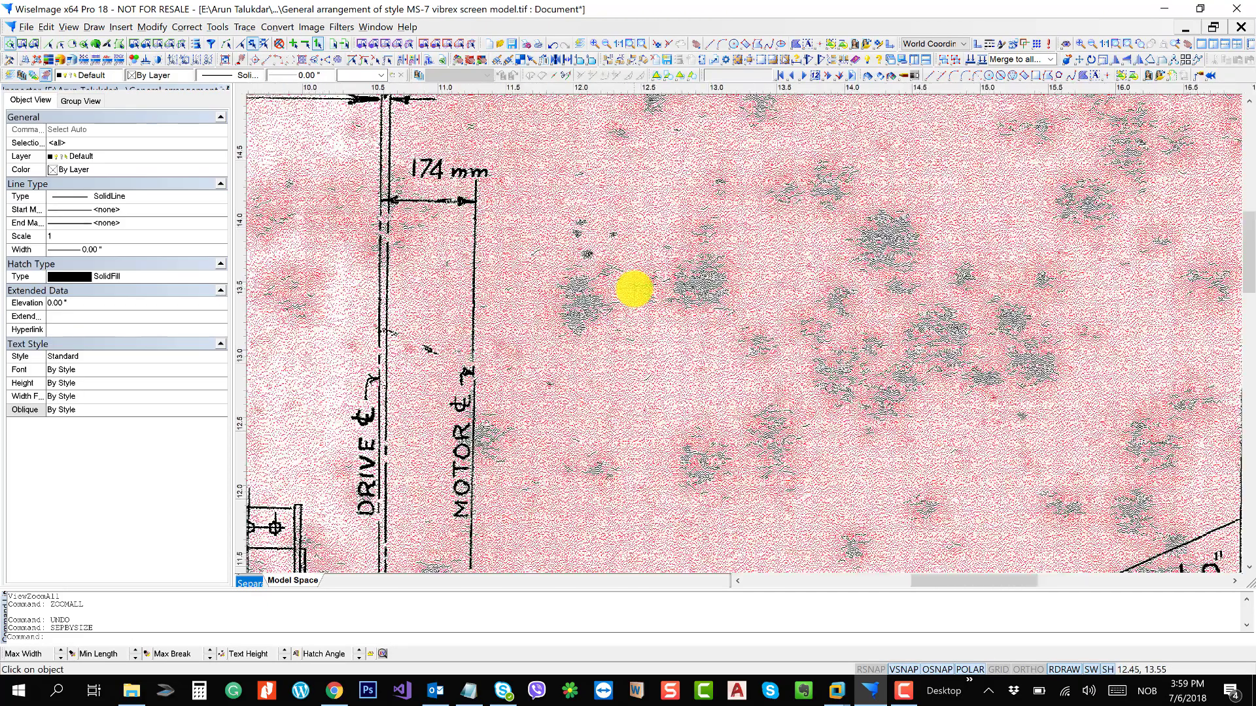
scroll(634, 294, down, 3)
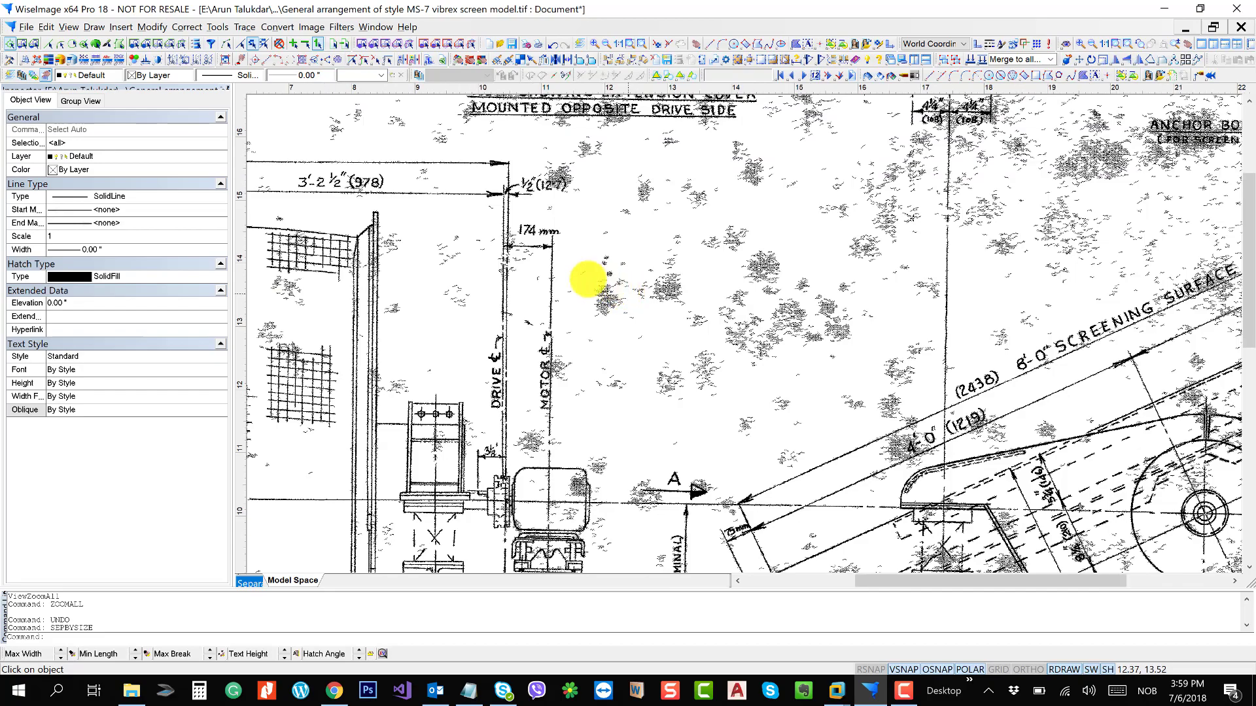
scroll(548, 282, down, 2)
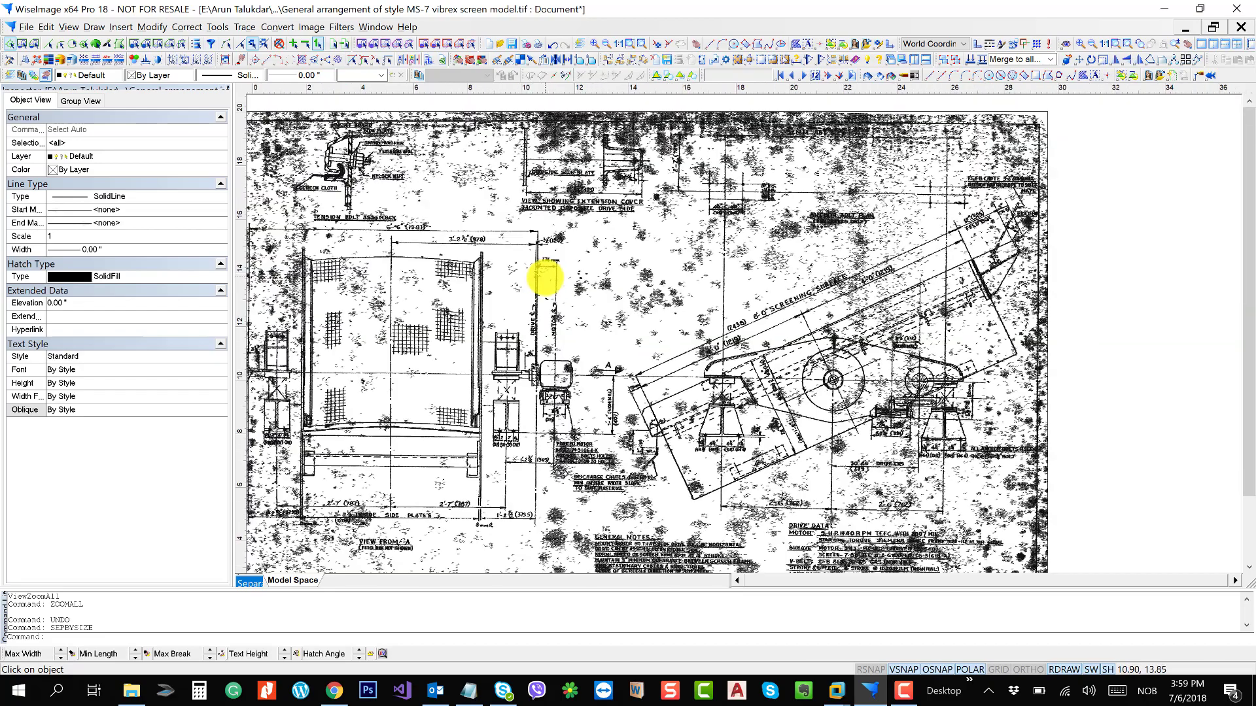
click(545, 278)
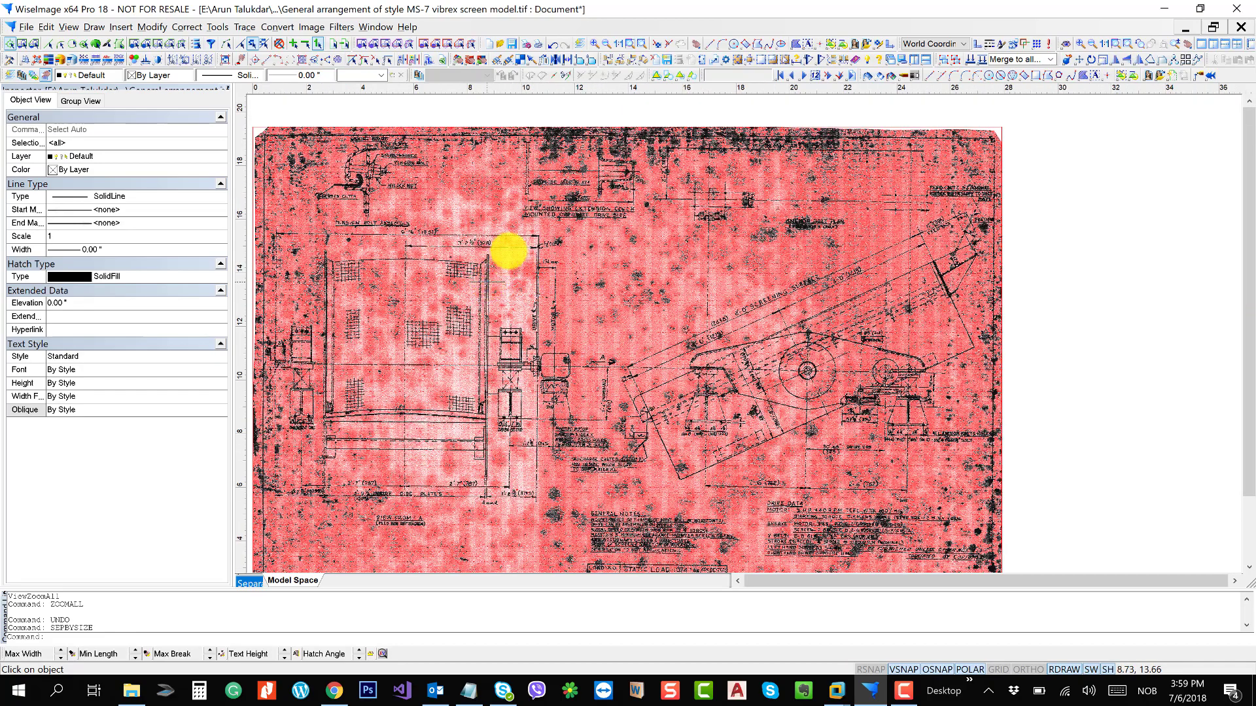
scroll(449, 242, down, 2)
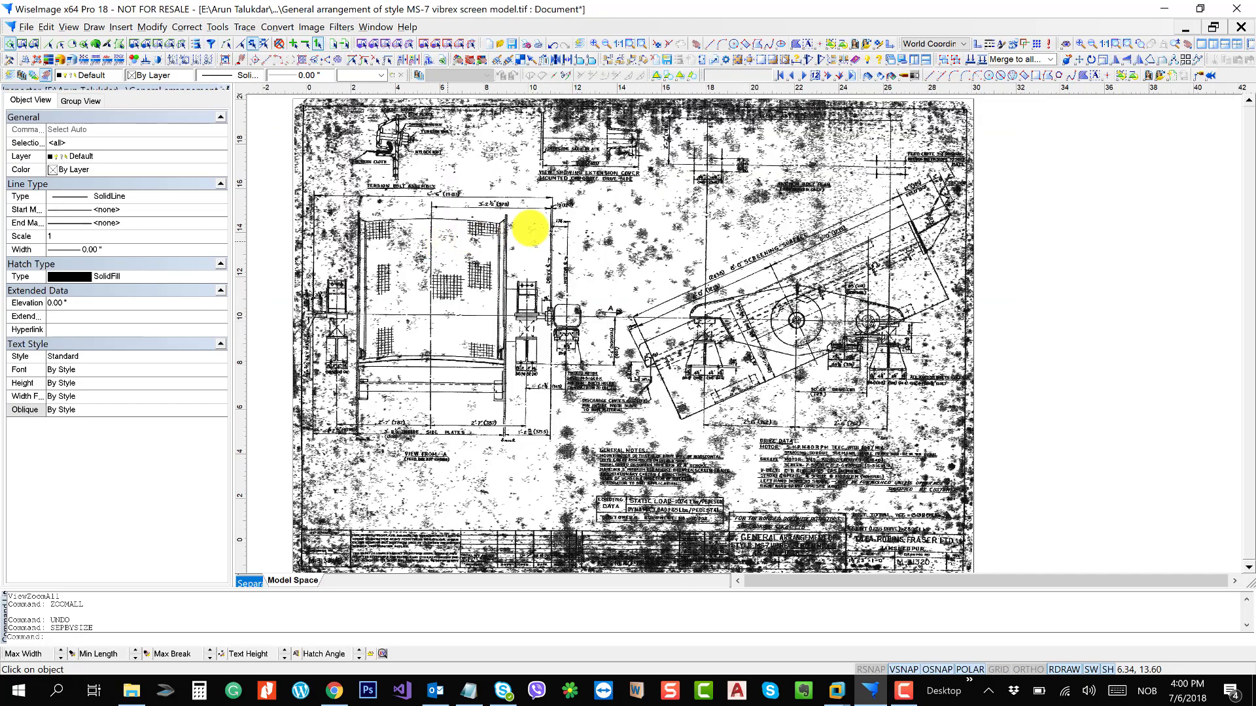
drag(521, 252, 518, 272)
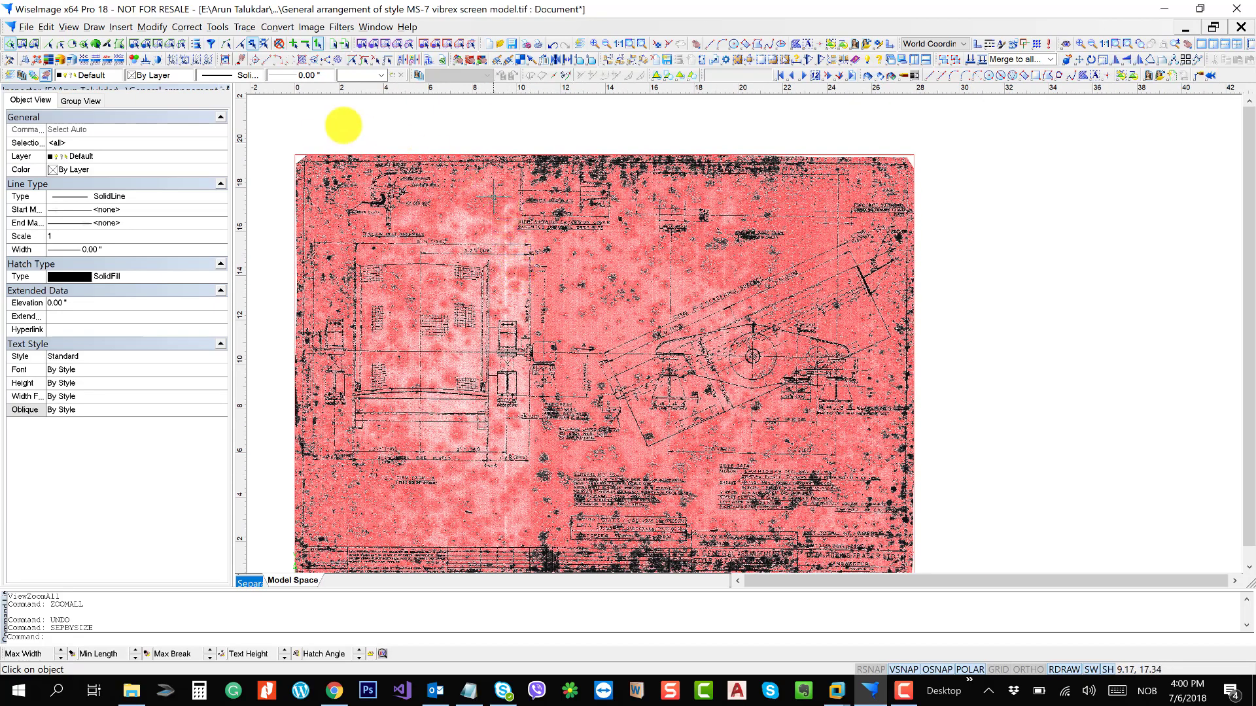
- Move the red Unnamed speckle raster off the black drawing to empty space beside it and compare the two images
click(242, 43)
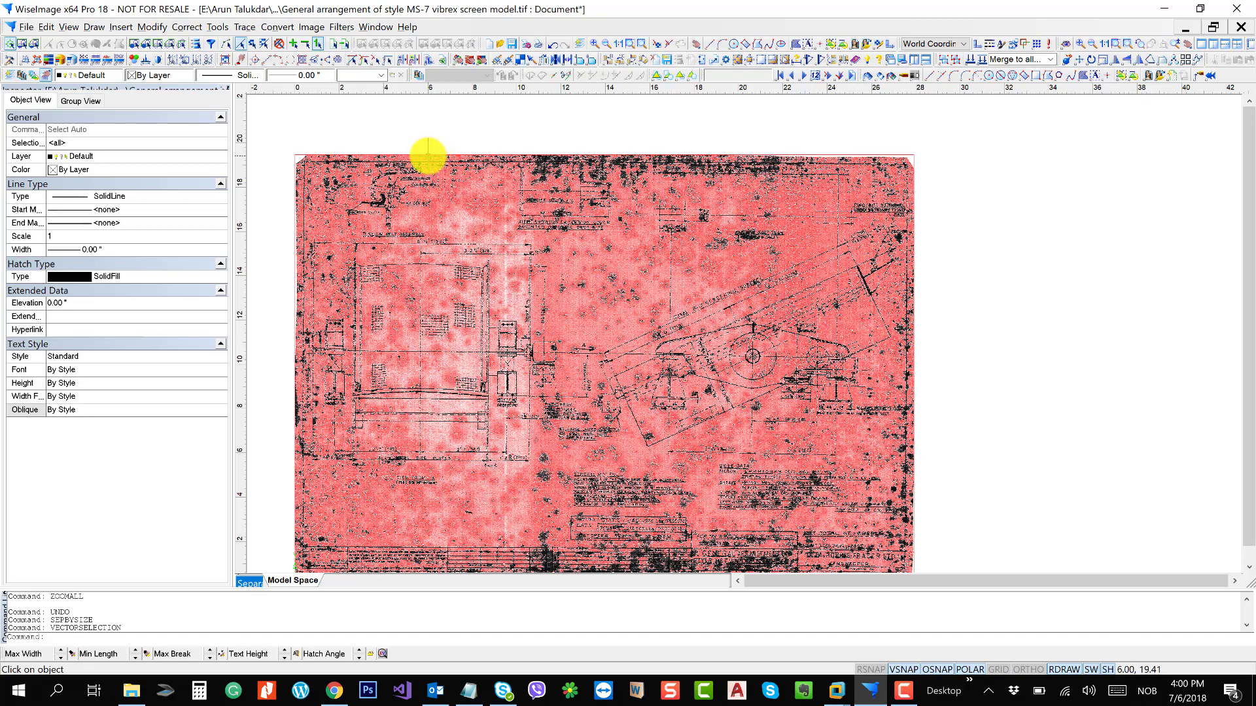
click(431, 155)
mouse_move(437, 155)
mouse_down()
mouse_move(1110, 160)
mouse_move(1092, 156)
mouse_up()
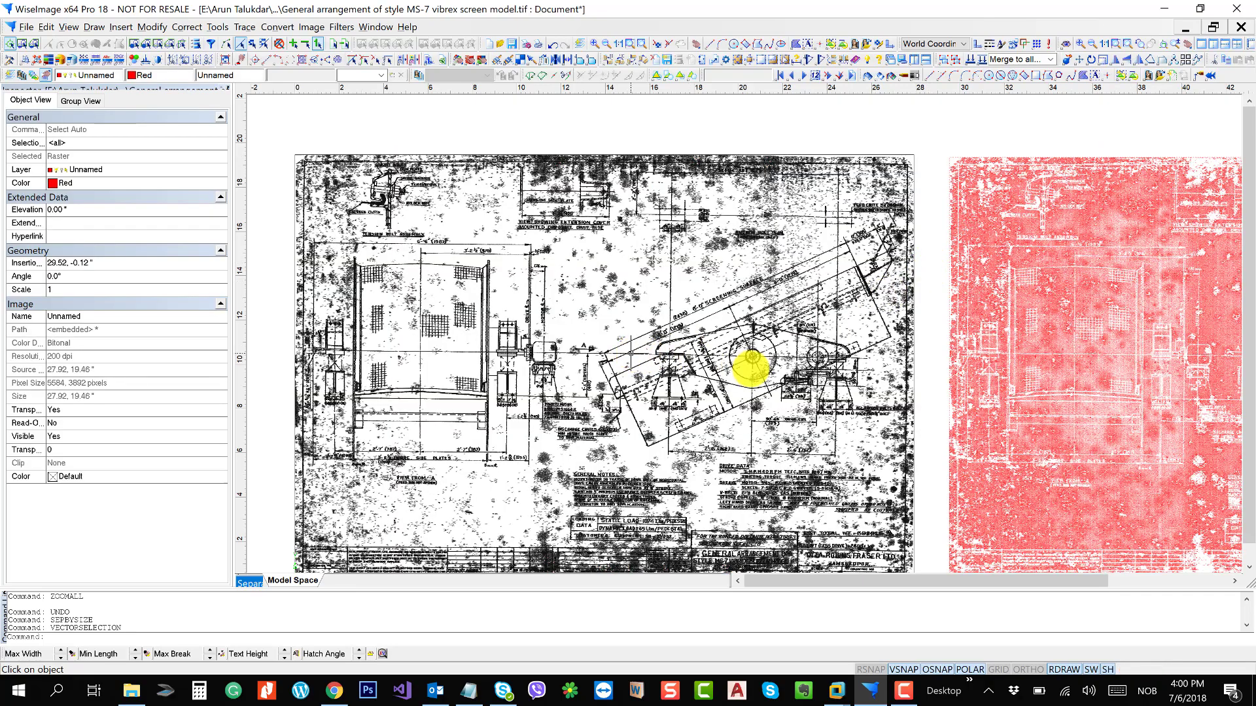
drag(751, 368, 399, 318)
mouse_move(771, 311)
mouse_down()
mouse_move(659, 328)
mouse_move(517, 324)
mouse_up()
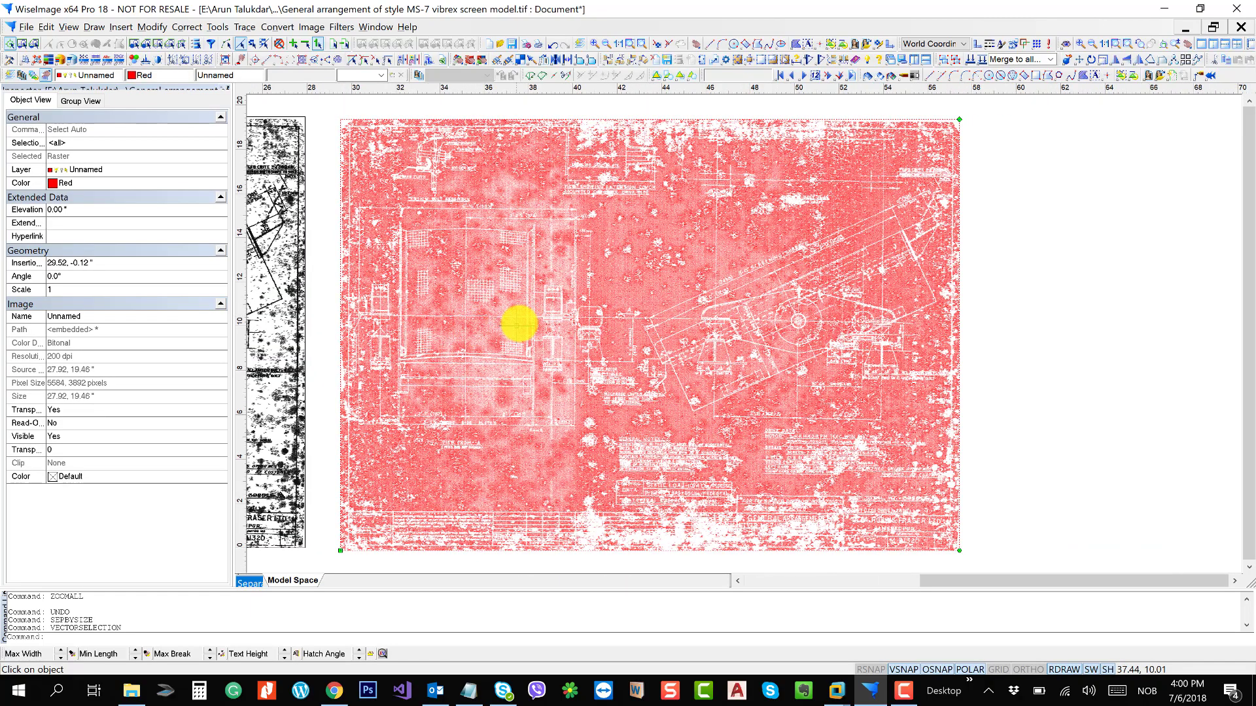
scroll(539, 312, up, 2)
scroll(563, 317, up, 1)
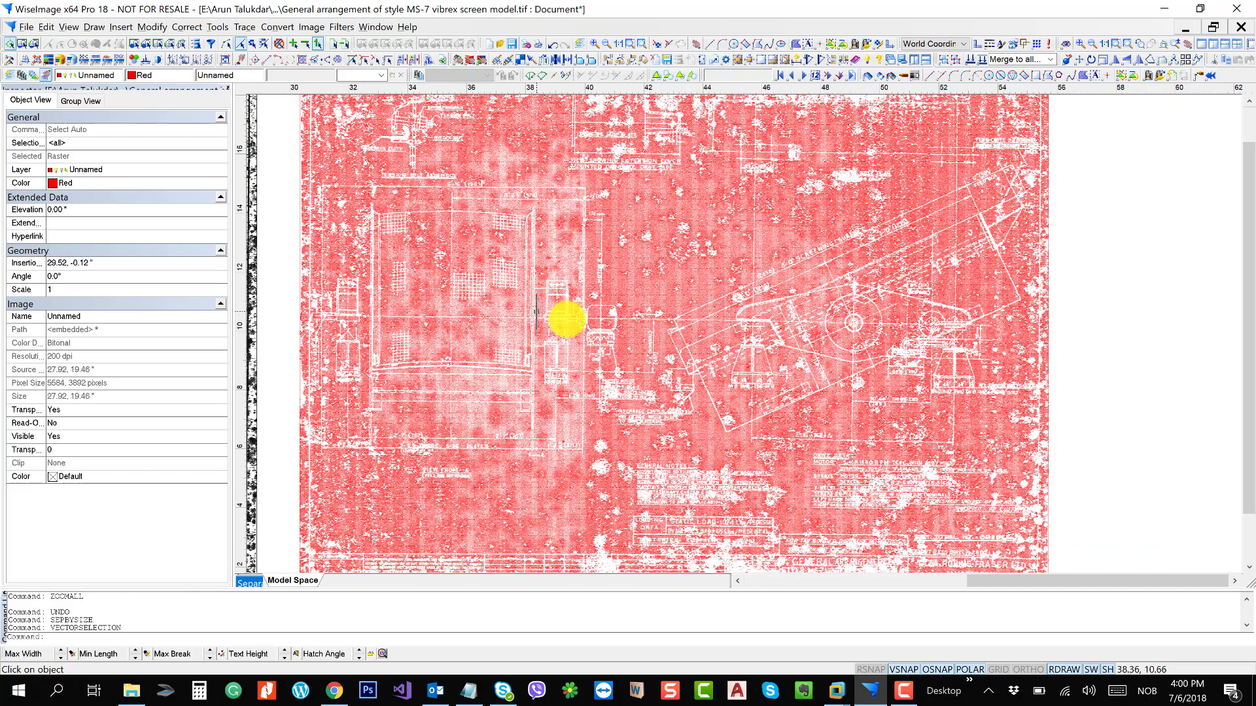
drag(567, 319, 796, 340)
scroll(796, 340, down, 3)
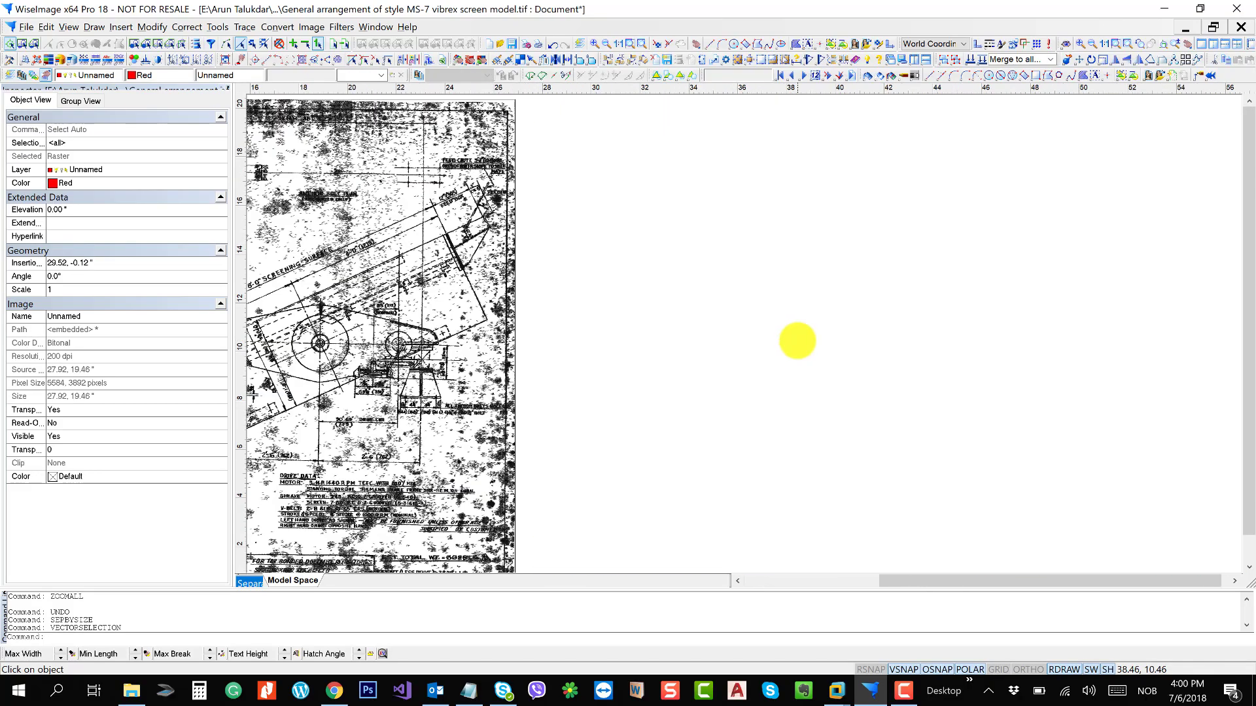
scroll(794, 341, down, 1)
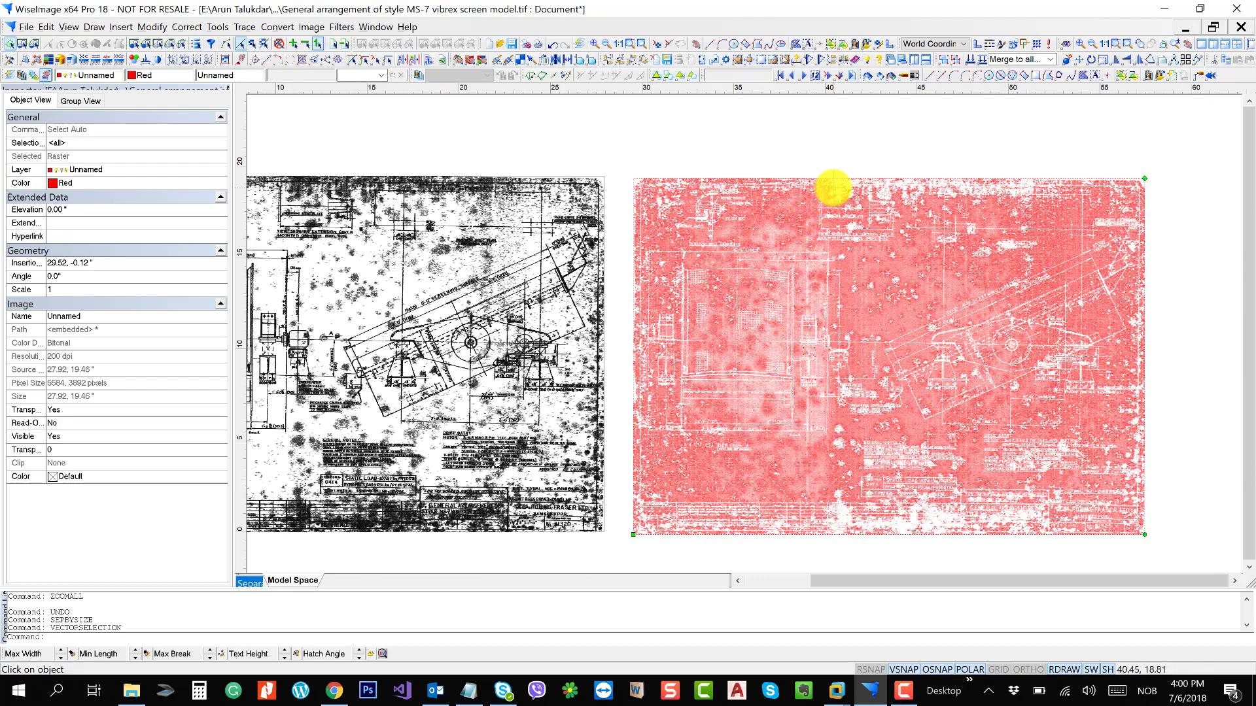
- Delete the red speckle raster and inspect the remaining black linework around the screen's front view
key(Delete)
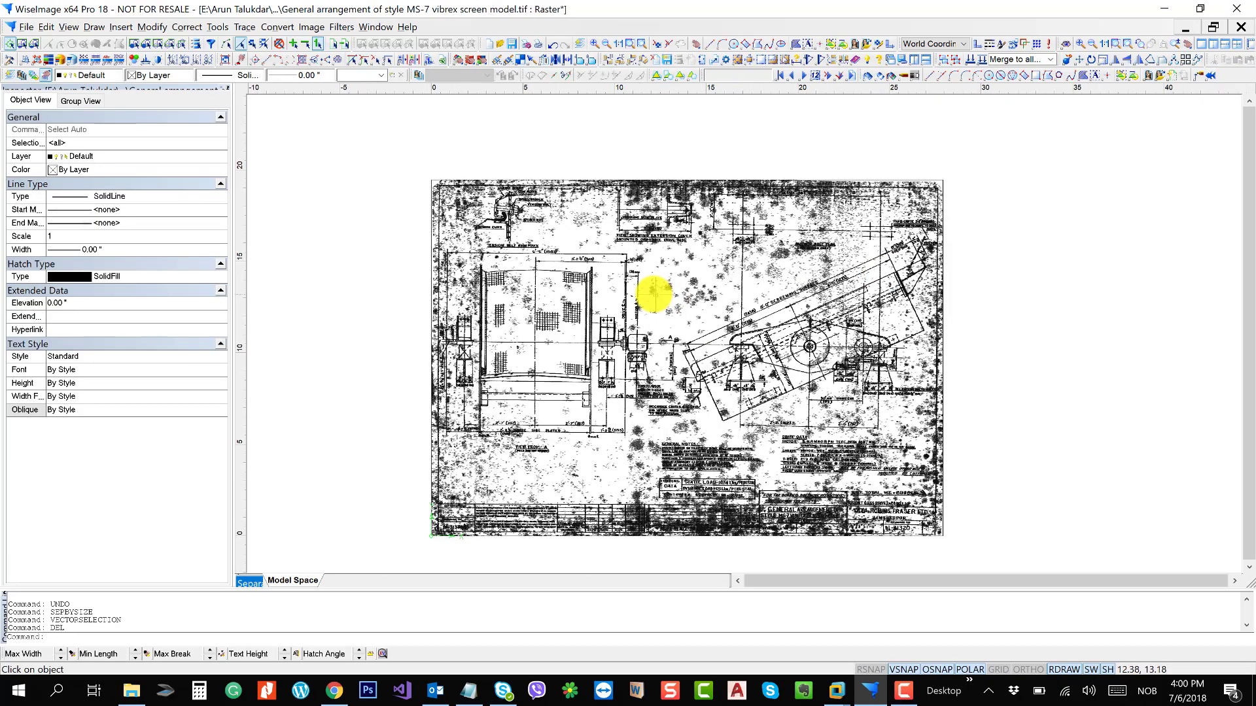
scroll(548, 318, up, 1)
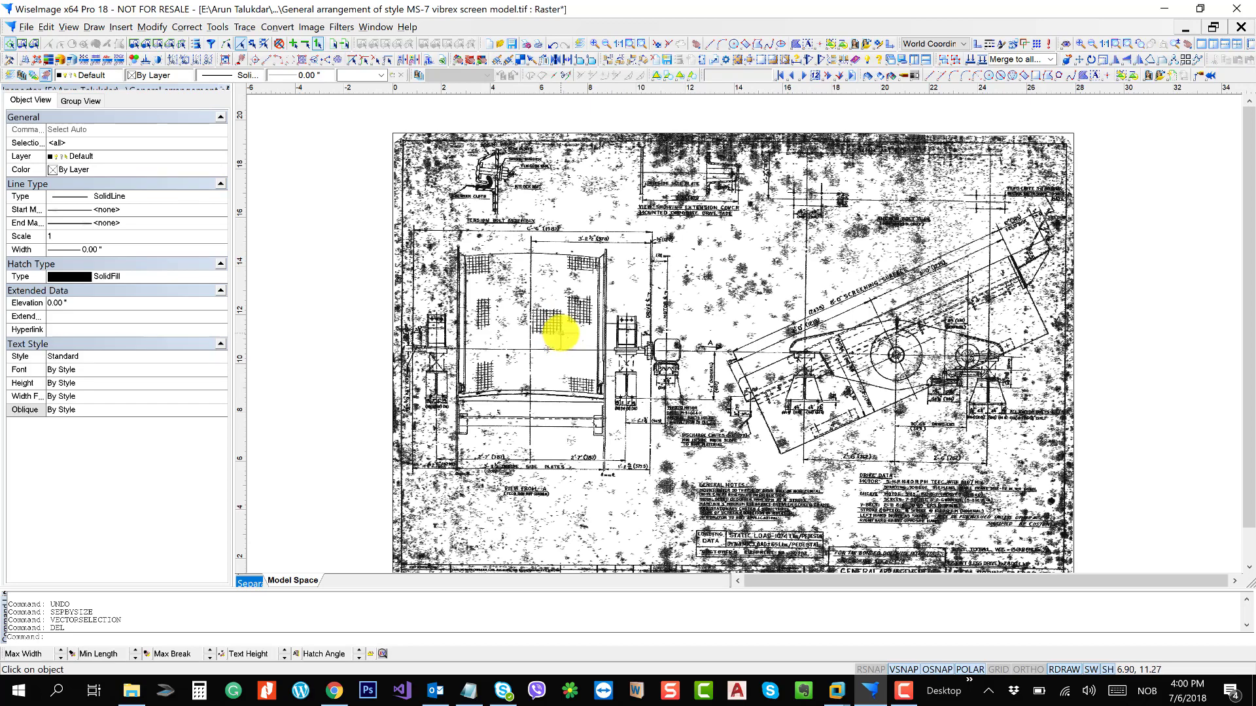
scroll(561, 333, up, 1)
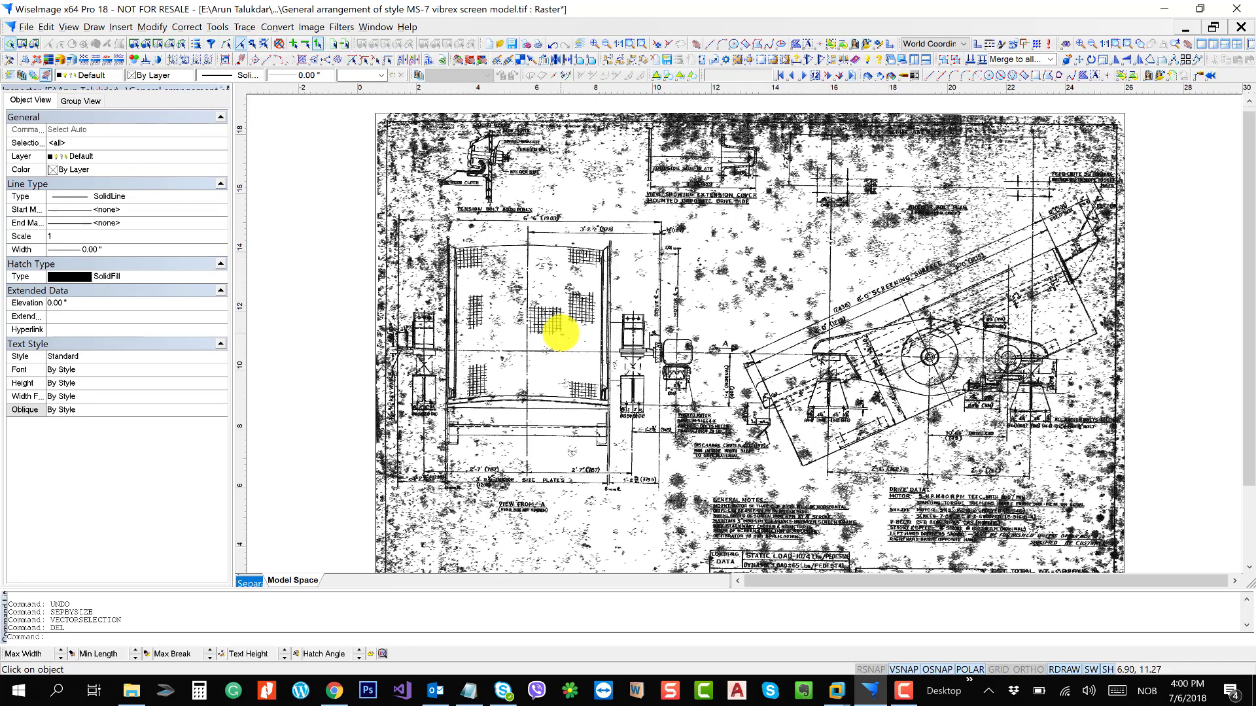
scroll(560, 334, up, 1)
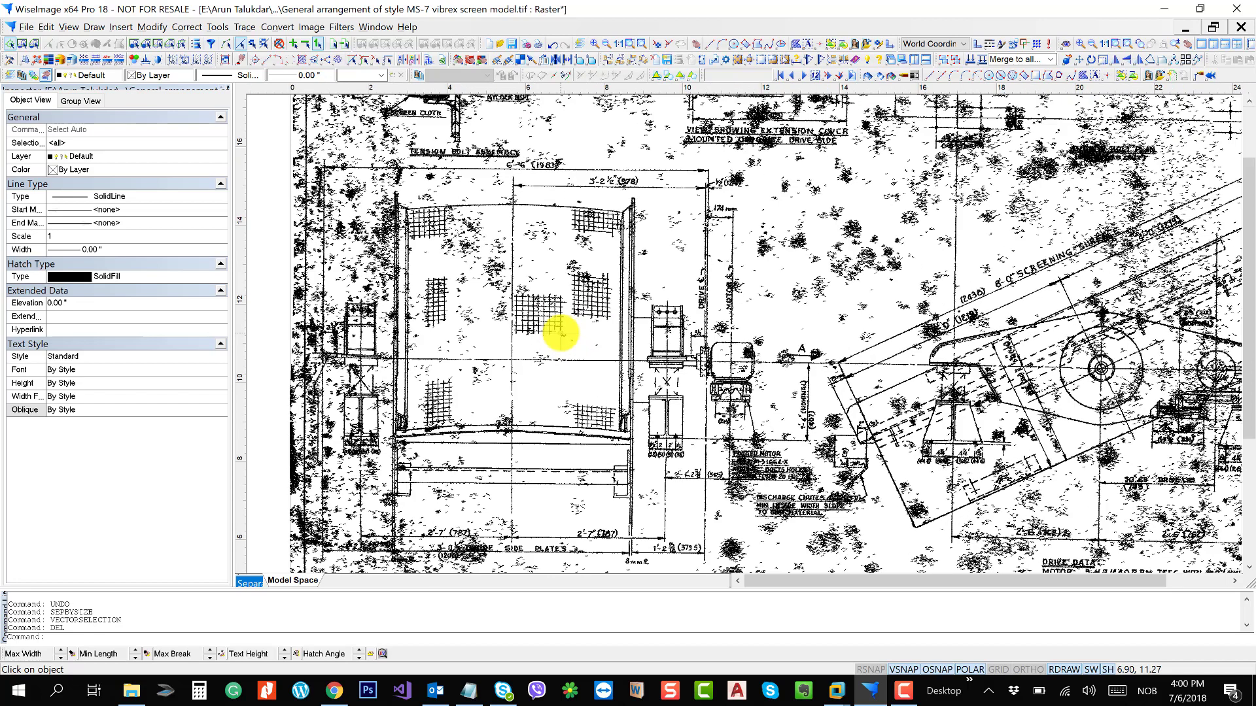
- Undo the red raster's deletion and move, and the separation by size, to restore the original speckled scan
key(ctrl+z)
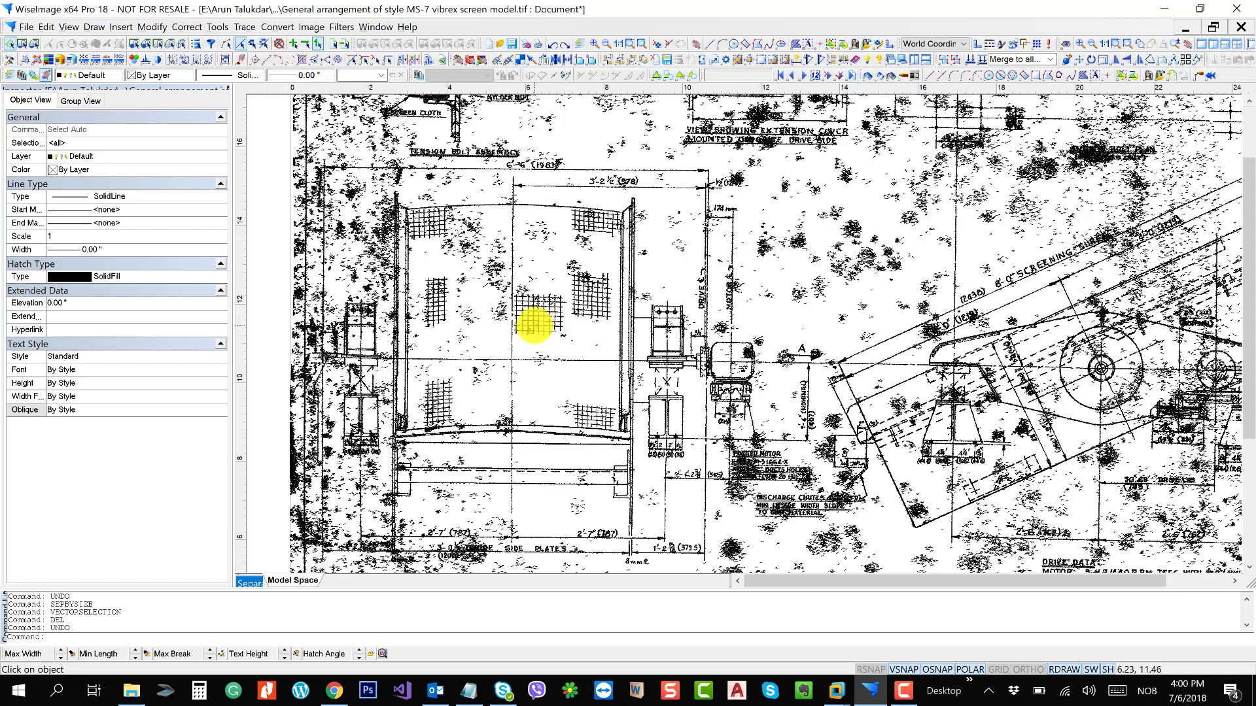
click(519, 322)
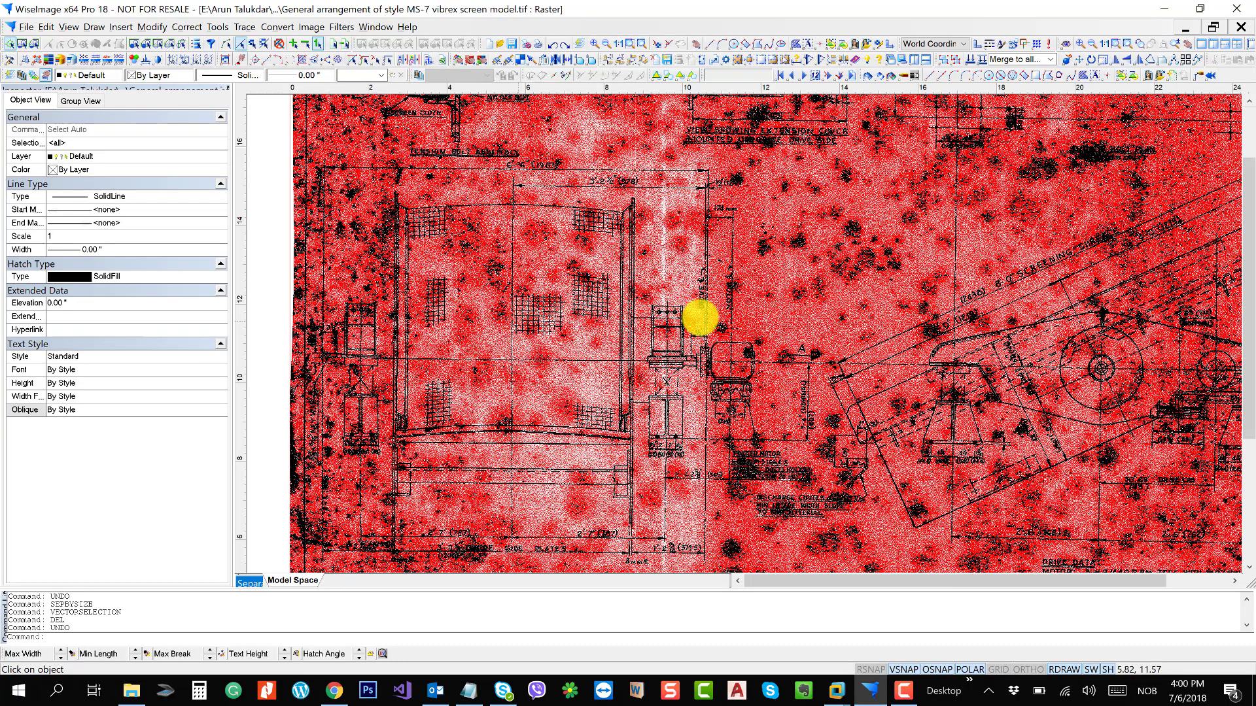
key(Escape)
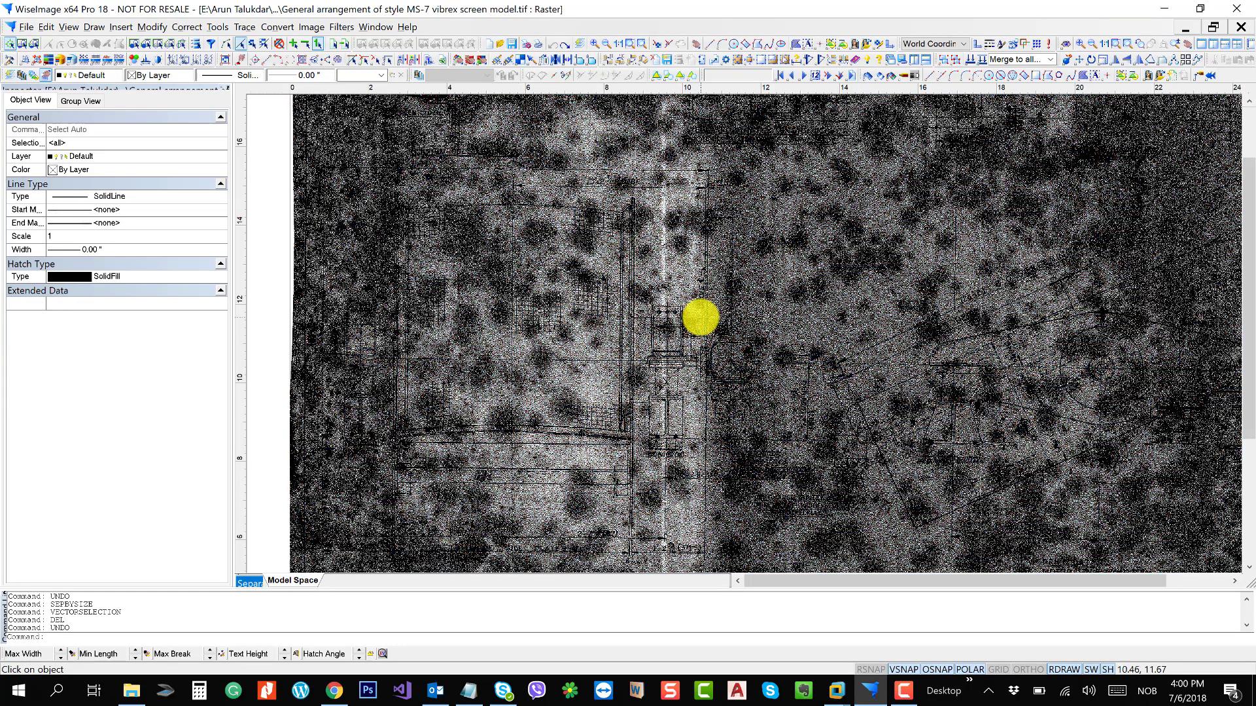
scroll(661, 317, up, 1)
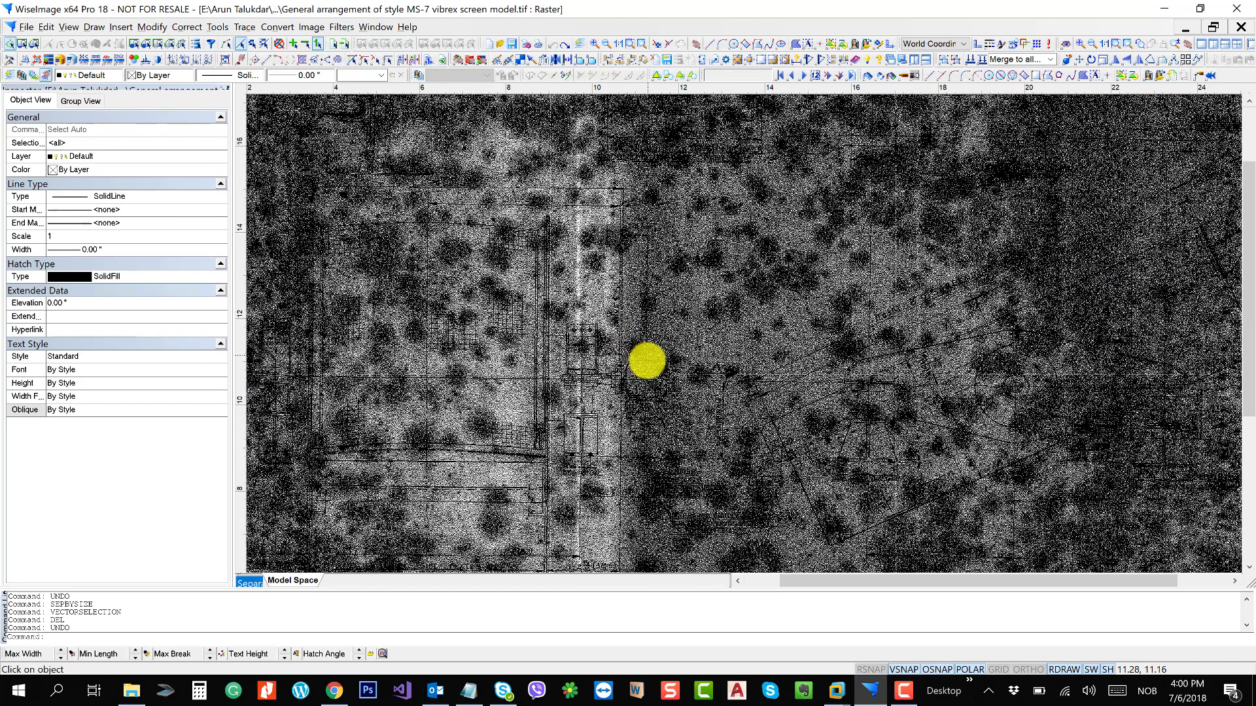
scroll(647, 360, up, 1)
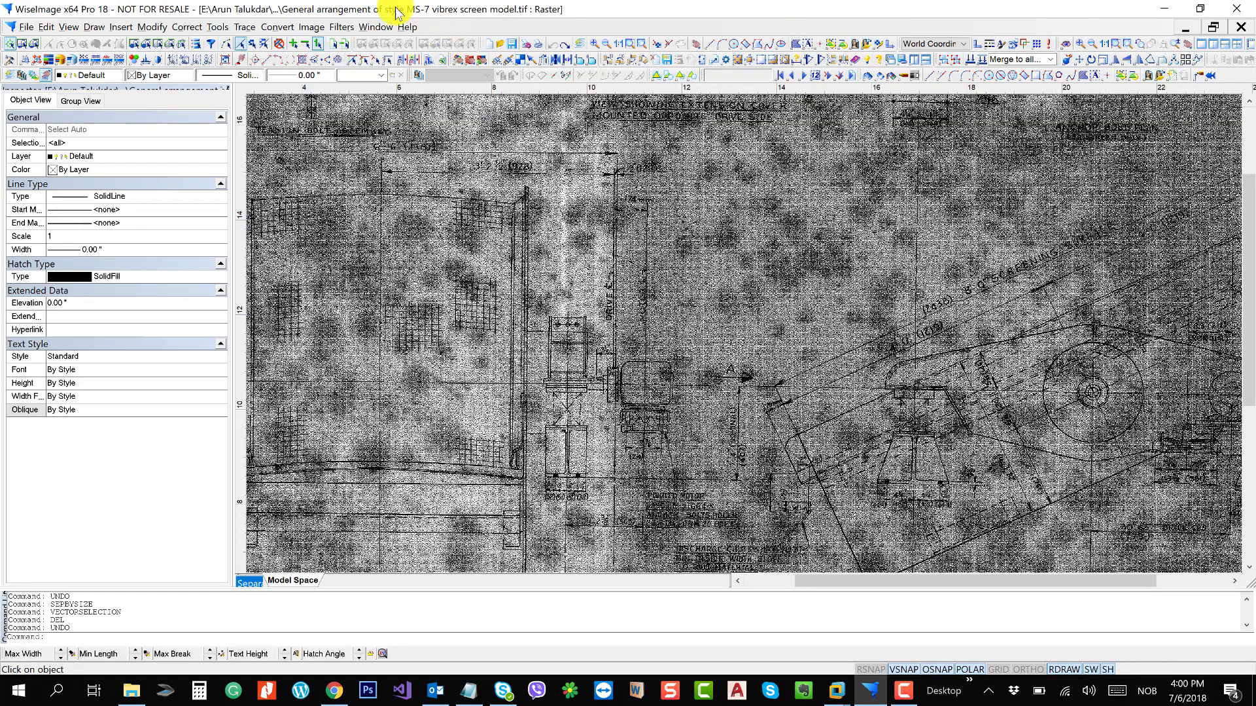
- Select a raster region around the drive and motor with a polygon about 7.92 by 5.89 inches in size
click(33, 44)
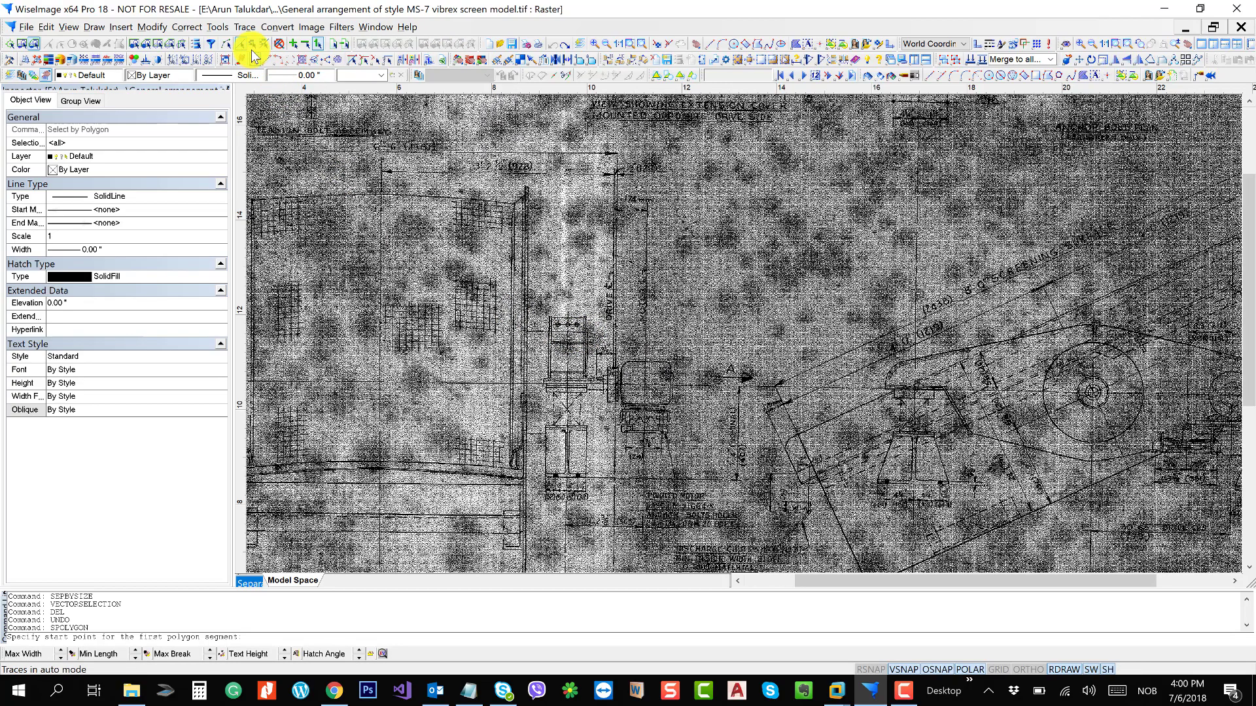
click(389, 332)
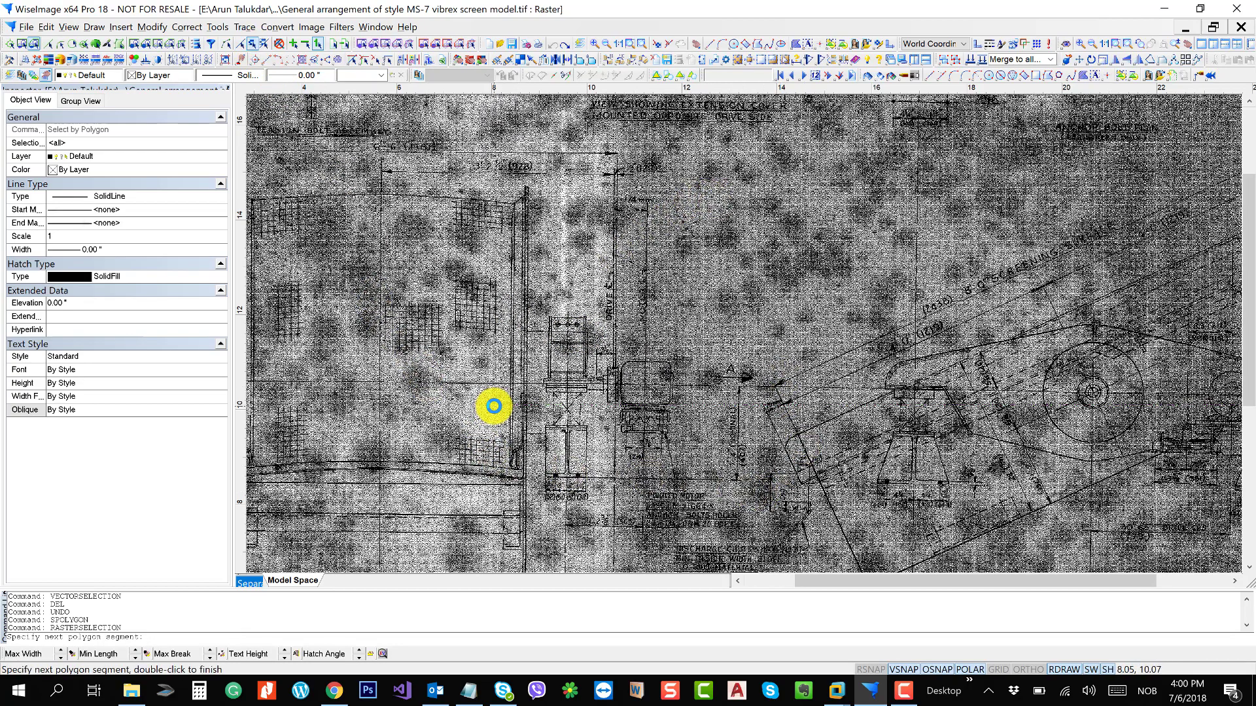
double_click(494, 406)
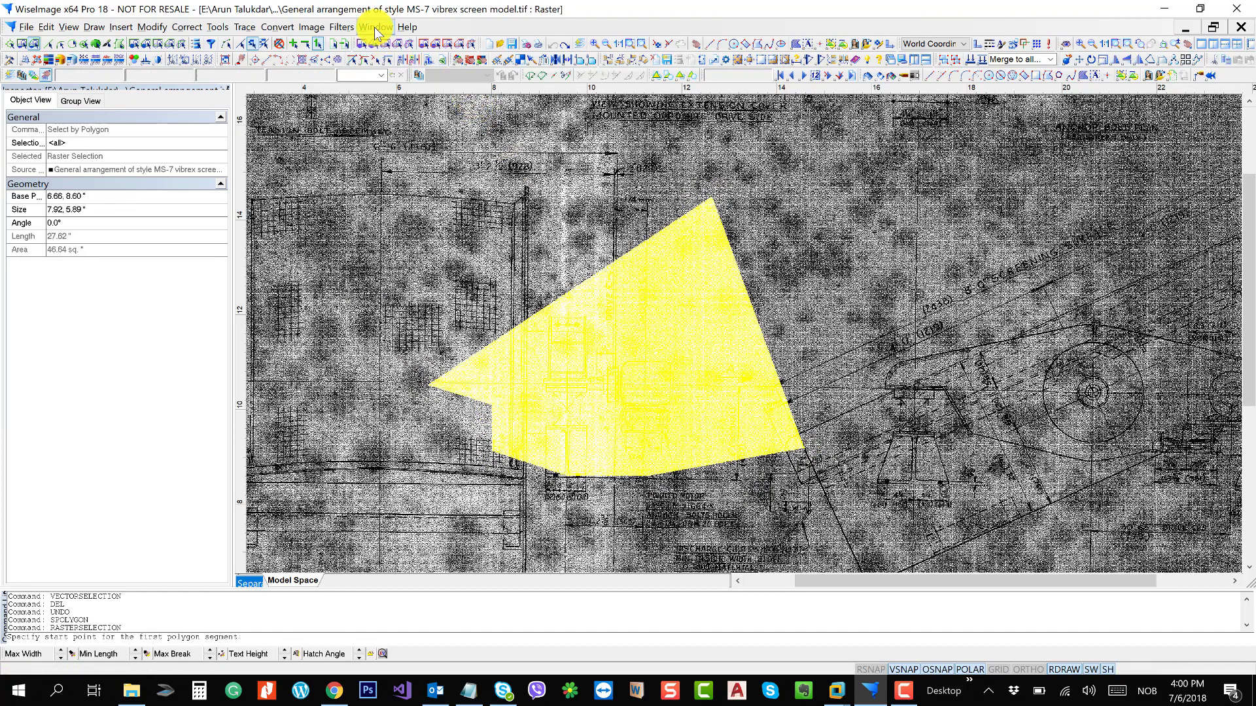
- Apply the Speckle Remover at 6 dots to the selected polygon region and inspect the cleaned motor area
click(308, 27)
click(337, 26)
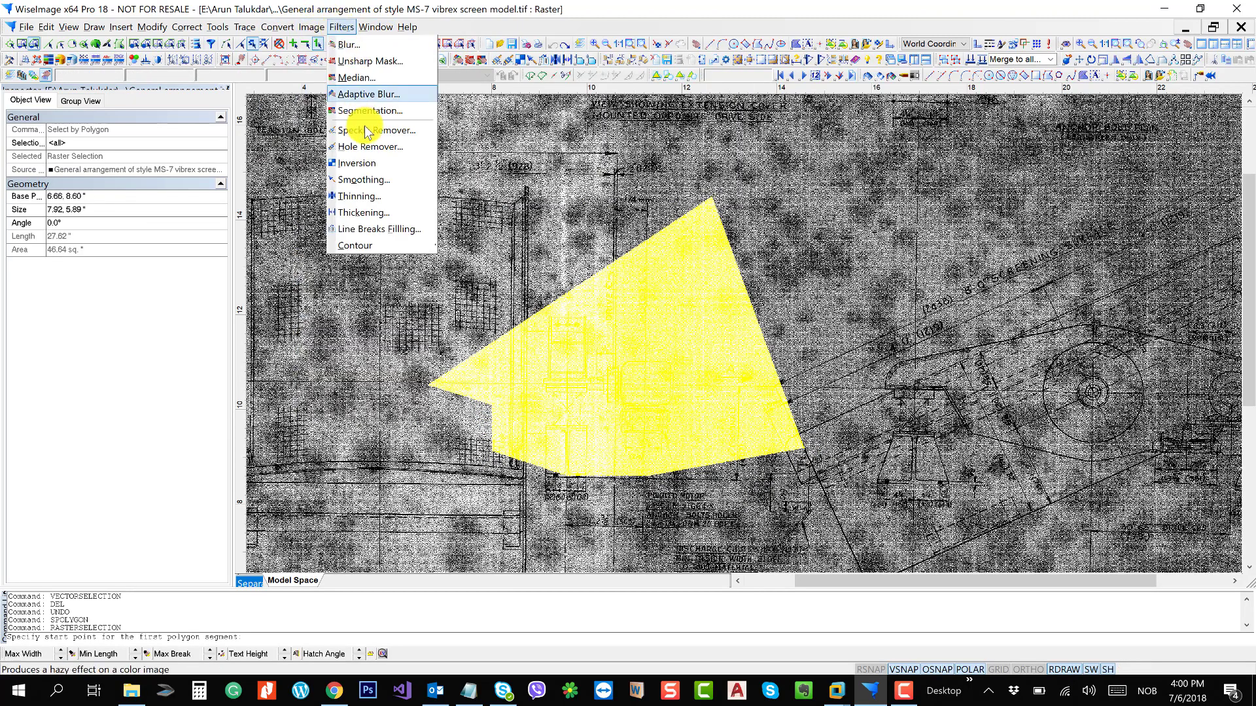
click(383, 131)
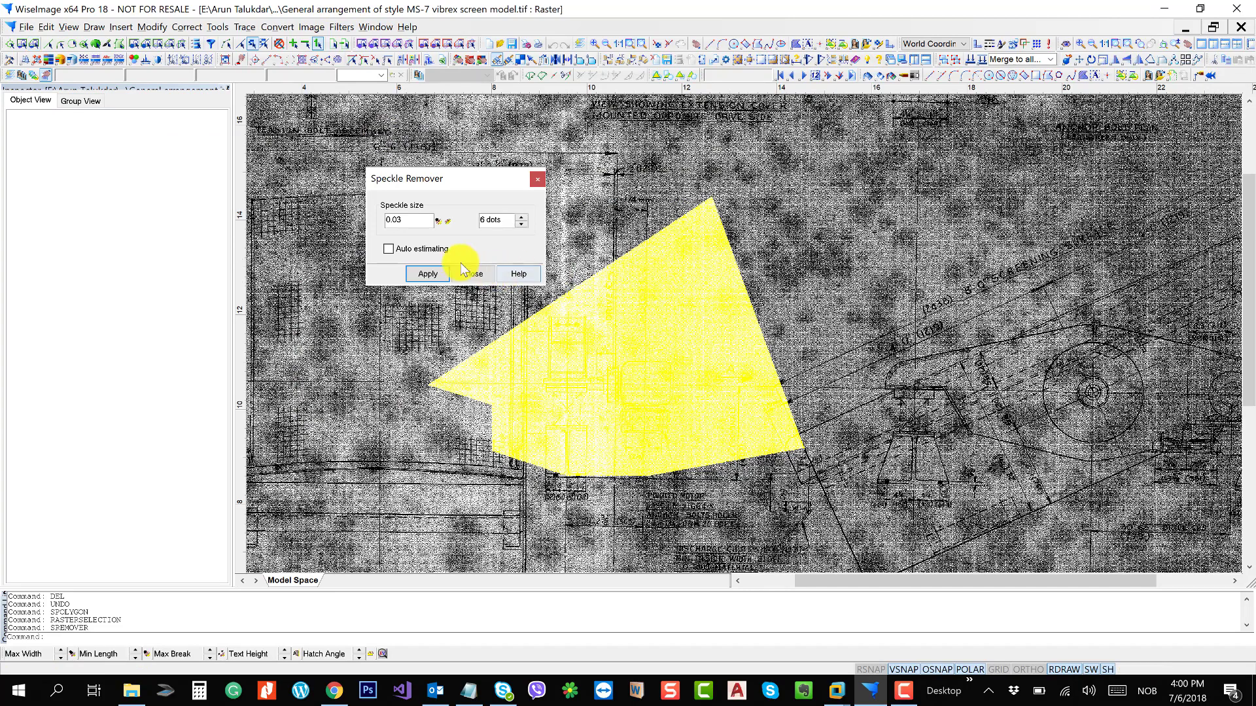
click(416, 249)
click(422, 274)
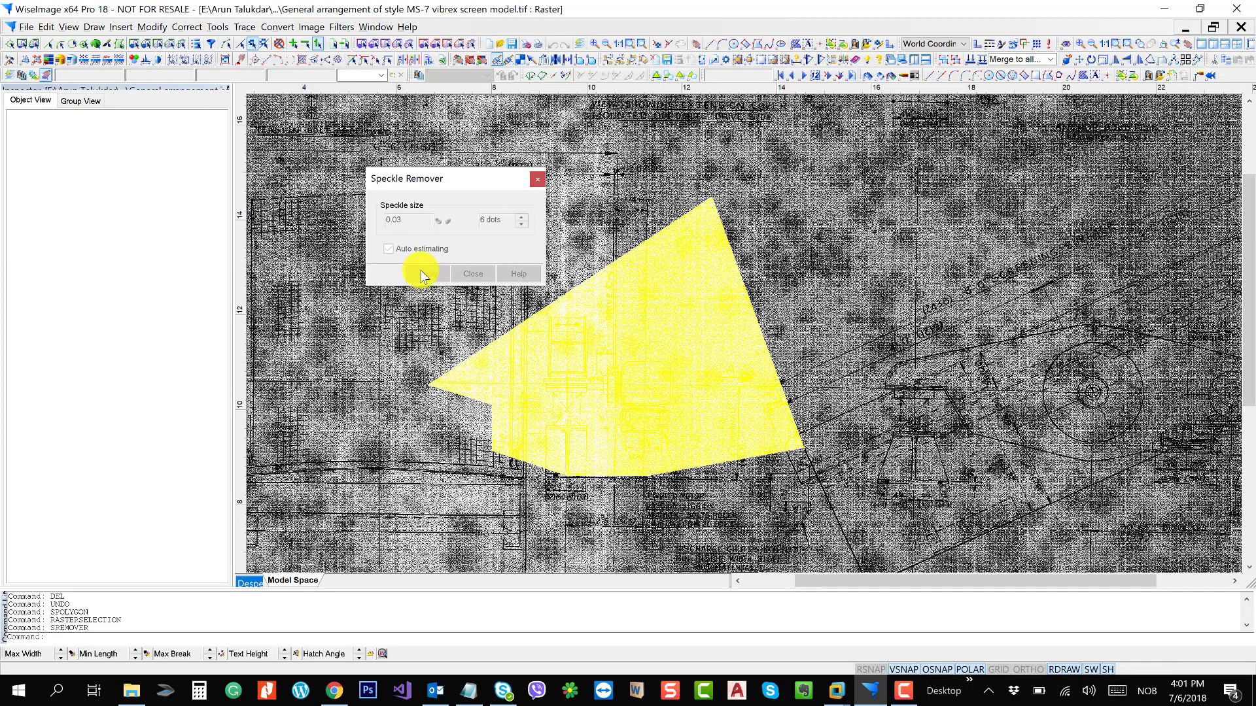
click(474, 274)
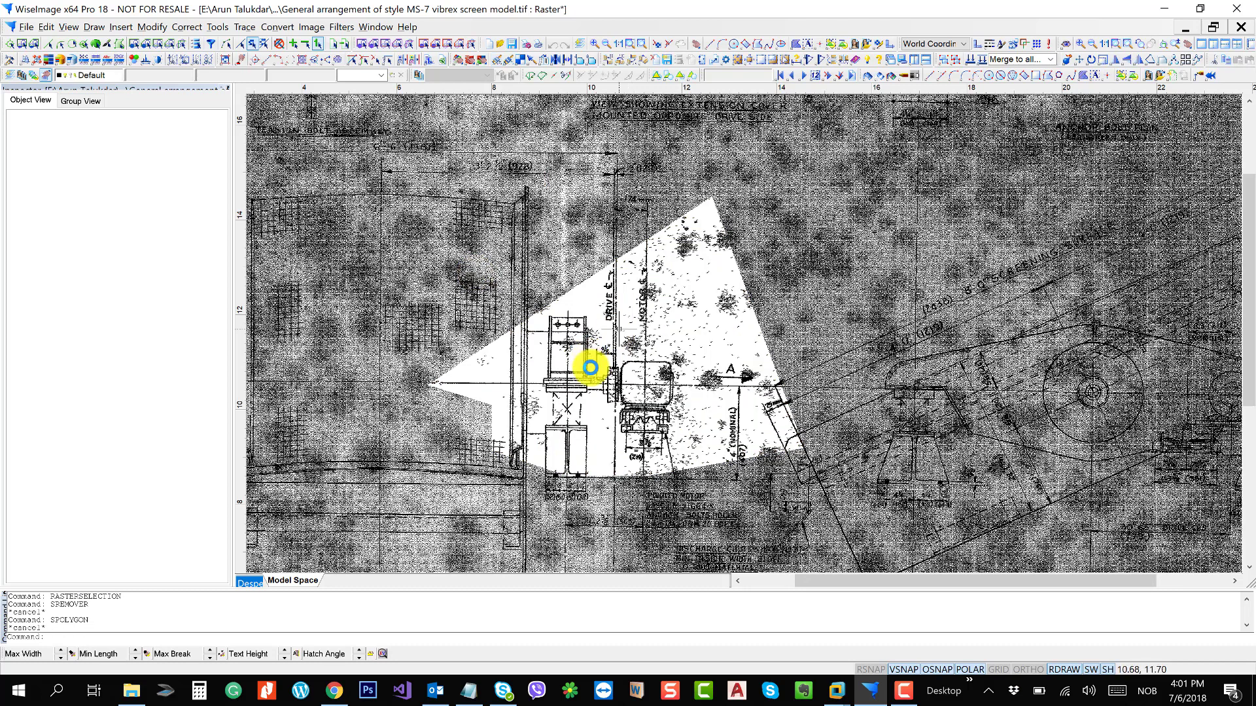
scroll(633, 388, up, 3)
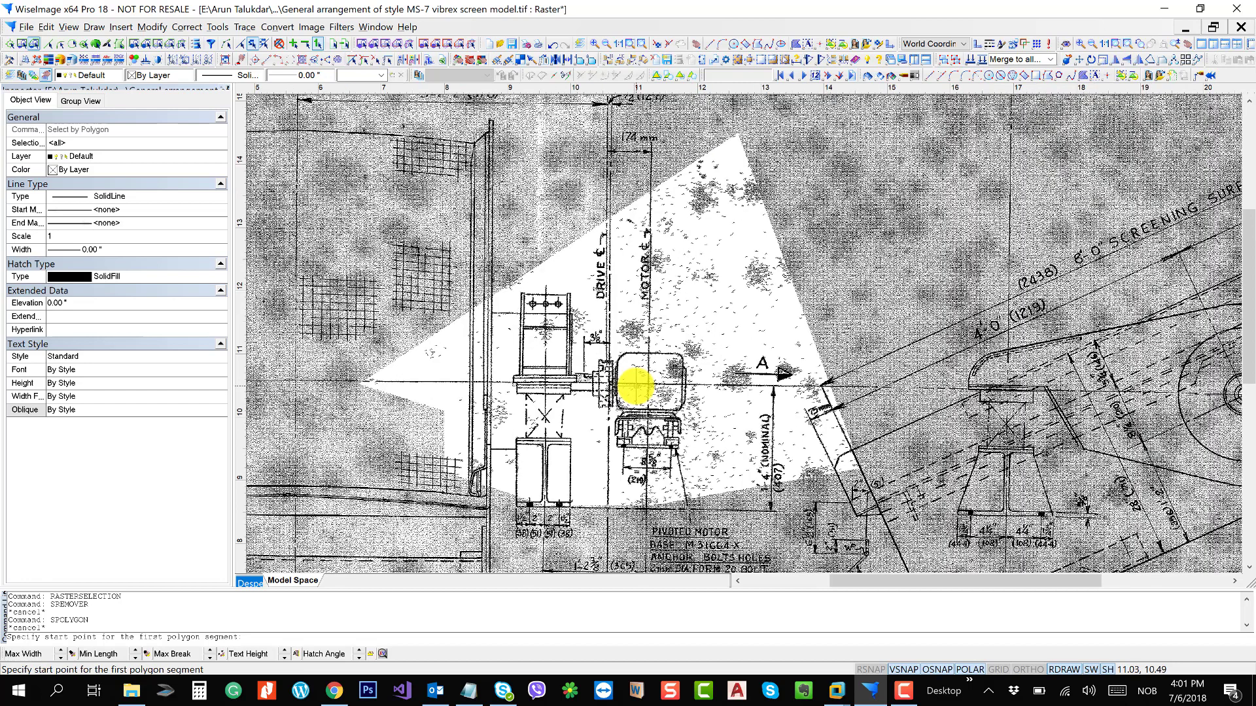
click(341, 27)
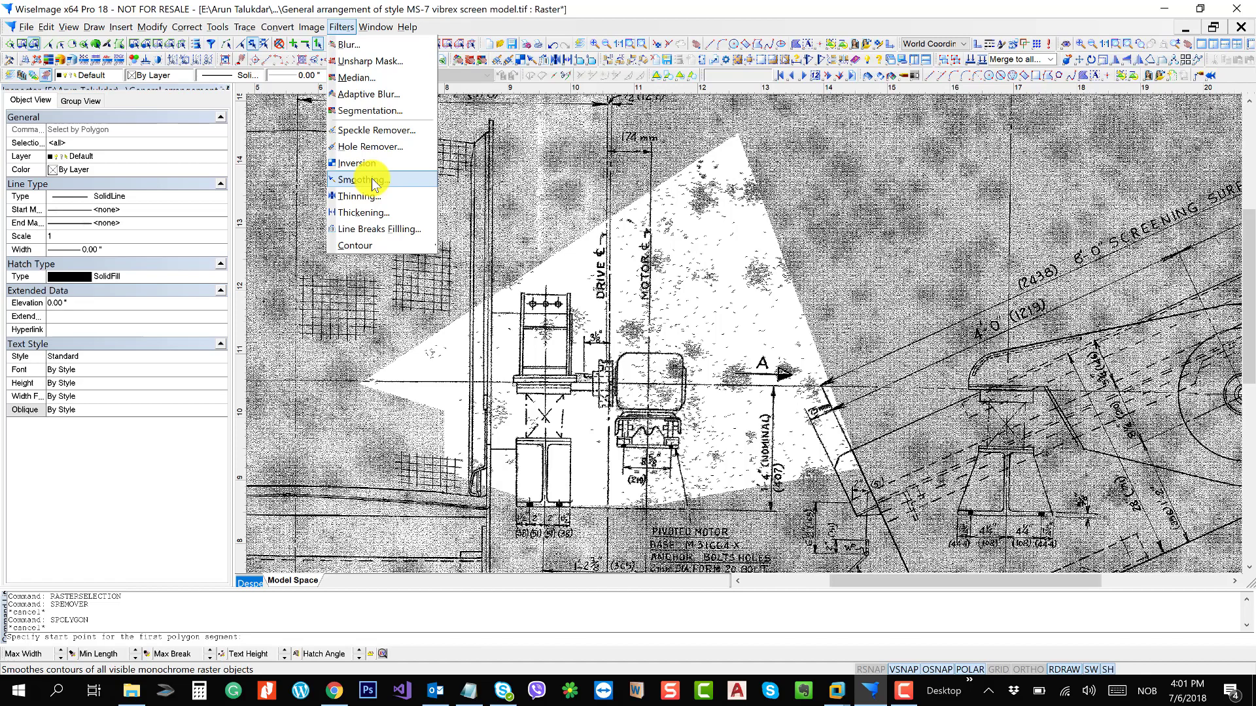
click(551, 23)
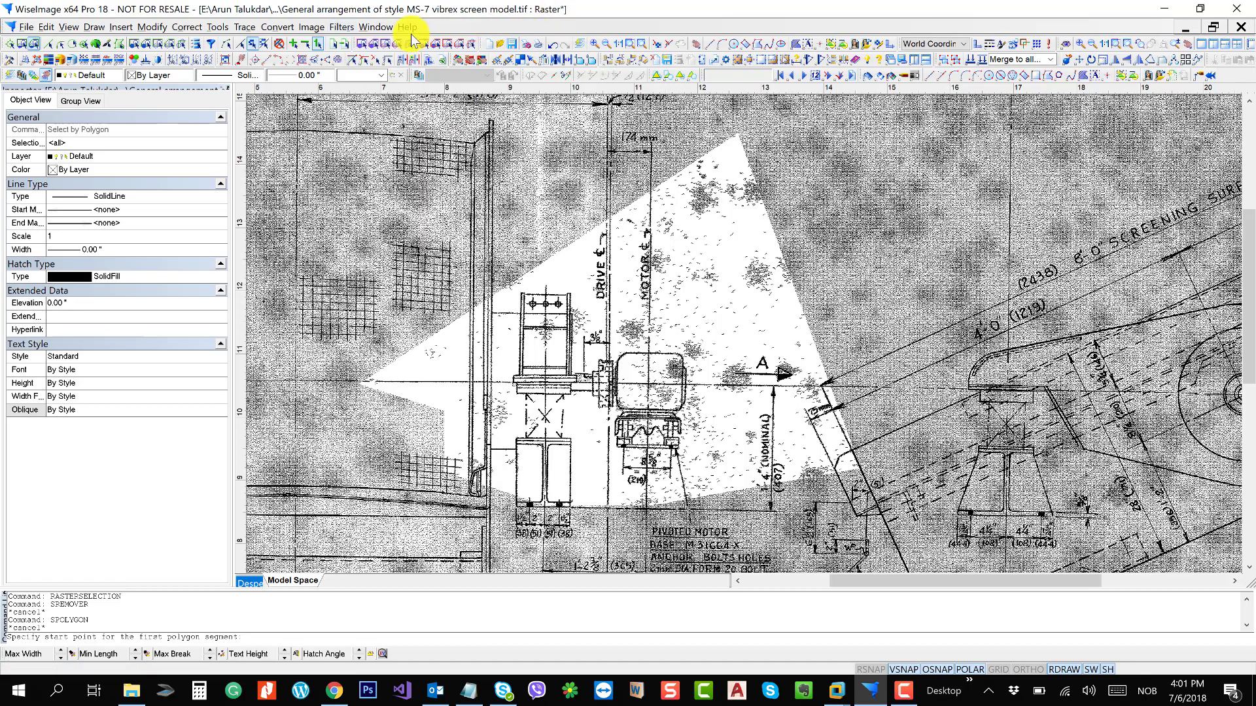
- Close the MS-7 vibrex screen drawing without saving its changes and bring up the colour contour map Map.tif
click(1241, 27)
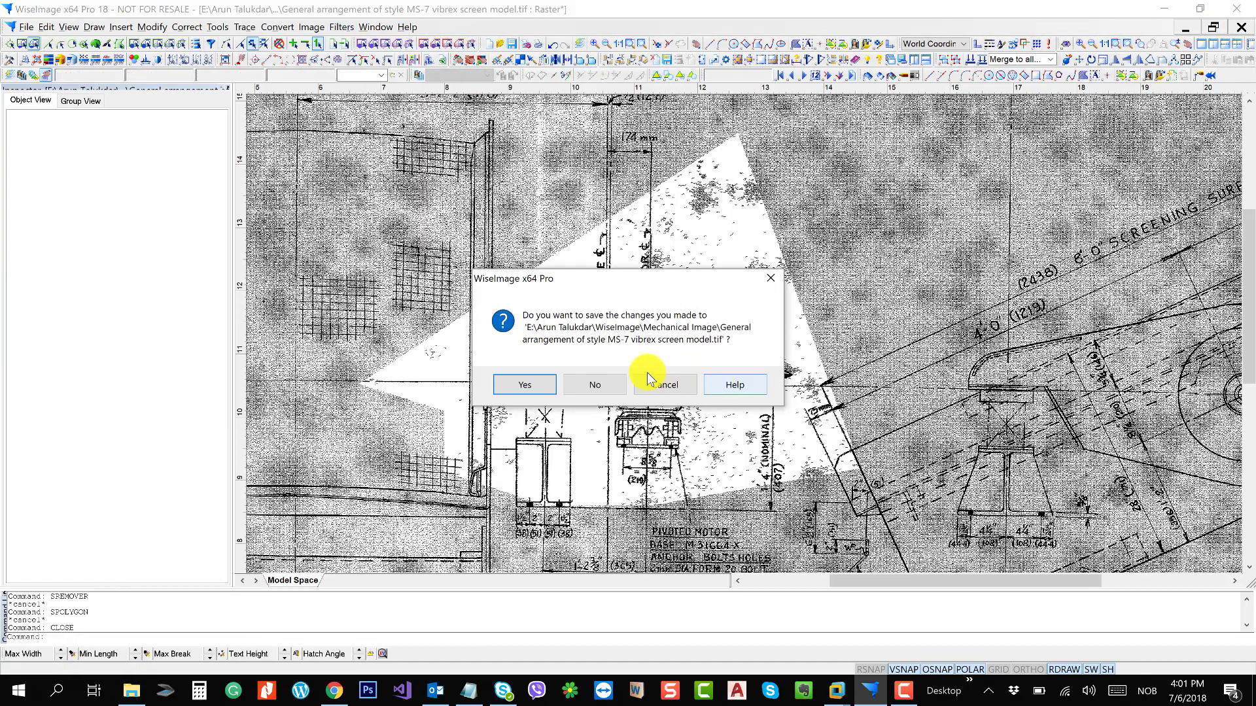
click(610, 386)
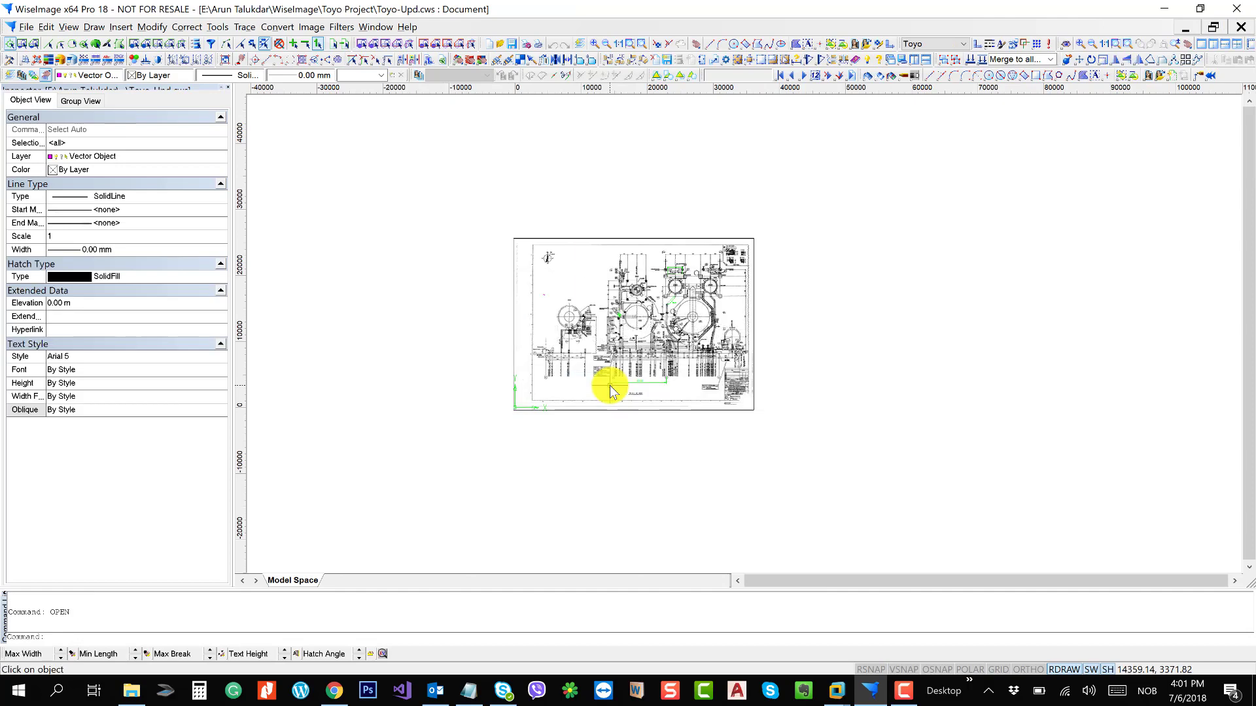
scroll(612, 338, up, 3)
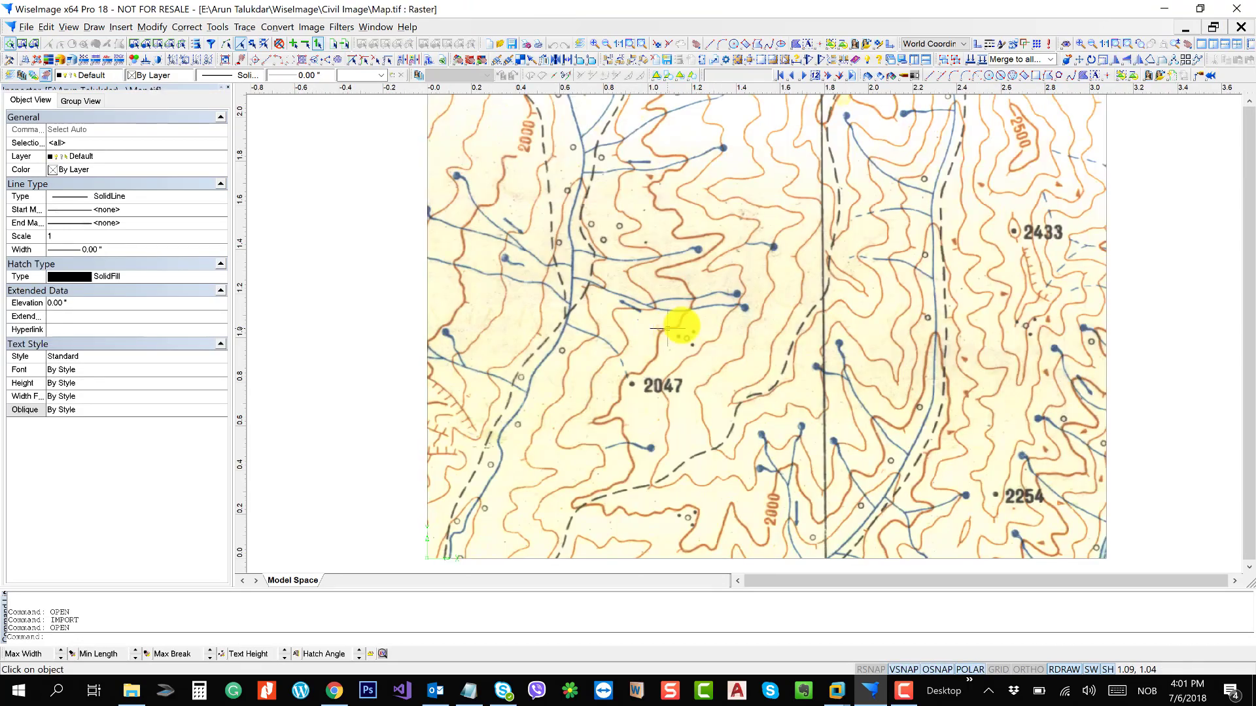
- Start the Color Classifier on the contour map and float its dialog beside the dotted circle symbol
scroll(724, 329, up, 3)
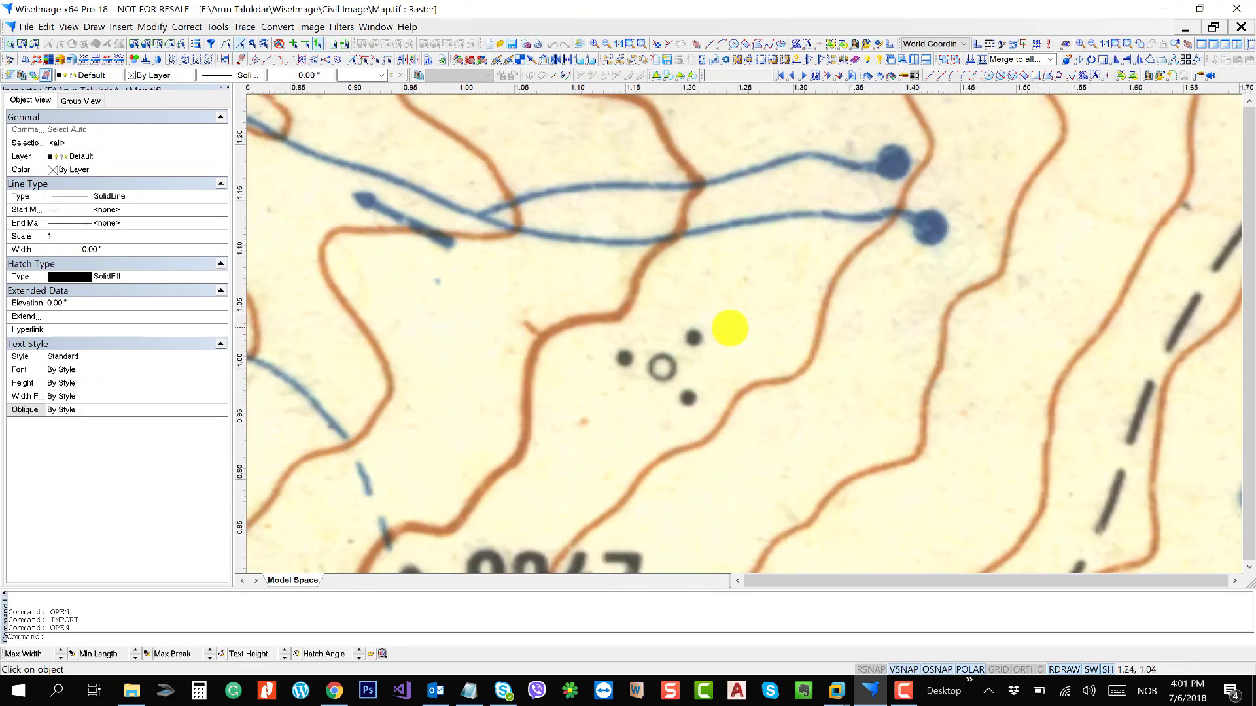
scroll(747, 237, up, 2)
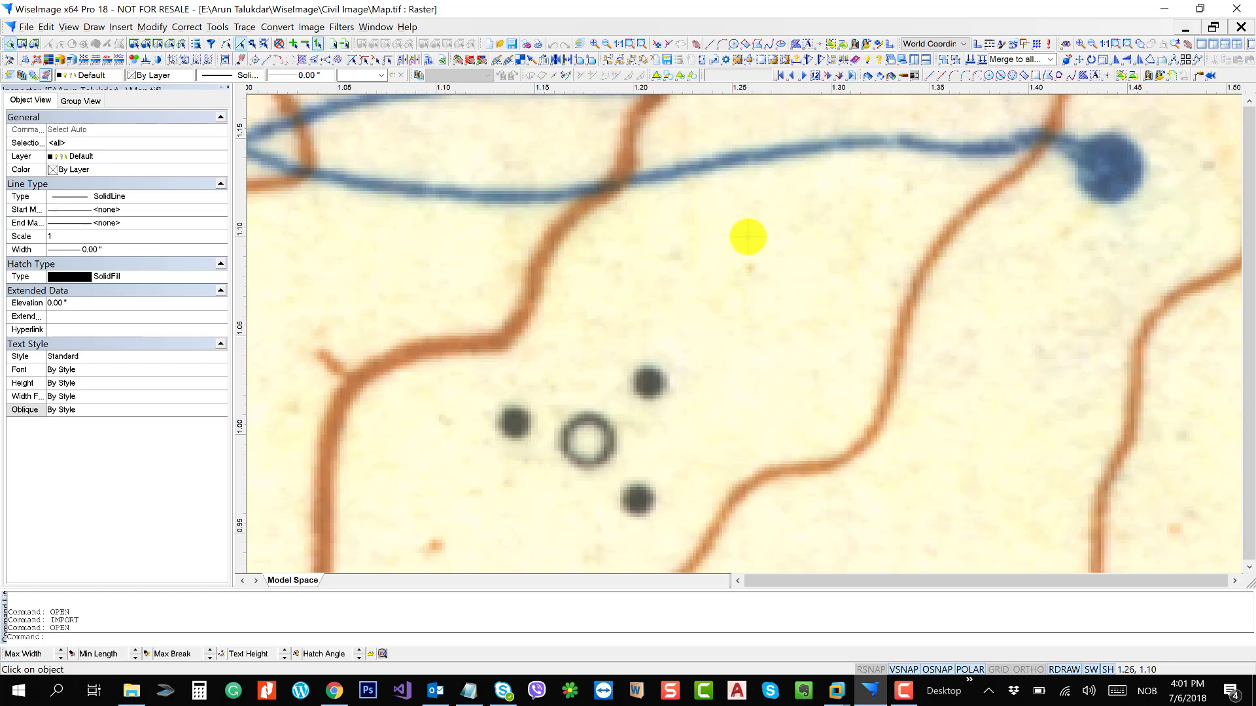
click(341, 27)
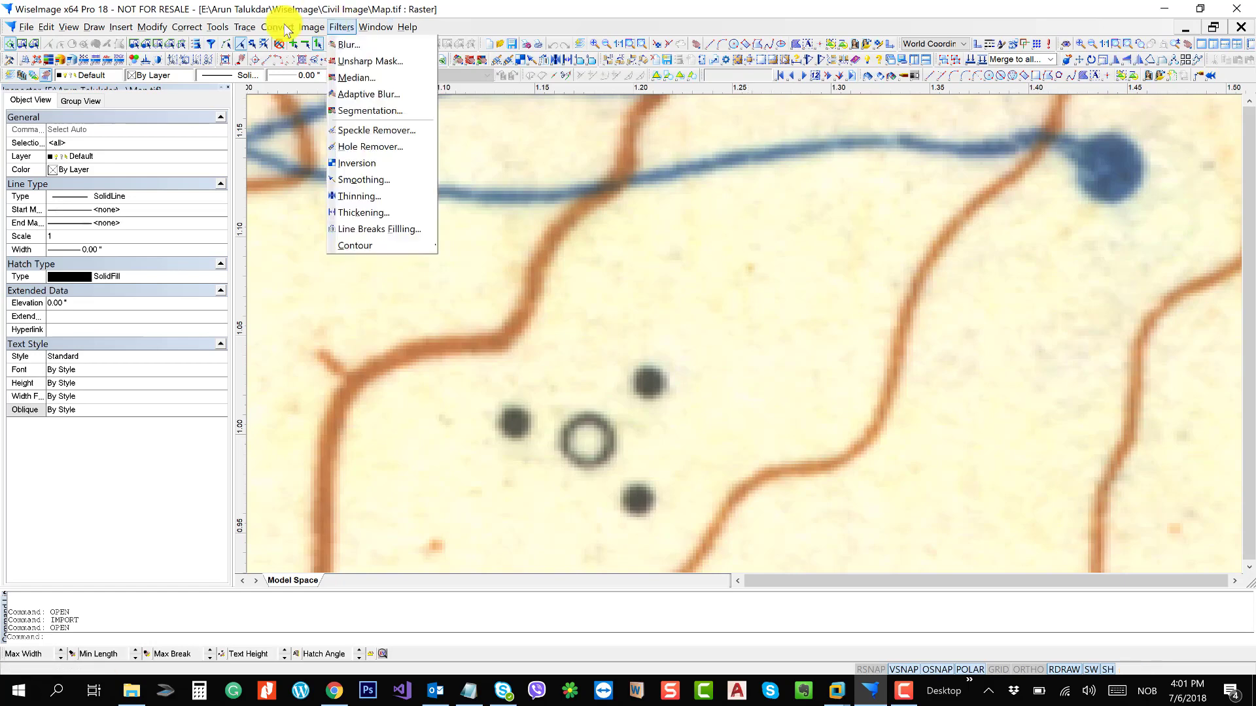
mouse_move(313, 30)
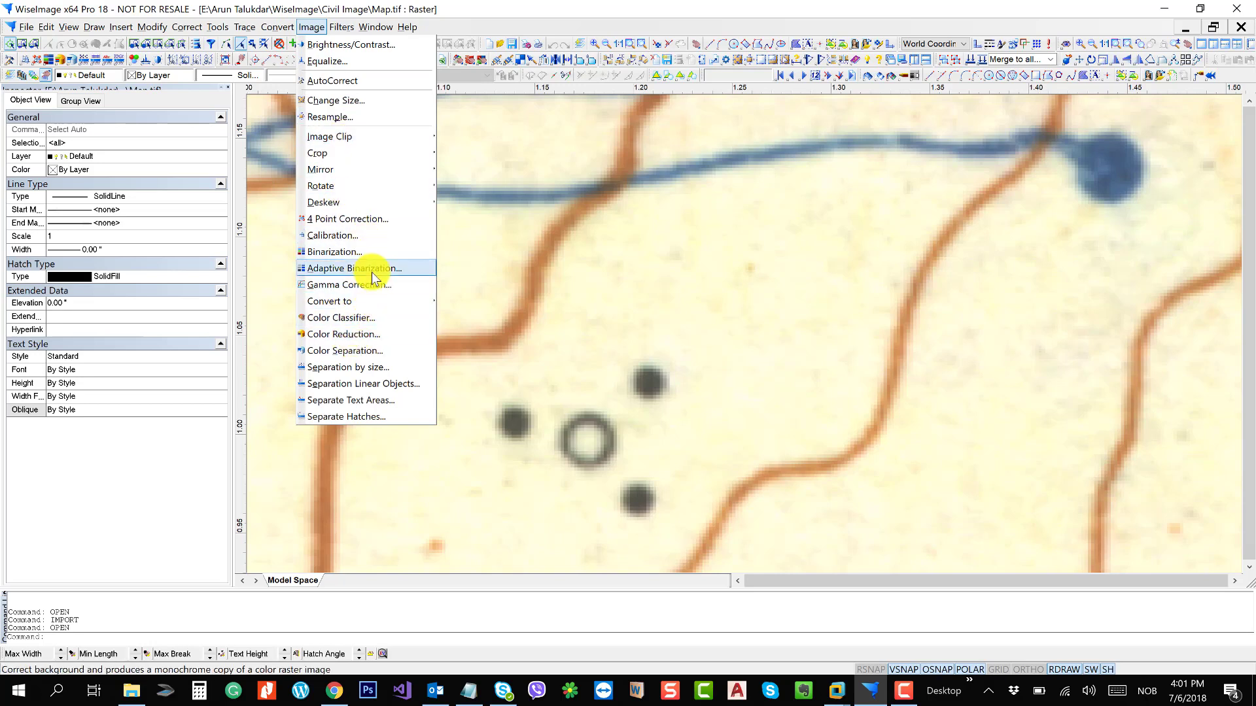
click(368, 318)
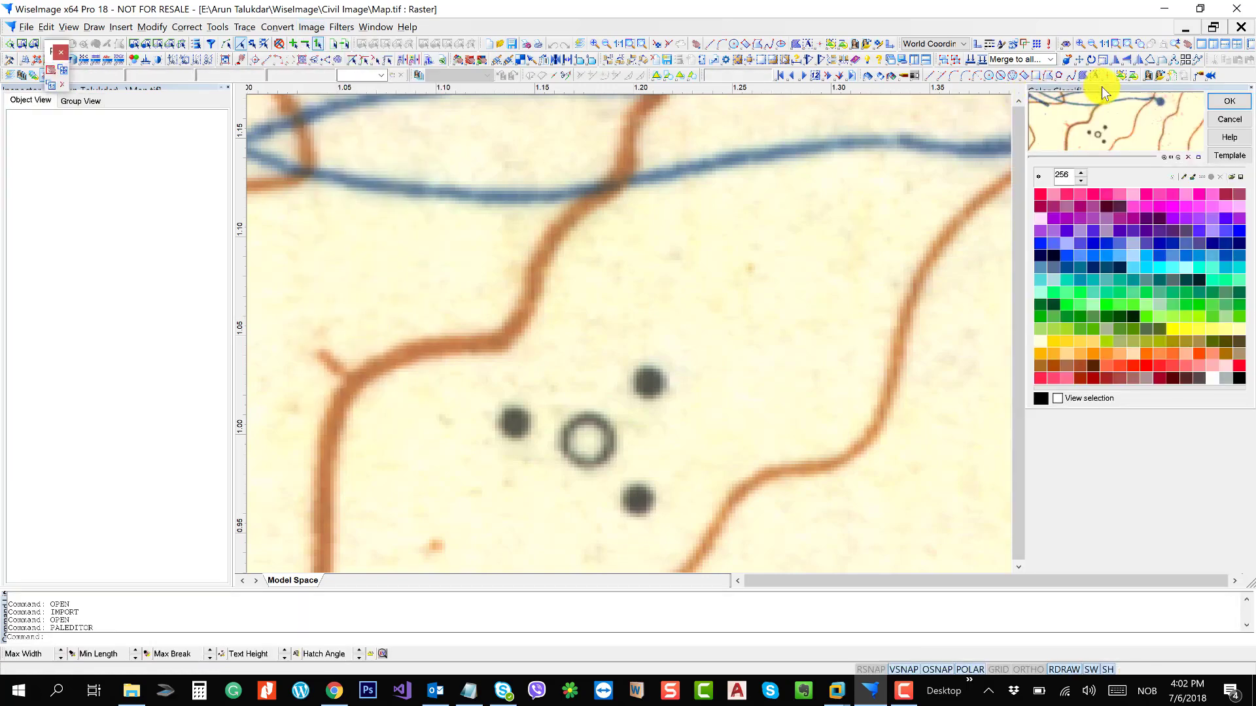
drag(1102, 86, 719, 110)
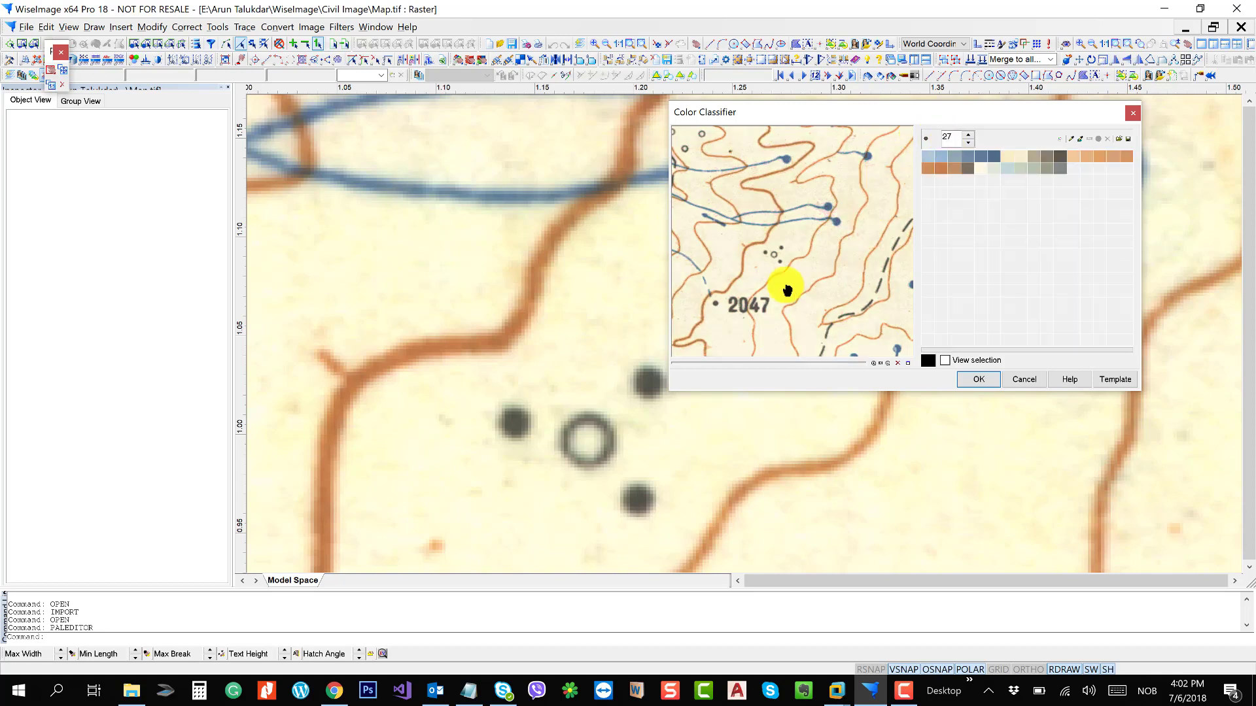
drag(605, 332, 376, 305)
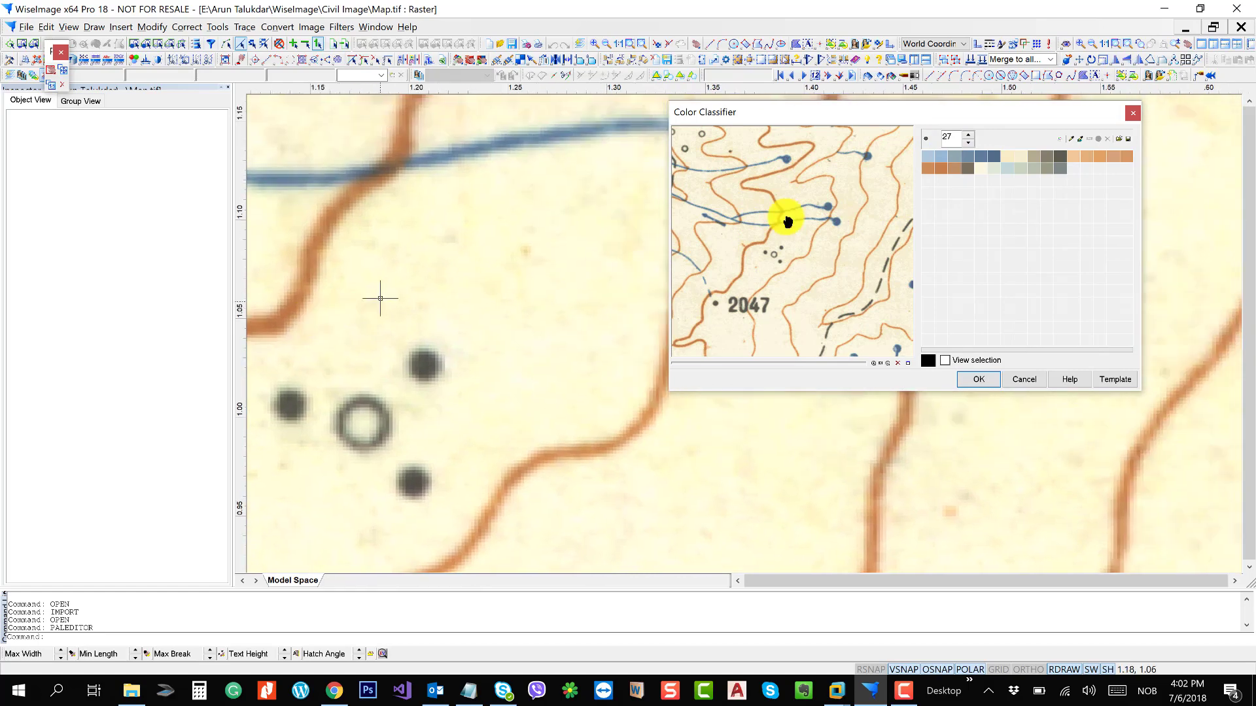
- Sample the cream background shades from the map image and merge them into a single palette colour
click(1071, 138)
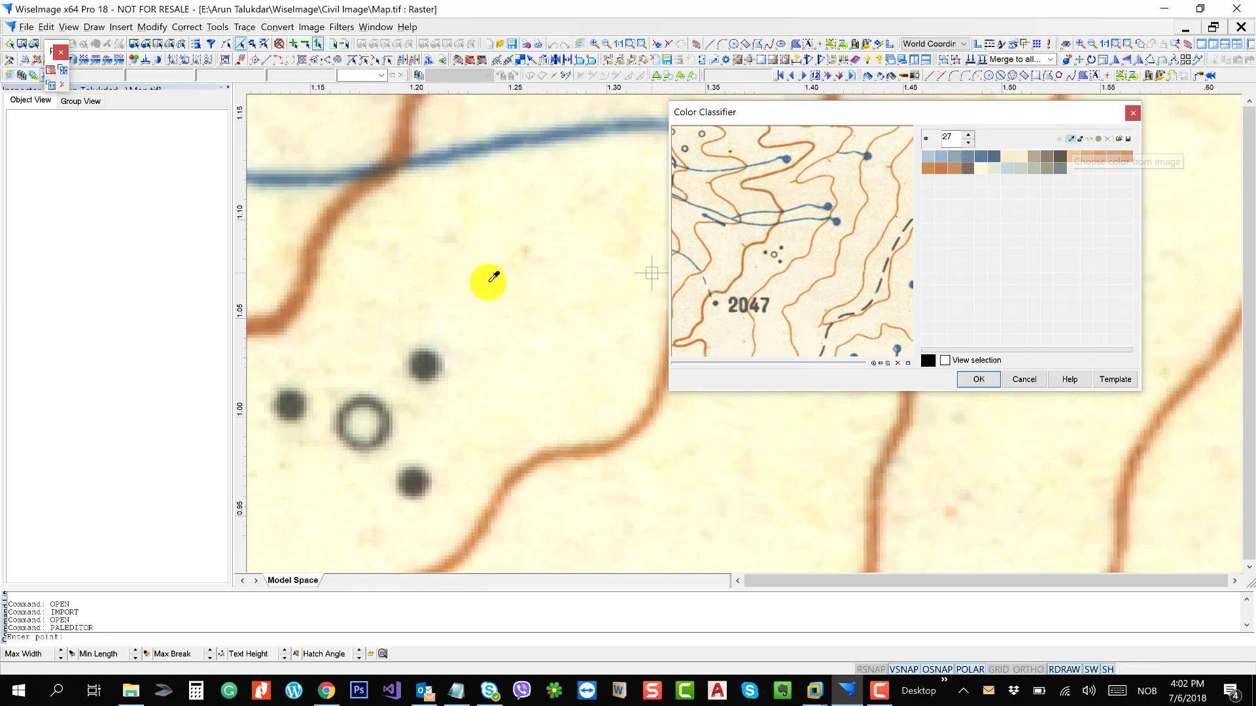
click(490, 282)
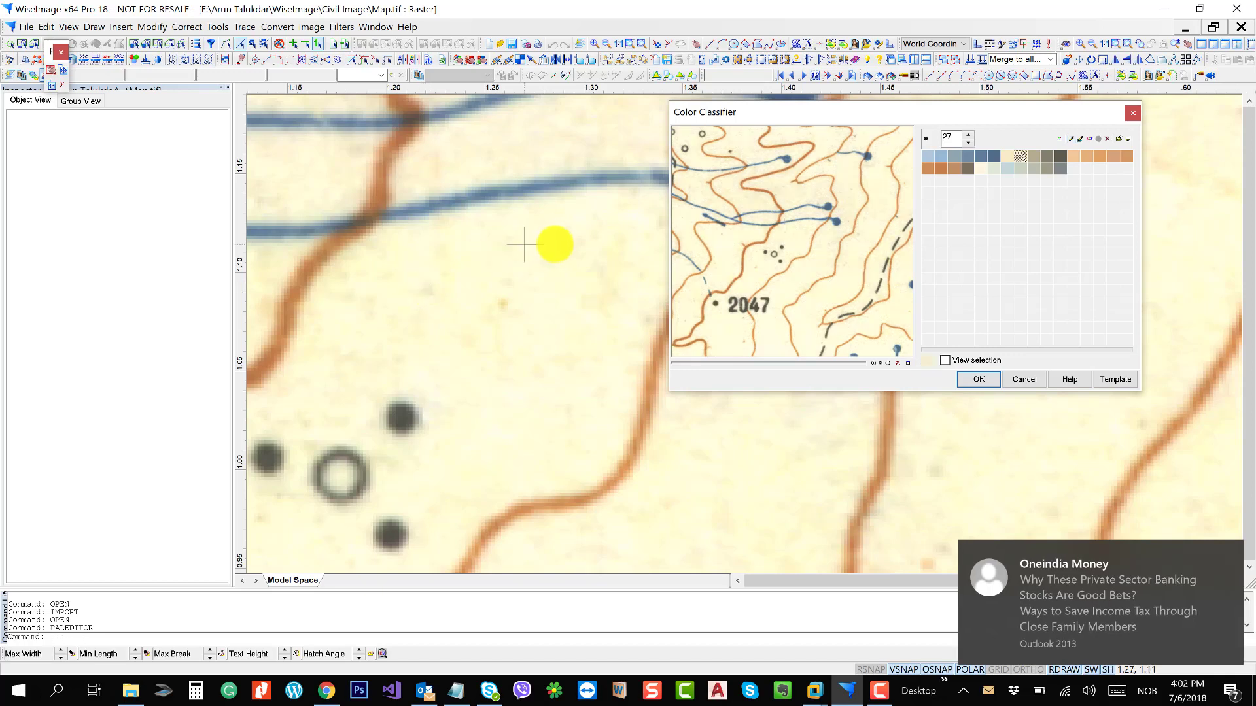
click(1081, 139)
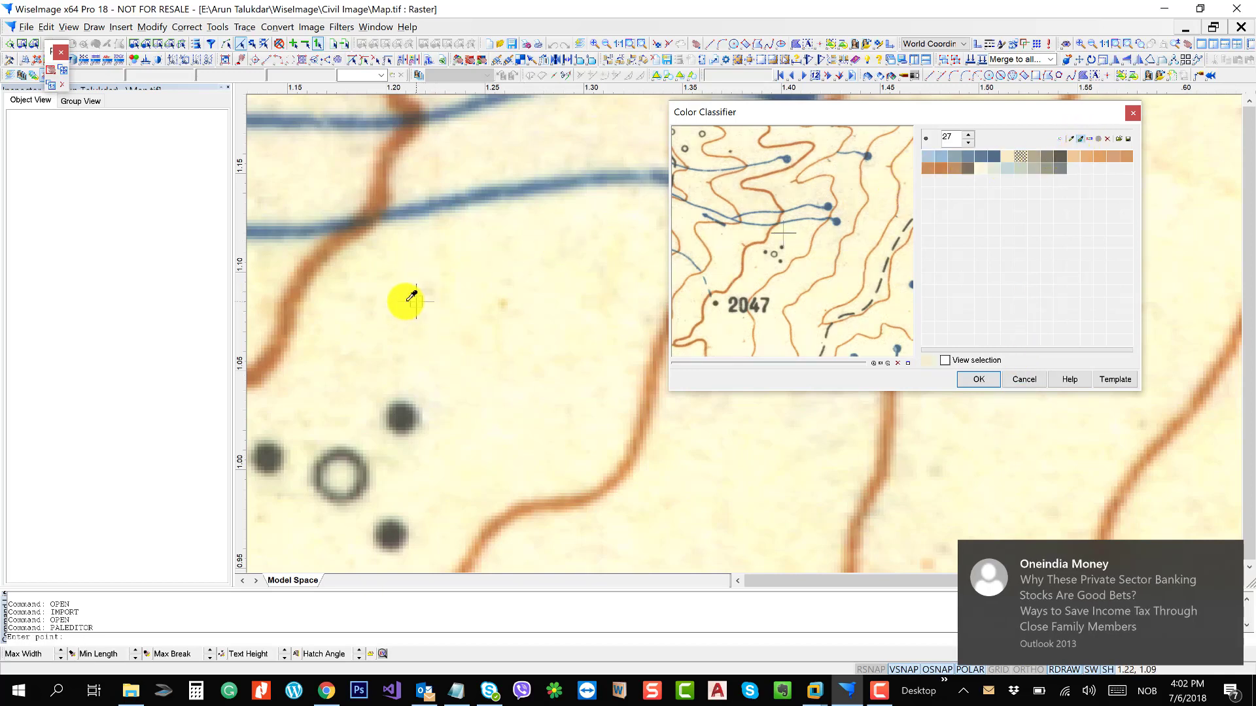
mouse_move(392, 286)
mouse_down()
mouse_move(562, 234)
mouse_move(596, 270)
mouse_move(592, 393)
mouse_move(562, 428)
mouse_move(502, 421)
mouse_move(467, 345)
mouse_move(406, 354)
mouse_move(364, 302)
mouse_up()
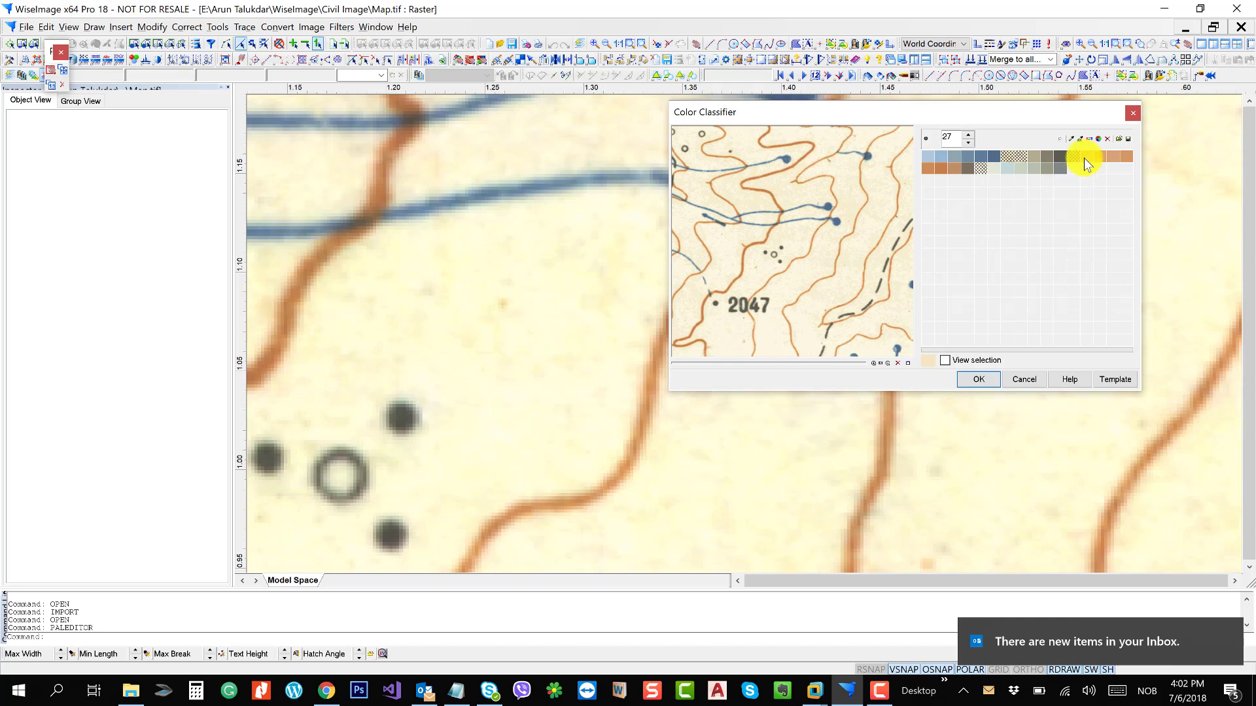
click(1098, 139)
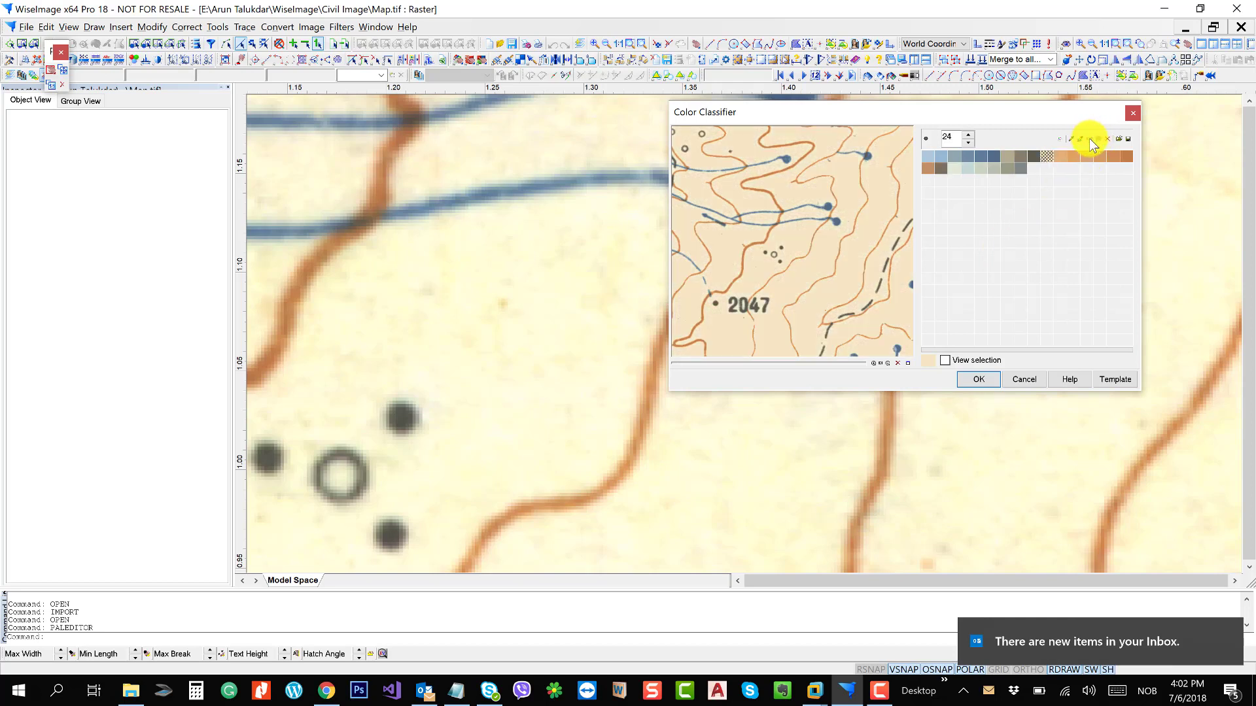
- Change the merged background colour to white and apply the colour classification to the map
click(1090, 140)
click(698, 343)
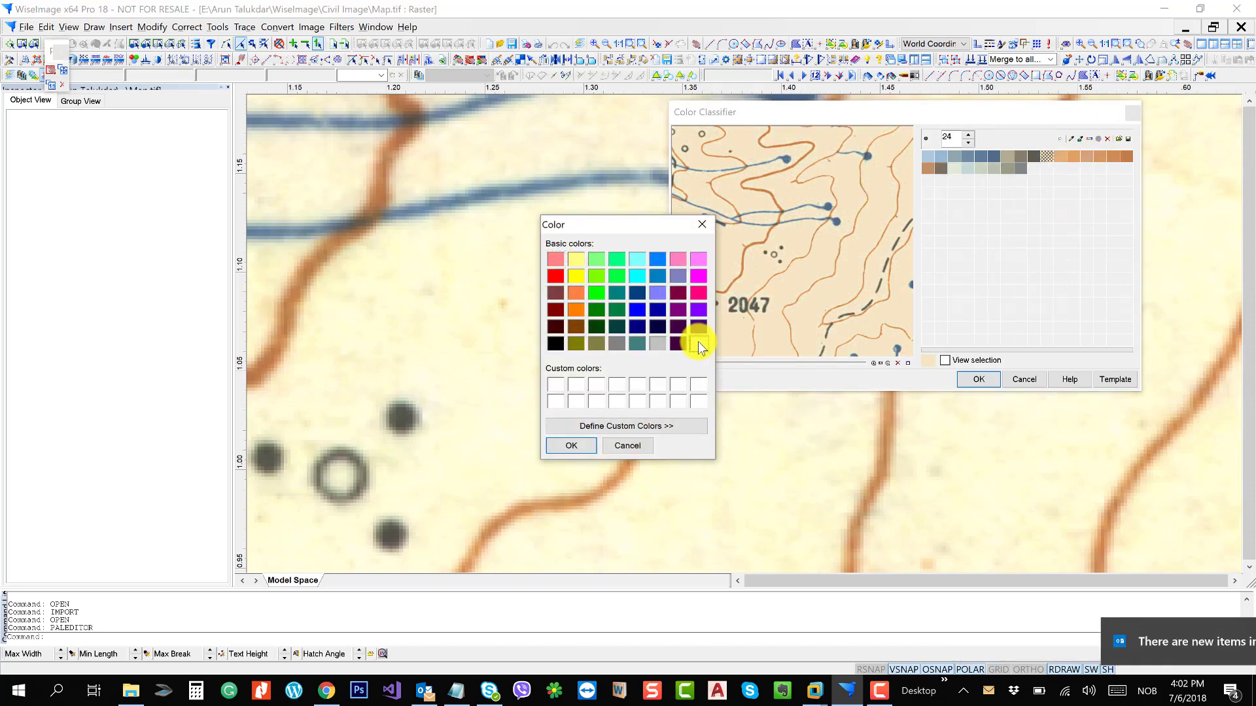
click(573, 445)
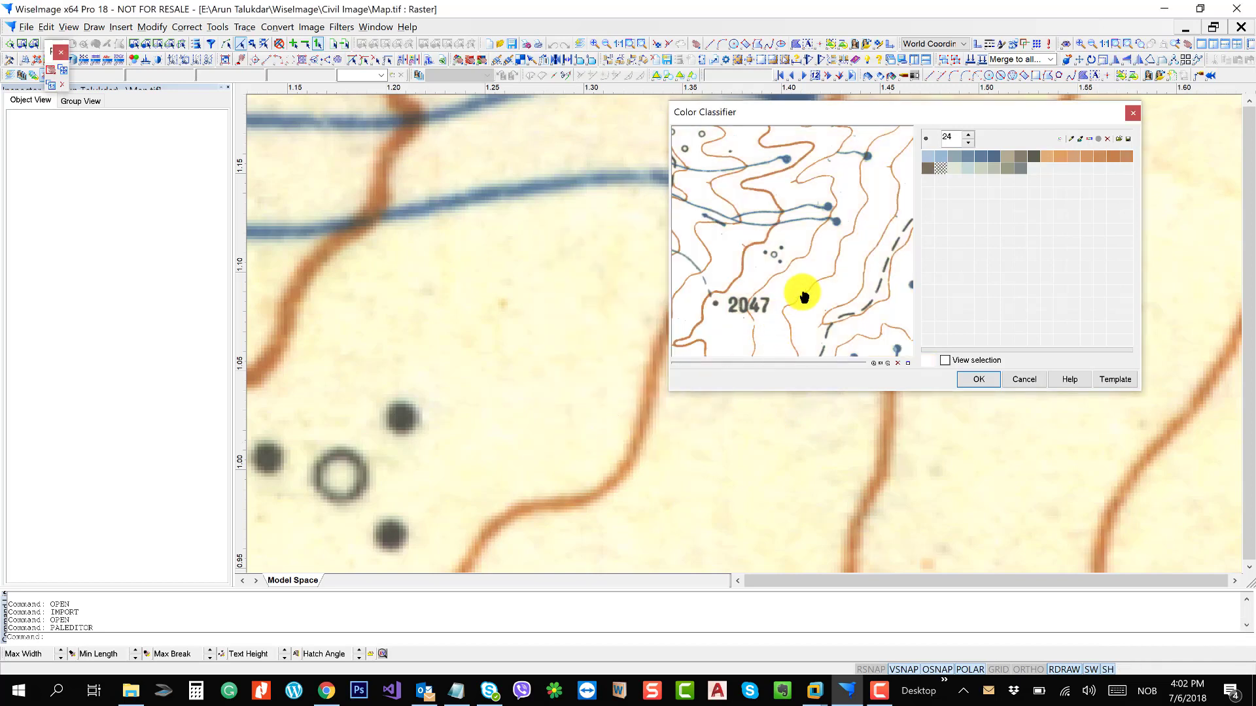
double_click(952, 139)
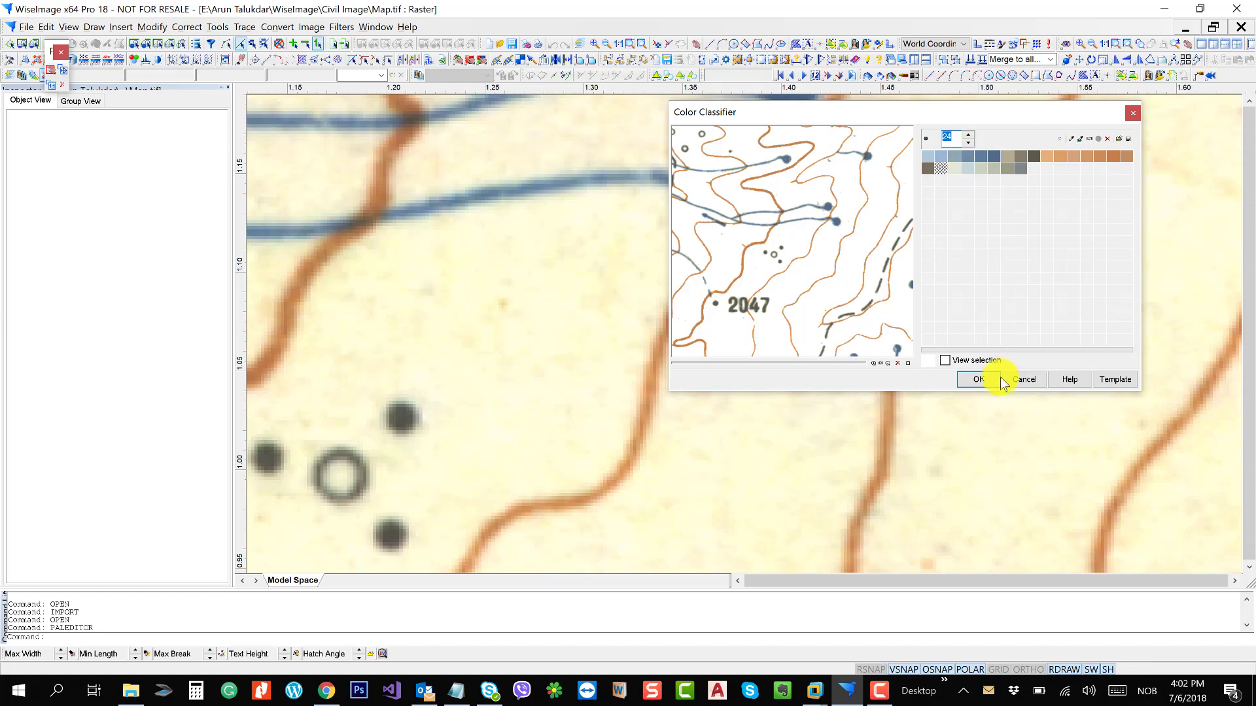
click(979, 378)
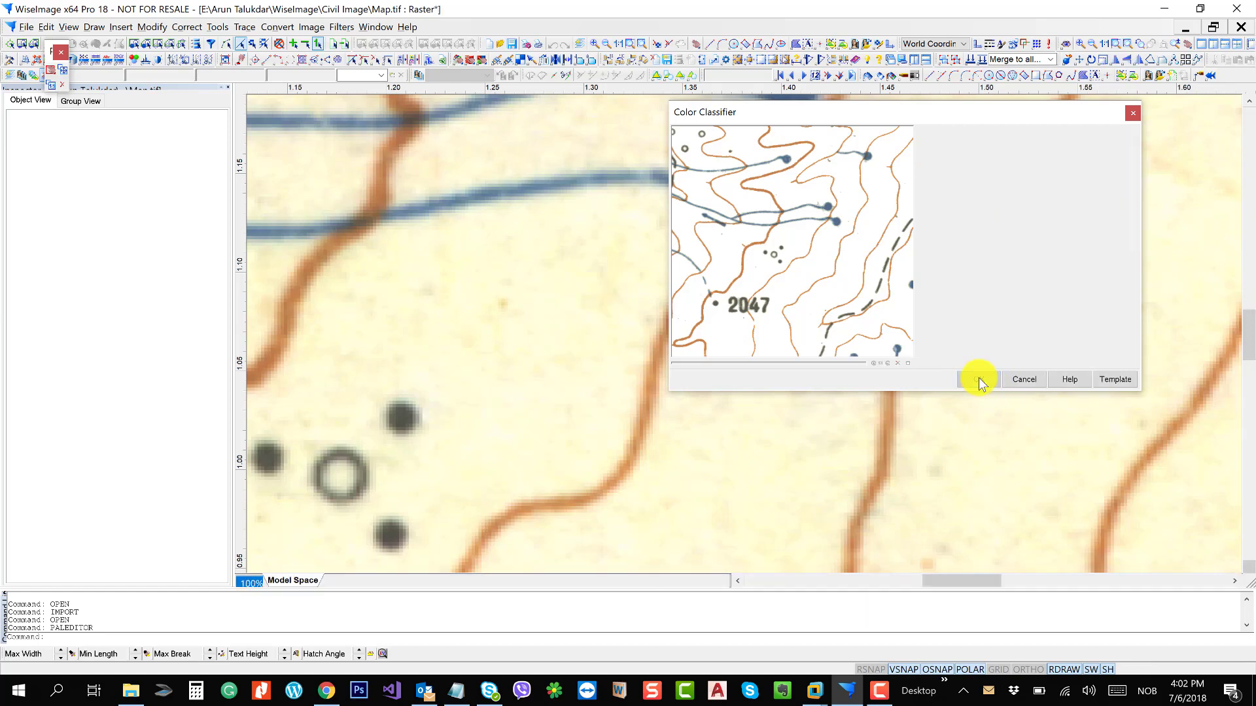
- Inspect the whitened background around the dotted circle symbol, comparing it with the original by undoing and redoing the classification
scroll(987, 326, down, 5)
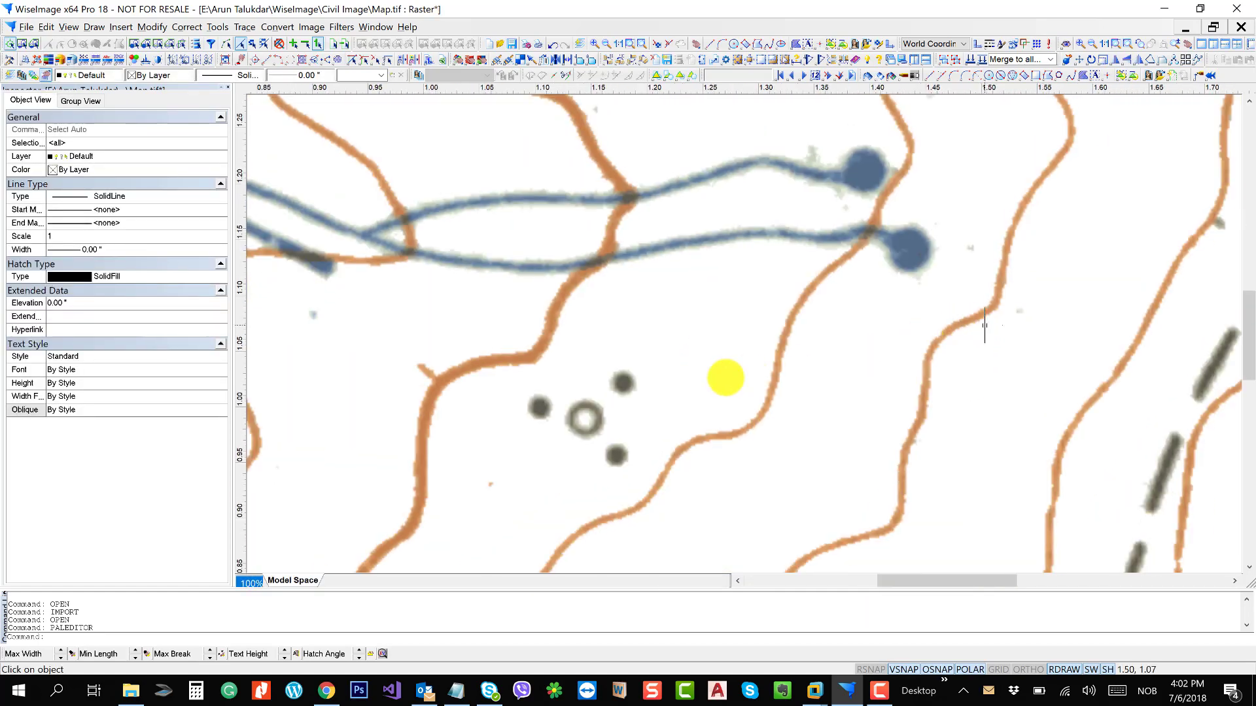
drag(637, 446, 936, 331)
scroll(936, 331, down, 1)
scroll(871, 352, up, 3)
scroll(844, 359, up, 1)
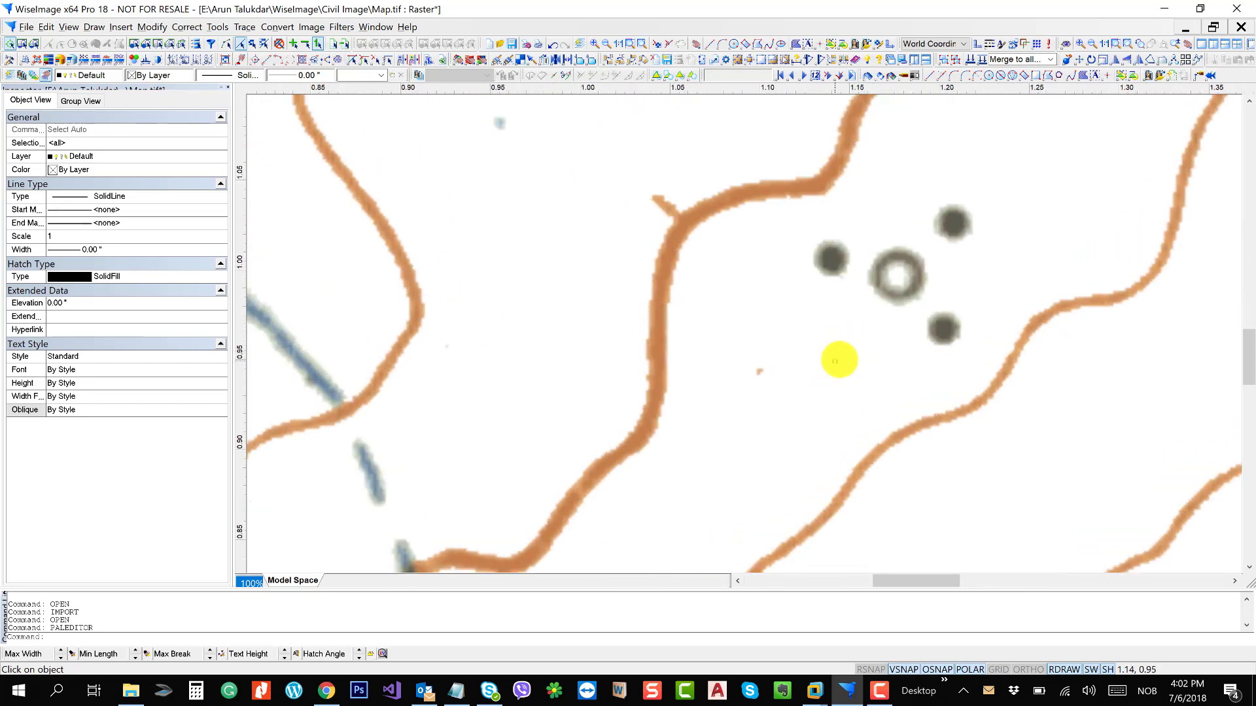
key(ctrl+z)
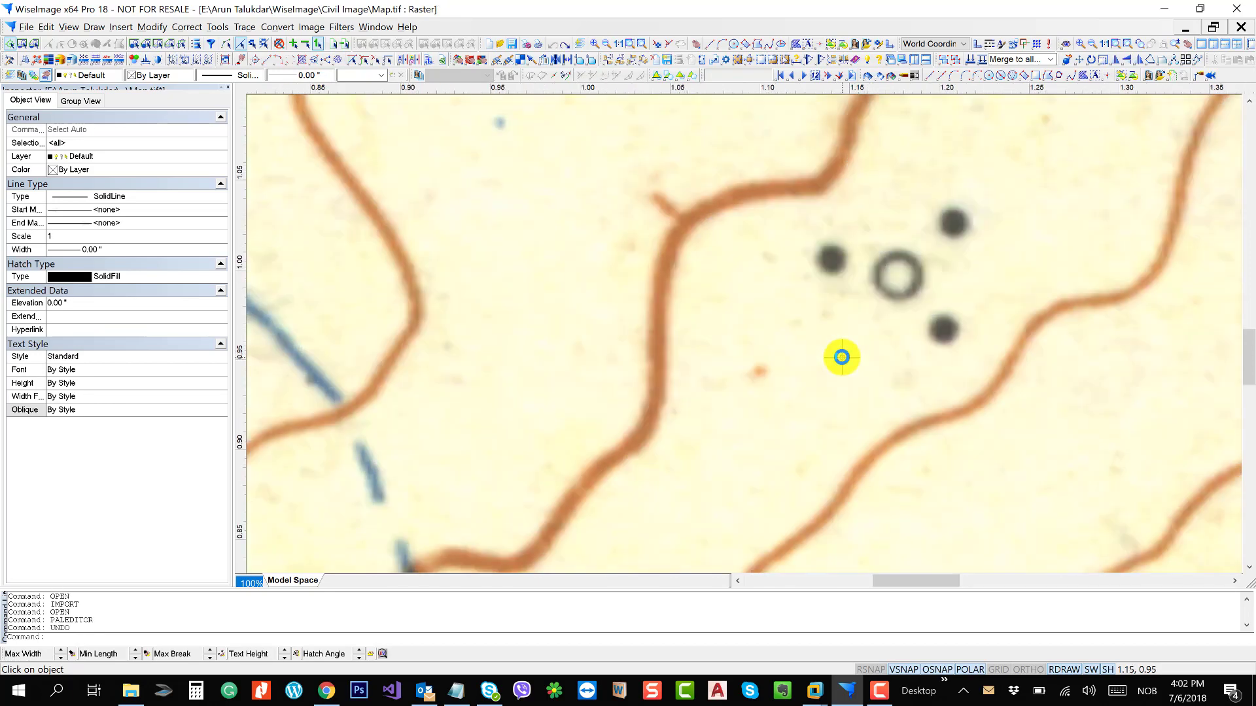
text(r)
key(Return)
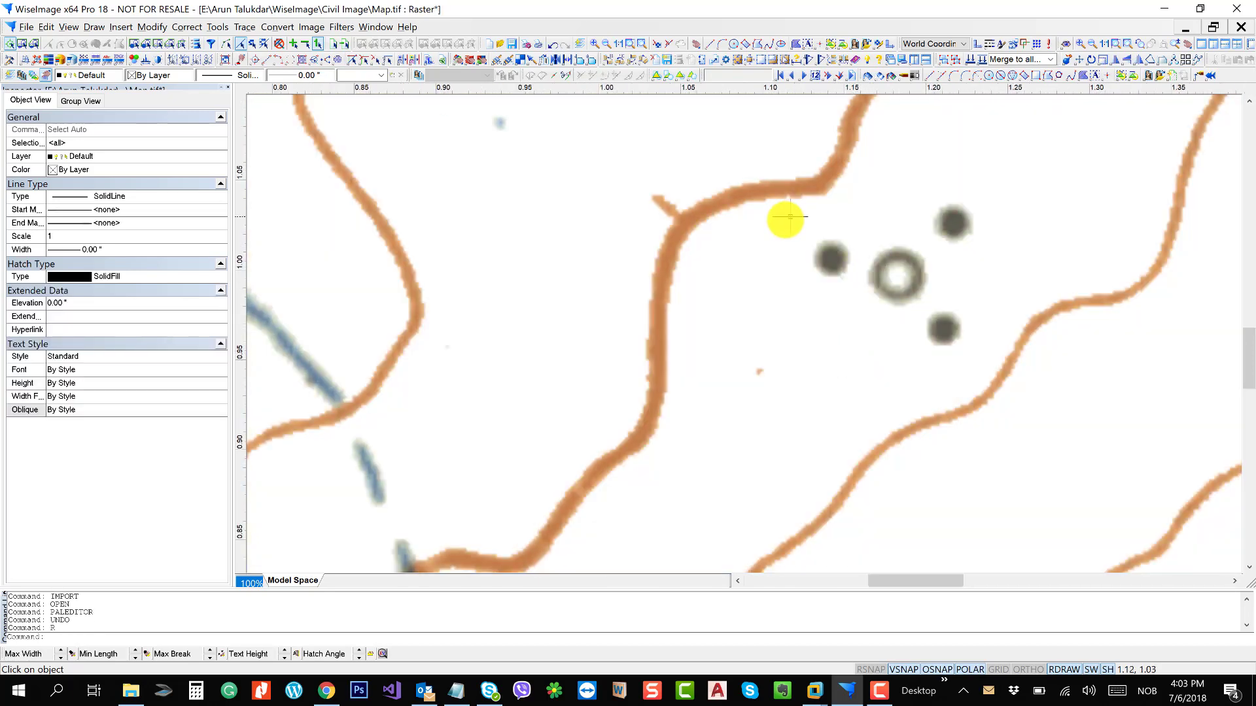
- Compare the wider map around spot height 2047 before and after classification with another undo and redo
scroll(785, 242, down, 2)
scroll(598, 279, down, 2)
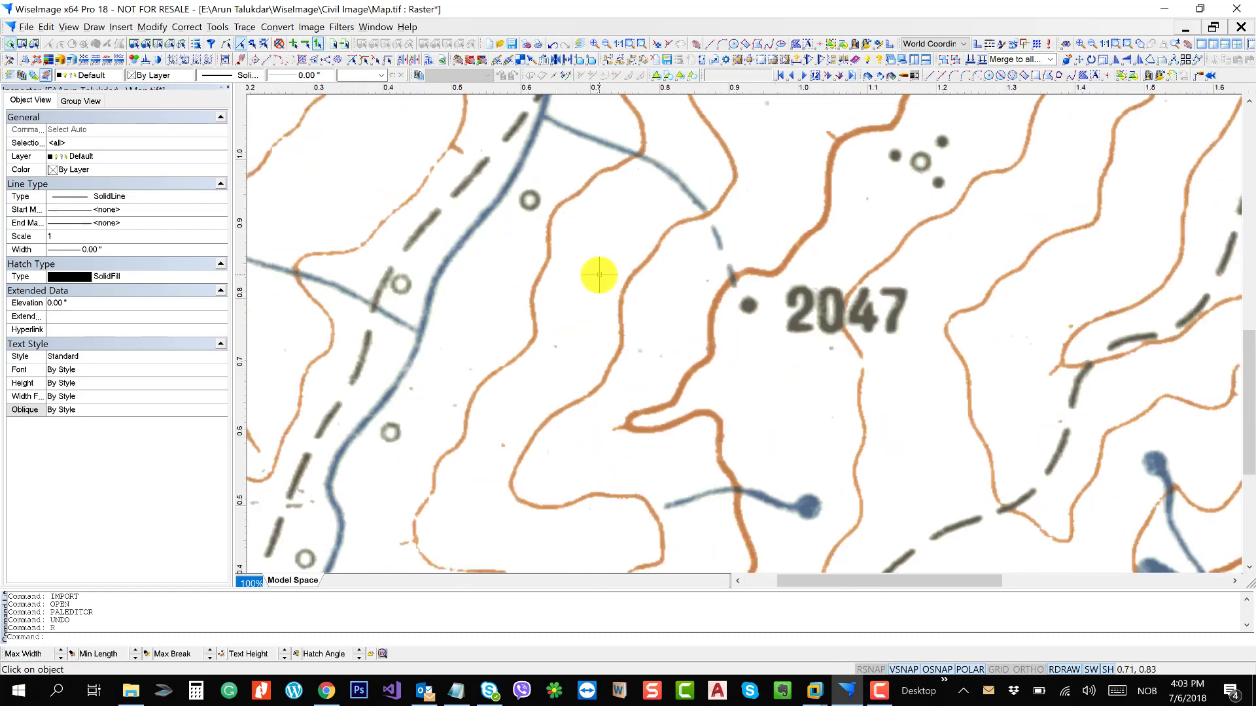
scroll(598, 279, down, 3)
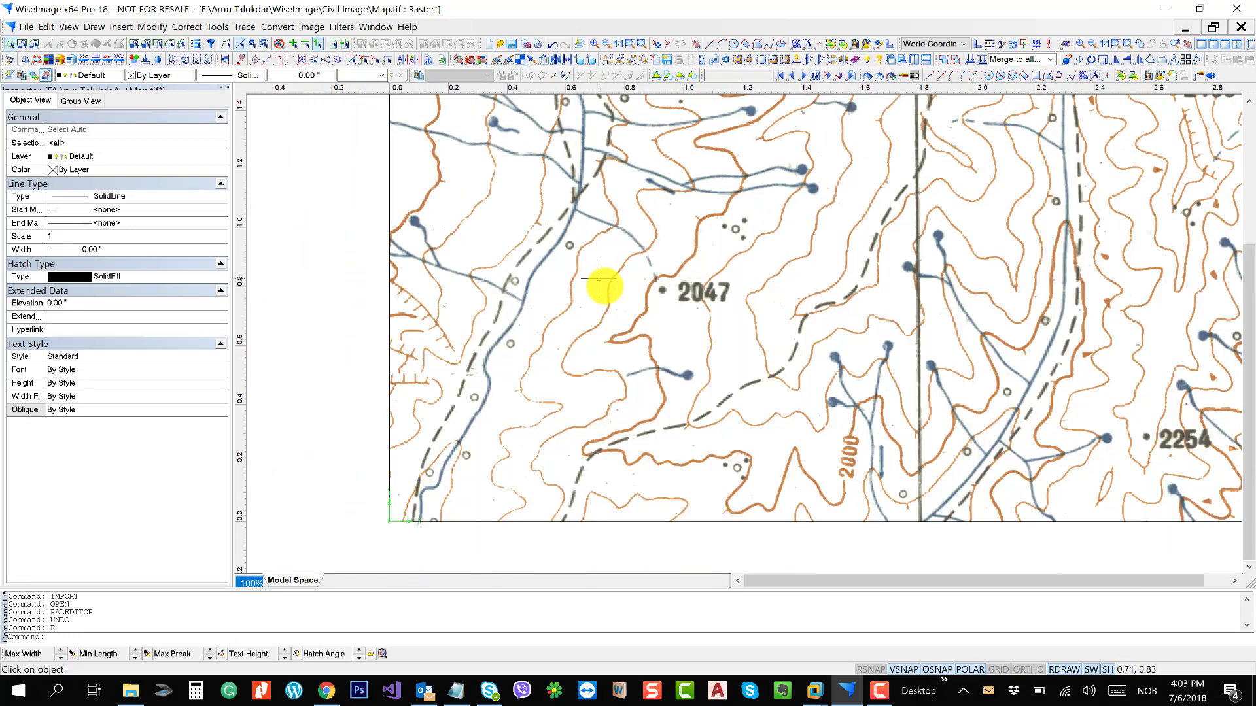
drag(703, 252, 655, 247)
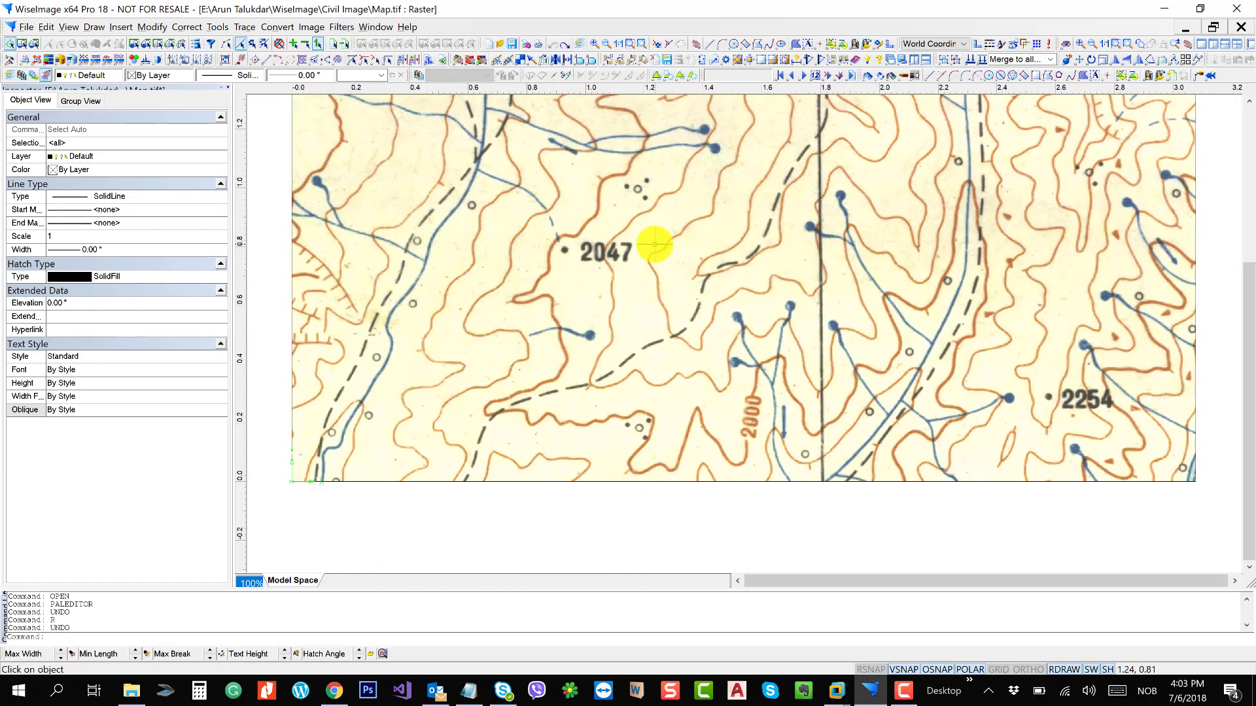
drag(672, 253, 661, 336)
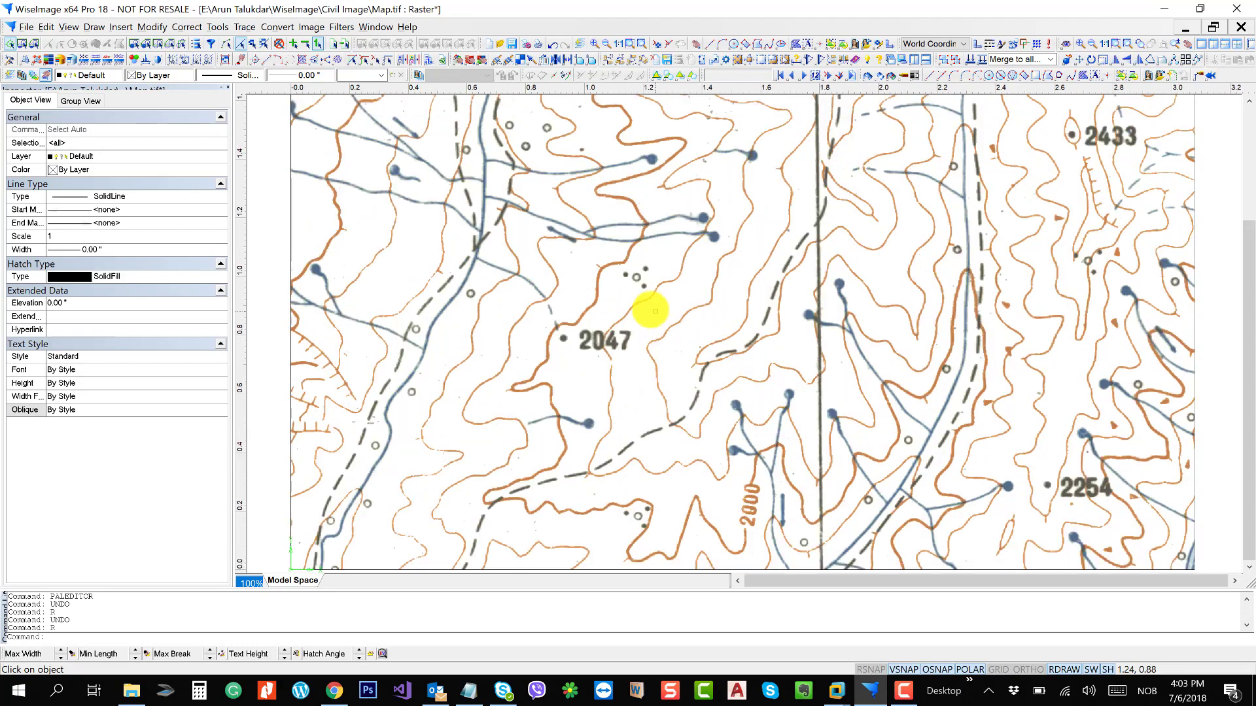
- Examine the individual pixel shades along the brown contour line near spot height 2047 and the surrounding map features
scroll(612, 308, up, 2)
scroll(611, 309, up, 3)
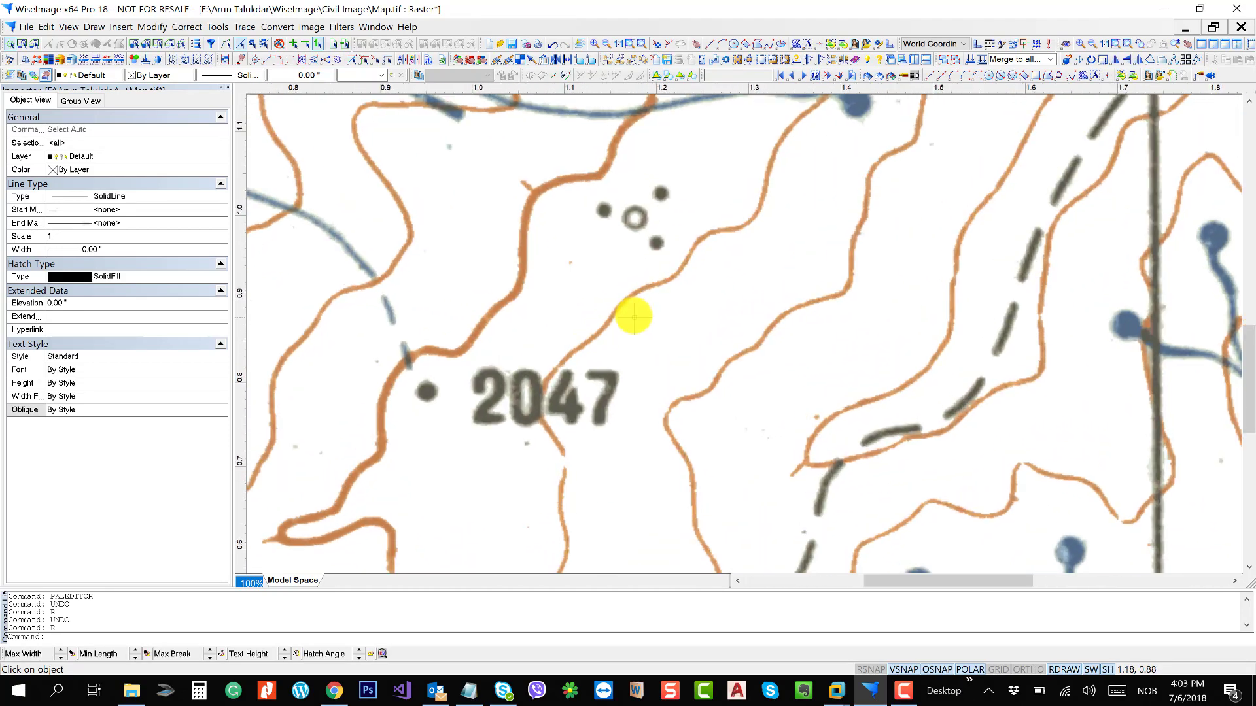
scroll(627, 308, up, 4)
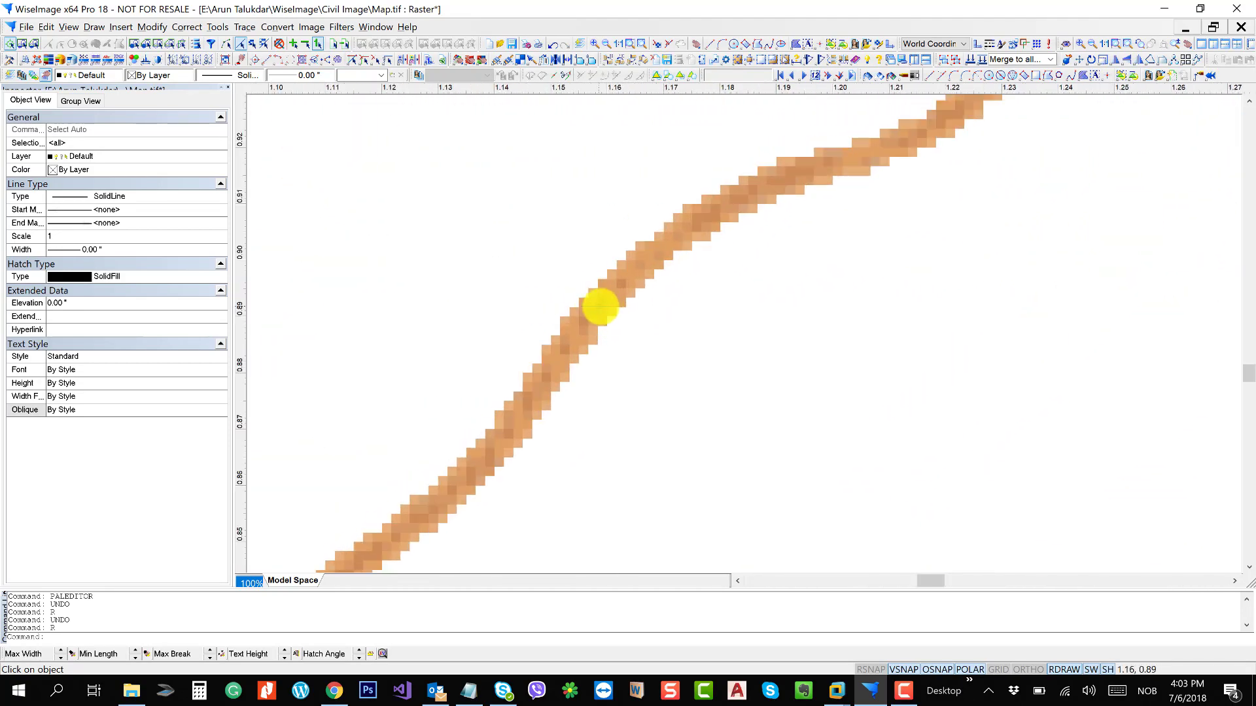
scroll(656, 252, up, 2)
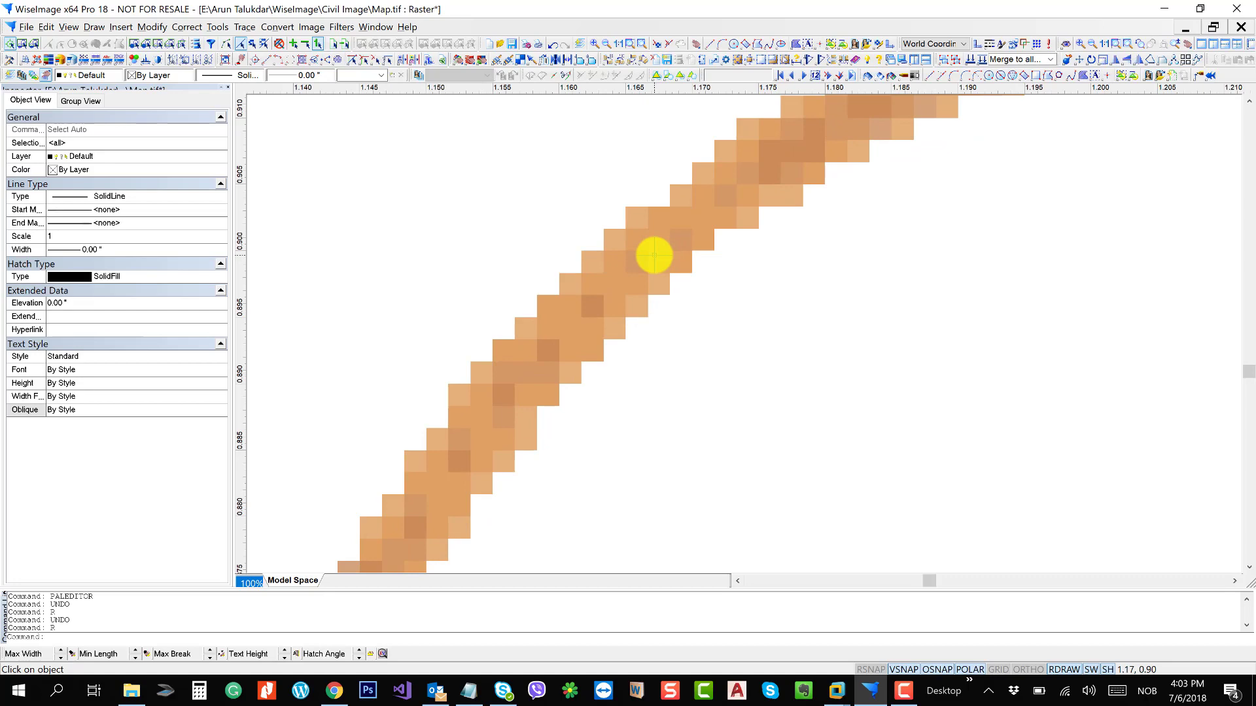
scroll(654, 255, down, 2)
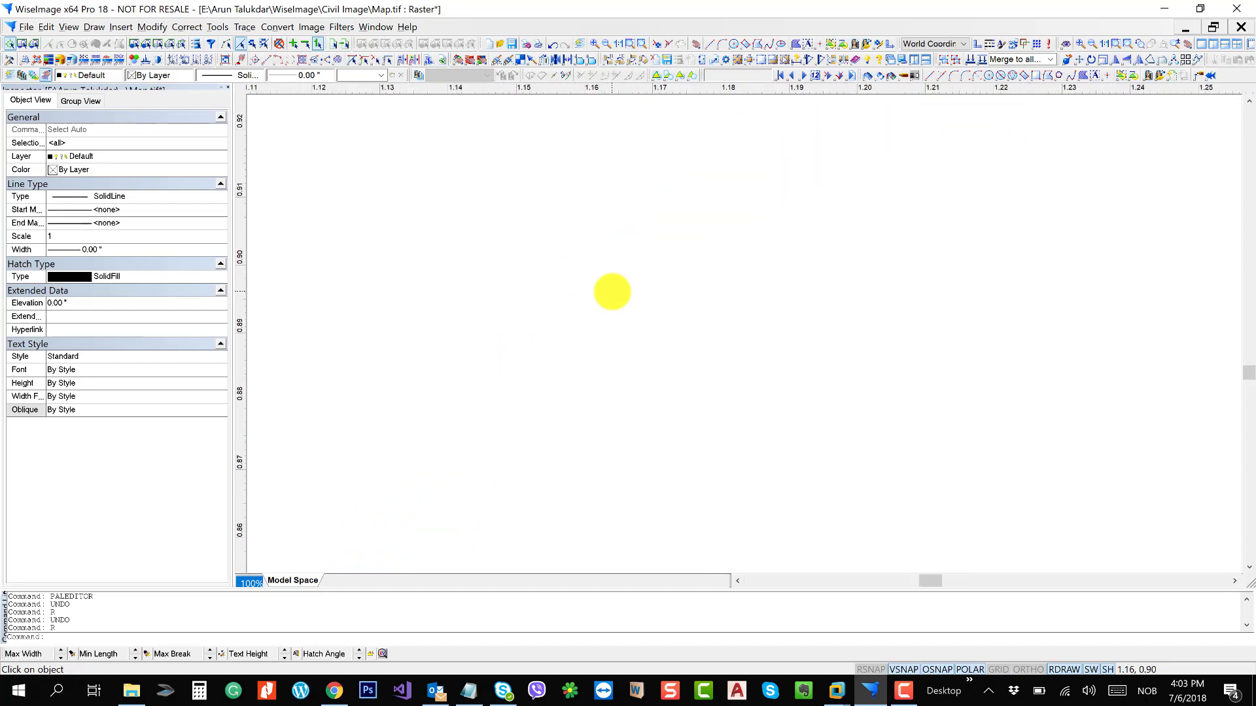
scroll(615, 289, down, 5)
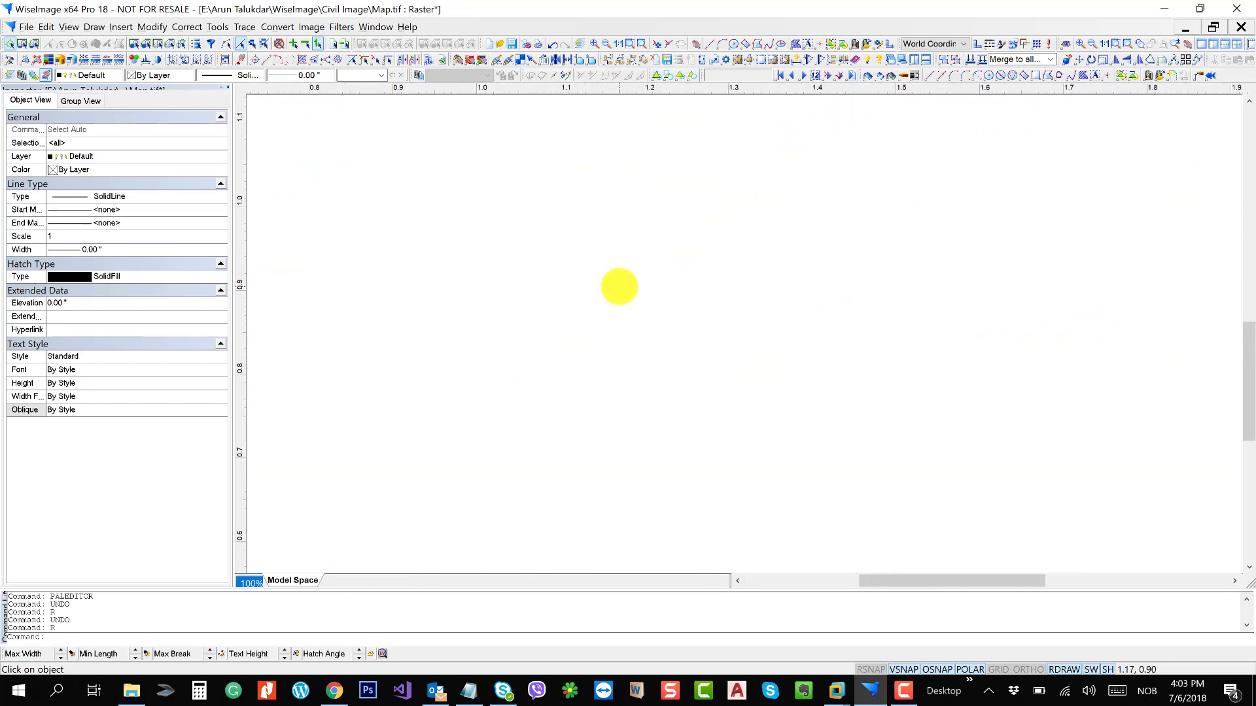
scroll(620, 287, down, 1)
drag(499, 300, 878, 294)
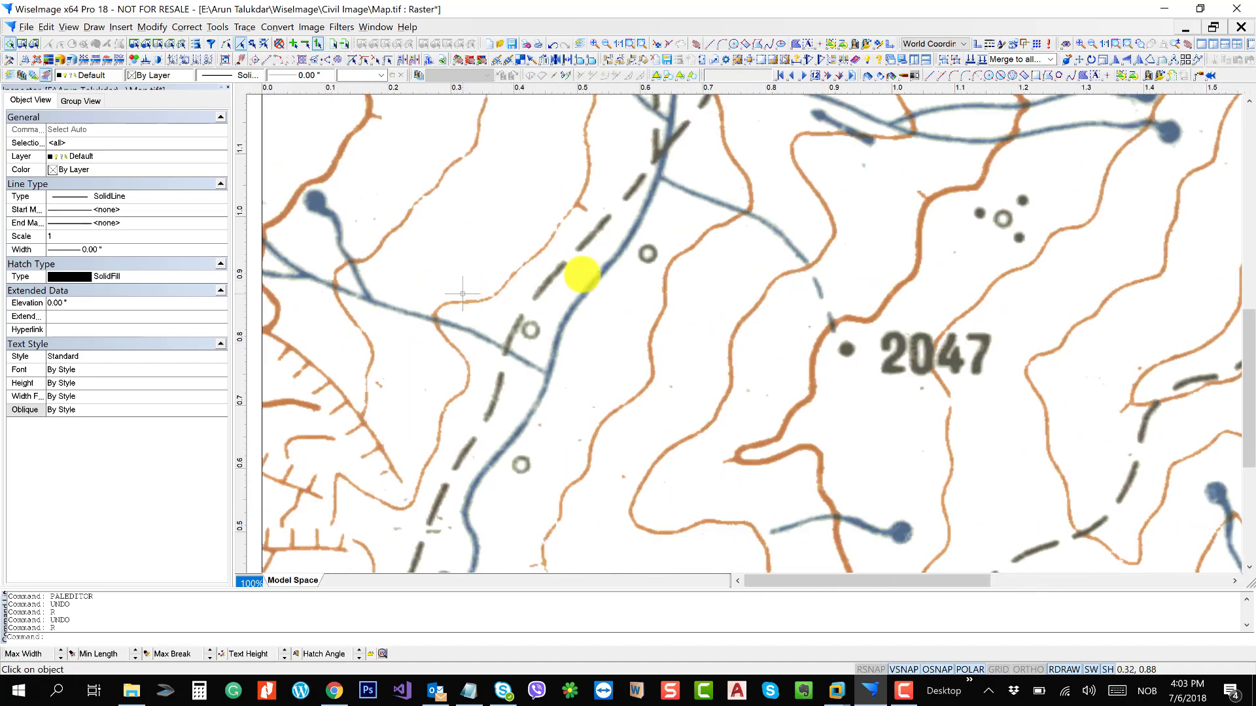
drag(462, 294, 404, 217)
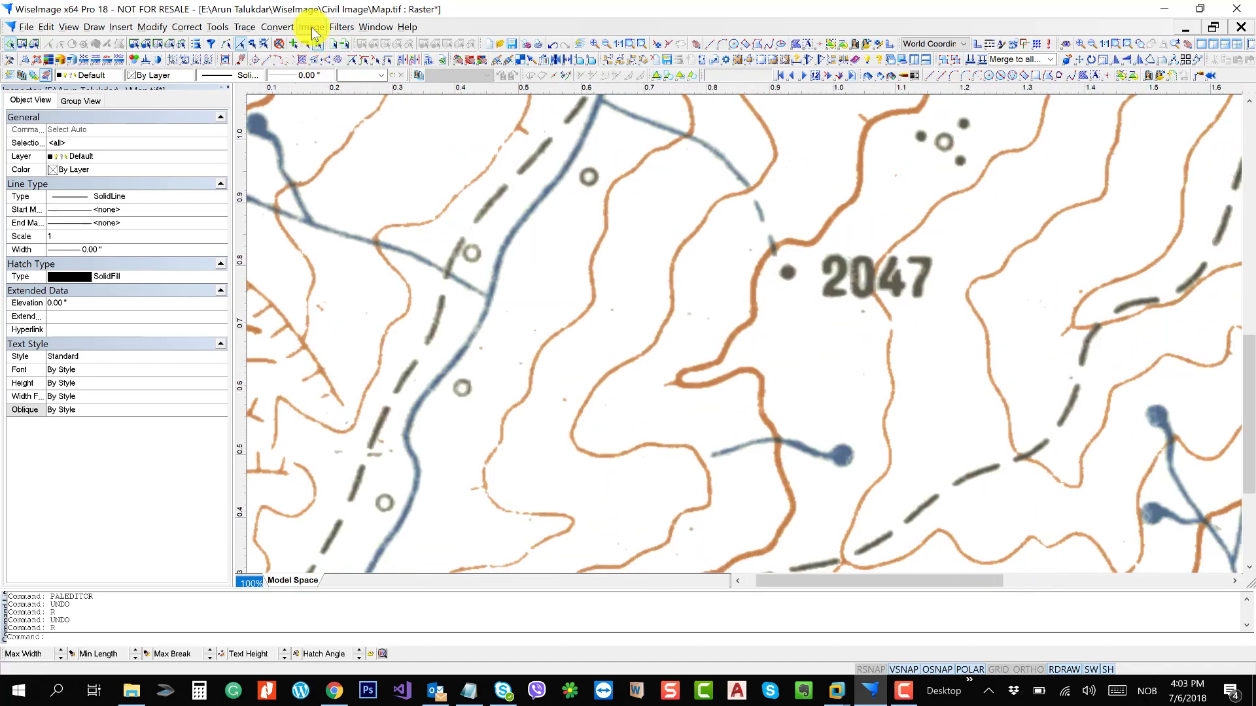
- Start Color Reduction on the classified map, turn off docking for its dialog and float it over the drawing
click(311, 27)
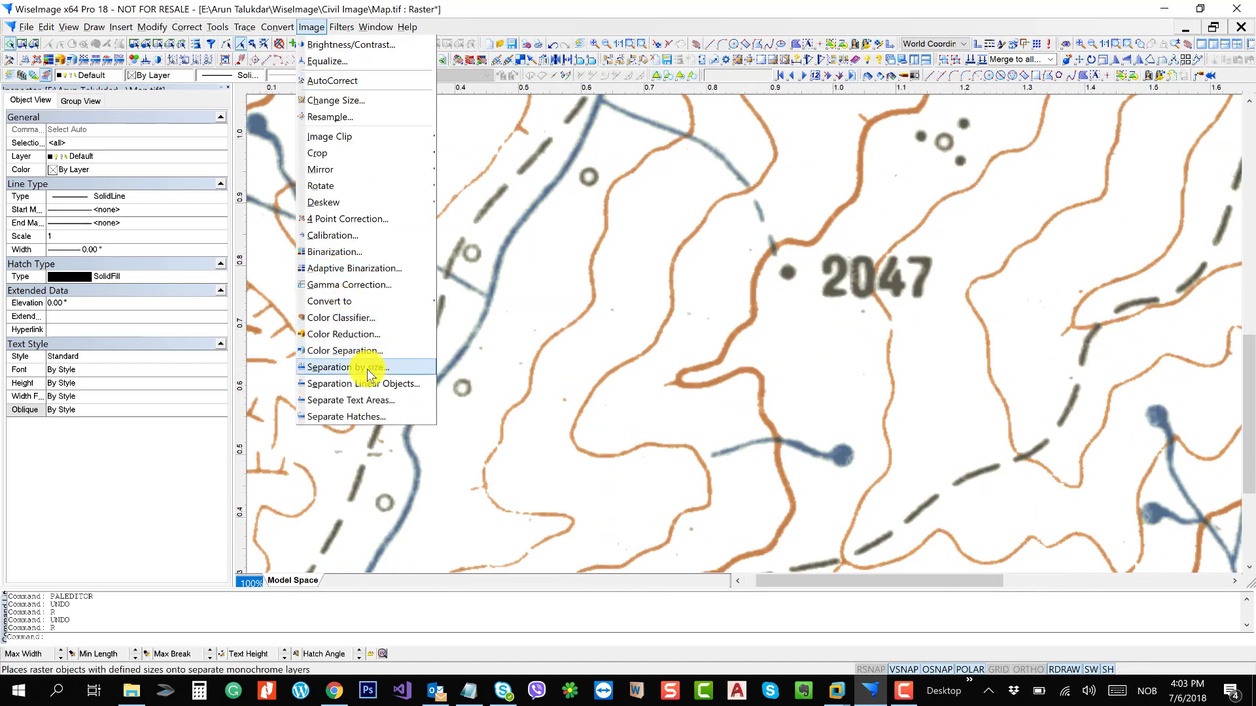
click(364, 335)
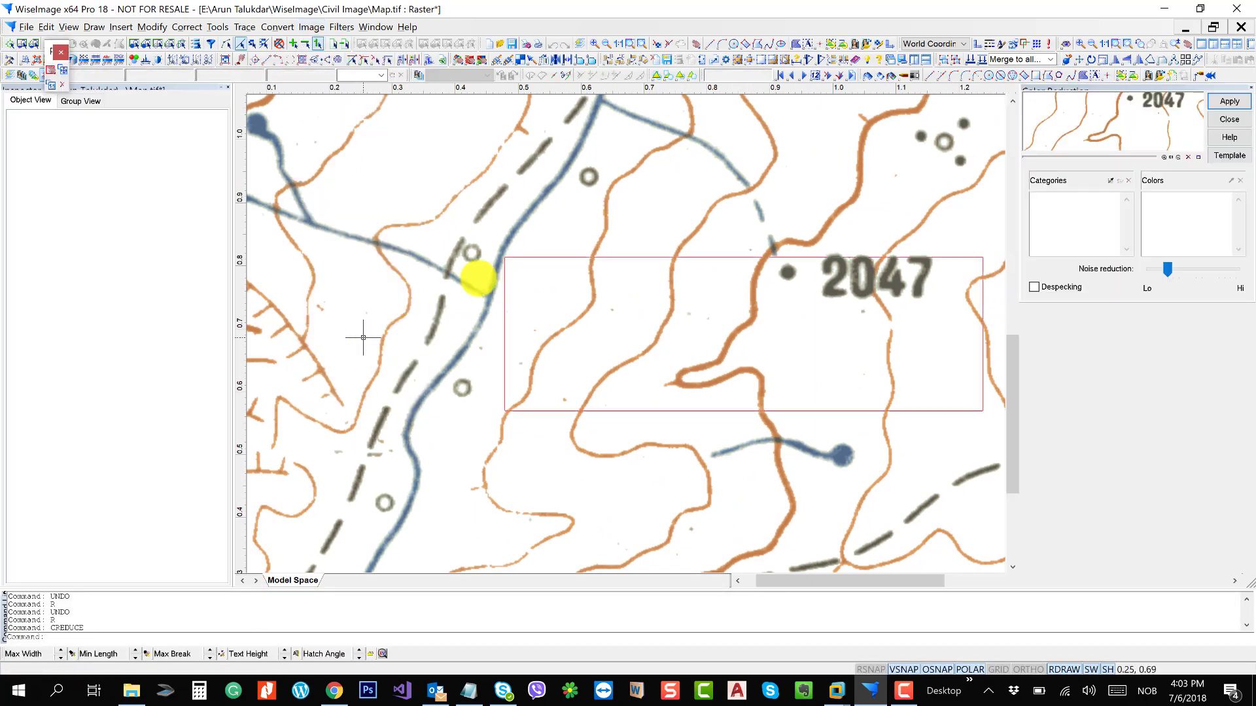
click(1140, 96)
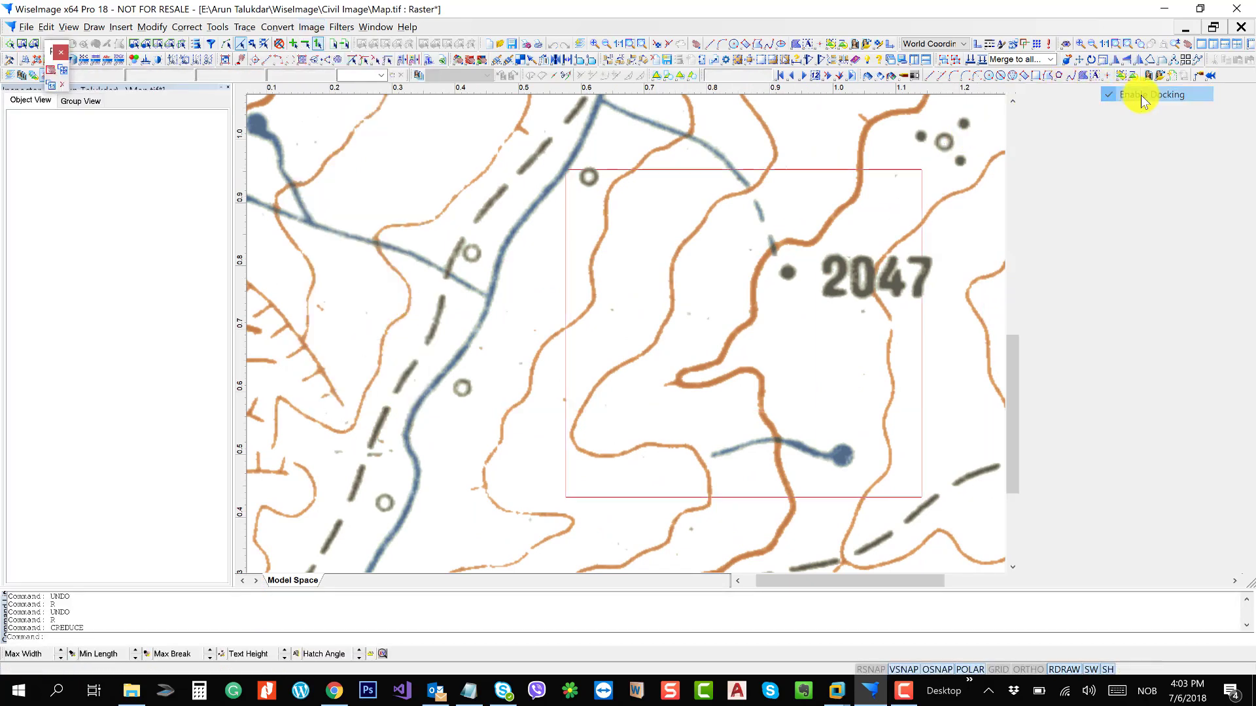
drag(1141, 96, 370, 196)
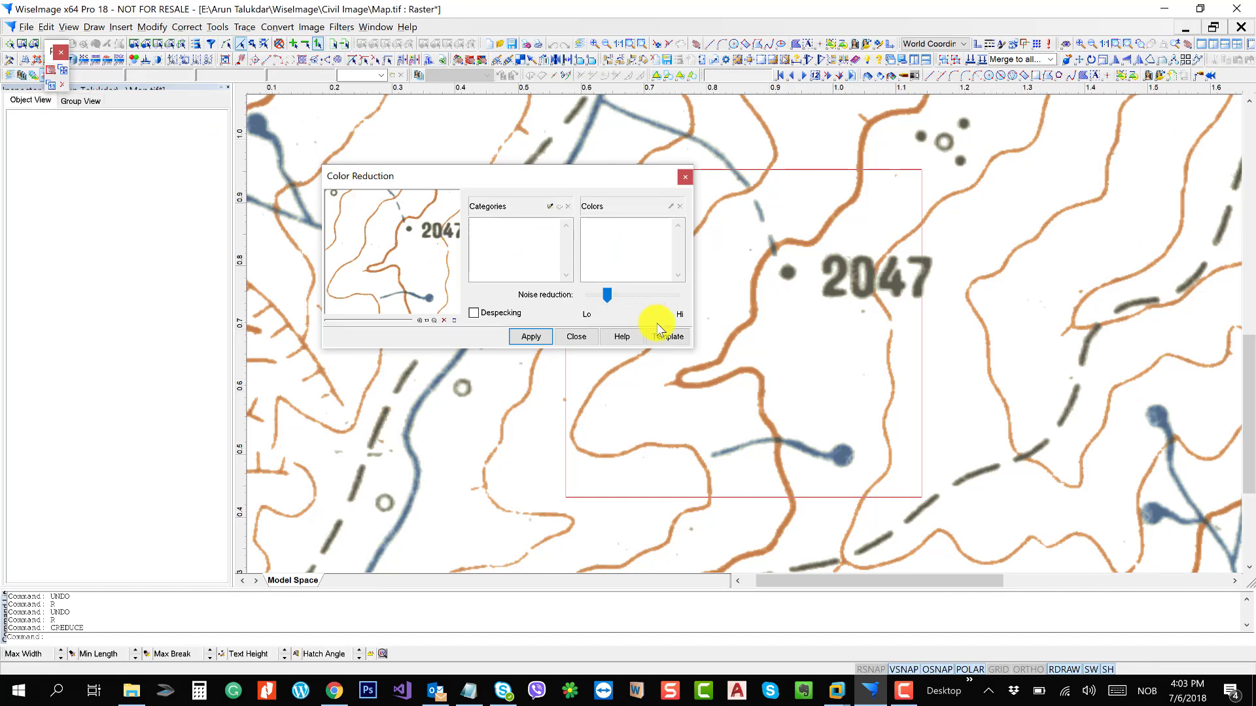
- Add the map's white background (255, 255, 255) as the first colour category by sampling it from the image
mouse_move(752, 310)
mouse_down()
mouse_move(937, 329)
mouse_move(942, 345)
mouse_up()
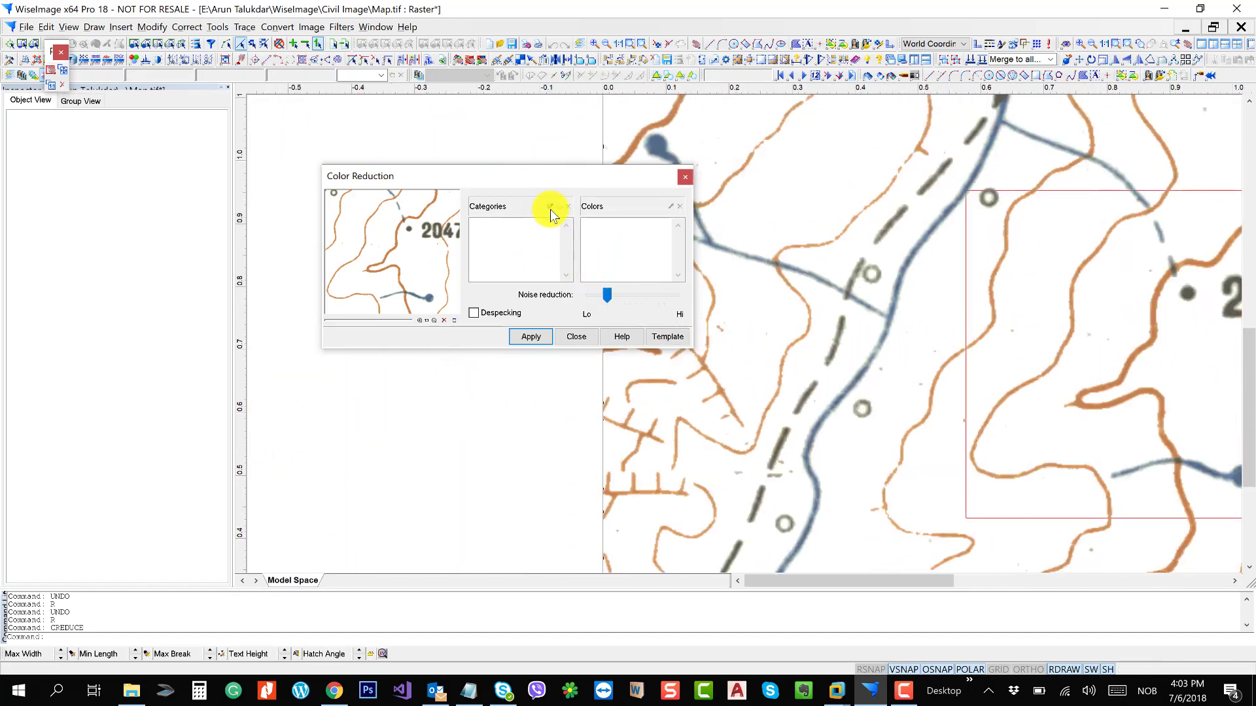
click(550, 207)
drag(722, 302, 856, 373)
click(934, 262)
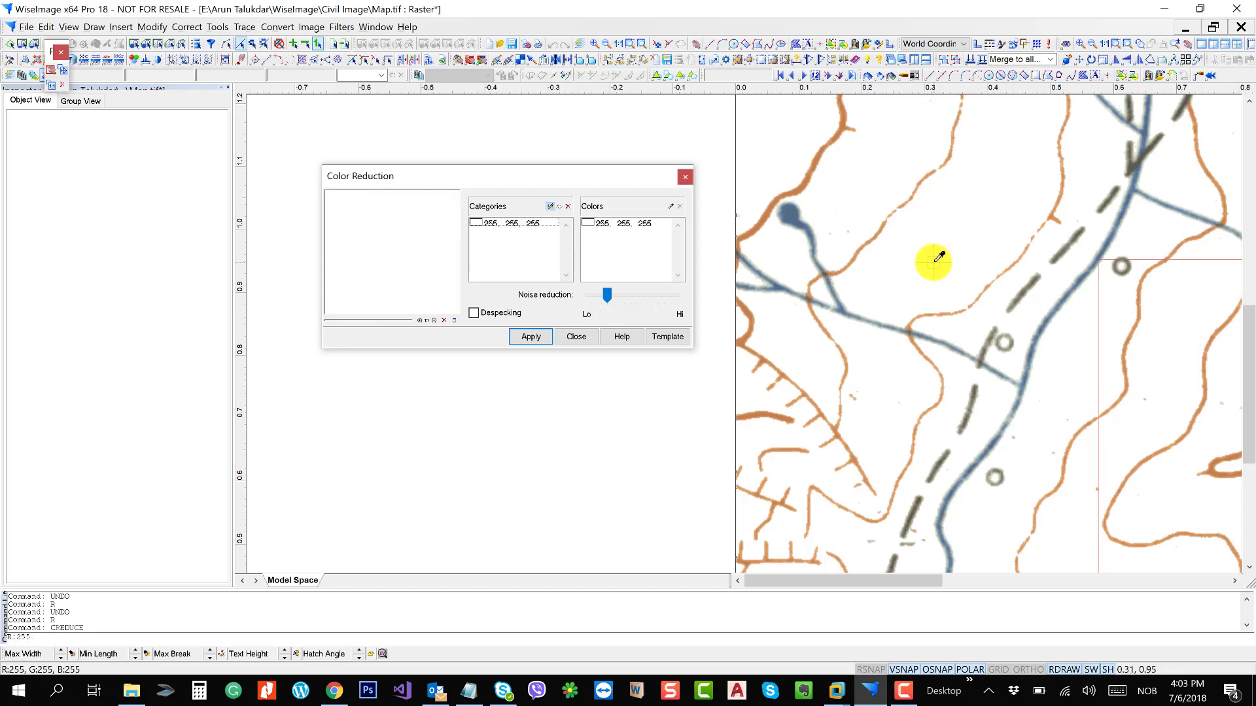
- Add colour categories sampled from the brown contour line (196, 128, 76) and the blue symbol beside it (84, 108, 136)
drag(792, 194, 830, 279)
scroll(861, 253, up, 4)
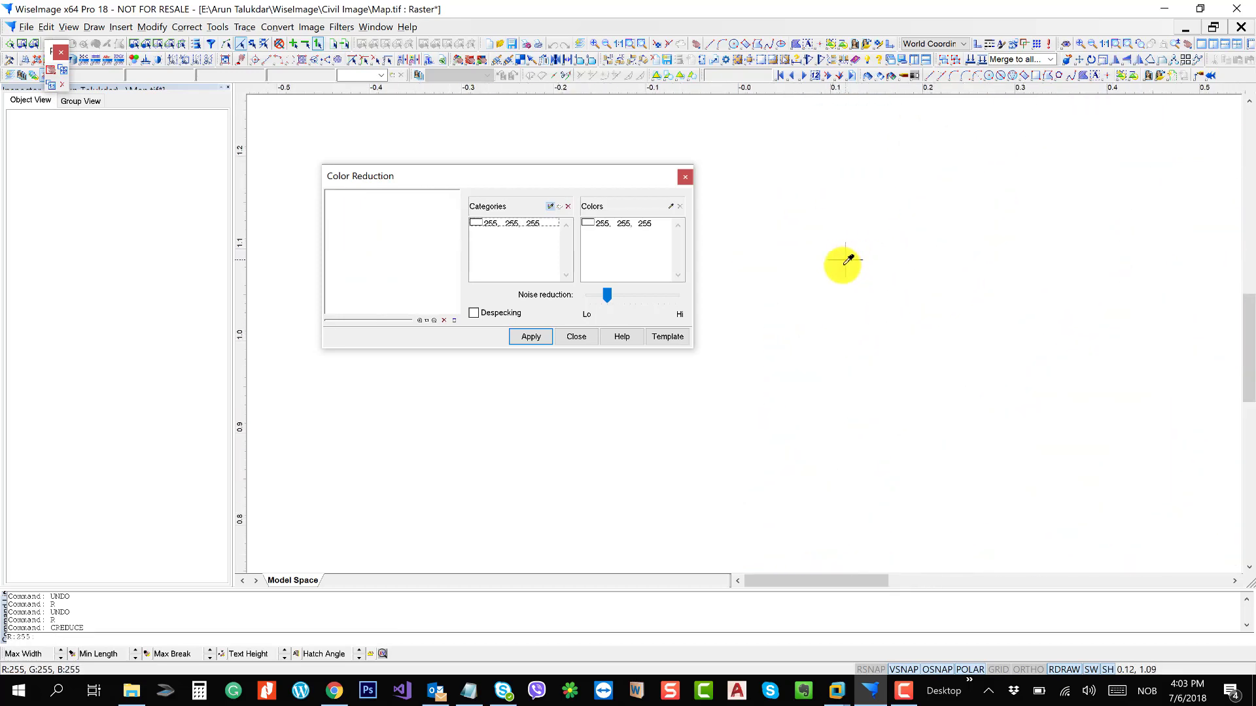
scroll(831, 282, up, 1)
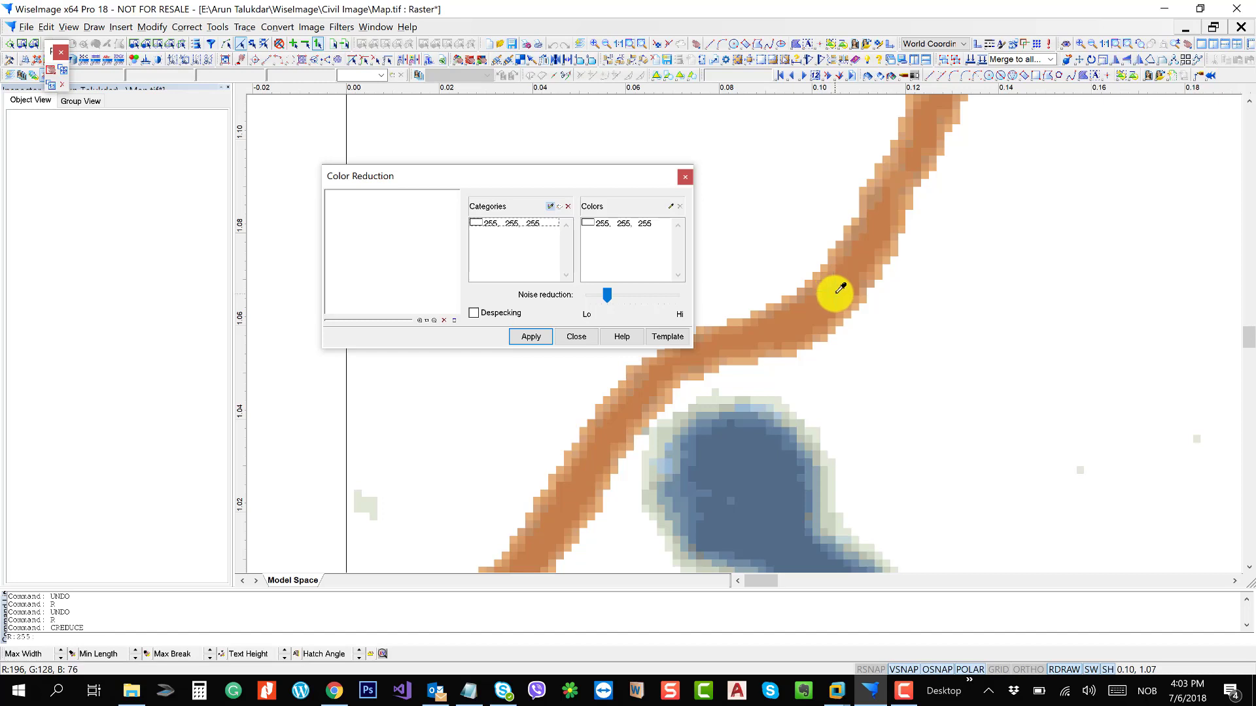
click(840, 289)
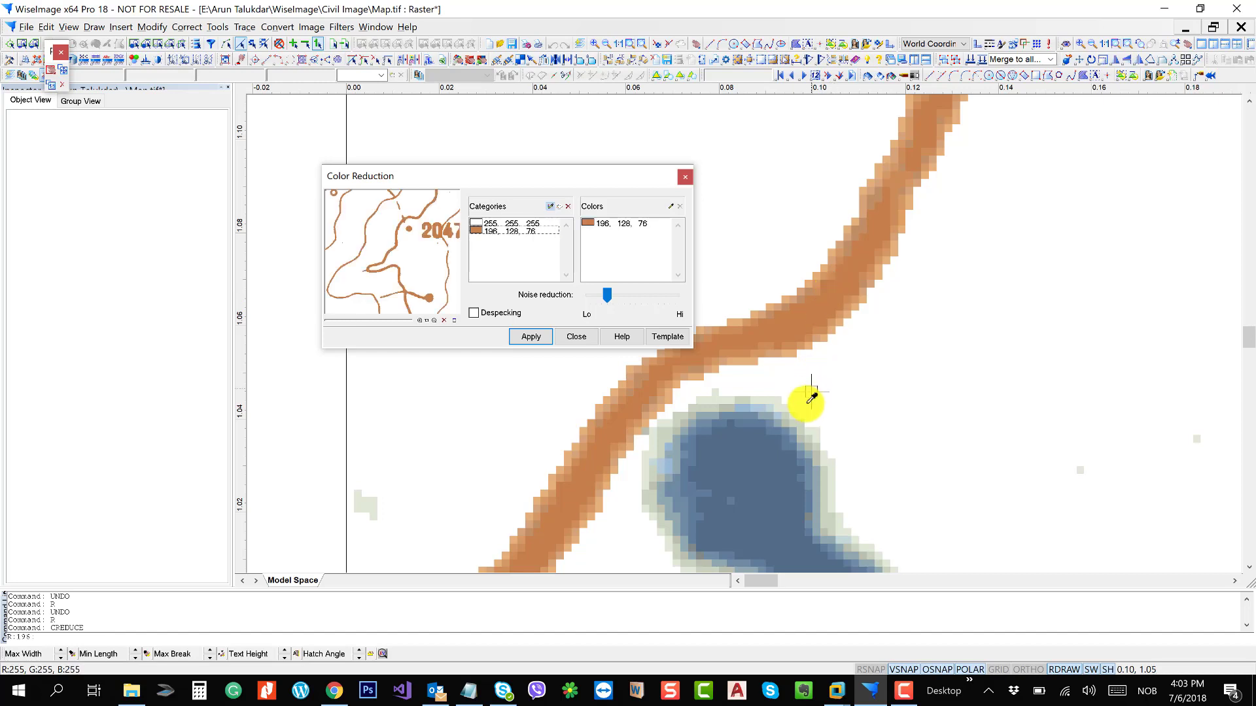
drag(805, 401, 833, 261)
scroll(795, 245, down, 1)
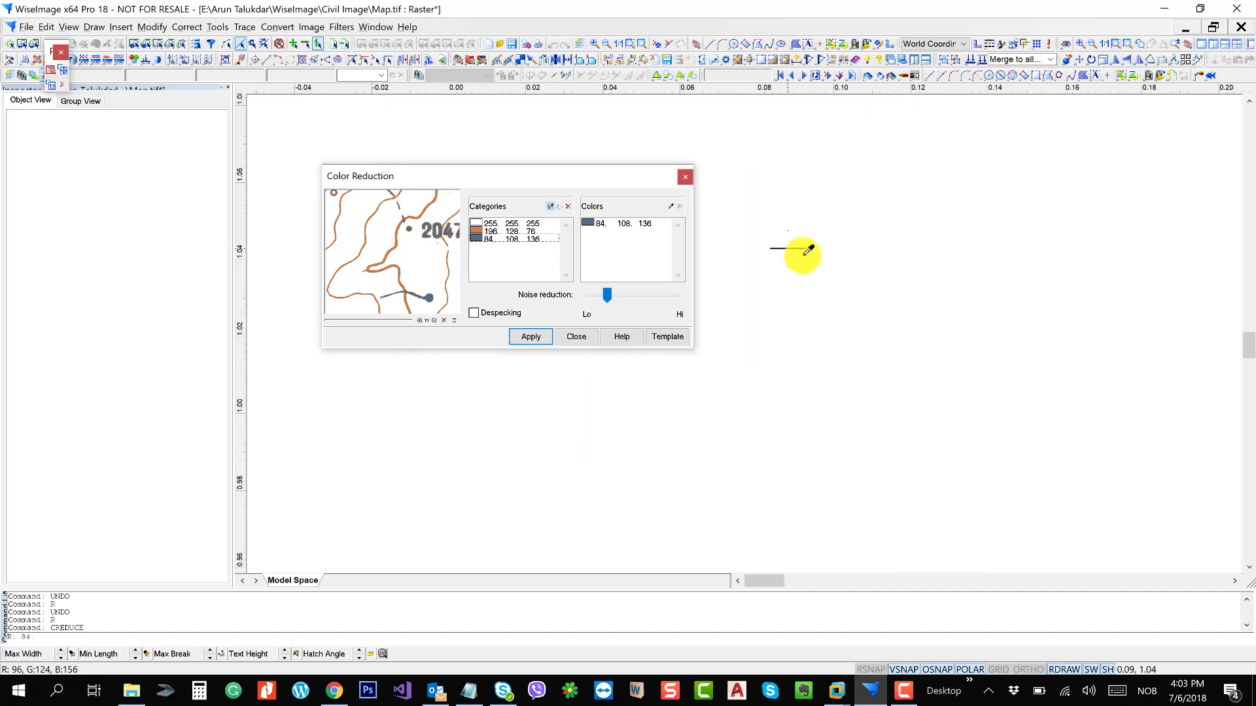
- Add a fourth colour category sampled from the dark dashed line south of spot height 2047 (120, 112, 96)
drag(857, 363, 831, 168)
drag(908, 428, 826, 168)
scroll(848, 319, down, 1)
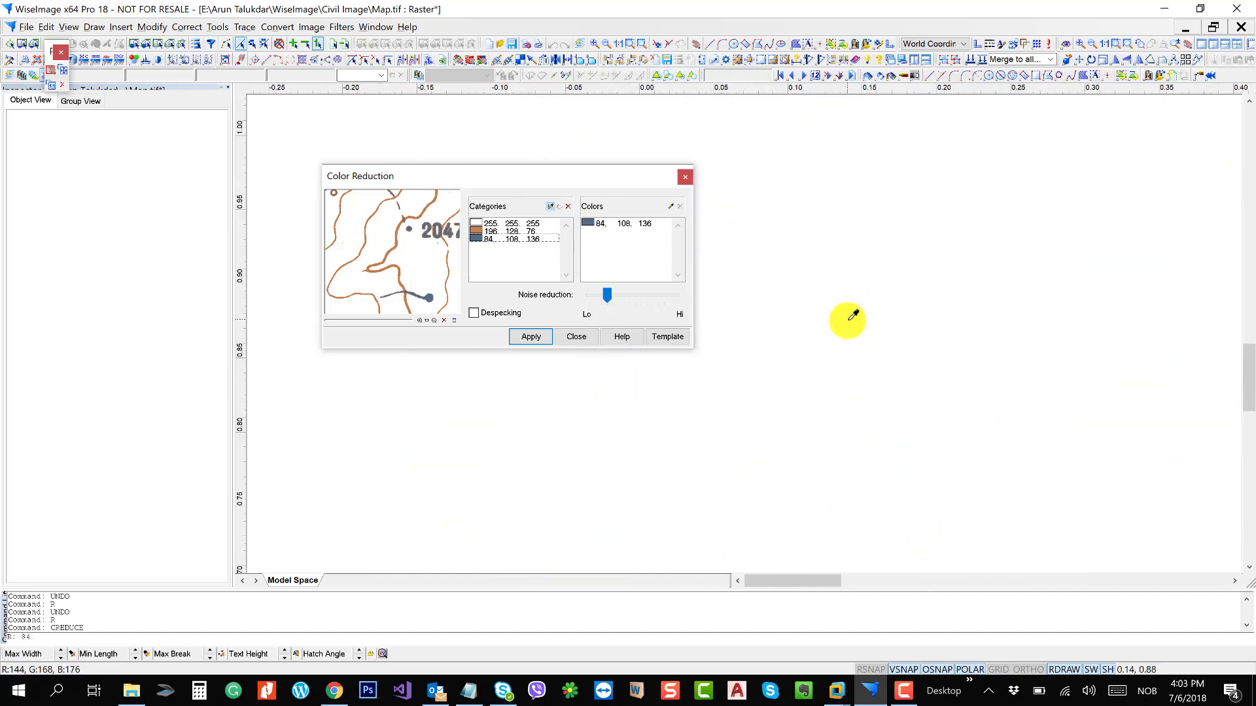
scroll(942, 354, down, 2)
drag(944, 355, 701, 159)
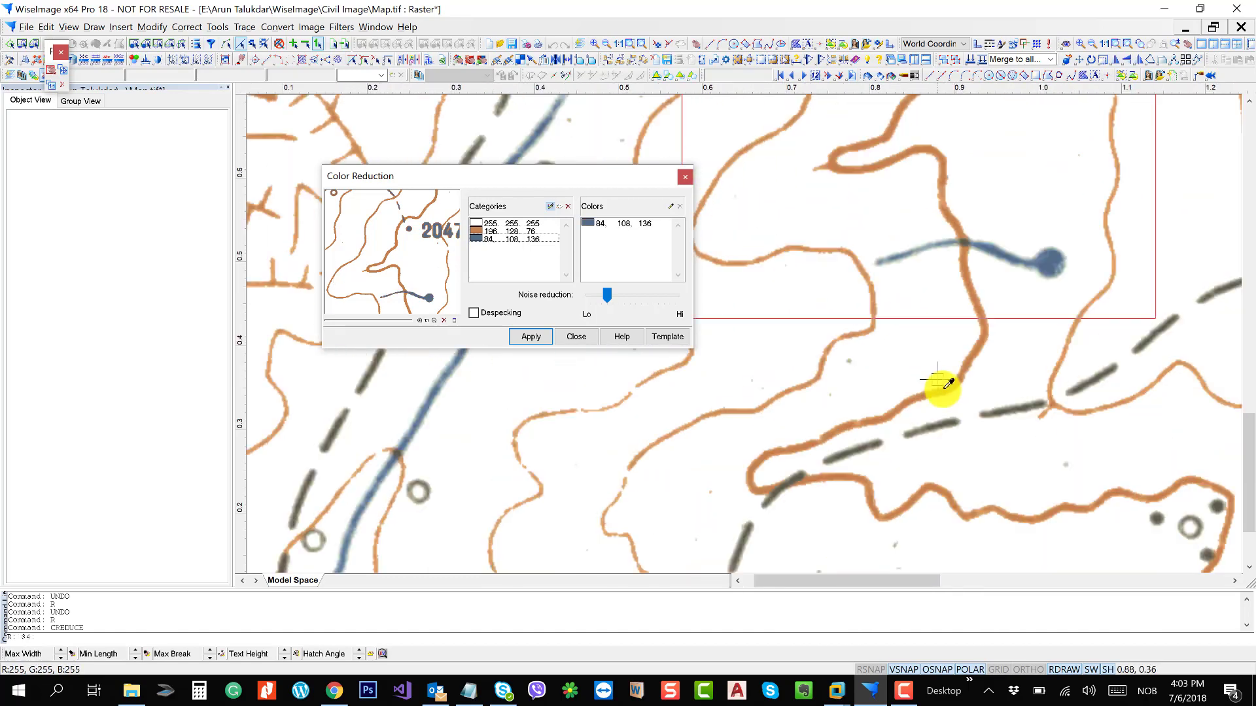
drag(942, 386, 737, 234)
scroll(798, 249, up, 2)
scroll(799, 248, up, 2)
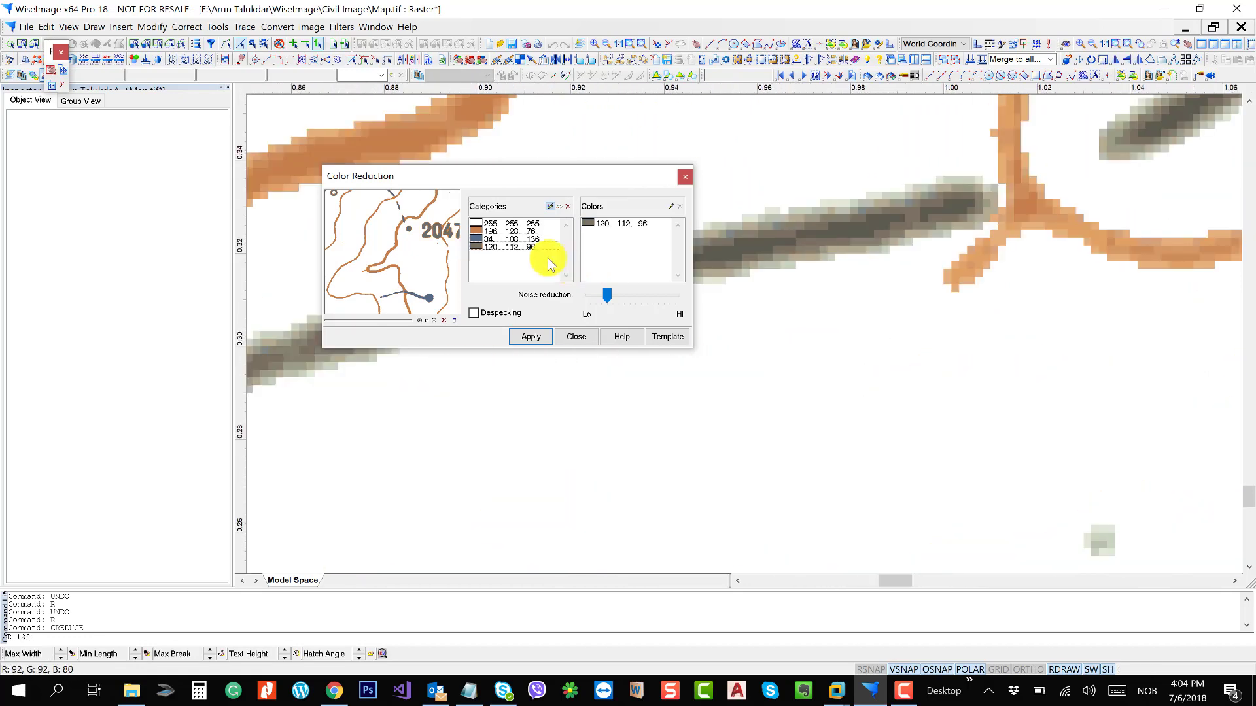
- Add the dashed line's light edge and dark core shades, such as 224, 232, 216 and 92, 92, 80, to the 120, 112, 96 category
click(513, 247)
click(620, 224)
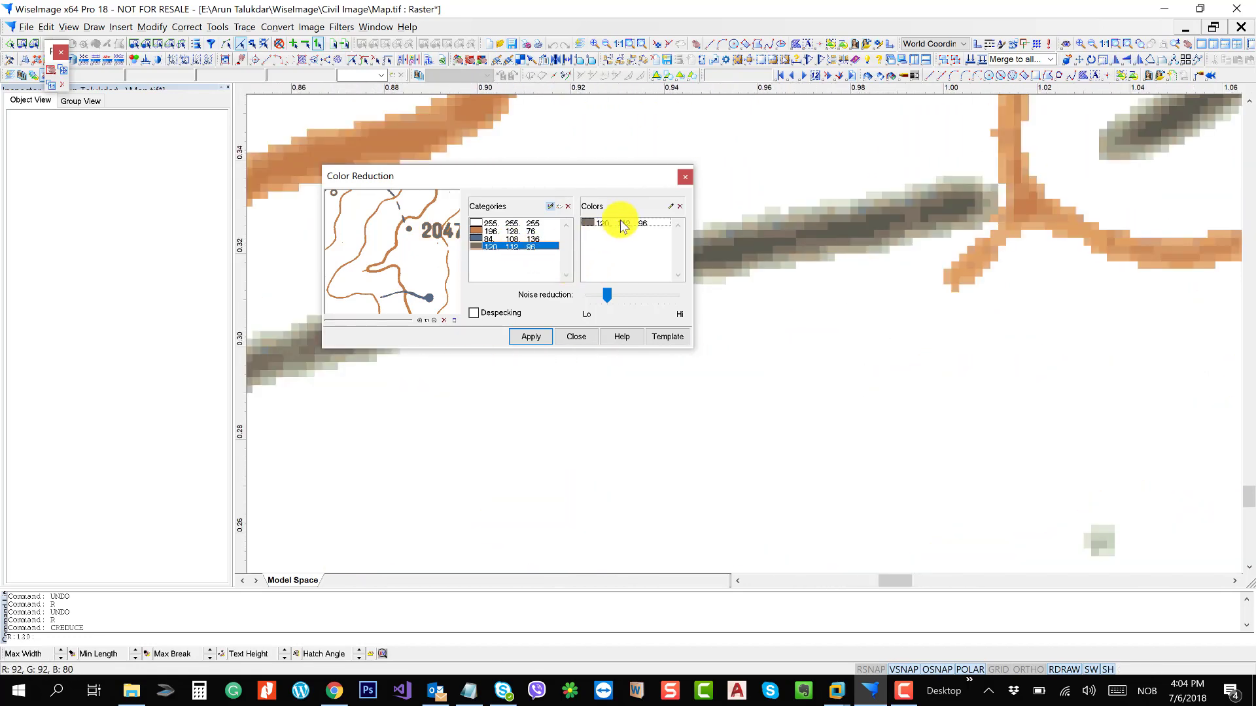
click(671, 207)
drag(815, 276, 916, 321)
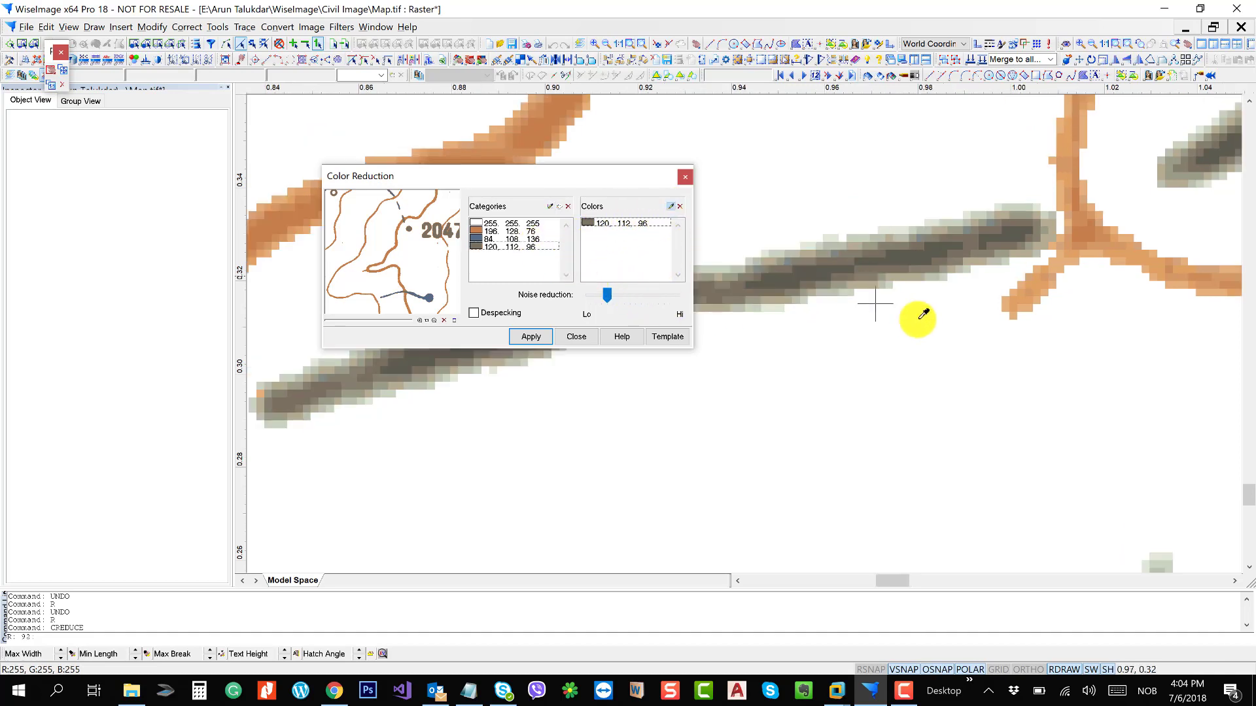
scroll(870, 266, up, 4)
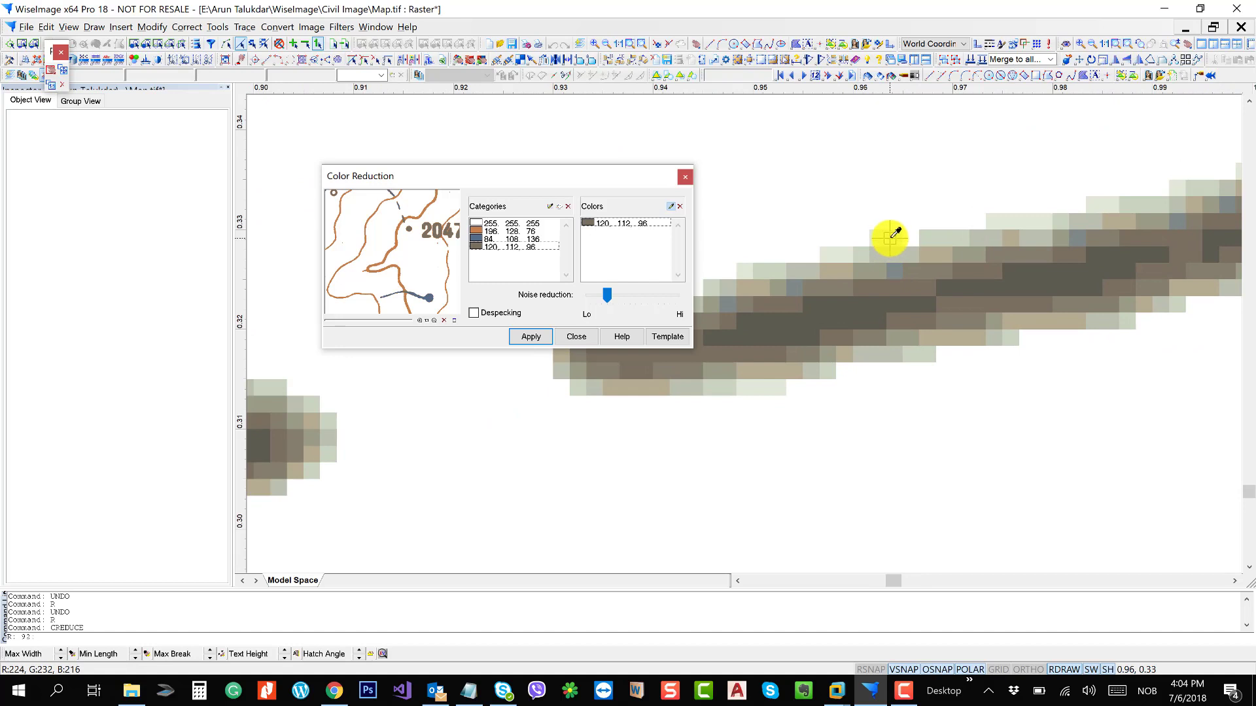
mouse_move(896, 233)
mouse_down()
mouse_move(885, 246)
mouse_move(914, 344)
mouse_move(835, 339)
mouse_up()
- Add the blue stream's varying shades, such as 96, 124, 156 and 200, 212, 192, to the 84, 108, 136 category
click(493, 250)
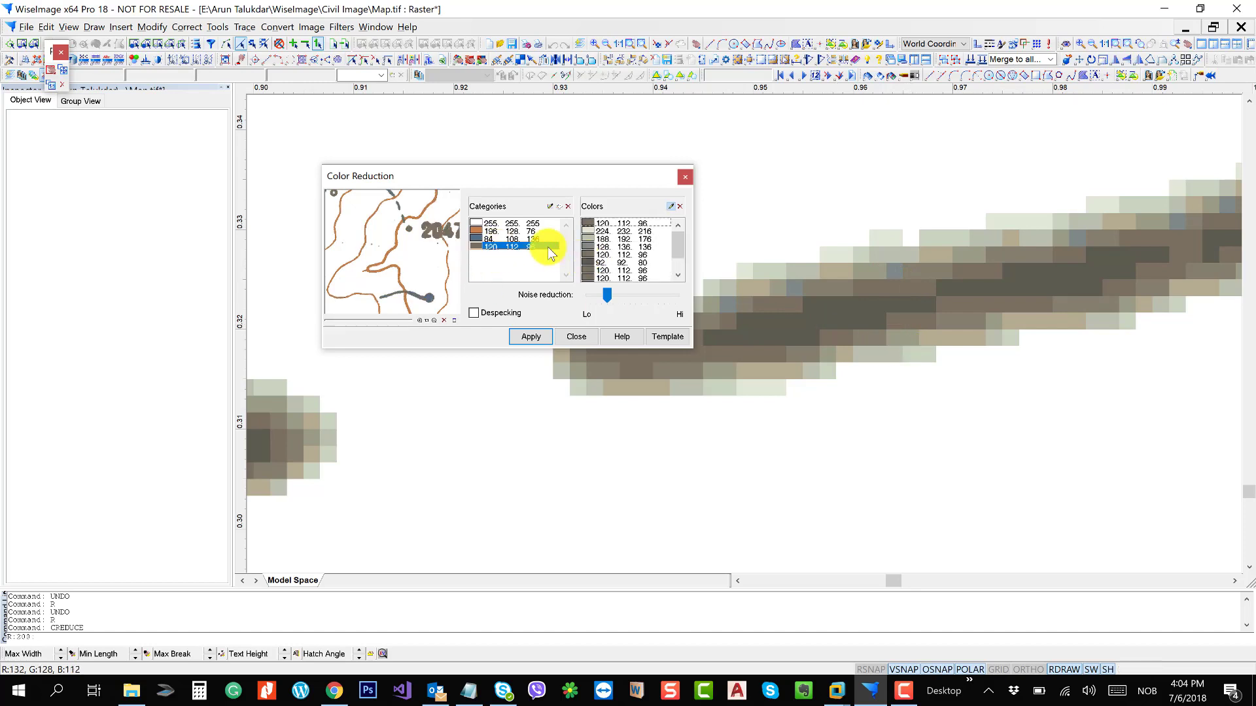
click(517, 240)
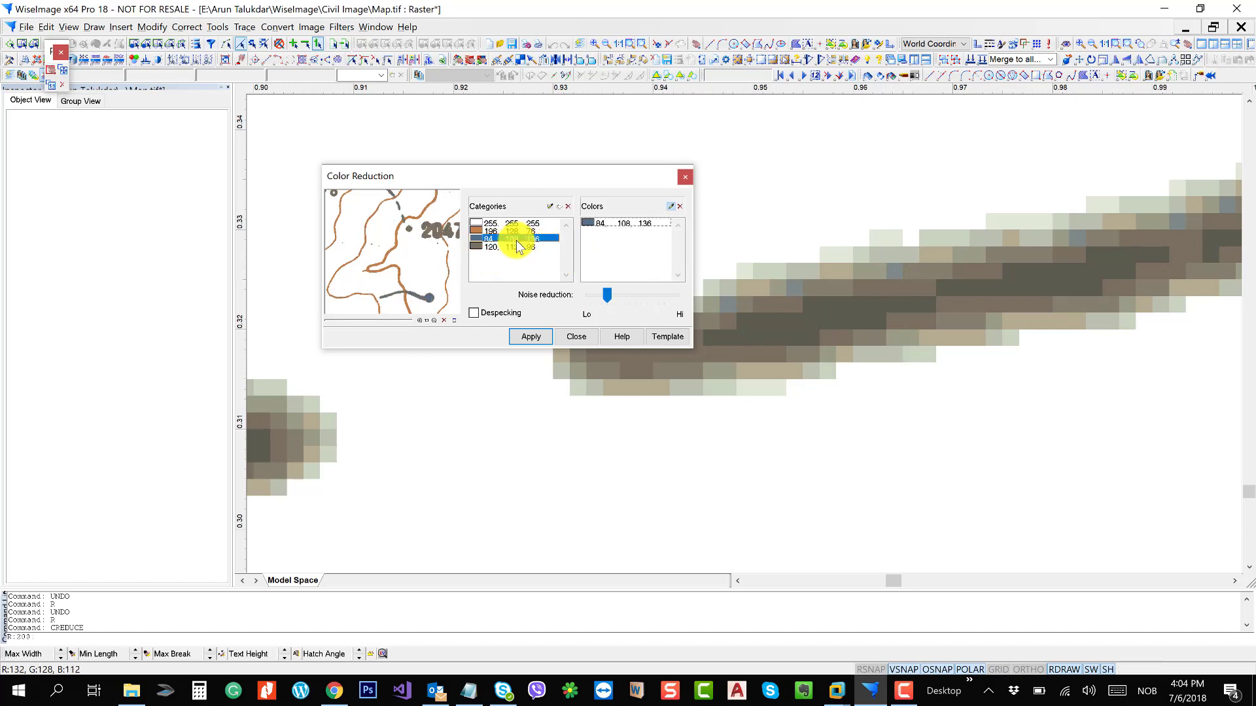
click(671, 206)
mouse_move(801, 317)
mouse_down()
mouse_move(1192, 344)
mouse_move(1188, 316)
mouse_up()
scroll(1188, 315, down, 3)
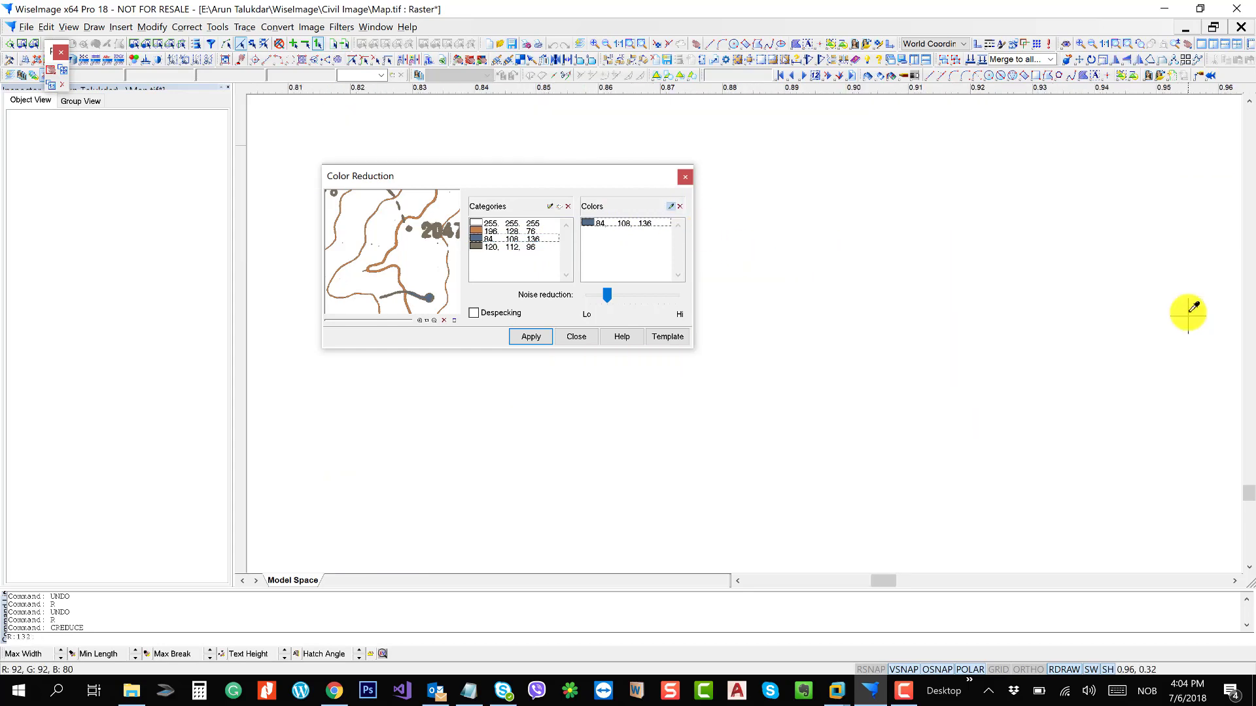
scroll(1168, 316, down, 5)
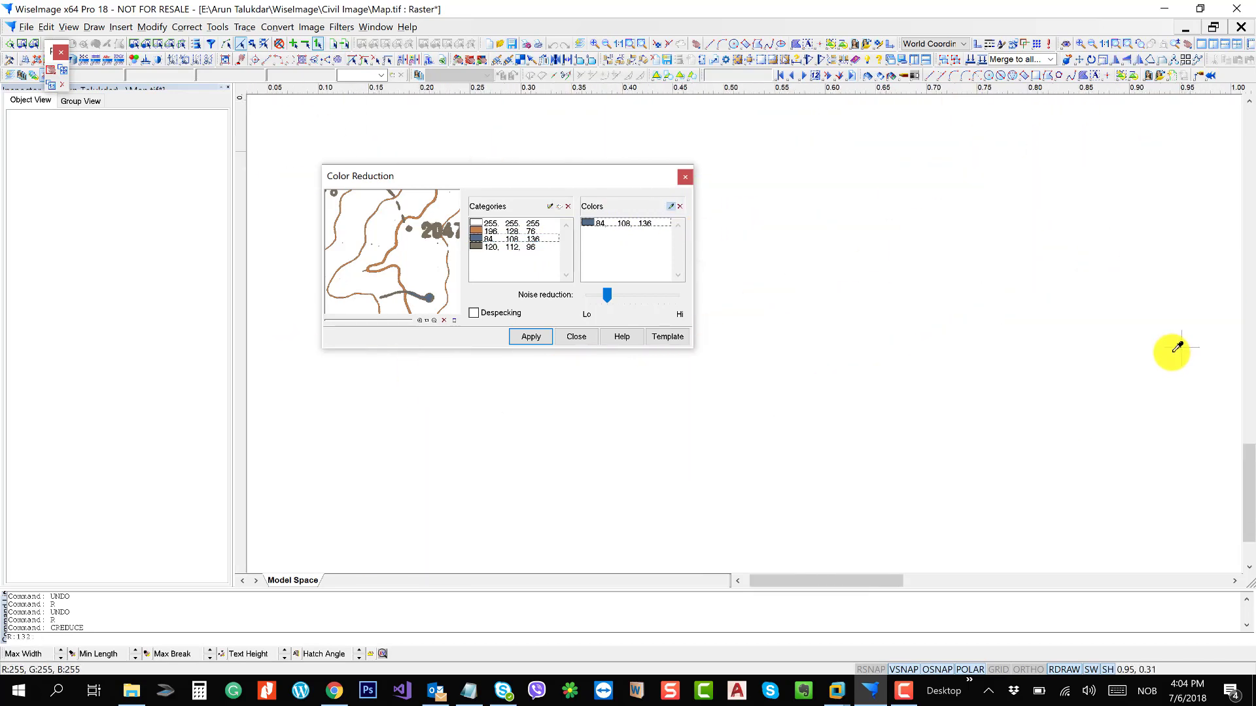
scroll(1168, 355, down, 3)
drag(959, 280, 802, 550)
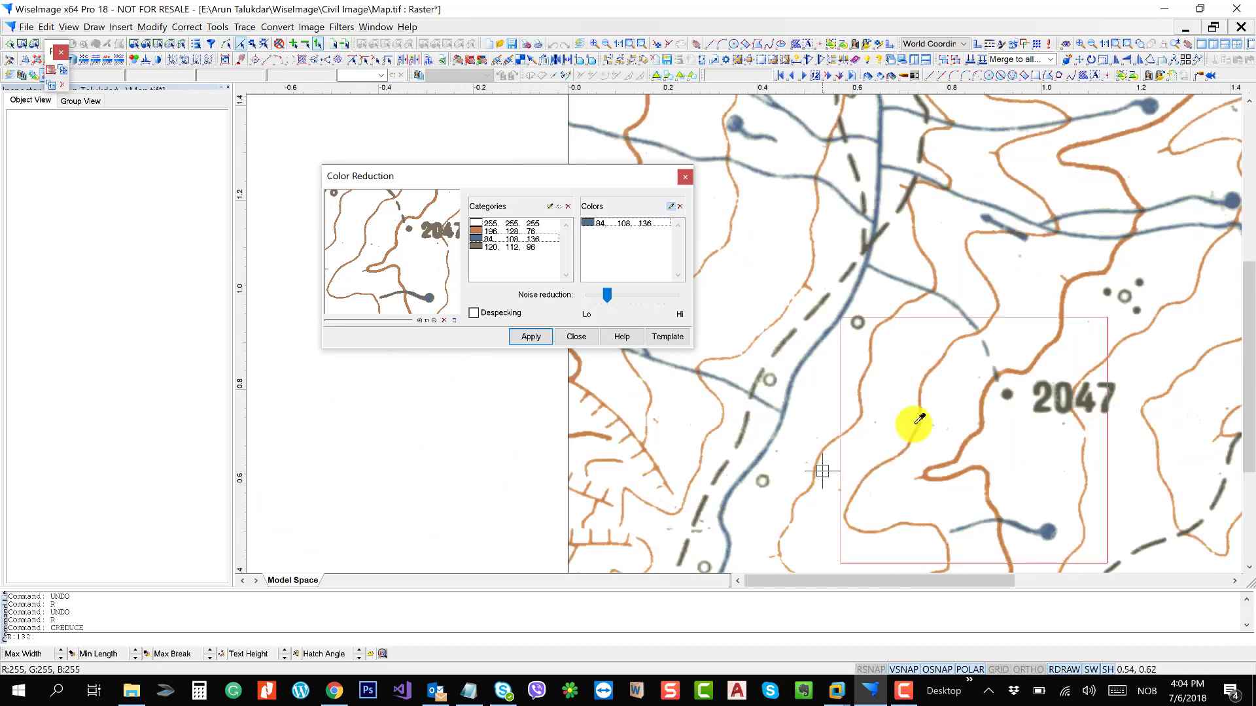
drag(973, 388, 875, 236)
scroll(932, 388, up, 4)
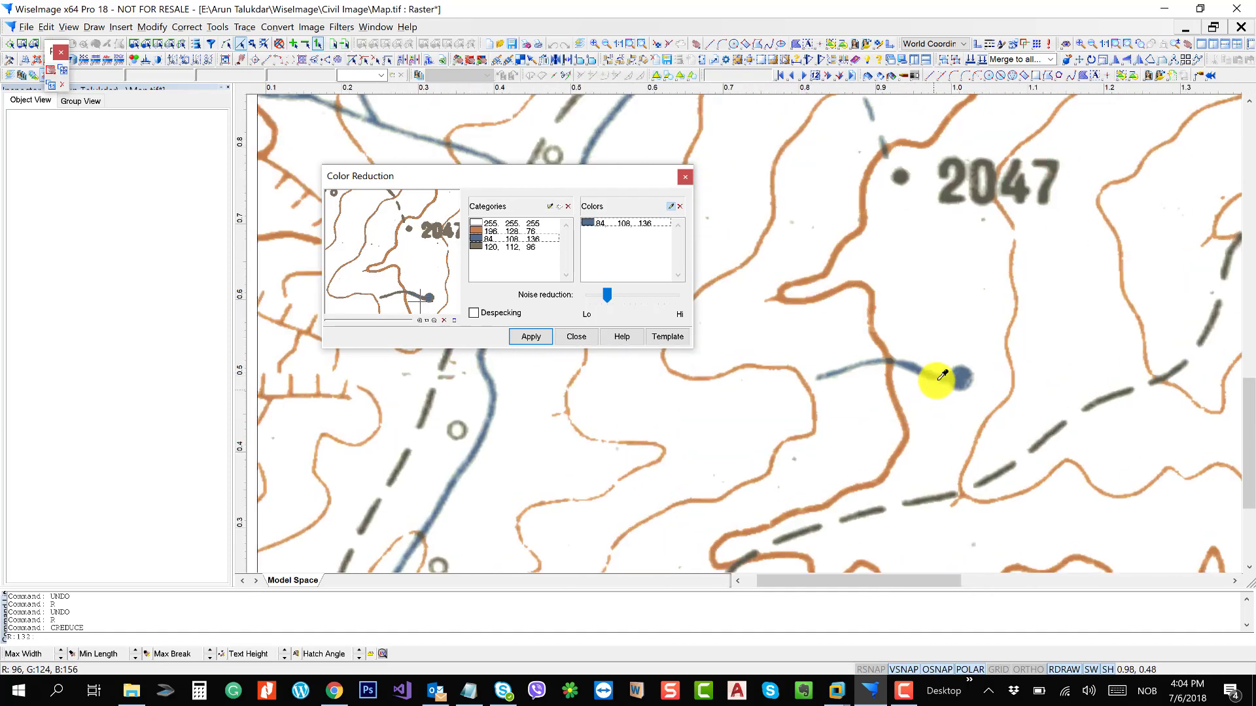
scroll(938, 373, up, 8)
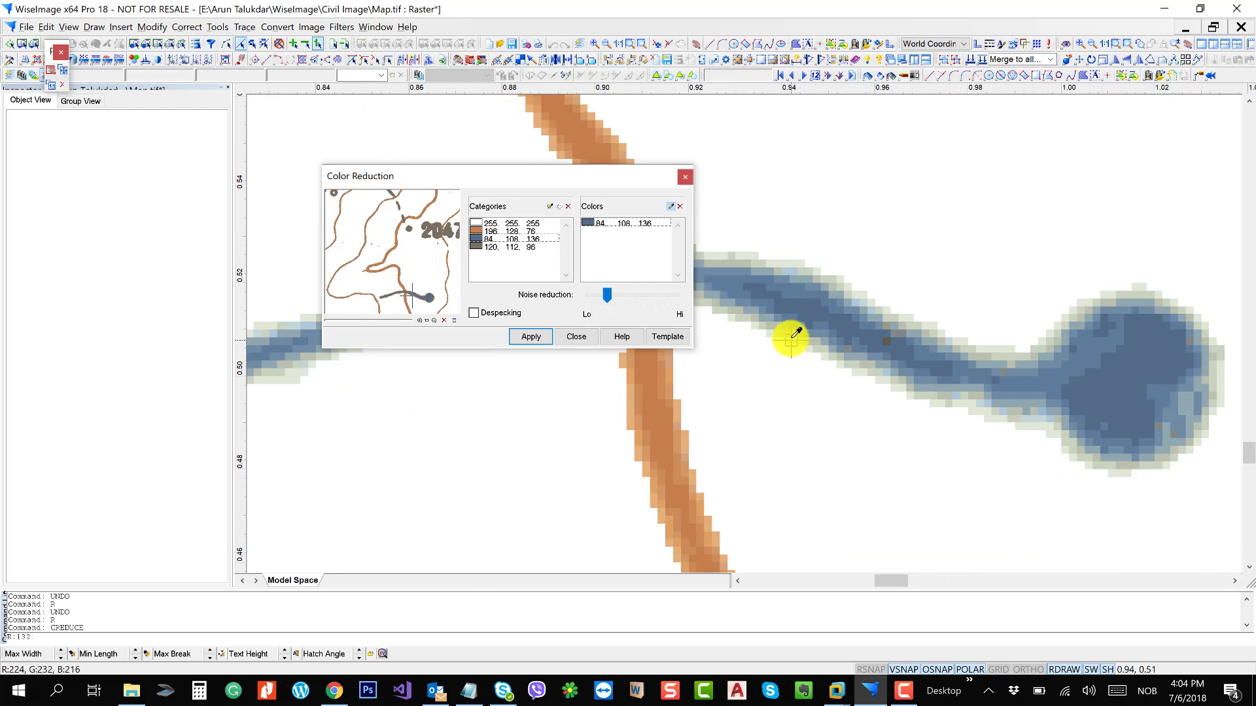
drag(791, 340, 826, 294)
mouse_move(838, 288)
mouse_down()
mouse_move(849, 283)
mouse_move(855, 317)
mouse_up()
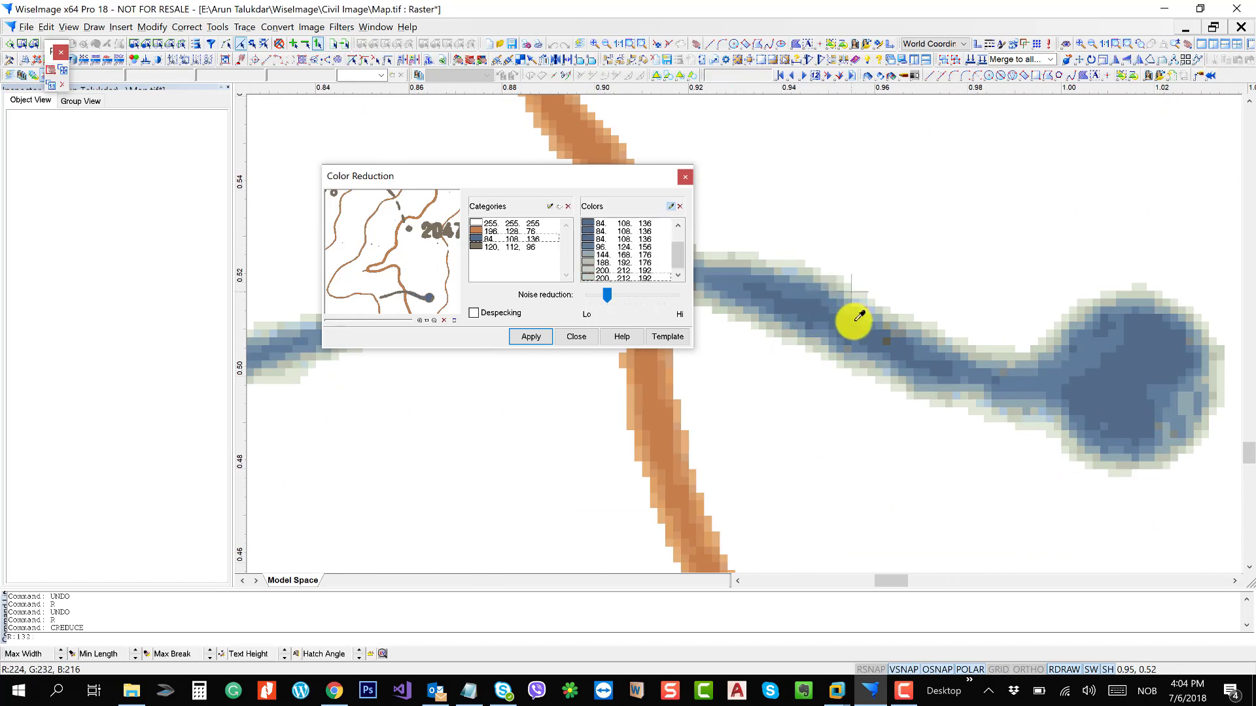
- Add the brown contour line's shades, including 212, 152, 100 and 228, 176, 124, to the 196, 128, 76 category
click(497, 231)
drag(665, 412, 859, 340)
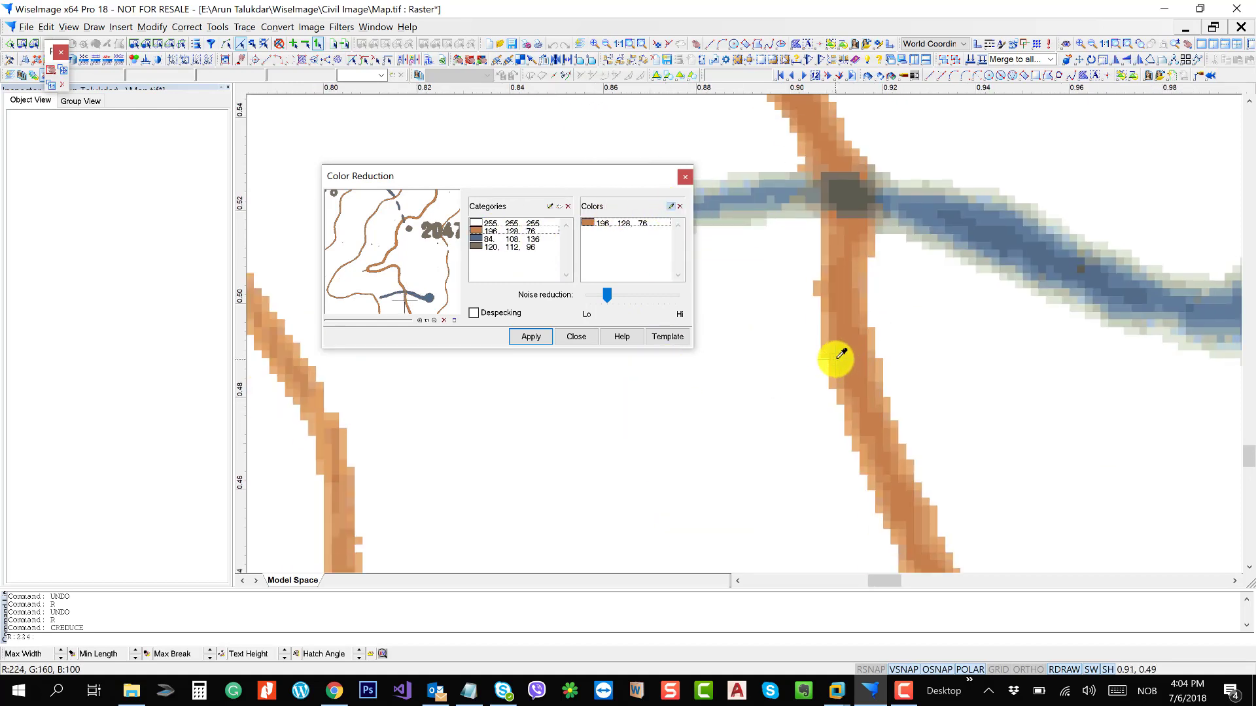
click(841, 336)
drag(841, 336, 875, 247)
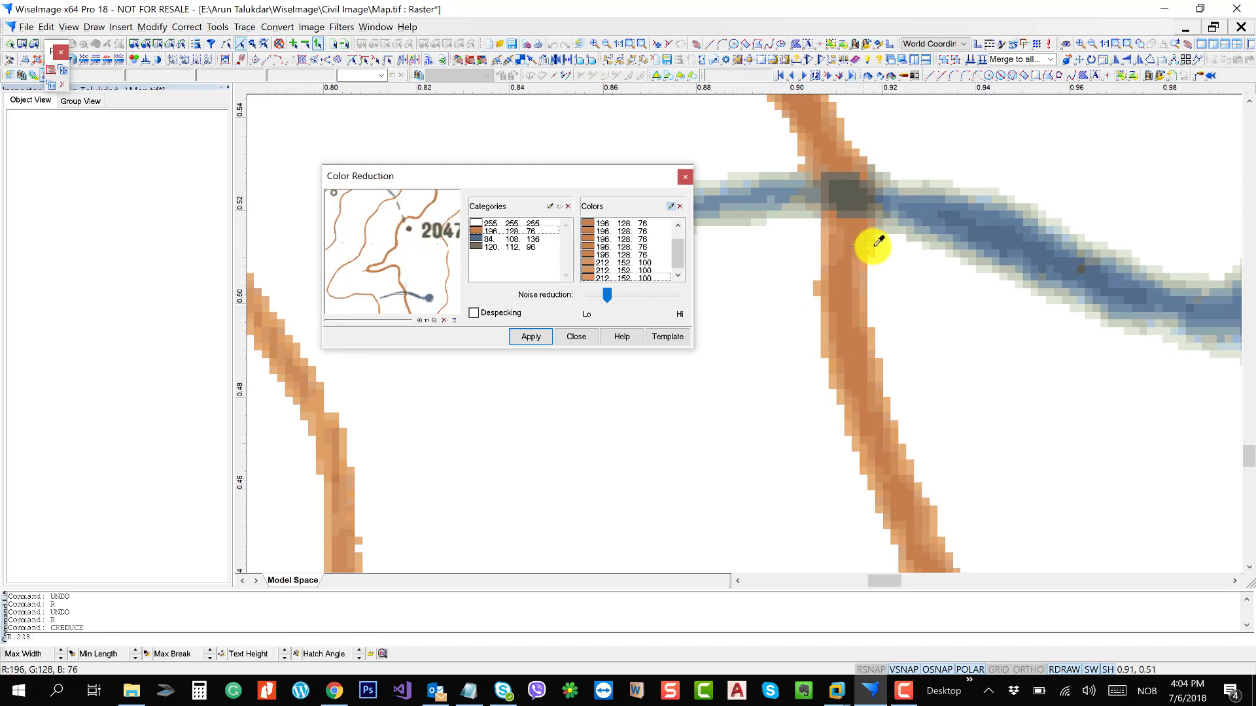
drag(854, 406, 997, 410)
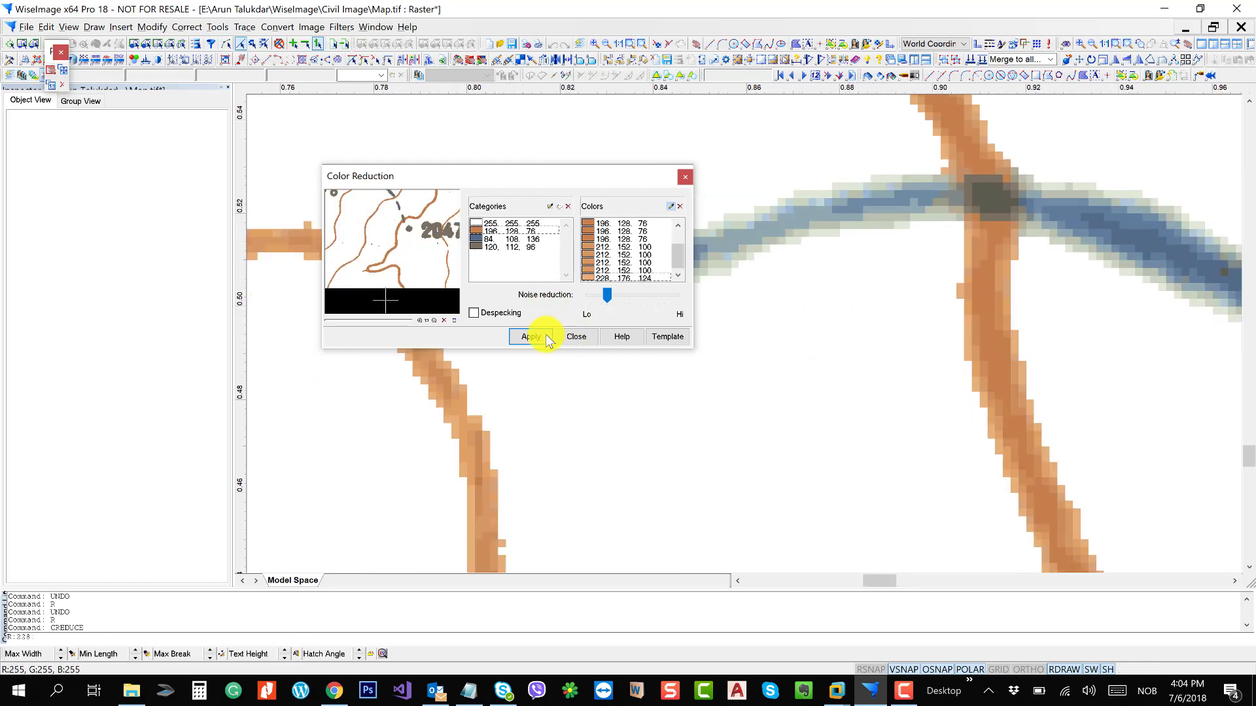
- Turn on Despecking, apply the colour reduction to the map and close the dialog
scroll(784, 446, down, 1)
drag(784, 446, 978, 385)
click(510, 336)
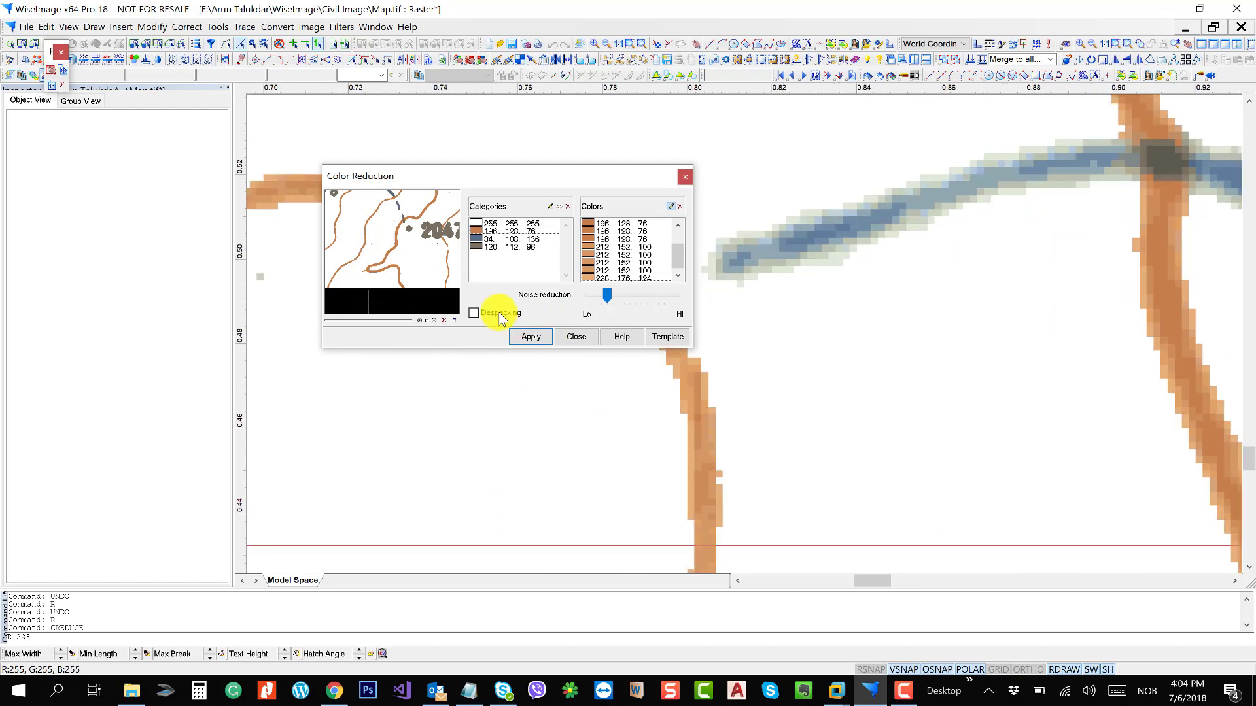
click(532, 339)
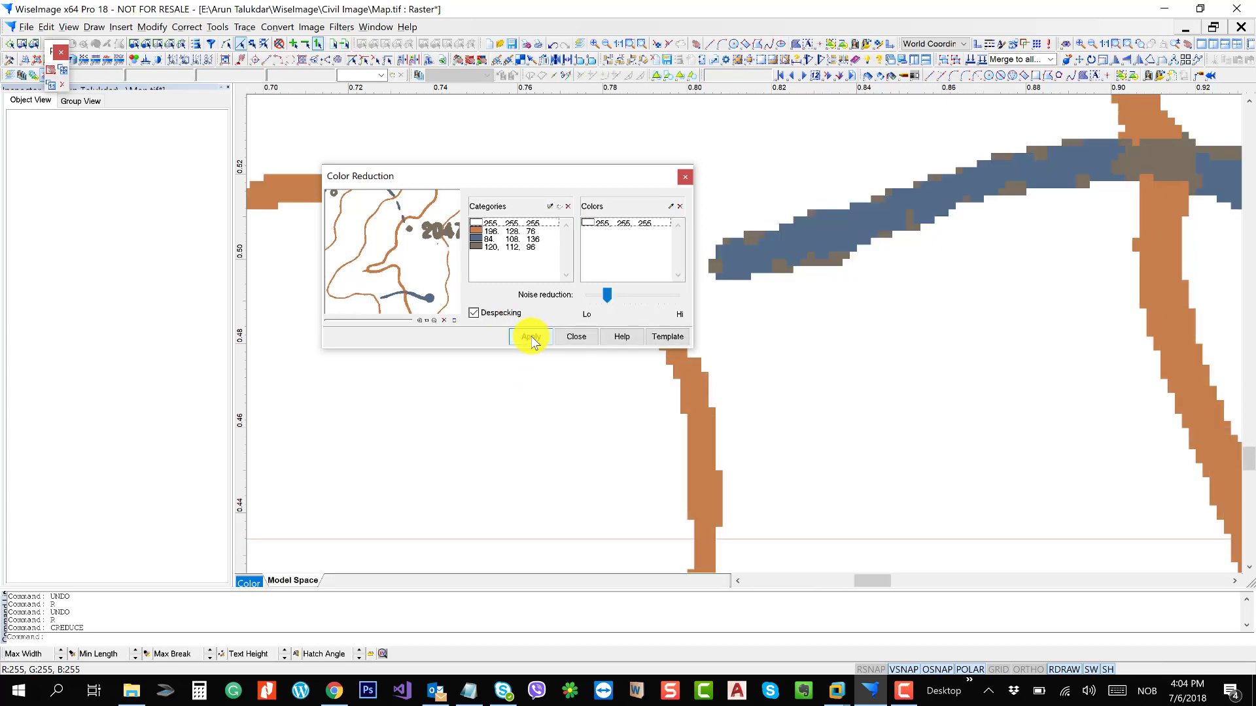
click(575, 336)
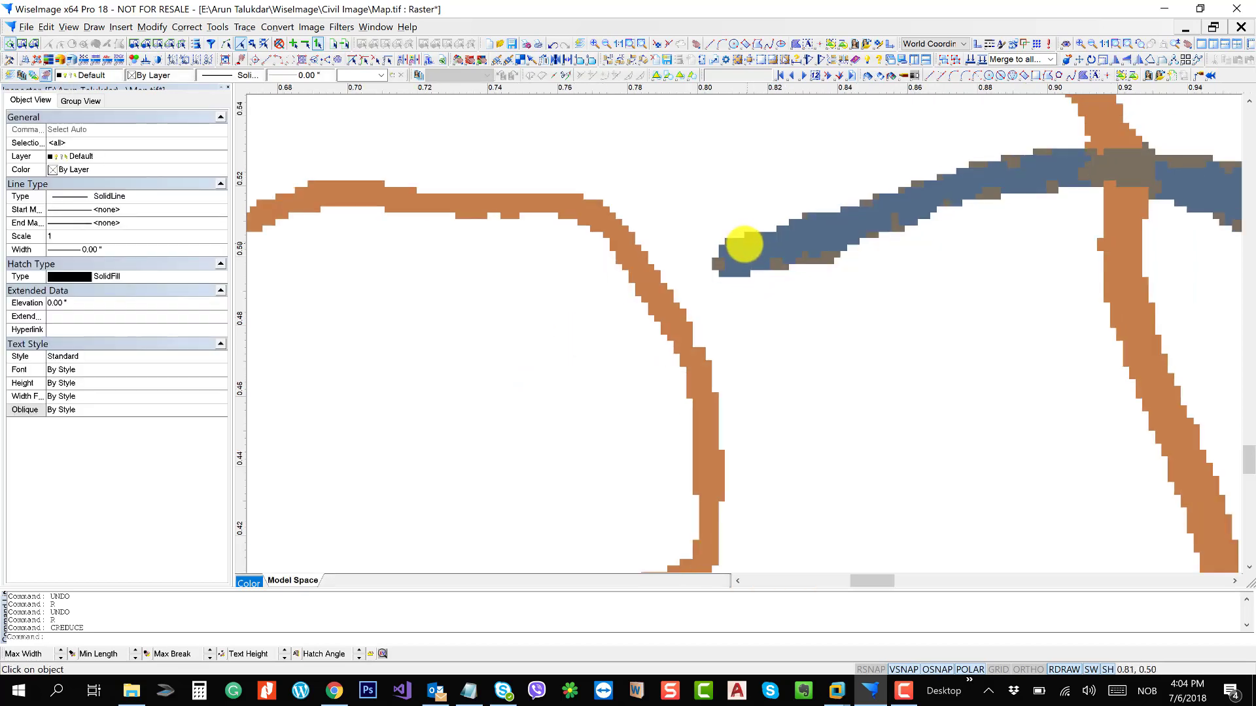
- Compare the brown contour line's pixels before and after colour reduction by undoing and redoing it
scroll(744, 244, down, 1)
drag(567, 281, 965, 332)
scroll(865, 259, up, 5)
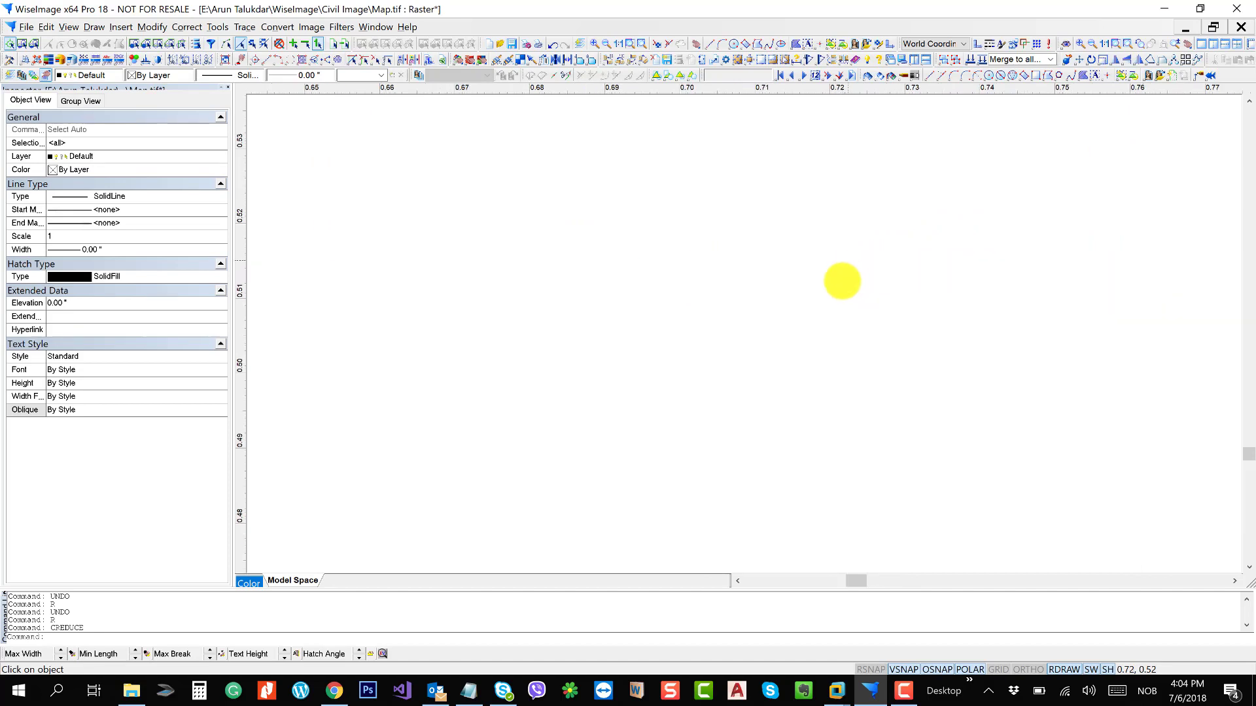
key(ctrl+z)
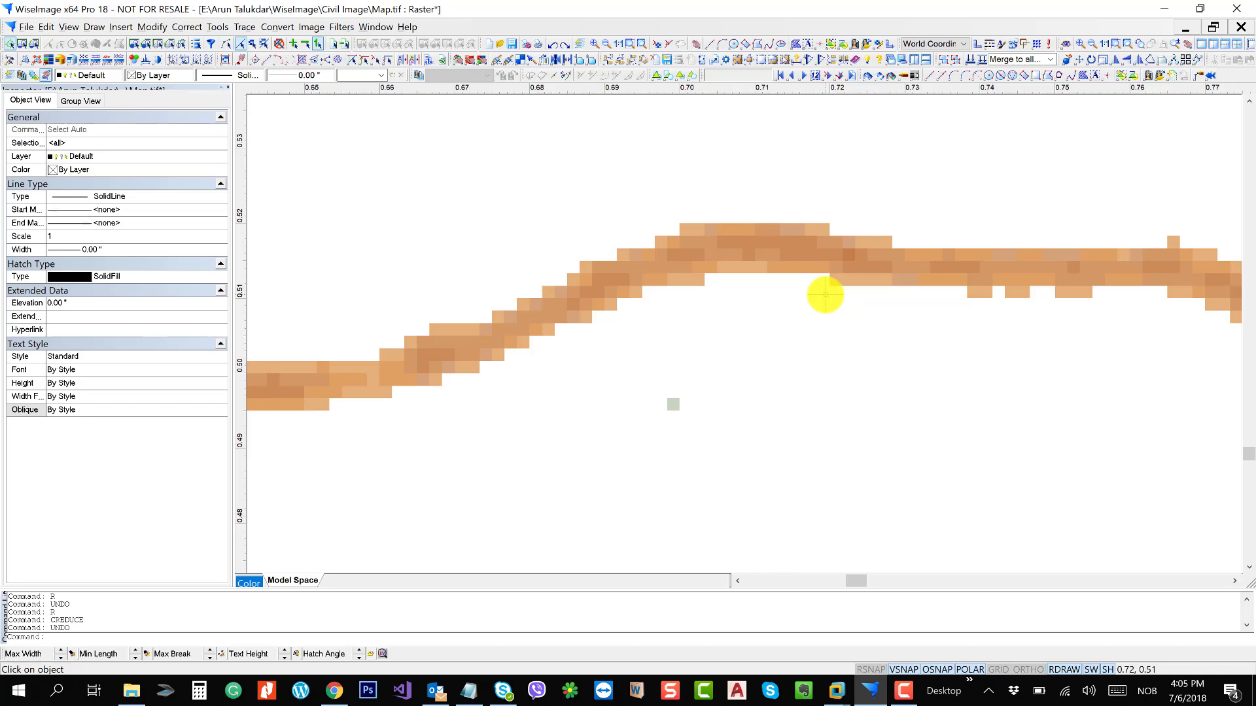
key(ctrl+y)
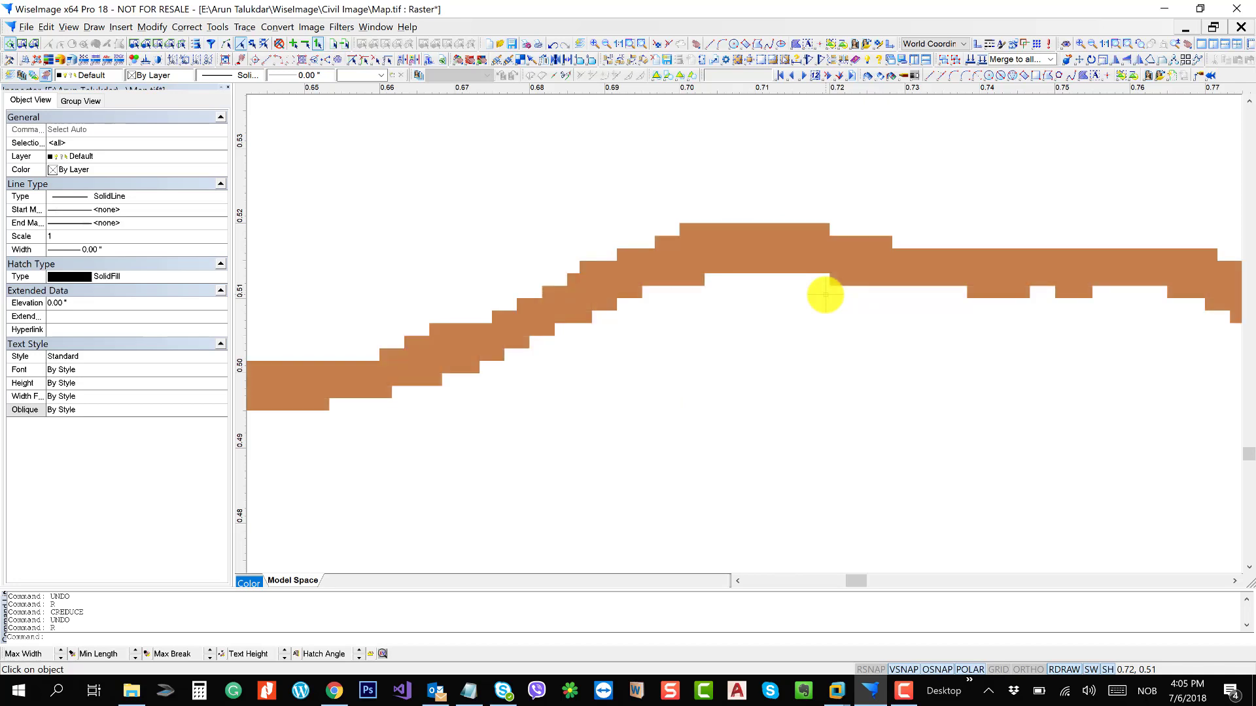
- Zoom to the full extents of the colour-reduced map and examine it as a whole
text(z)
key(Return)
text(a)
key(Return)
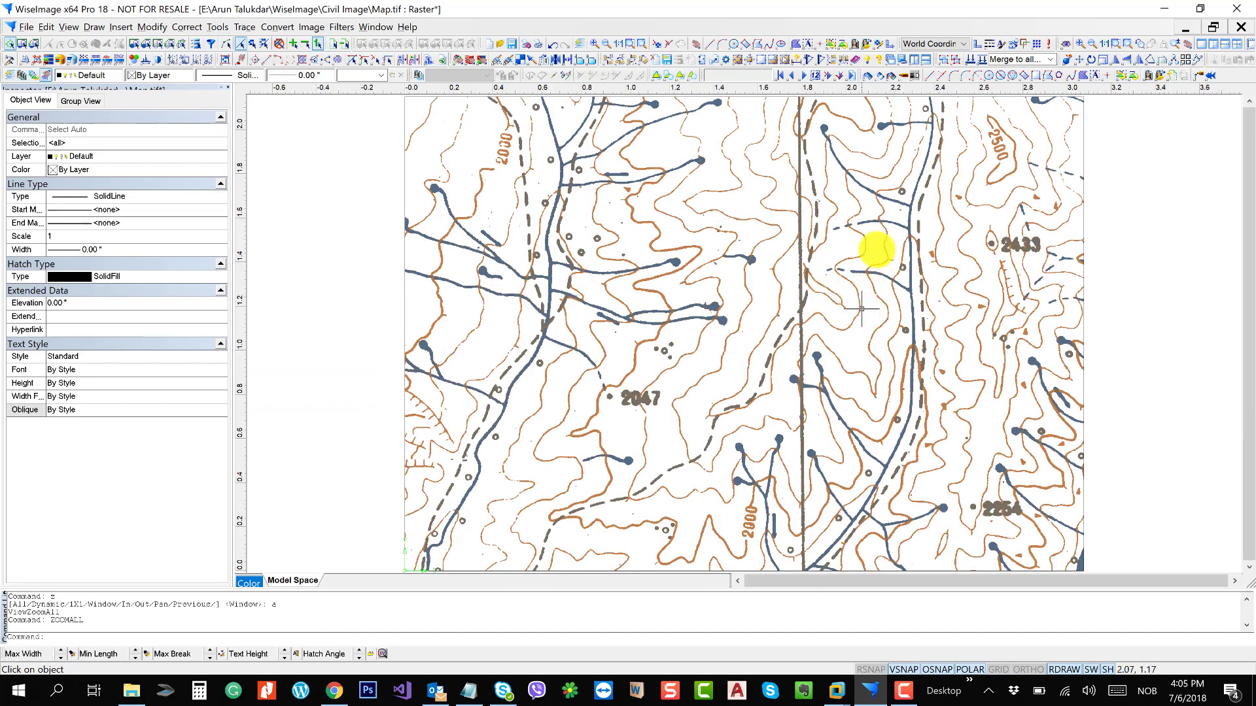
drag(878, 246, 704, 336)
drag(601, 297, 617, 259)
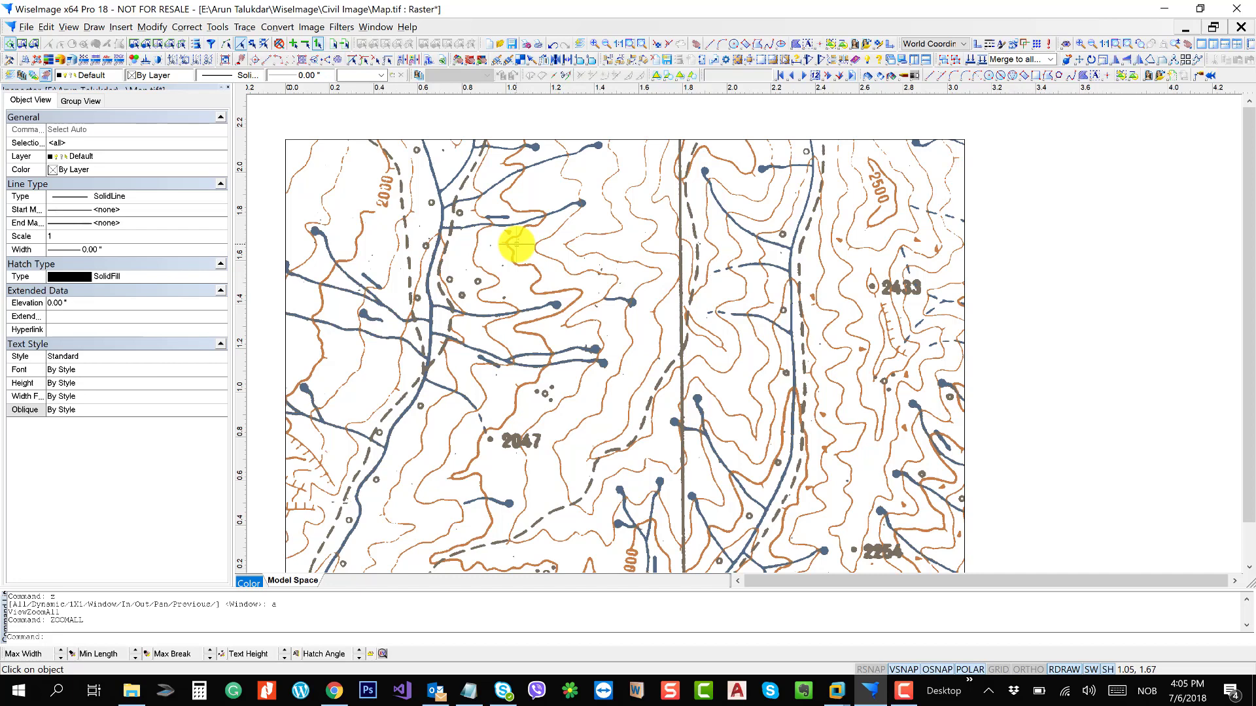
- Start Binarization on the colour-reduced map and float its dialog over the drawing
click(312, 27)
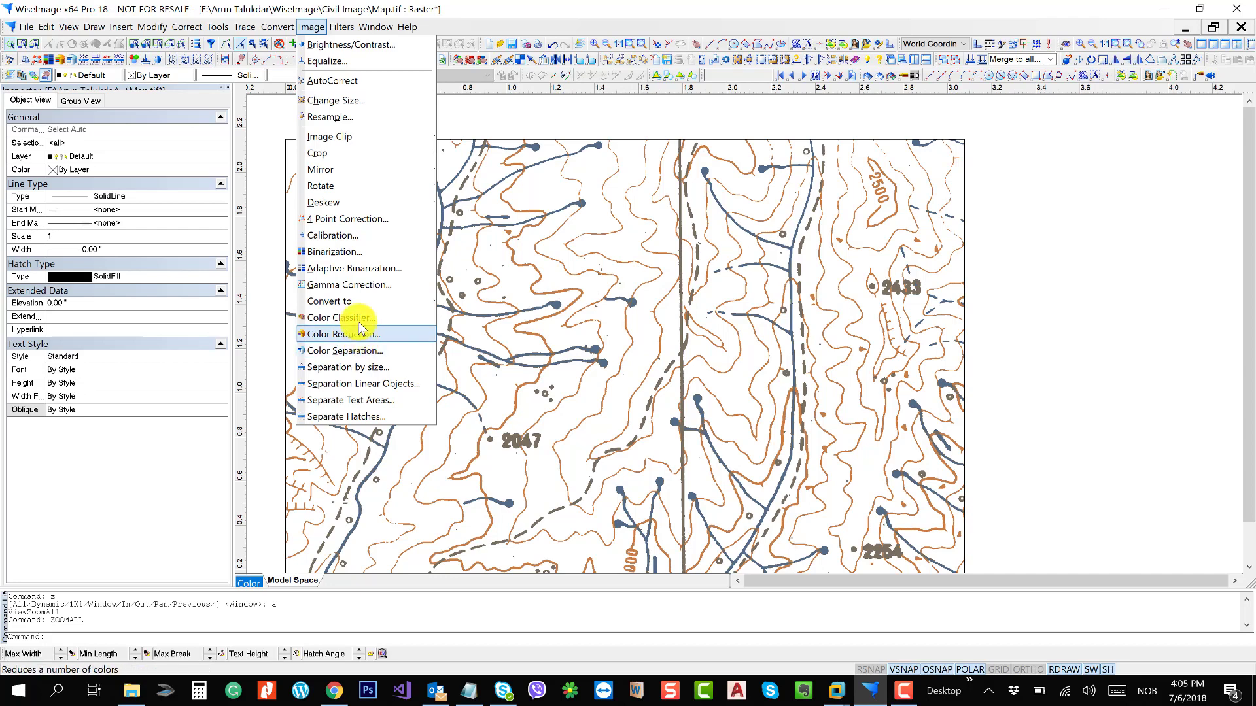
click(371, 253)
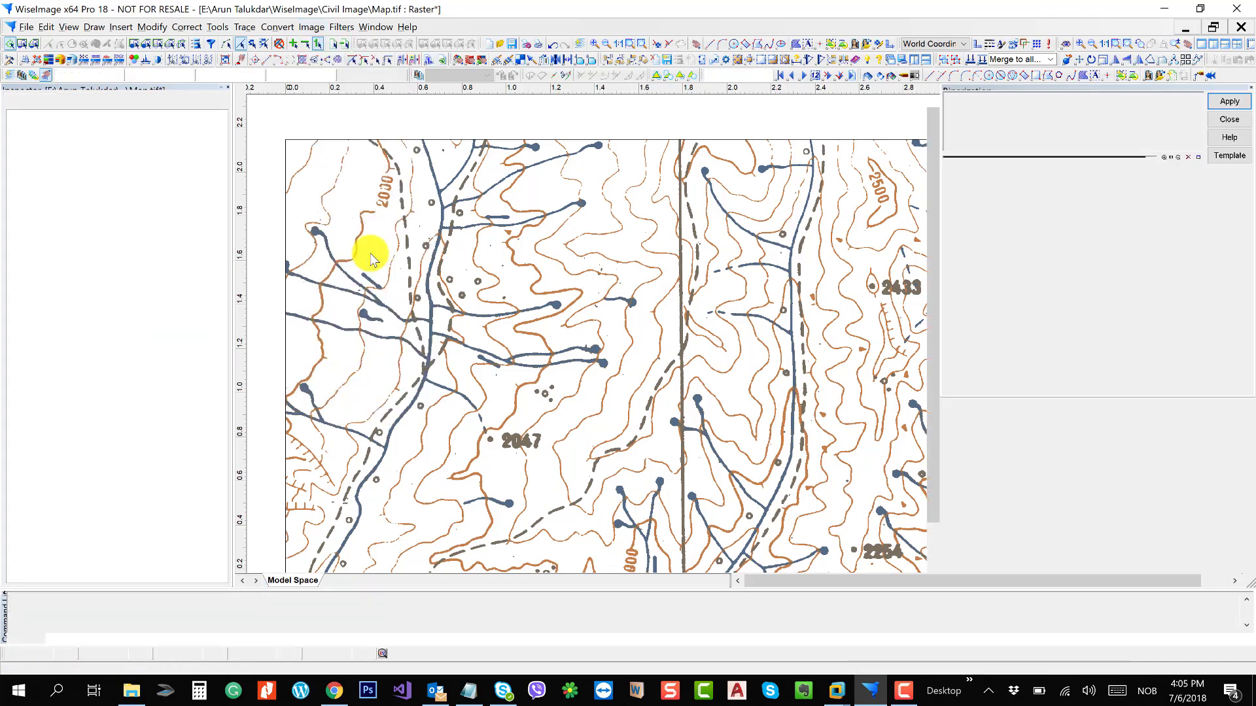
drag(1095, 85, 386, 141)
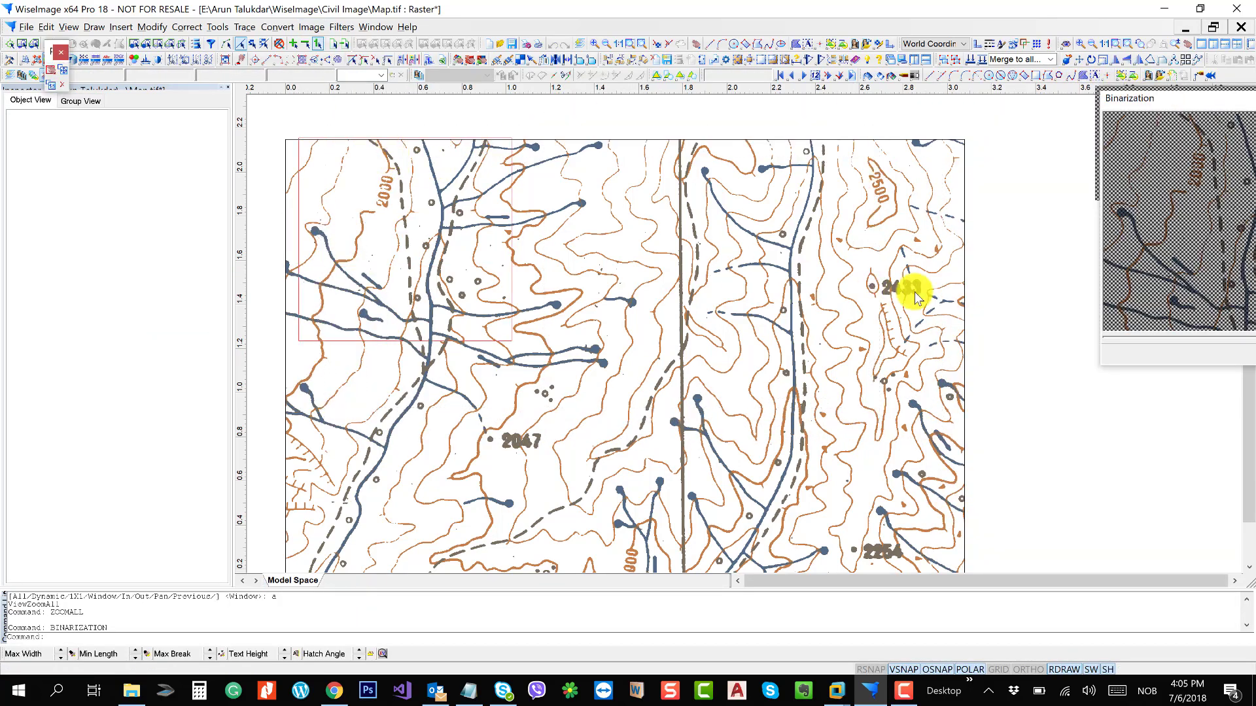
drag(696, 507, 869, 502)
drag(981, 253, 801, 498)
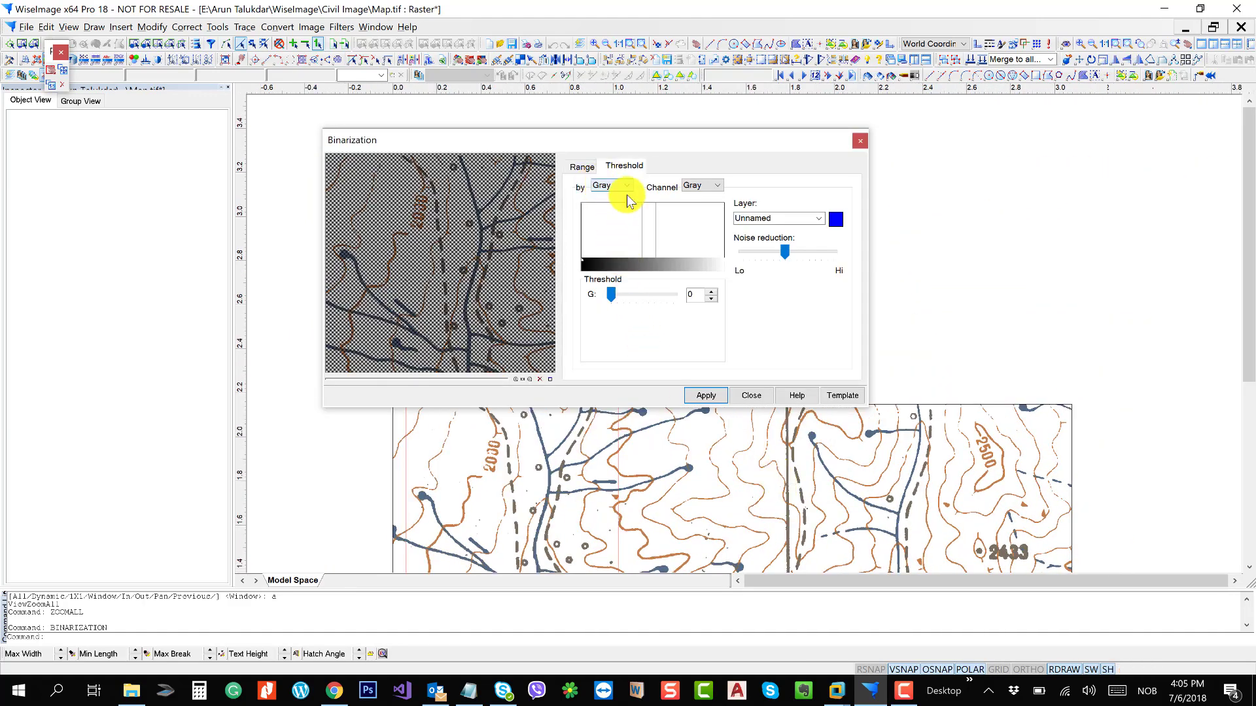
- Choose range-based HSV binarization and sample the map's blue water line colour as the colour to extract
click(581, 168)
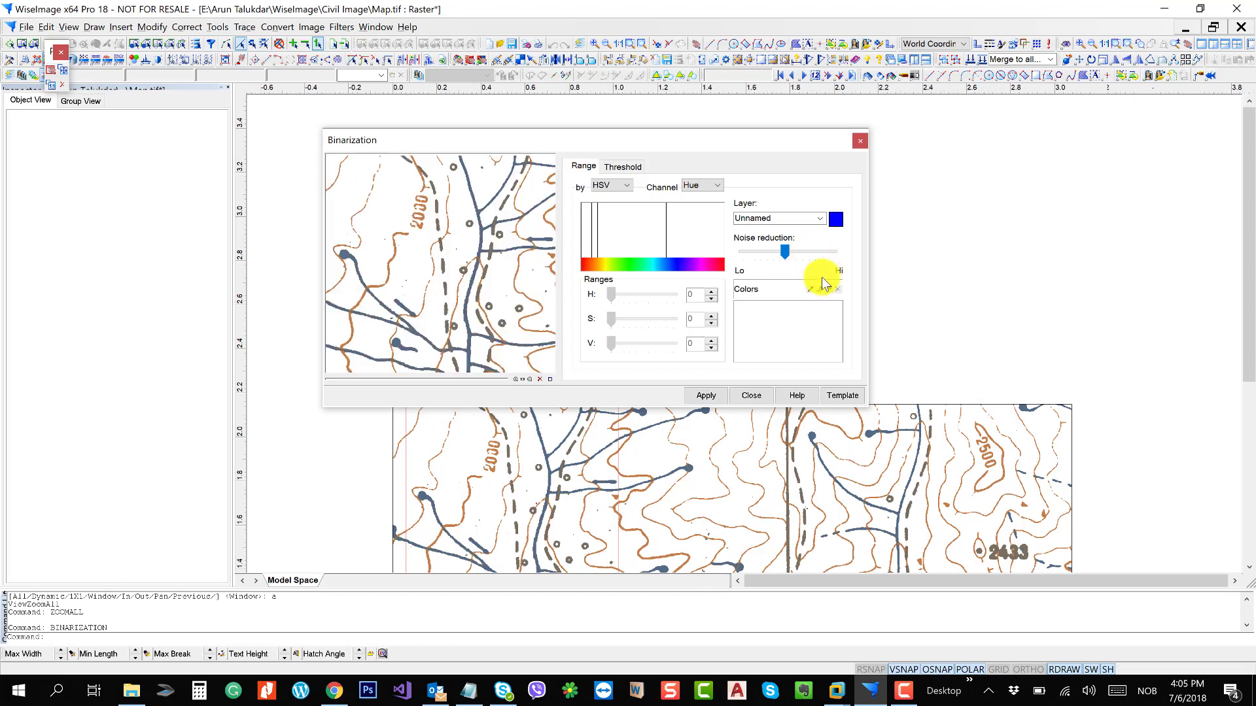
click(811, 291)
scroll(687, 488, up, 3)
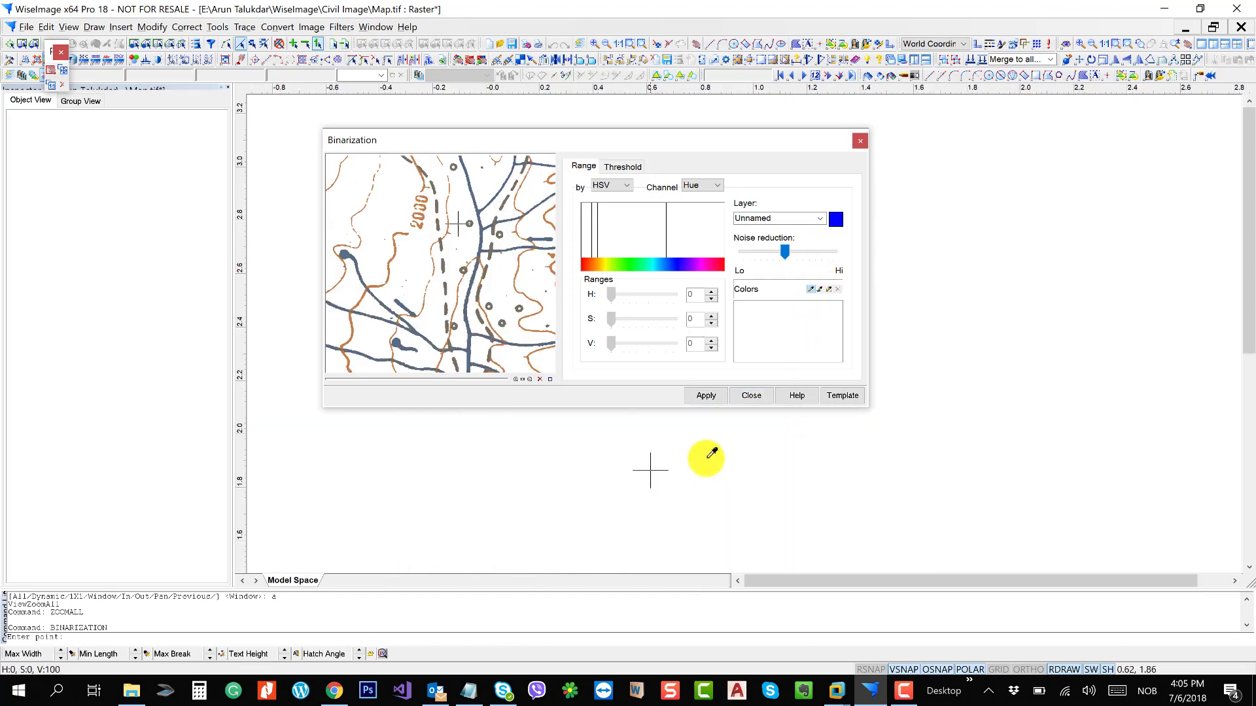
scroll(673, 482, up, 3)
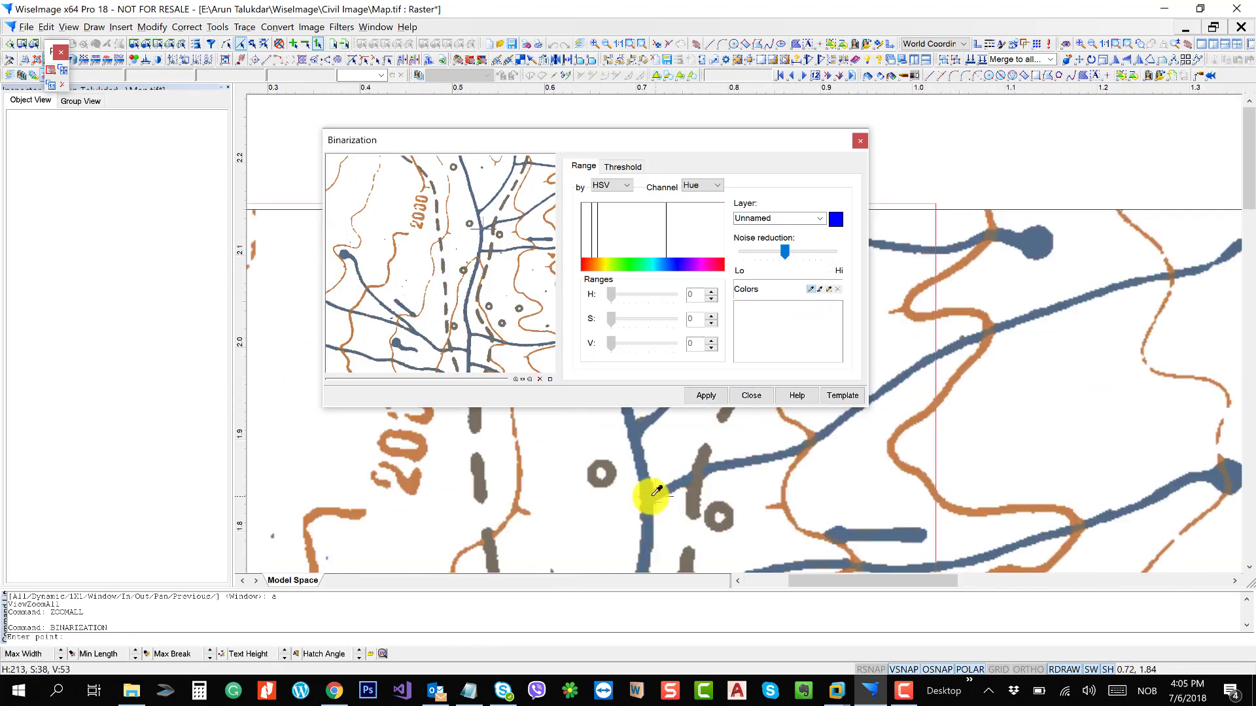
click(649, 496)
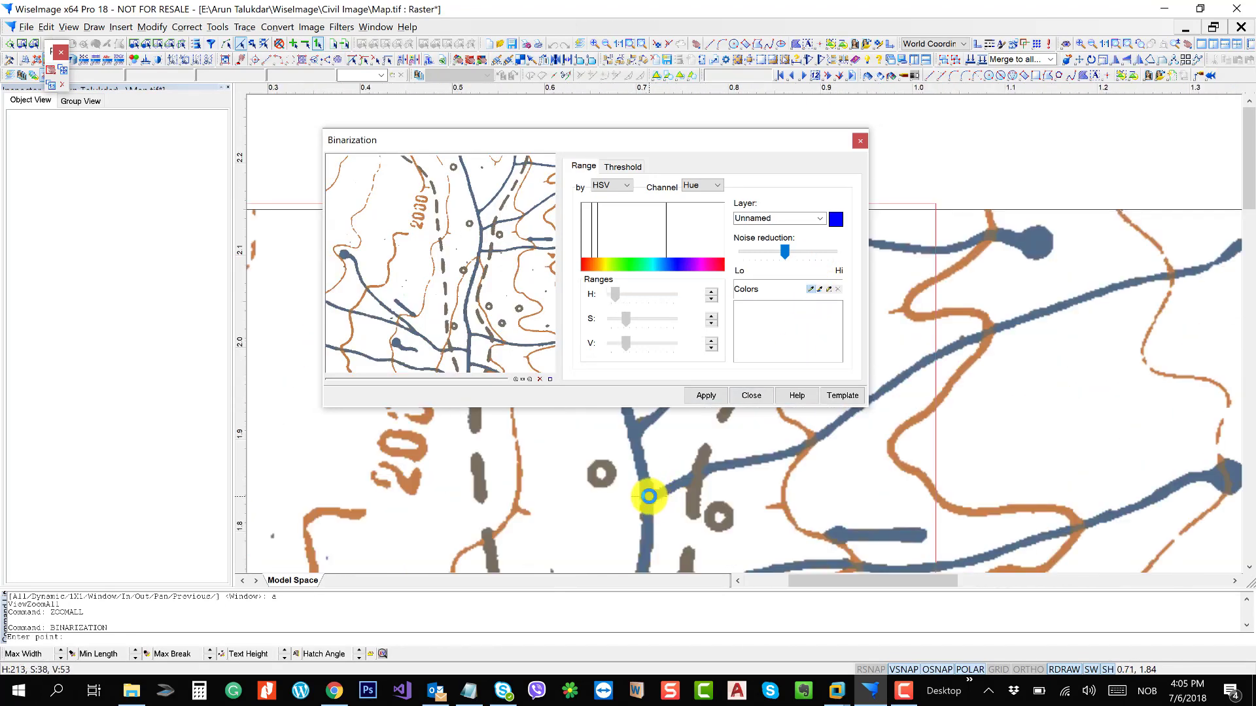
- Set the output colour of the binarized layer to red
click(836, 220)
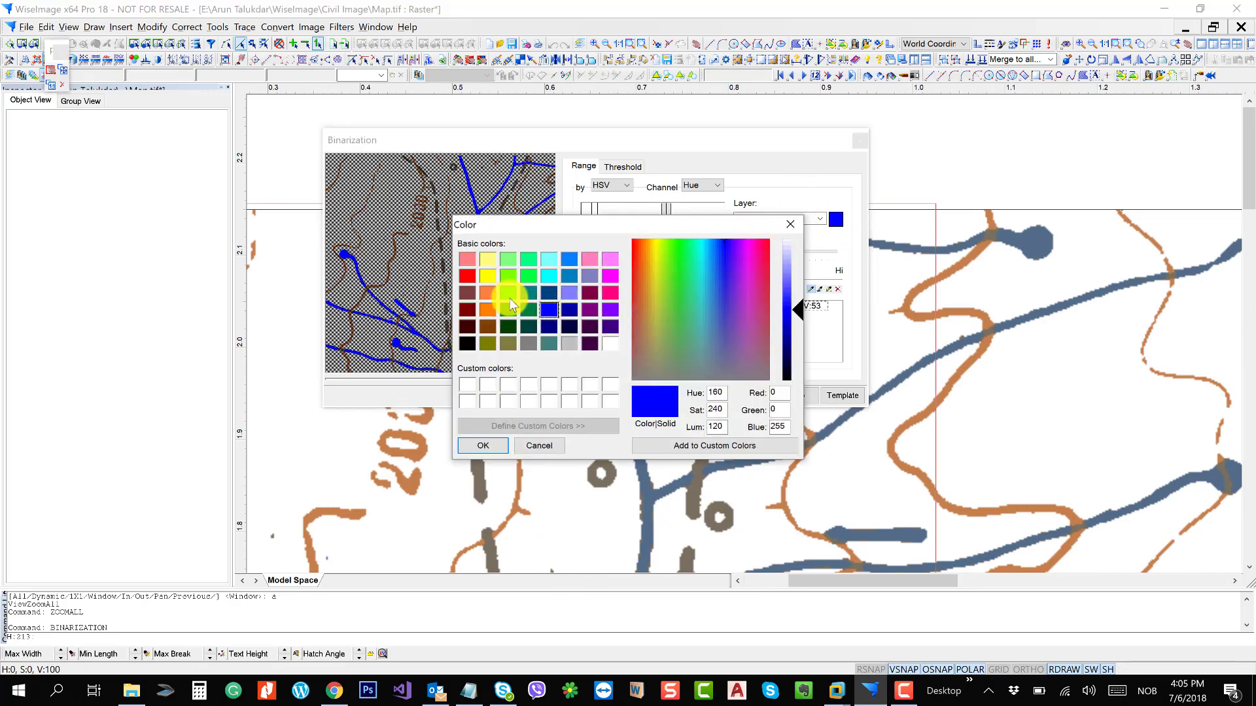
click(467, 276)
click(483, 446)
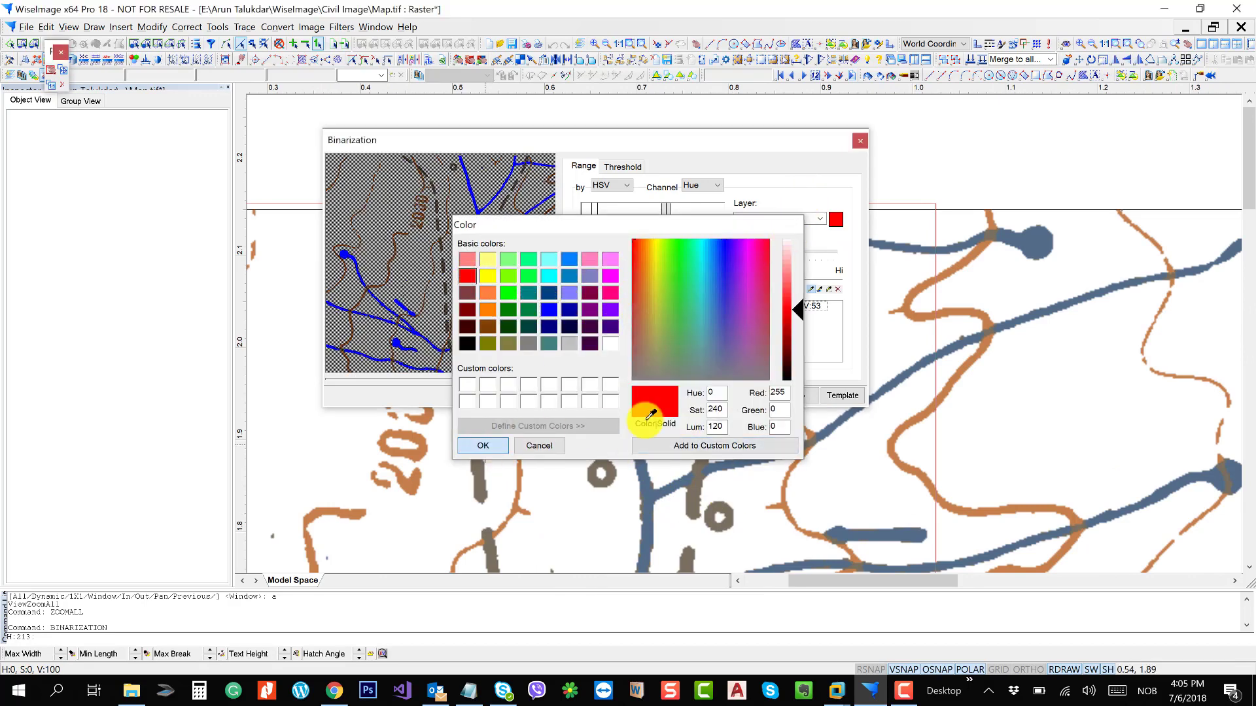
- Name the output layer Water, apply the binarization and close its dialog
click(778, 221)
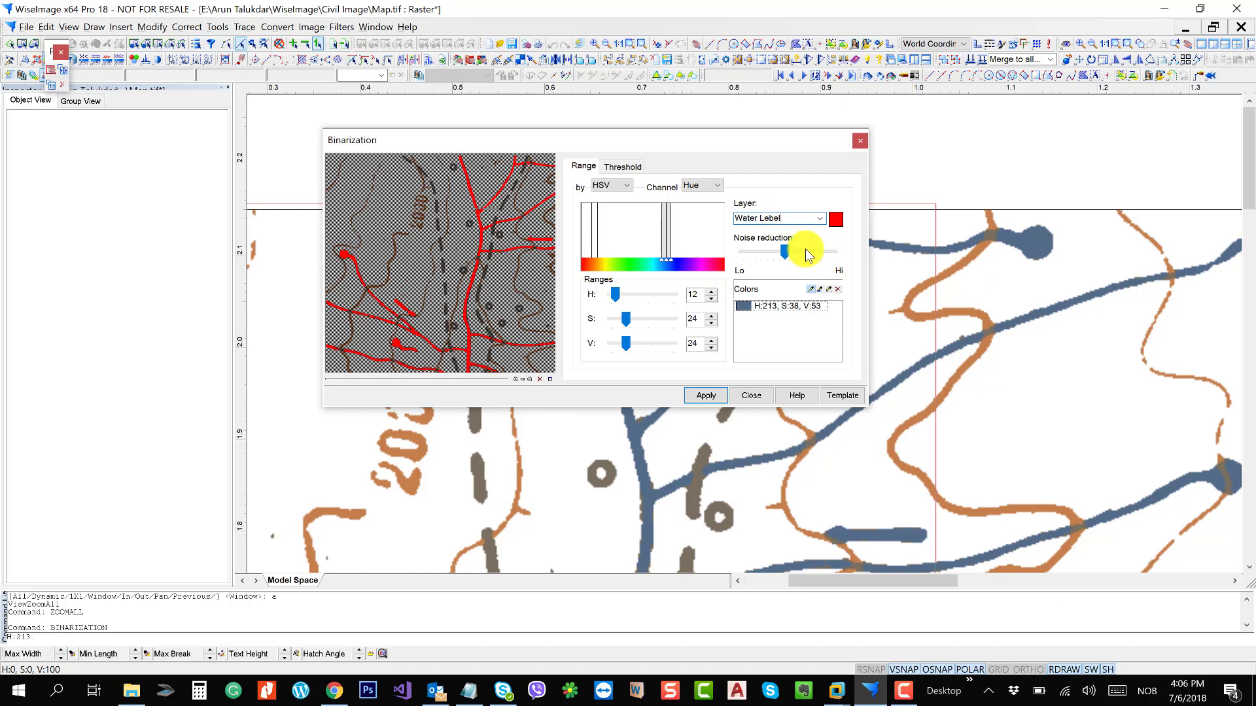
key(BackSpace)
key(BackSpace)
key(BackSpace)
key(BackSpace)
click(706, 396)
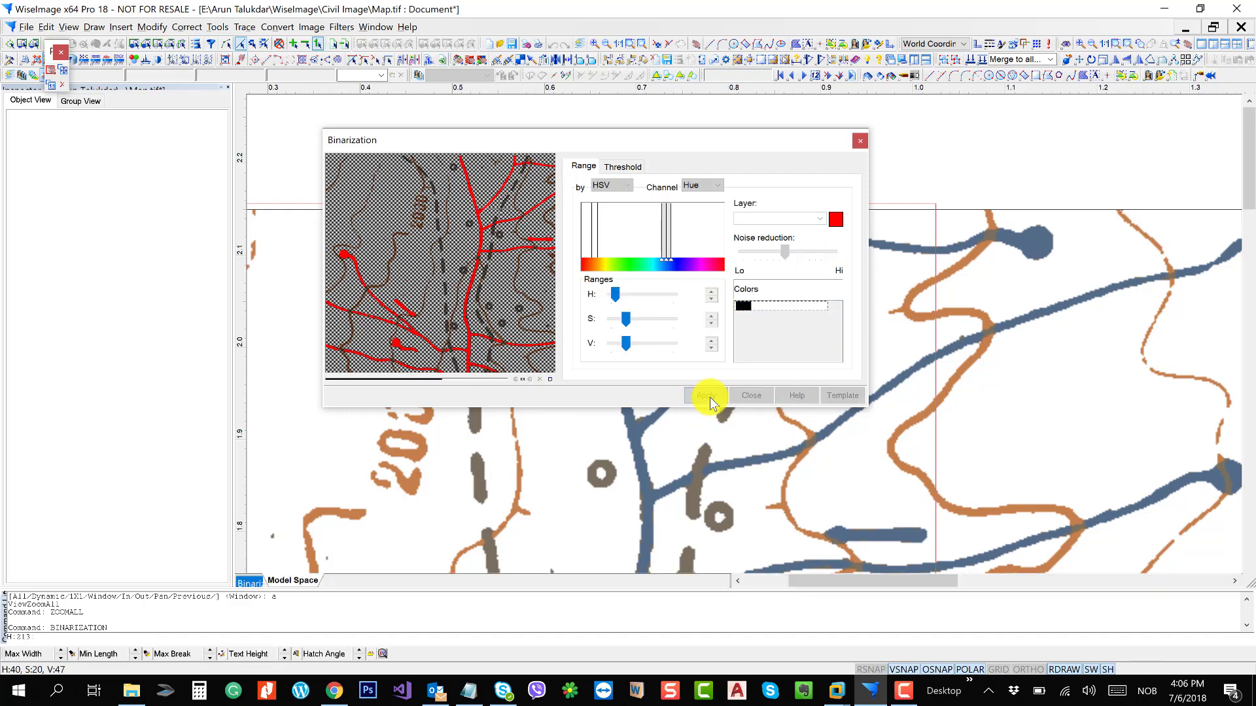
click(752, 396)
- Move the red Water raster off the colour map so the two images lie side by side
scroll(532, 233, down, 5)
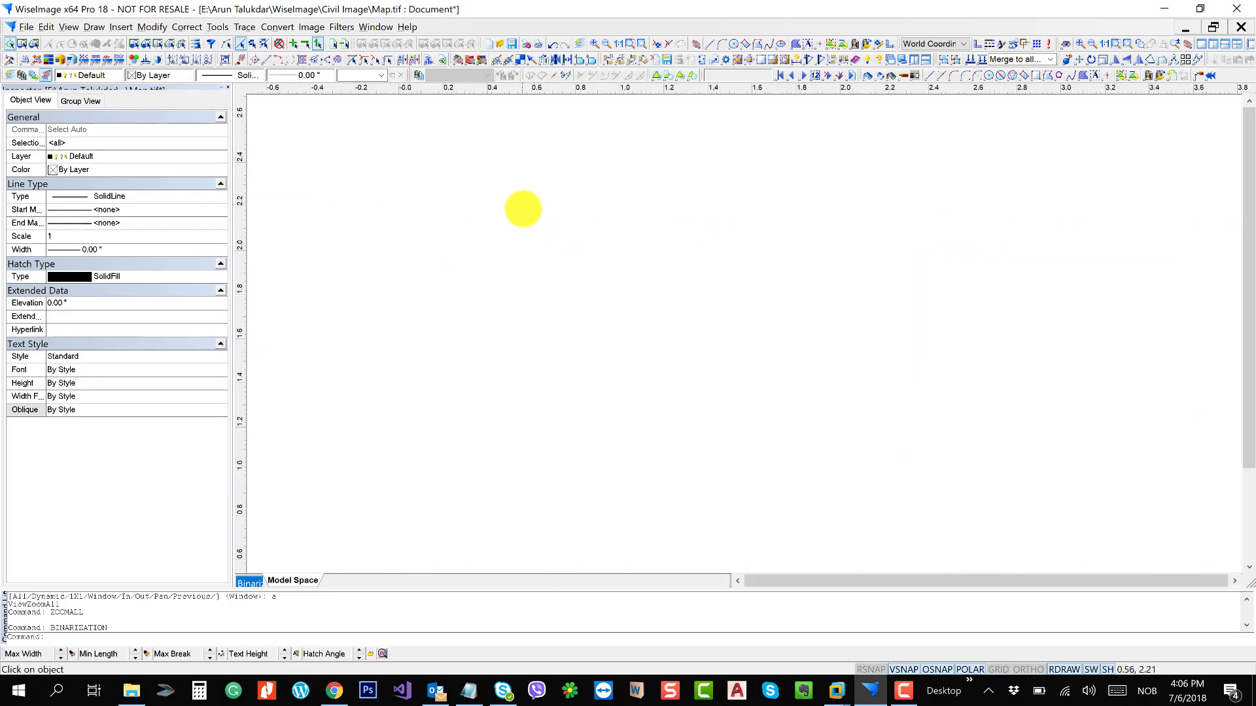
drag(652, 371, 586, 269)
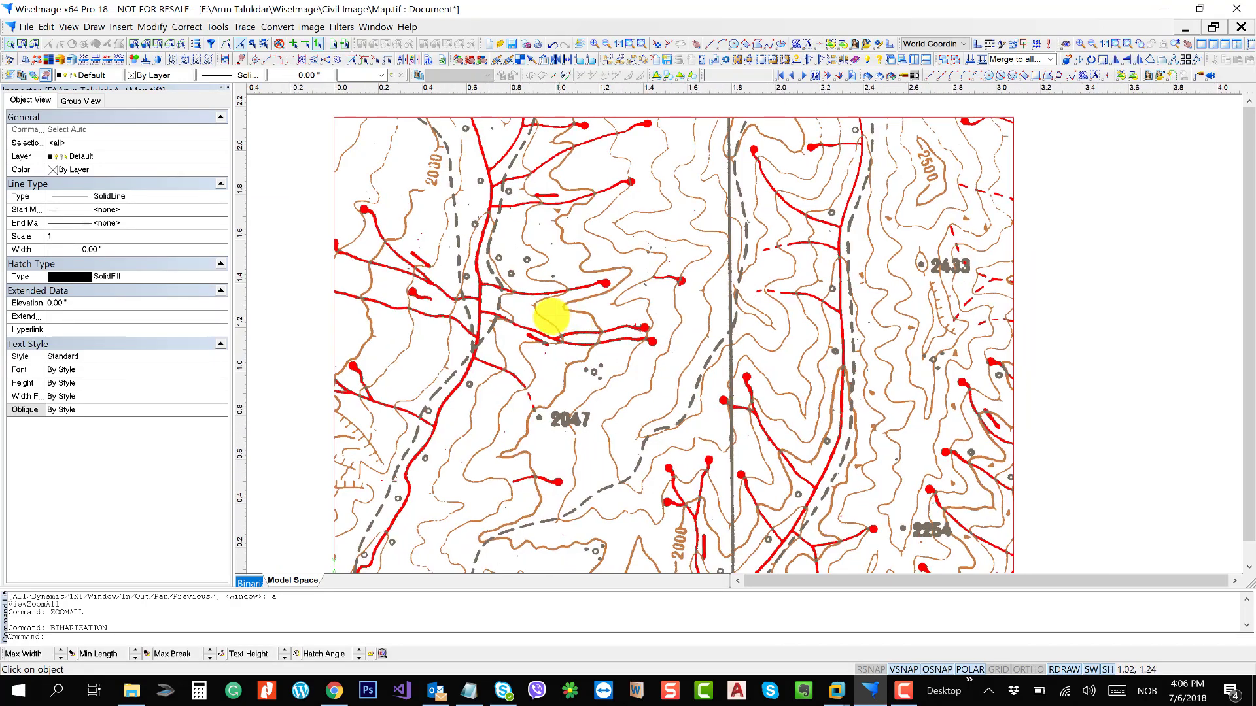
scroll(557, 320, down, 1)
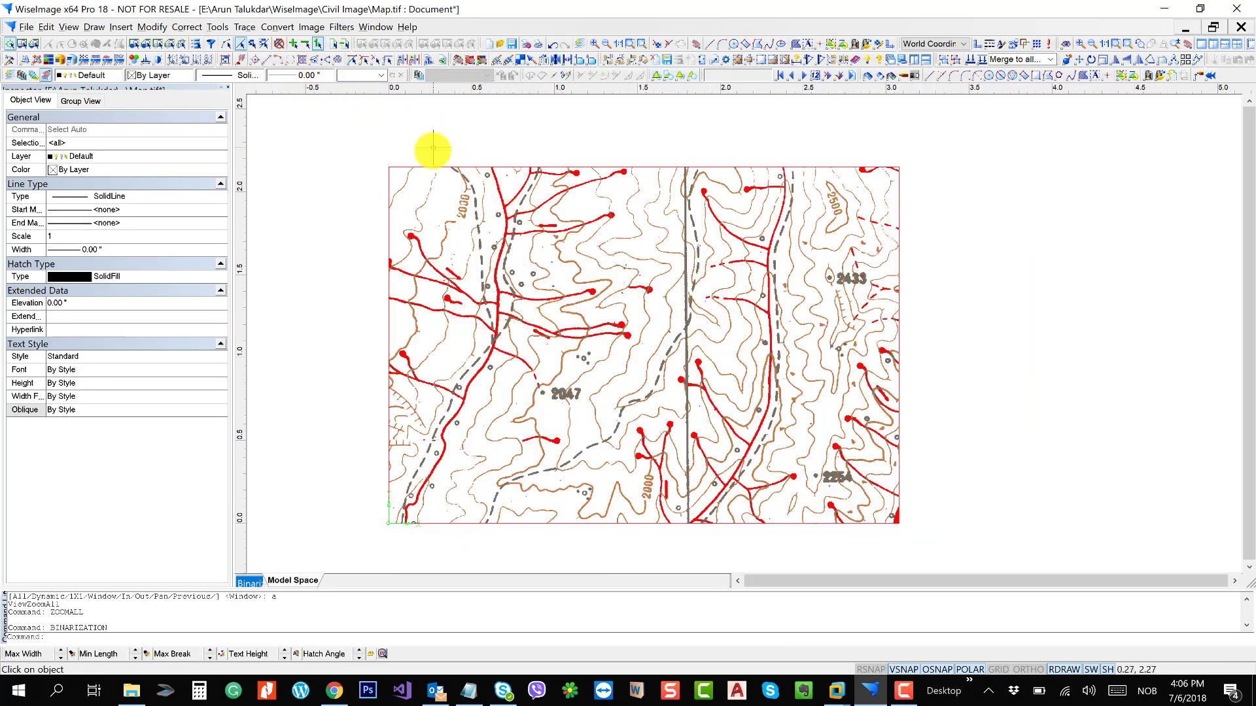
click(438, 167)
drag(437, 167, 972, 177)
drag(990, 335, 791, 295)
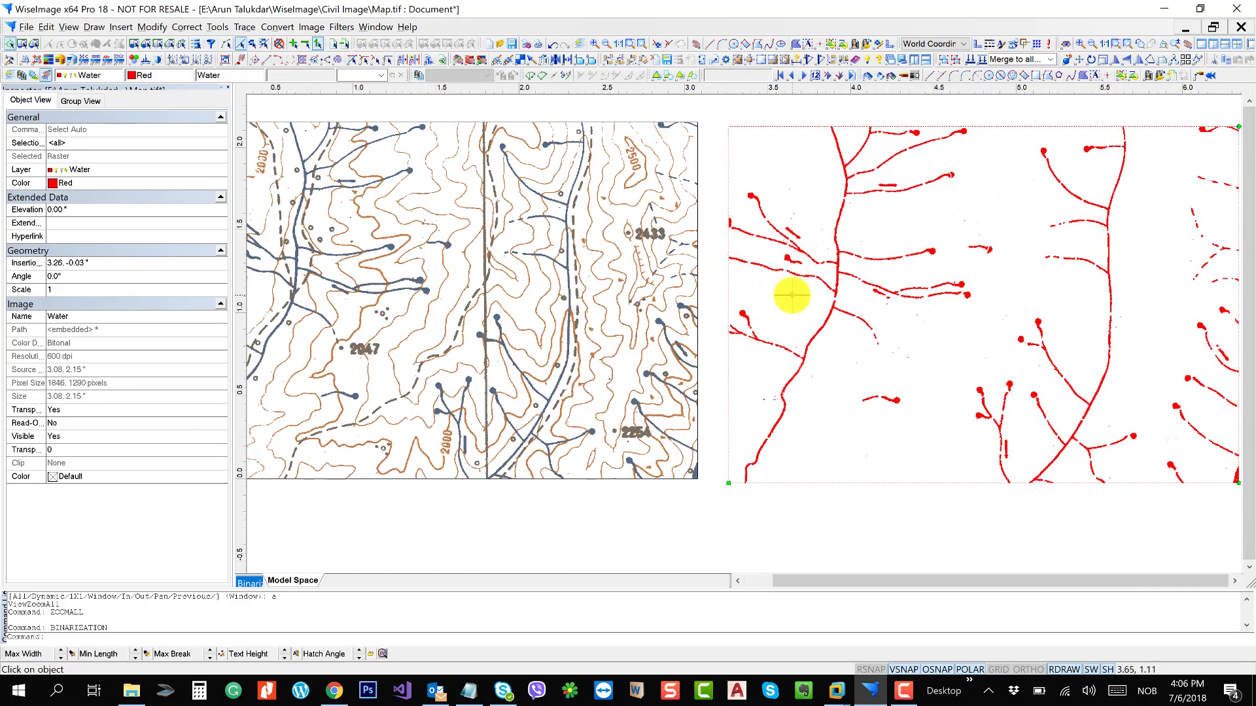
scroll(791, 294, down, 1)
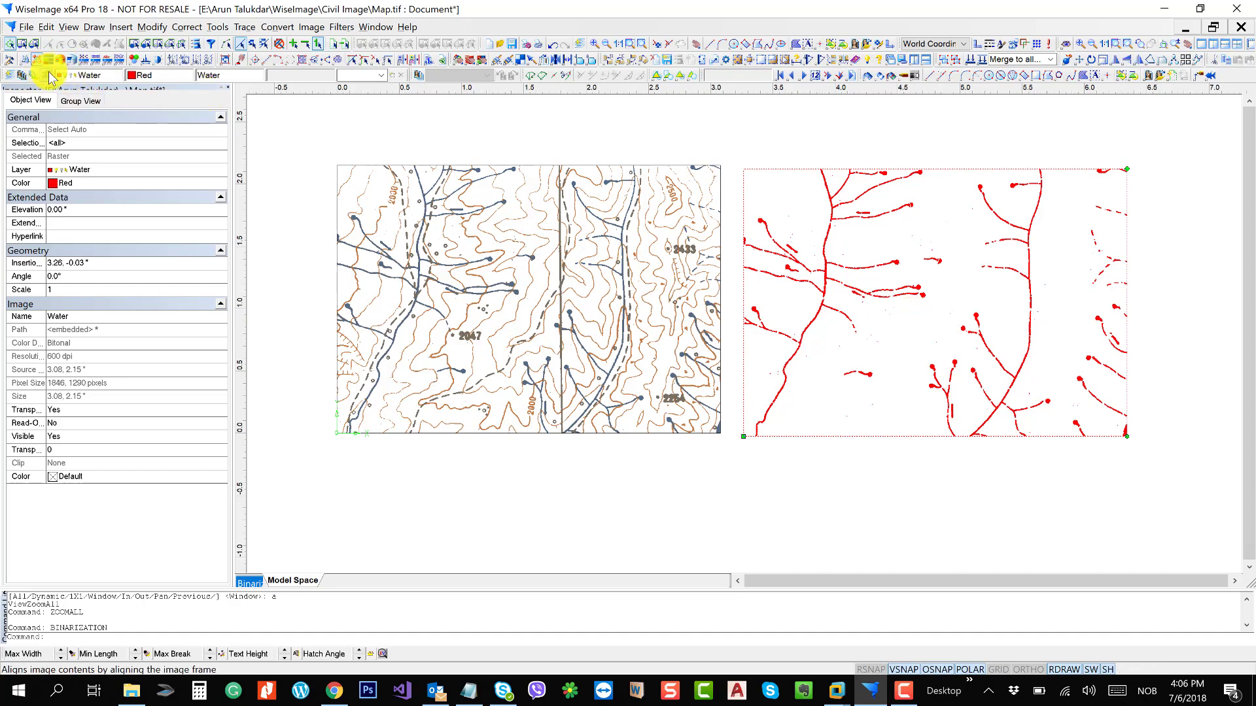
- Open the list of images in the document and select the embedded Water image
click(217, 27)
click(233, 77)
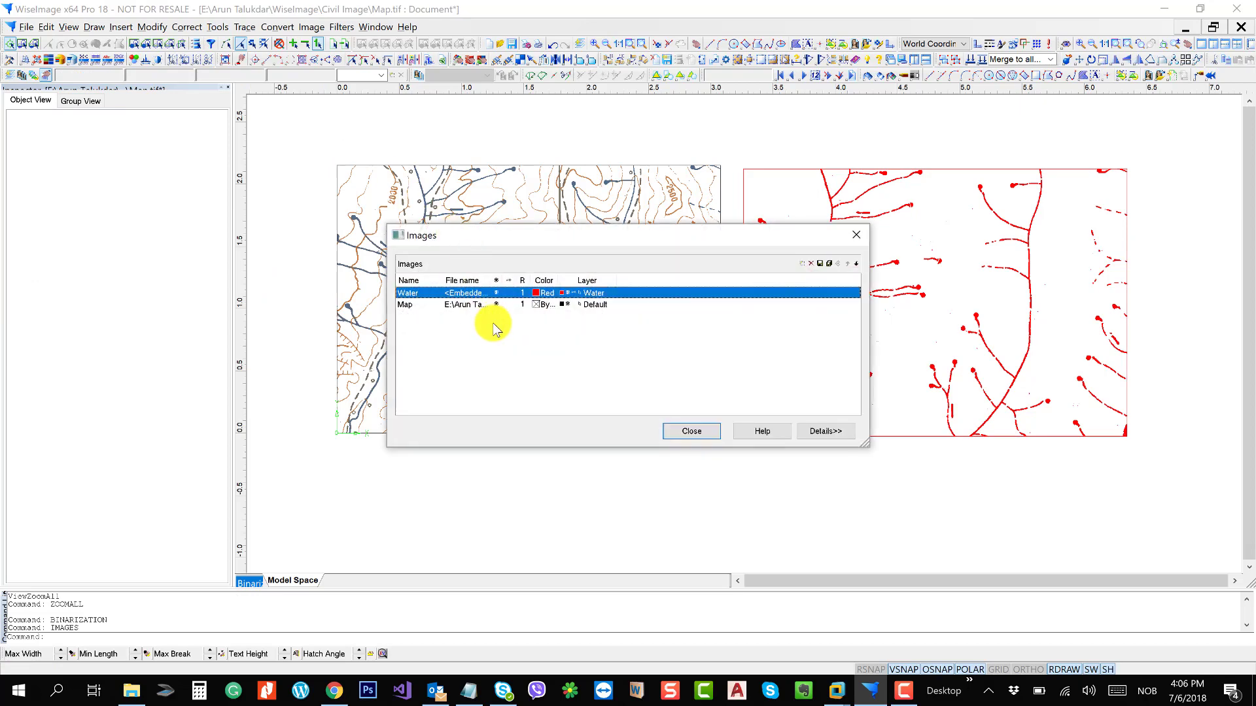
click(461, 307)
click(477, 293)
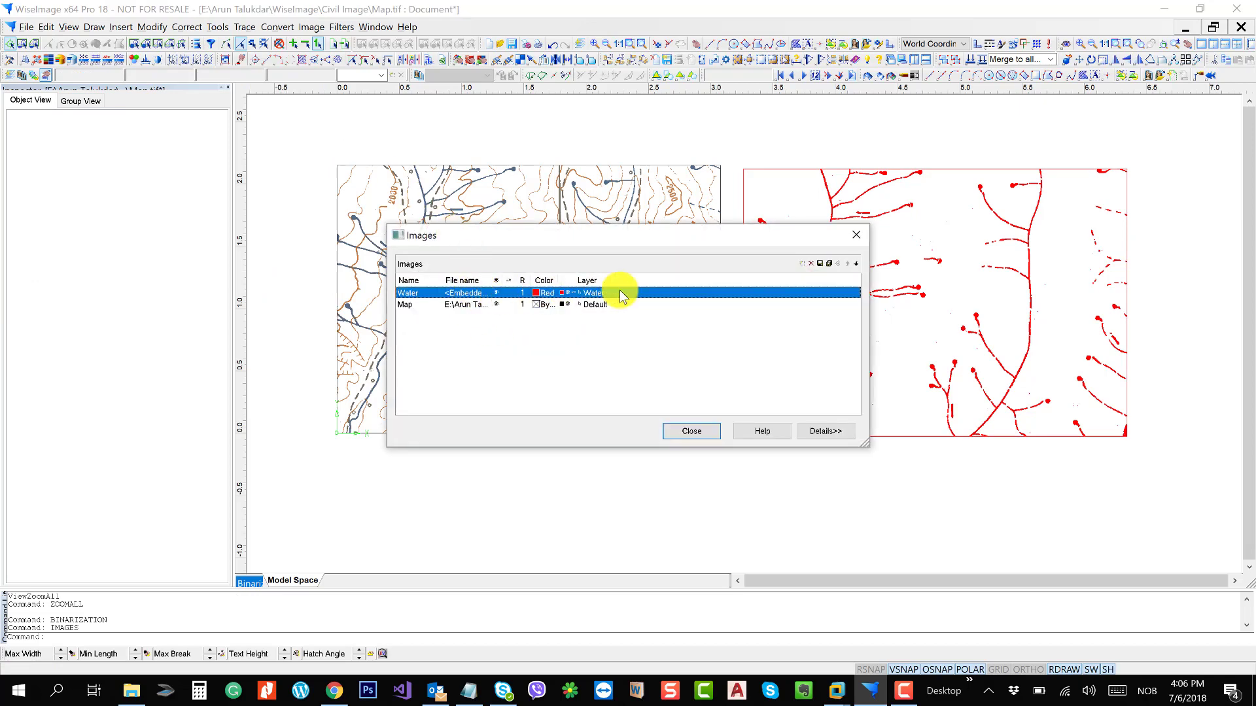
- Save the Water image as Water.tif in the WiseImage folder on drive E and close the image list
click(830, 265)
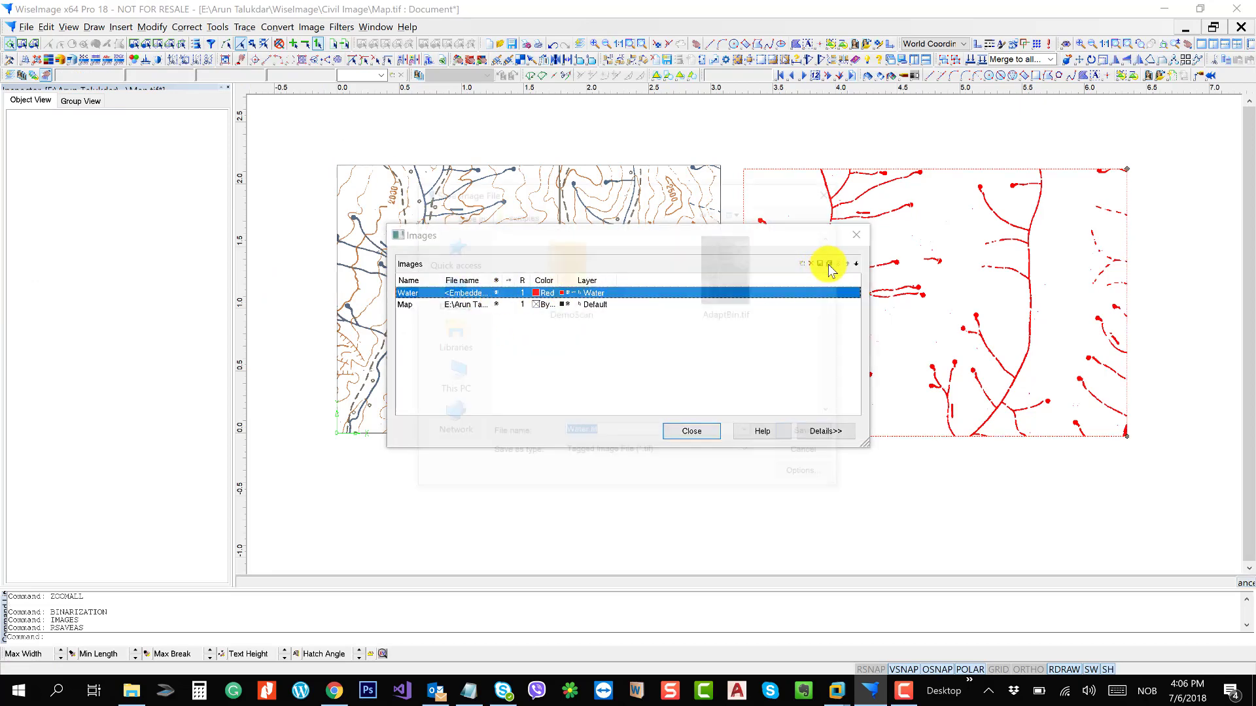
click(451, 376)
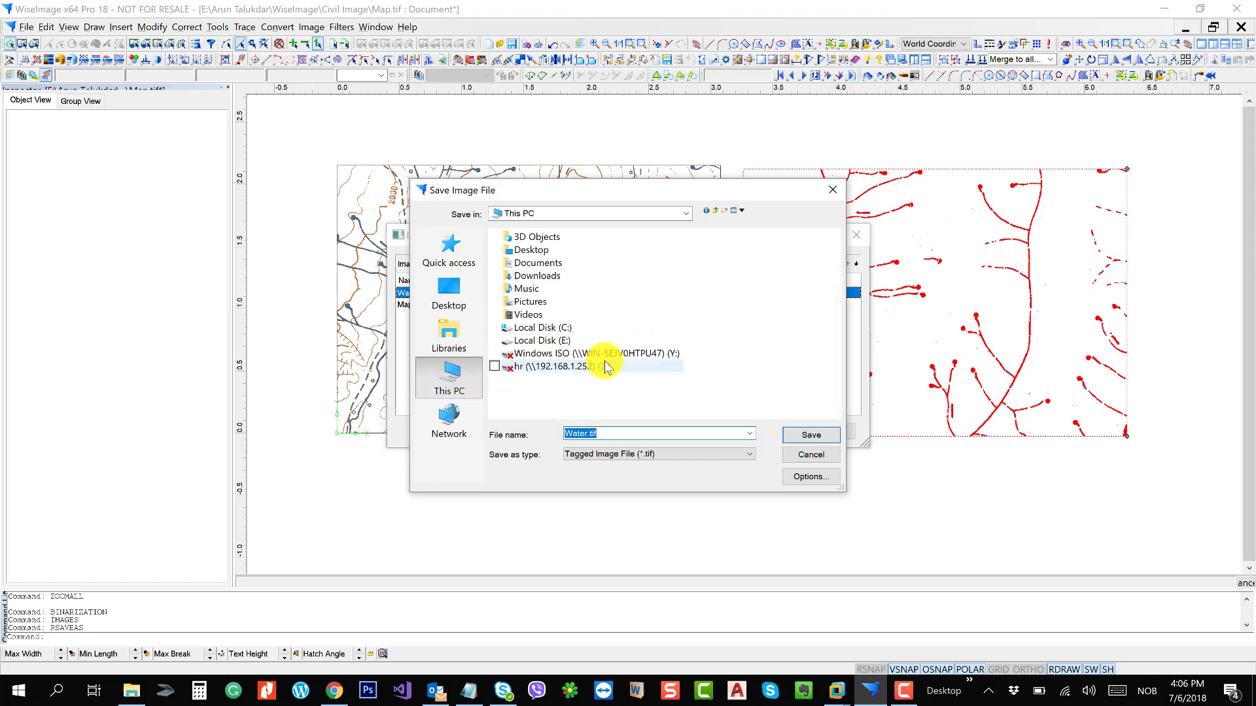
double_click(562, 341)
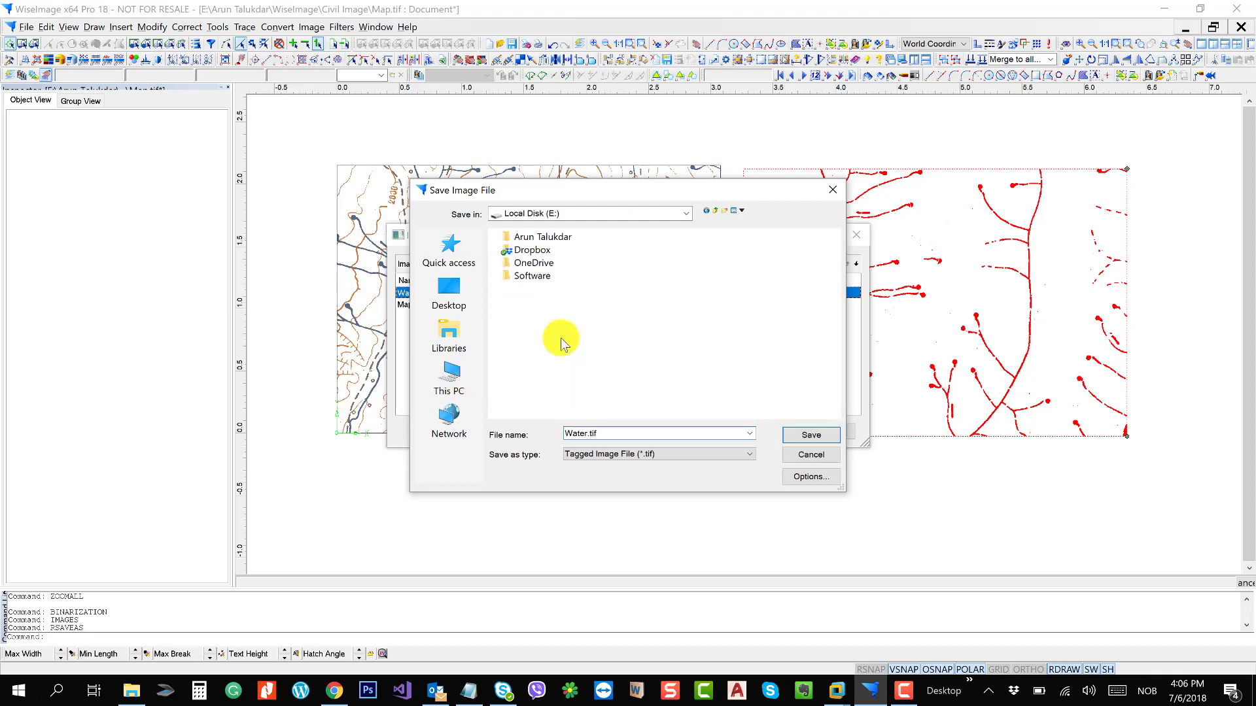
double_click(552, 238)
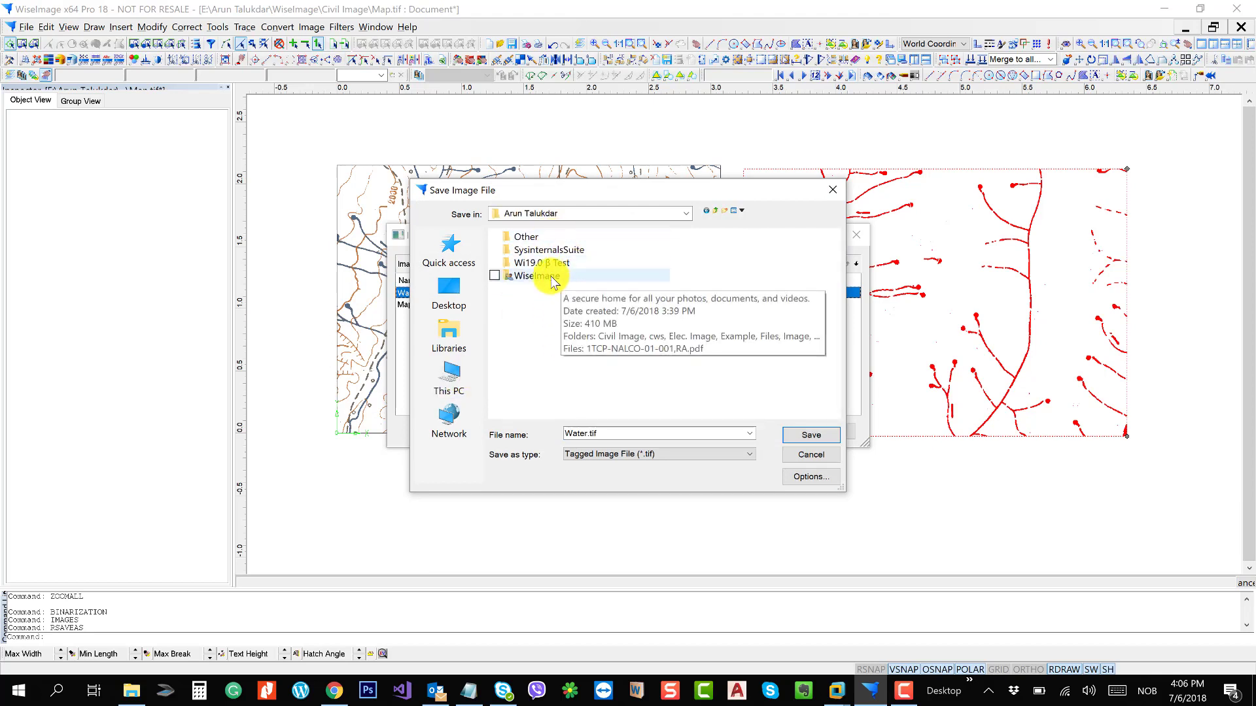
double_click(560, 280)
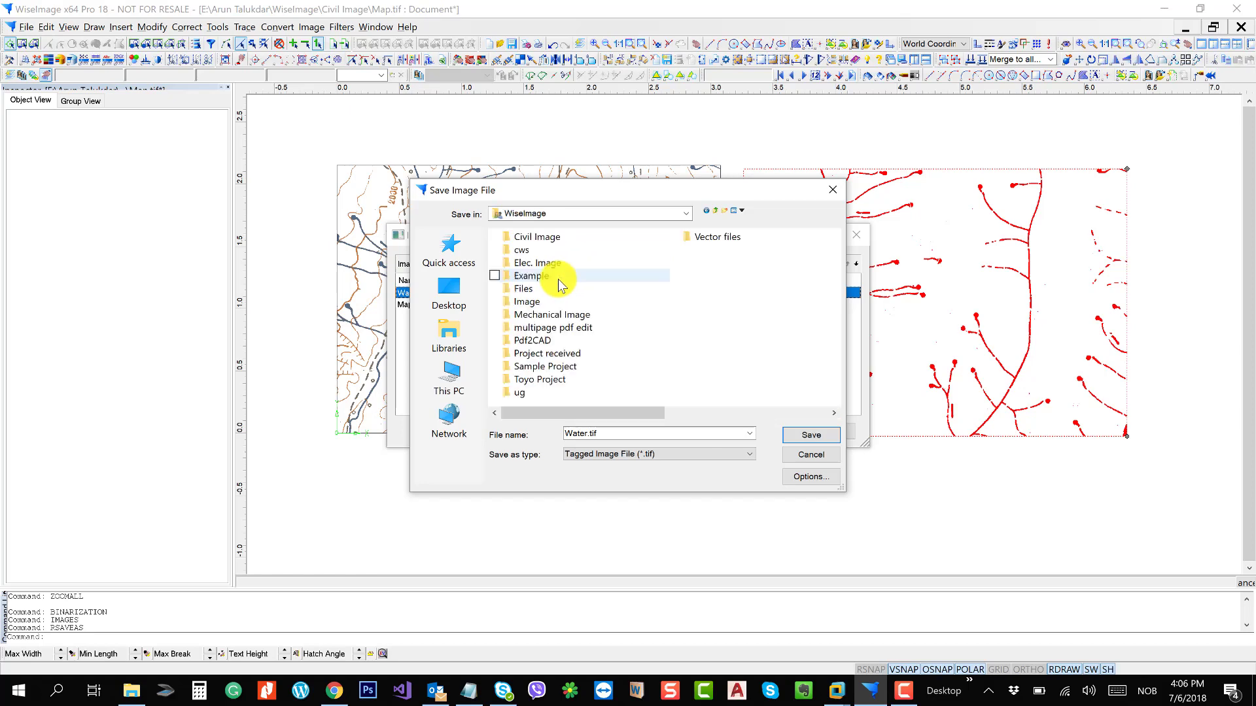
click(690, 454)
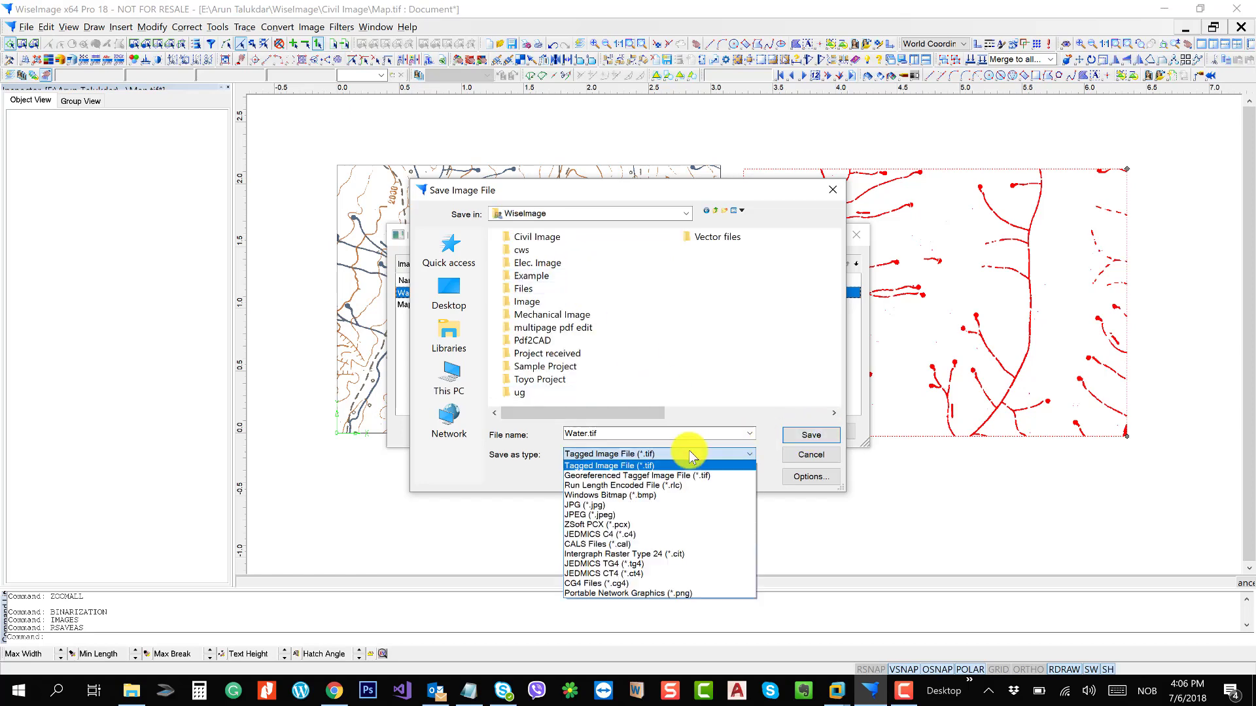
click(789, 371)
click(803, 438)
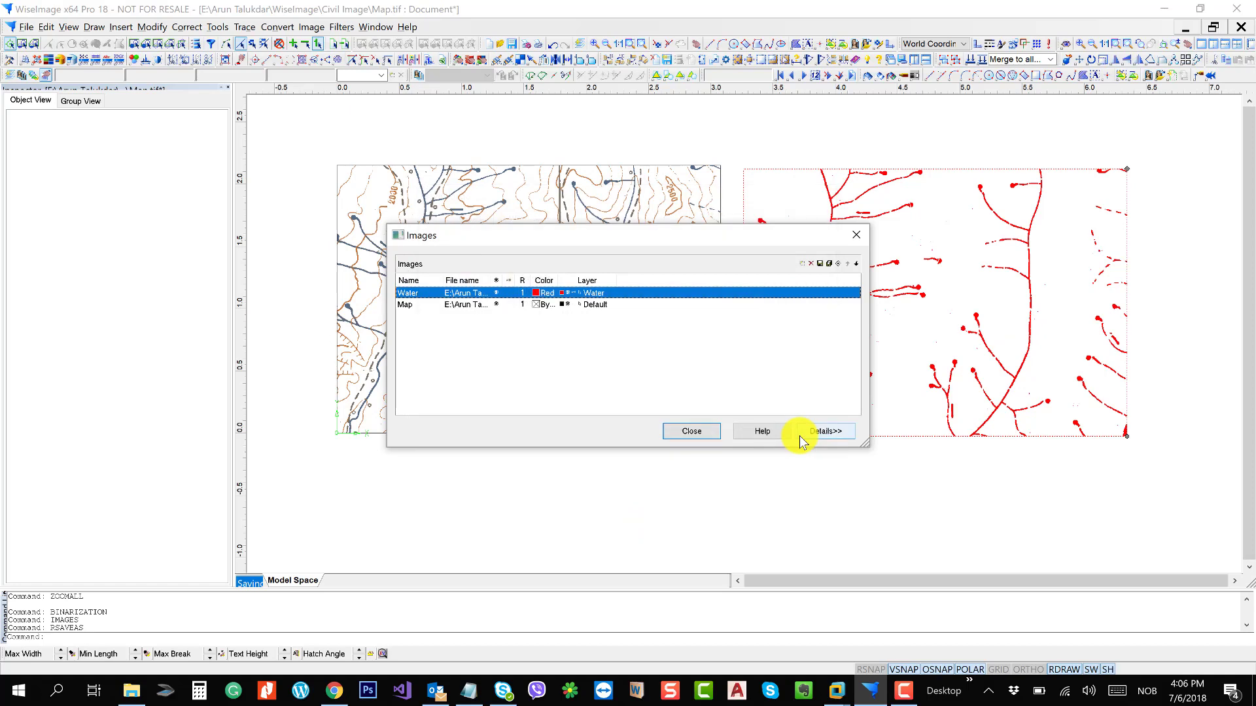
click(692, 431)
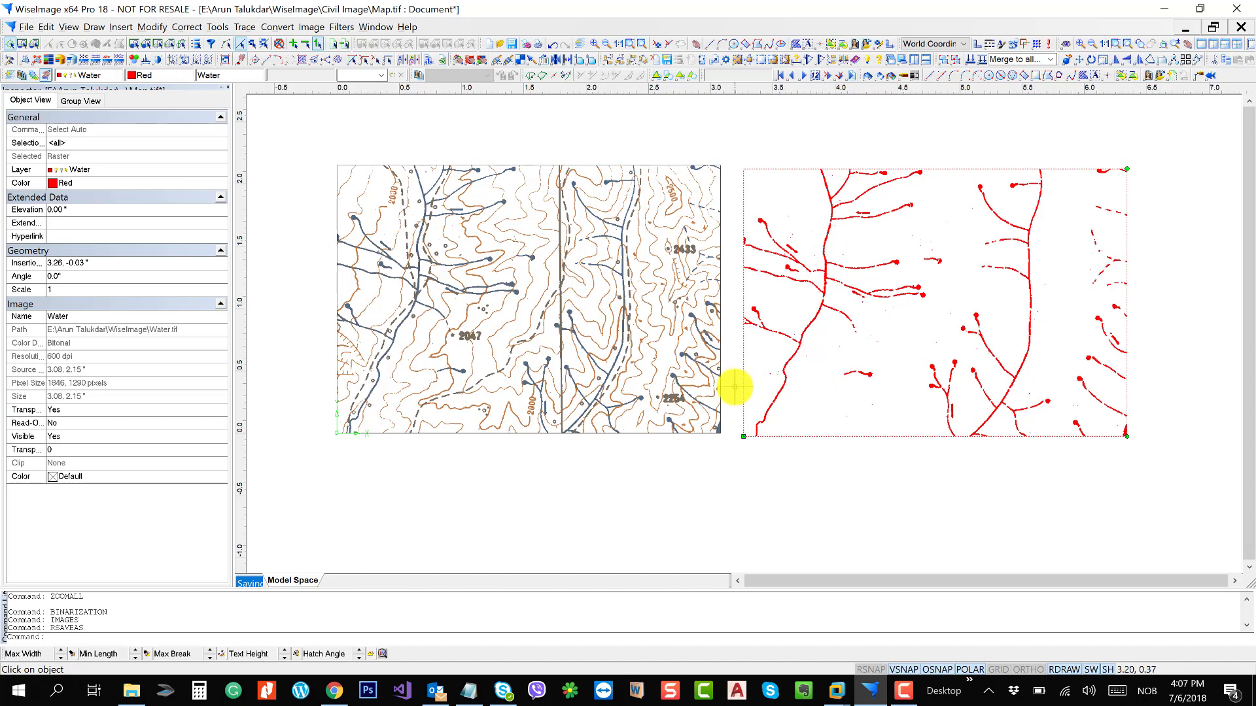
- Close the map document without saving changes and open the scanned drawing 1TCP-NALCO-01-001,RA.pdf
click(1240, 29)
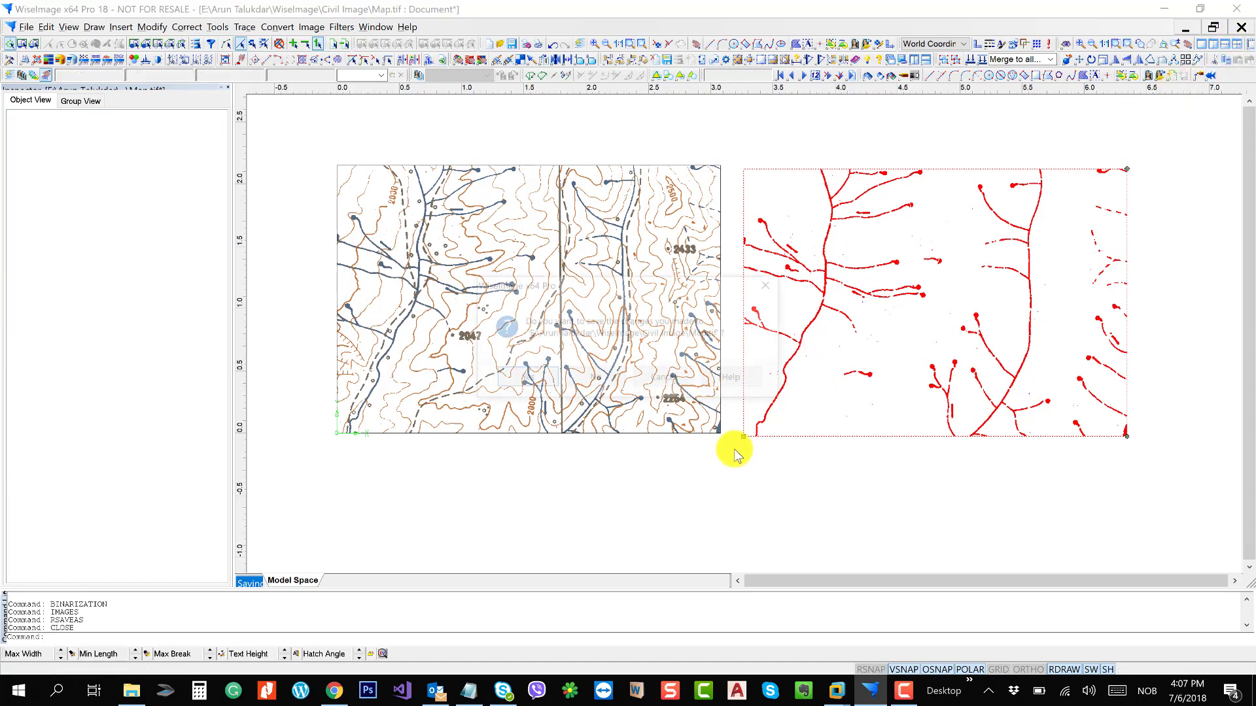
click(613, 379)
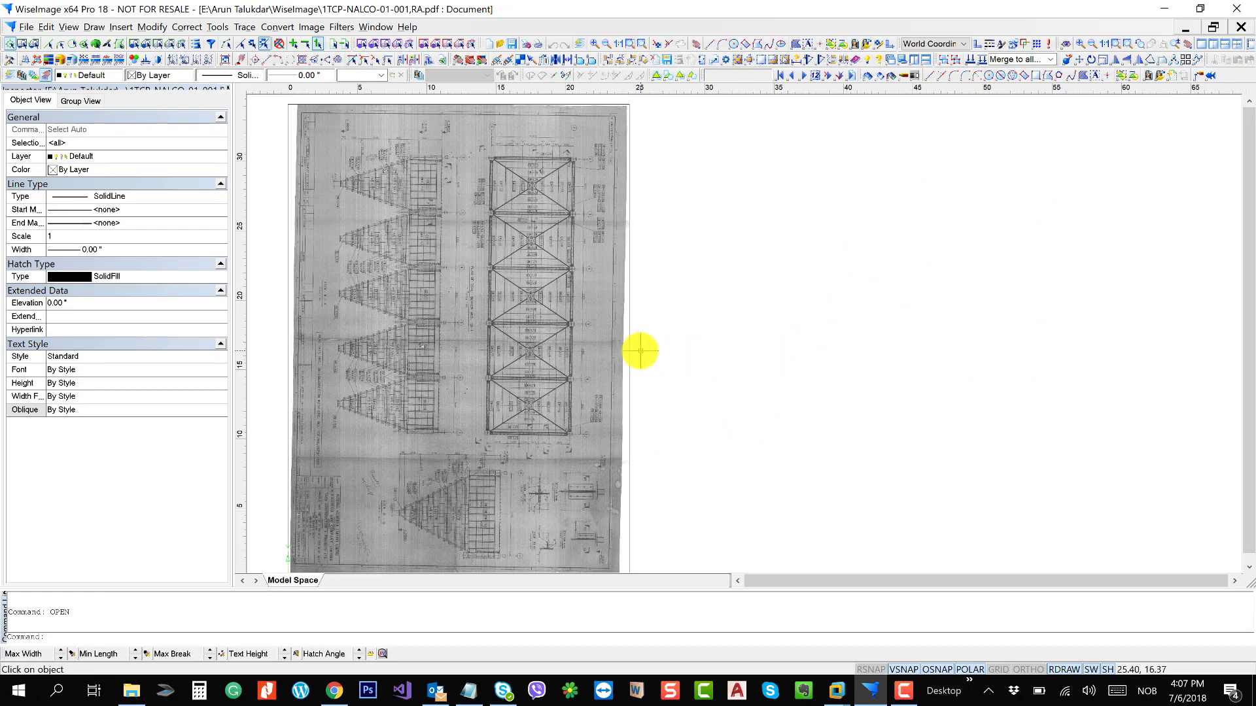
- Examine the scanned coal bunker drawing up close, checking the line work and background across its views and plan
drag(640, 350, 900, 337)
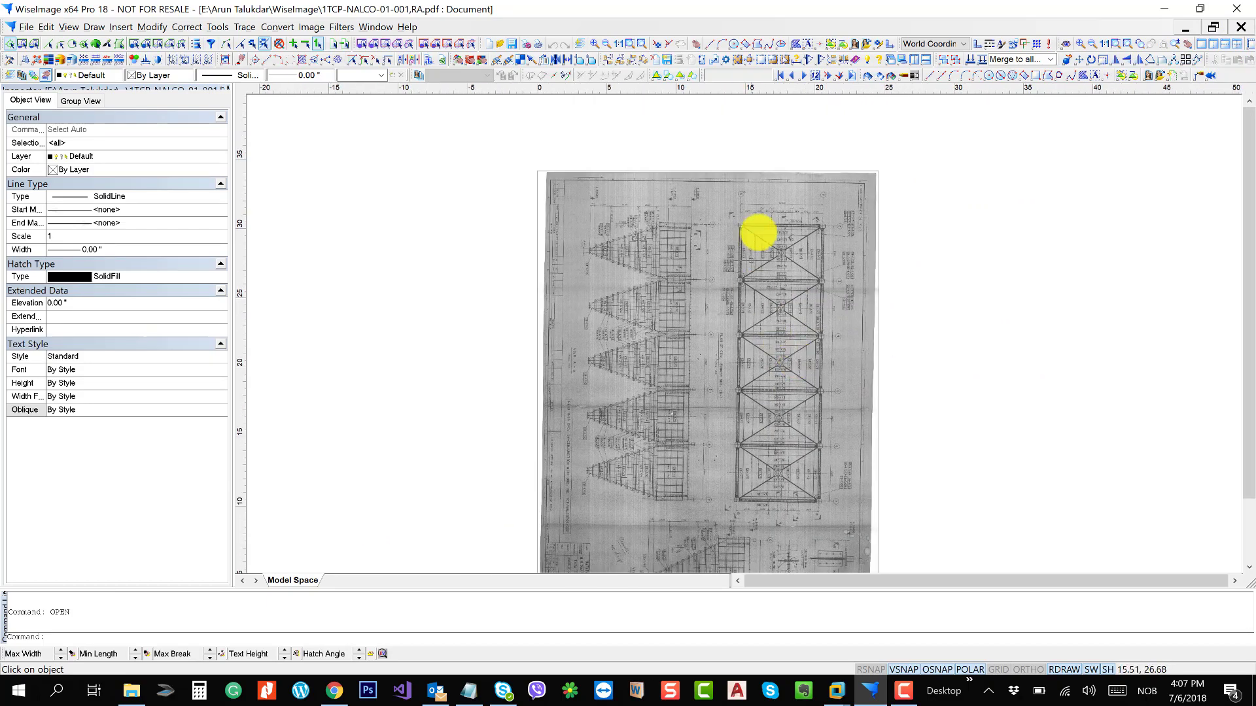
scroll(757, 244, up, 5)
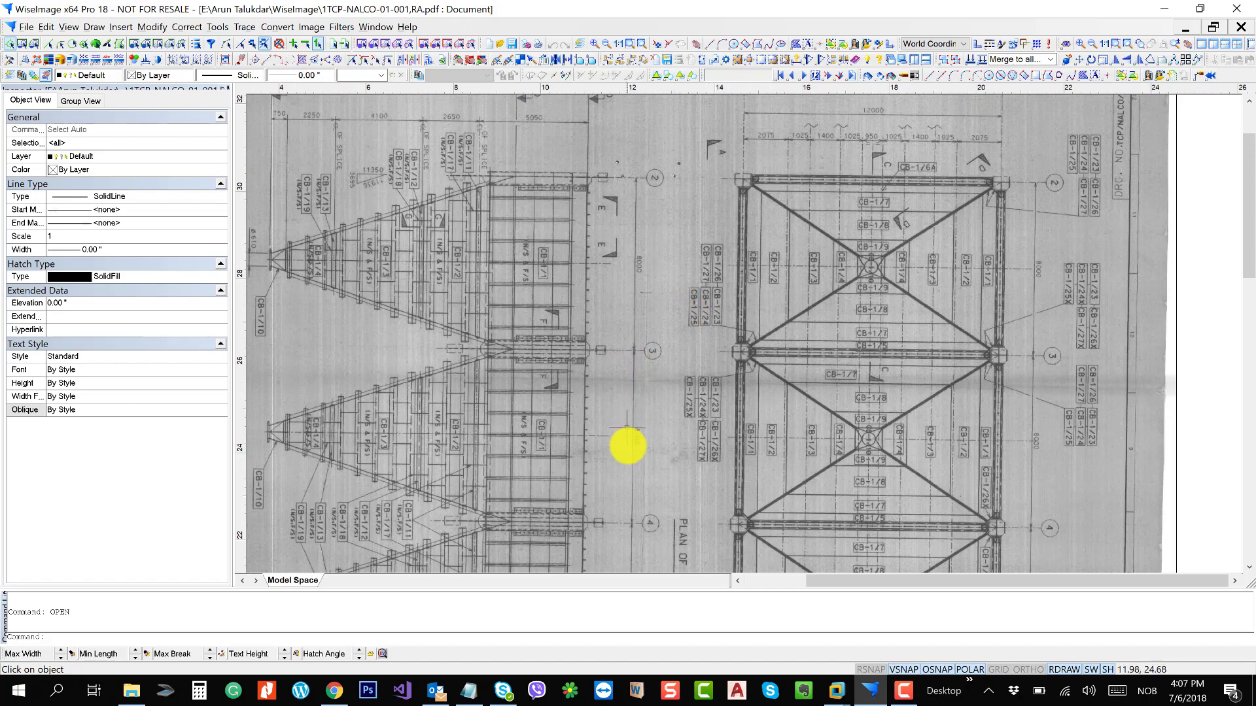
drag(707, 523, 743, 226)
drag(760, 465, 743, 282)
drag(743, 421, 724, 225)
mouse_move(725, 363)
mouse_down()
mouse_move(701, 272)
mouse_move(717, 196)
mouse_up()
drag(575, 283, 694, 371)
drag(602, 244, 577, 440)
mouse_move(590, 267)
mouse_down()
mouse_move(545, 452)
mouse_move(563, 415)
mouse_up()
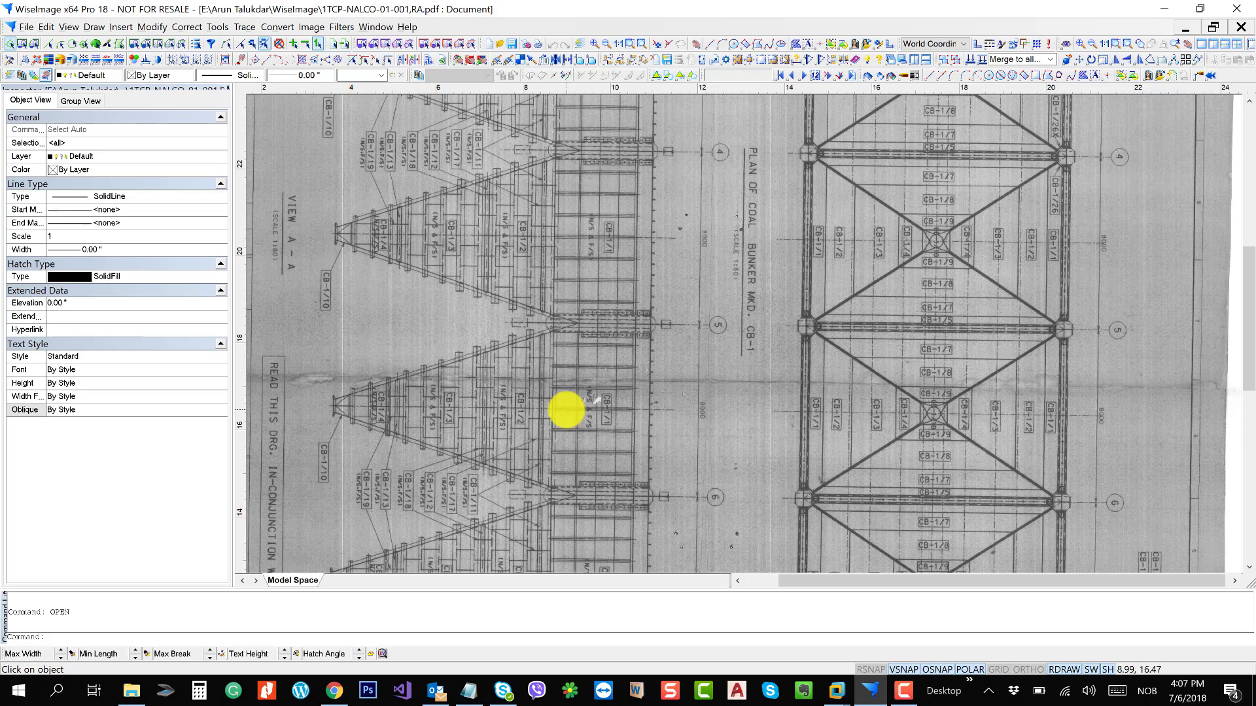
- Apply Gamma Correction with a gamma of 0.60 on the Master channel to the scanned drawing and close the dialog
click(311, 27)
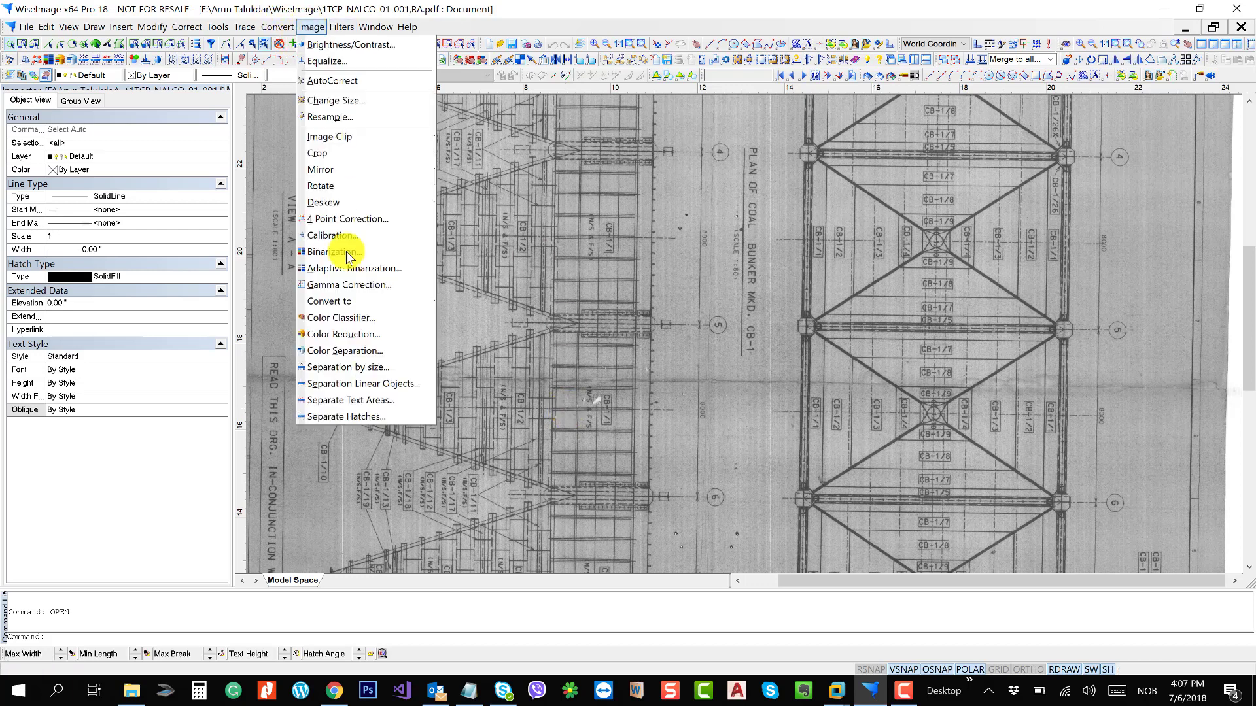
click(373, 286)
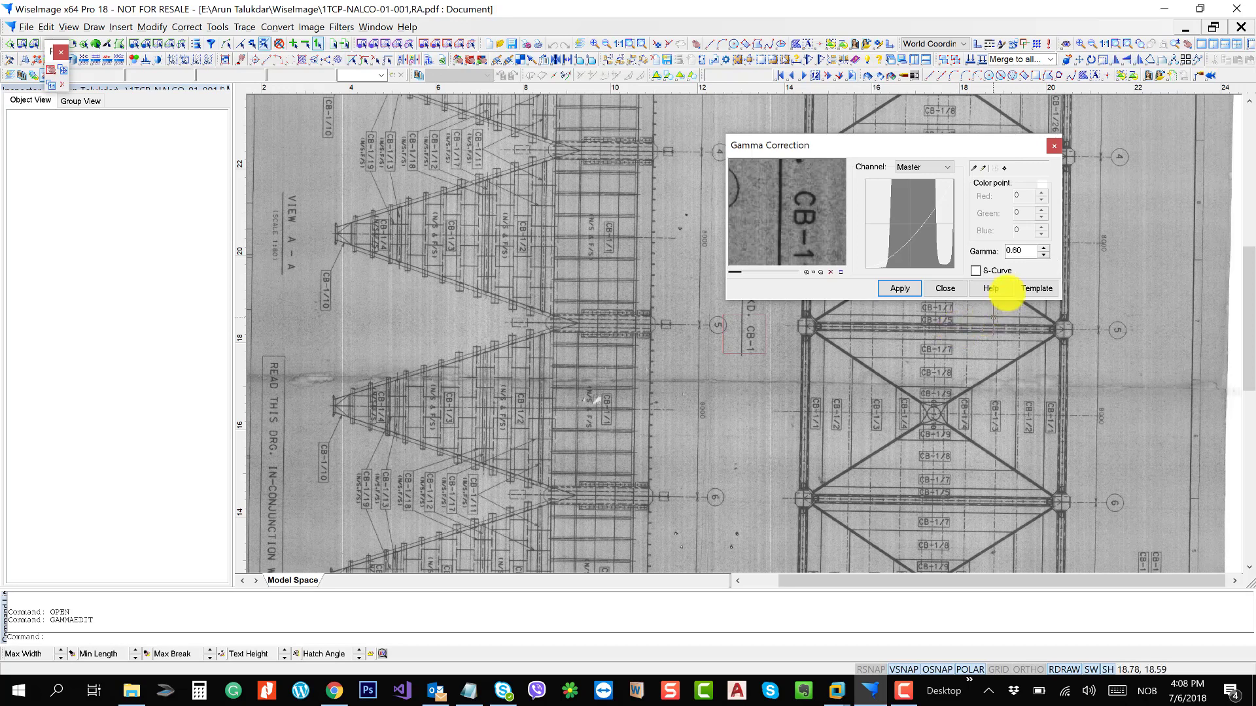
mouse_move(833, 238)
mouse_down()
mouse_move(810, 199)
mouse_move(832, 255)
mouse_up()
click(898, 291)
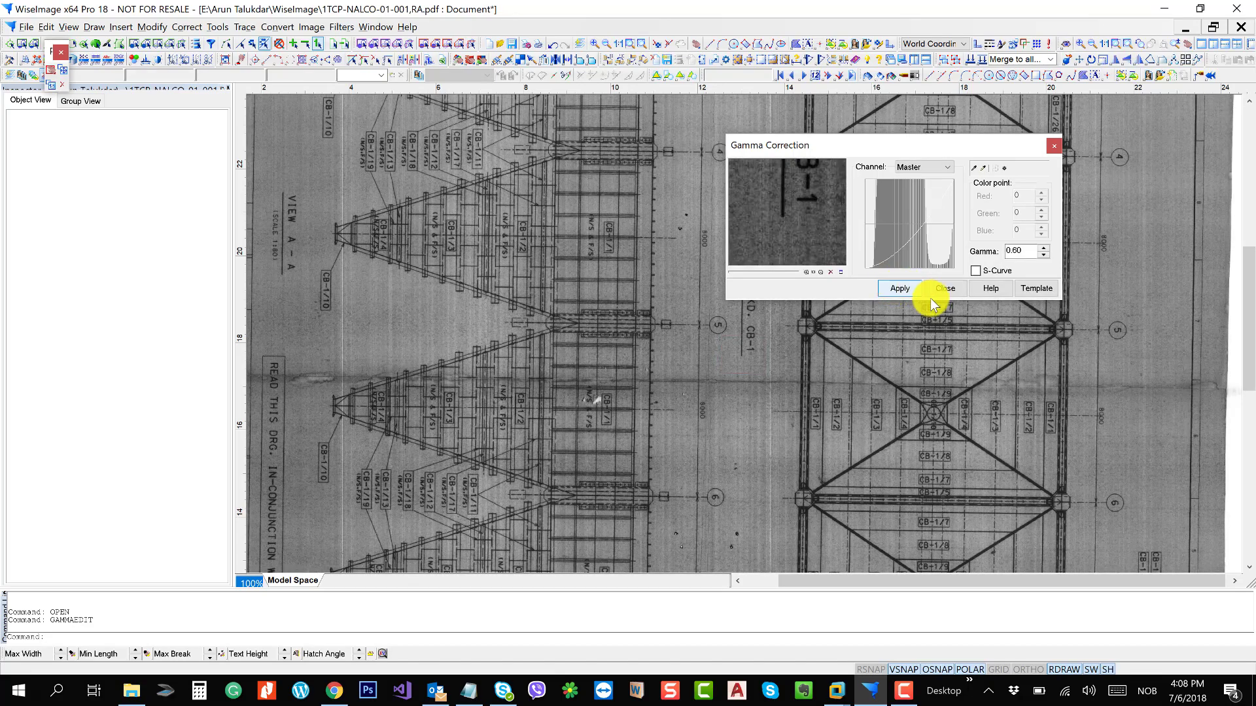
click(939, 289)
- Examine line contrast and background across the gamma-corrected coal bunker drawing
scroll(635, 274, up, 5)
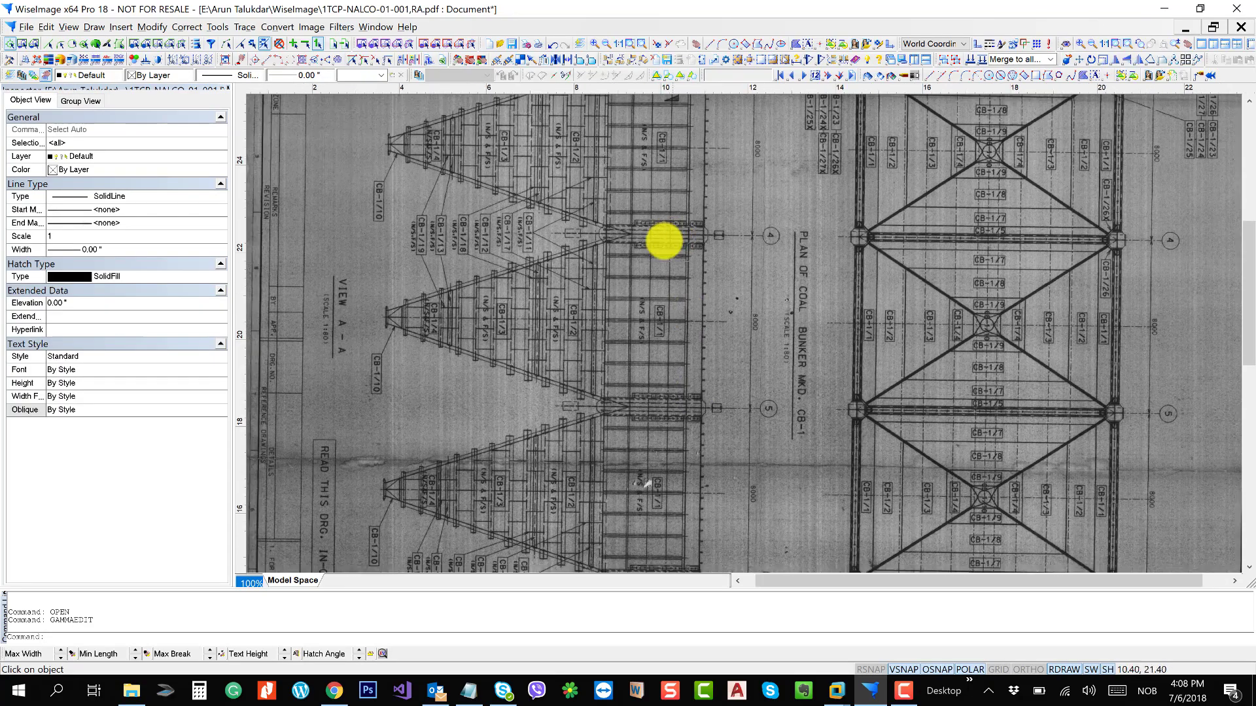
scroll(680, 210, up, 4)
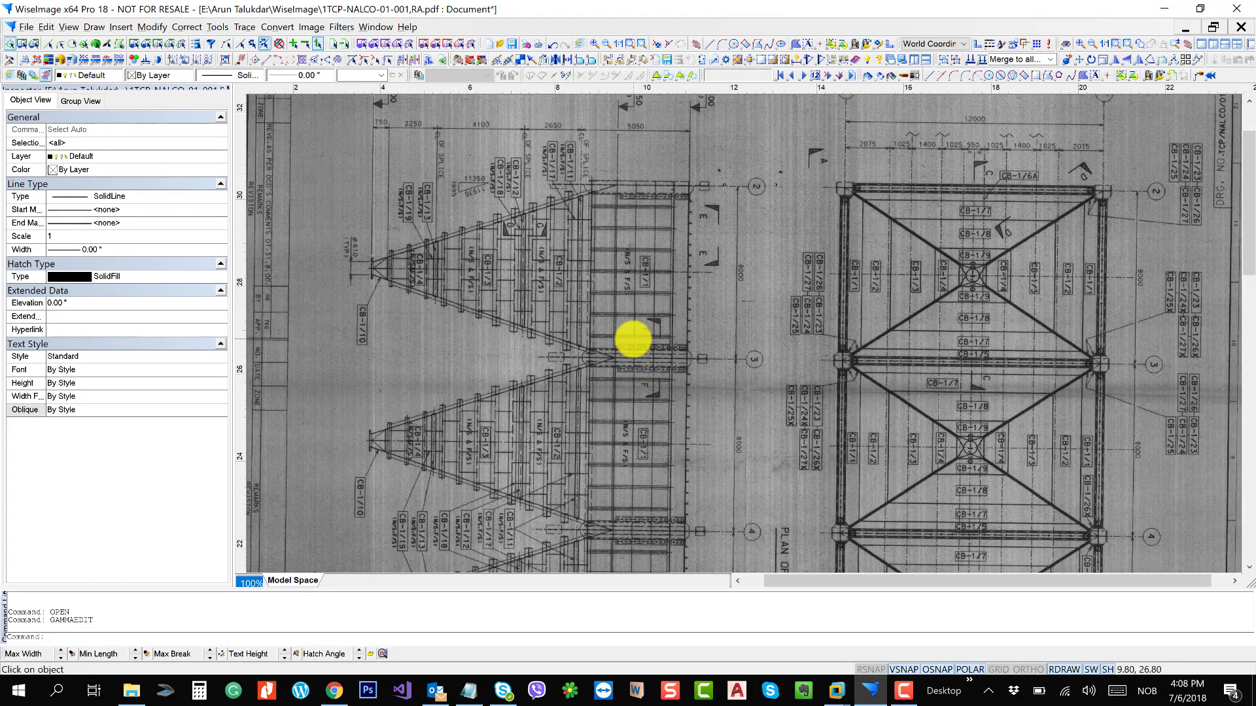
scroll(813, 359, down, 6)
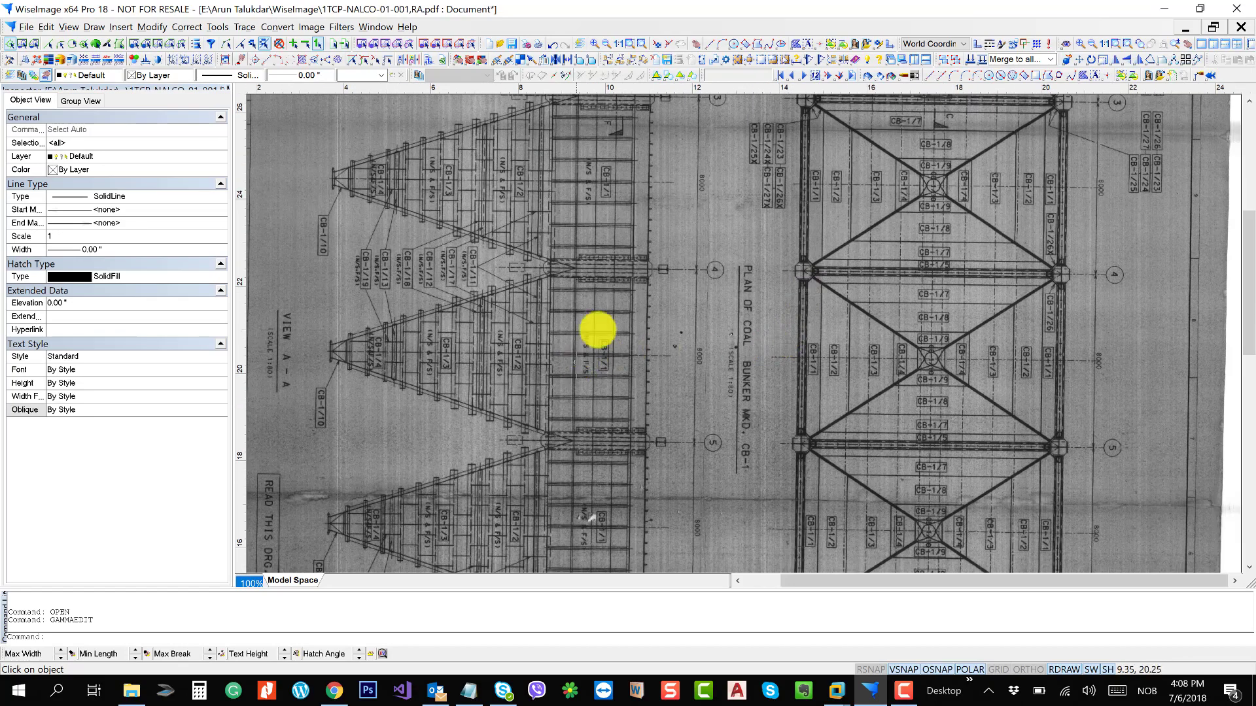
scroll(597, 330, down, 10)
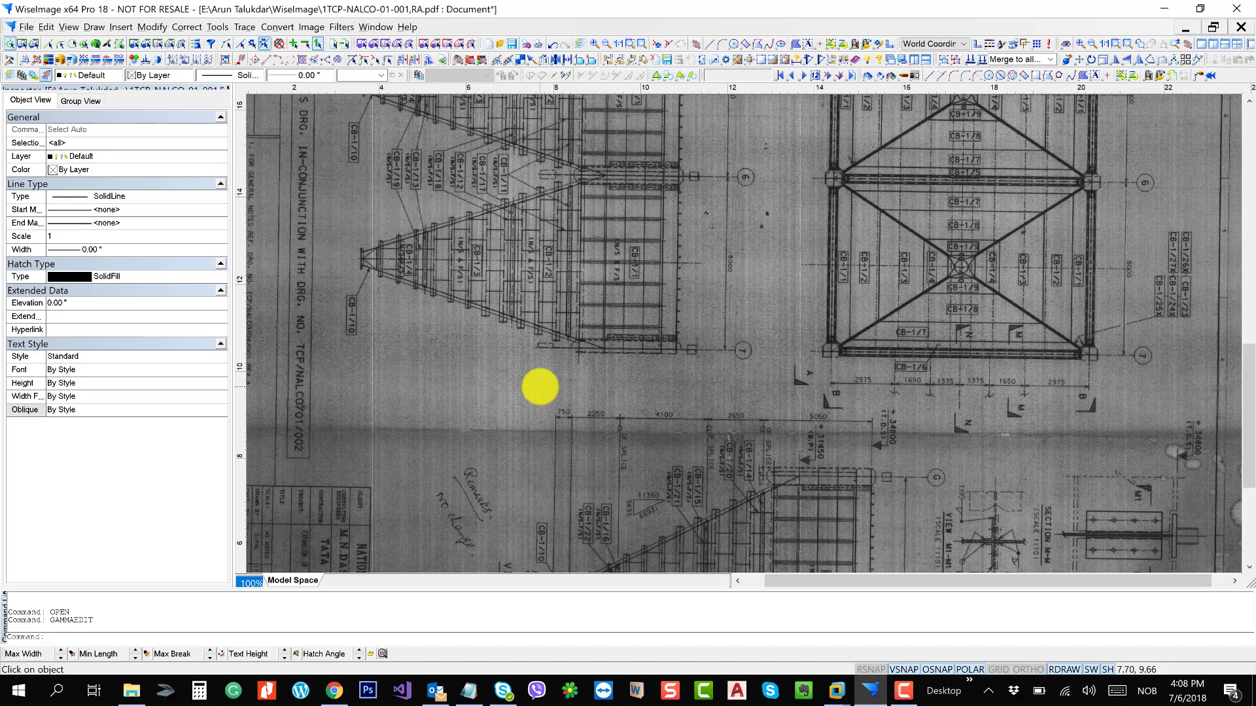
- Start Adaptive Binarization on the gray coal bunker drawing, turn off smoothing and set the radius to 10, checking the preview
scroll(575, 412, up, 4)
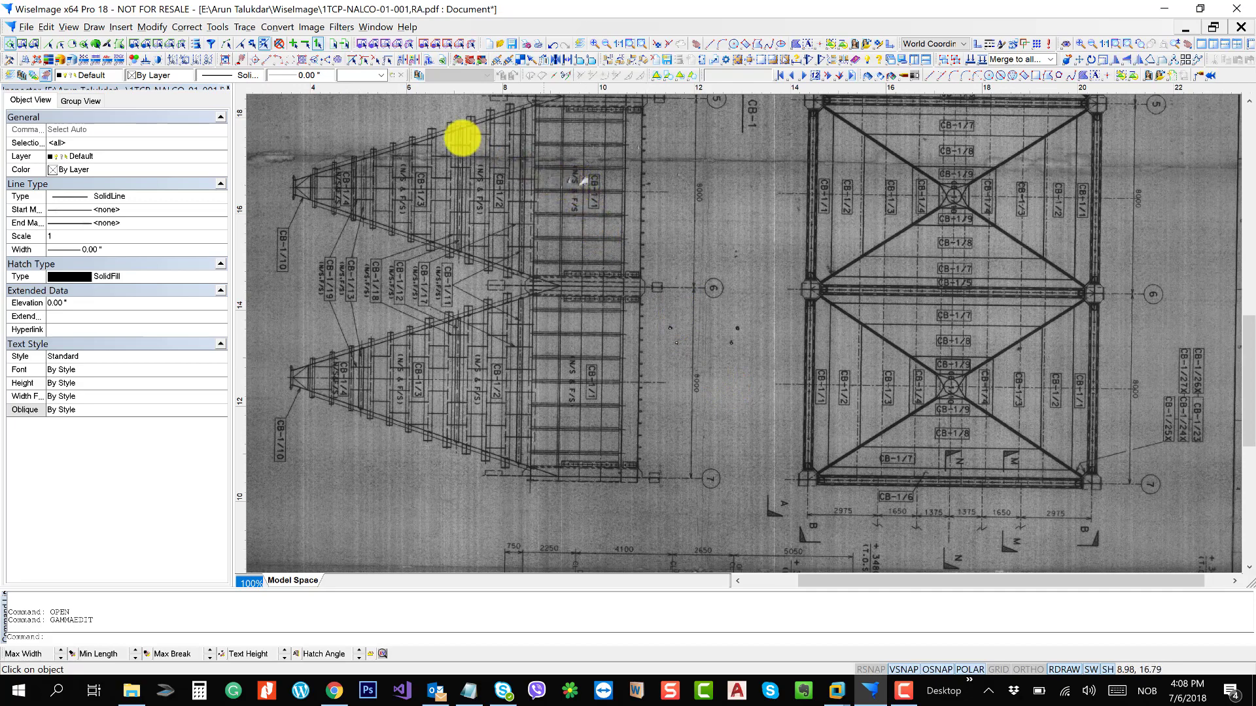
click(341, 29)
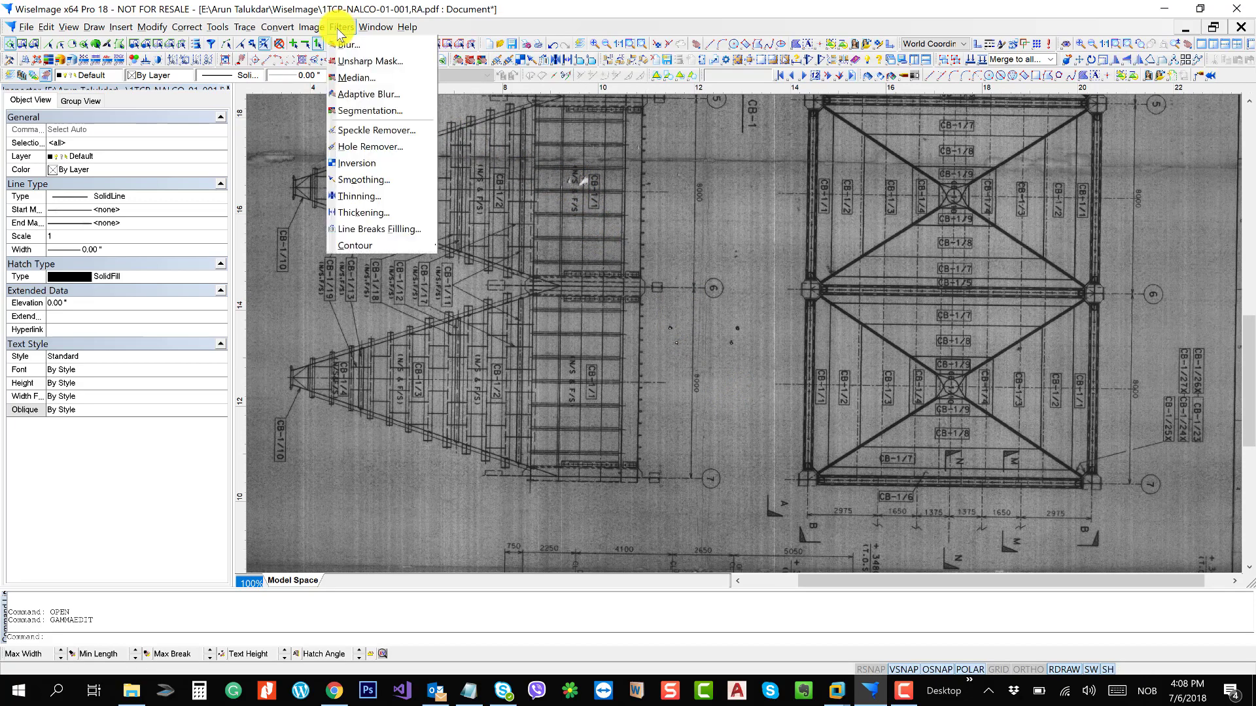
mouse_move(311, 27)
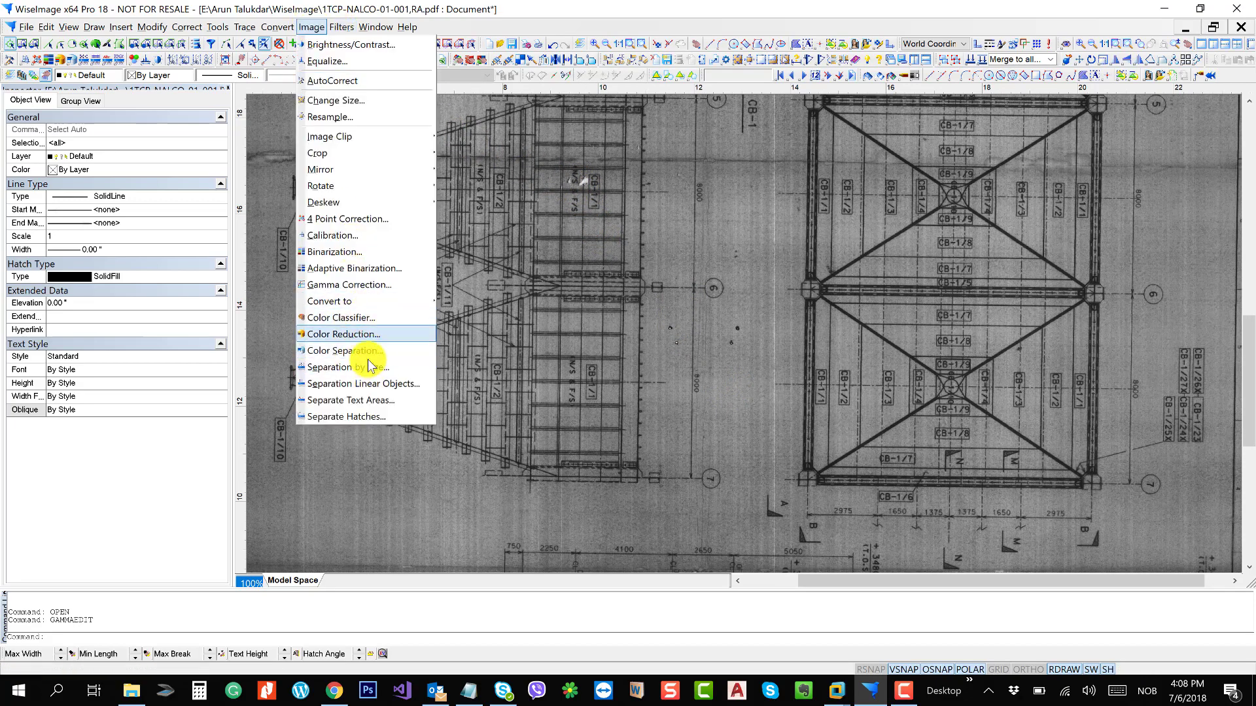
click(442, 273)
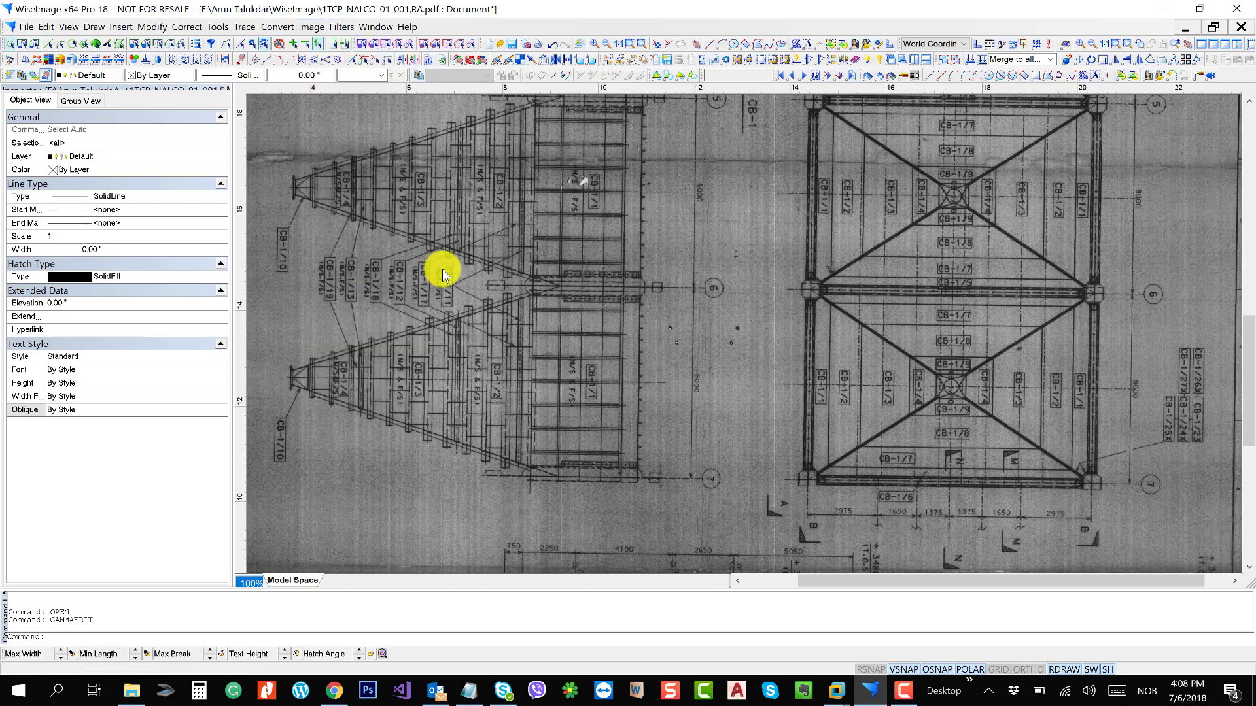
drag(771, 293, 752, 246)
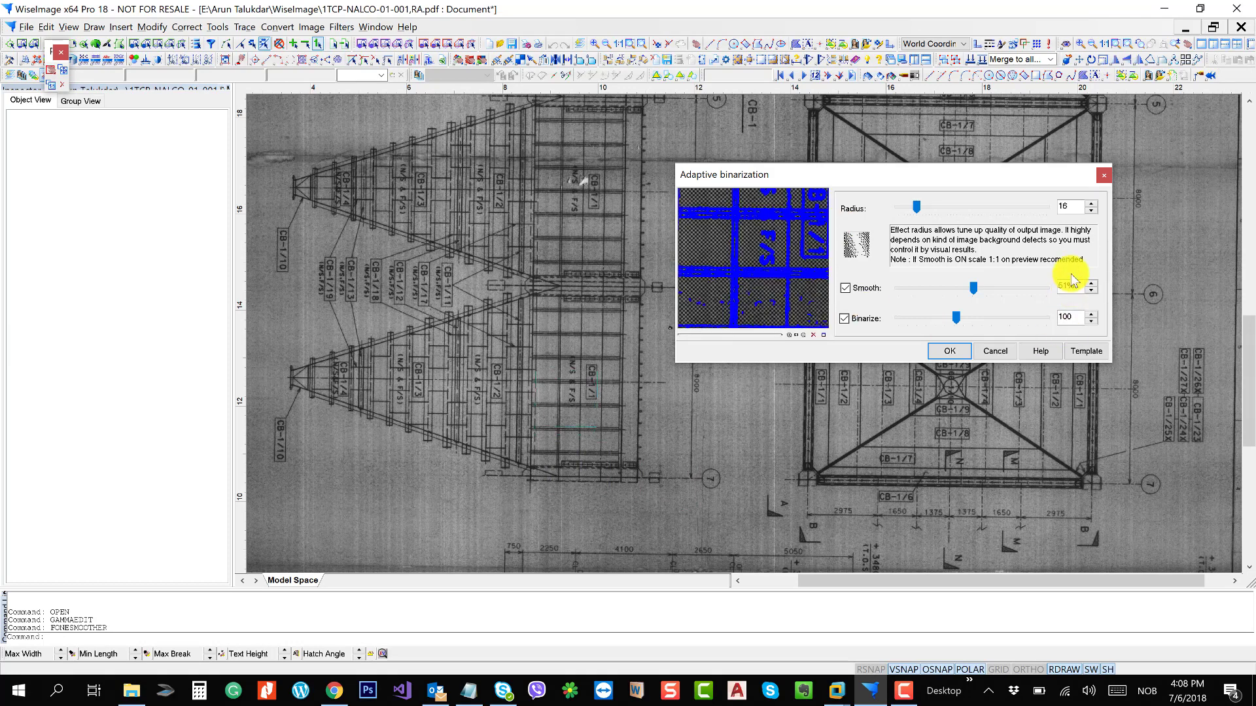
click(848, 289)
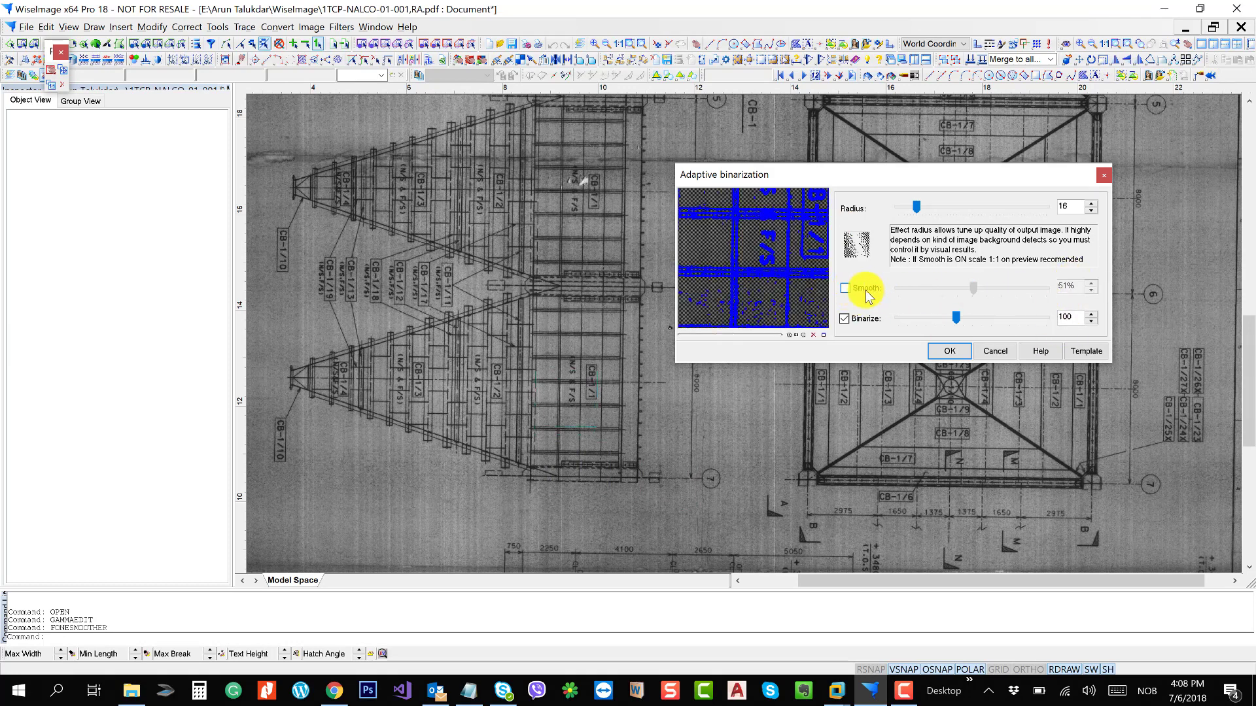
drag(794, 272, 777, 229)
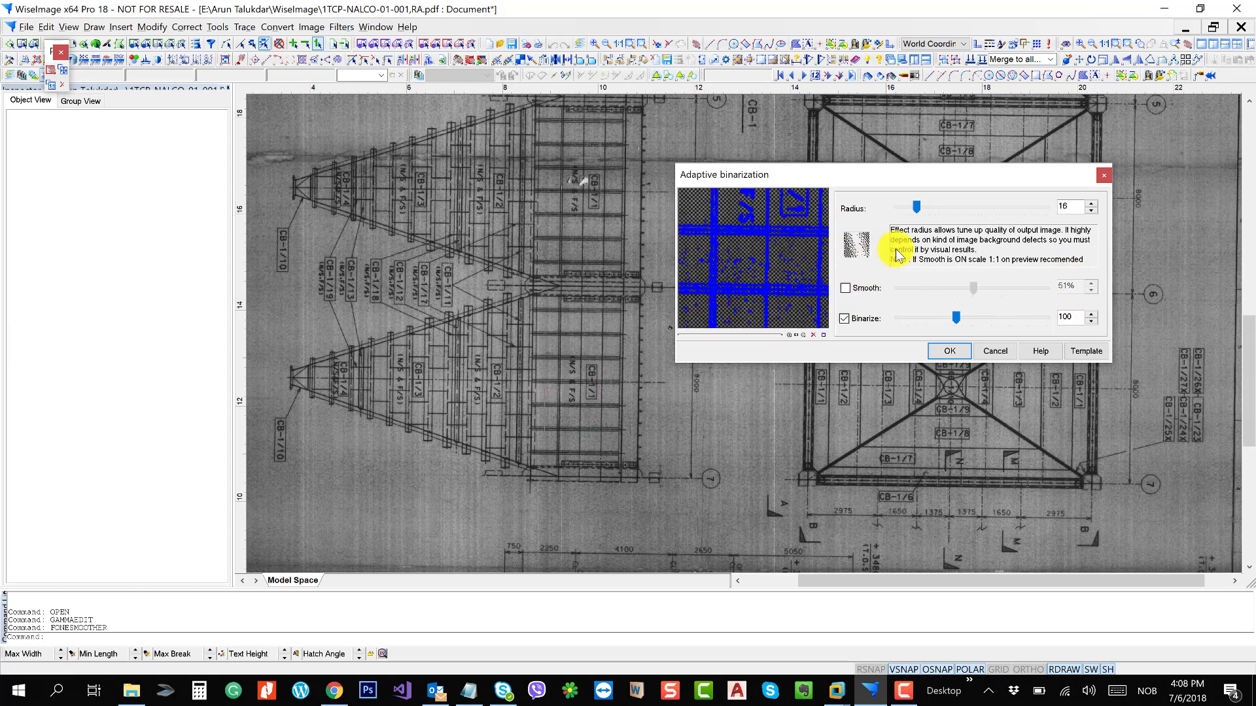
double_click(1069, 205)
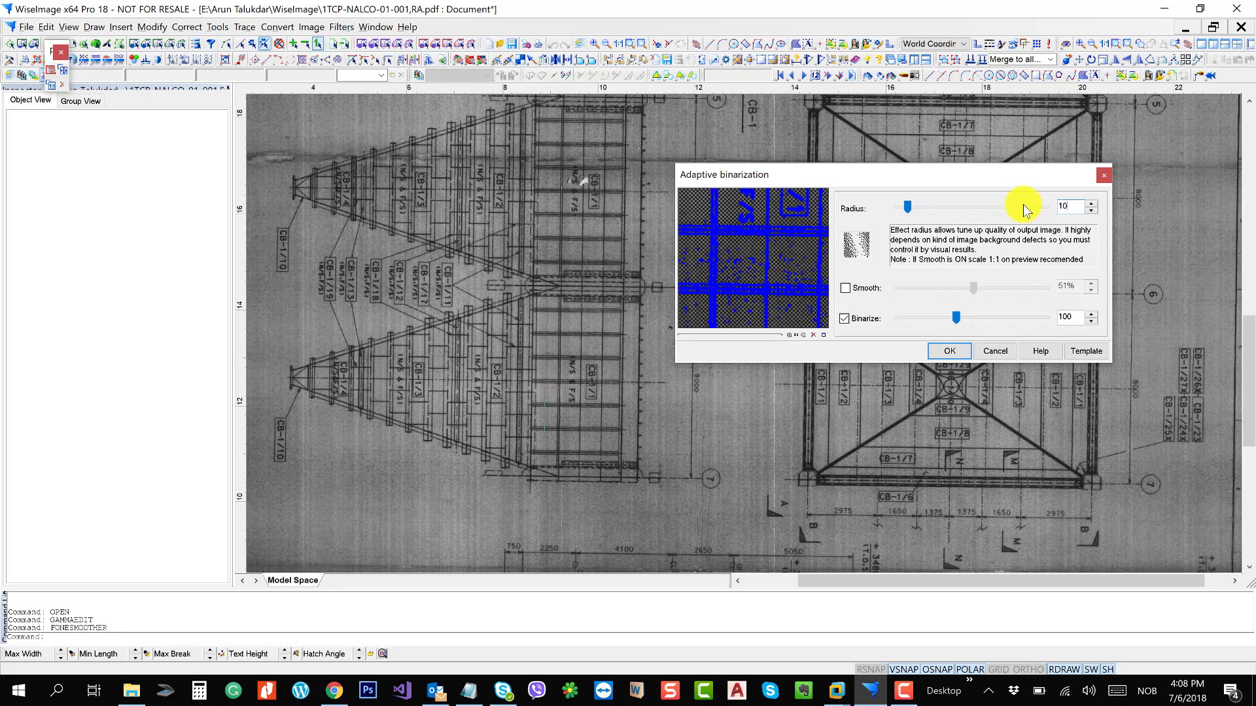
drag(769, 274, 765, 229)
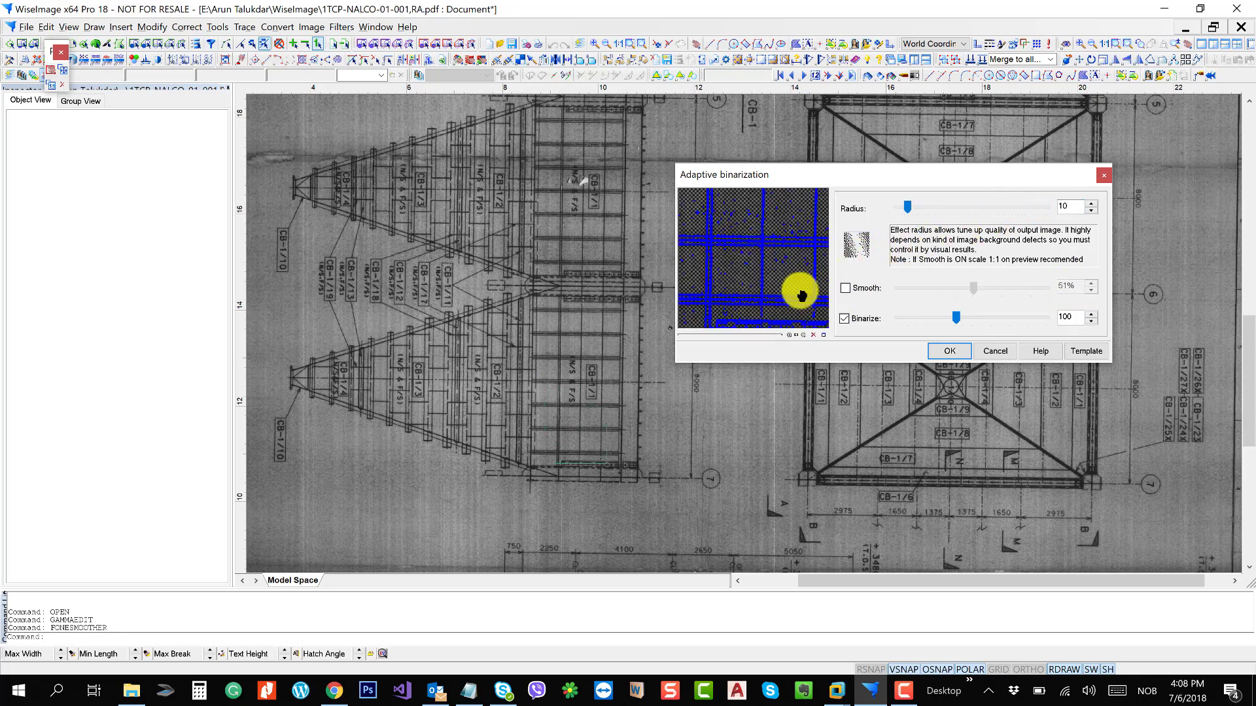
drag(795, 297, 767, 225)
- Set the Binarize threshold to 95, check several areas in the preview and apply the adaptive binarization
drag(1086, 316, 1001, 316)
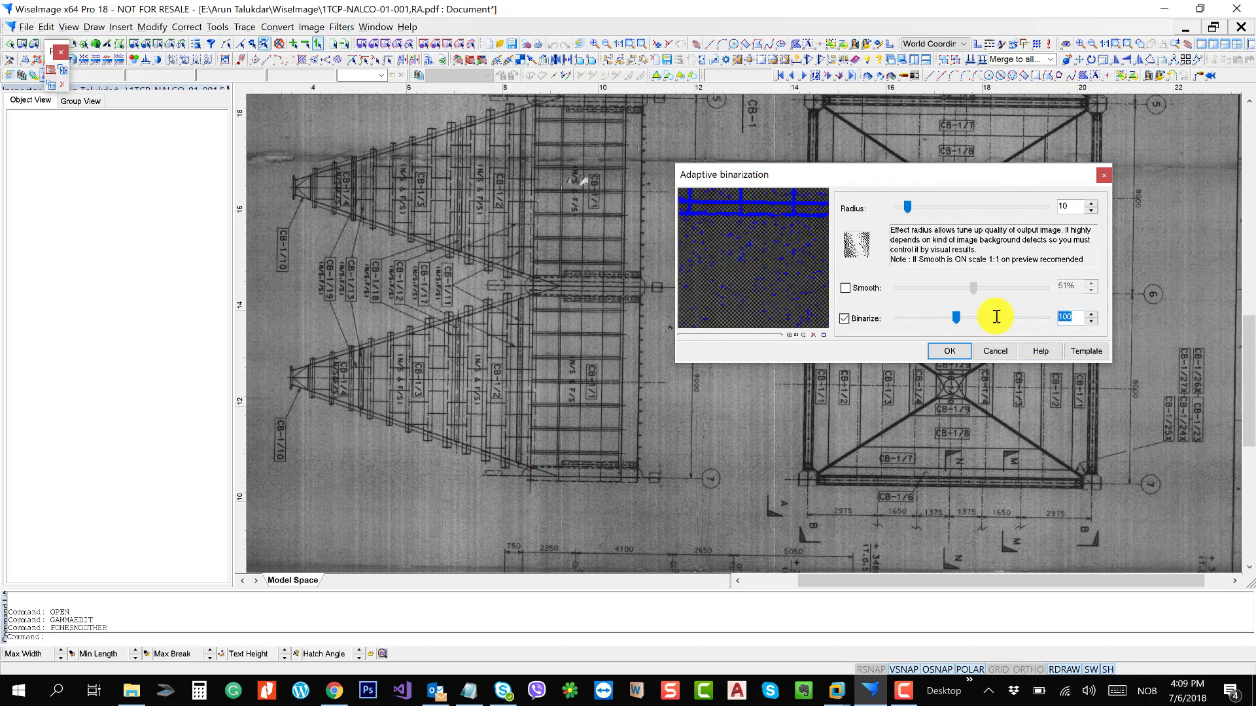
drag(791, 264, 760, 314)
drag(754, 253, 752, 264)
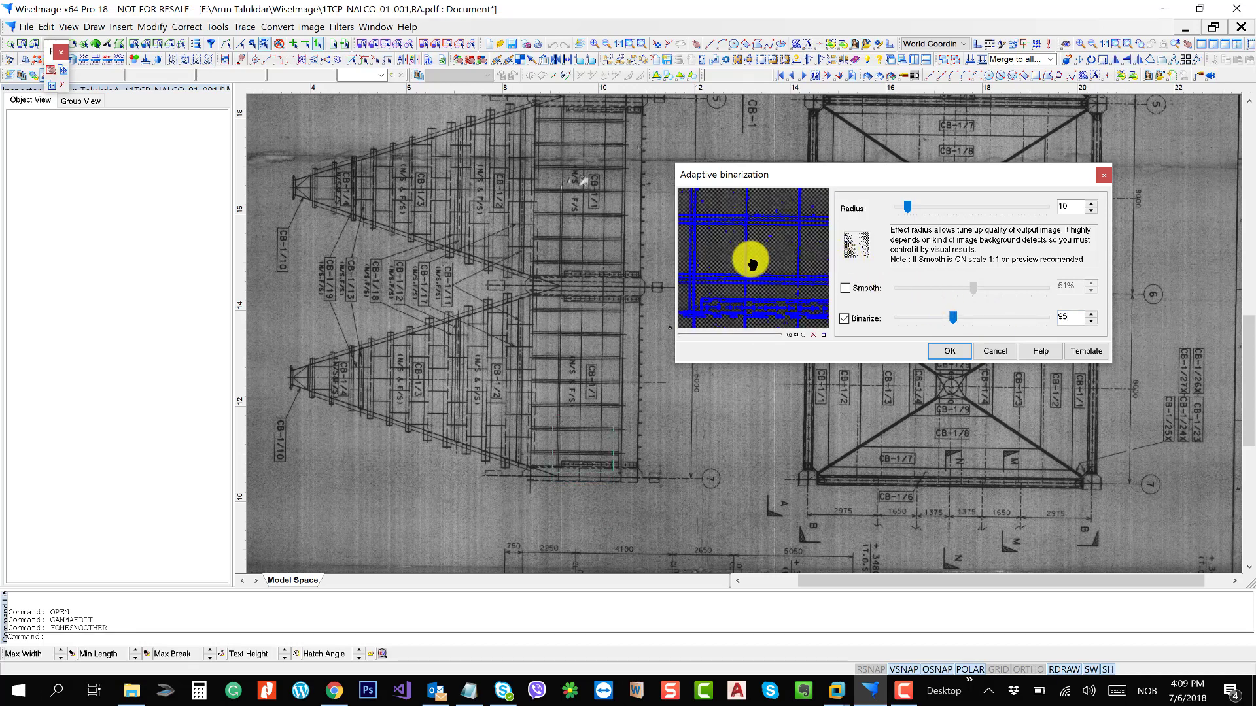
click(956, 353)
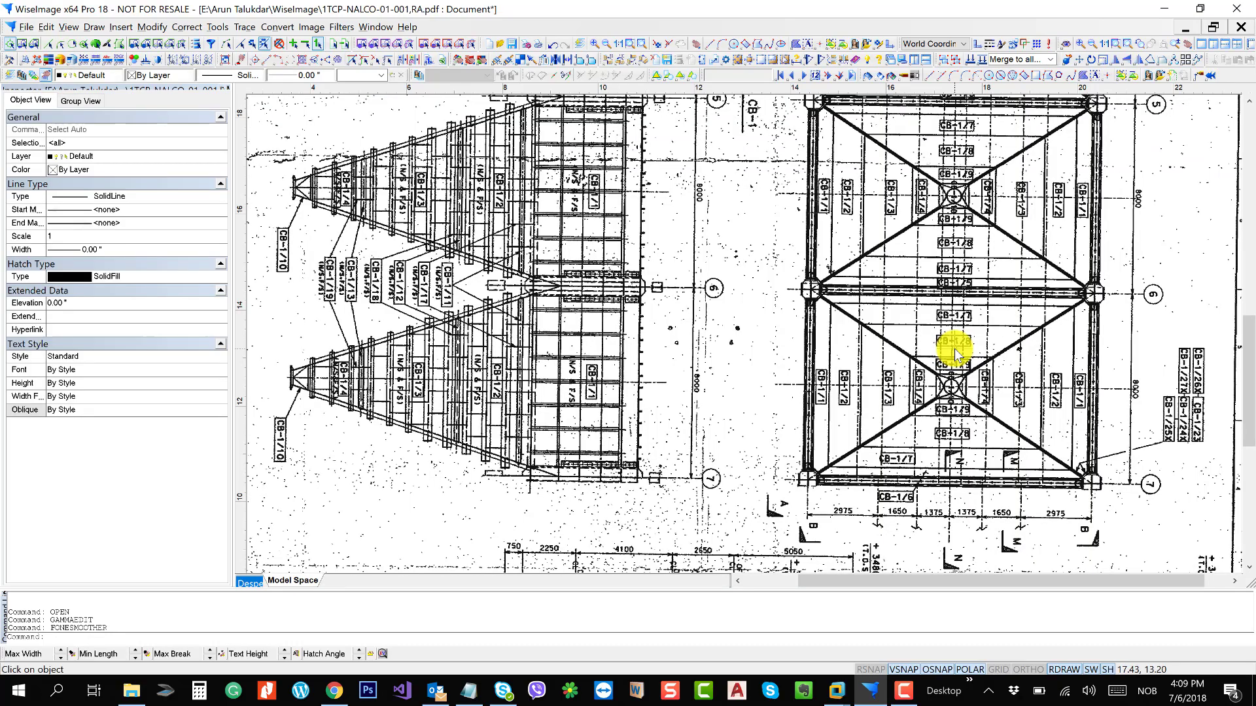
- Review the binarized coal bunker drawing and rotate the image 90° clockwise
scroll(752, 345, down, 2)
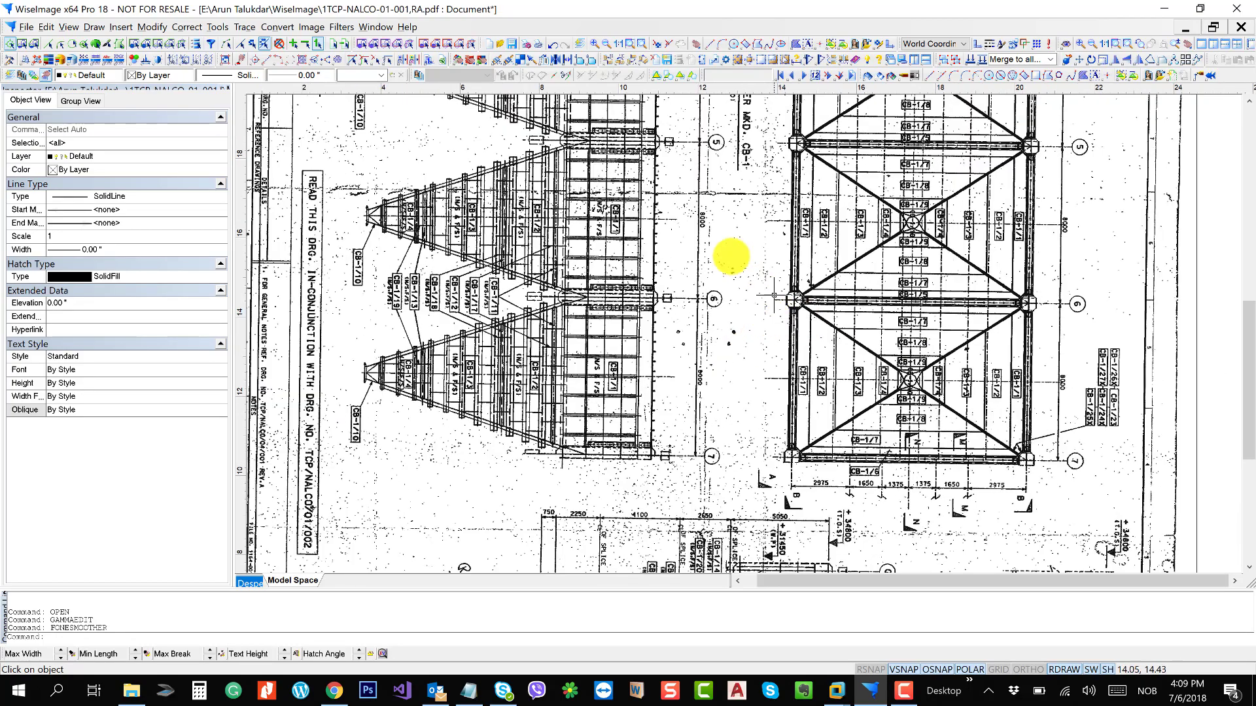
drag(657, 216, 645, 346)
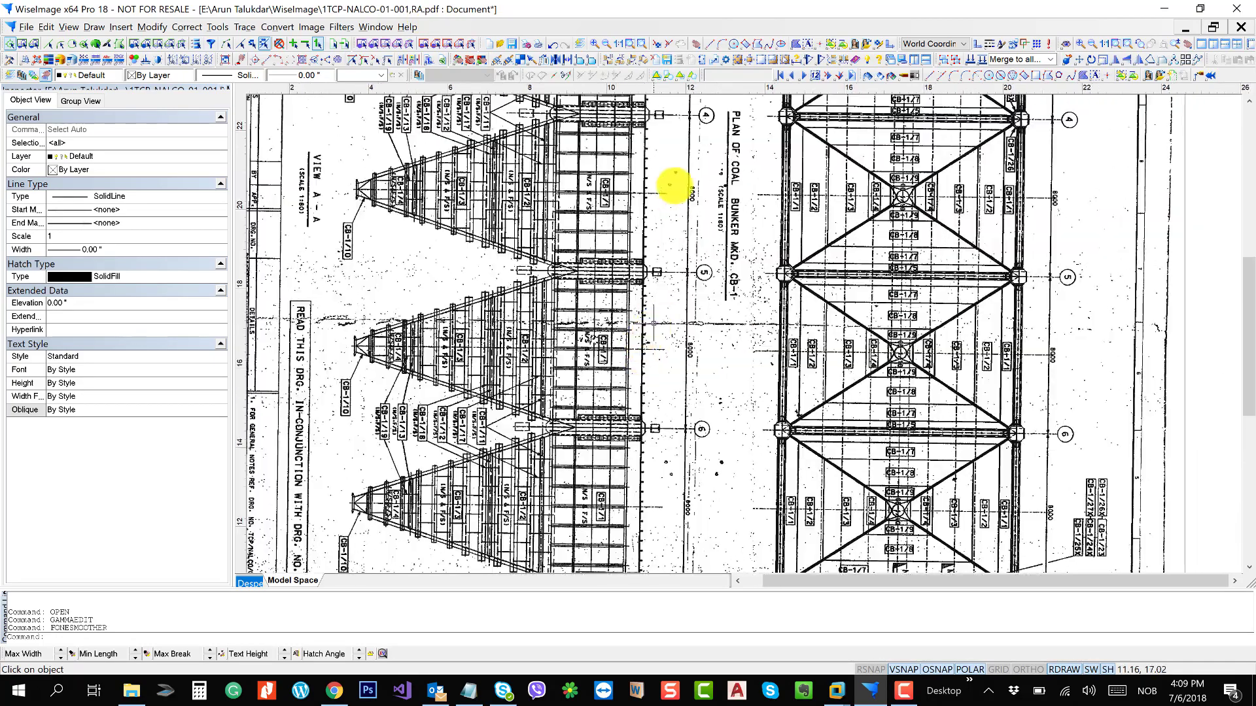
drag(696, 105, 676, 464)
drag(676, 314, 676, 449)
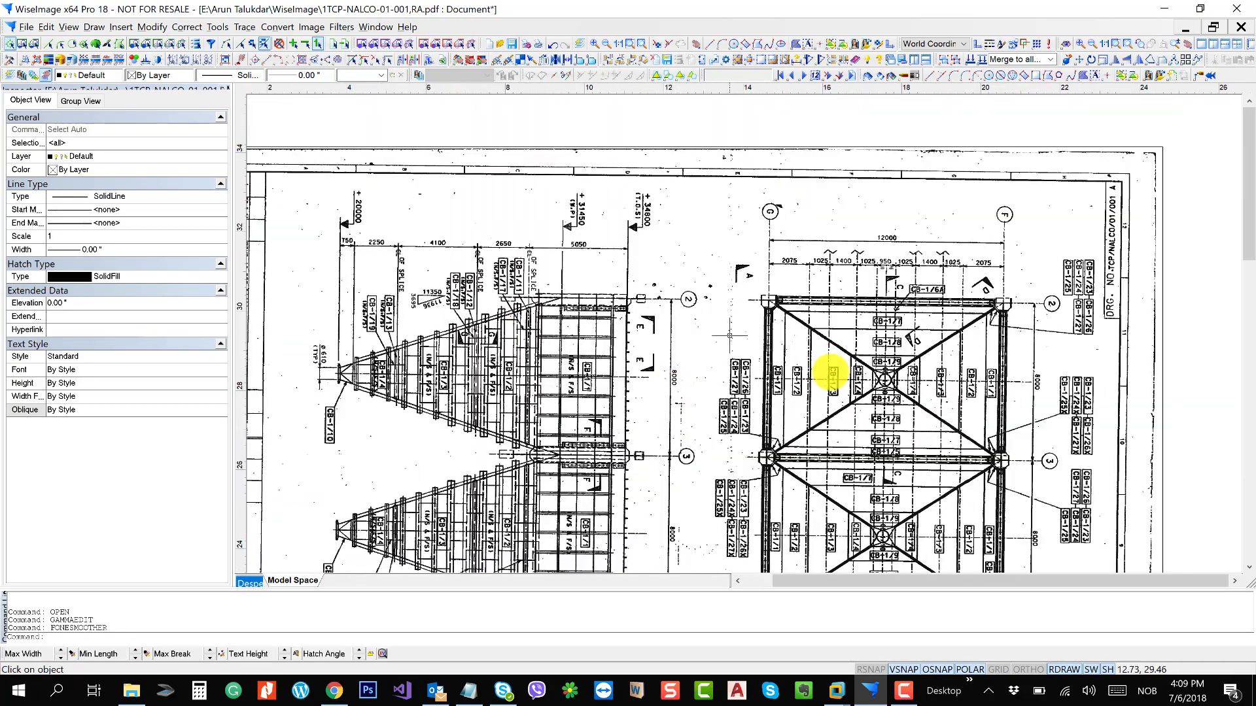
mouse_move(831, 373)
mouse_down()
mouse_move(886, 254)
mouse_move(804, 373)
mouse_move(805, 305)
mouse_up()
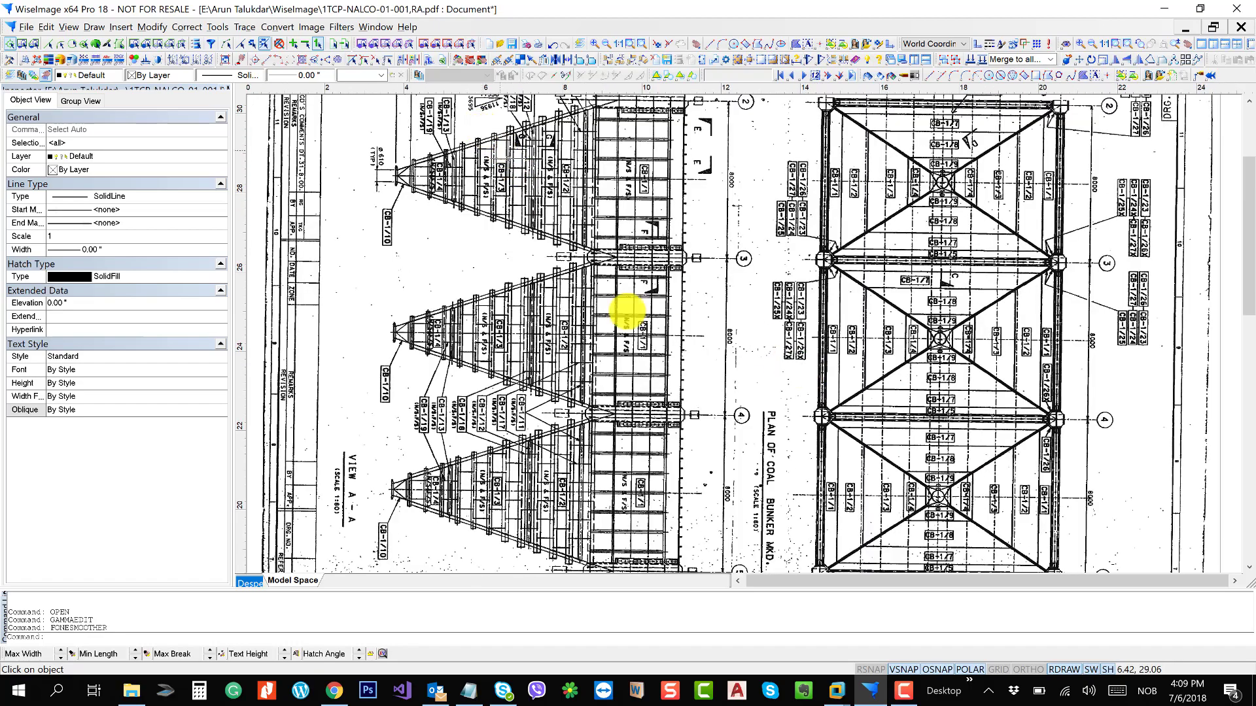
scroll(626, 313, down, 2)
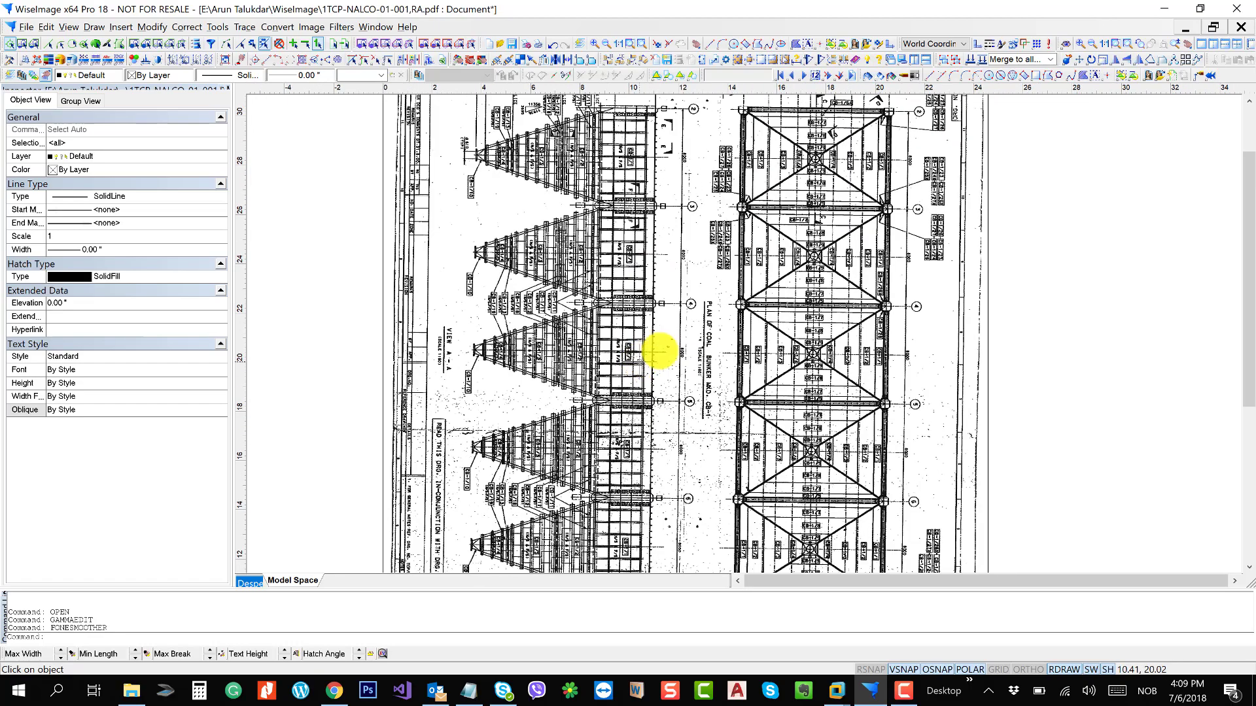
click(312, 27)
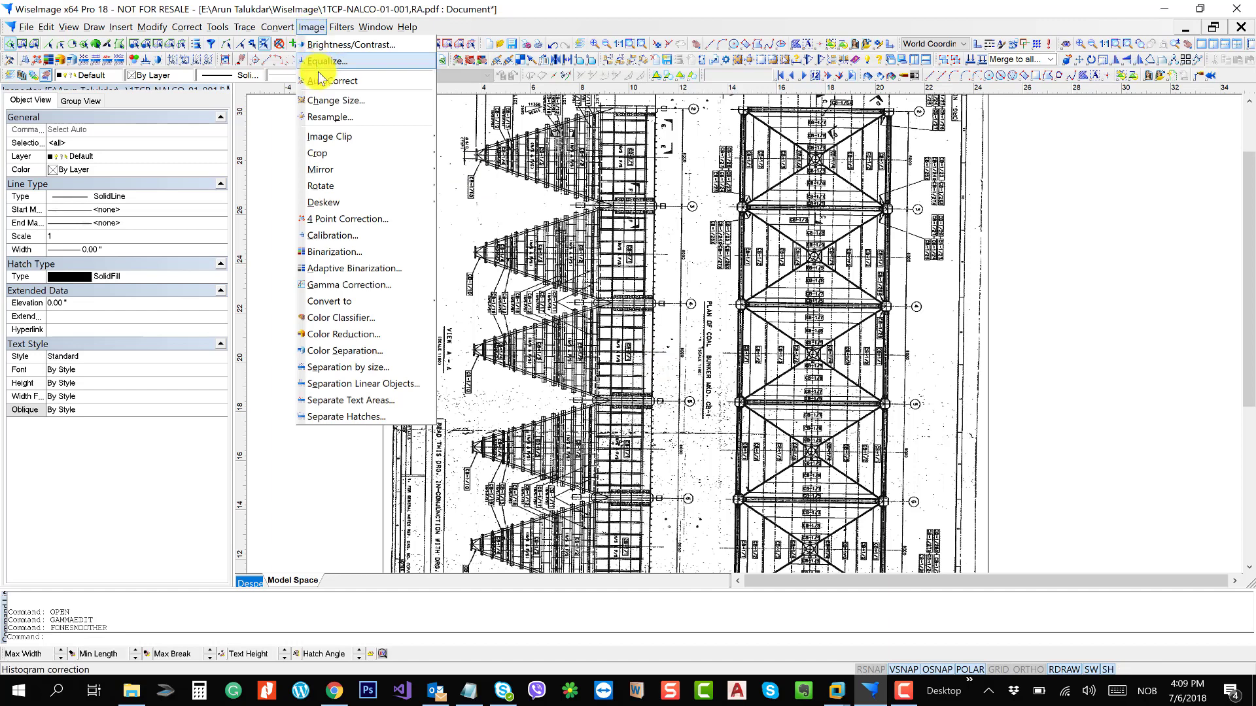
mouse_move(347, 187)
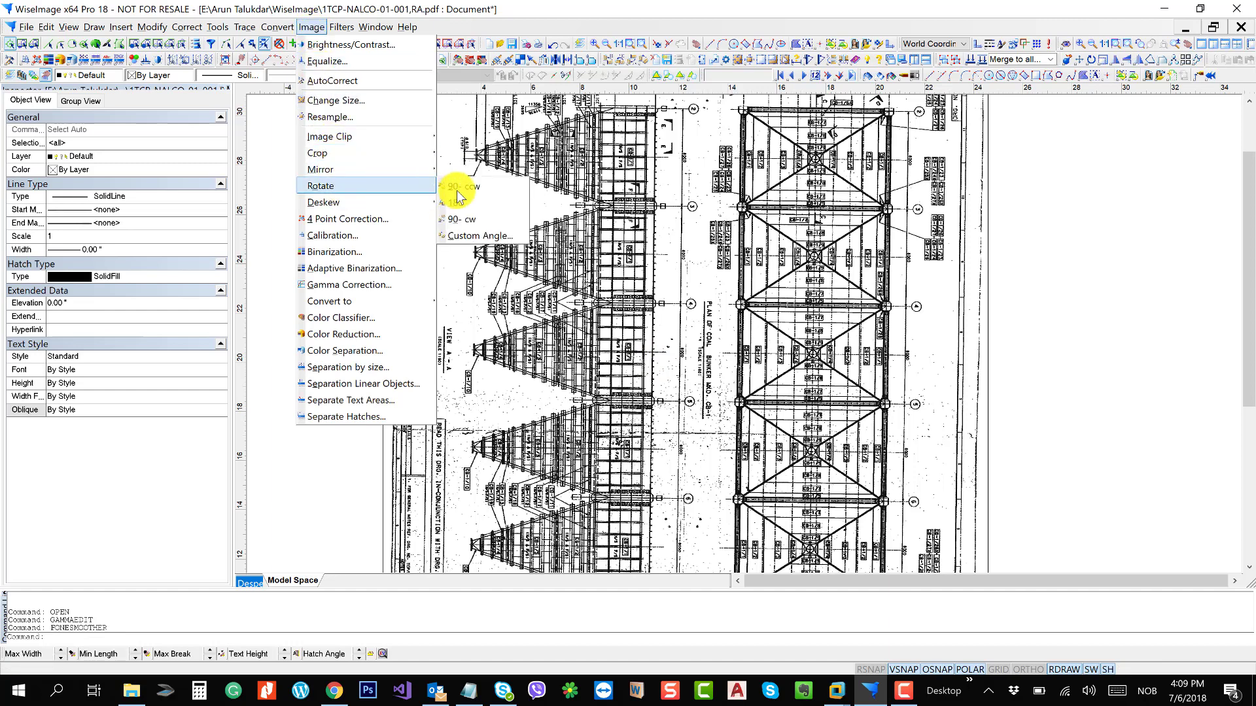
click(472, 220)
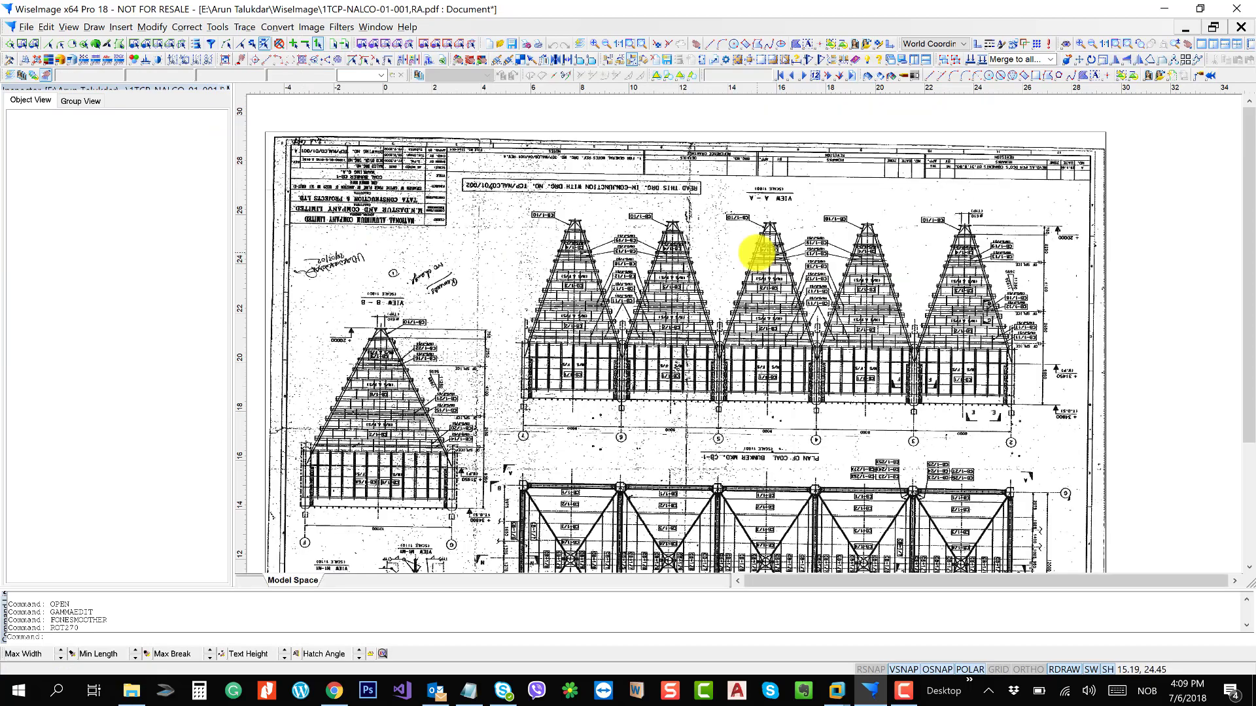
- Remove speckles from the rotated drawing with Speckle Remover using auto estimating, and close the dialog
scroll(718, 342, up, 3)
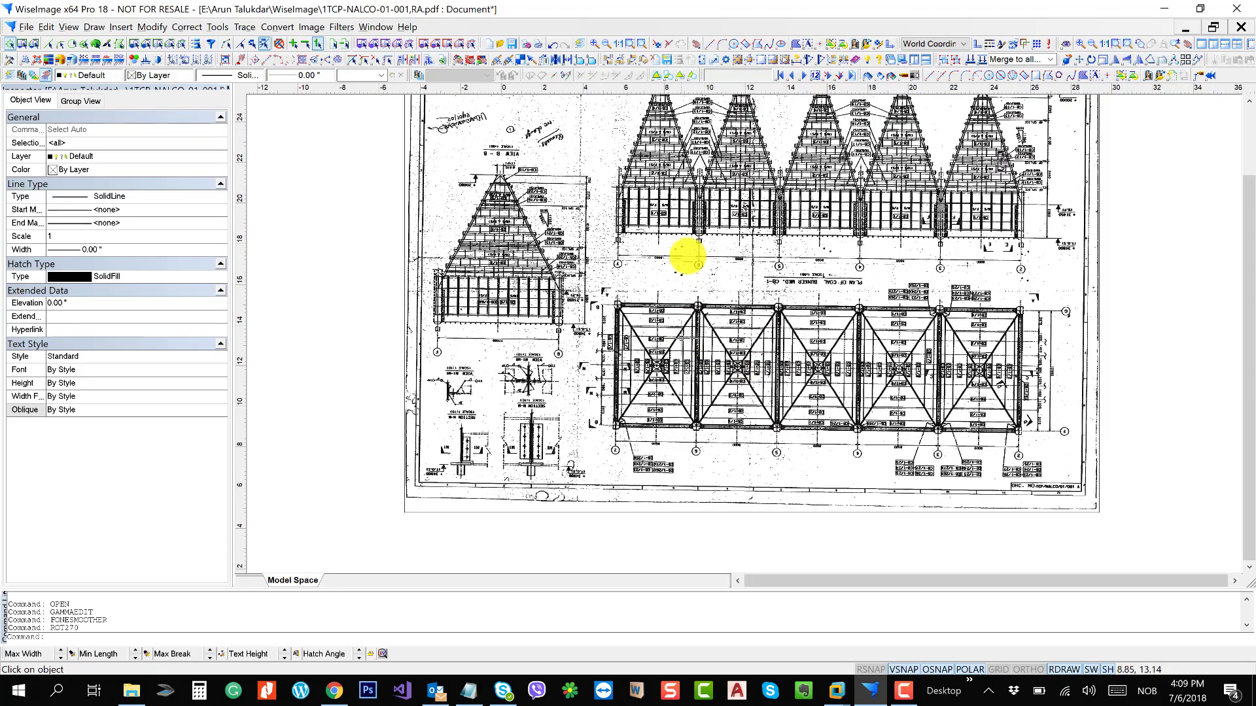
scroll(684, 246, up, 2)
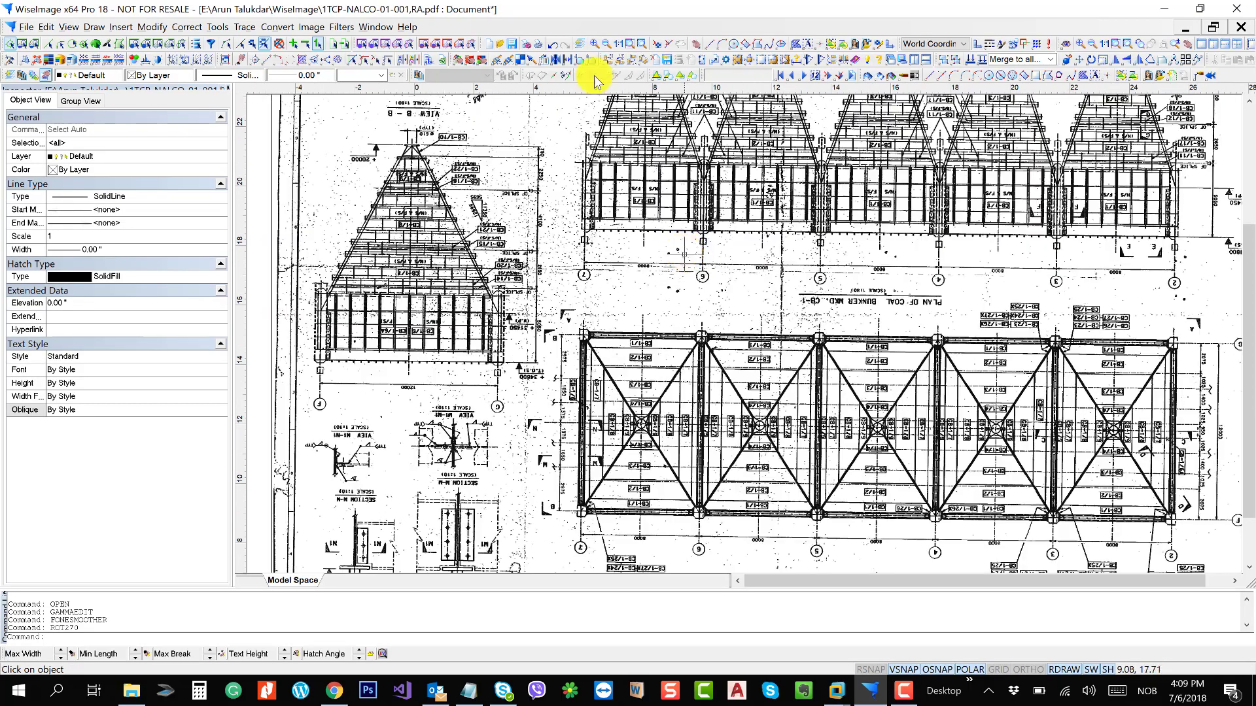
click(356, 27)
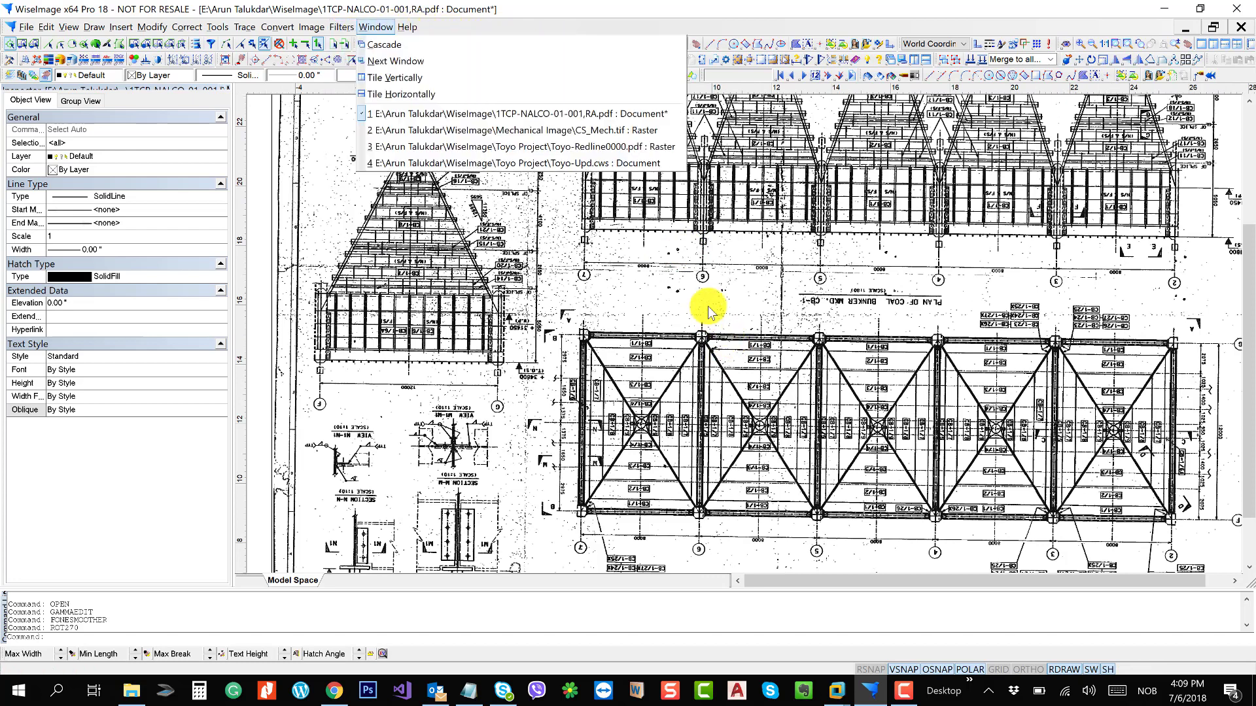
mouse_move(342, 27)
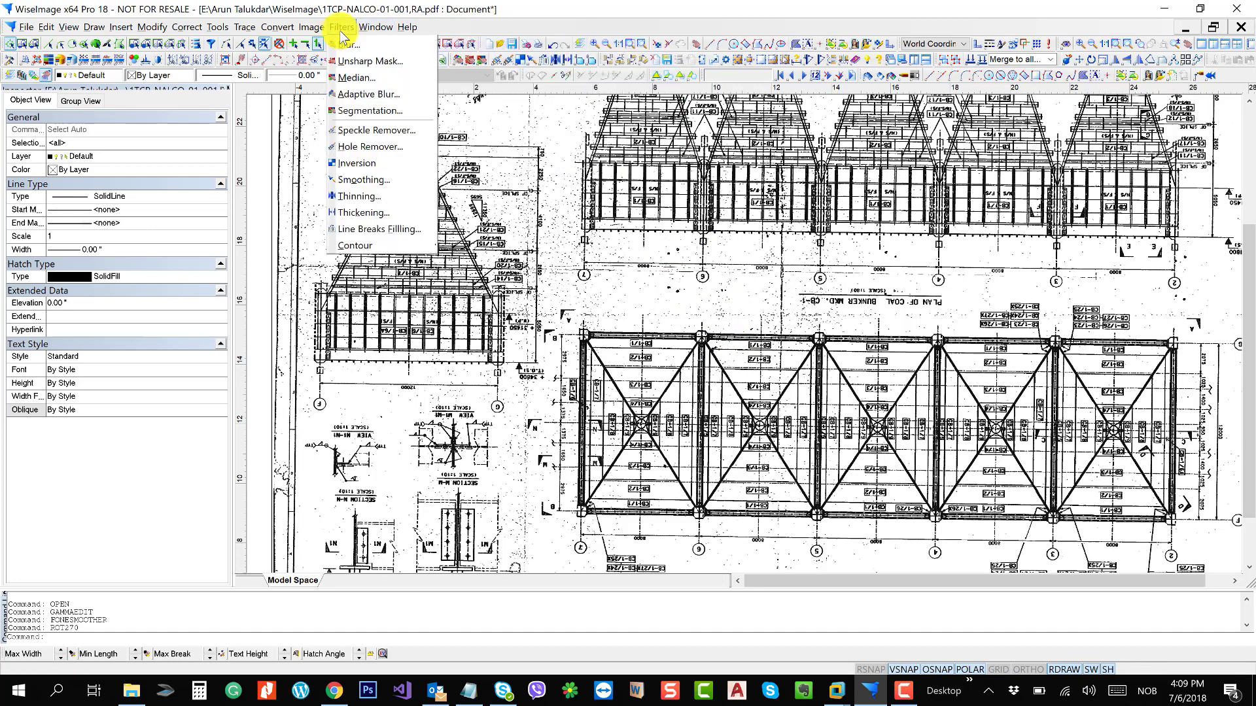
click(378, 131)
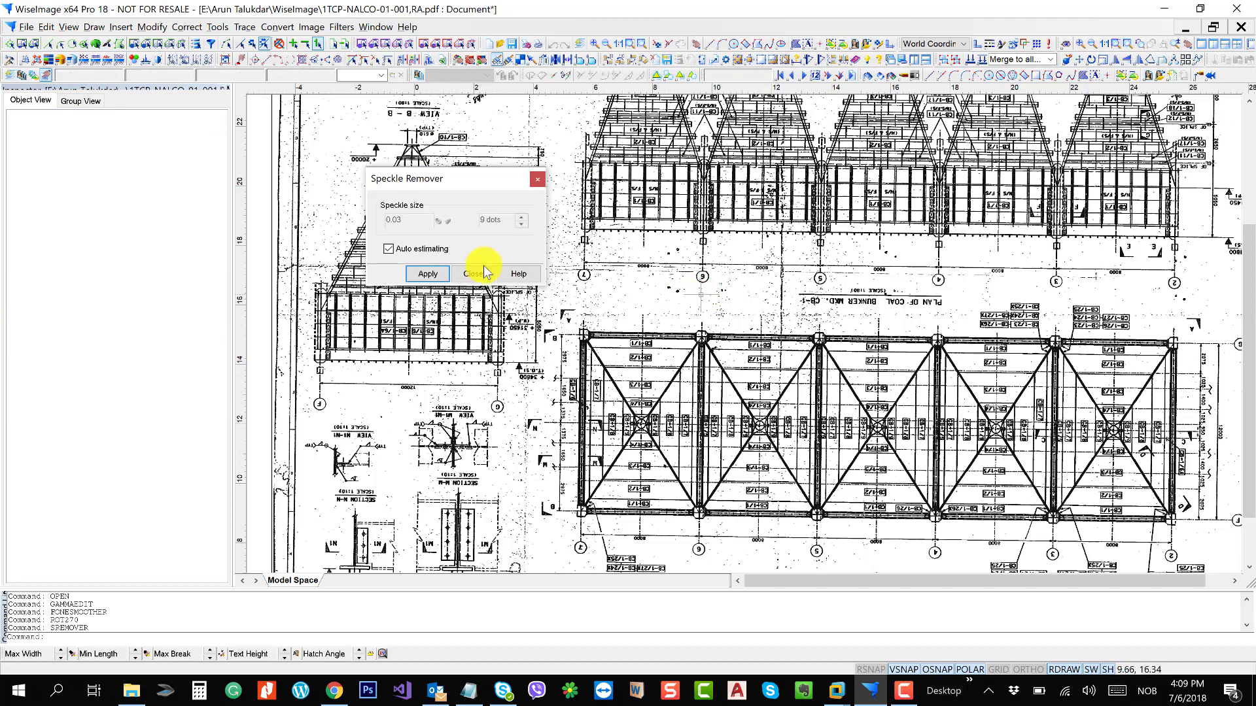
click(437, 275)
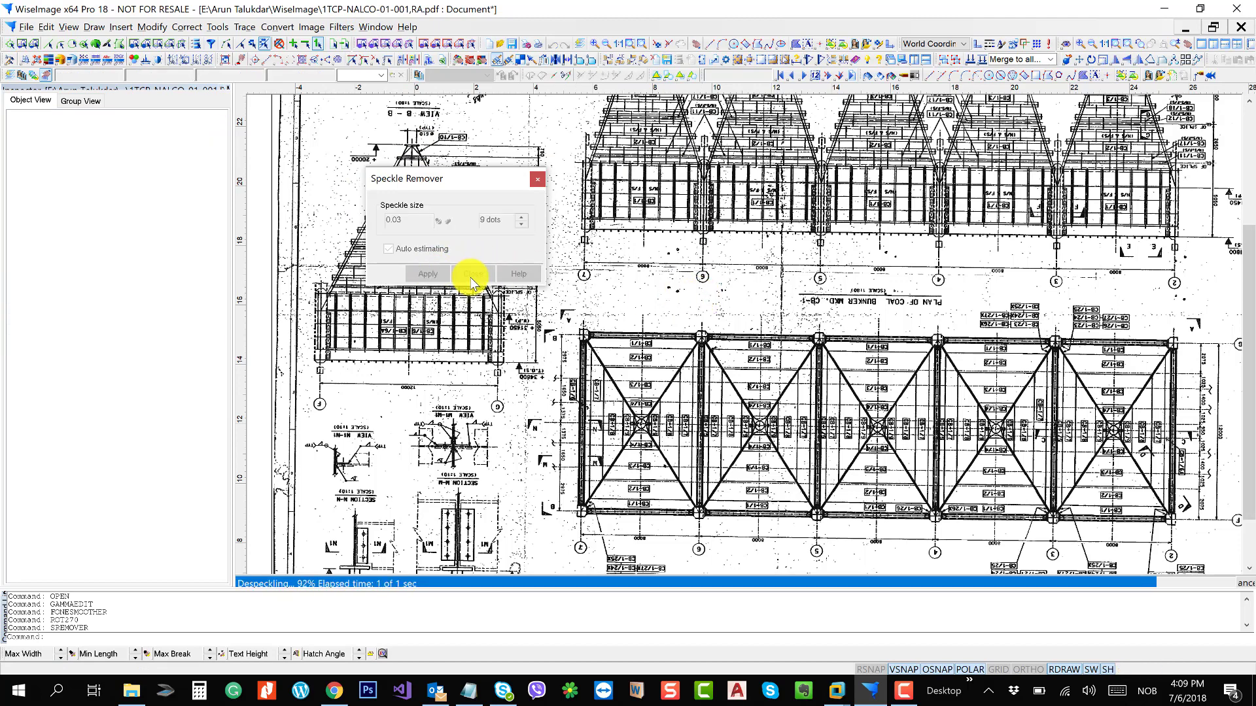
click(470, 279)
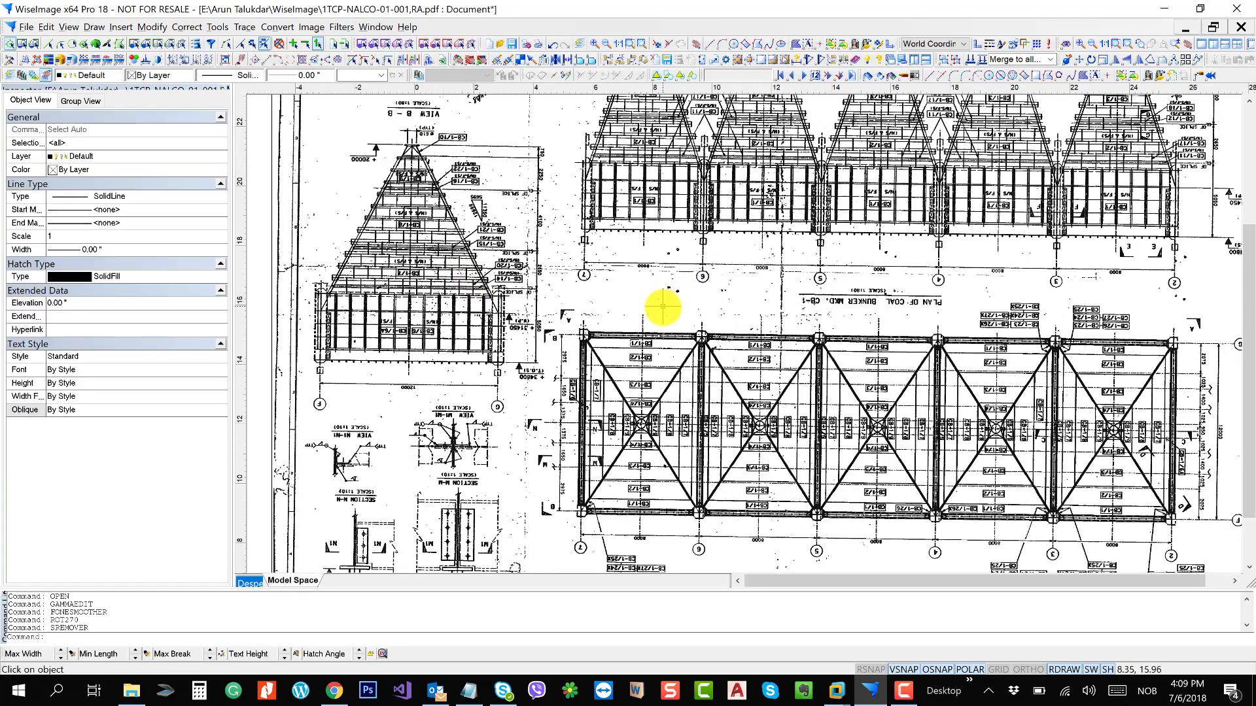
- Inspect the despeckled bunker views and plan, and close the scanned drawing without saving changes
drag(662, 306, 865, 388)
drag(836, 302, 573, 358)
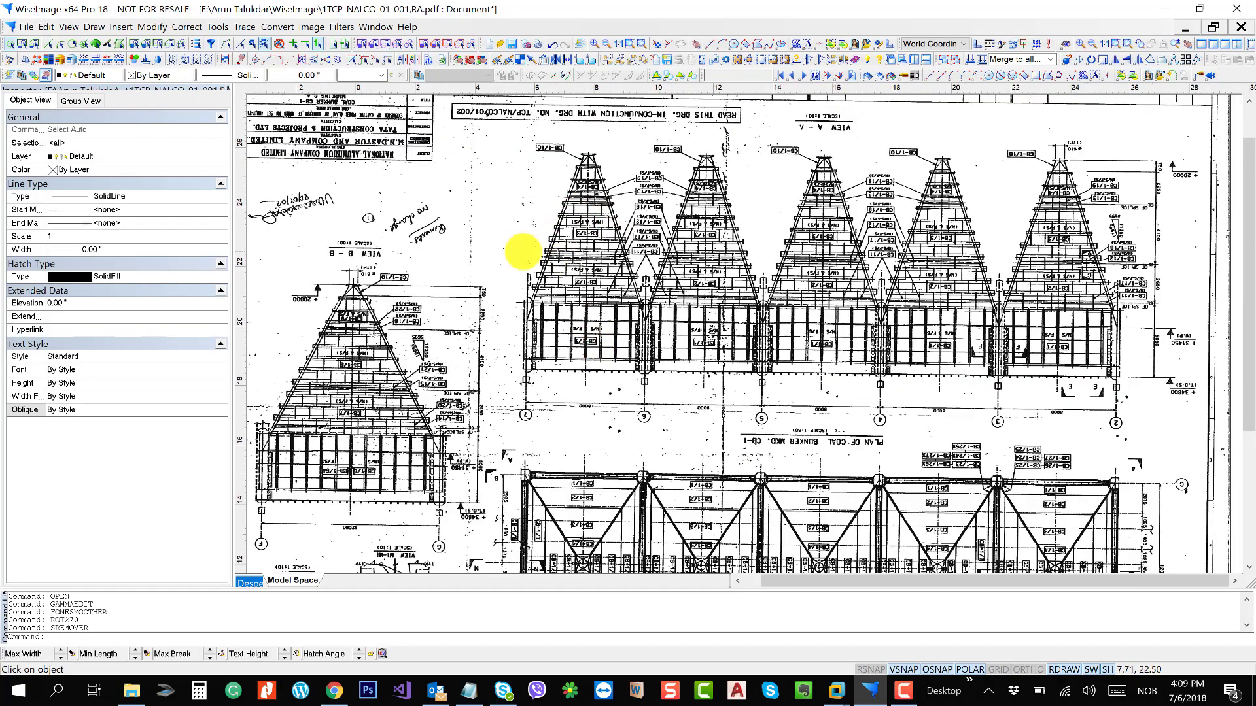
drag(664, 391, 670, 240)
mouse_move(709, 377)
mouse_down()
mouse_move(717, 300)
mouse_move(674, 302)
mouse_move(740, 359)
mouse_up()
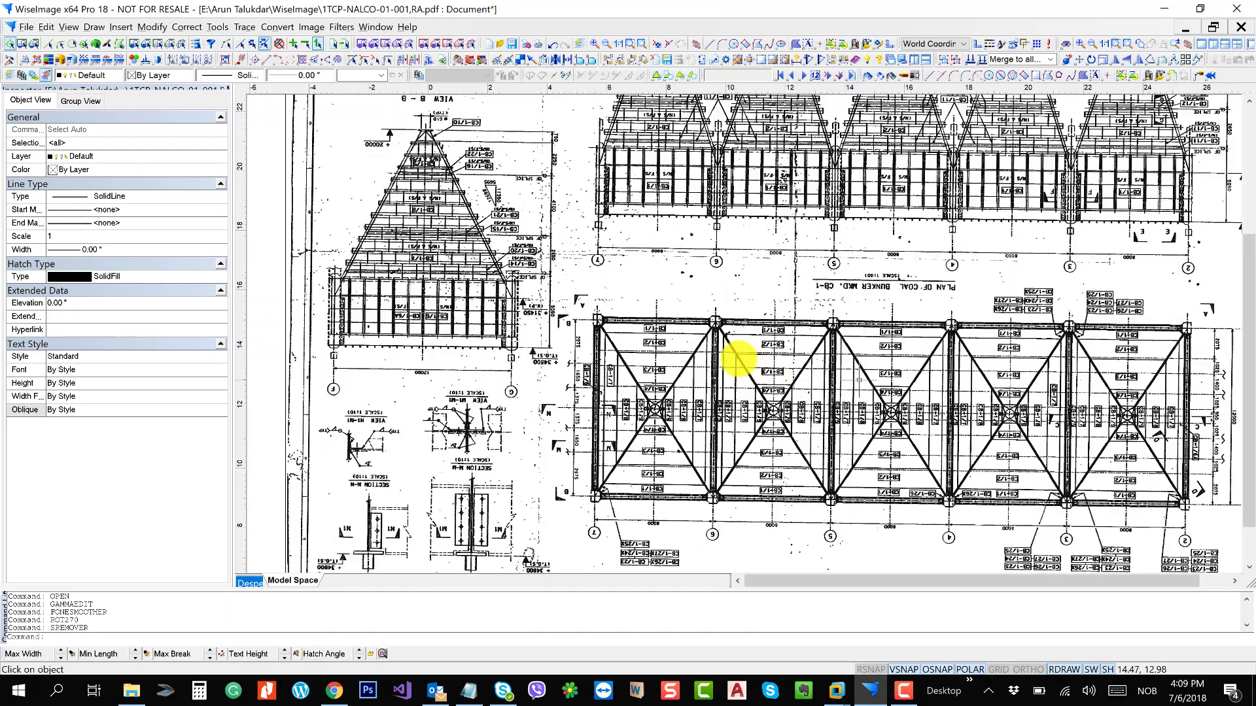
click(1241, 27)
click(607, 379)
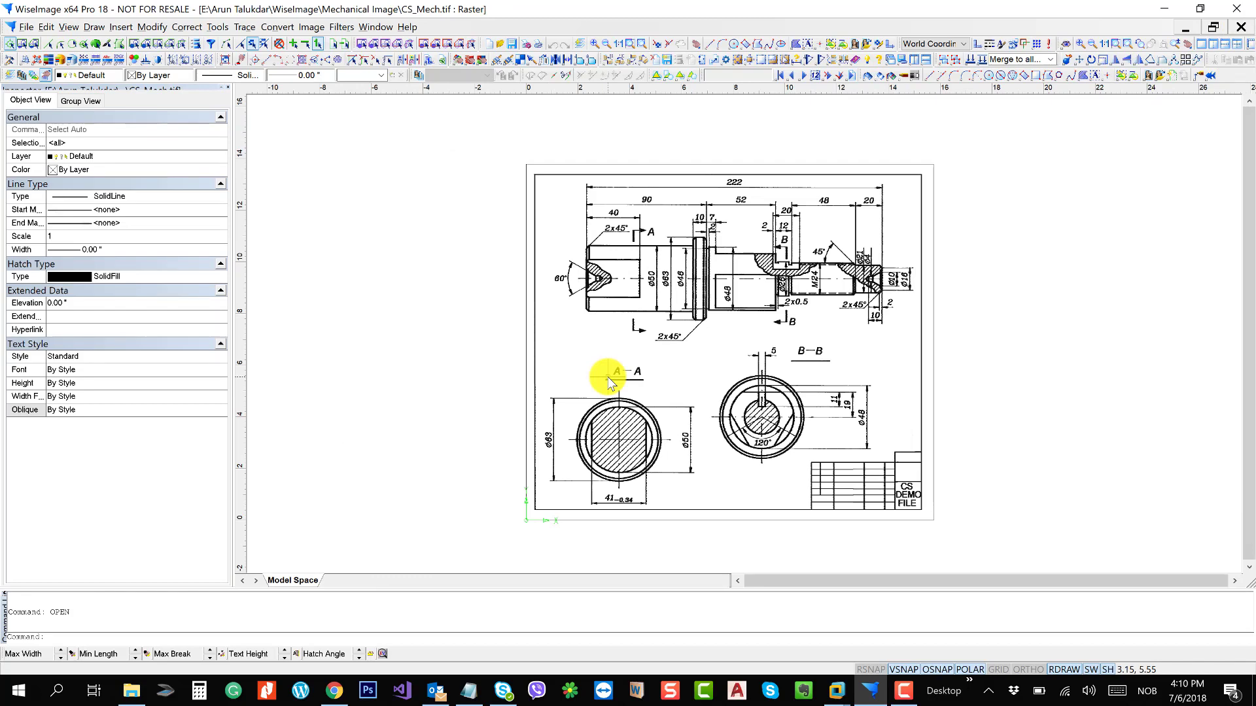
- Switch through the open documents to CS_Mech.tif and examine its shaft views, dimensions and title block up close
key(ctrl+Tab)
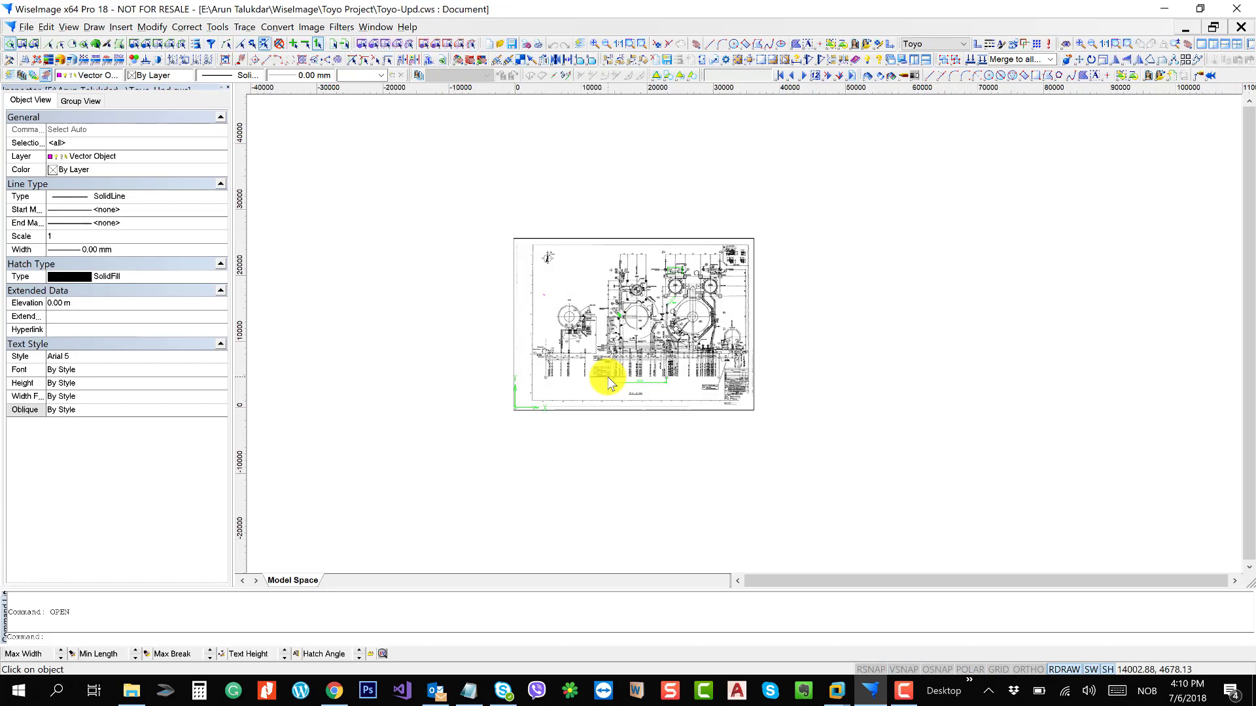
key(ctrl+Tab)
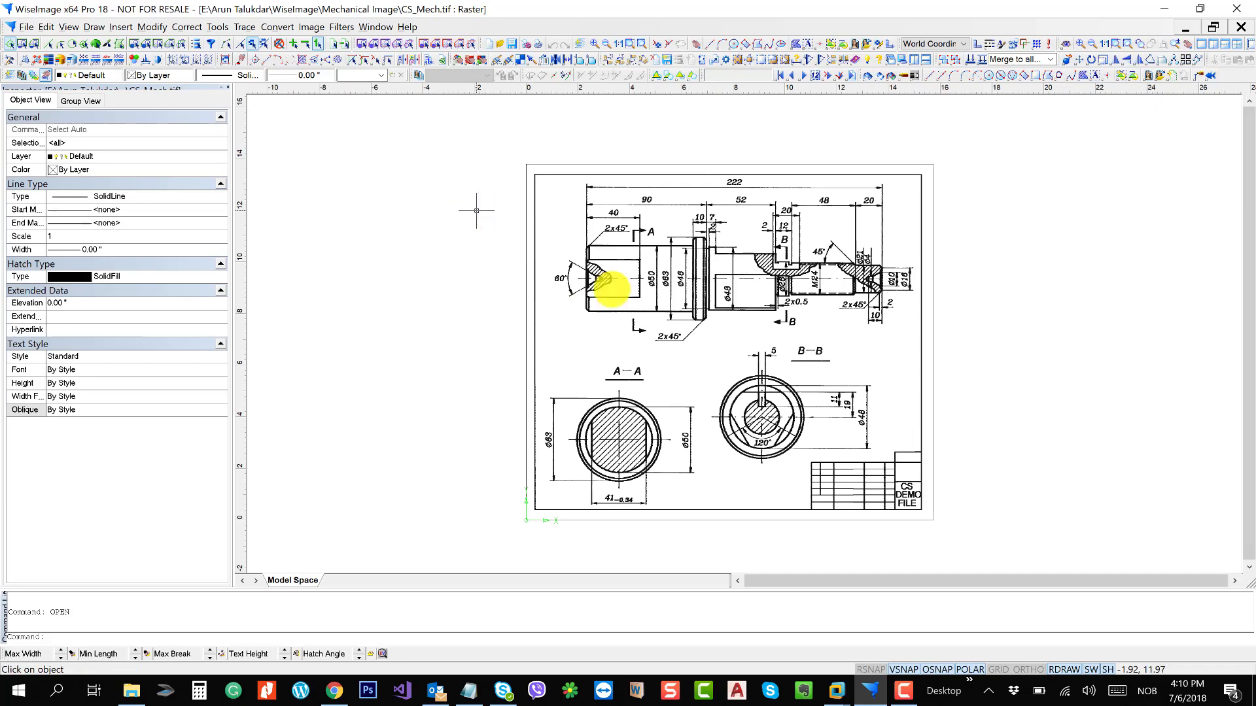
scroll(891, 505, up, 2)
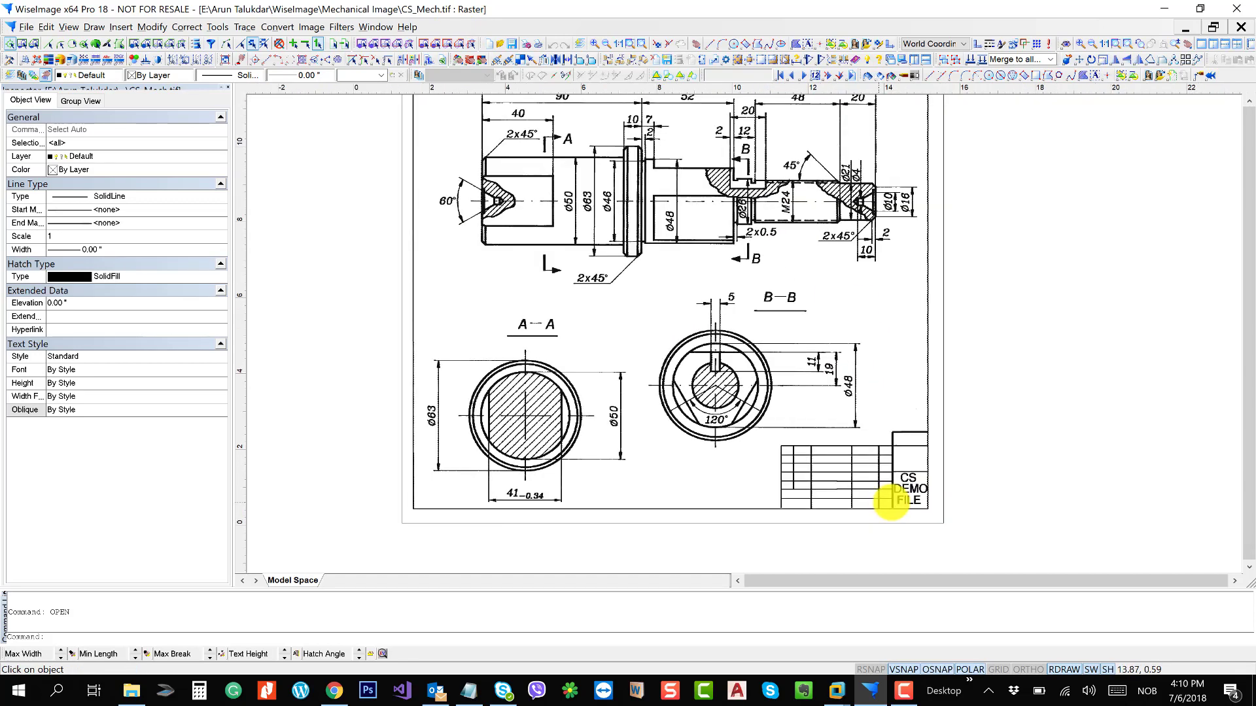
scroll(890, 503, up, 5)
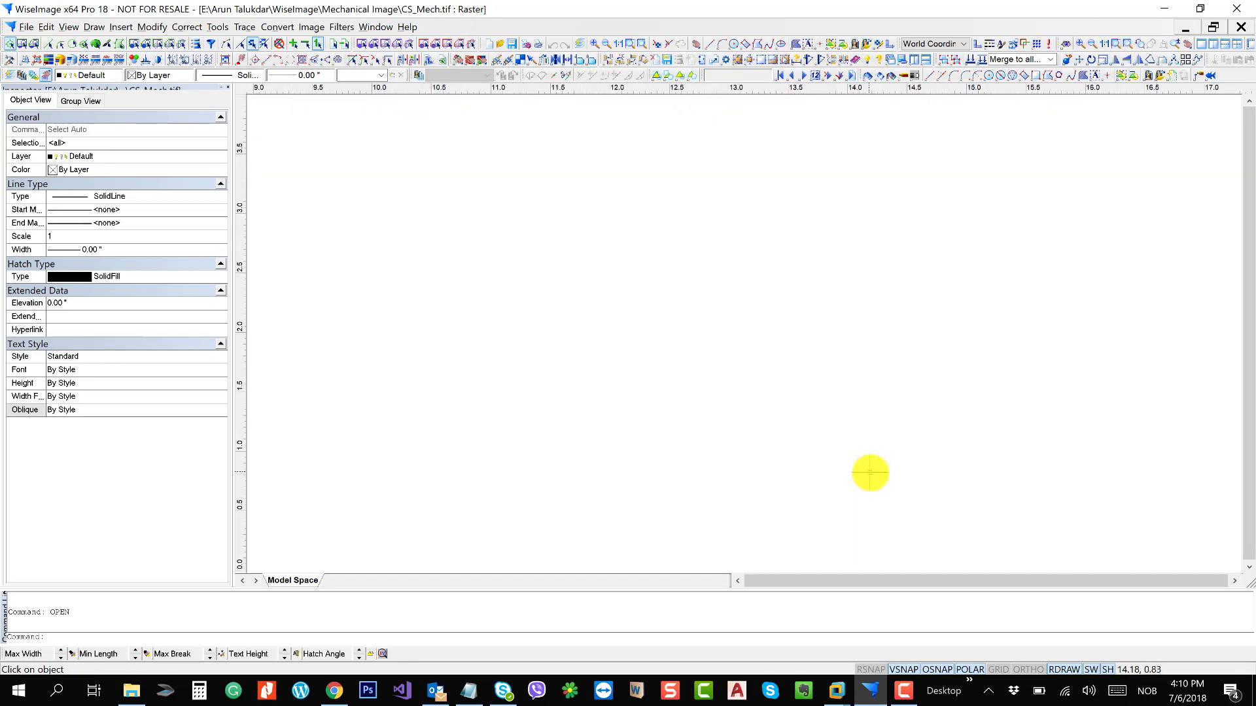
scroll(870, 472, down, 2)
drag(491, 237, 863, 347)
drag(736, 181, 647, 438)
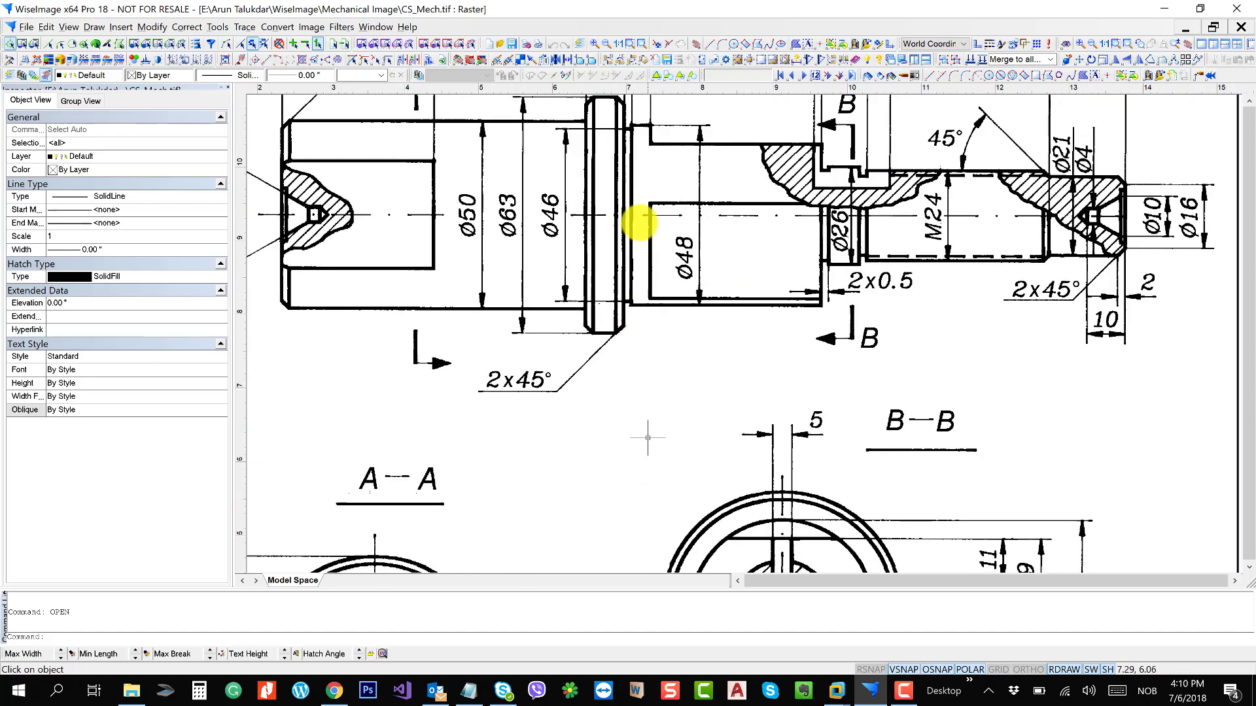
- Examine the shaft's dimensioned main view, sections A–A and B–B, and the title block of the mechanical drawing
drag(638, 222, 664, 418)
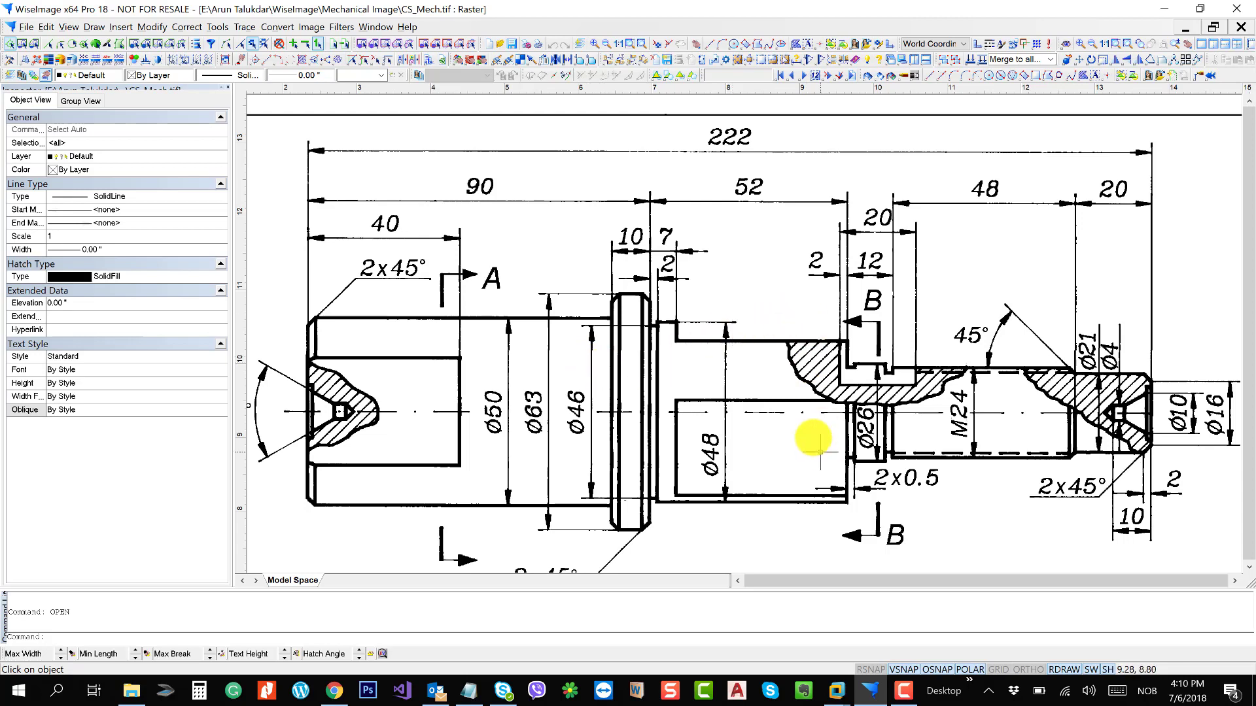
drag(693, 467, 677, 368)
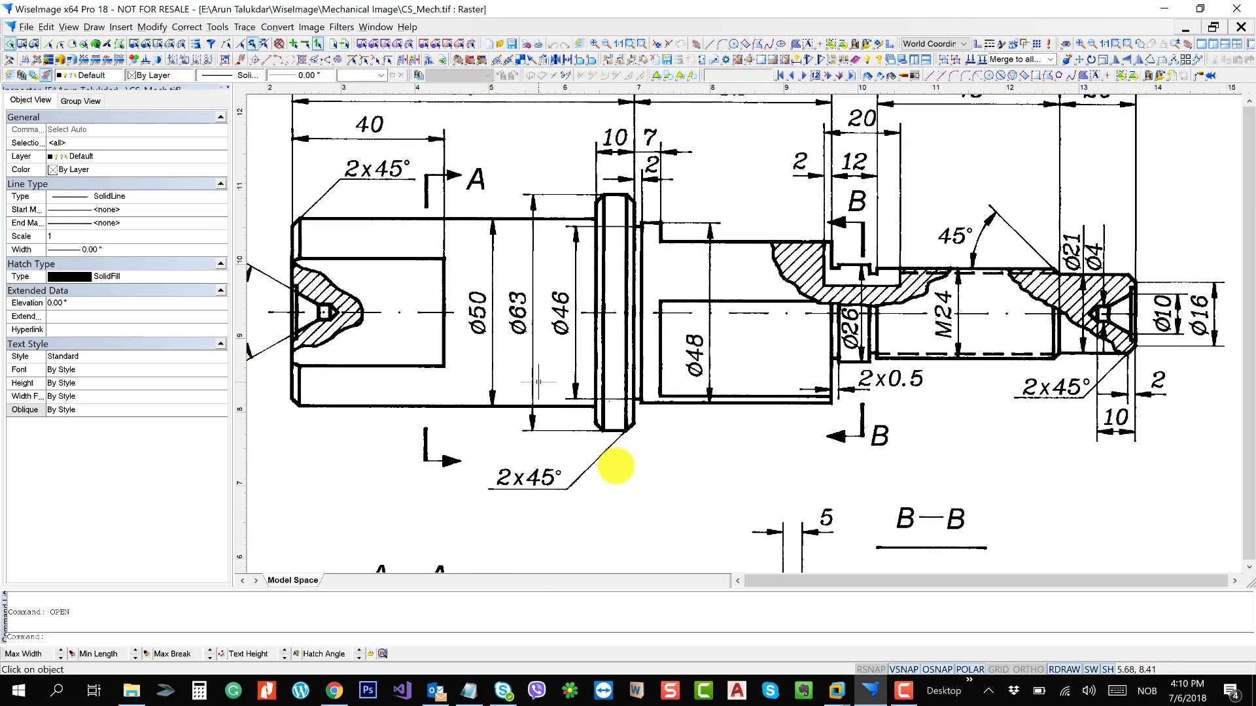
scroll(443, 283, down, 4)
drag(505, 320, 550, 140)
scroll(567, 275, down, 1)
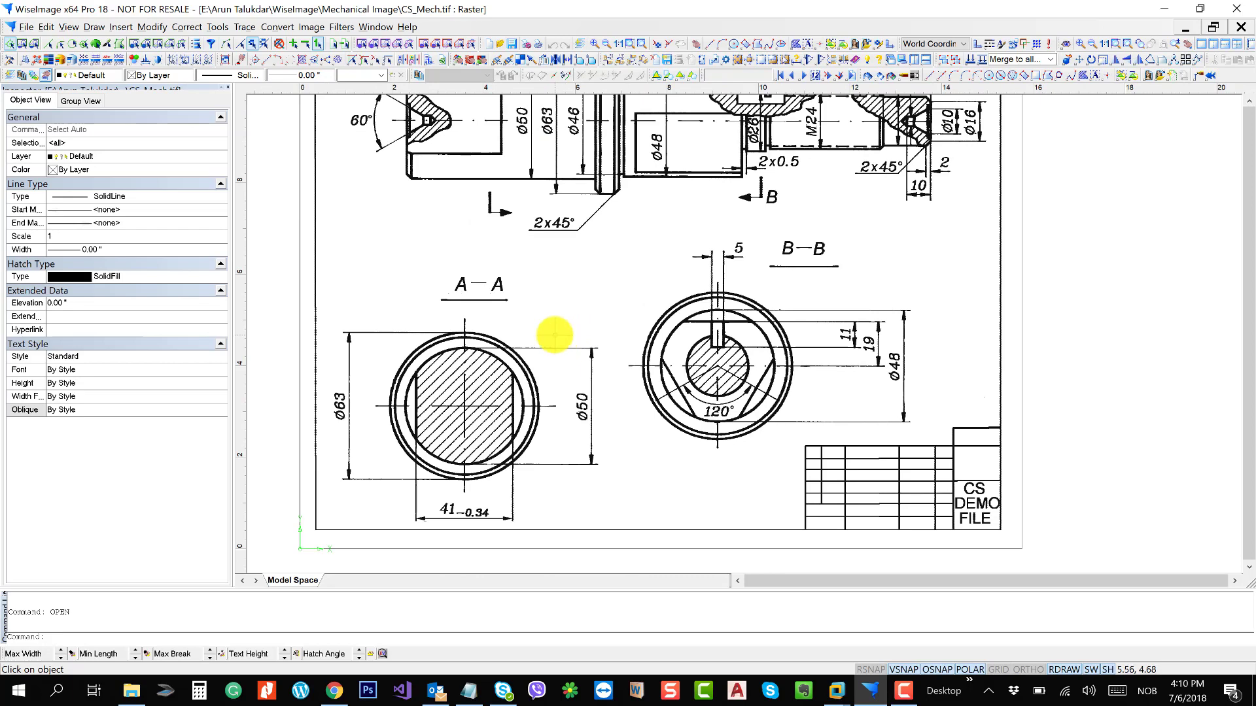
scroll(569, 333, up, 3)
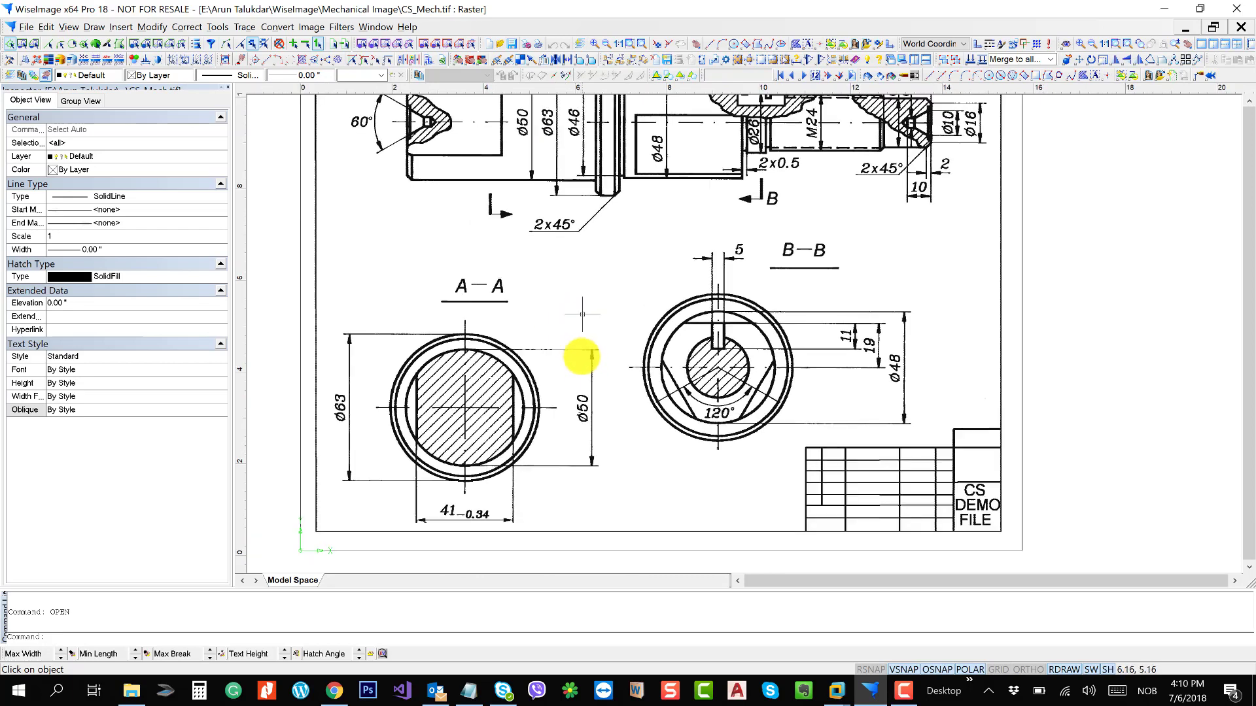
scroll(509, 288, up, 2)
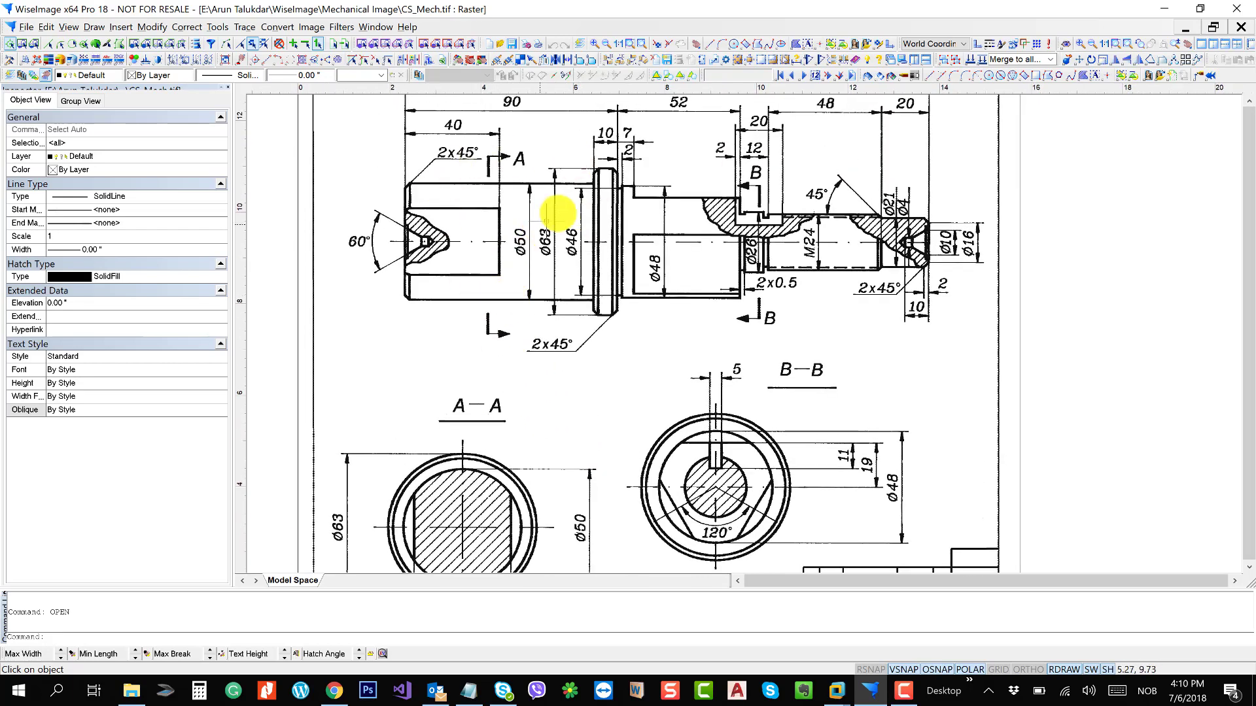
scroll(555, 238, up, 1)
drag(624, 344, 592, 234)
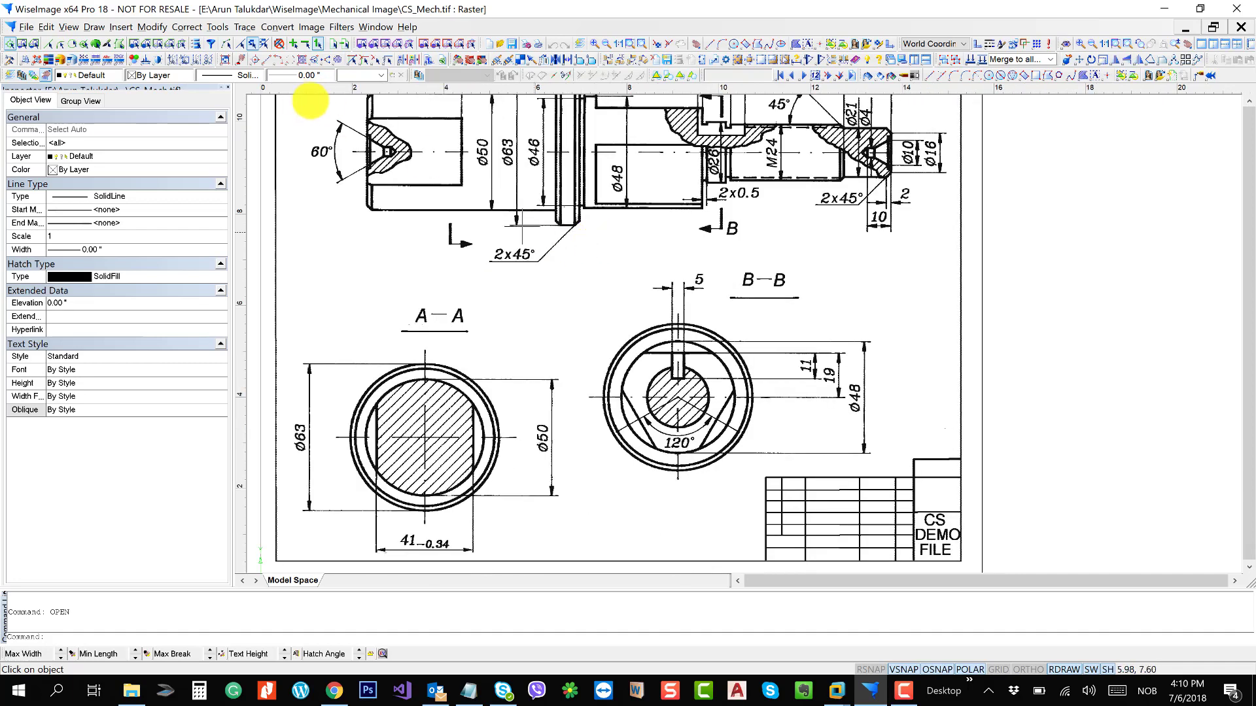
drag(501, 254, 507, 273)
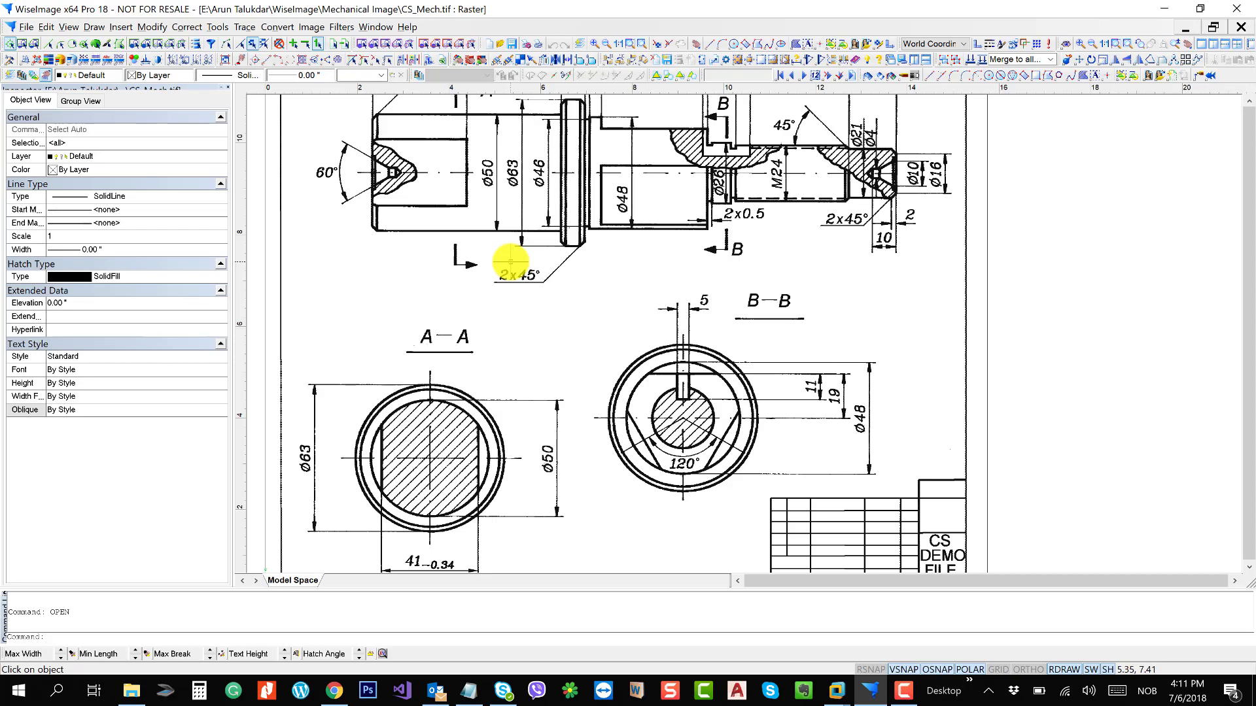
drag(503, 325, 535, 324)
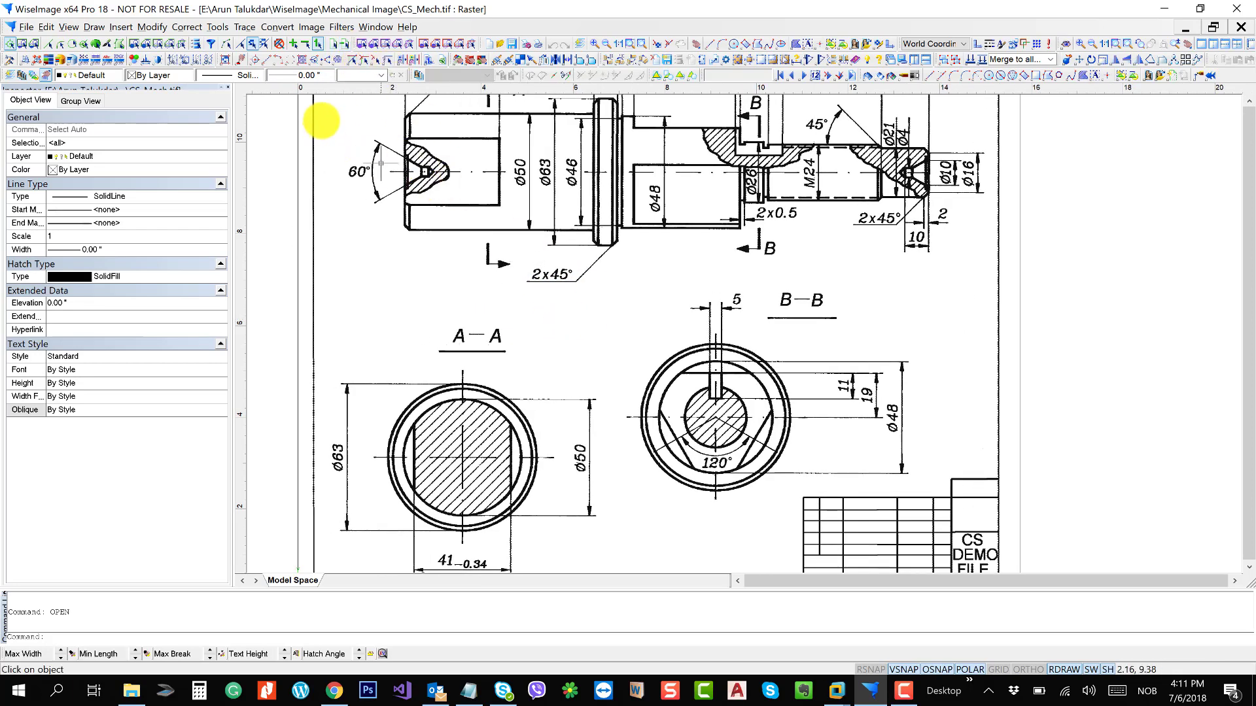
- Create a custom coordinate system with both world and user units set to millimeter, and apply it
click(217, 26)
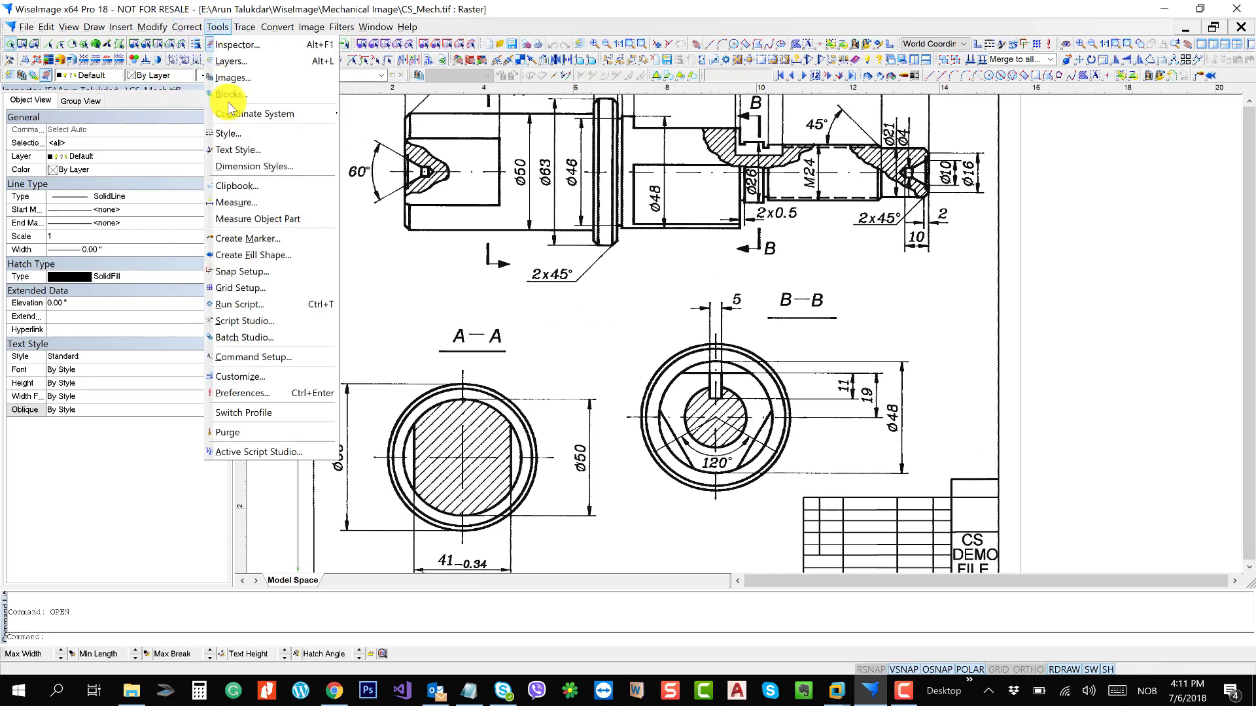
mouse_move(232, 121)
click(452, 111)
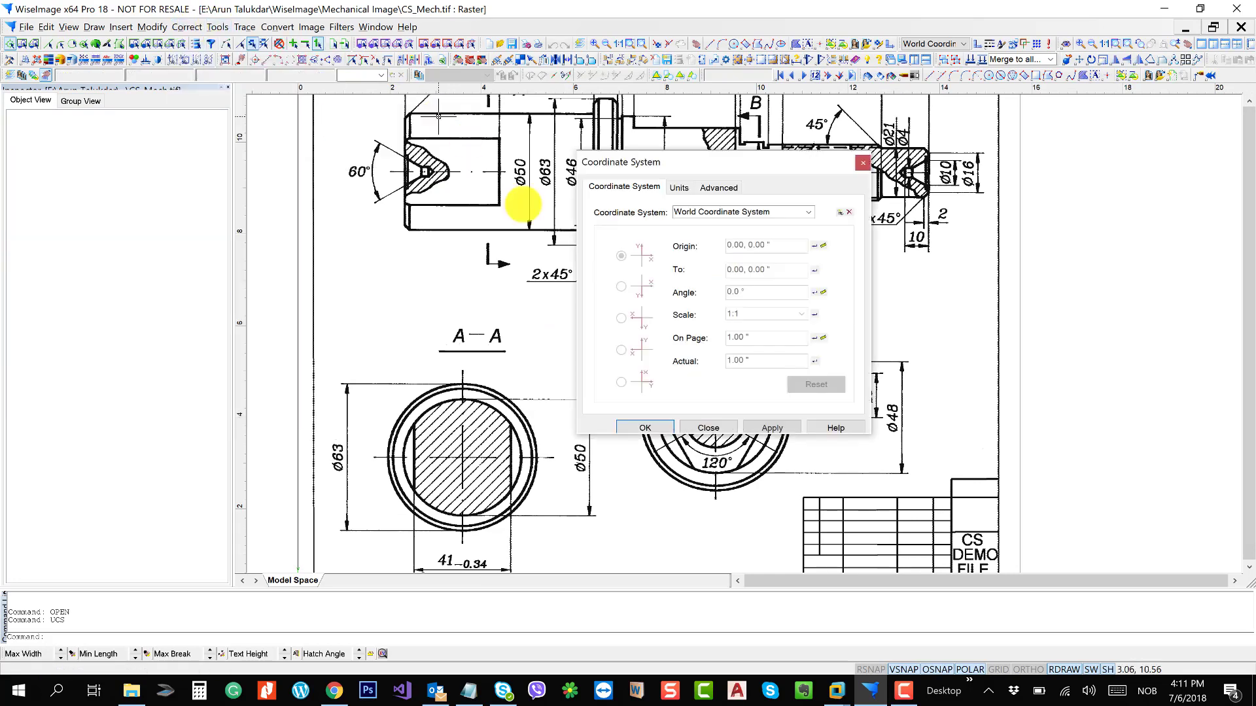
click(839, 213)
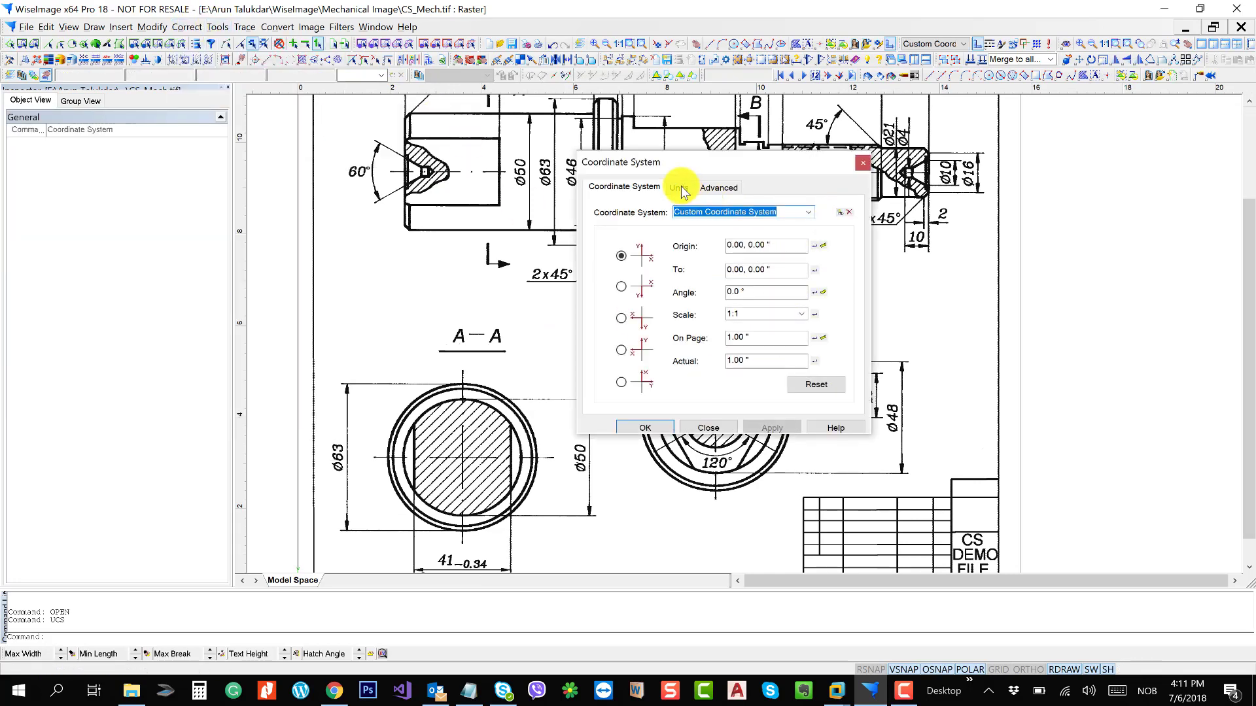
click(679, 188)
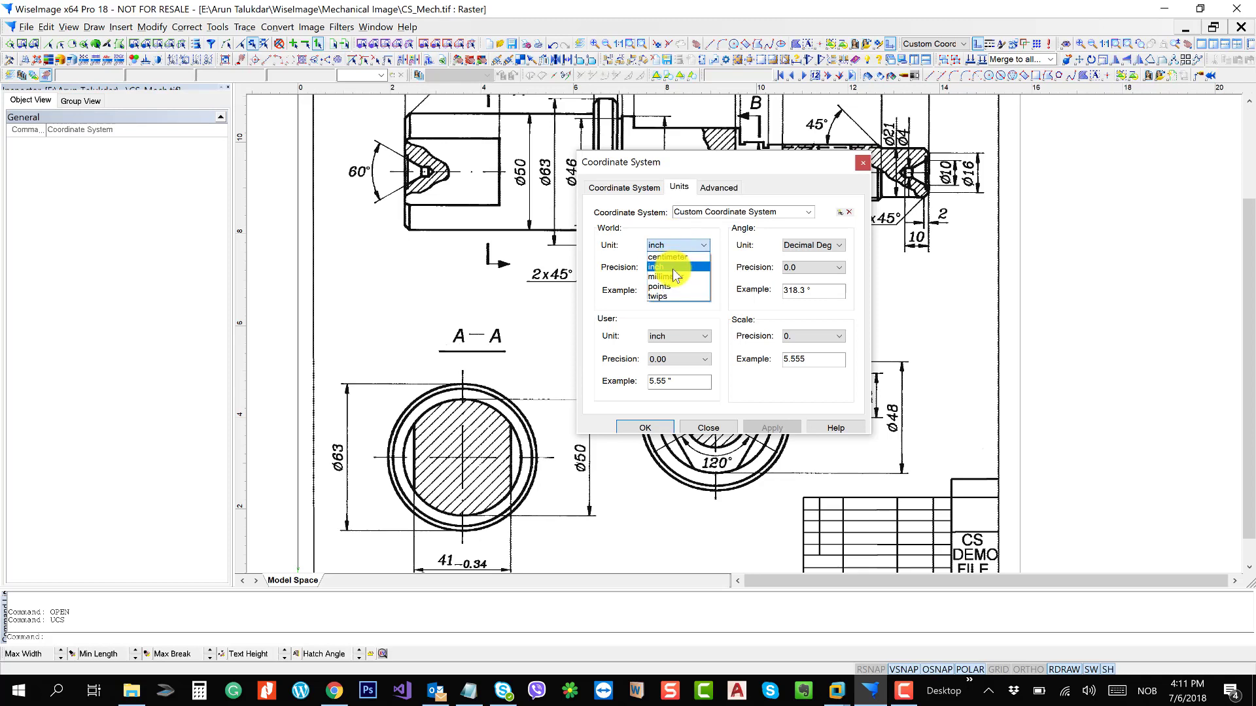
click(673, 274)
click(674, 336)
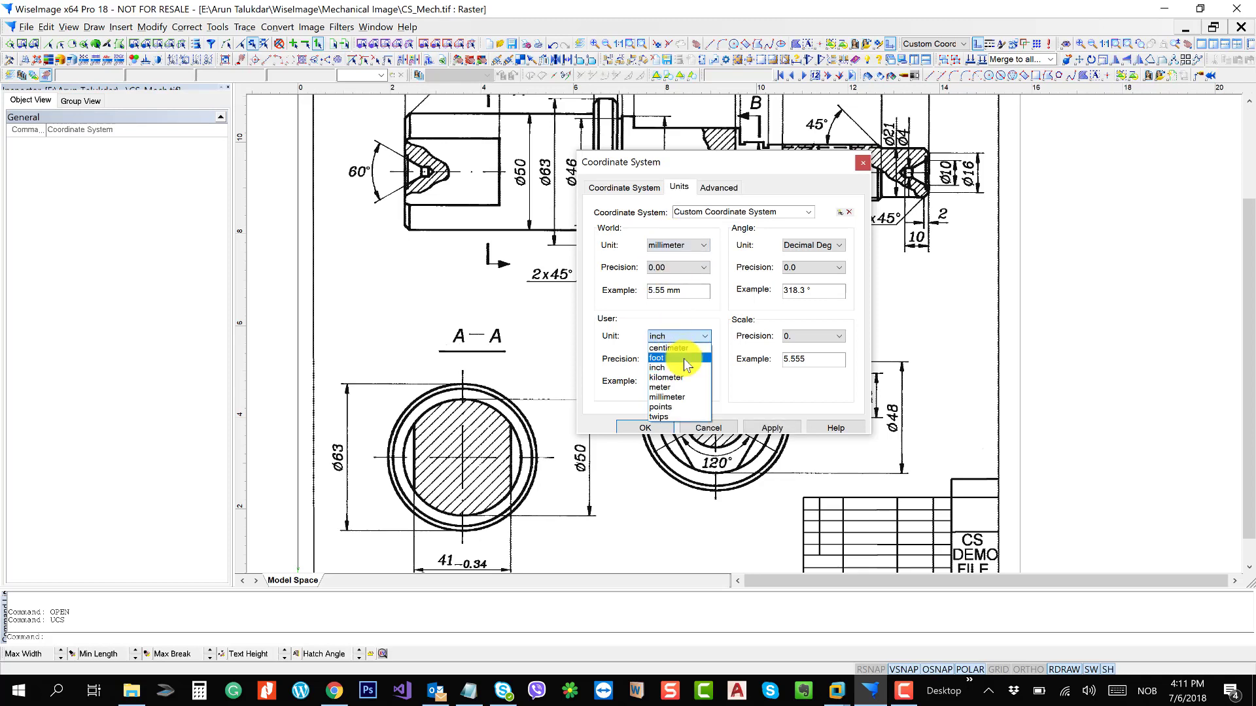
click(682, 395)
click(785, 427)
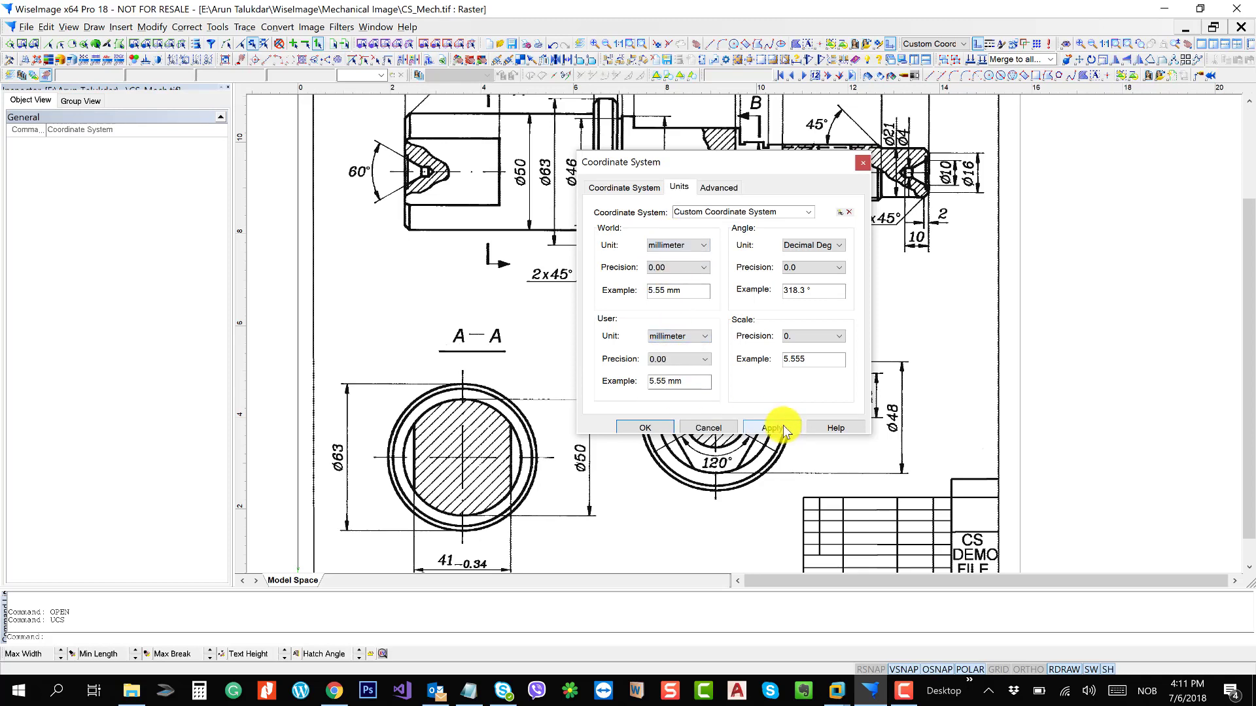
click(643, 426)
- Select the long lower outline of the shaft's Ø50 section as a raster line and review its geometry properties
scroll(618, 318, up, 3)
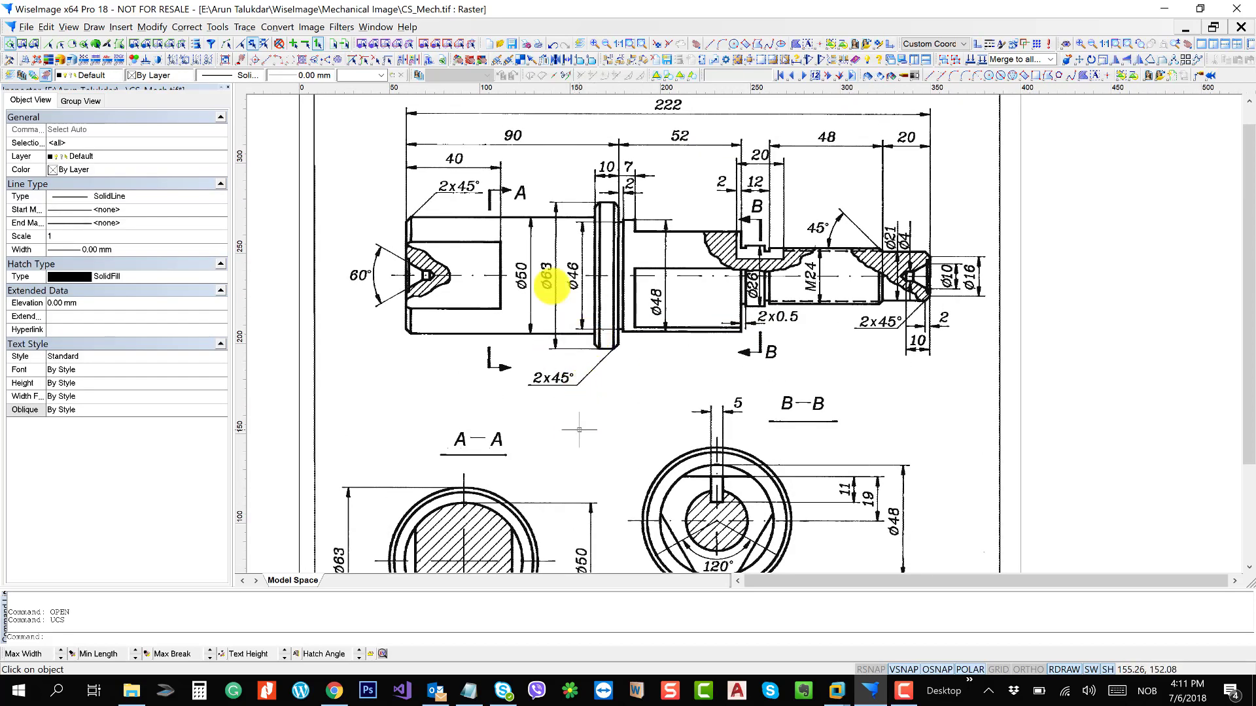
scroll(561, 275, down, 3)
scroll(439, 163, up, 1)
scroll(428, 151, up, 4)
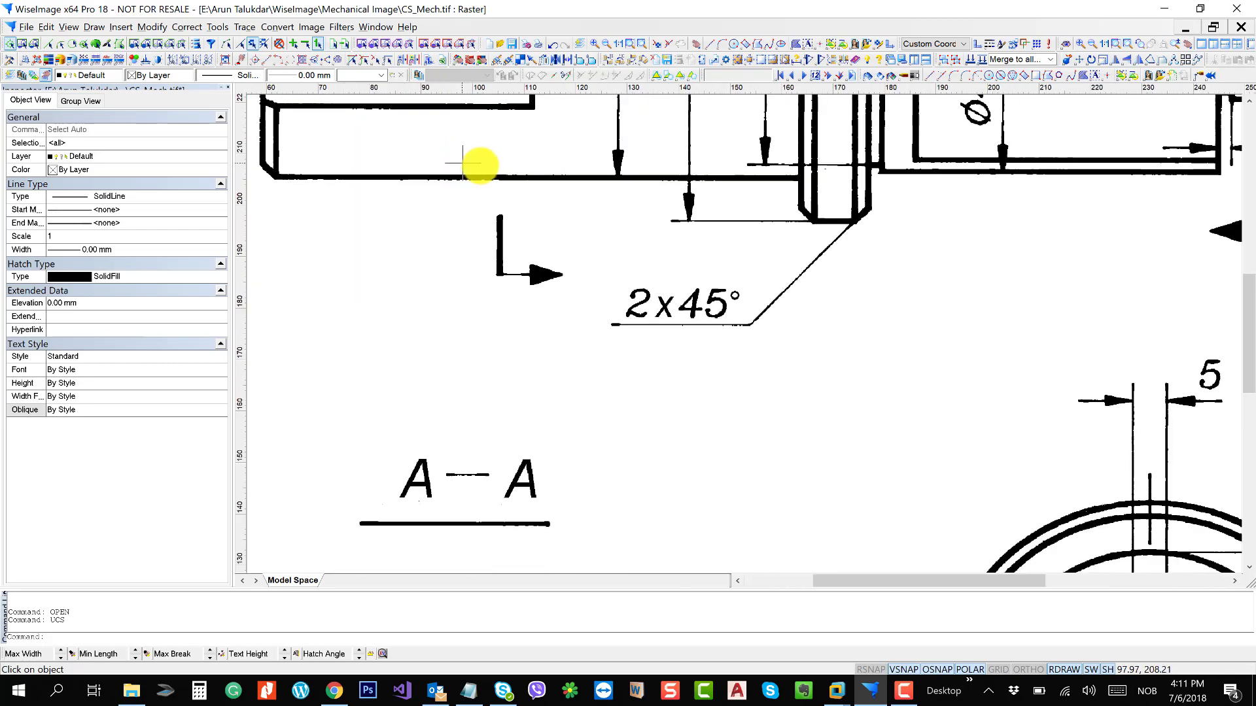
click(530, 184)
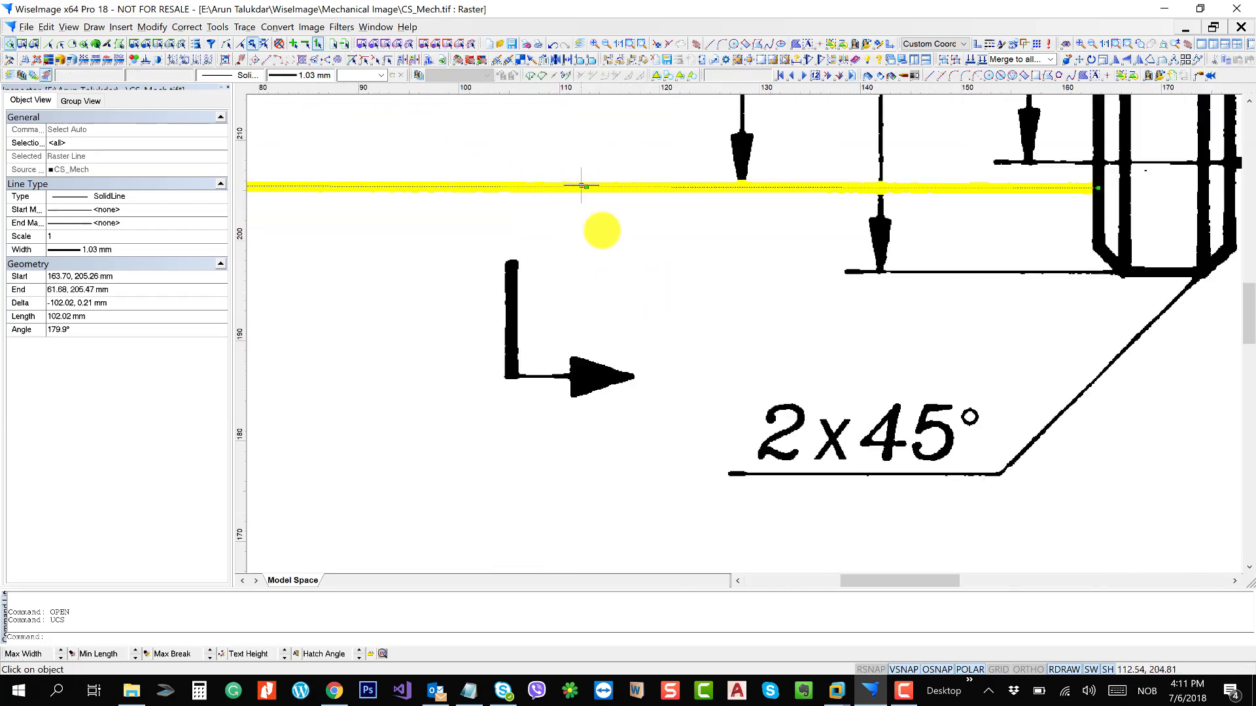
drag(583, 185, 657, 360)
scroll(673, 249, down, 2)
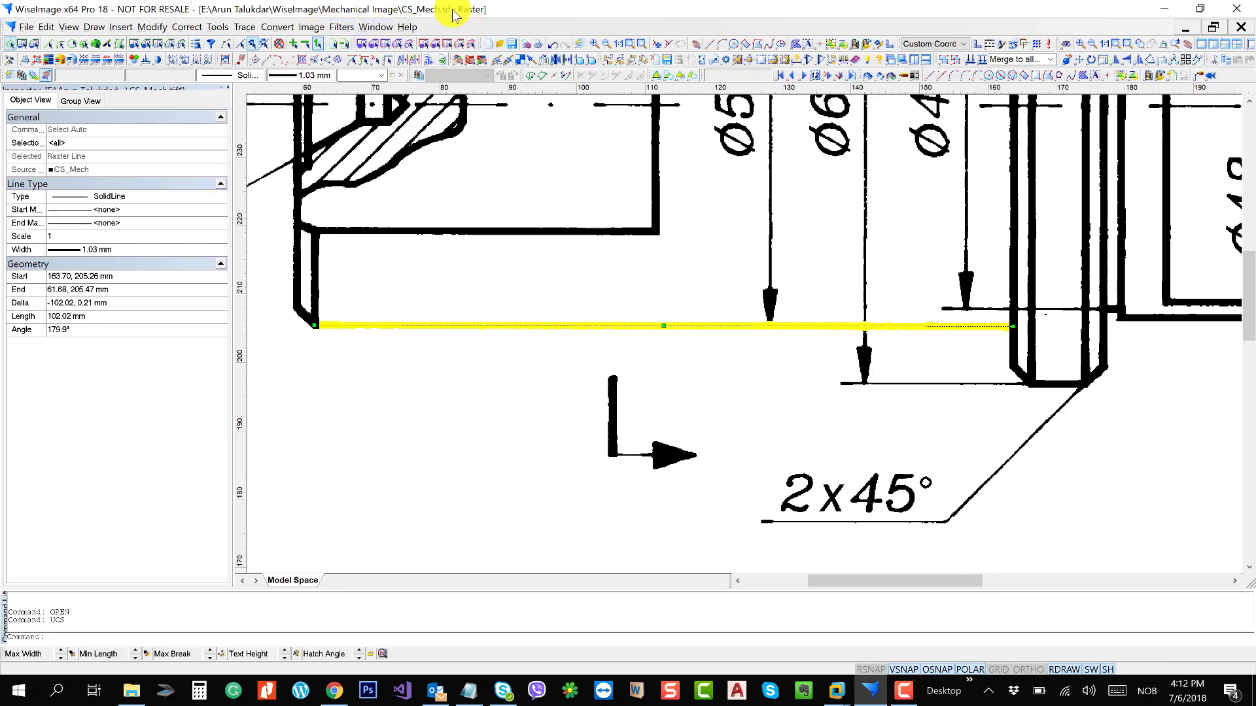
drag(569, 291, 583, 331)
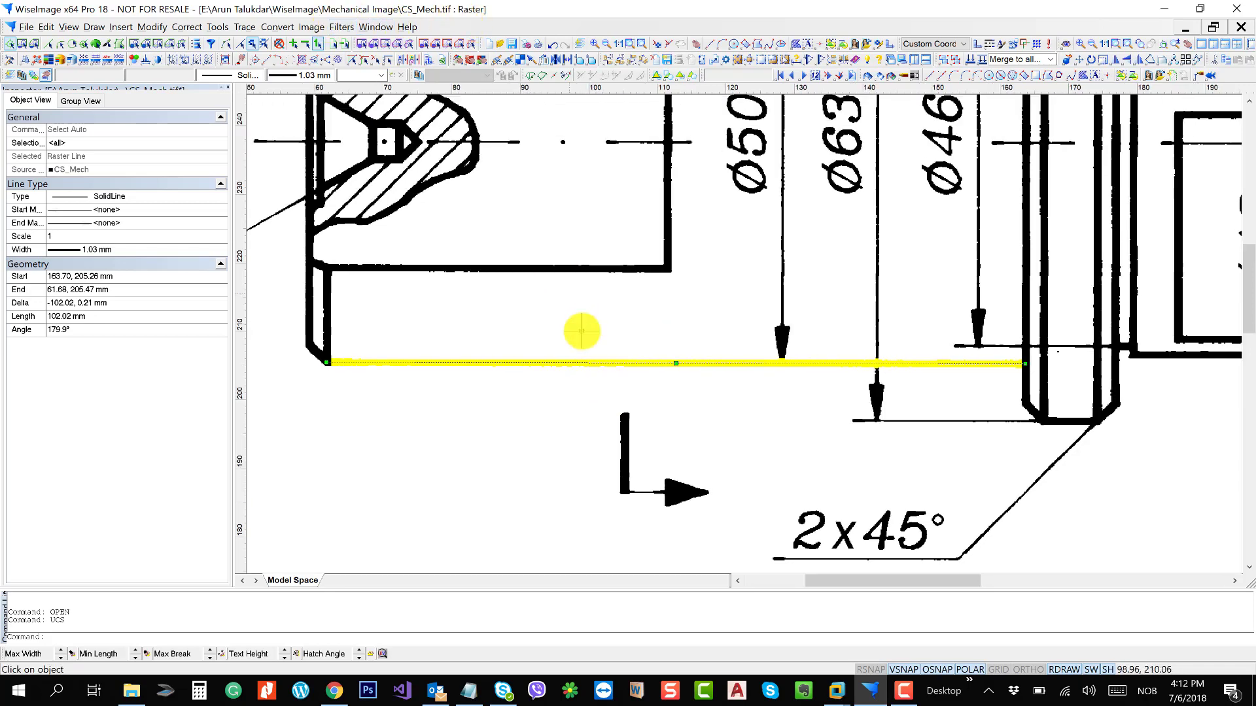
- Select the edges of the 40 mm flat in turn and check the object type, width and geometry of each raster line
click(553, 271)
click(667, 214)
drag(701, 159, 678, 350)
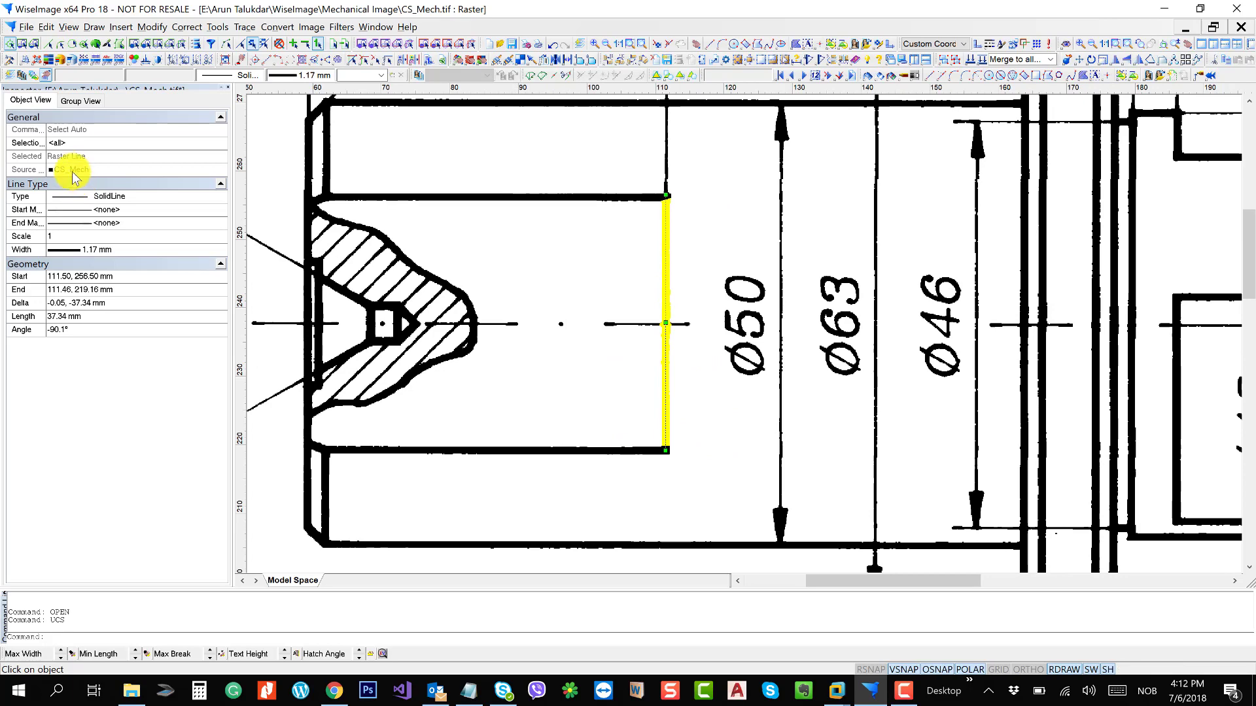
click(123, 157)
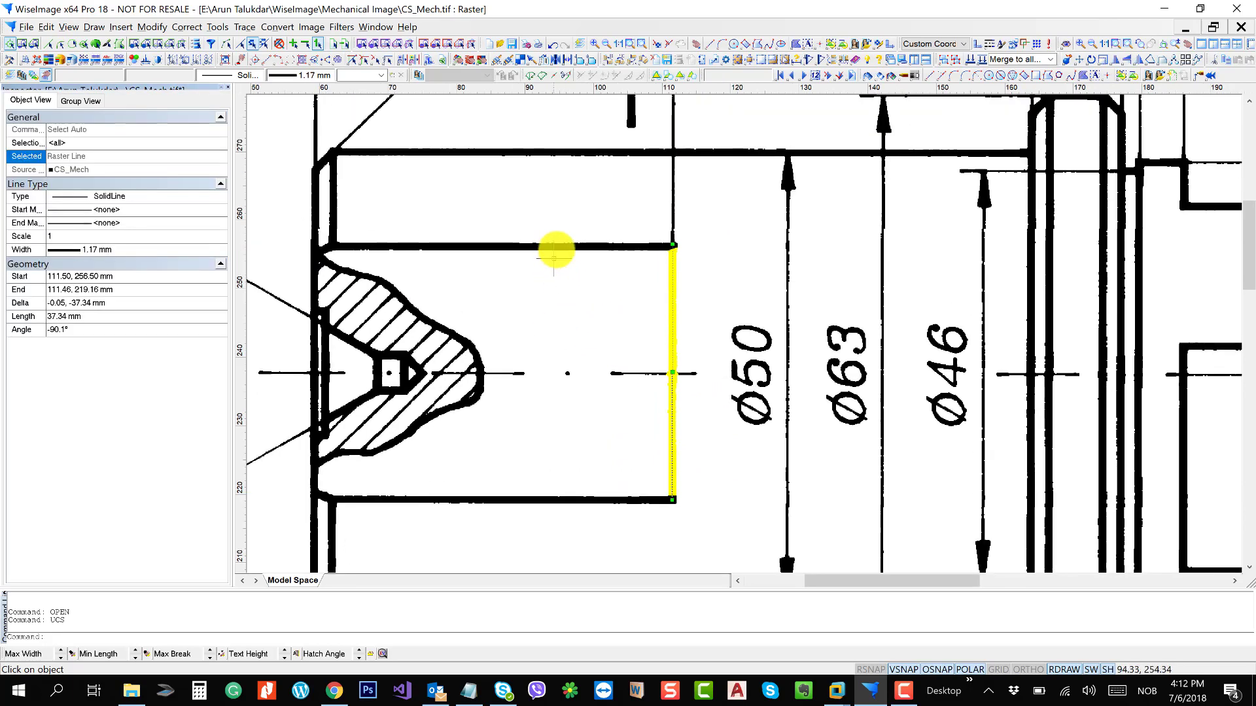
click(555, 248)
drag(576, 401, 574, 273)
drag(635, 425, 583, 311)
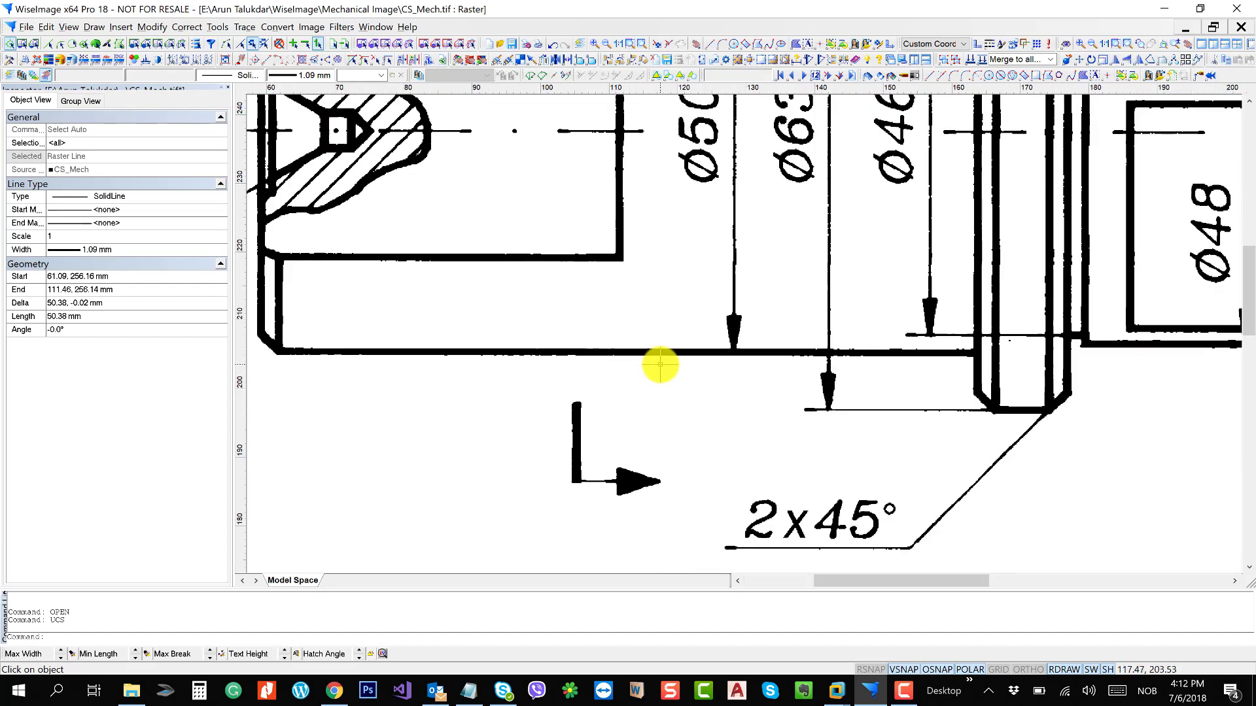
- Change the lower outline of the Ø50 section to line type DashedLine with a width of 0.50 mm
click(657, 353)
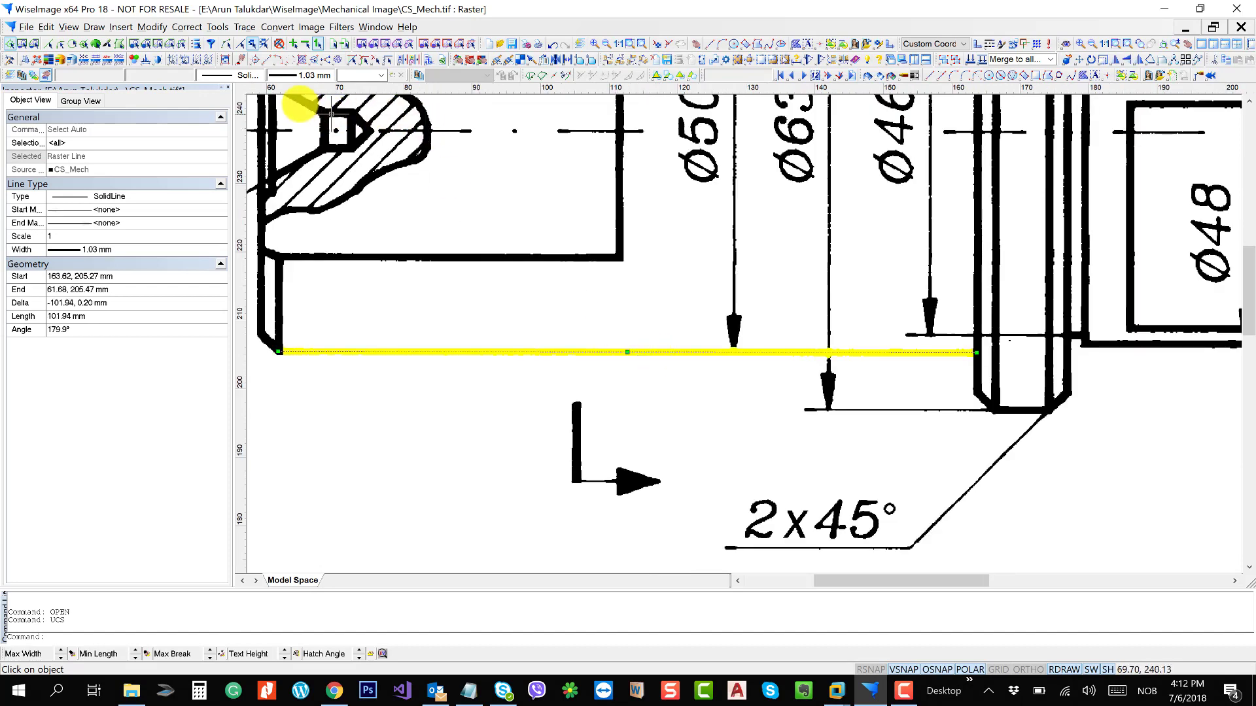
click(248, 76)
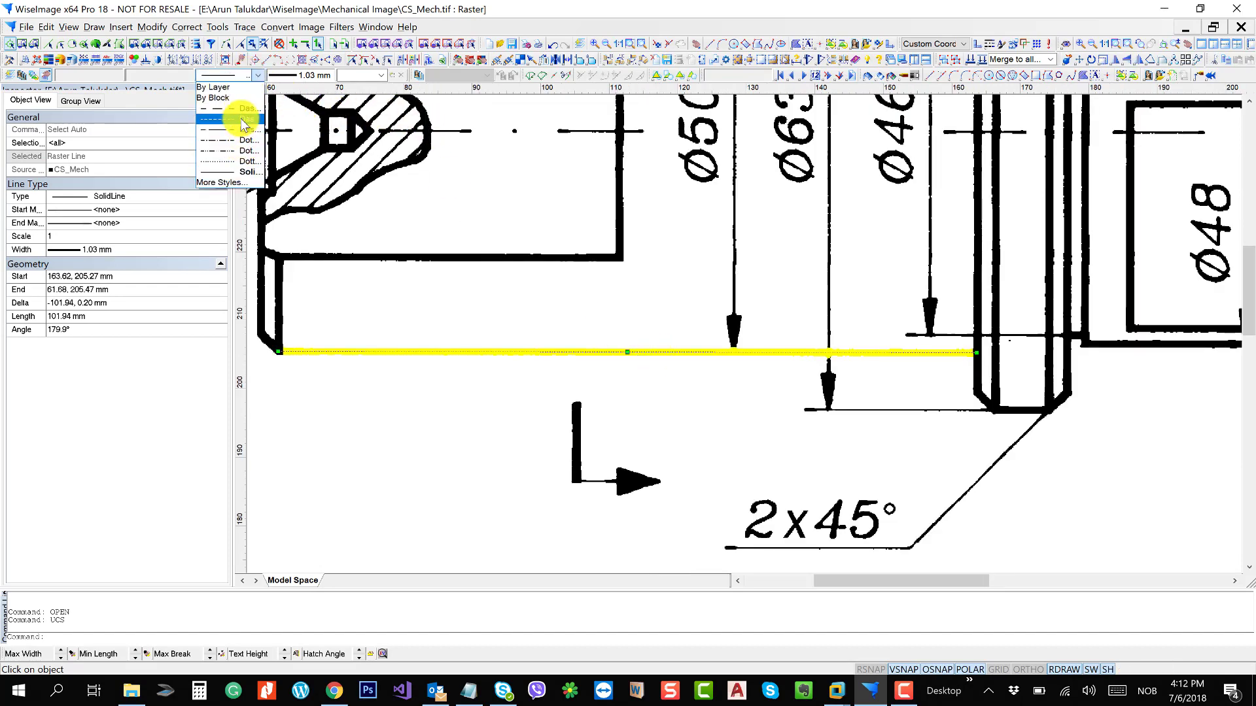
click(247, 120)
click(325, 76)
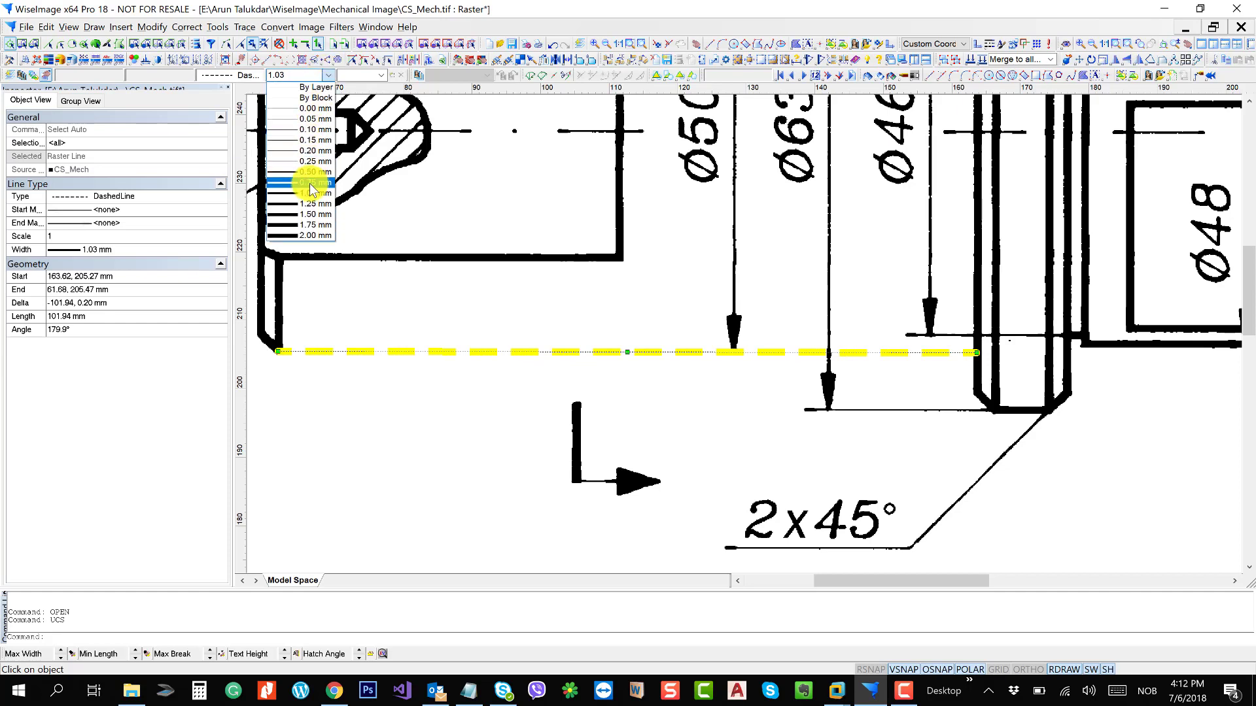
click(311, 172)
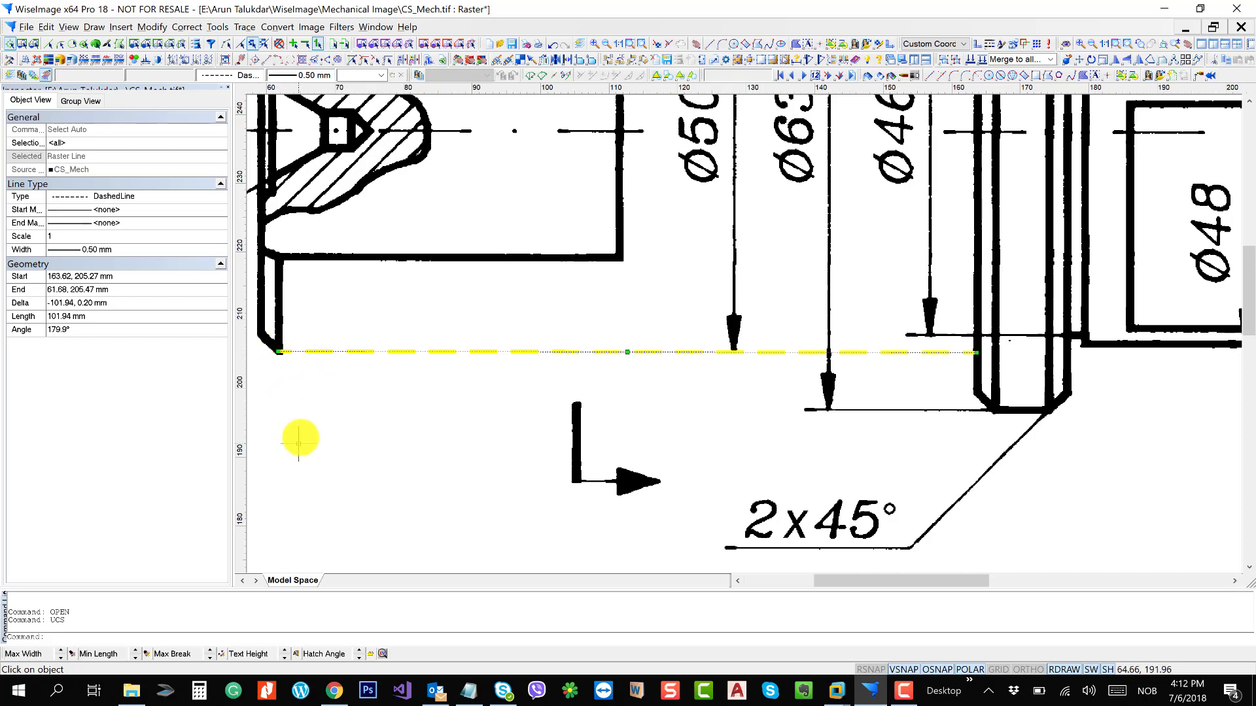
- Stretch the dashed outline's endpoint at the shaft's chamfered end down and outwards to about 48.4, 183.6 mm
mouse_move(472, 409)
mouse_down()
mouse_move(528, 381)
mouse_move(641, 362)
mouse_up()
drag(549, 372, 695, 386)
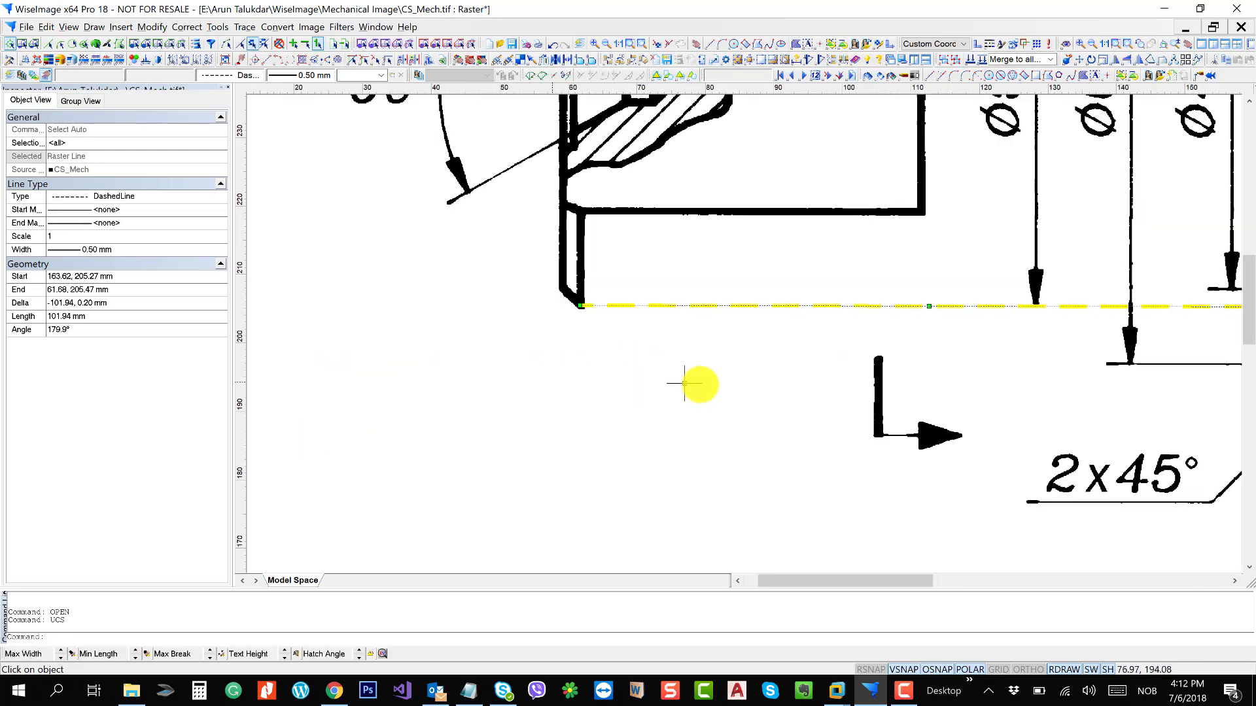
scroll(595, 305, up, 6)
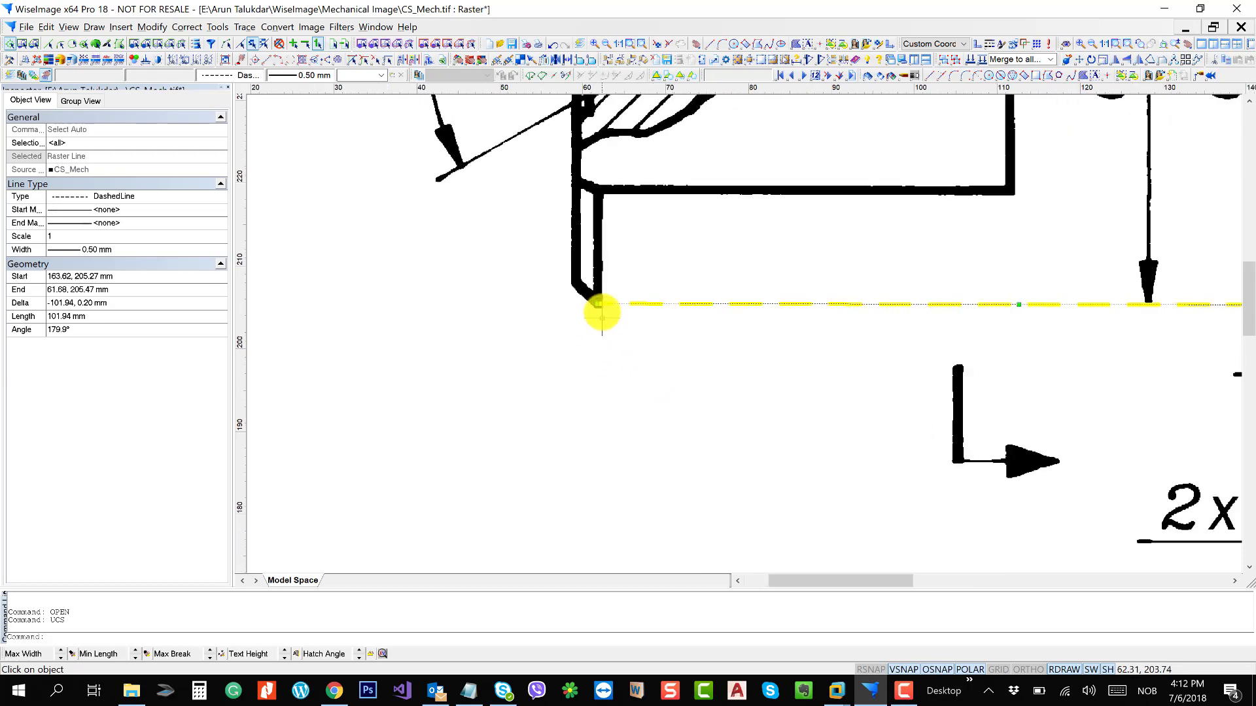
click(590, 284)
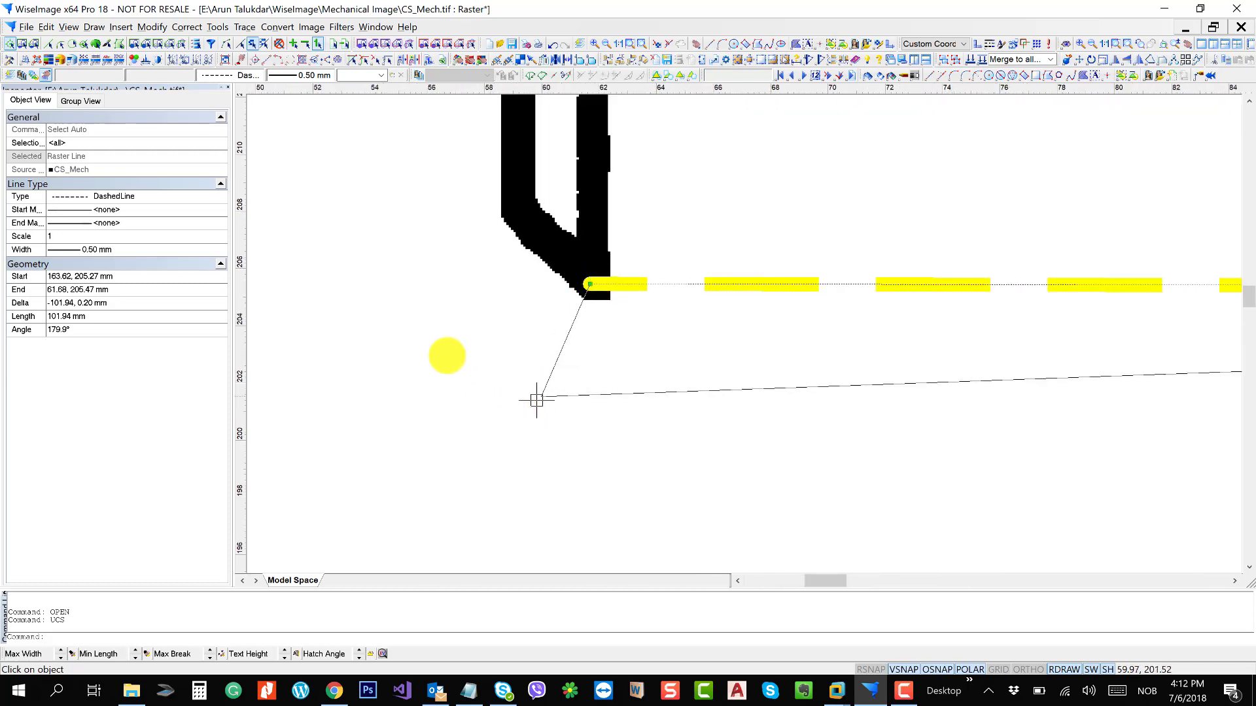
scroll(451, 399, down, 3)
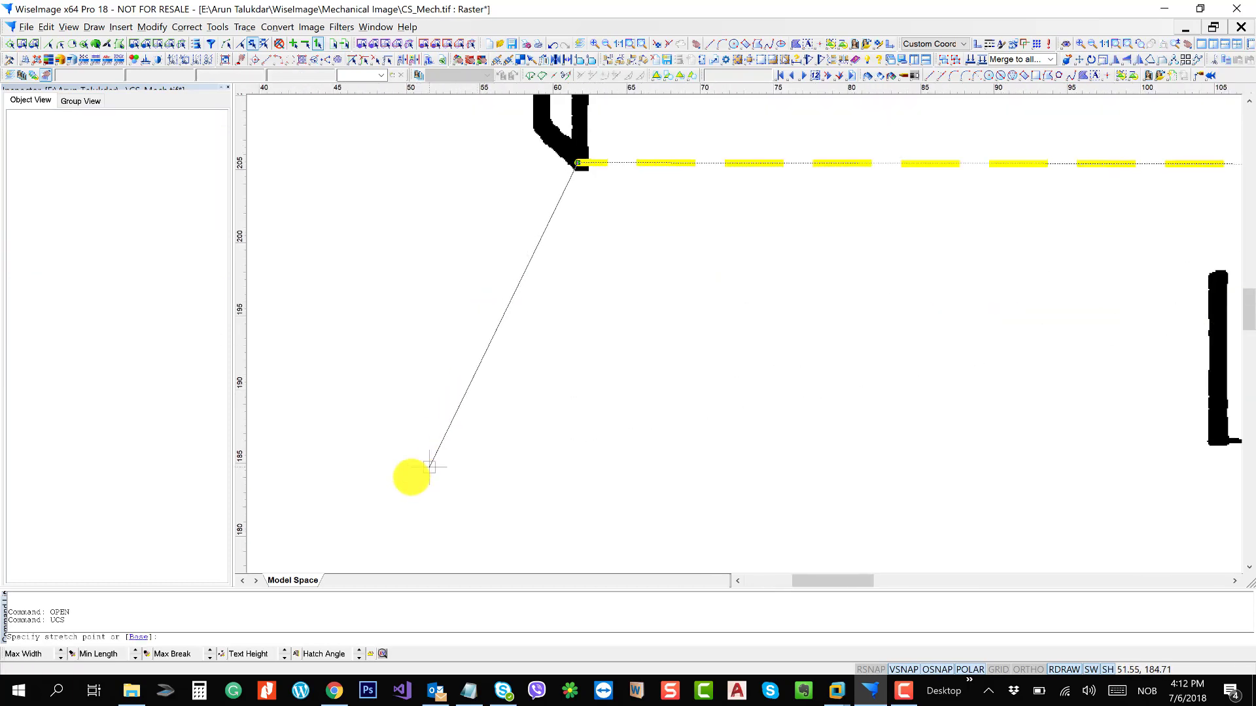
click(386, 476)
scroll(360, 361, down, 2)
scroll(541, 429, down, 2)
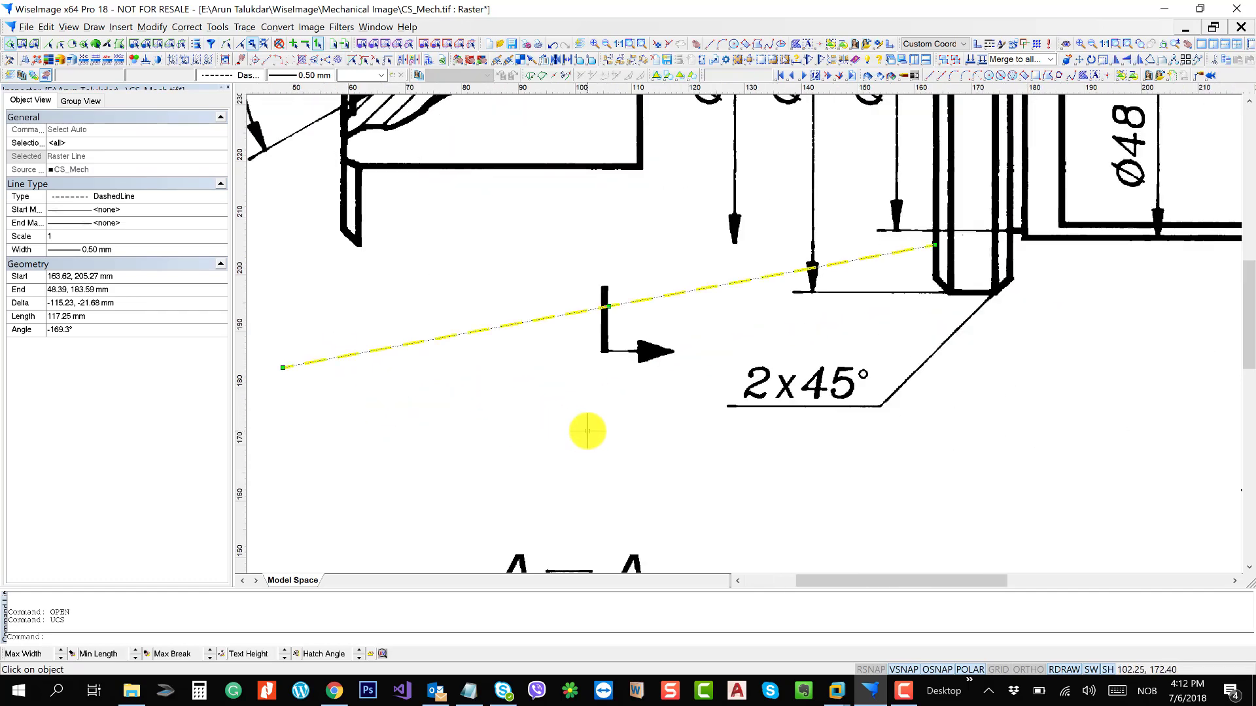
- Undo the stretch, line width and line type changes on the shaft's lower outline, and deselect the line
key(ctrl+z)
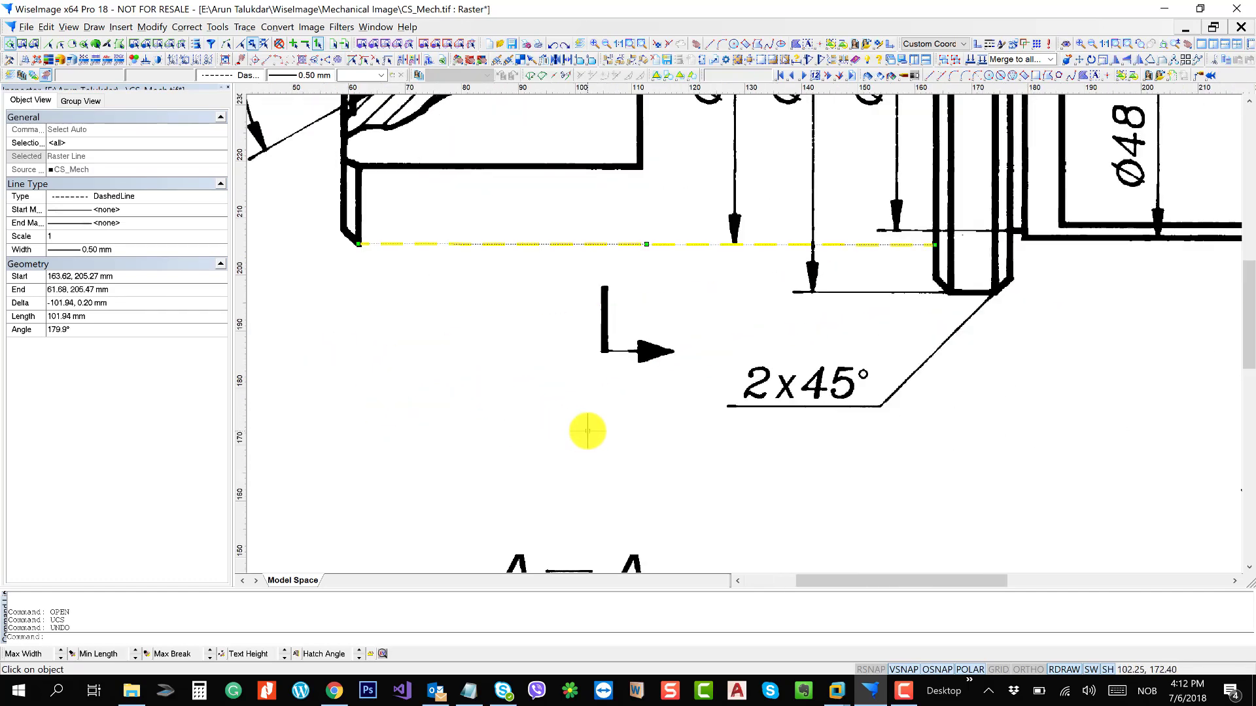
scroll(505, 341, down, 2)
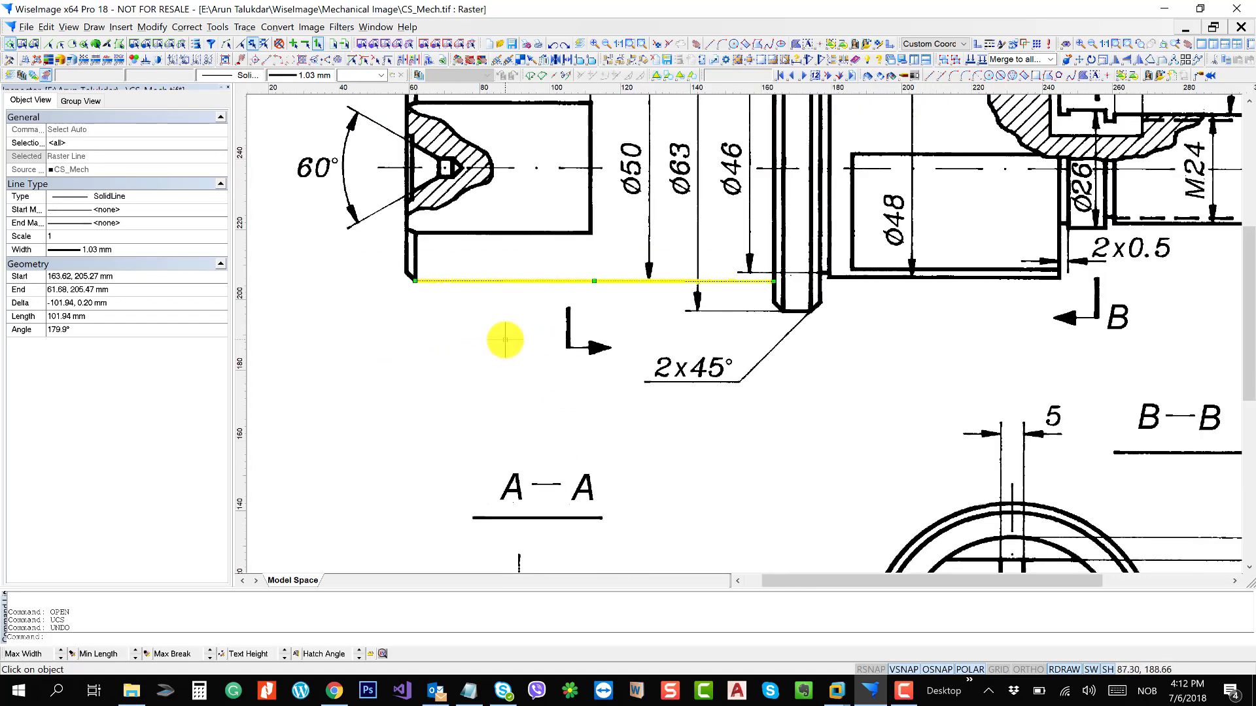
key(Escape)
scroll(583, 339, down, 5)
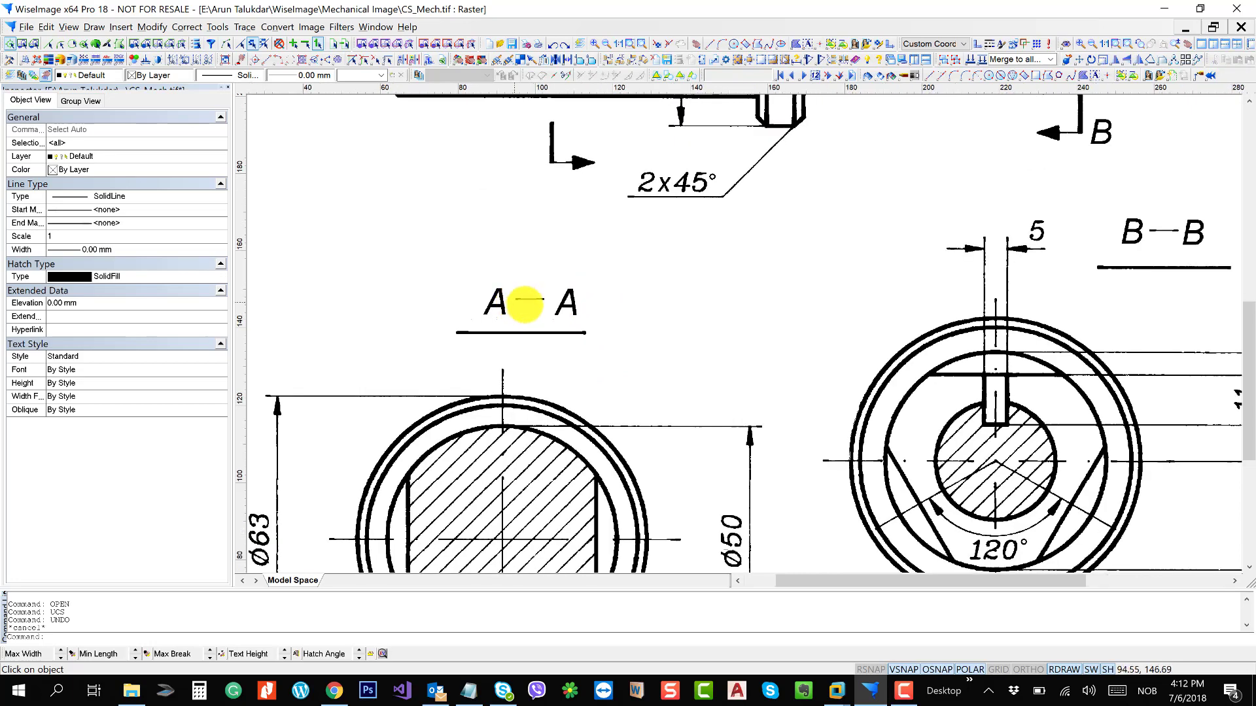
scroll(526, 304, up, 2)
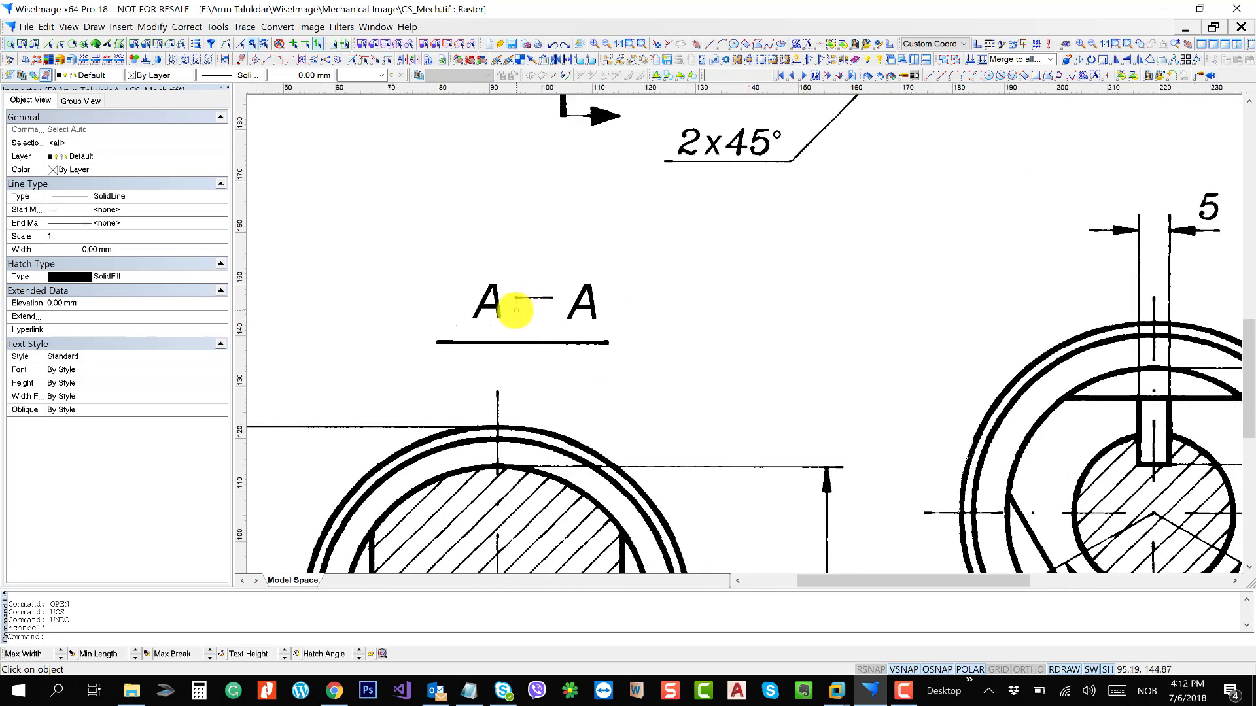
click(94, 29)
click(130, 298)
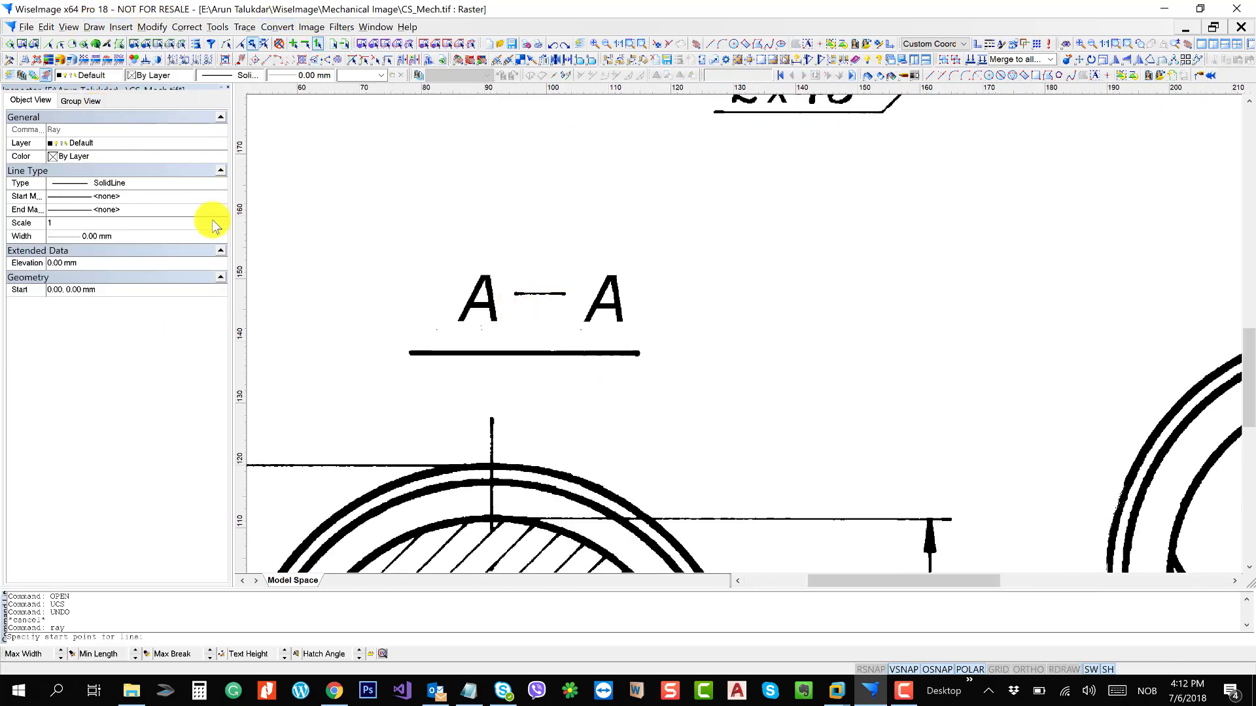
key(Escape)
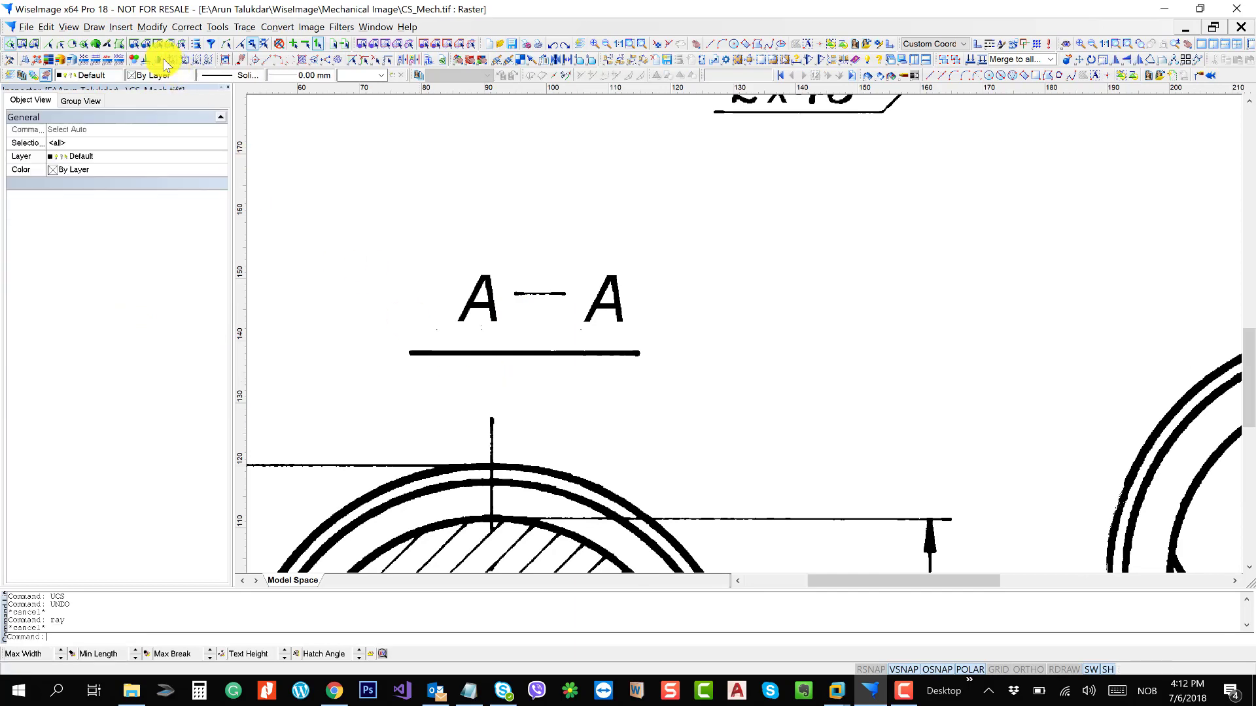
- Replace the raster section title A–A with the text "C - C" using in-place raster text editing
click(46, 29)
mouse_move(70, 30)
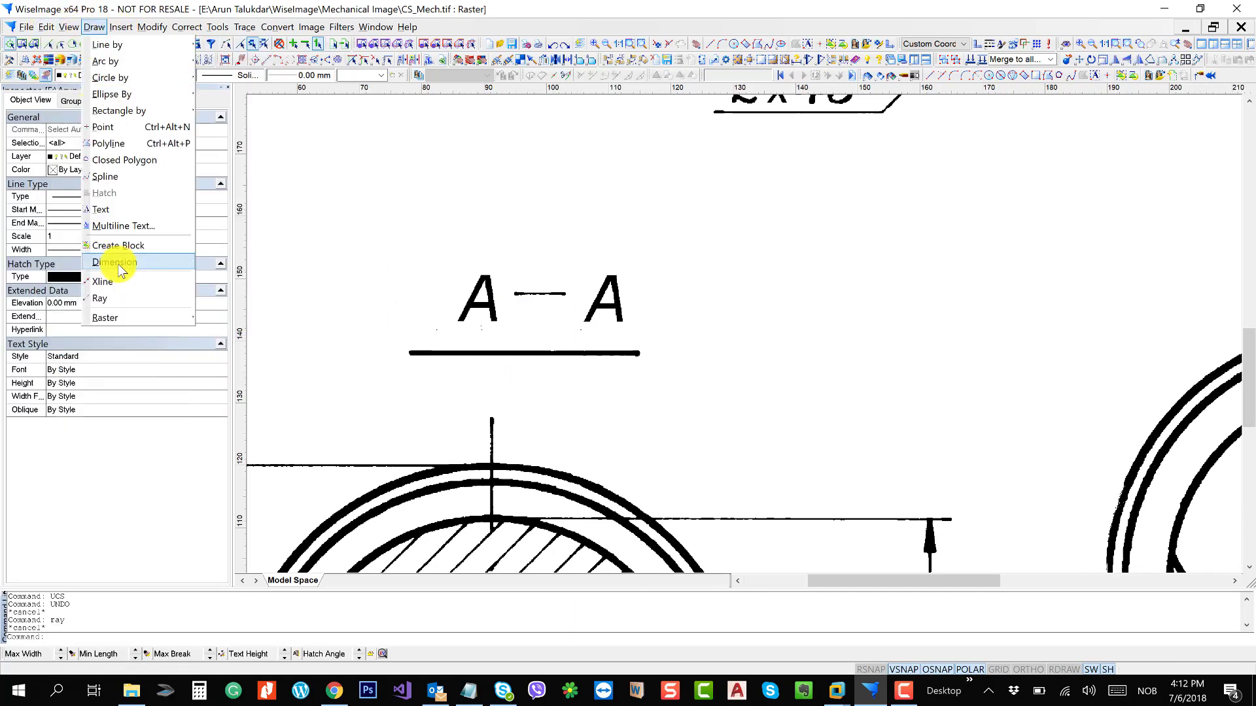
mouse_move(138, 319)
click(237, 400)
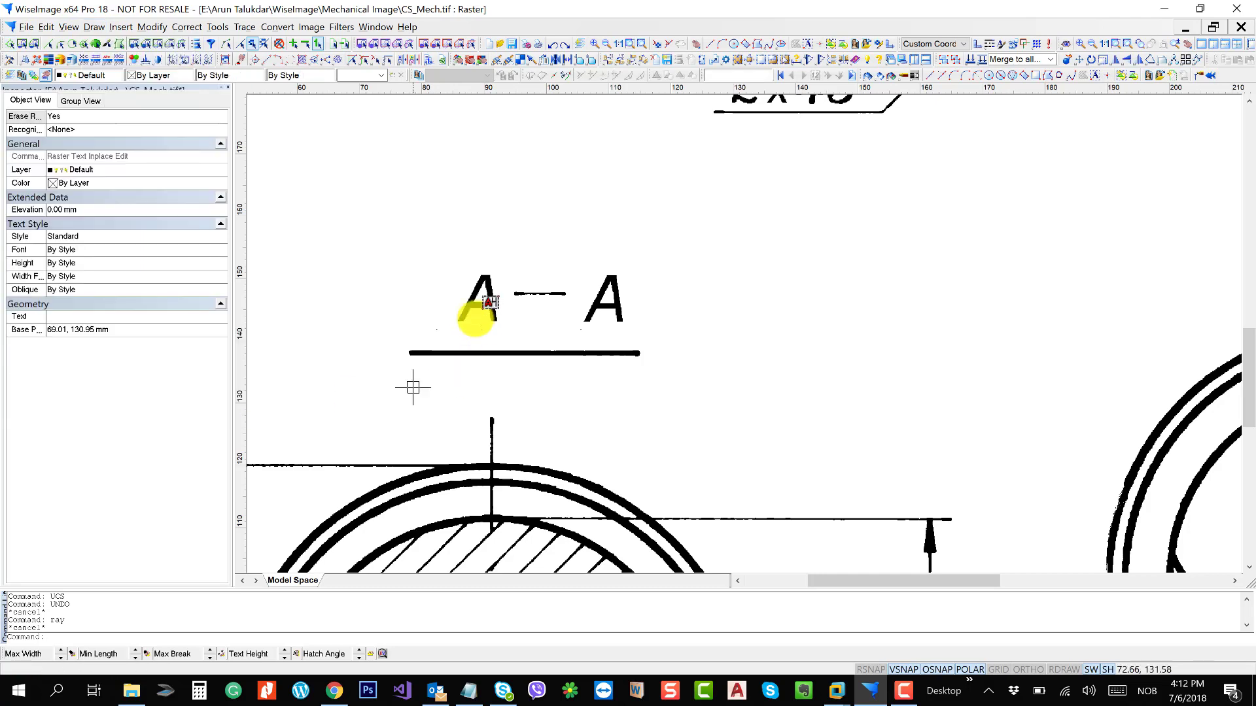
click(449, 266)
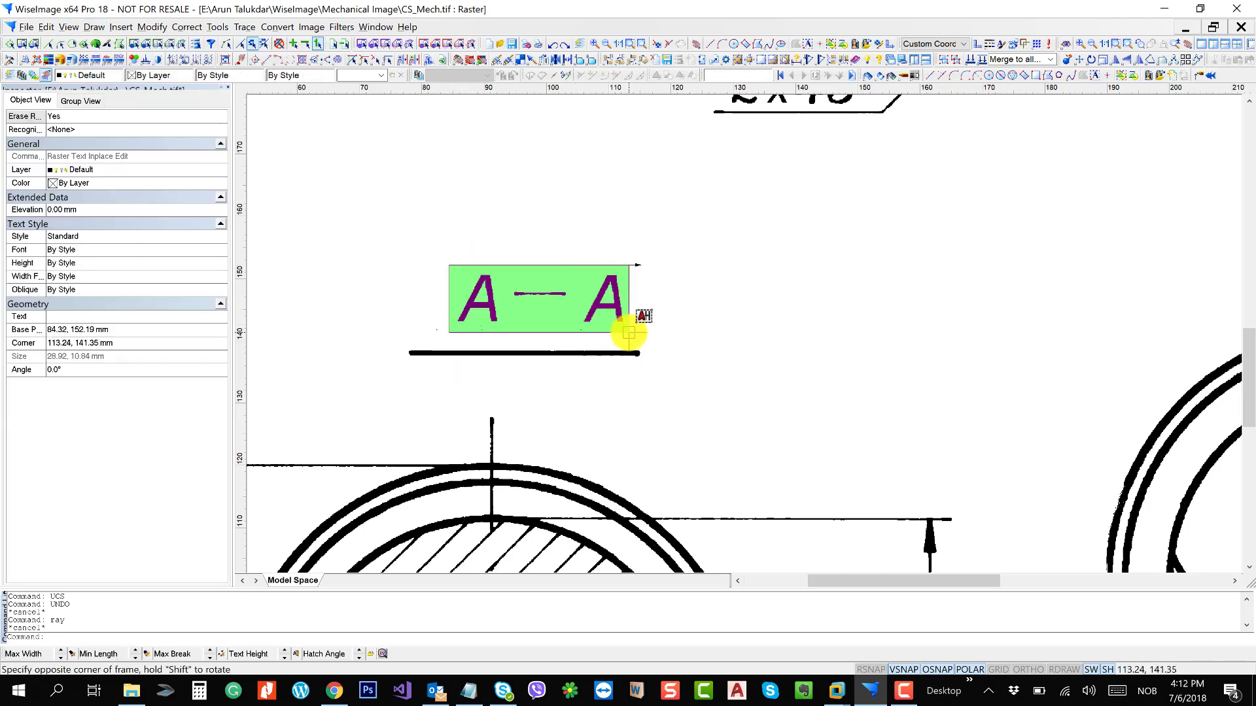
click(629, 332)
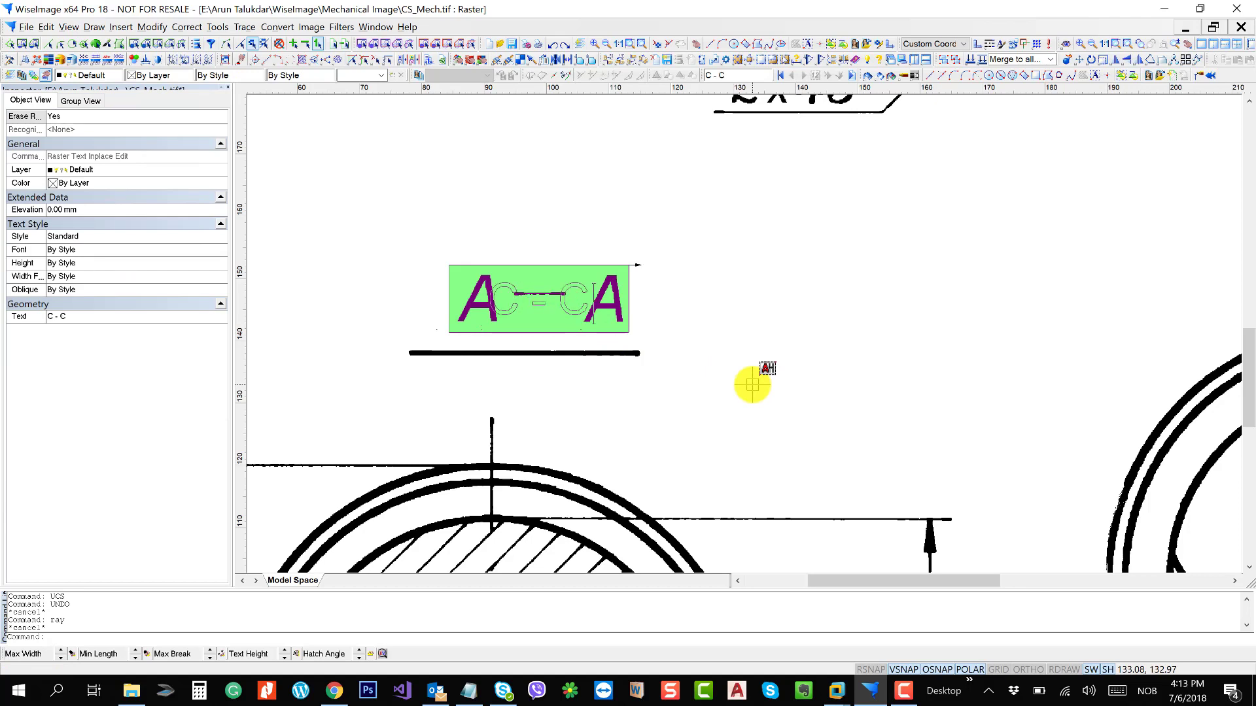
click(752, 385)
key(Escape)
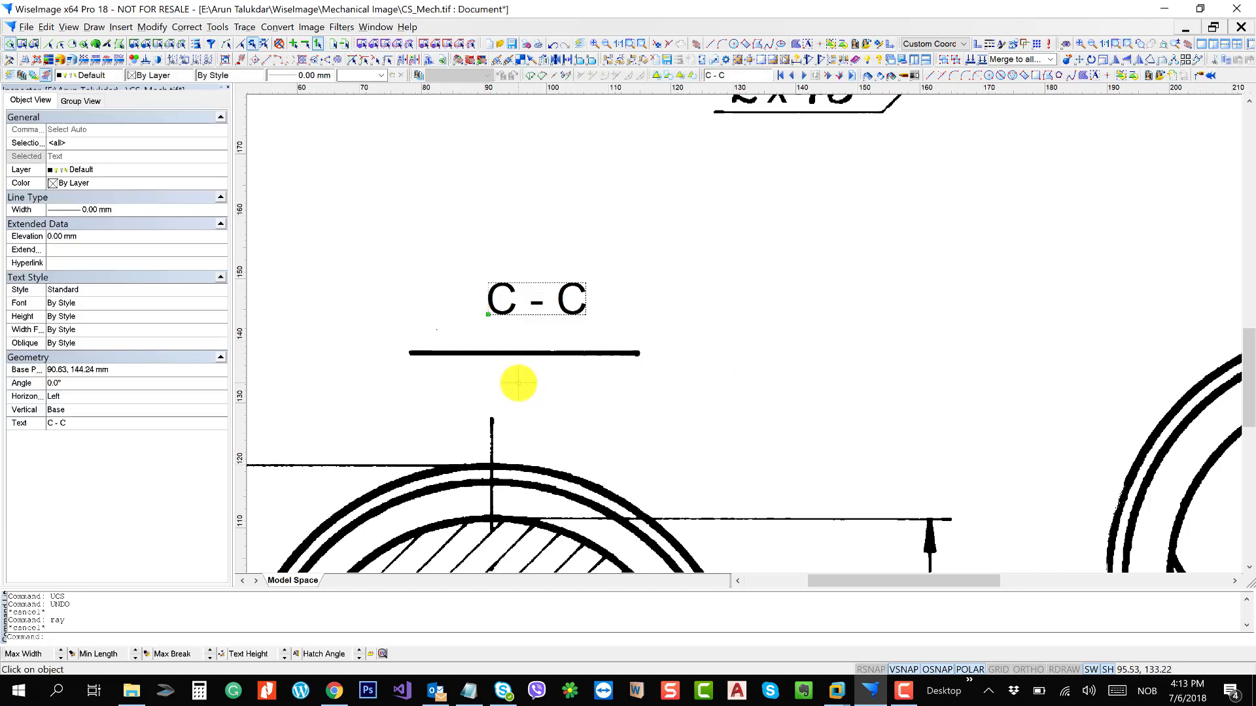
- Set the C - C text height to 9.00 mm and move the text over its underline, to about 80.0, 142.5 mm
click(104, 316)
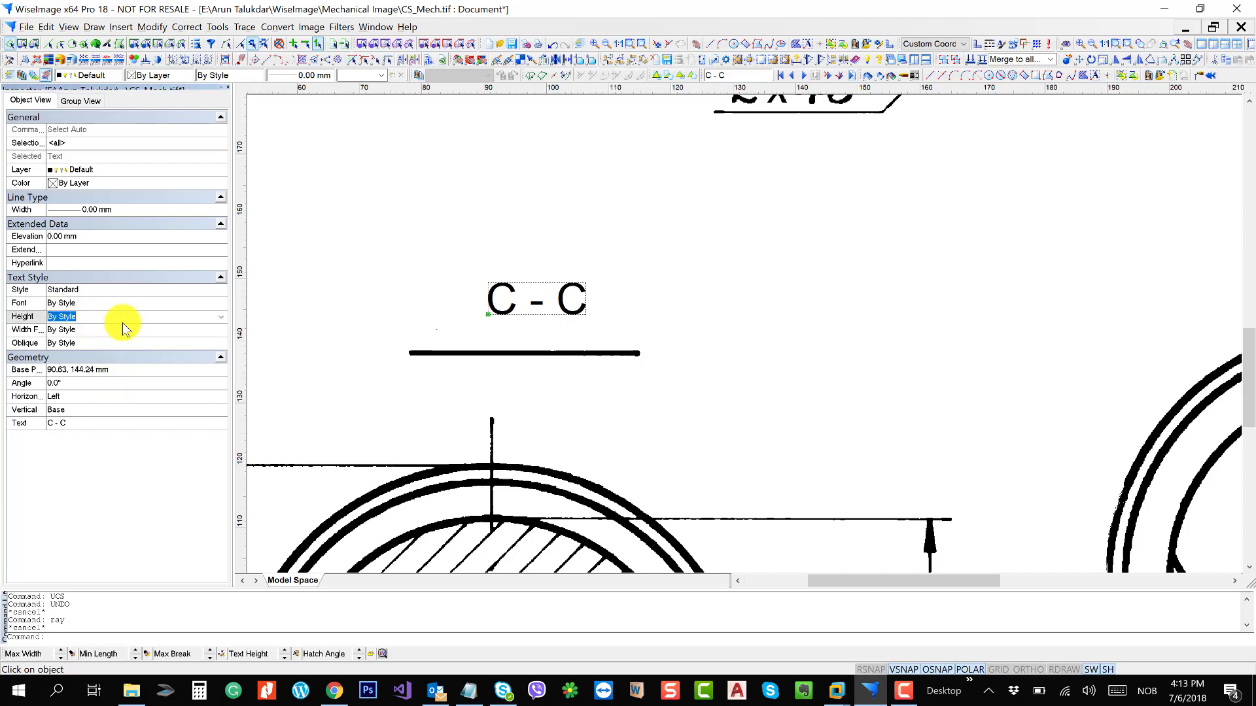
click(220, 318)
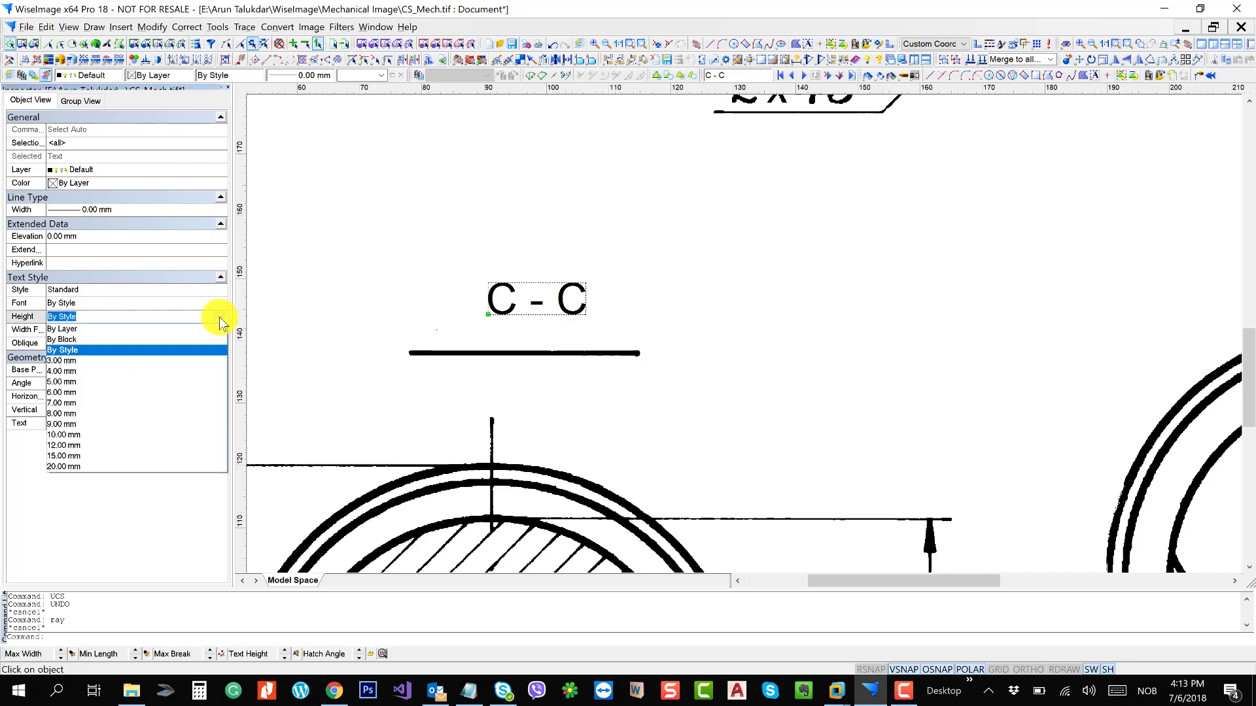
click(144, 424)
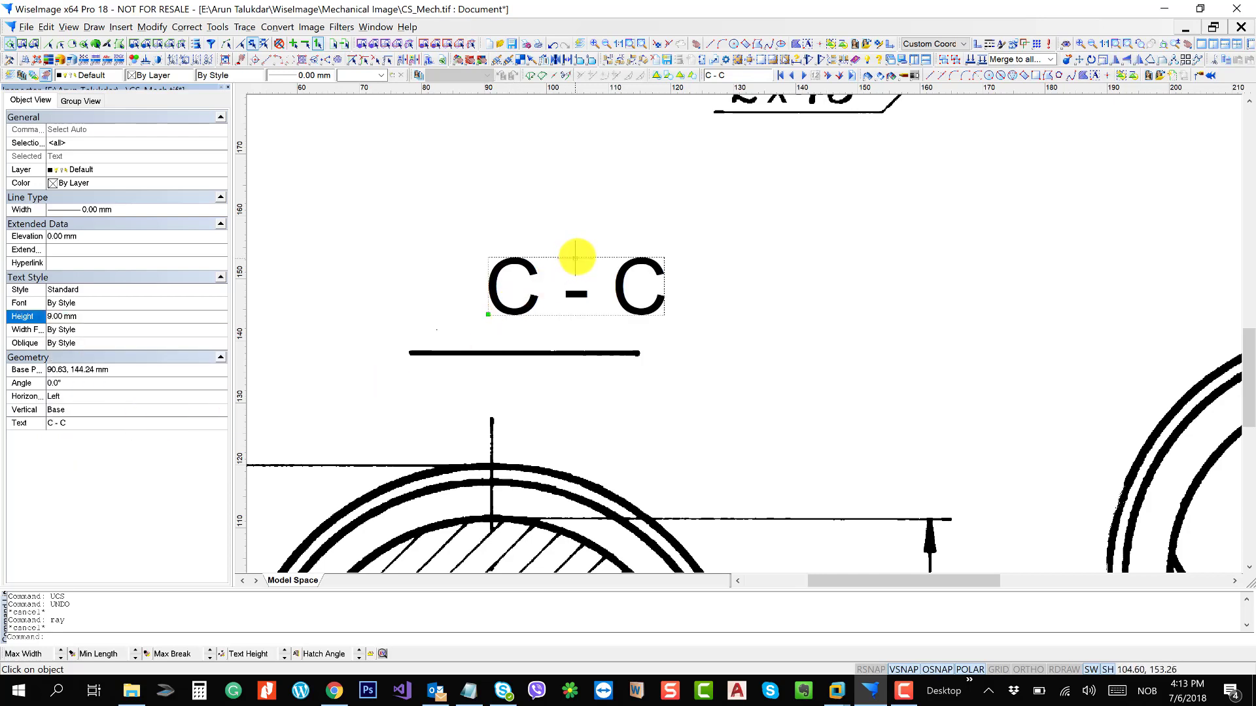
drag(577, 257, 511, 267)
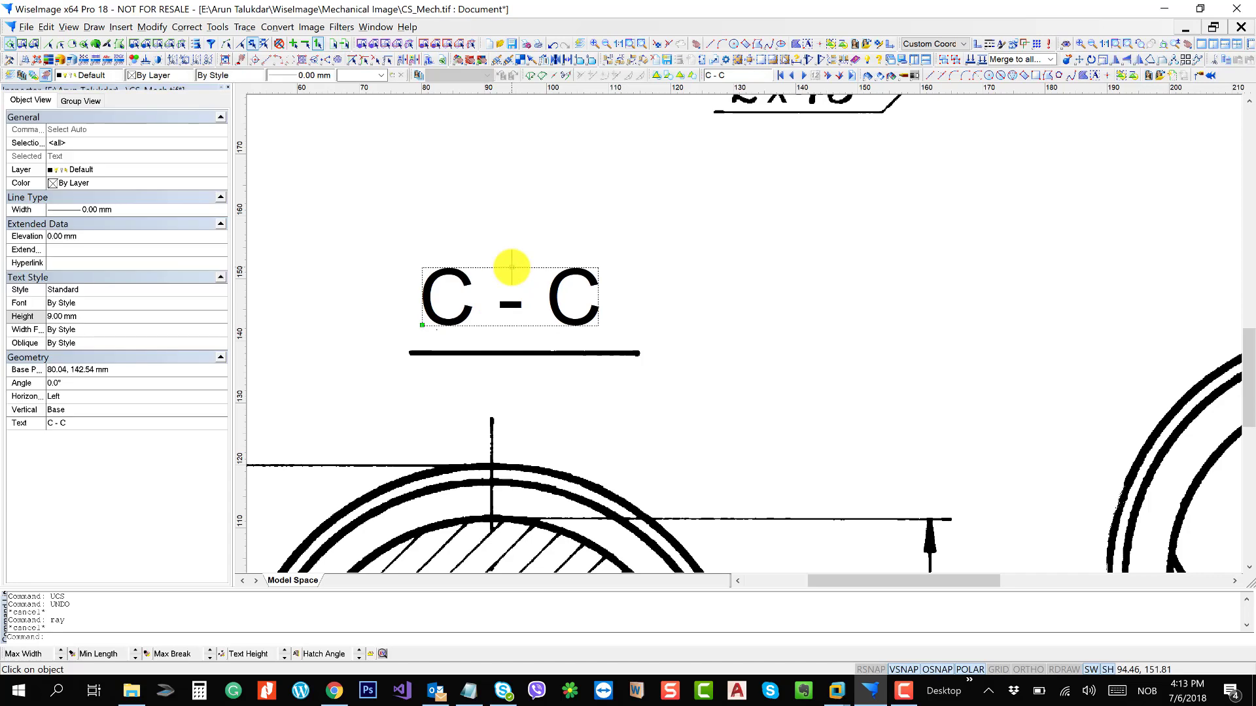
- Merge the C - C text into the raster image
click(92, 303)
drag(606, 295, 710, 288)
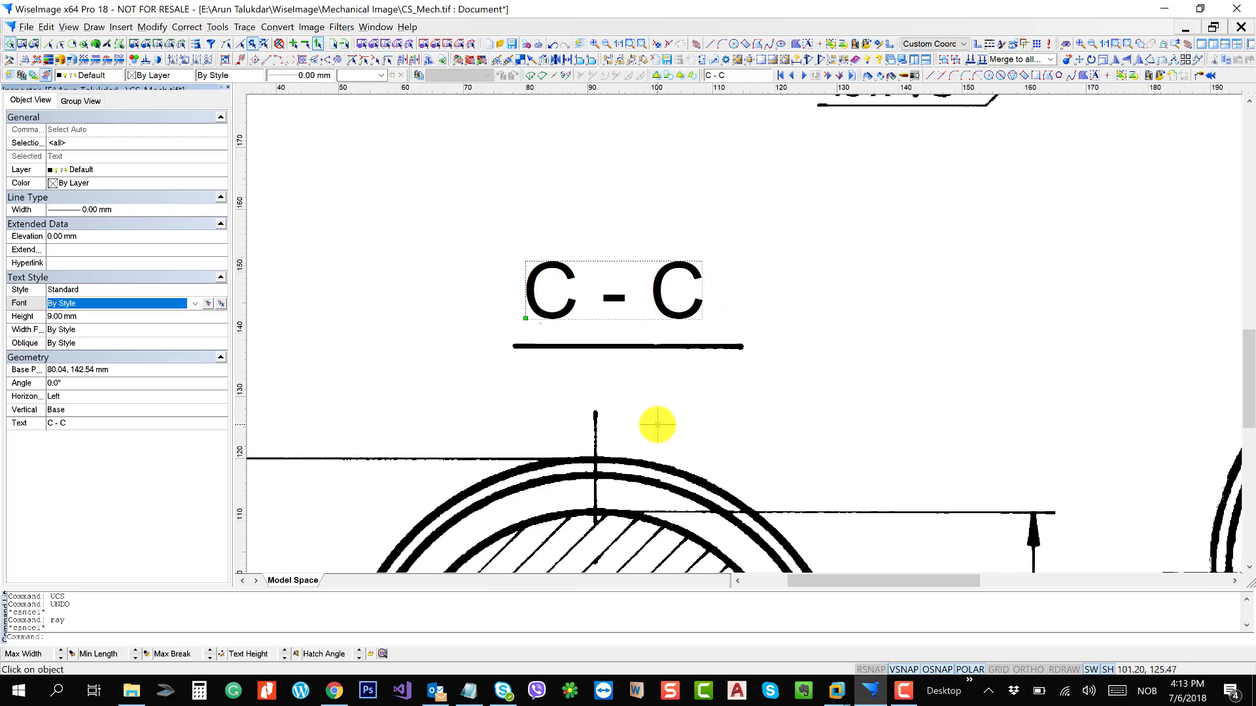
click(335, 642)
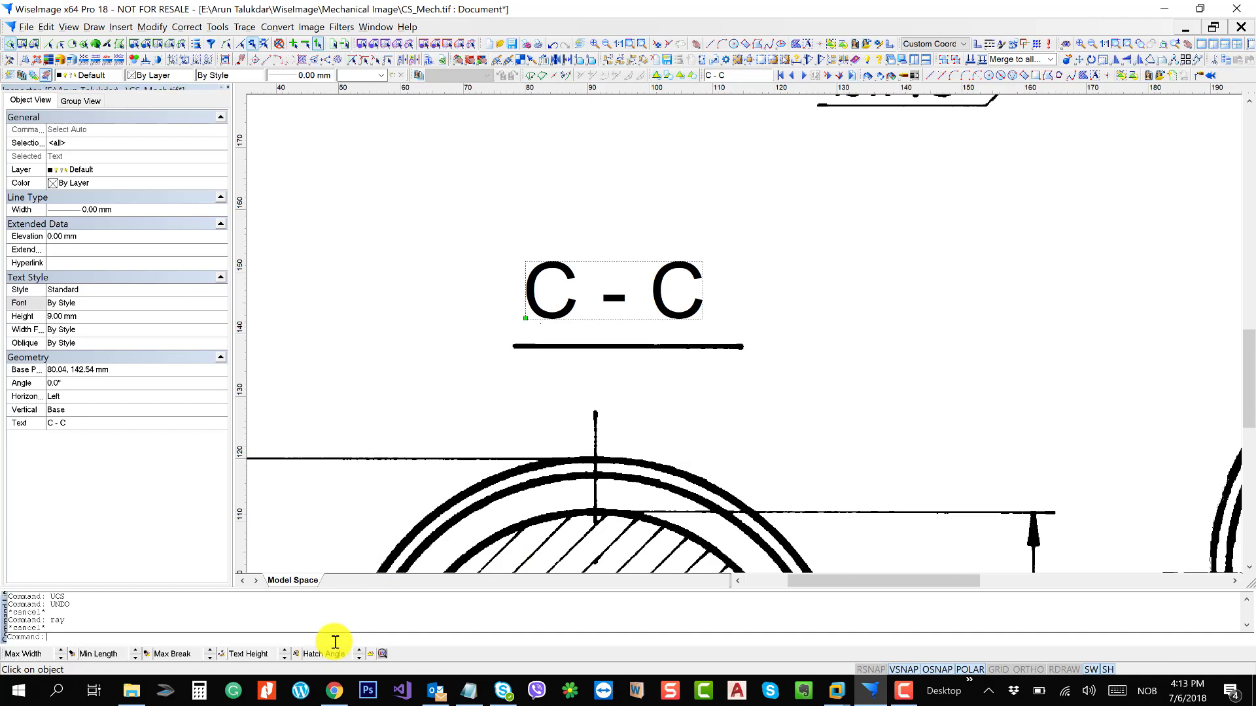
drag(412, 460, 458, 445)
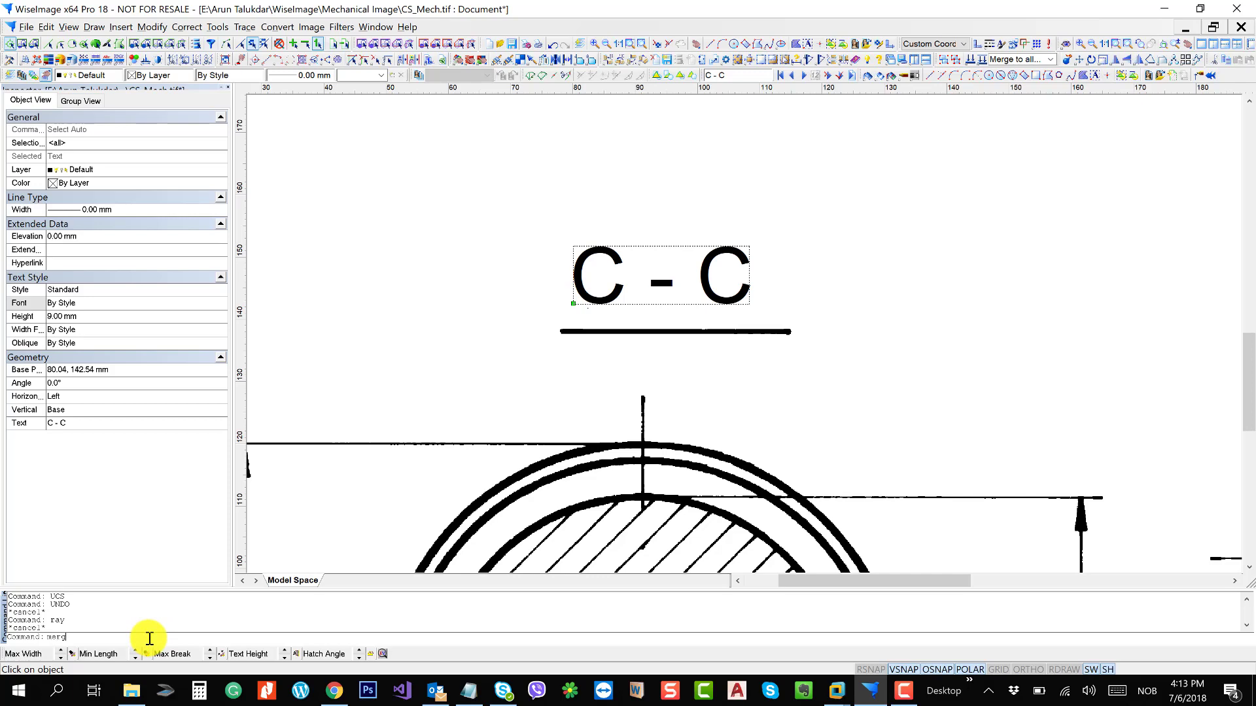
key(Delete)
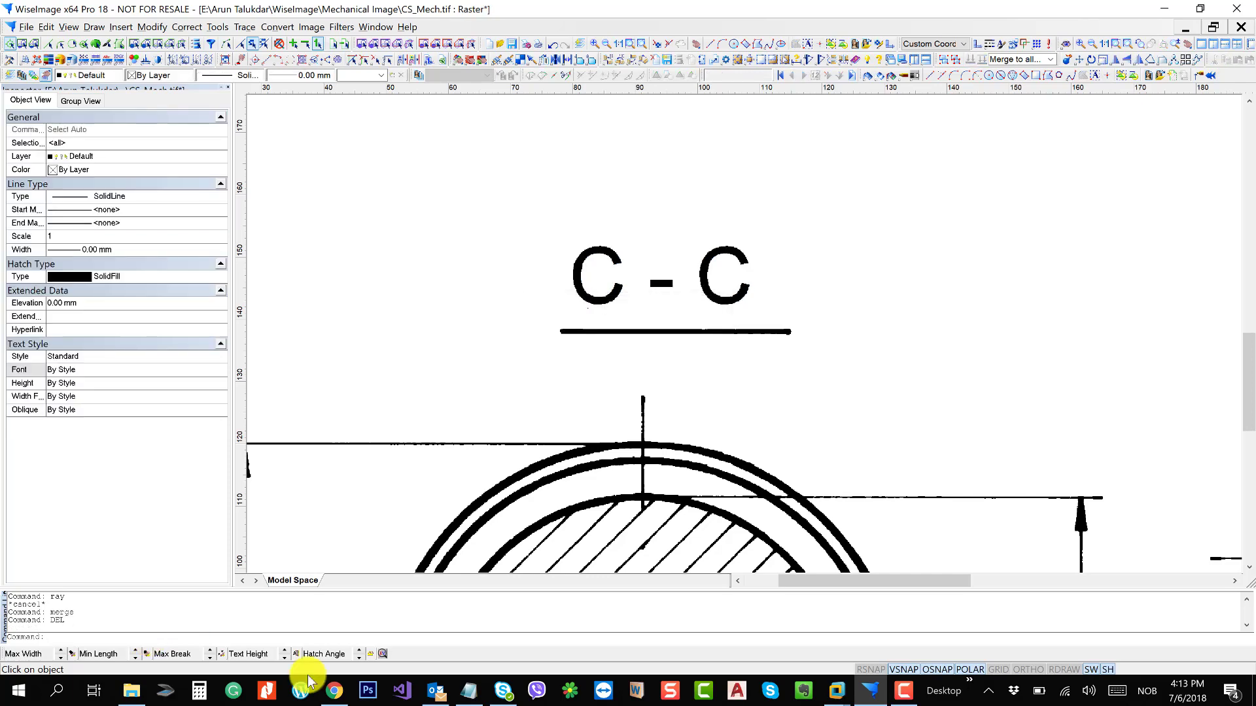
- Inspect the rasterised C - C title and its underline close up and against the surrounding drawing
scroll(488, 289, up, 2)
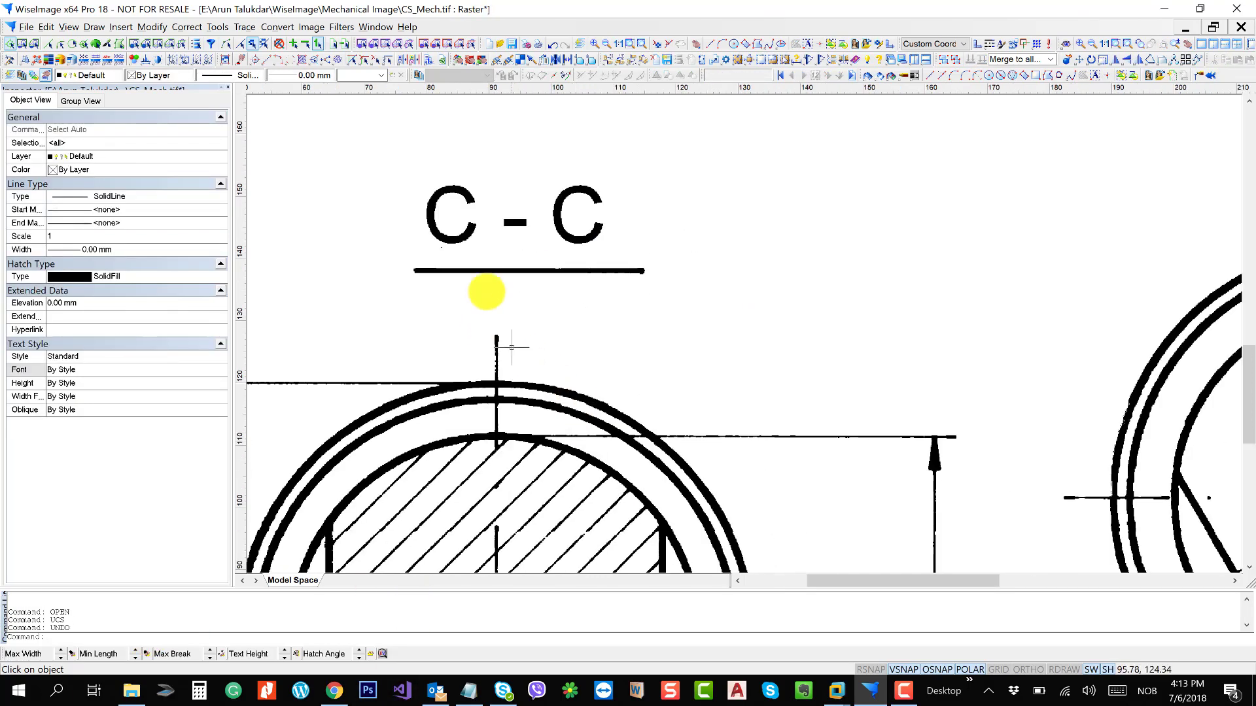
scroll(399, 190, up, 4)
drag(578, 219, 586, 347)
scroll(582, 351, up, 1)
scroll(538, 284, down, 6)
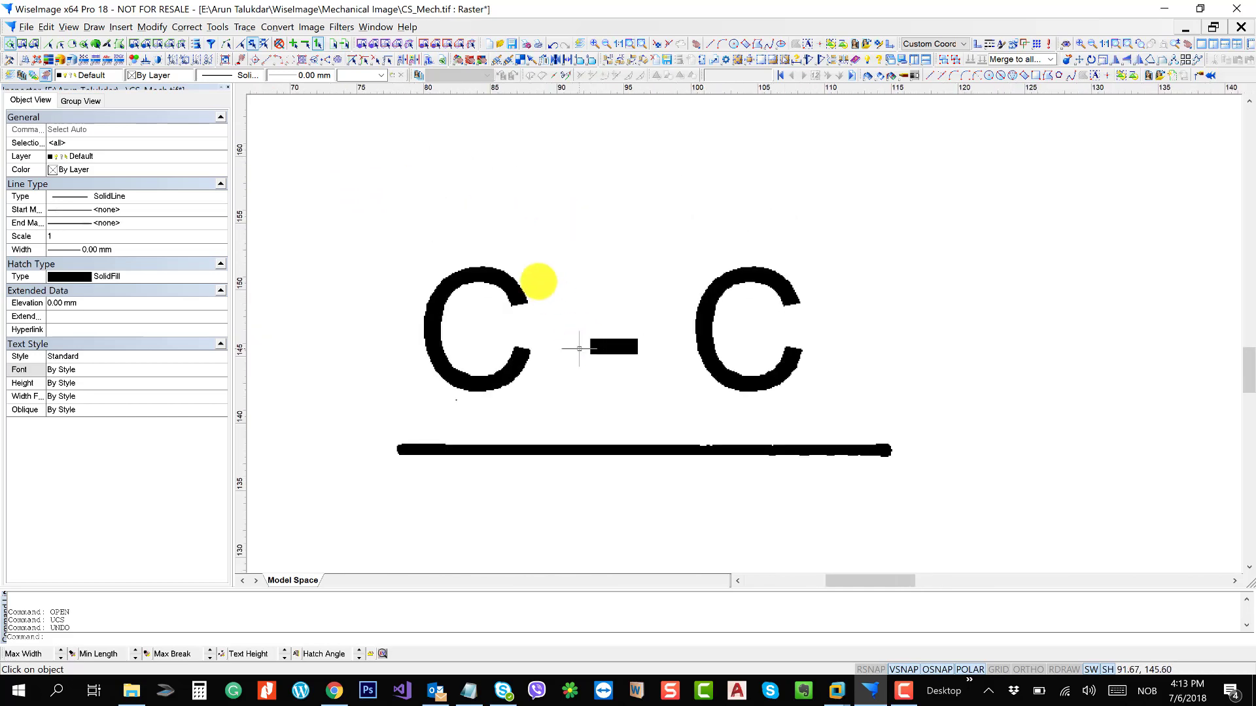
scroll(527, 289, down, 4)
scroll(541, 317, up, 4)
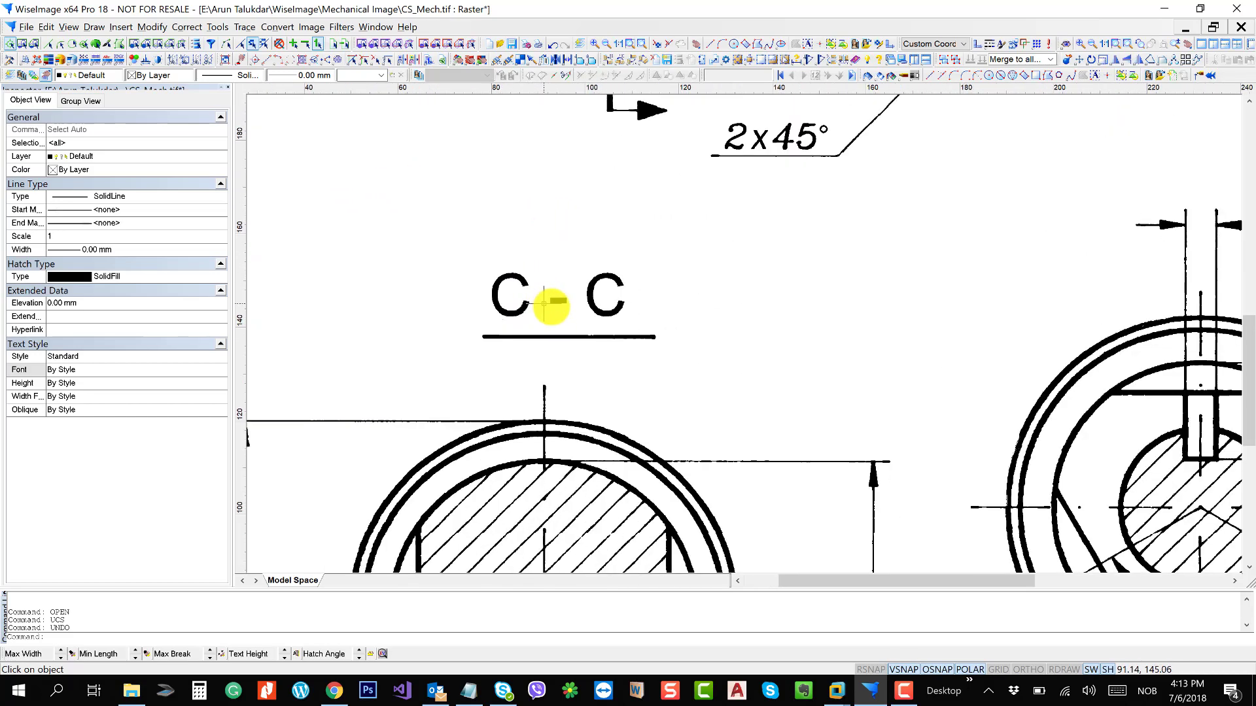
scroll(484, 293, up, 5)
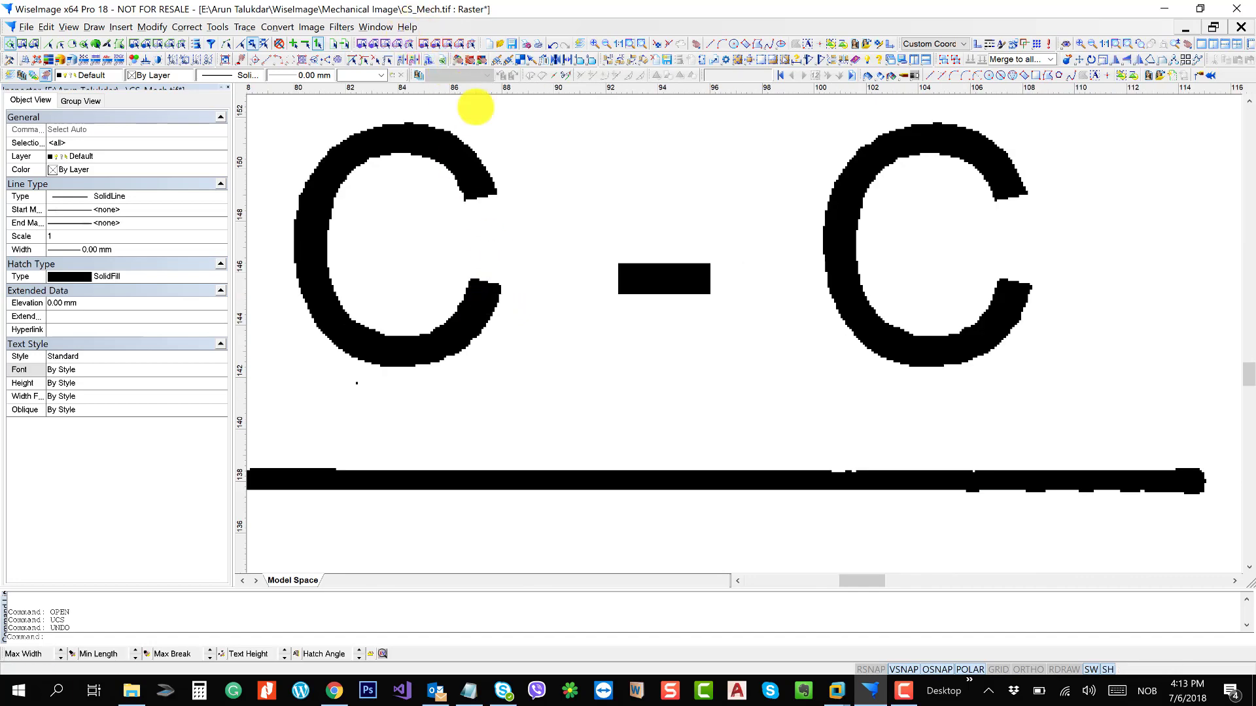
scroll(518, 250, down, 7)
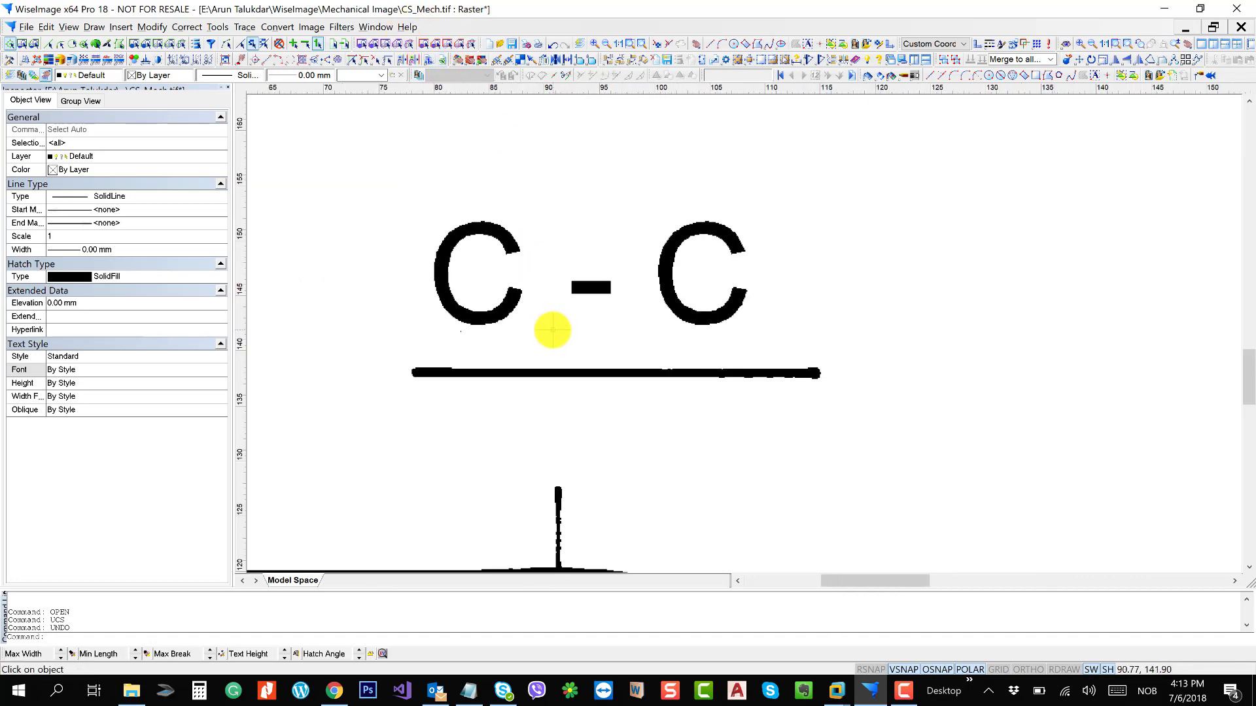
- Select the raster section view below the C - C title with its dimensions by rectangle and scale it by 0.25 about its centre
scroll(543, 300, down, 3)
drag(627, 451, 628, 291)
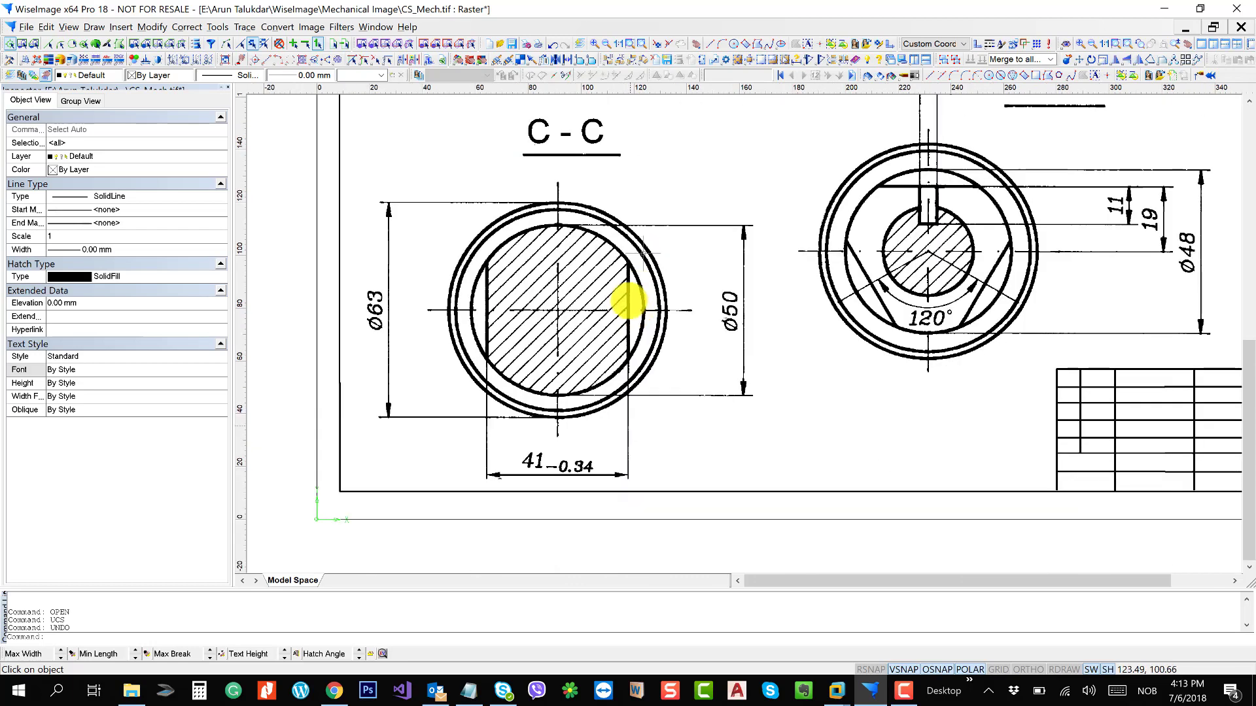
scroll(628, 288, down, 1)
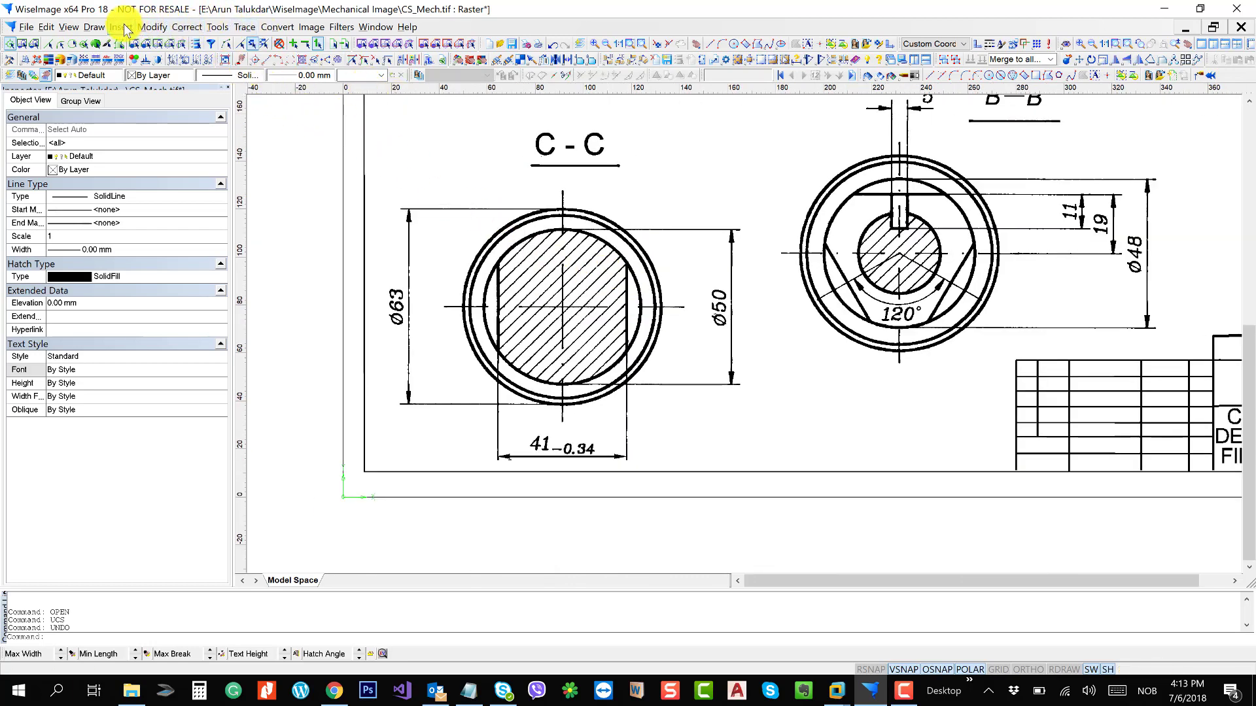
click(23, 46)
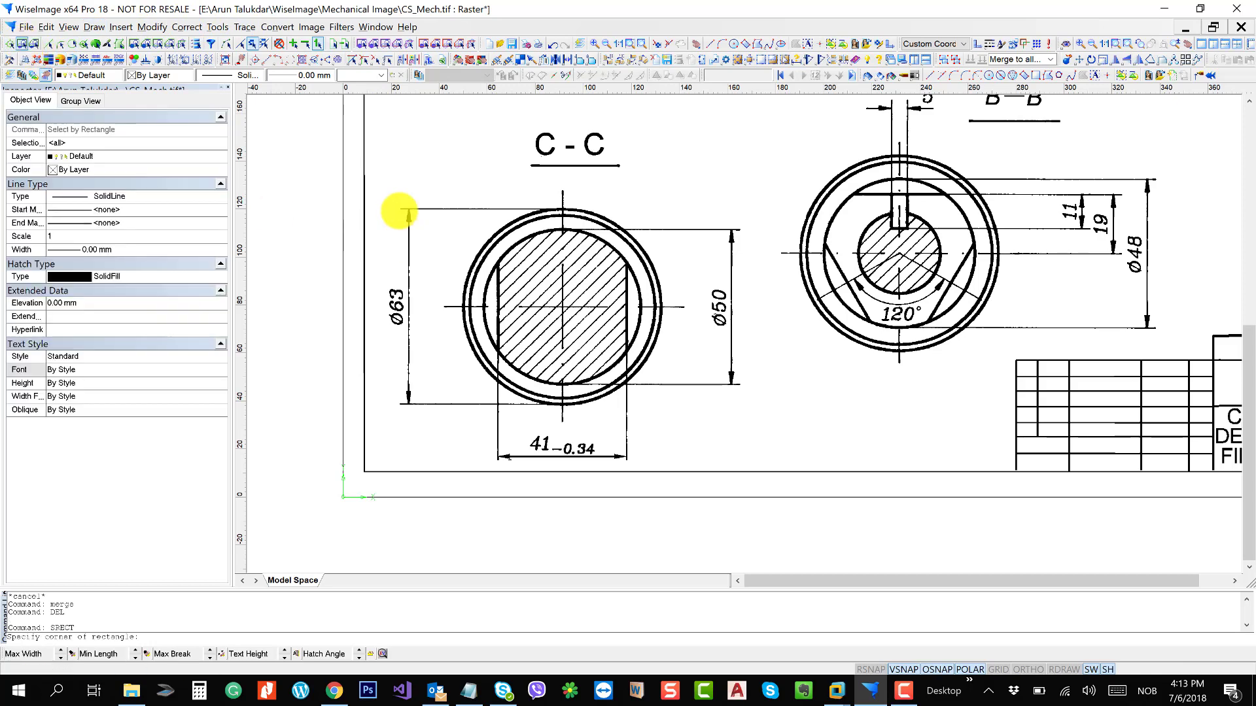
click(380, 176)
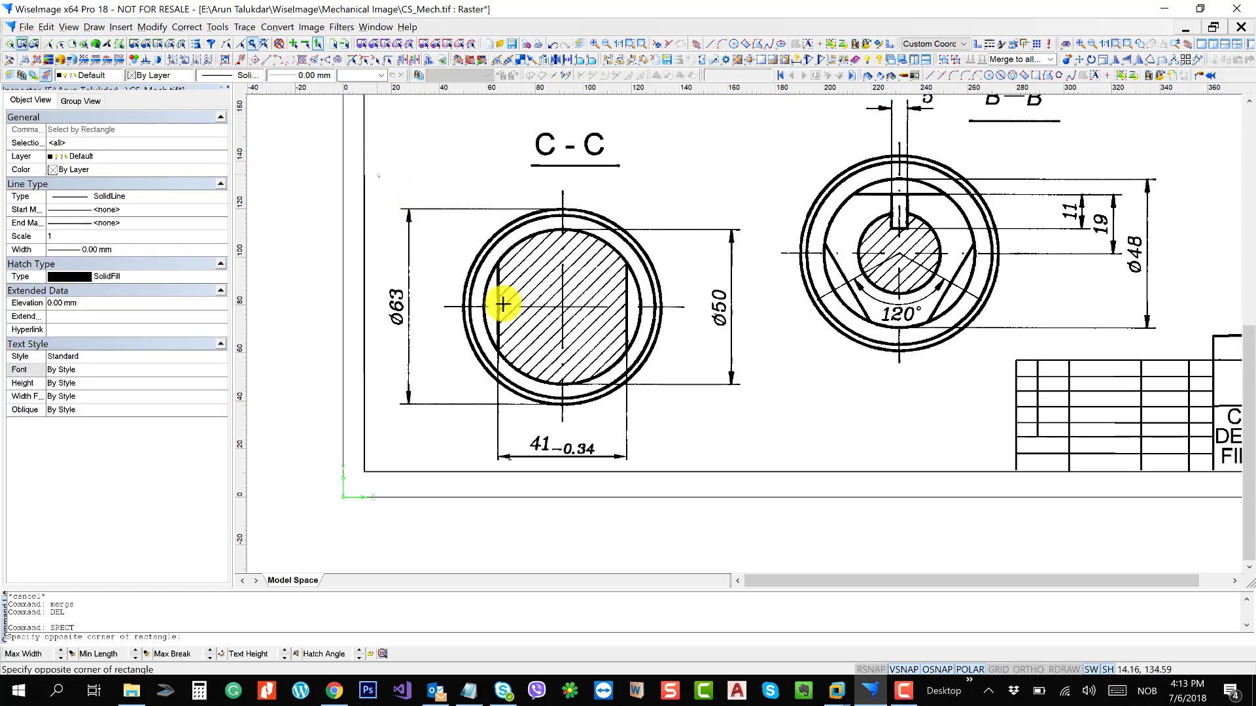
click(771, 465)
text(scal)
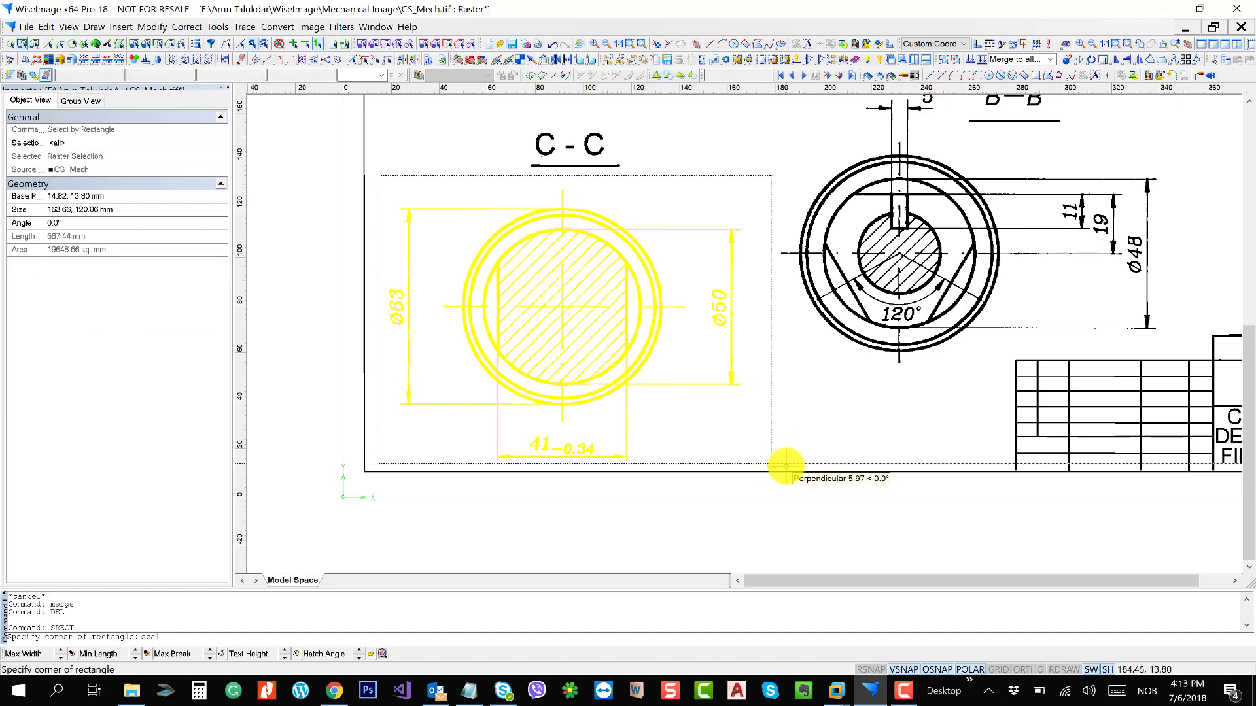
text(e)
key(Return)
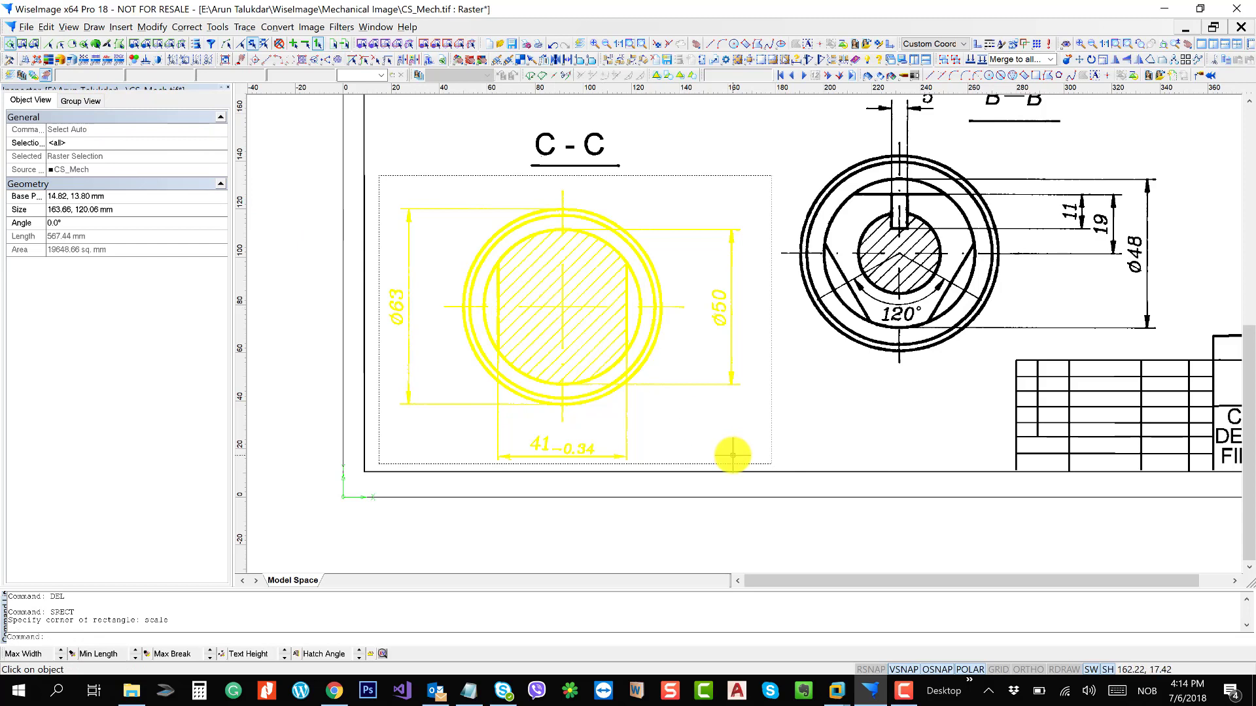
text(scale)
key(Return)
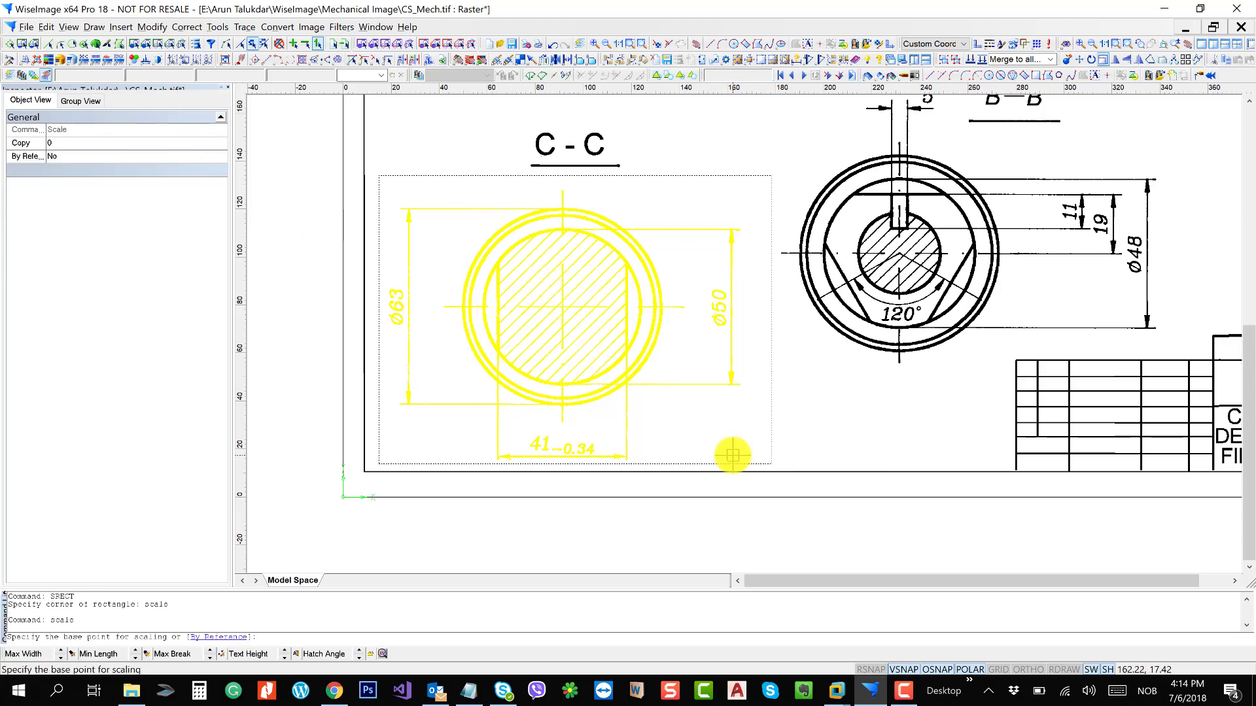
click(561, 310)
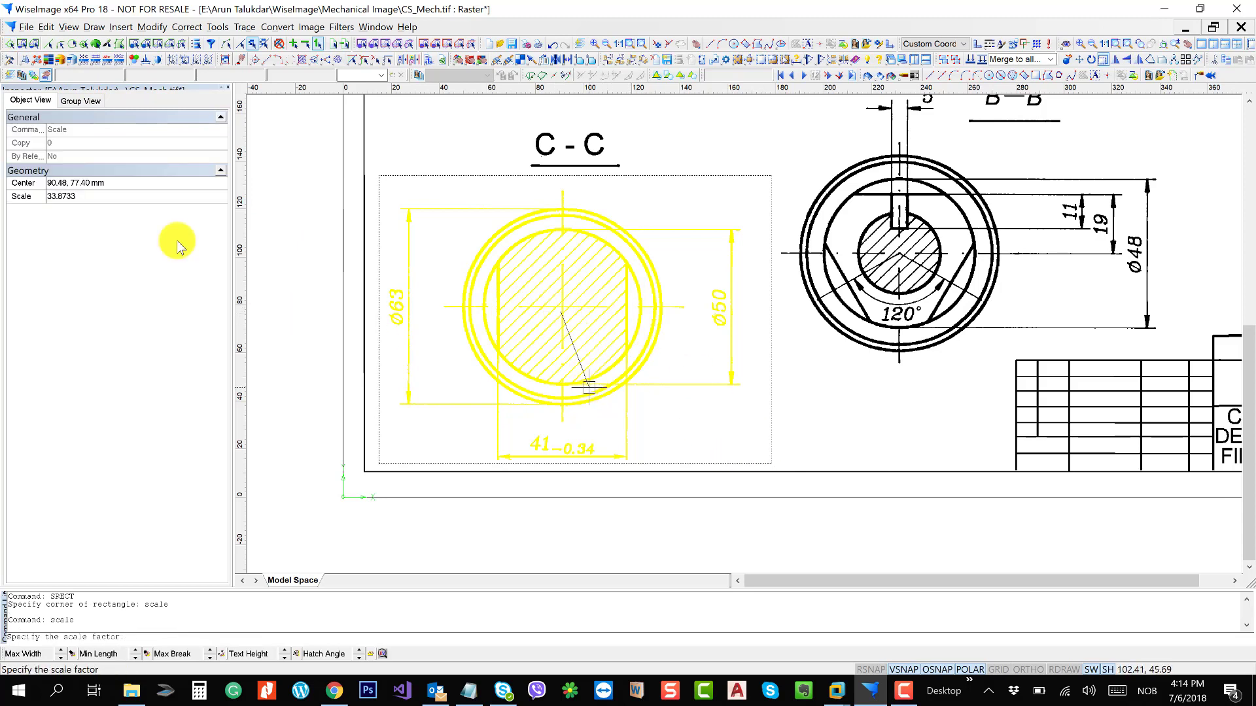
click(82, 199)
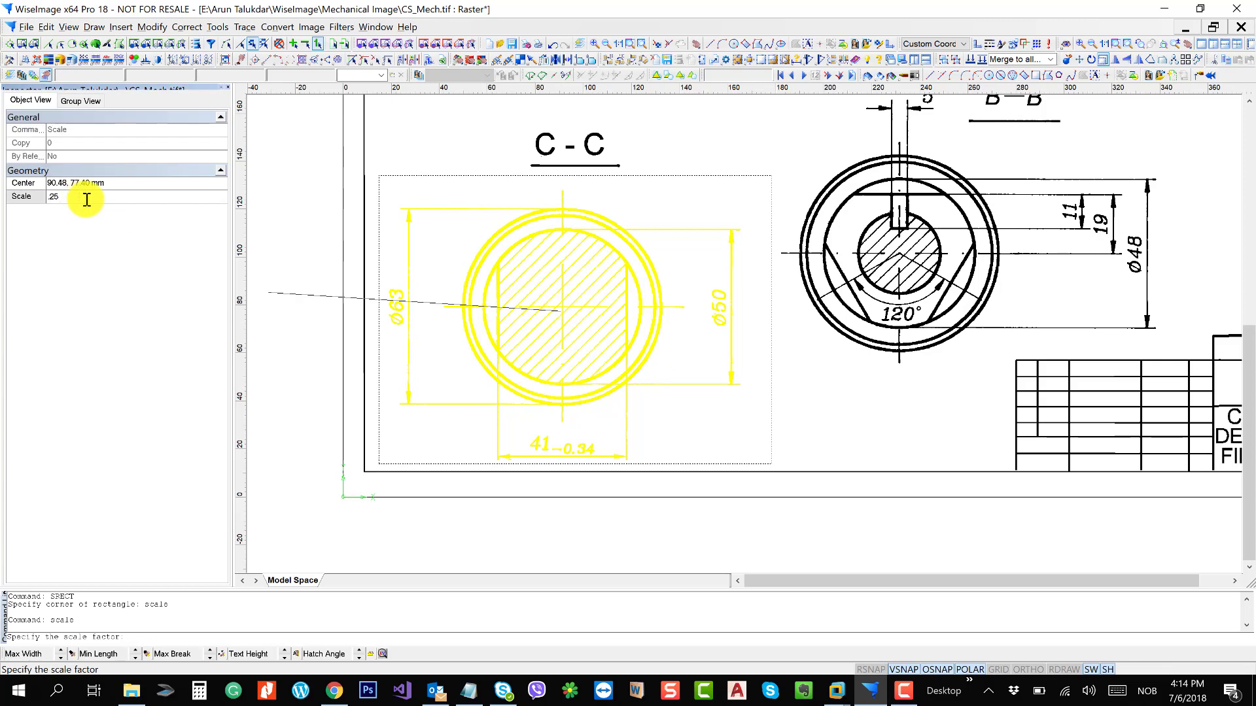
key(Return)
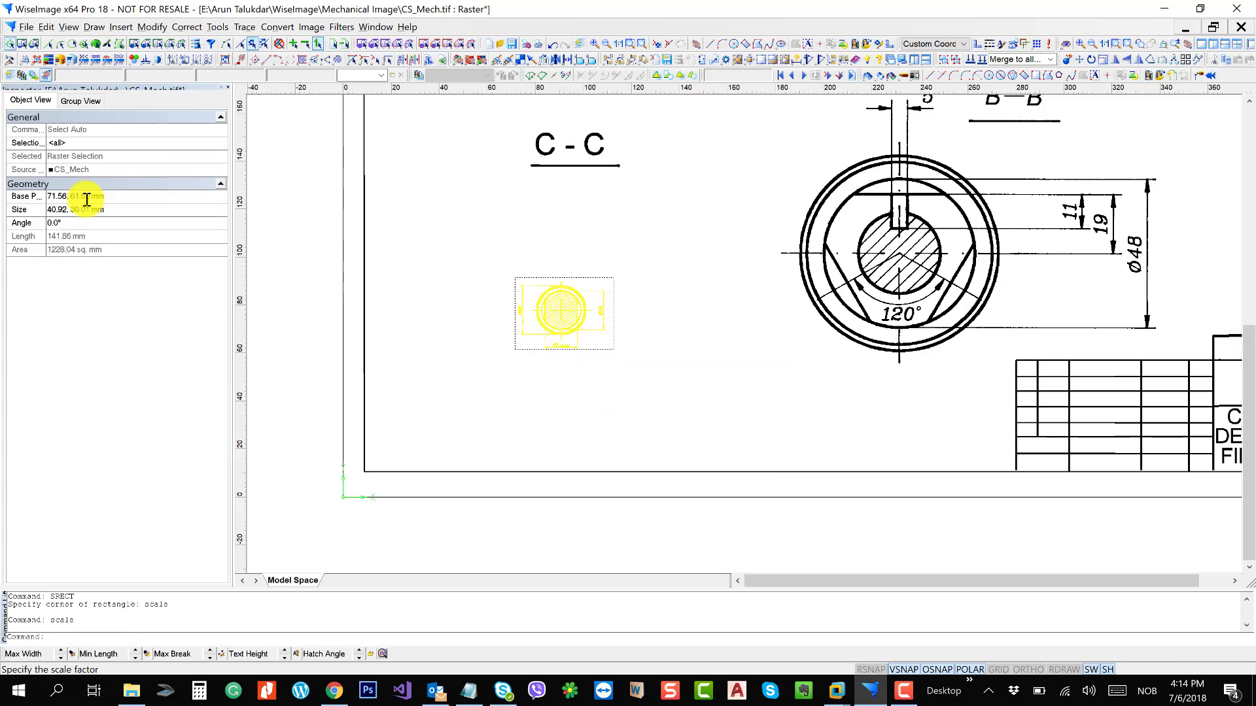
- Copy the reduced section view about 62 mm across and 35 mm down, and deselect it
click(152, 27)
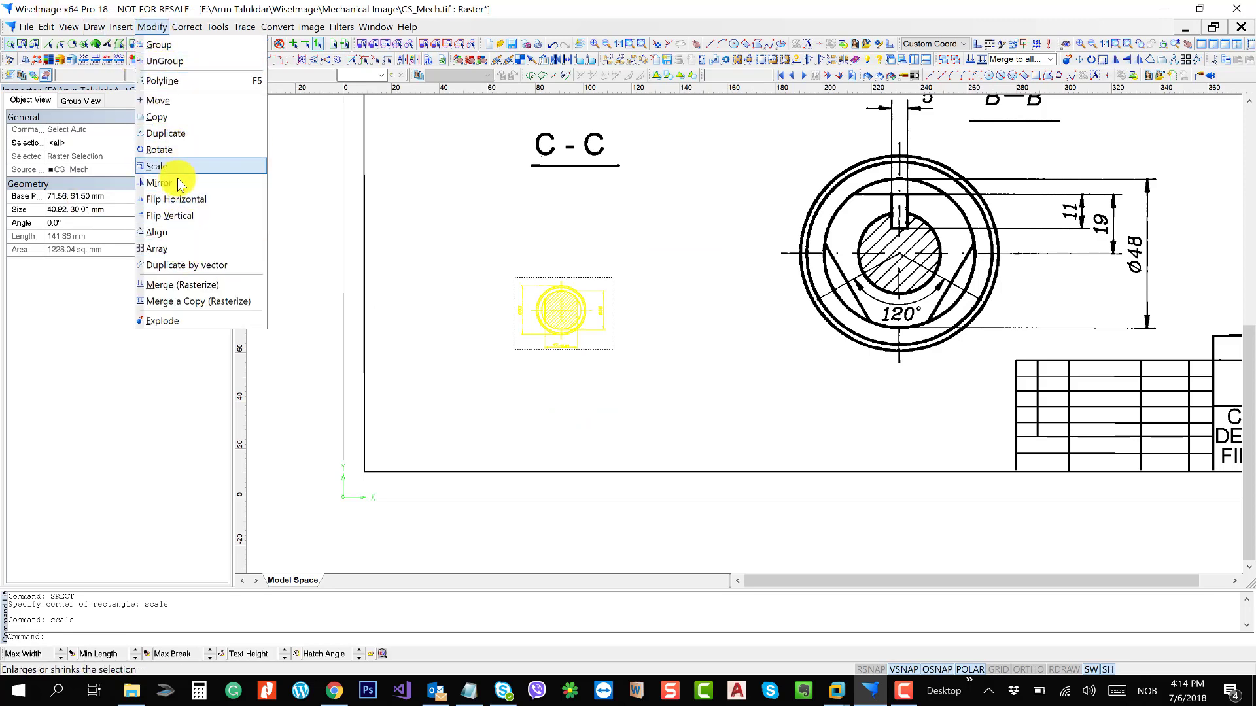
click(157, 116)
click(545, 306)
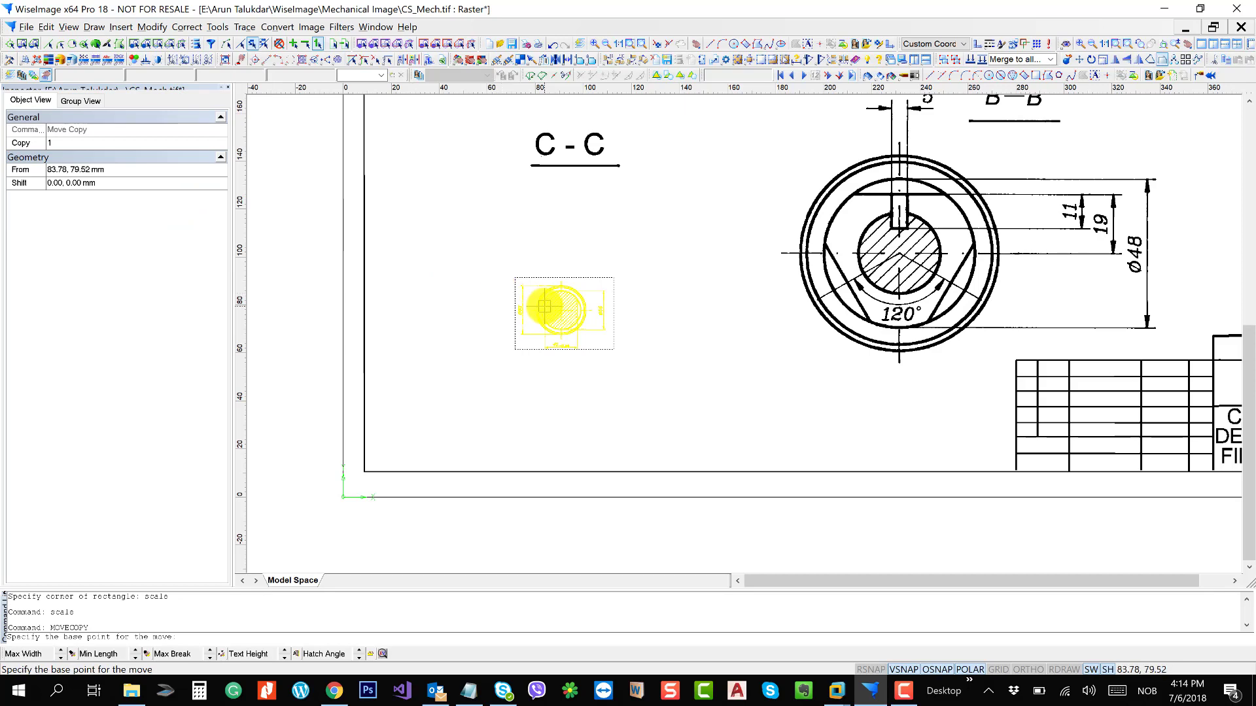
click(695, 391)
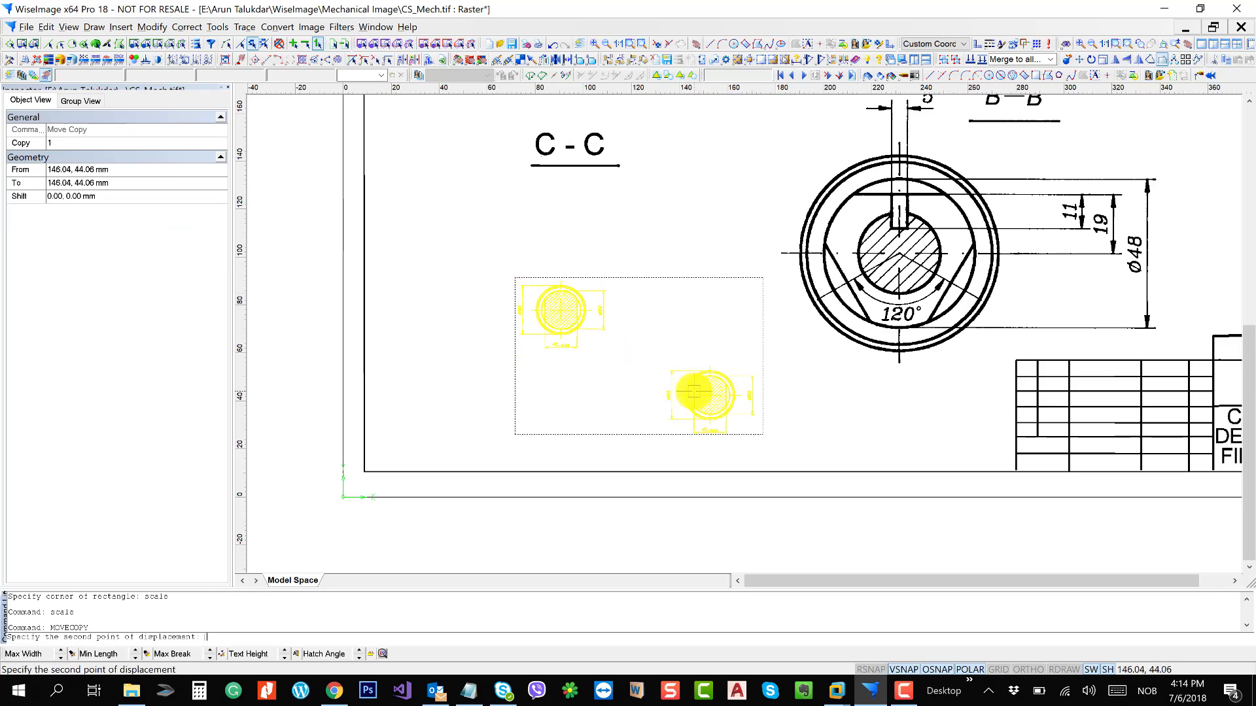
key(Escape)
key(Escape)
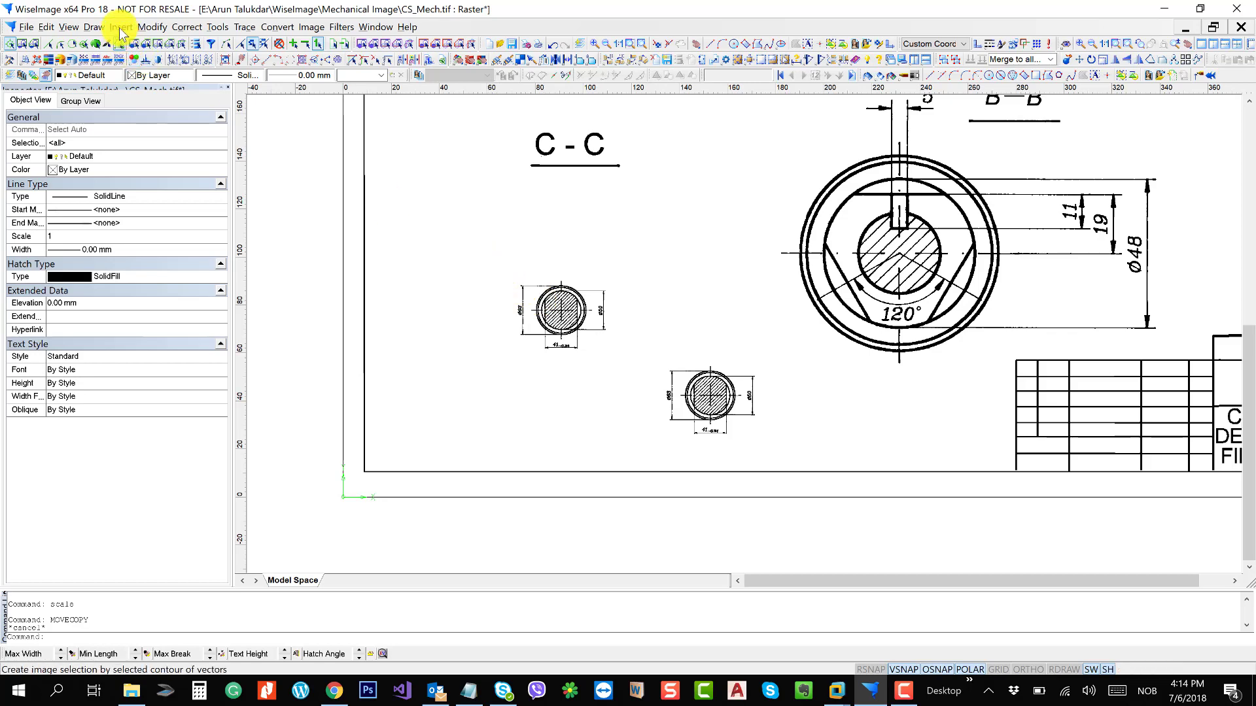
click(160, 30)
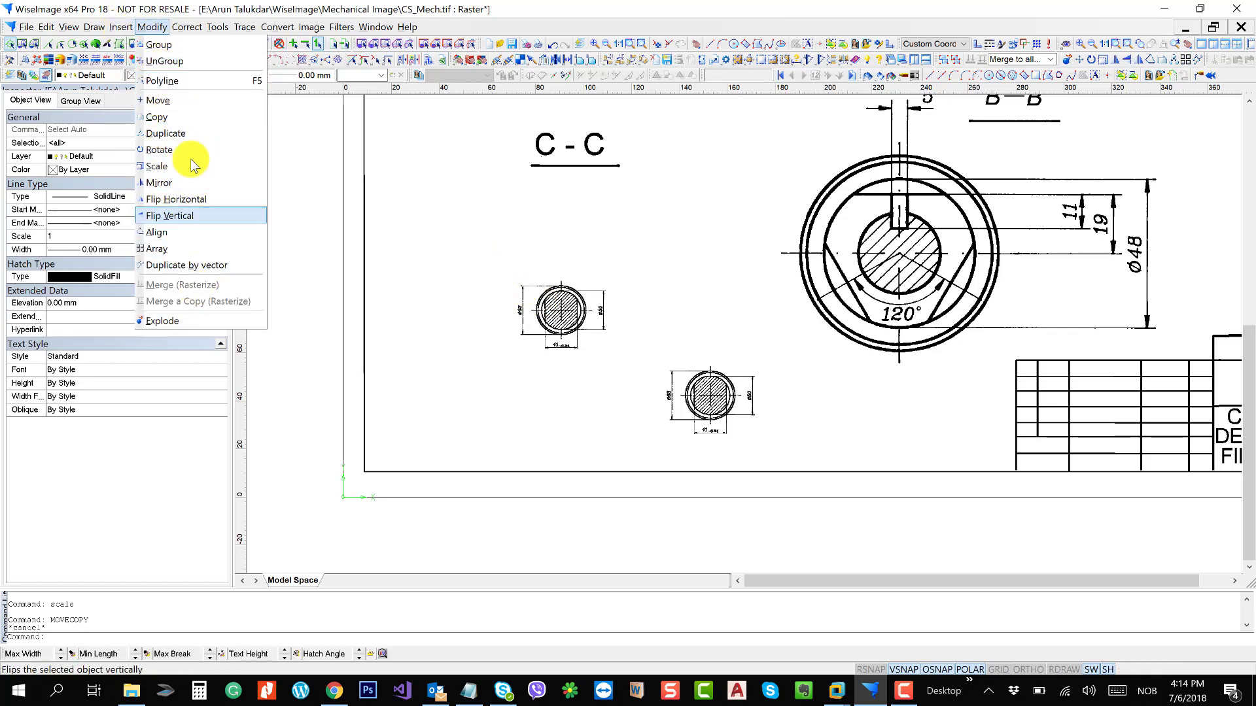
click(184, 200)
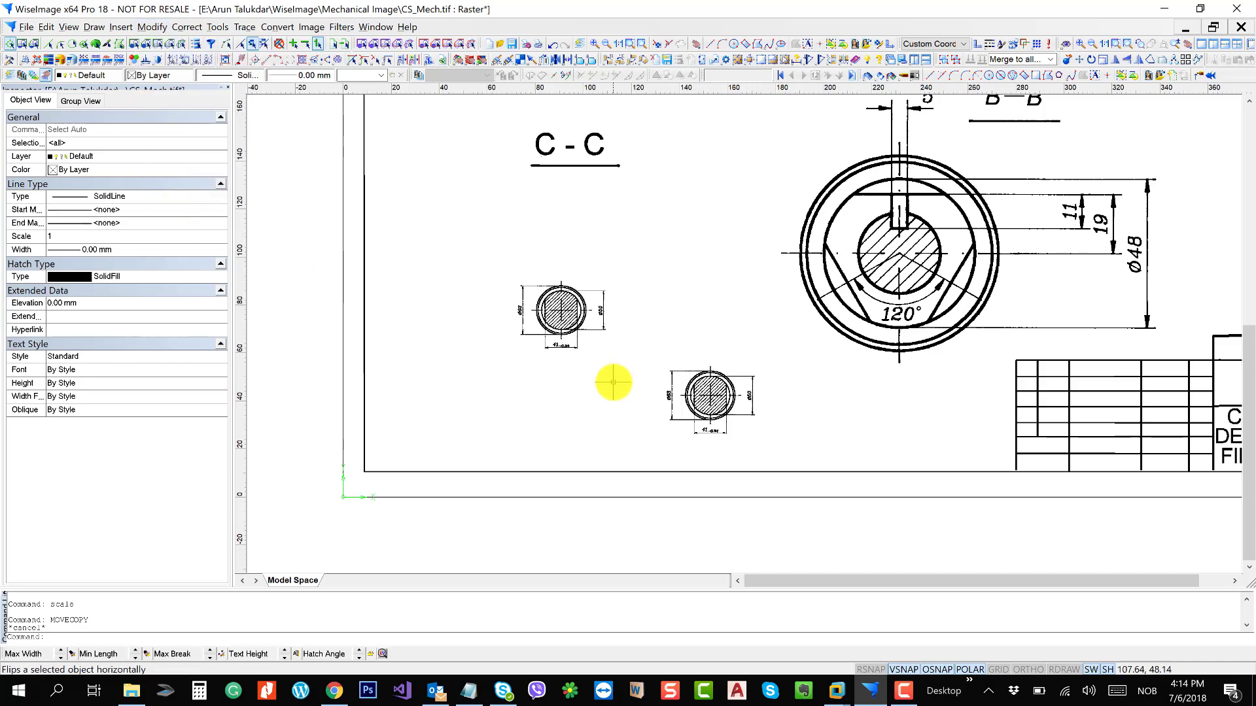
- Start a raster flood-fill selection on the main shaft view
scroll(651, 314, up, 3)
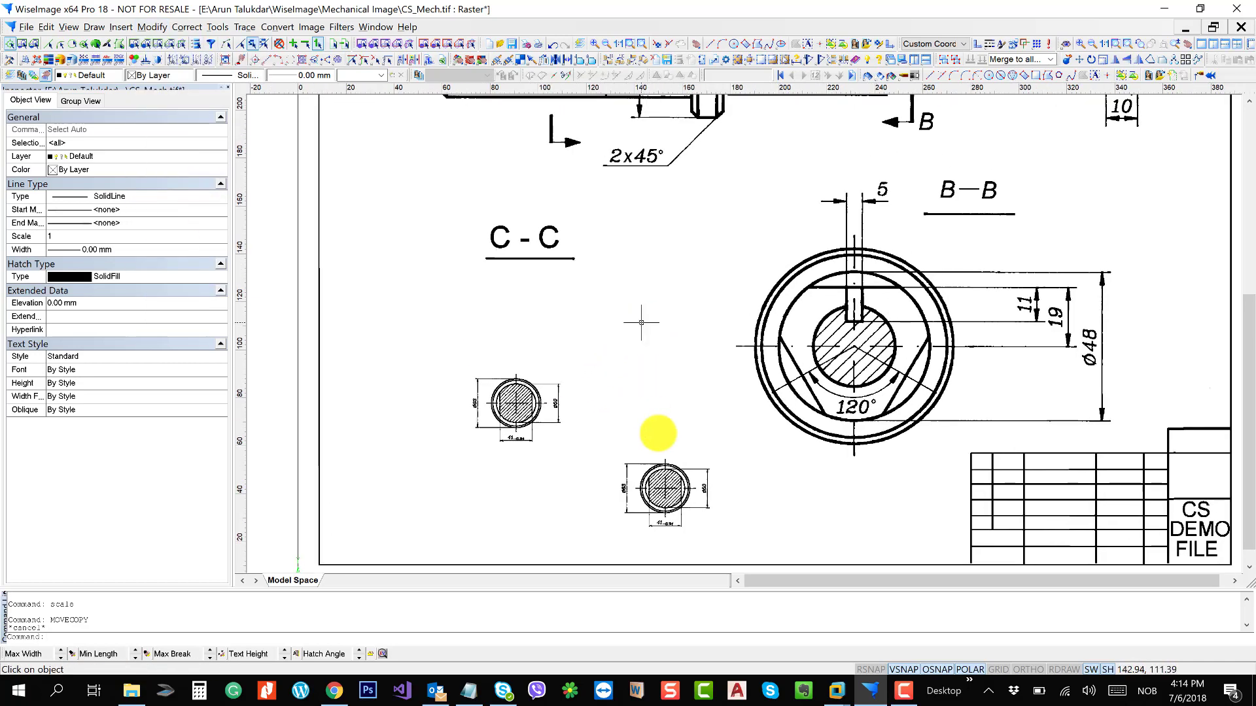
scroll(653, 373, up, 5)
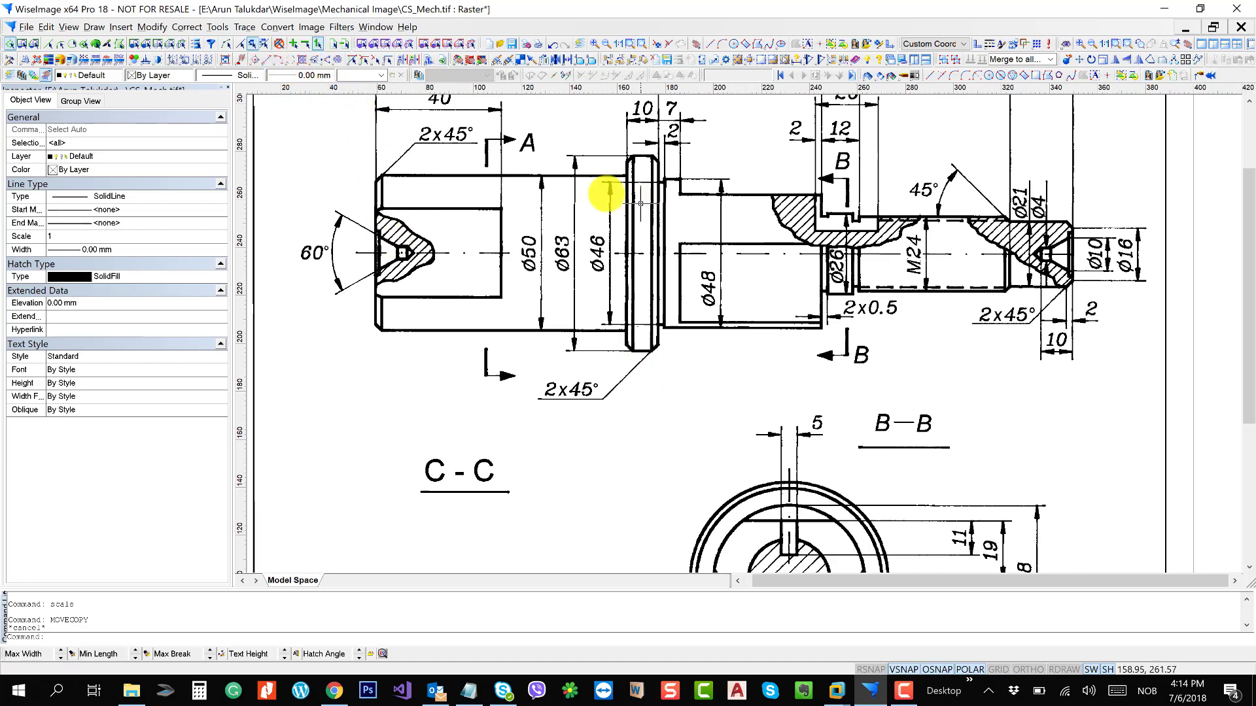
click(95, 44)
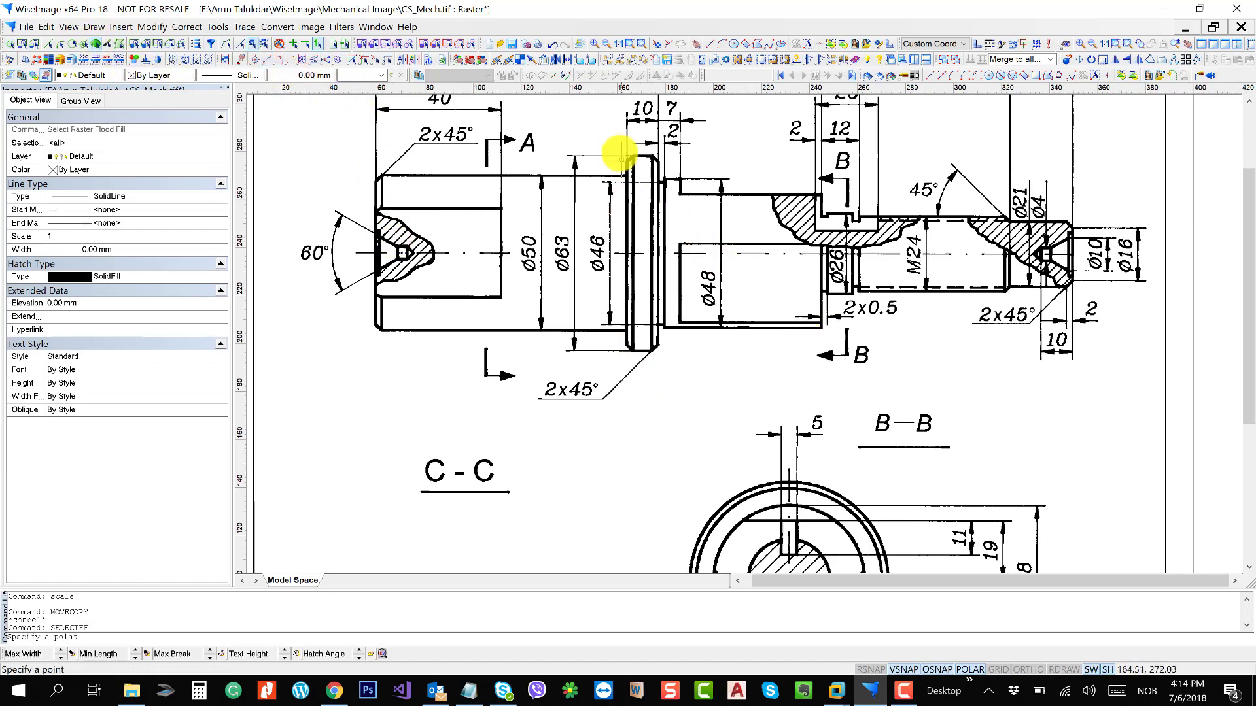
- Select the connected raster lines of the main shaft view with flood fill selection
scroll(621, 164, up, 3)
click(618, 186)
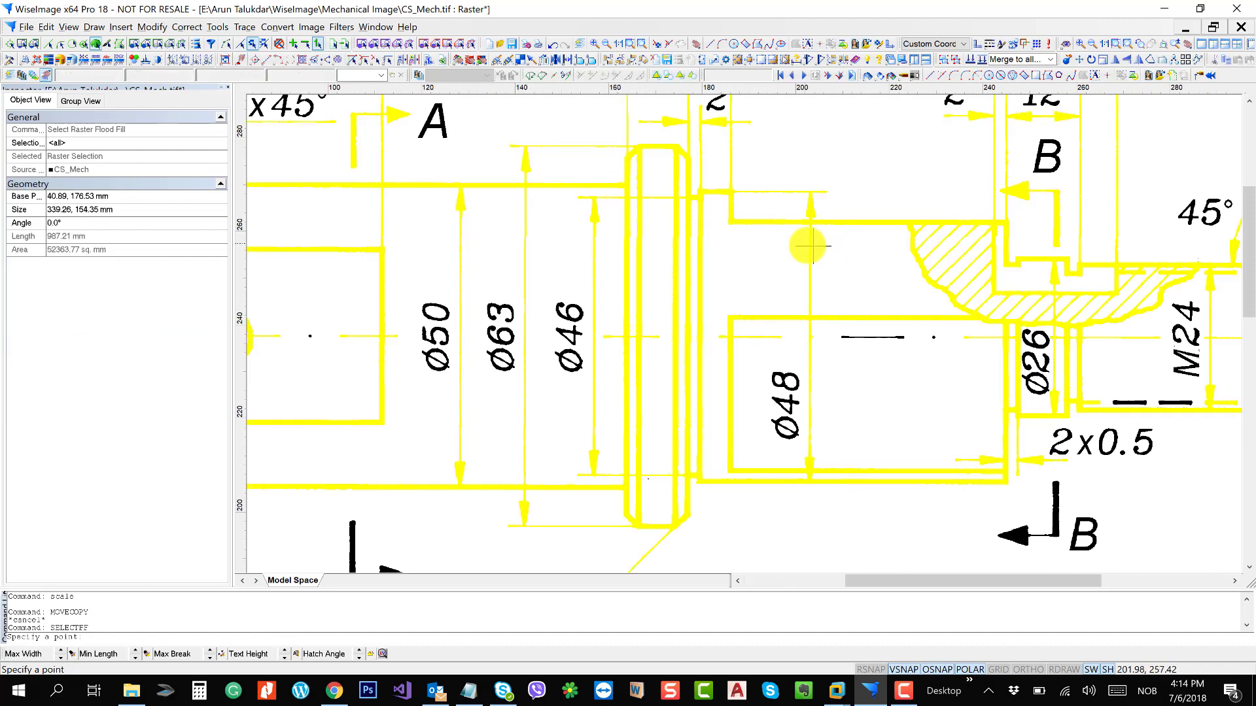
scroll(757, 432, down, 5)
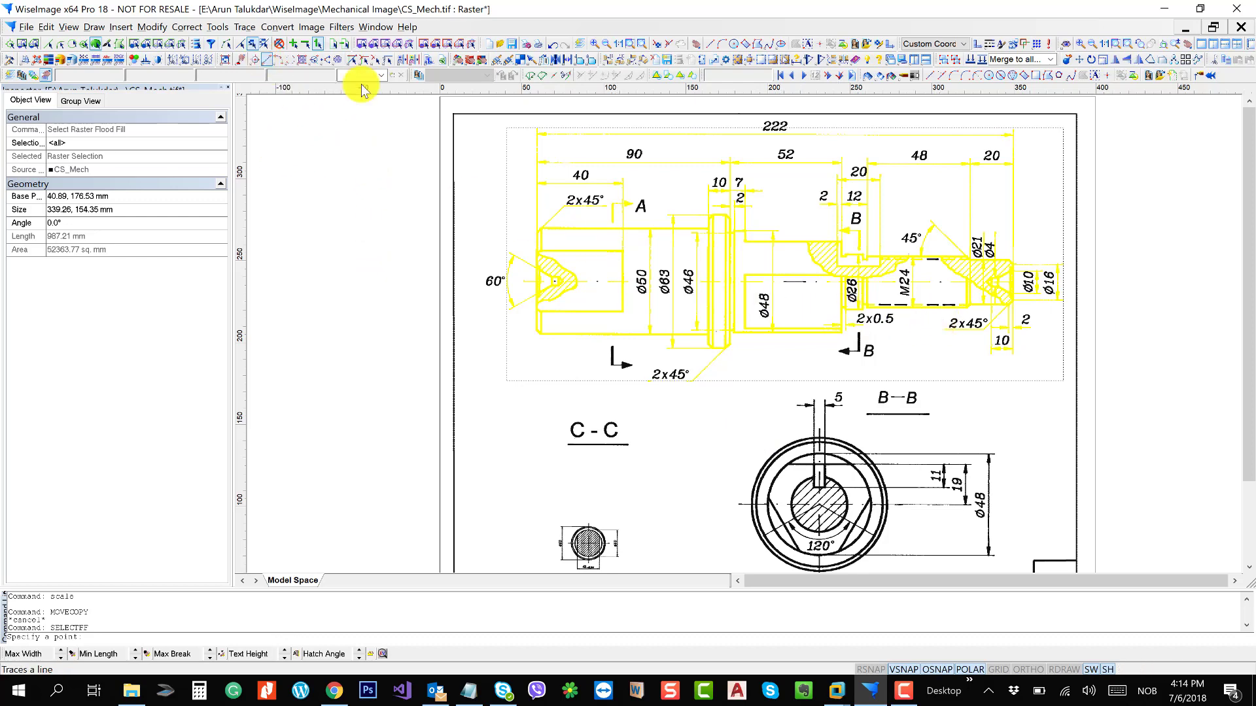
- Add the unselected dashes of the M24 thread's lower and upper dashed lines to the raster selection
scroll(883, 313, up, 2)
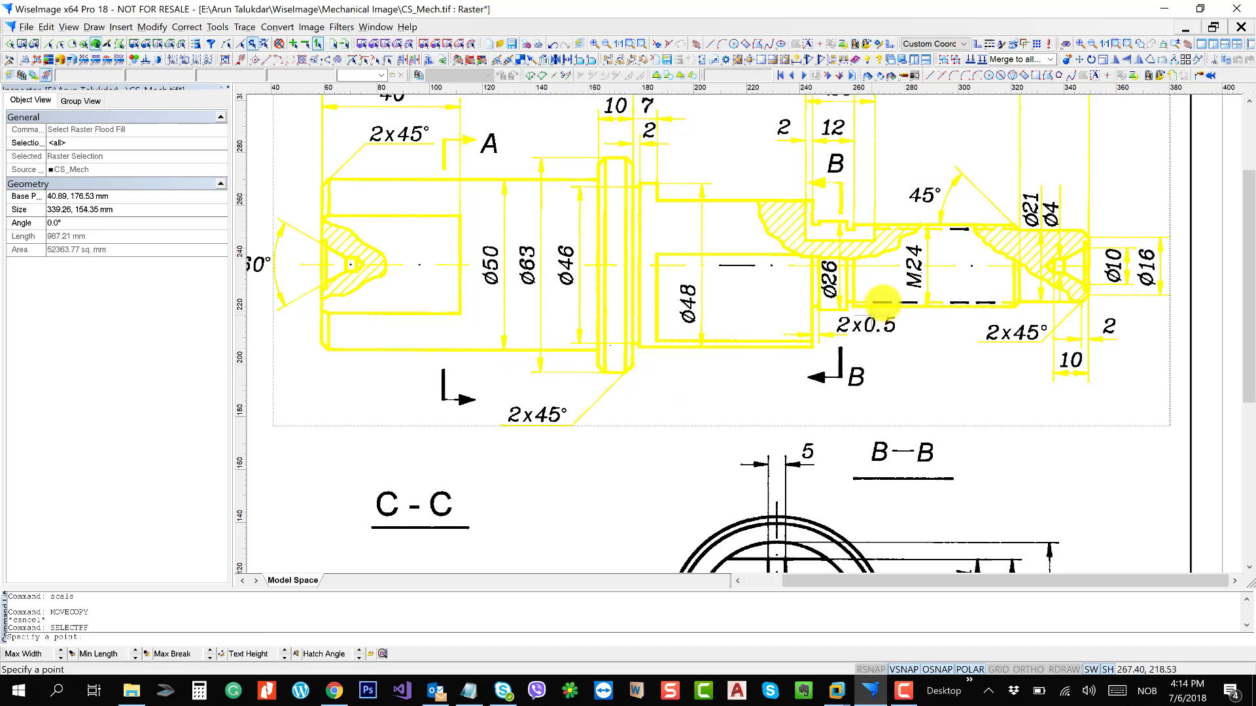
scroll(942, 310, up, 4)
click(799, 302)
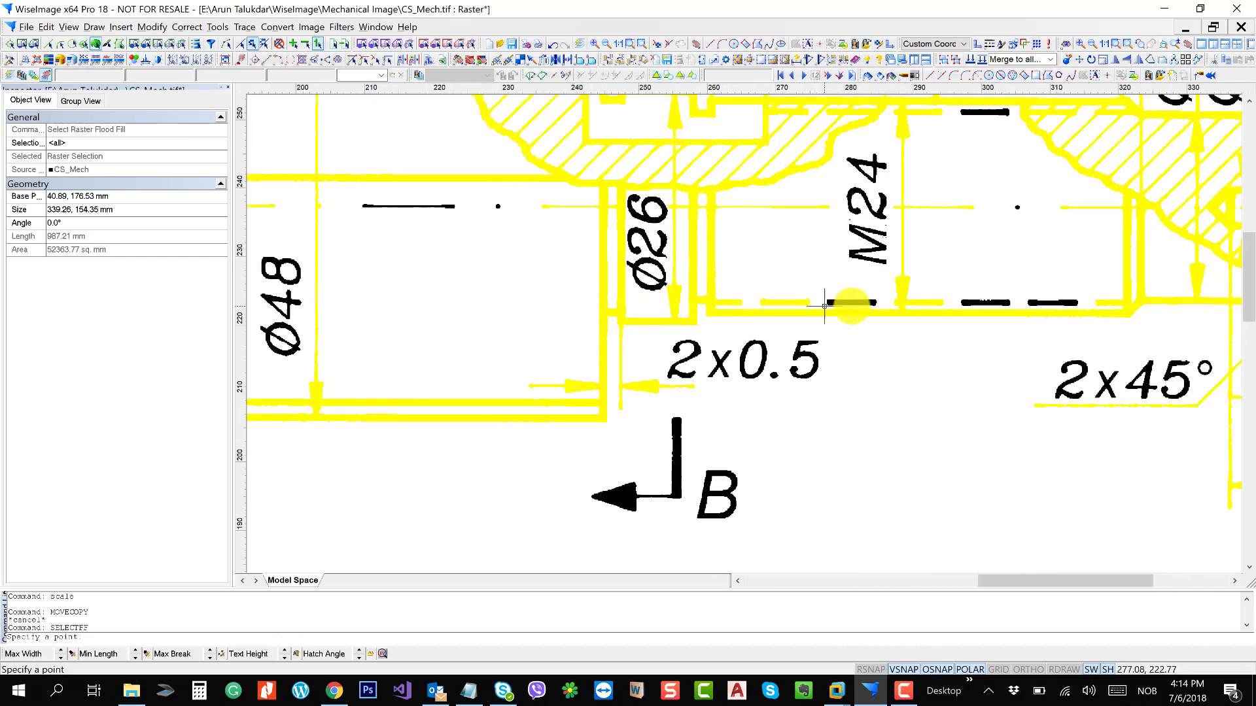
click(855, 302)
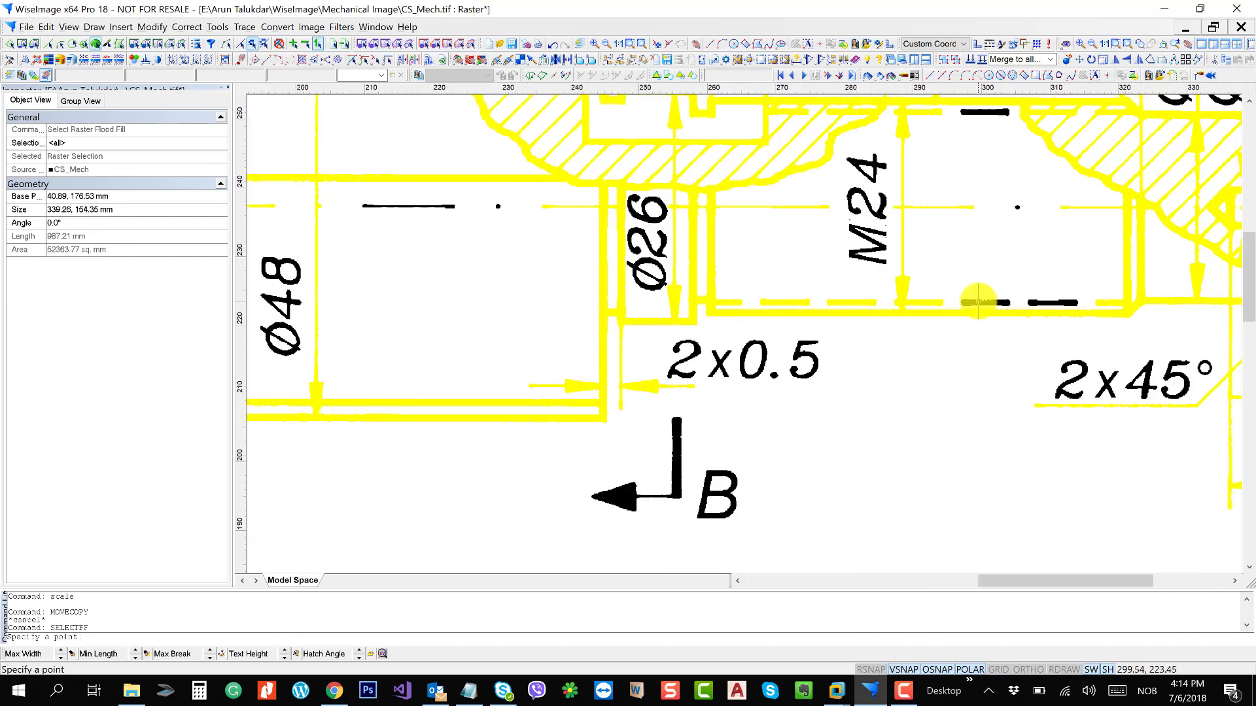
click(977, 302)
click(1055, 302)
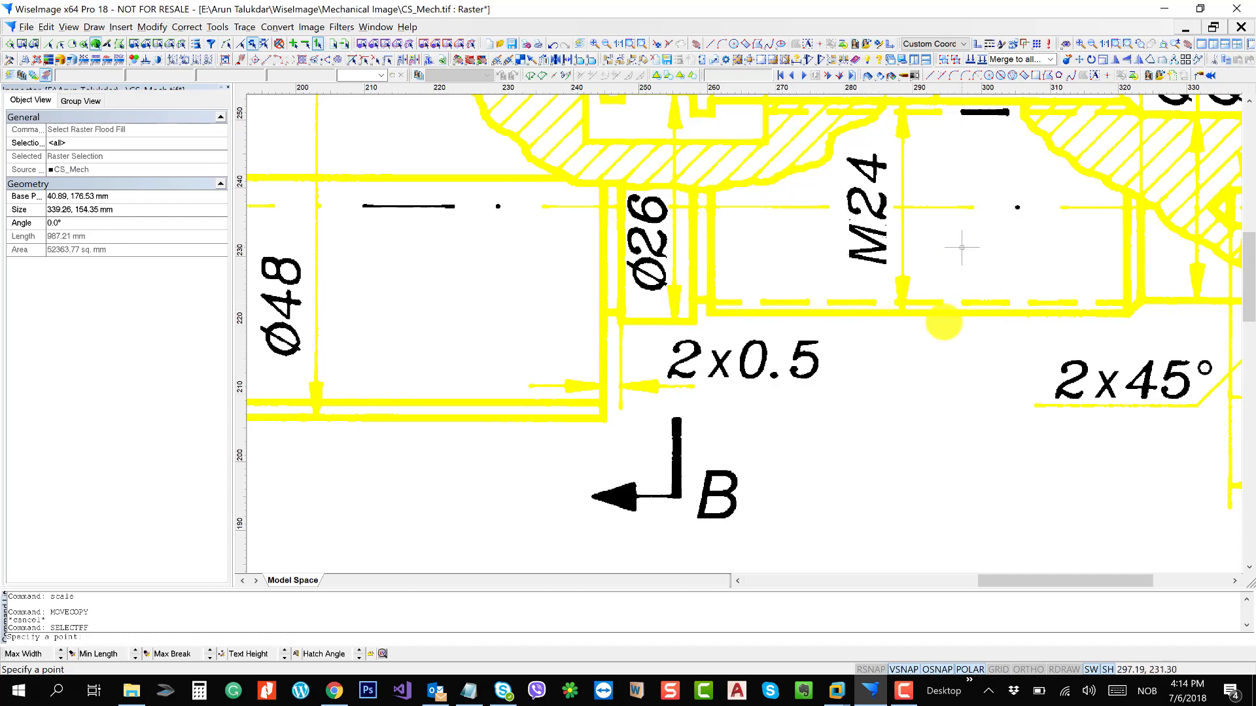
scroll(962, 246, up, 3)
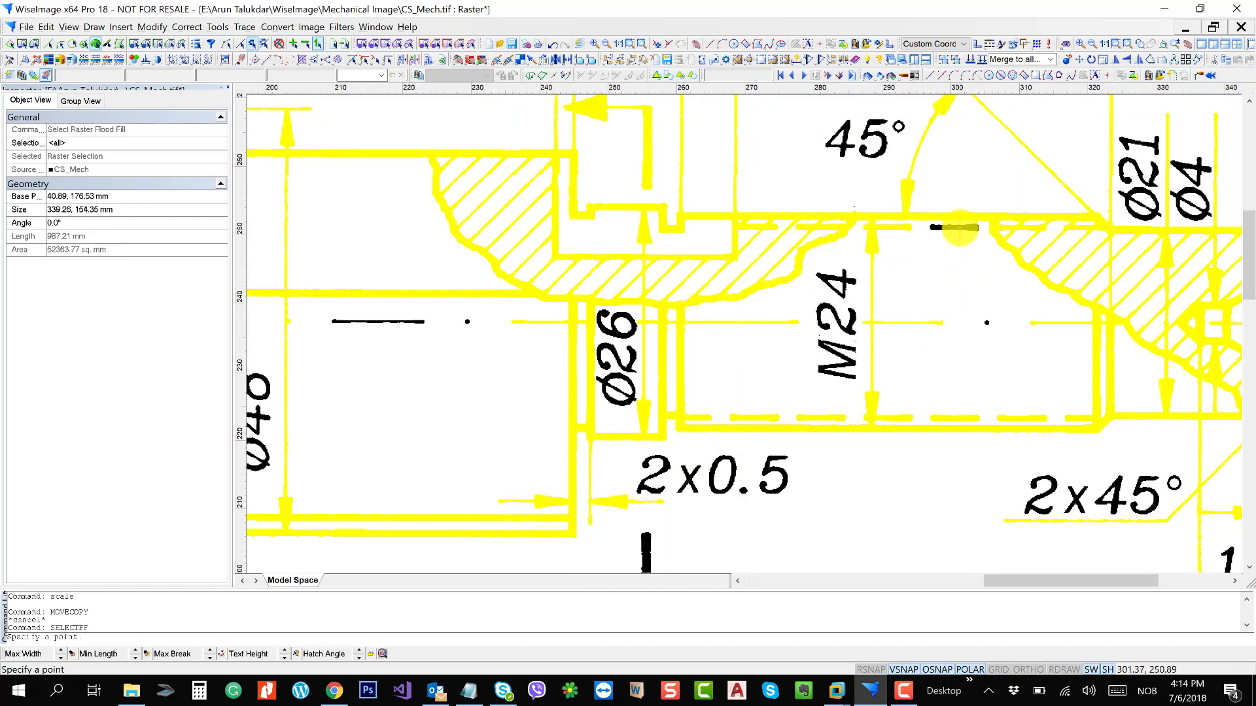
click(960, 227)
- Add the centre-line dash and dot inside the Ø48 shaft section to the raster selection
drag(436, 369, 750, 354)
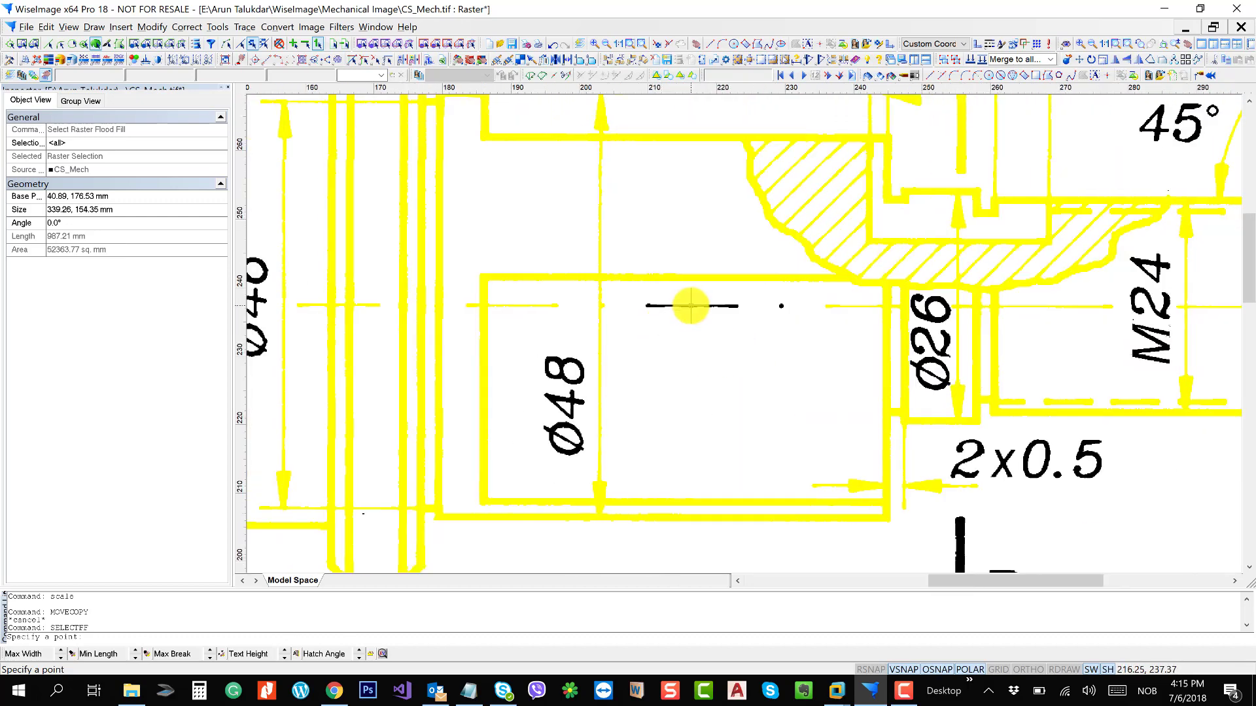
click(691, 305)
scroll(774, 302, up, 2)
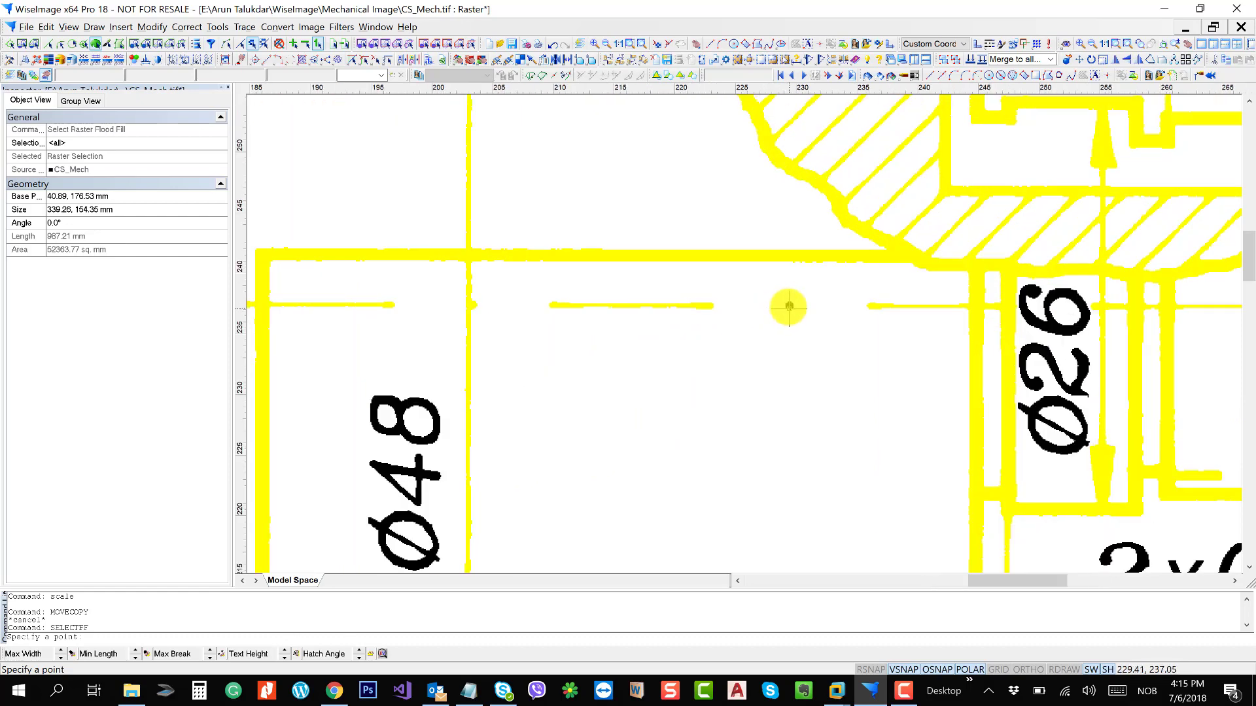
scroll(665, 284, down, 4)
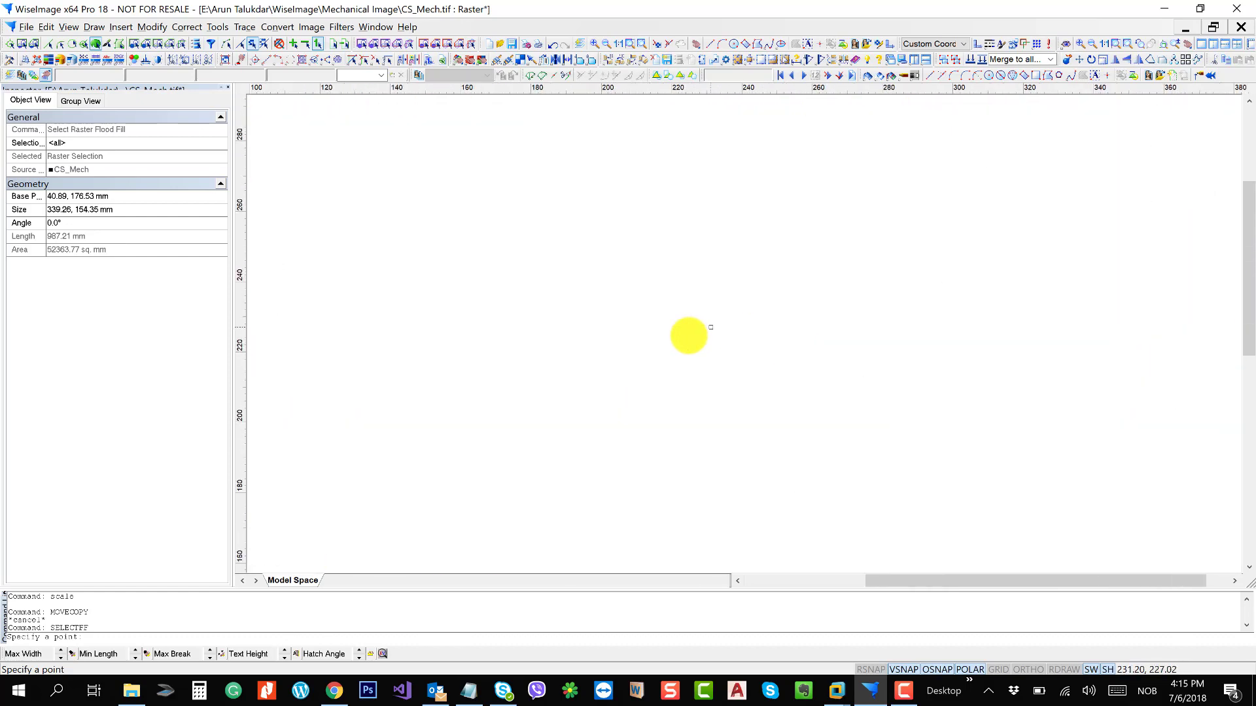
scroll(710, 327, down, 3)
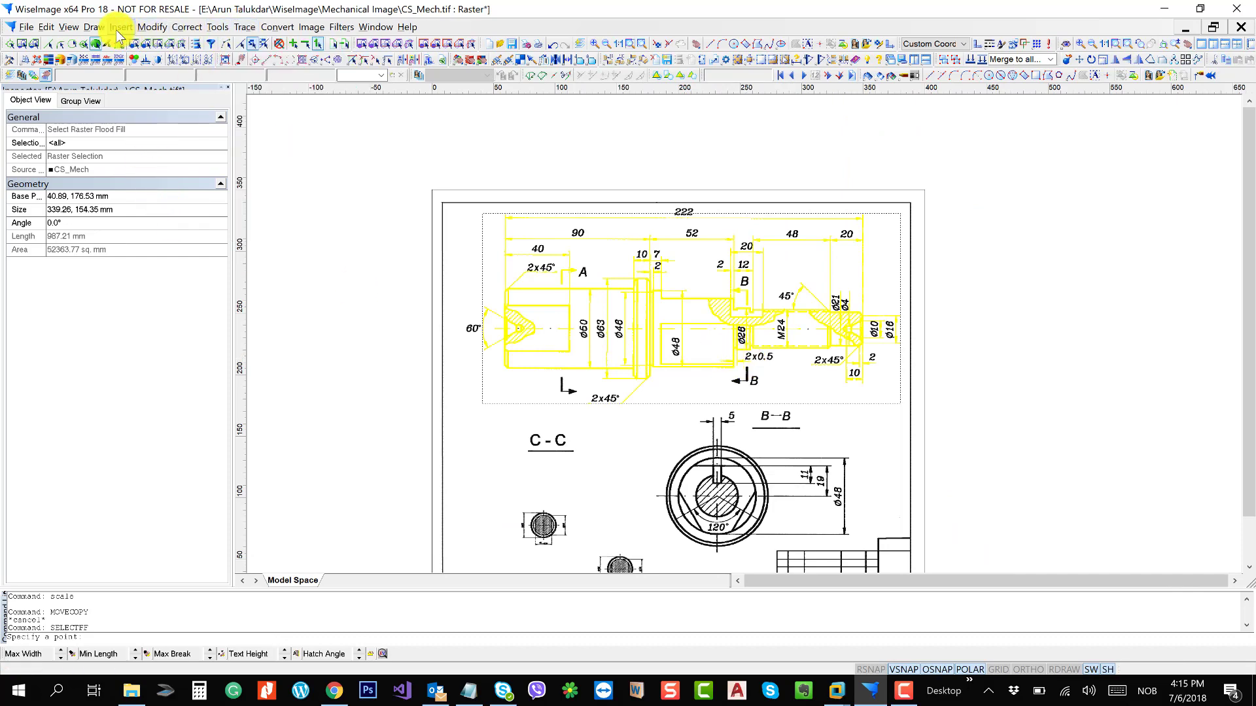
- Create a new image from the selected shaft lines
click(94, 26)
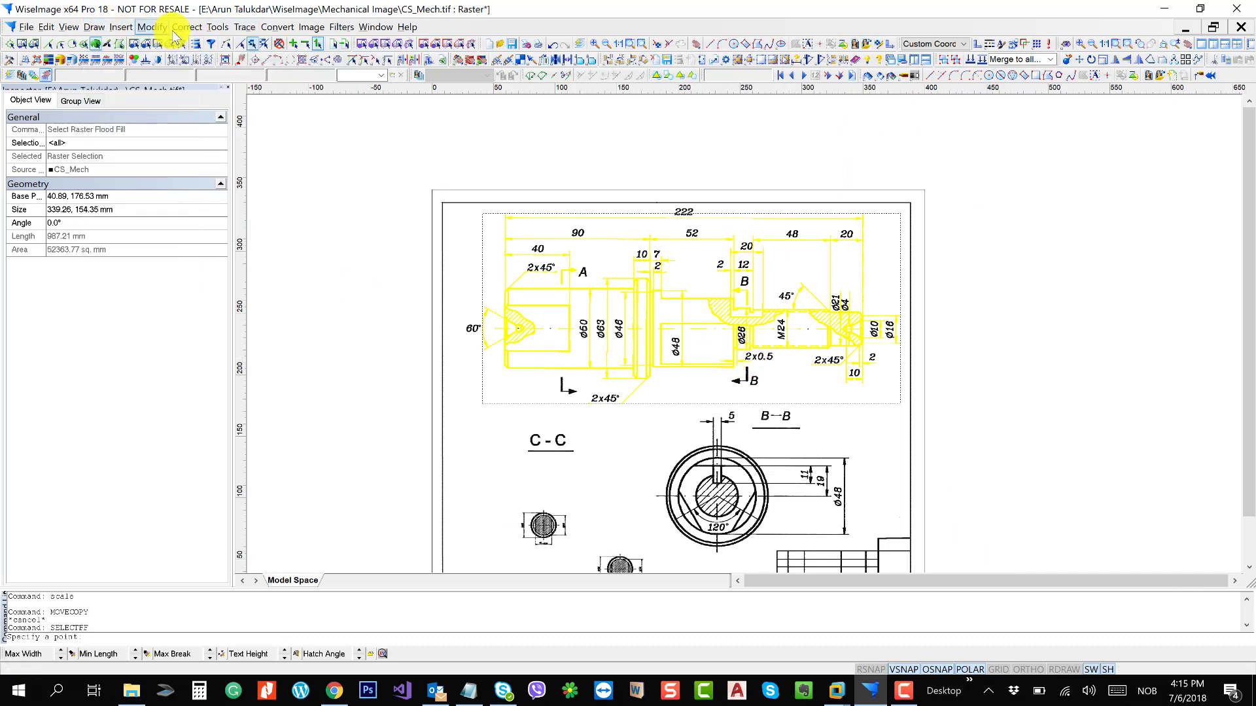
mouse_move(121, 27)
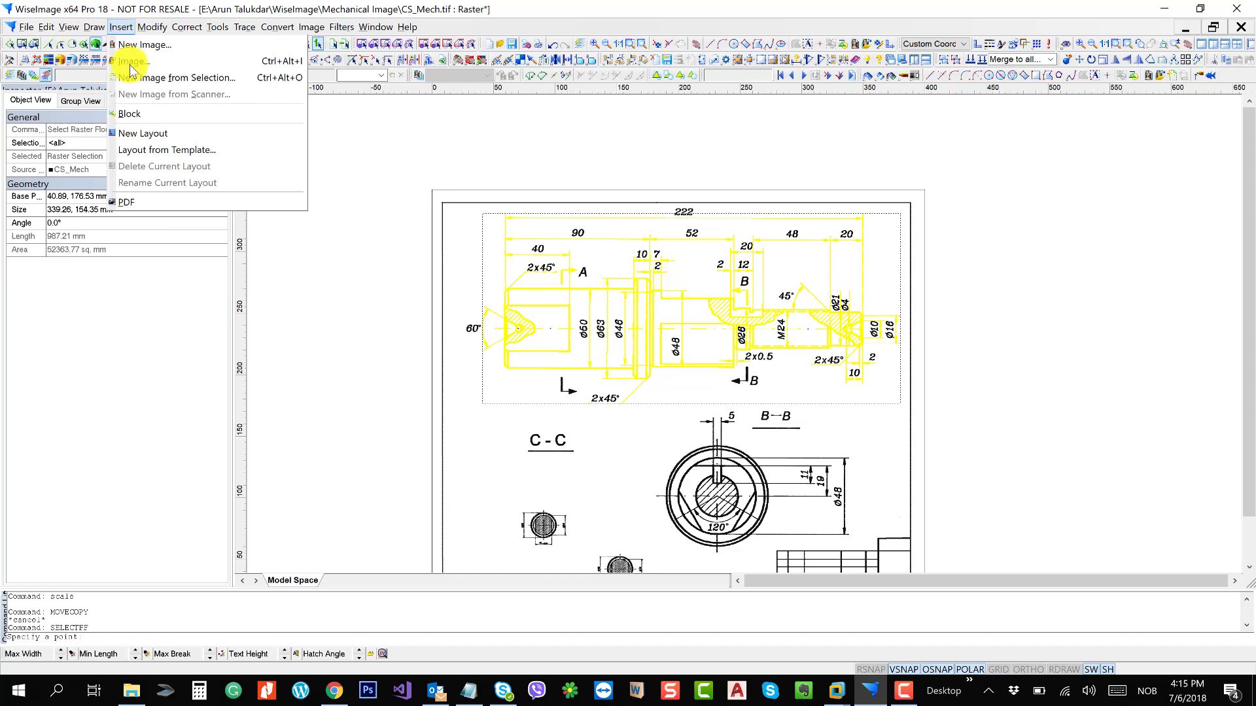
click(196, 78)
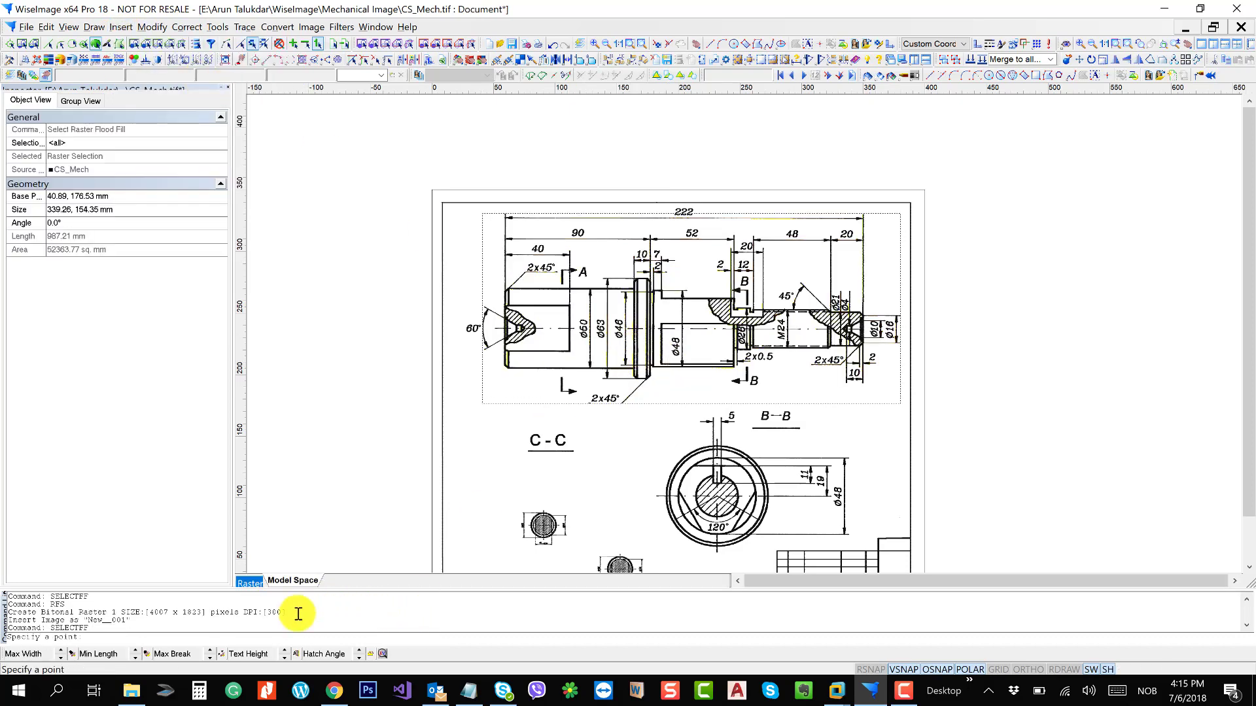
- Select the new shaft image and move it onto the empty area to the right of the drawing sheet
click(241, 45)
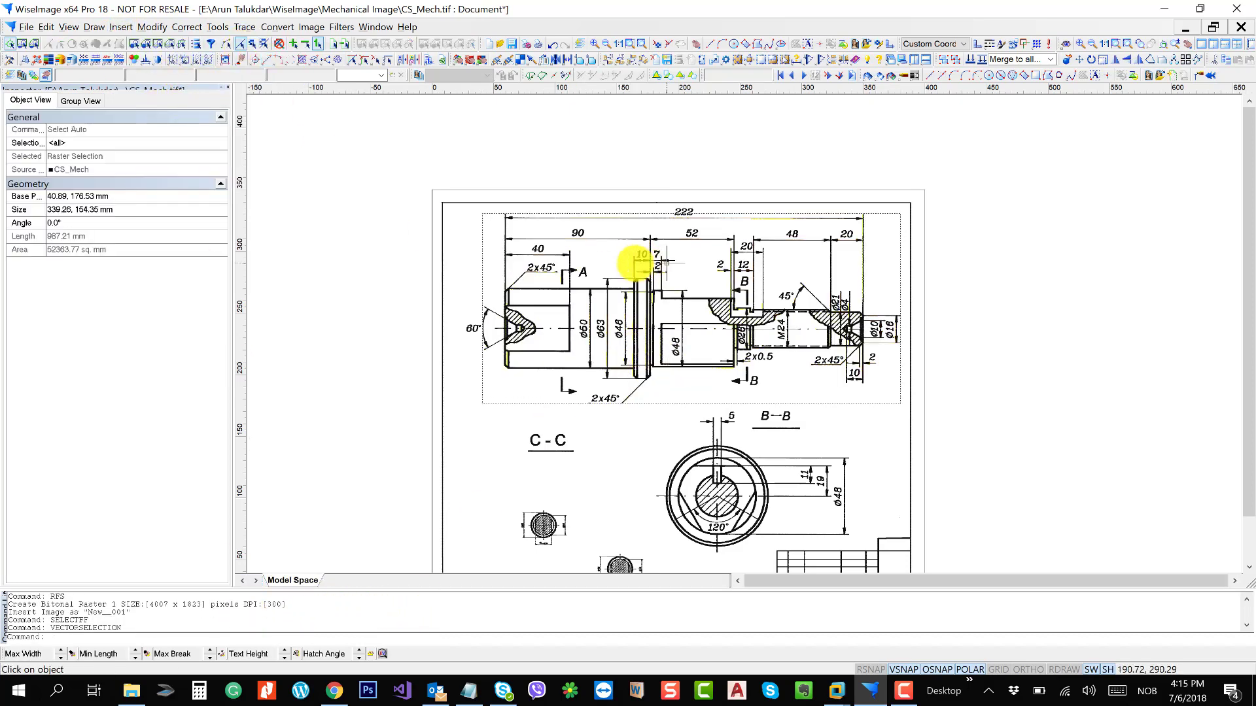
key(Escape)
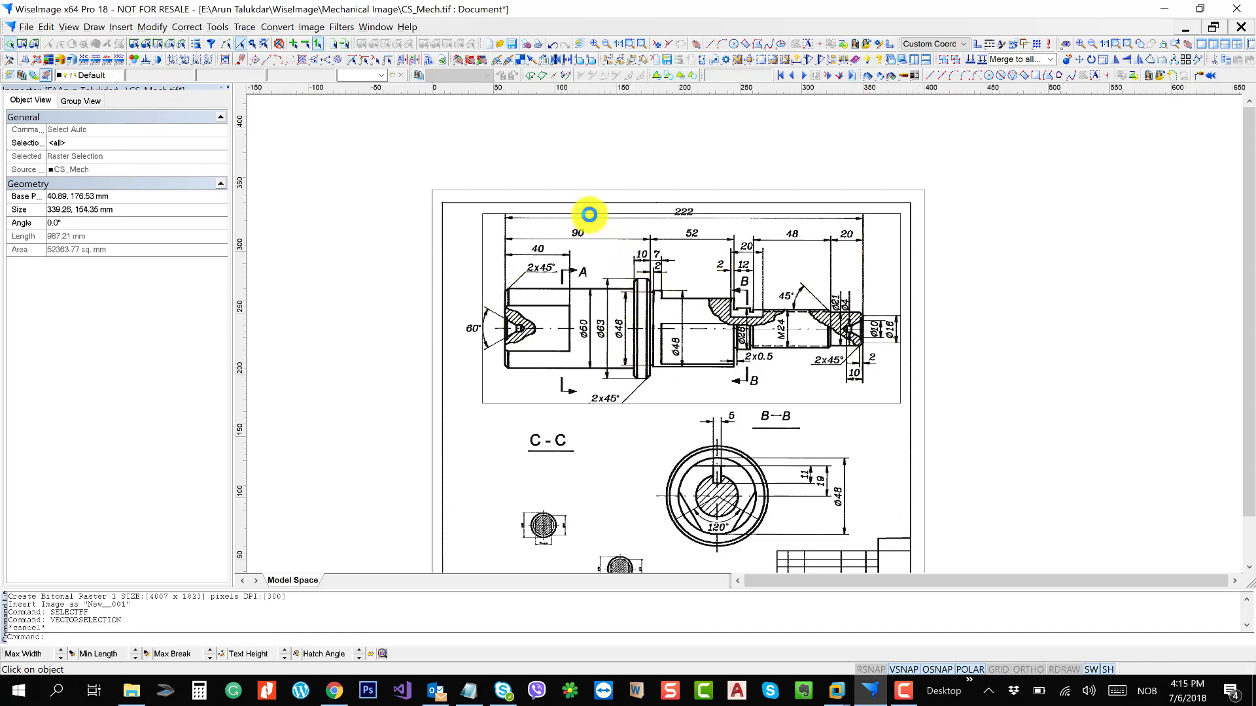
drag(588, 214, 1091, 193)
drag(950, 303, 441, 334)
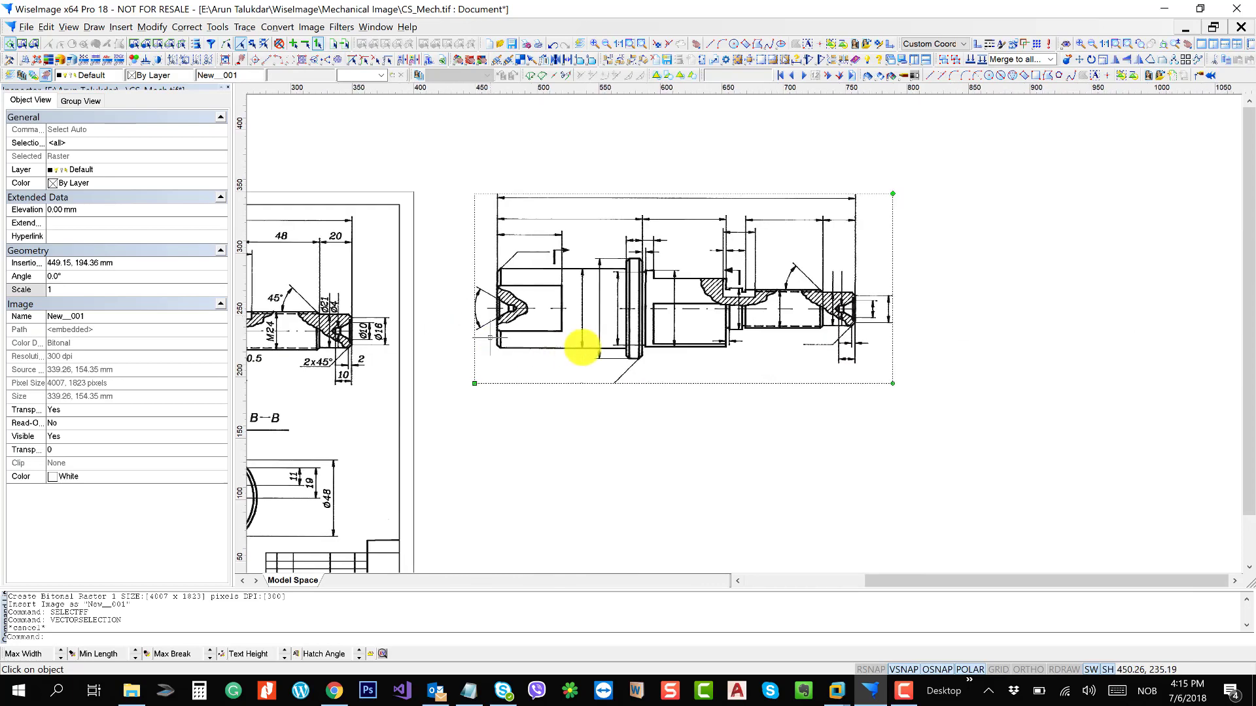
drag(662, 347, 742, 344)
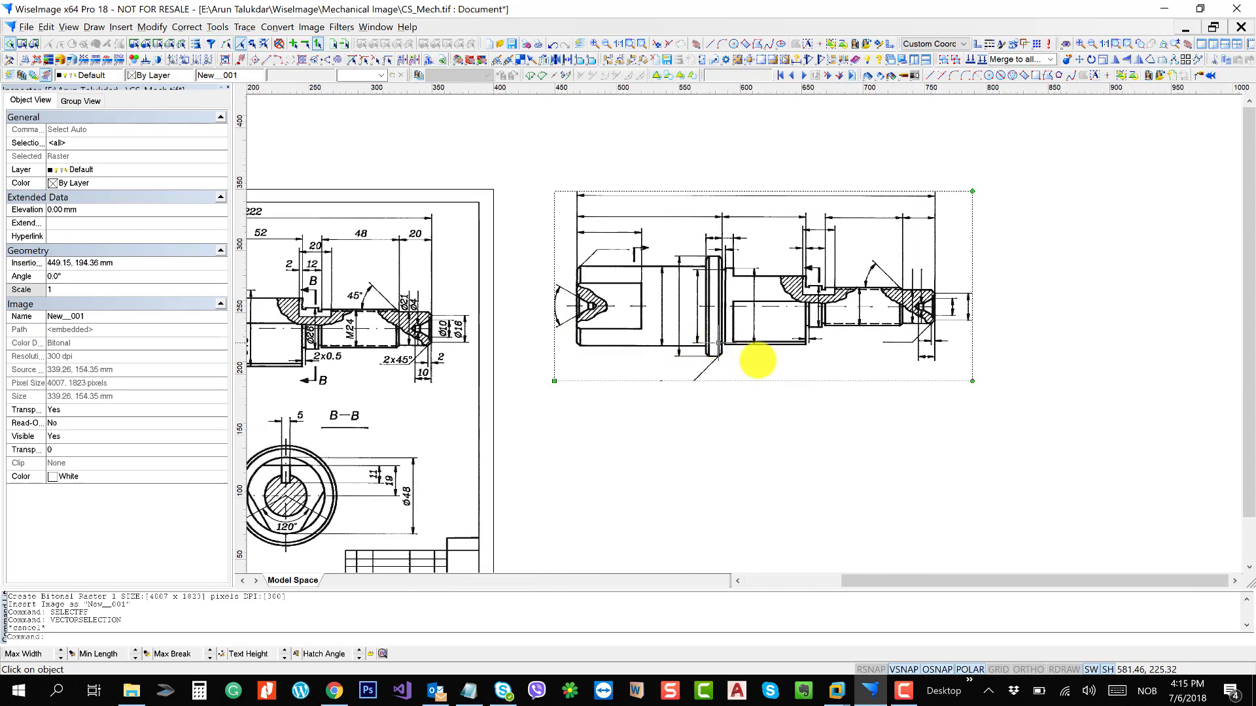
drag(759, 359, 903, 323)
drag(821, 348, 862, 343)
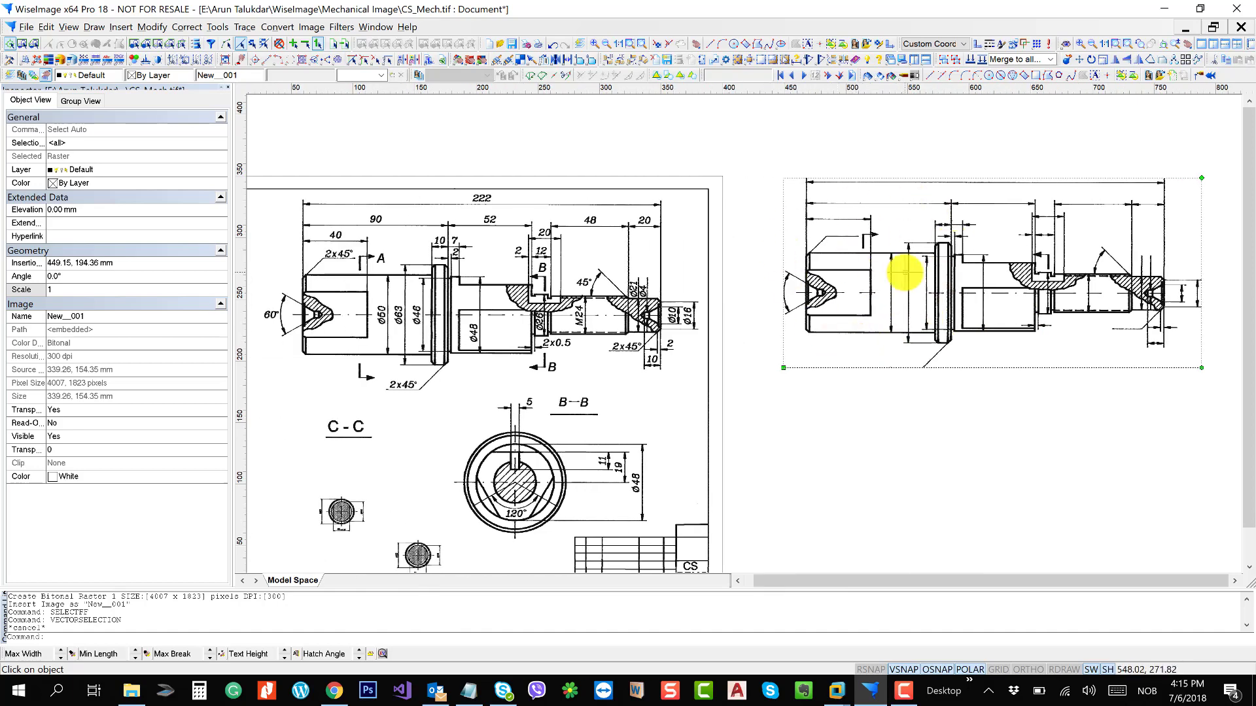
- Undo the creation of the separate shaft image
key(ctrl+z)
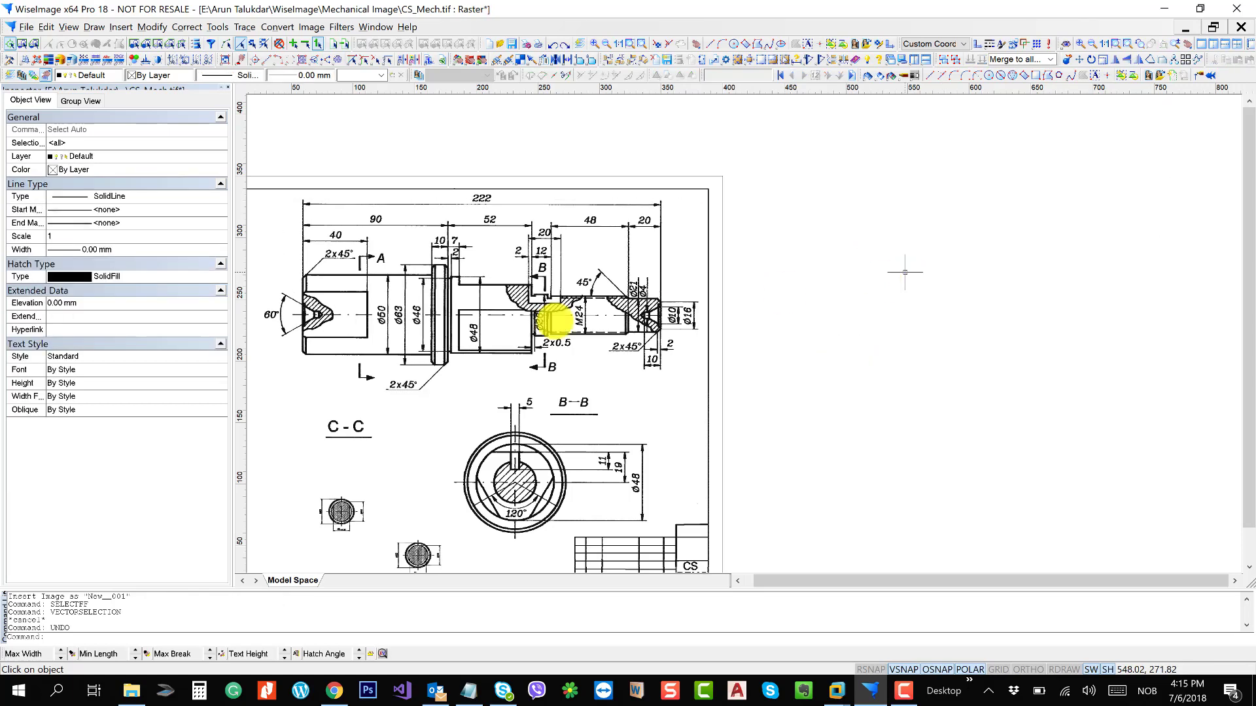
drag(746, 297, 821, 294)
drag(670, 421, 591, 255)
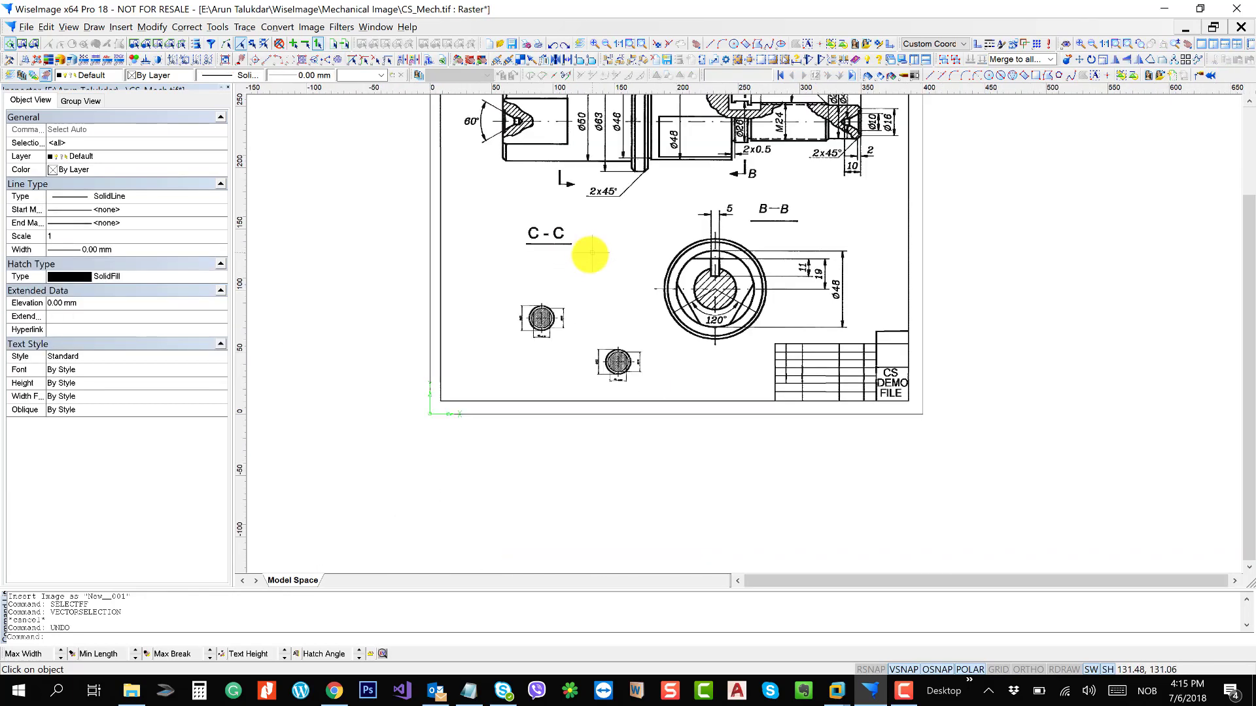
drag(619, 305, 610, 450)
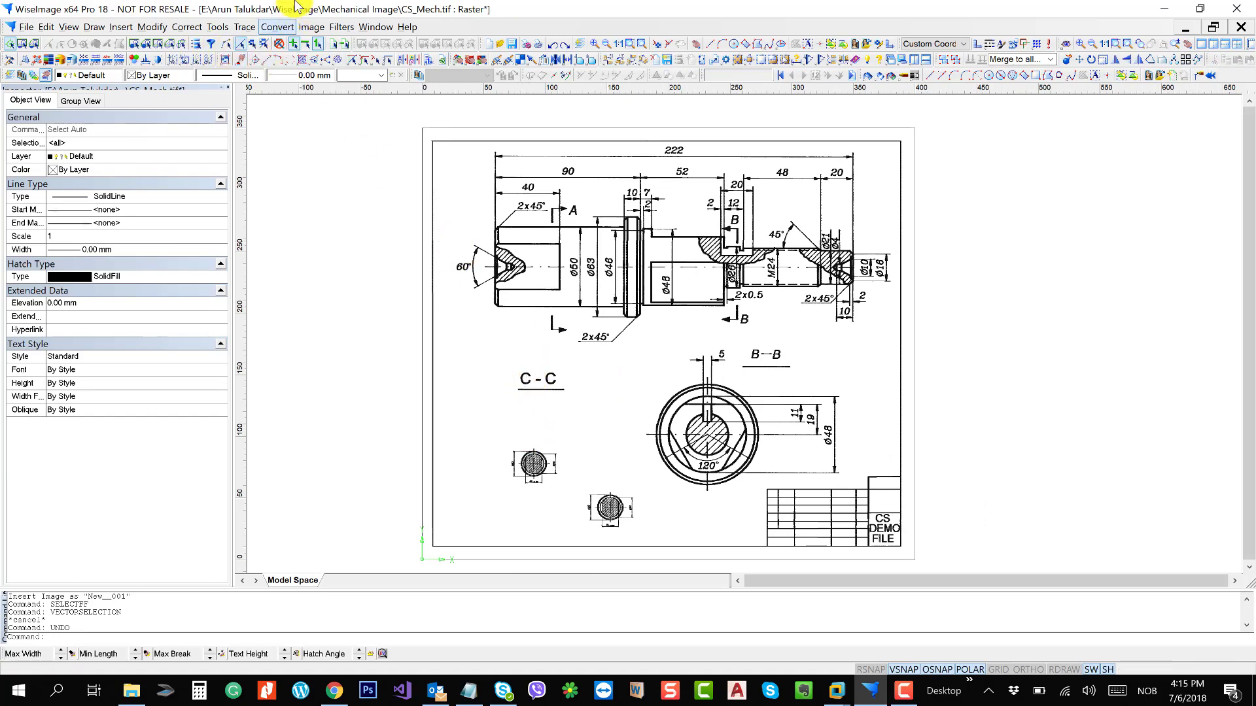
click(217, 27)
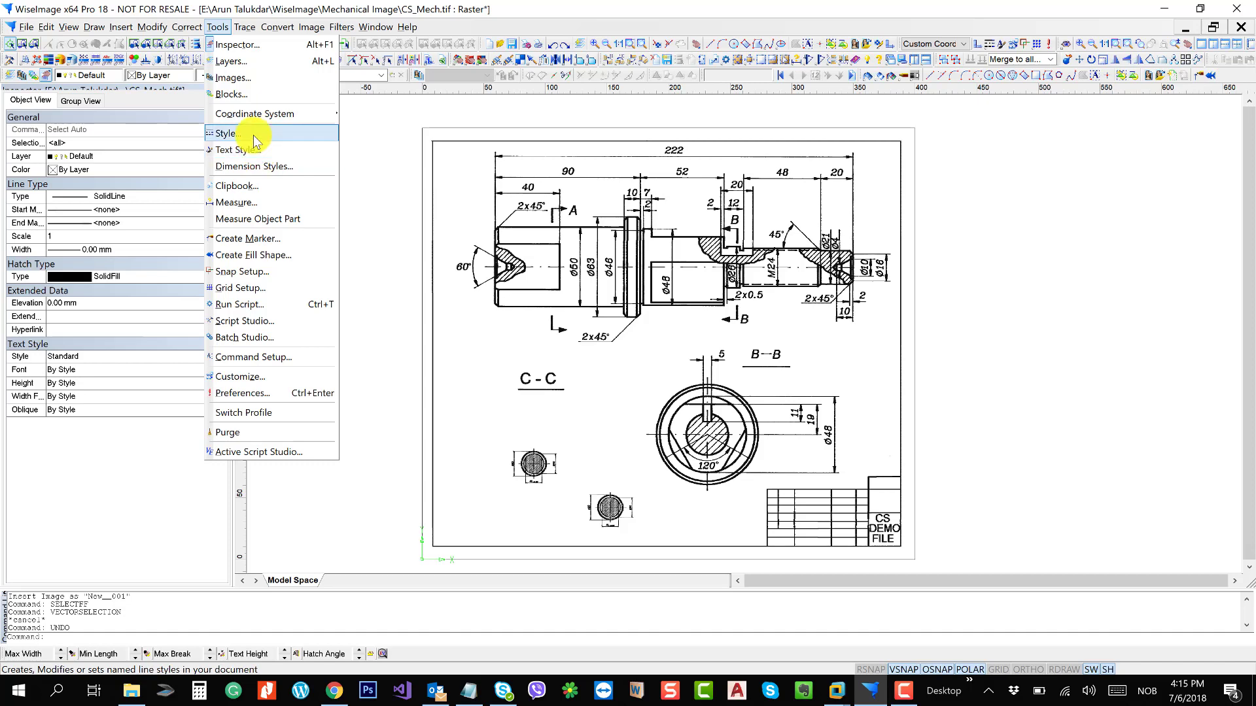
click(680, 298)
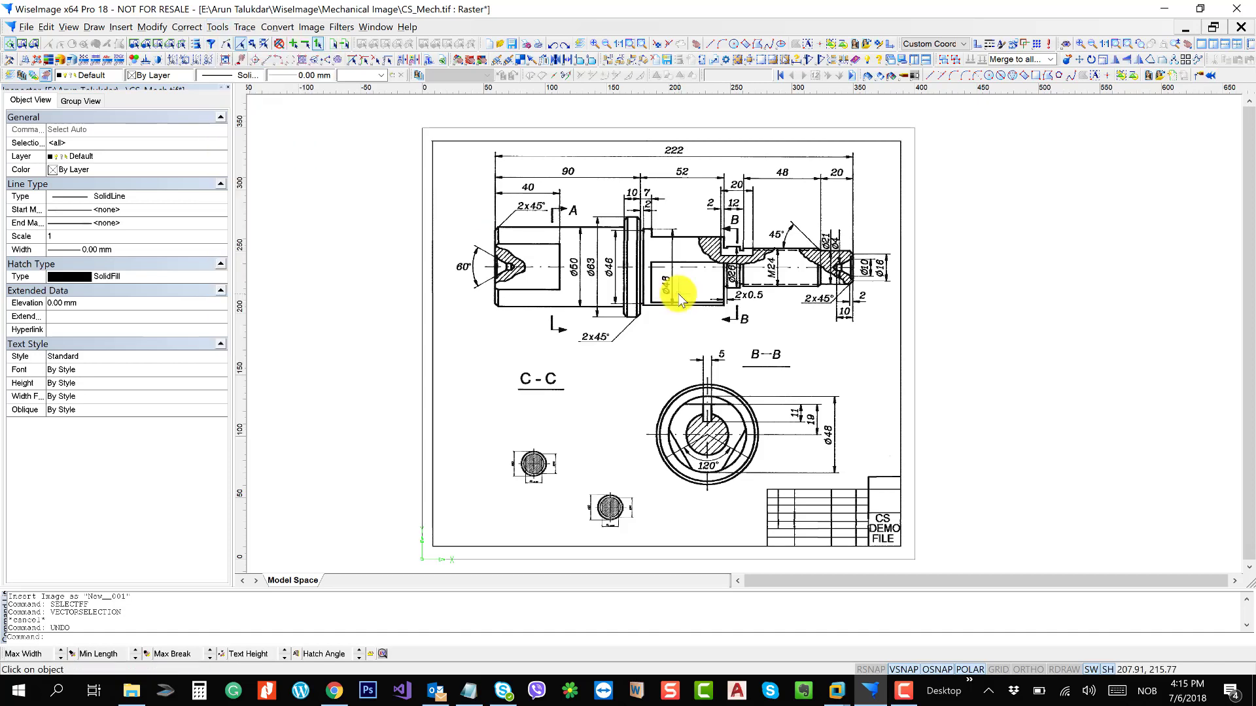
- Undo the earlier edits one after another back to the original drawing with section A–A and the world coordinate system
scroll(732, 314, down, 1)
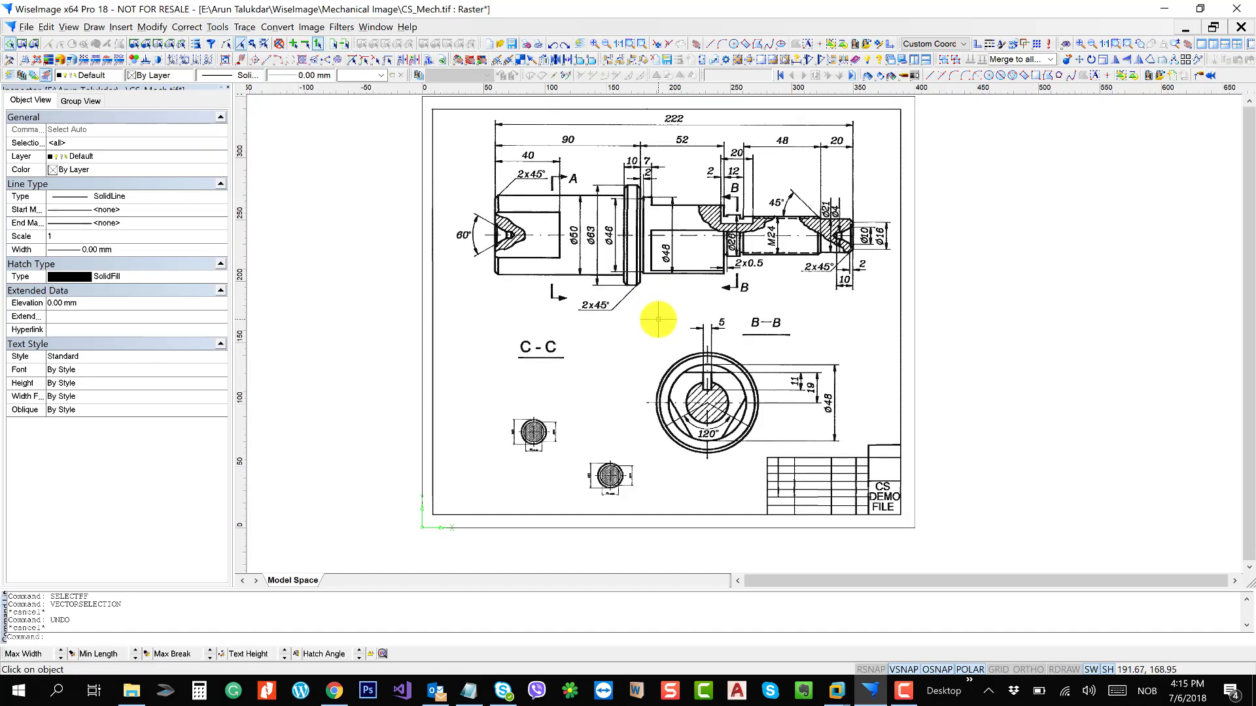
key(ctrl+z)
key(ctrl+z)
key(ctrl+z)
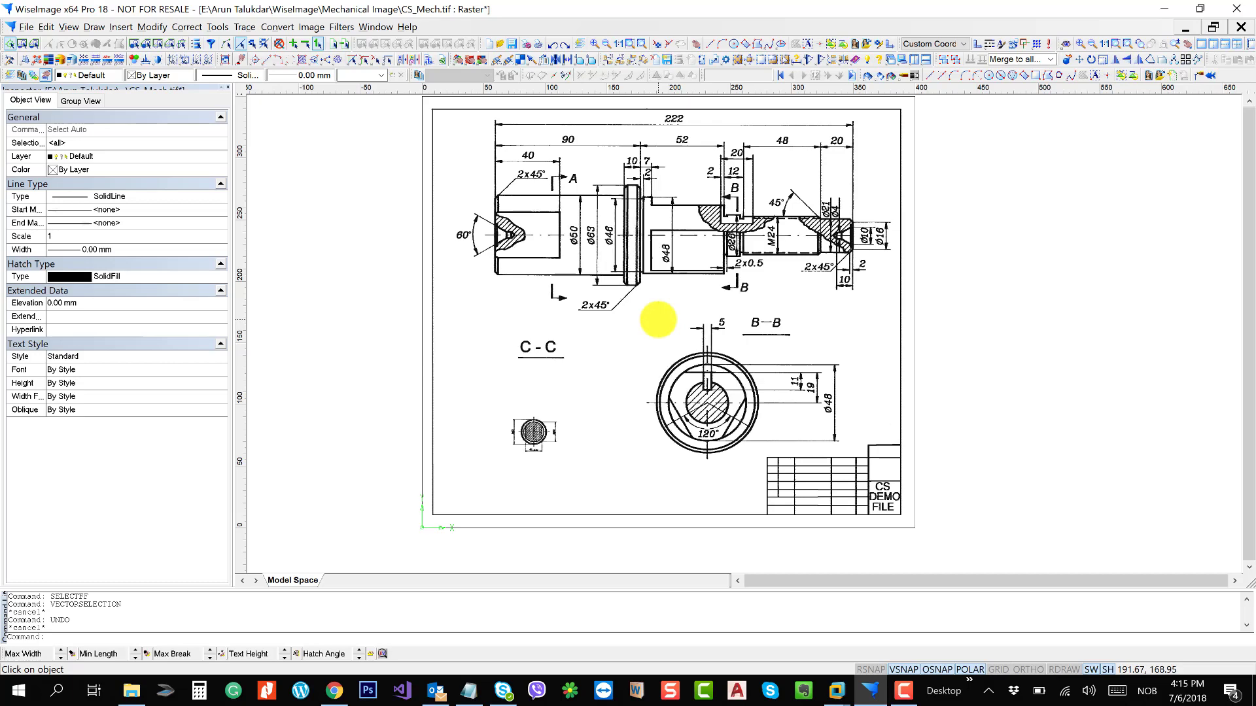
key(ctrl+z)
key(ctrl+z)
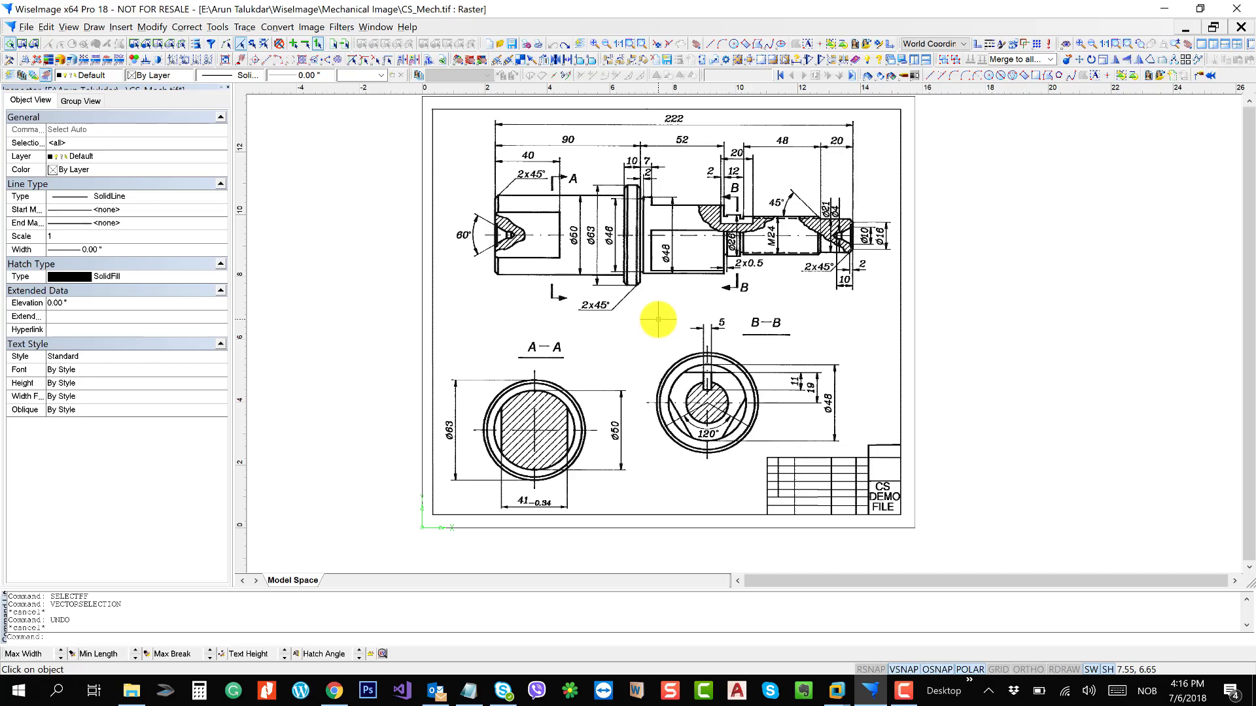
mouse_move(687, 293)
mouse_down()
mouse_move(615, 377)
mouse_move(726, 320)
mouse_up()
scroll(726, 317, down, 1)
drag(739, 261, 528, 227)
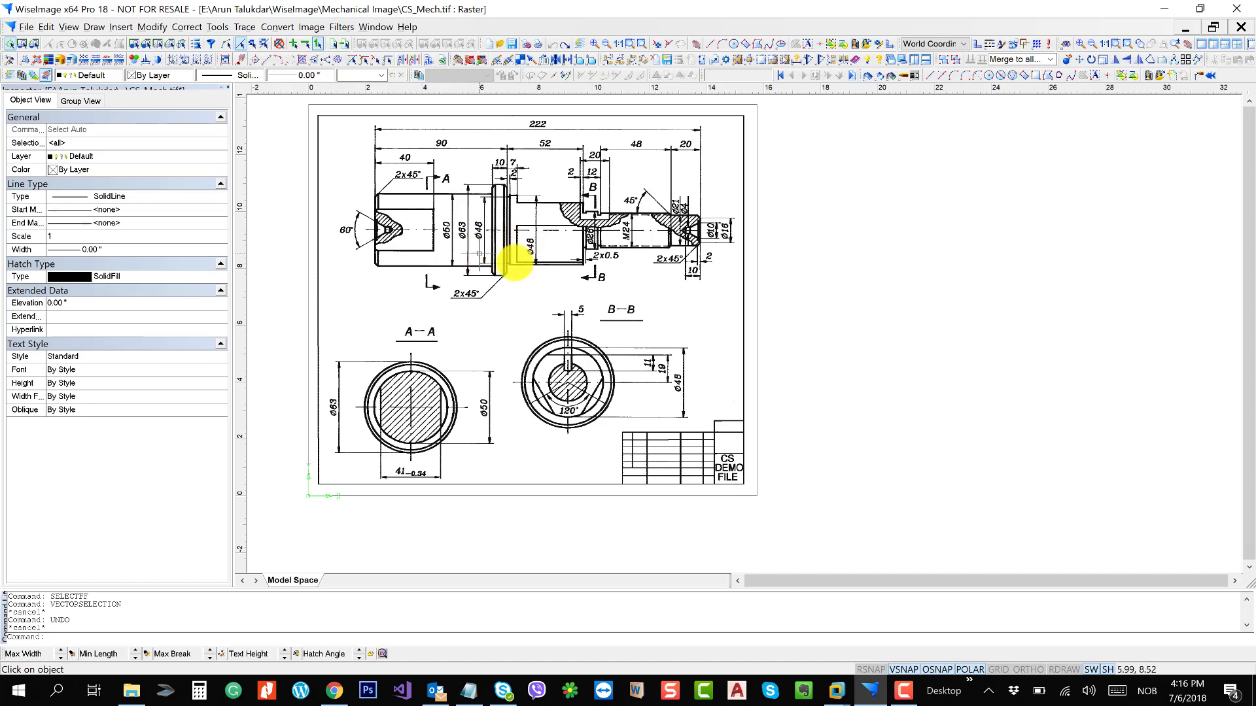
drag(515, 262, 528, 278)
drag(492, 225, 512, 270)
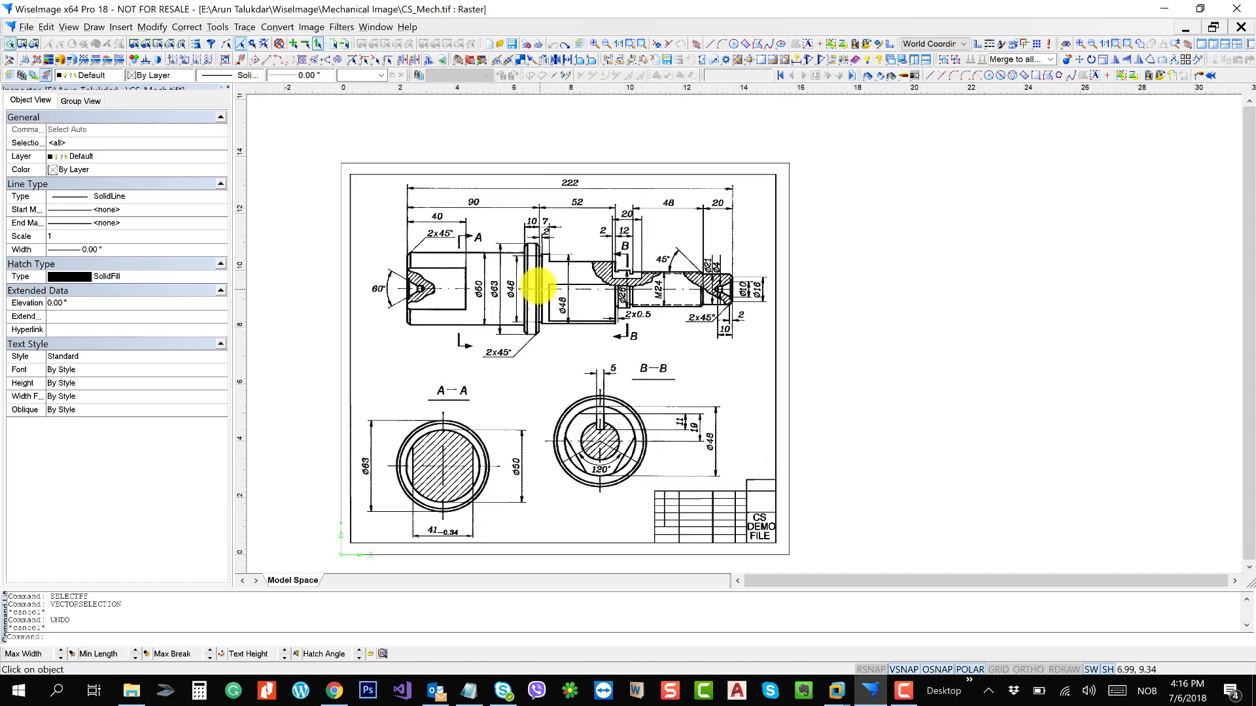
- Open the coordinate system settings and add a custom coordinate system
click(245, 26)
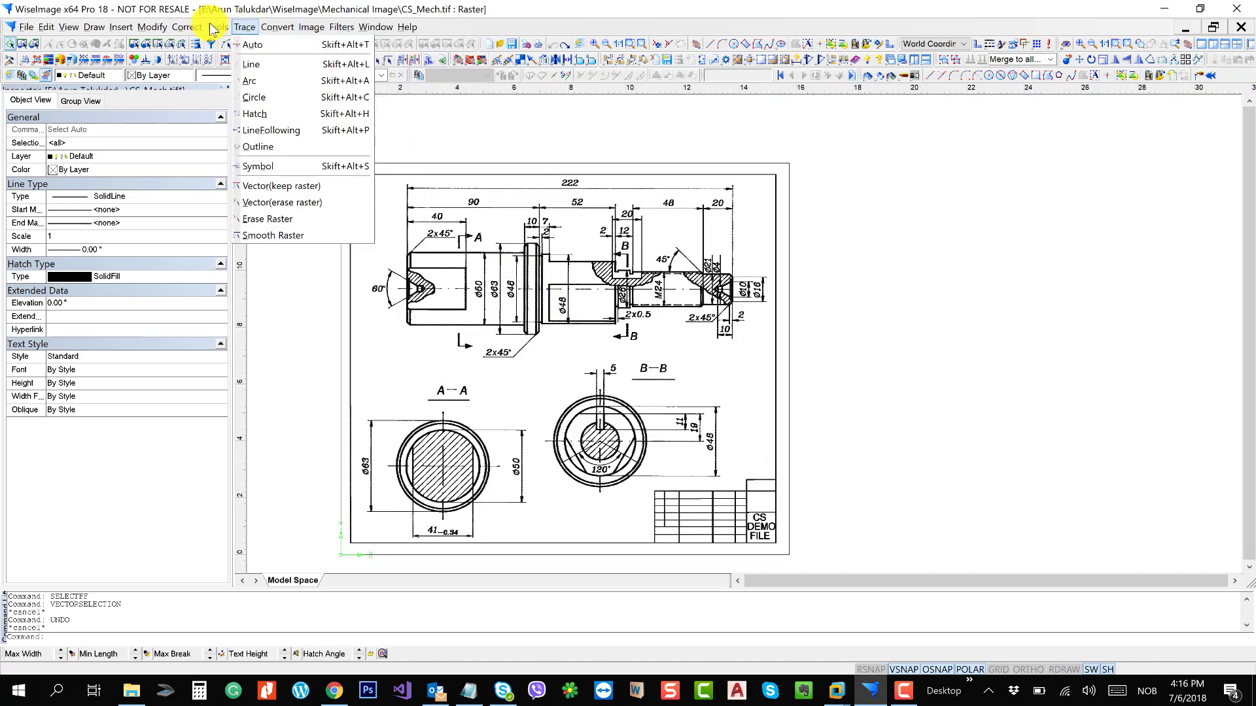
mouse_move(245, 114)
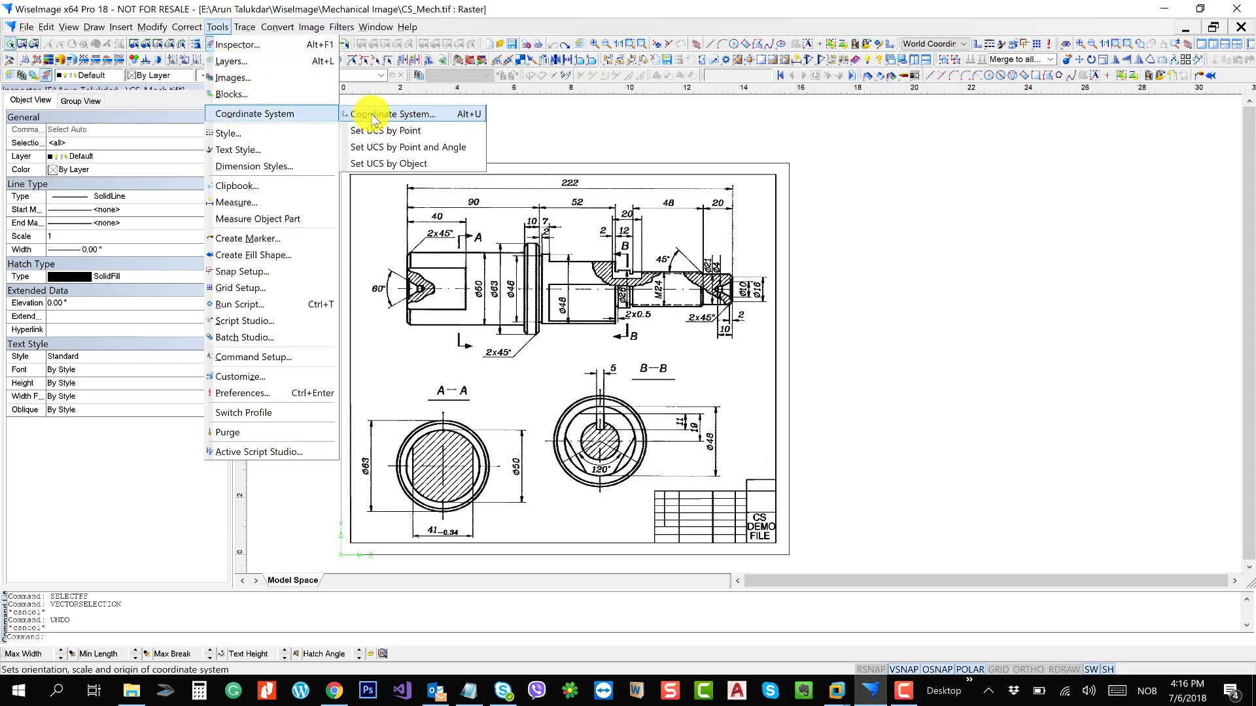
click(435, 114)
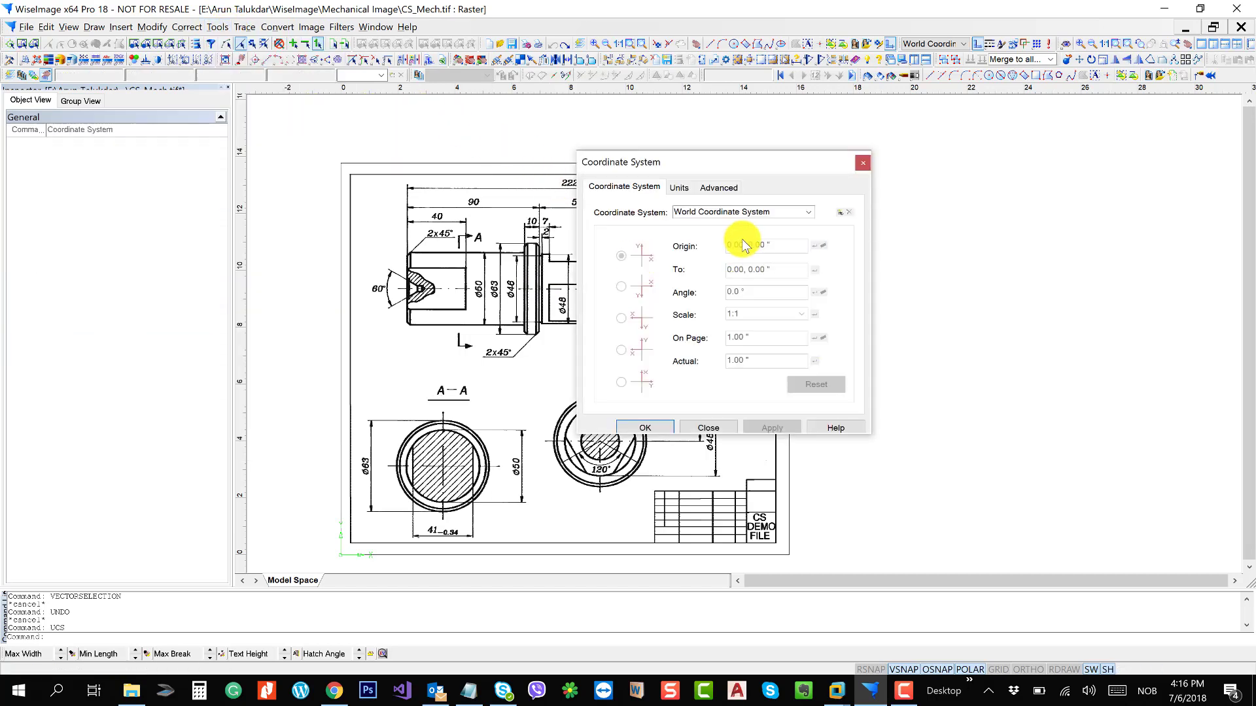
click(840, 212)
- Set both the world and user units of the custom coordinate system to millimeter
click(679, 187)
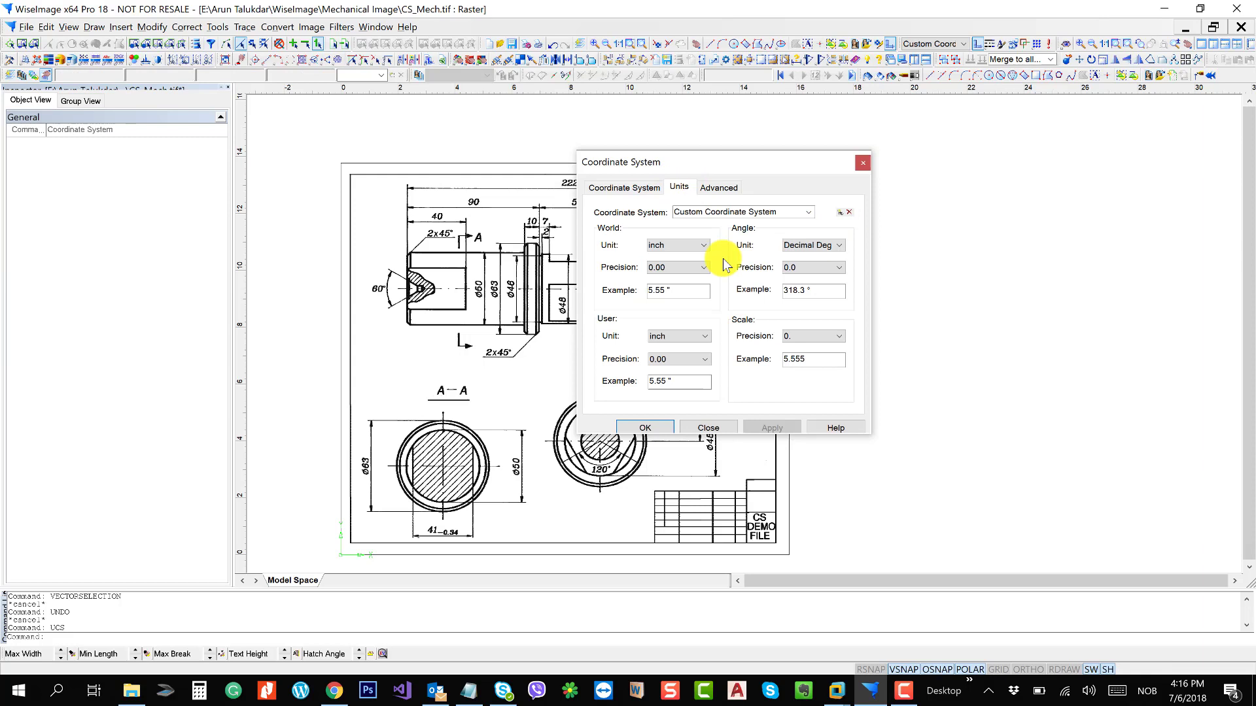
click(681, 275)
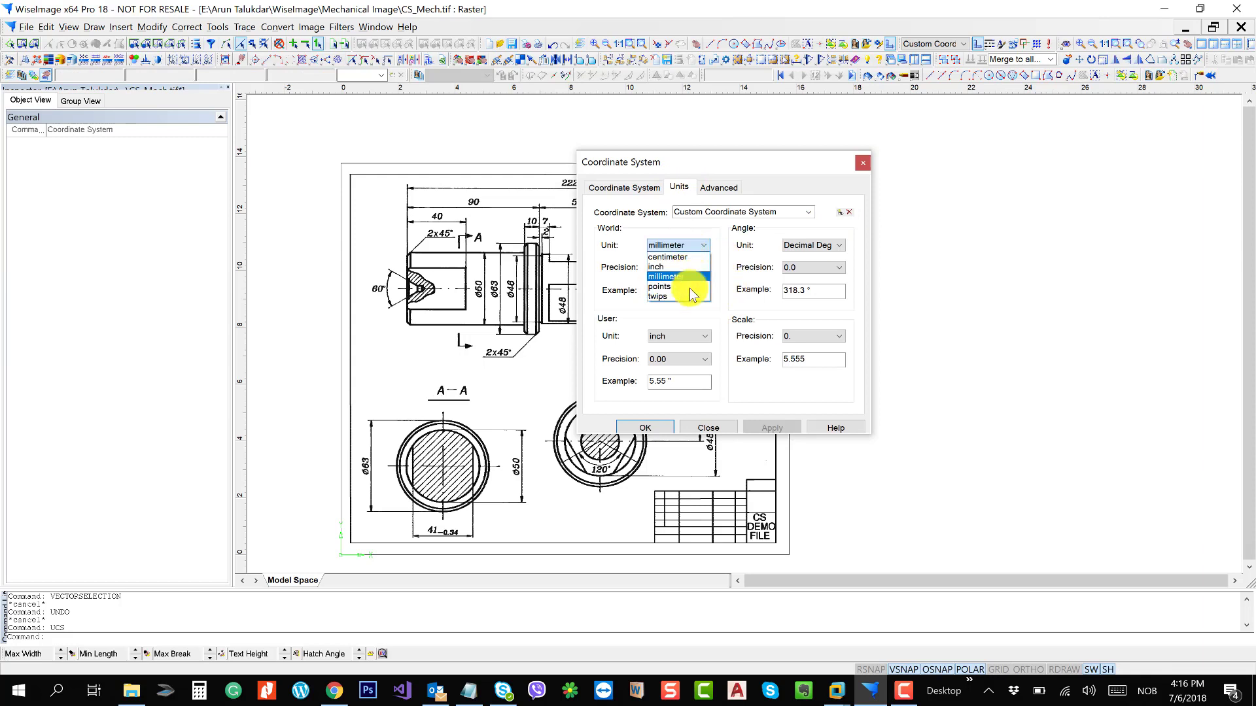
click(677, 336)
click(686, 396)
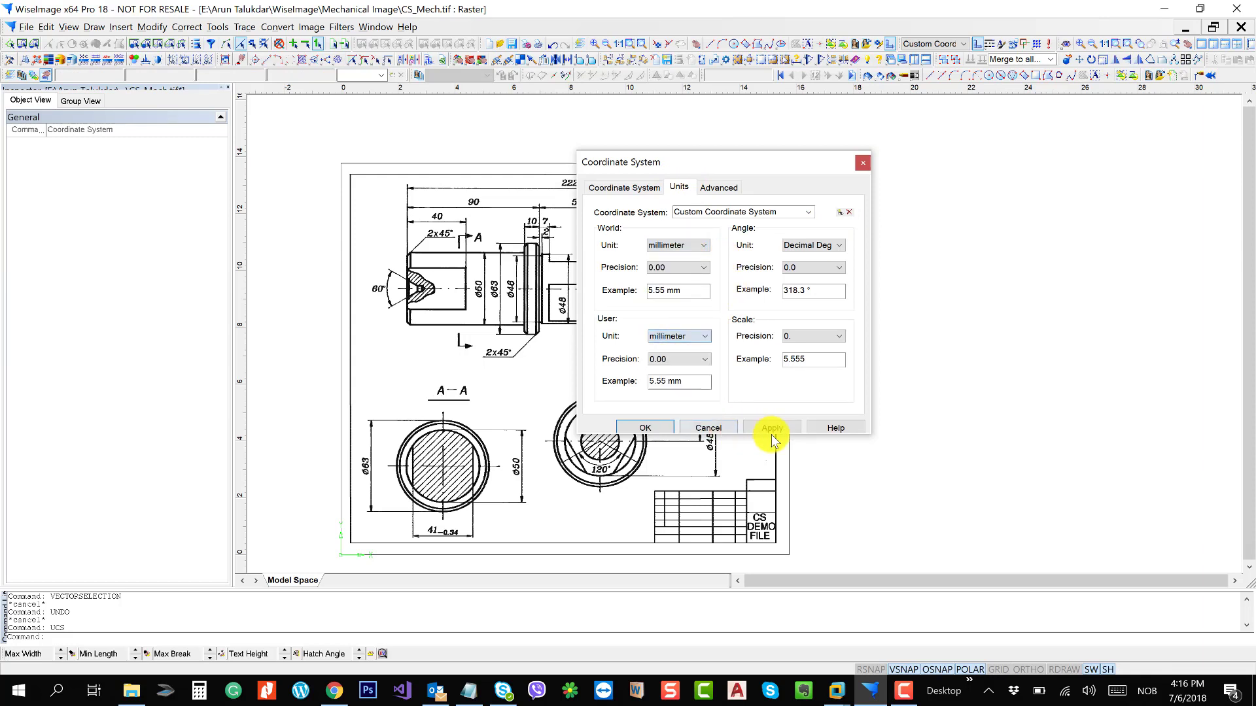
- Apply the millimeter units to the custom coordinate system and close its settings
click(771, 428)
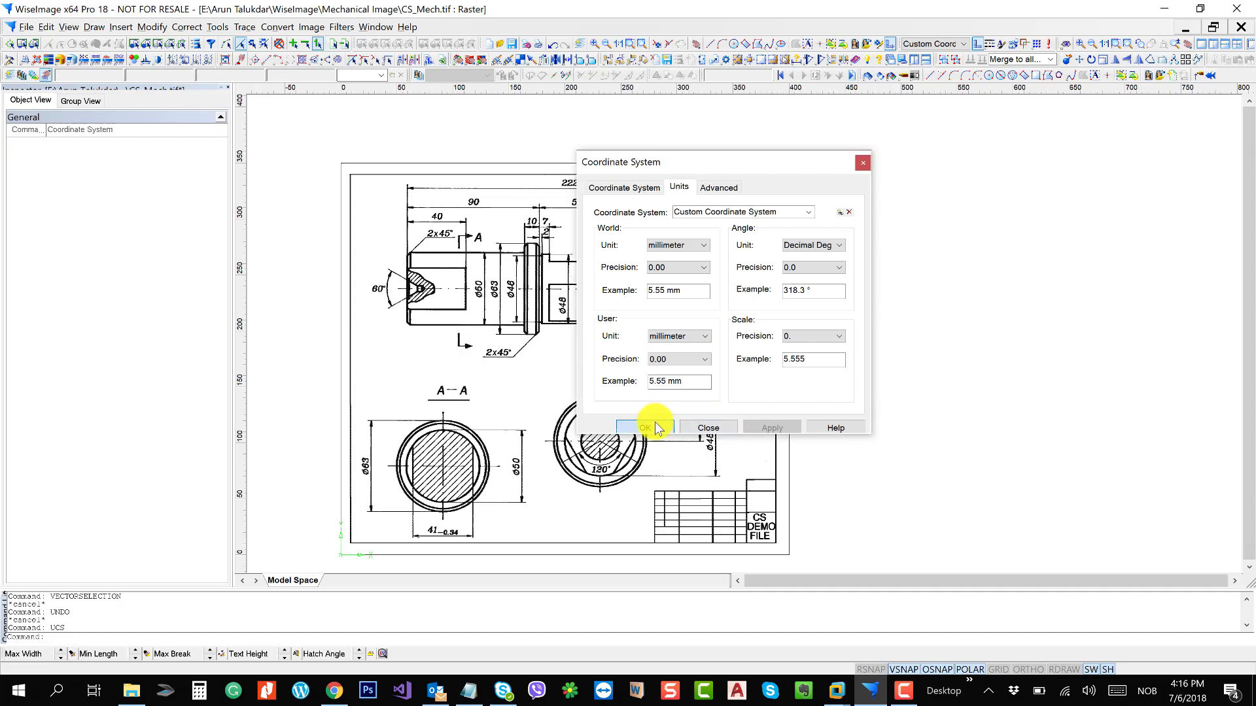
click(651, 425)
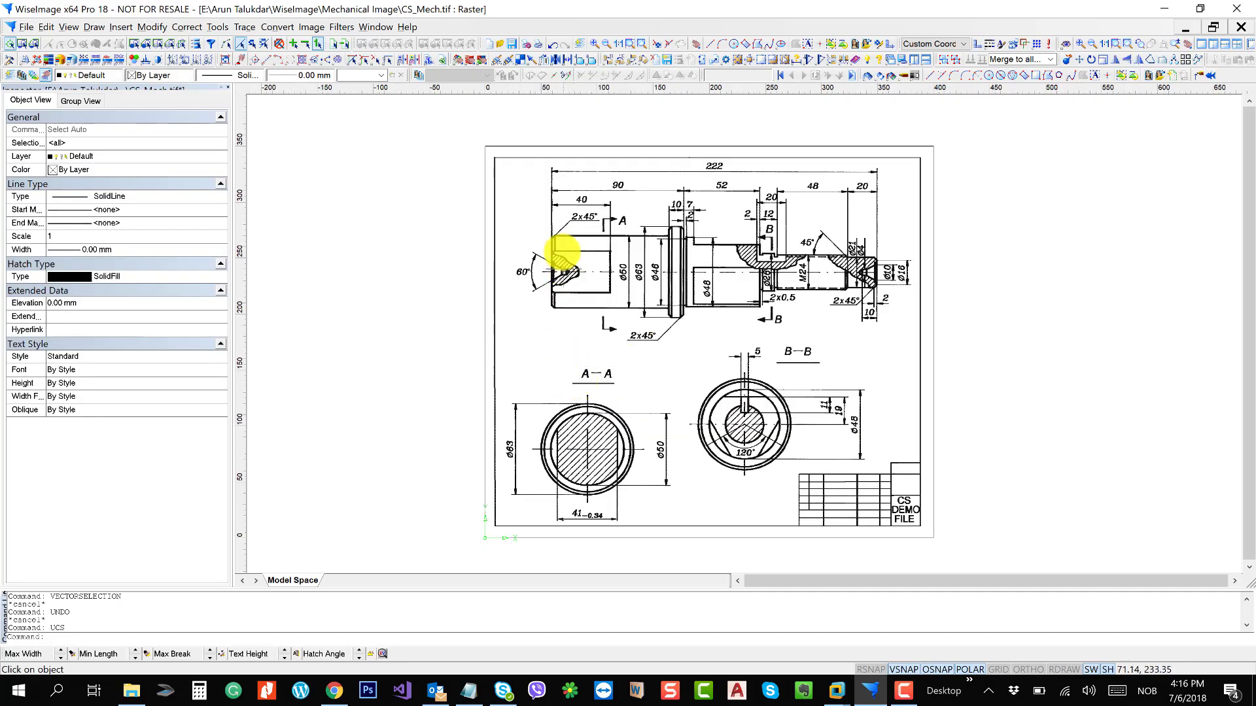
drag(560, 163, 568, 282)
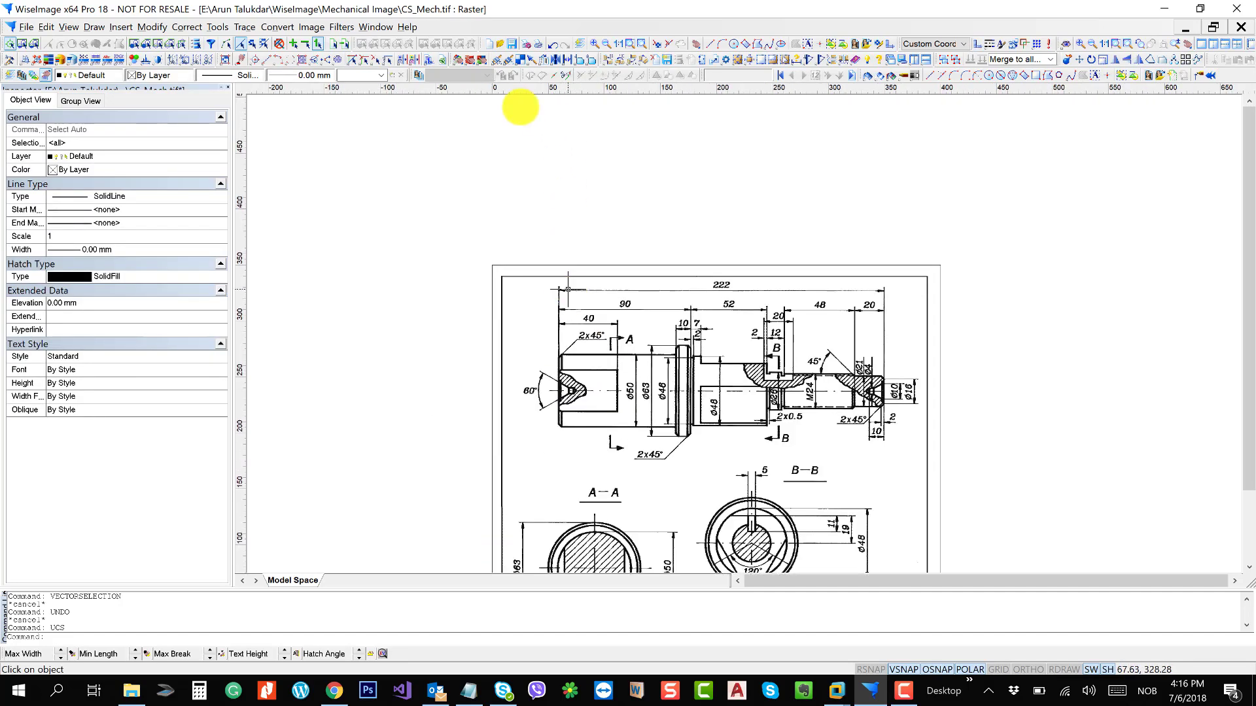
- Set the drawing colour to Blue, start a line by points, and turn raster snap on and polar tracking off
click(168, 75)
click(167, 156)
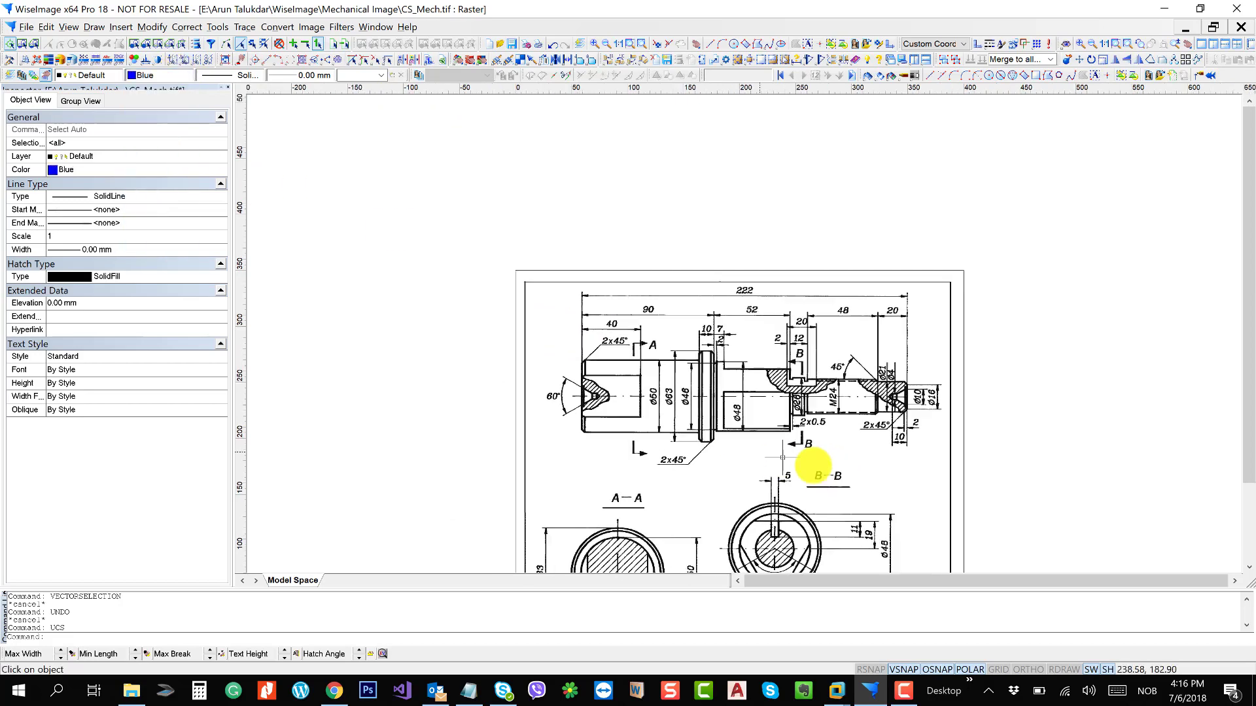
text(l)
key(Return)
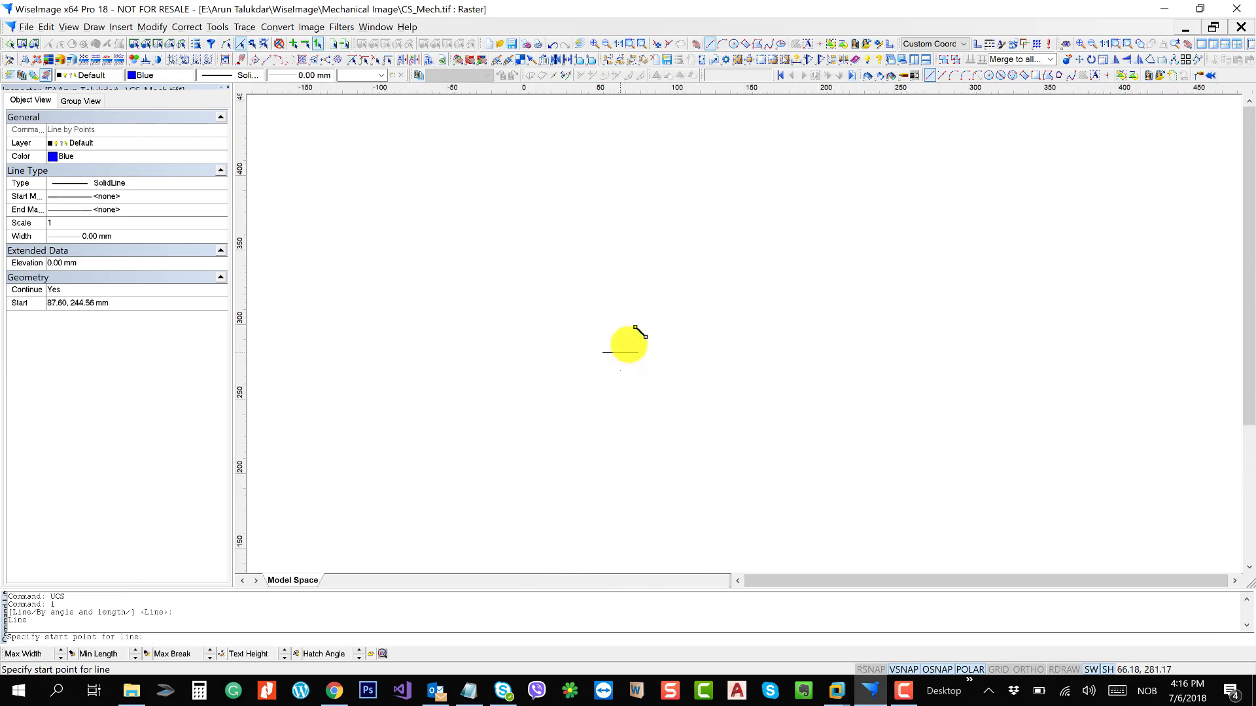
scroll(615, 360, up, 5)
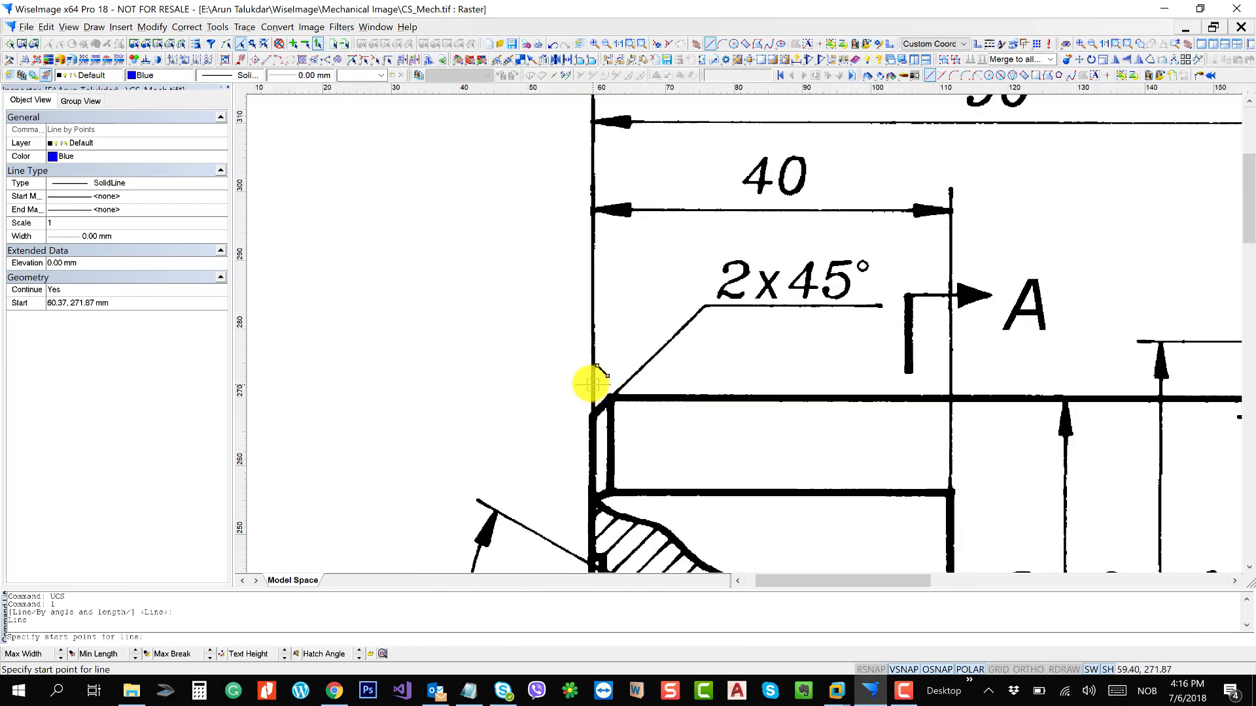
click(913, 671)
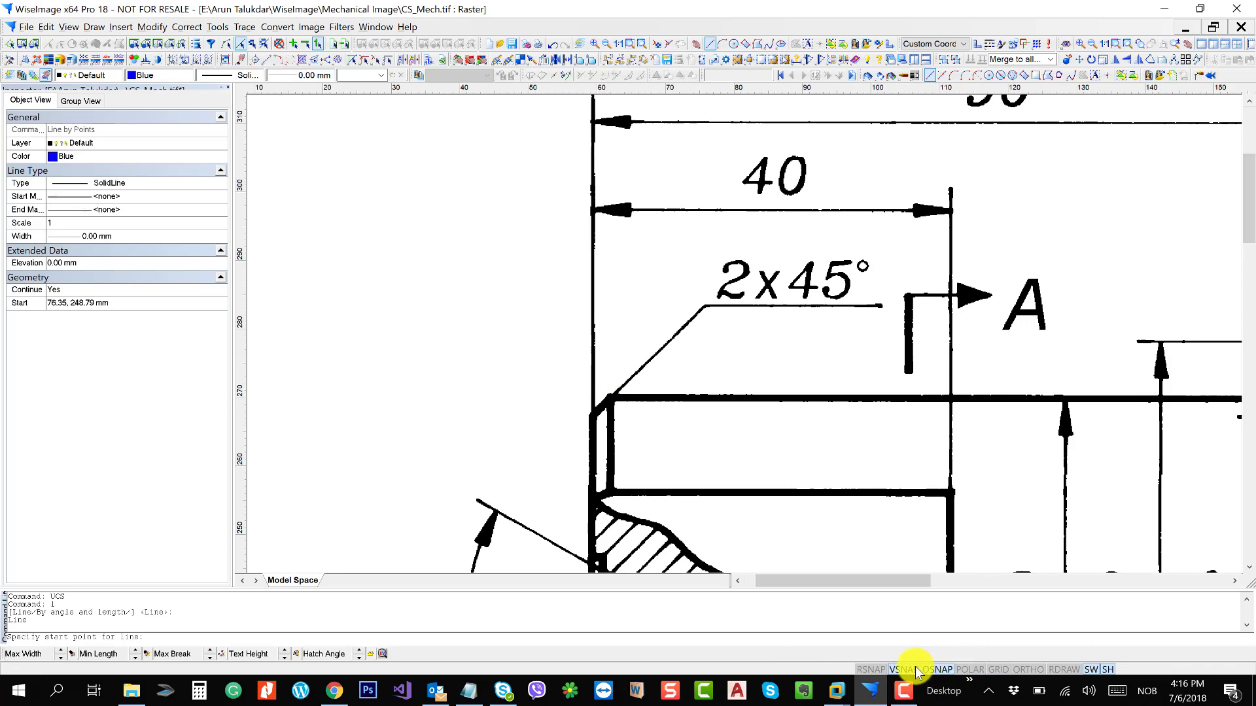
click(870, 669)
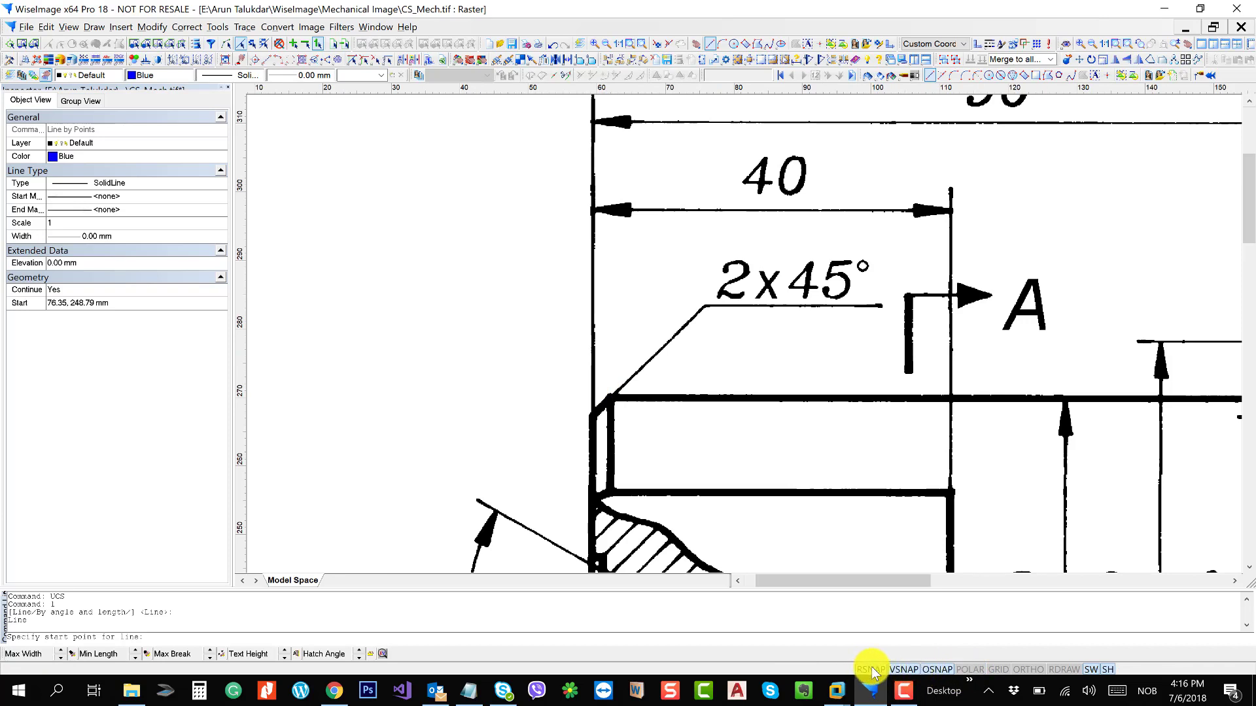
- With ortho on, draw a vertical line about 113 mm long upward from the extension line at the shaft's left end
click(592, 348)
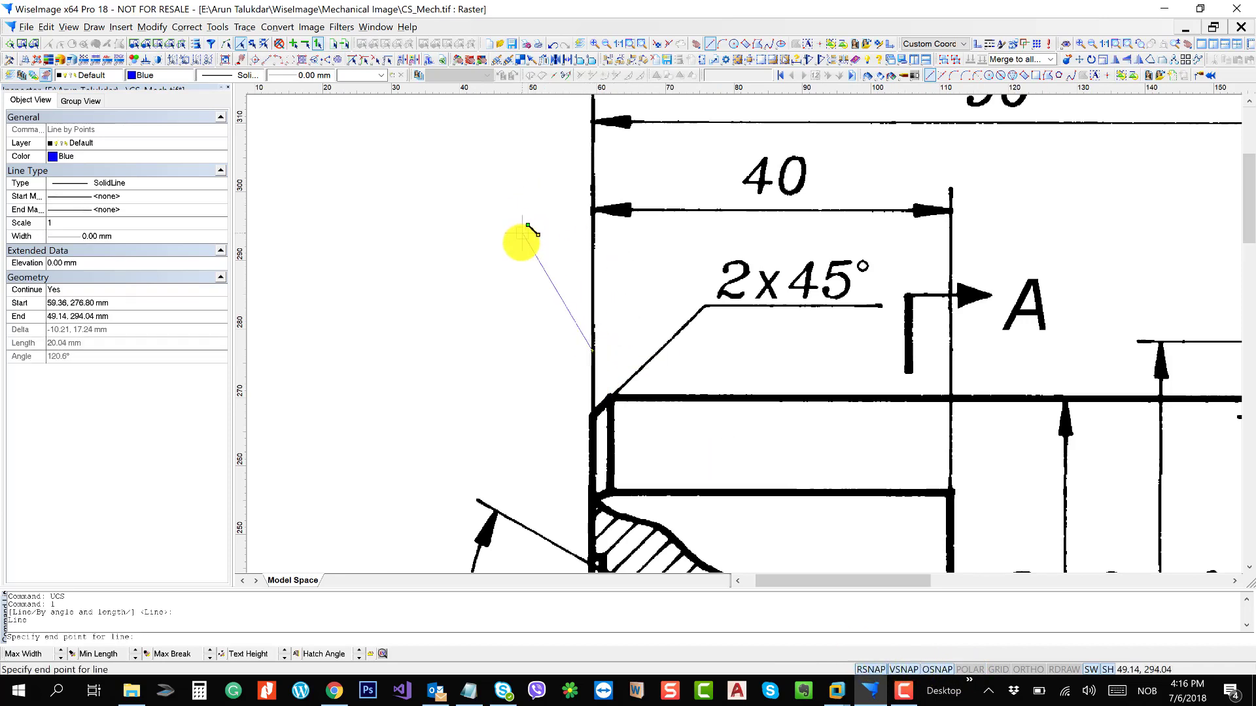
click(1026, 669)
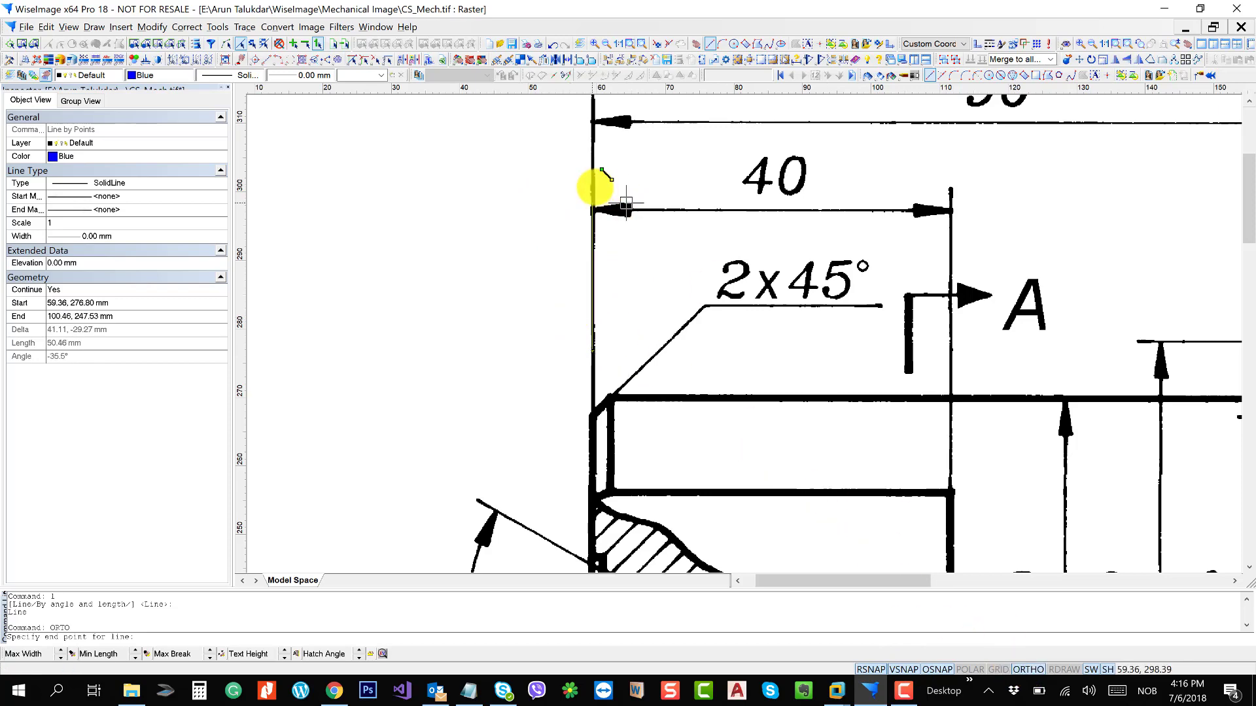
scroll(622, 266, up, 6)
scroll(620, 316, up, 4)
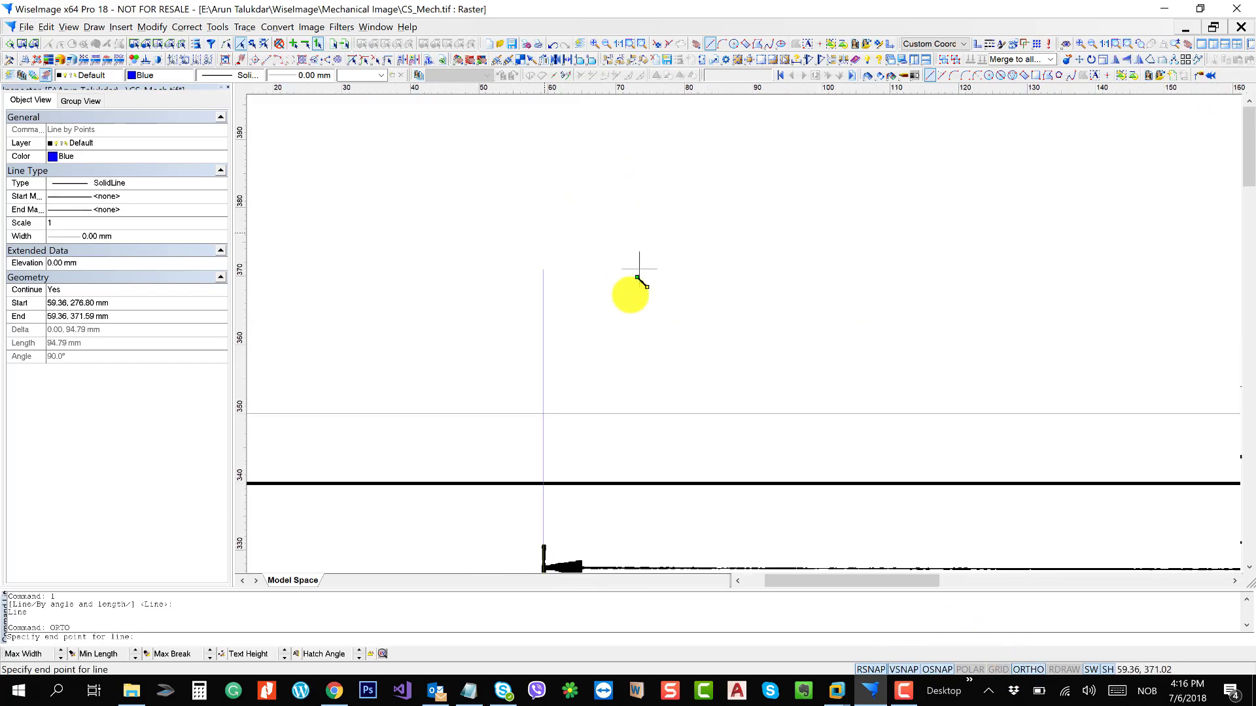
click(622, 215)
key(Escape)
key(Escape)
scroll(461, 149, down, 5)
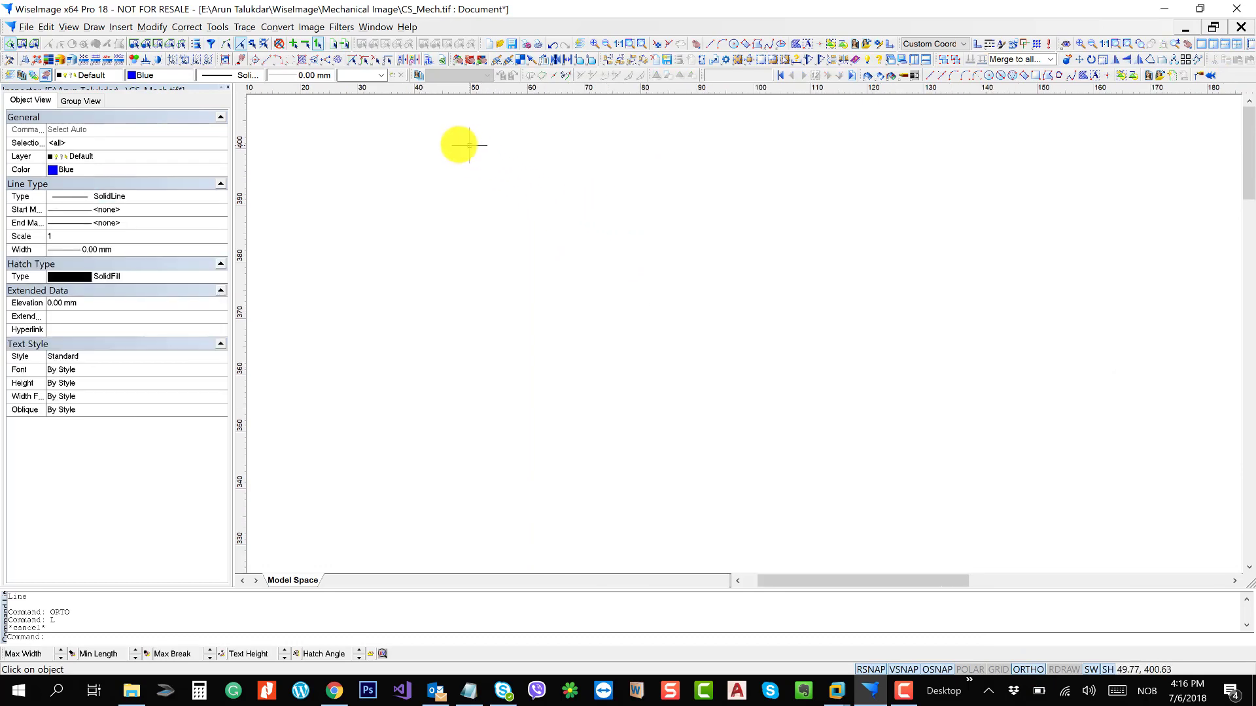
scroll(554, 199, down, 1)
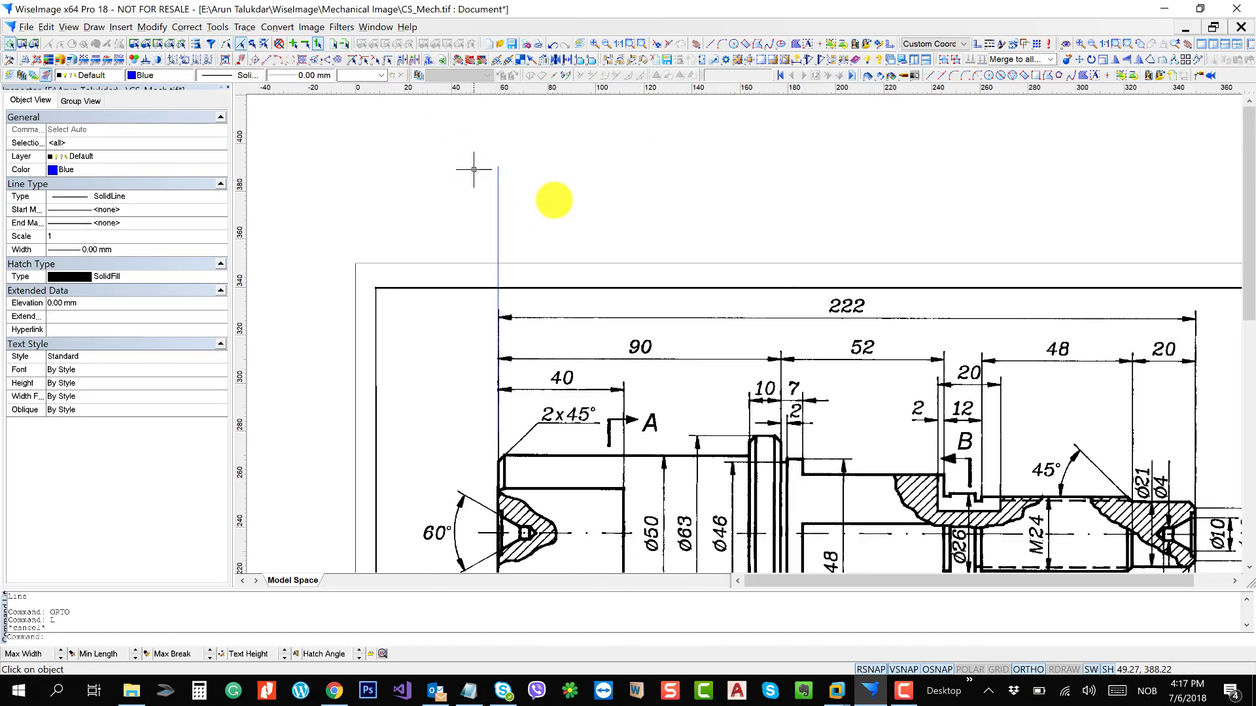
- Offset the vertical blue line by 222 mm to the right
drag(553, 200, 429, 188)
scroll(377, 184, down, 3)
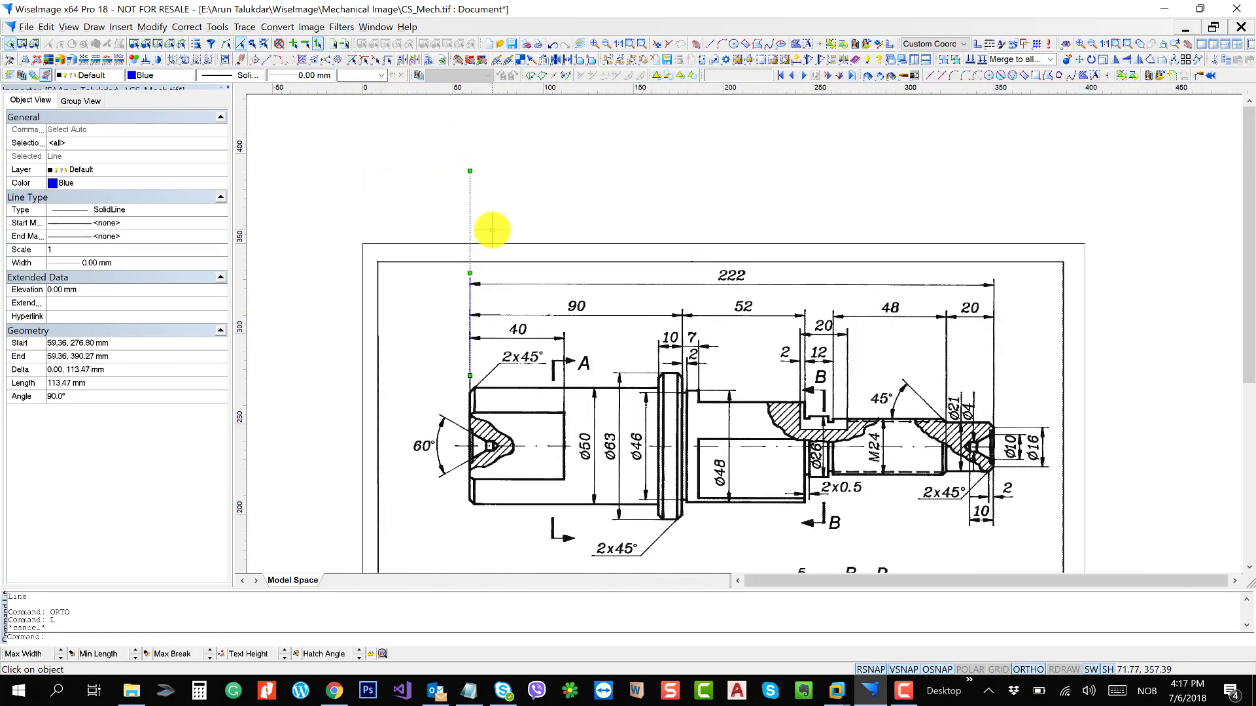
text(offset)
key(Return)
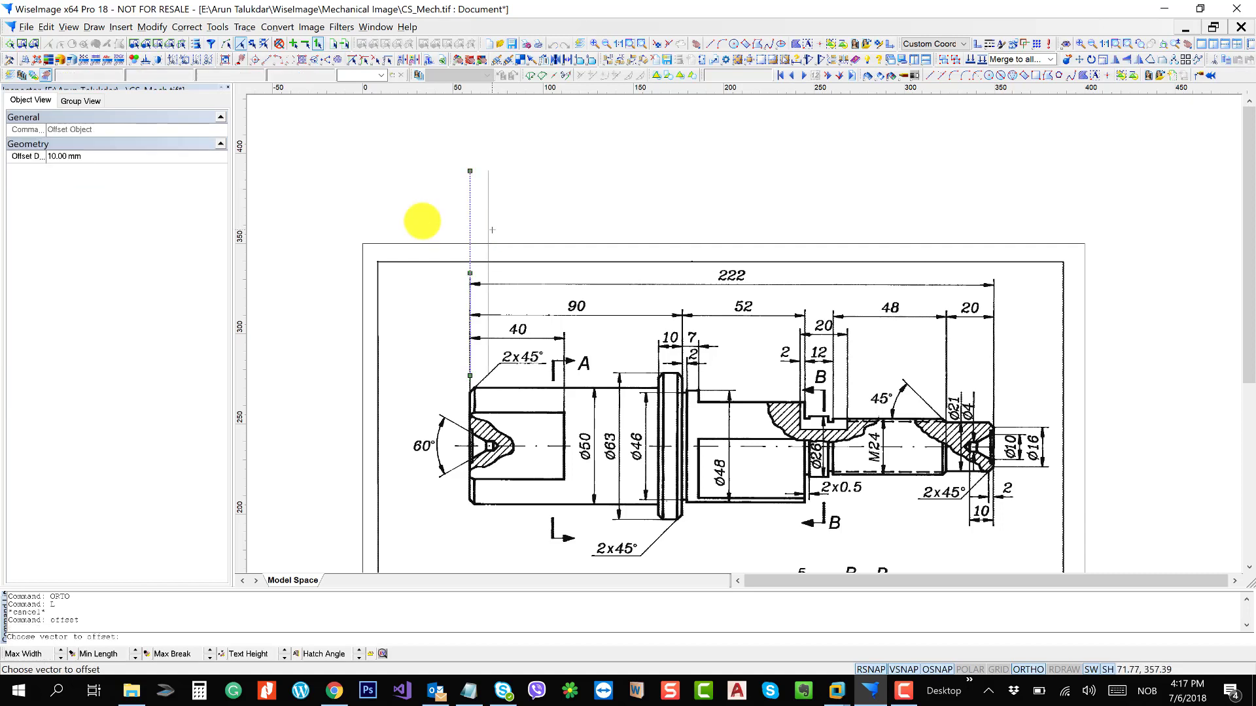
click(132, 156)
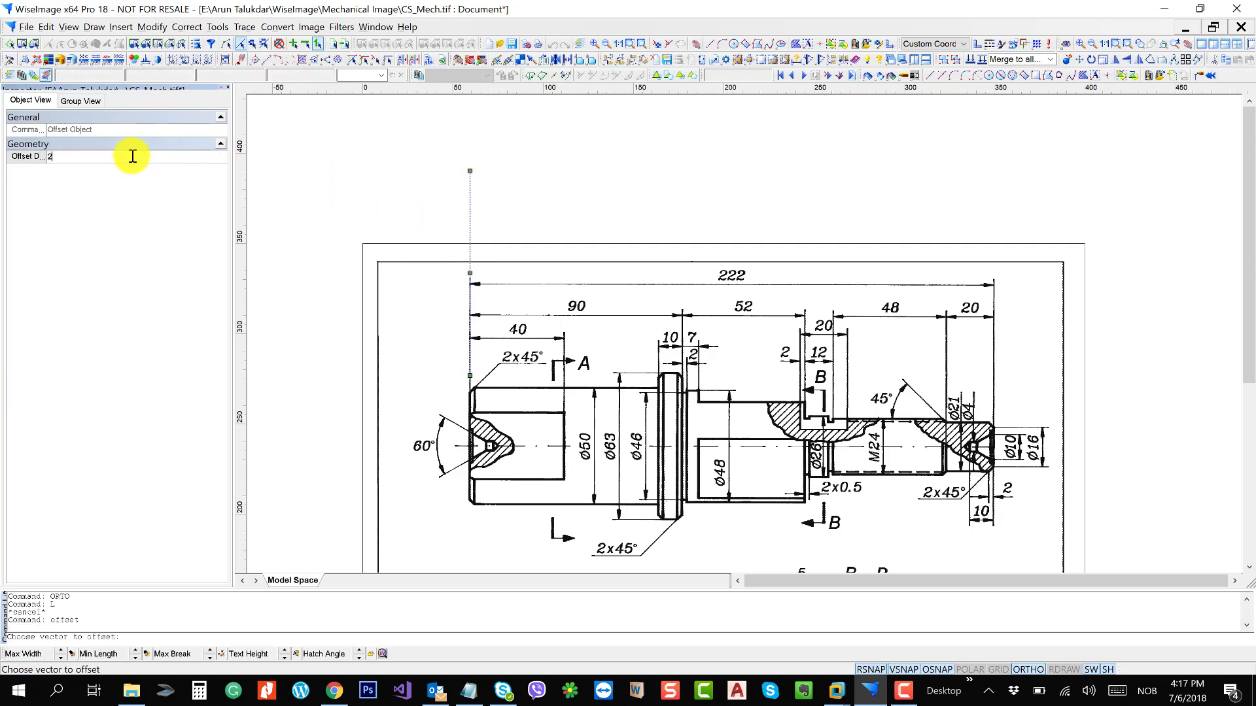
key(Return)
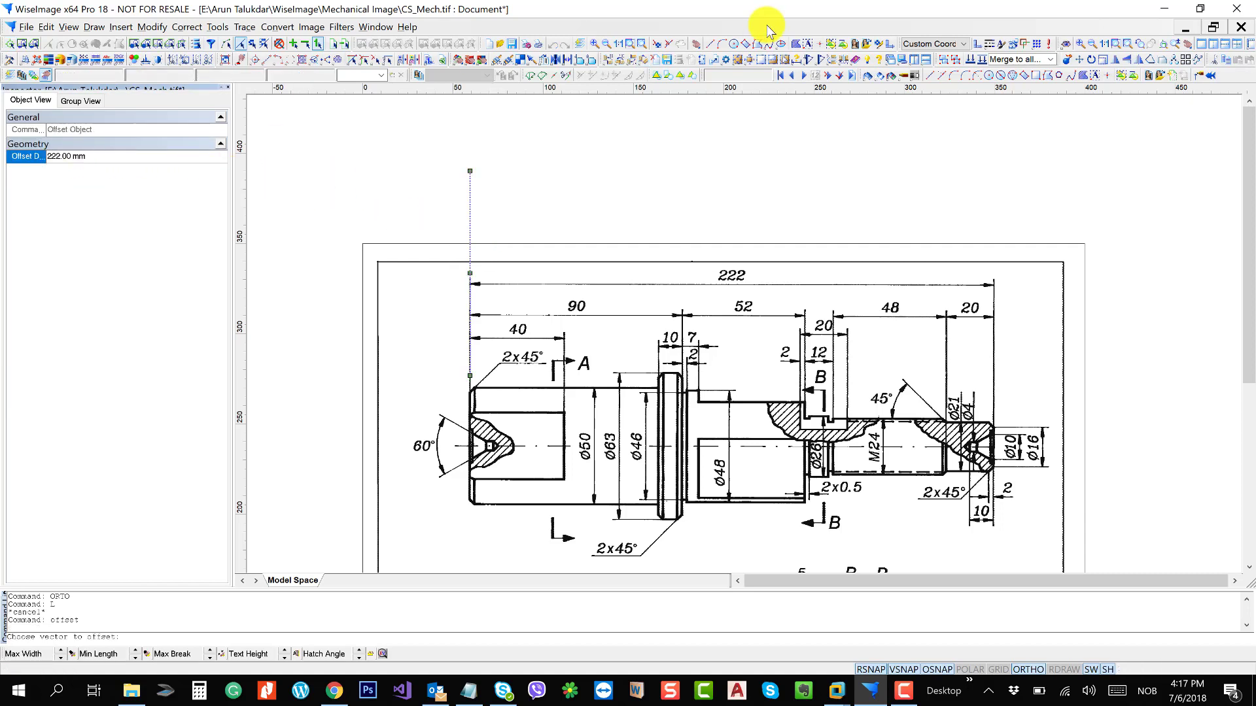
click(969, 178)
scroll(961, 281, down, 2)
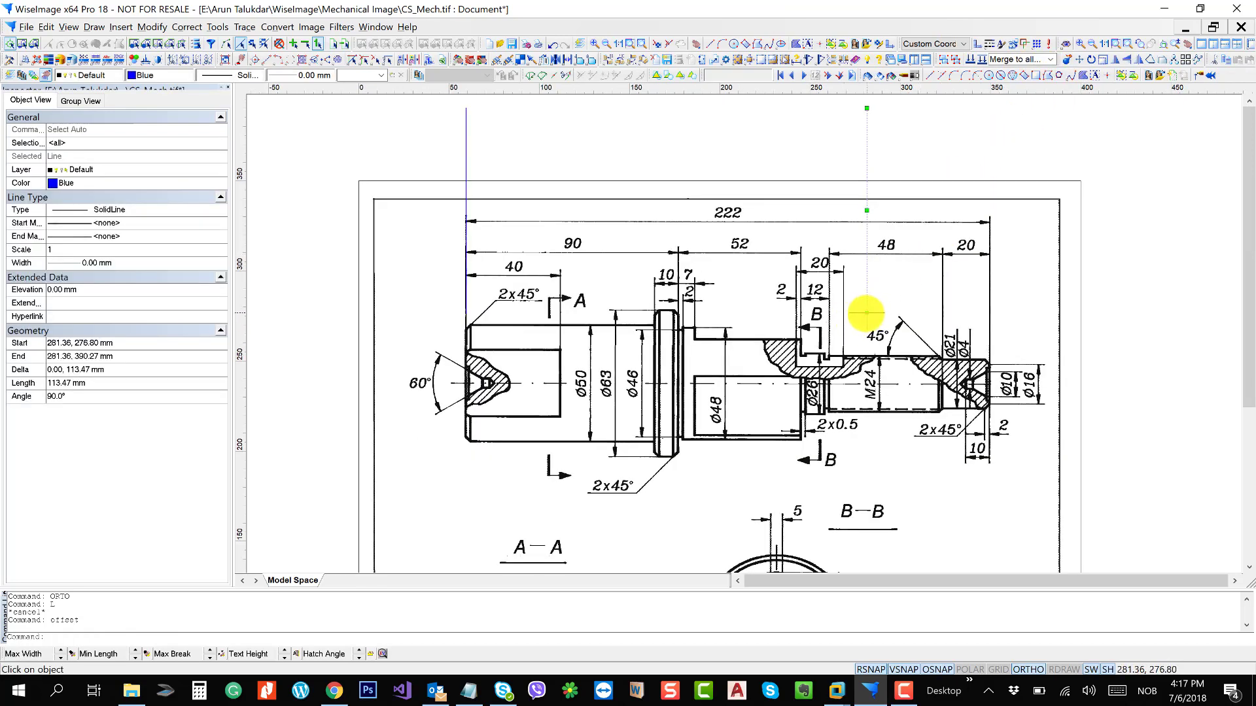
- Stretch the offset line's lower end down past the shaft so the line is about 248 mm long
click(867, 314)
scroll(903, 426, down, 4)
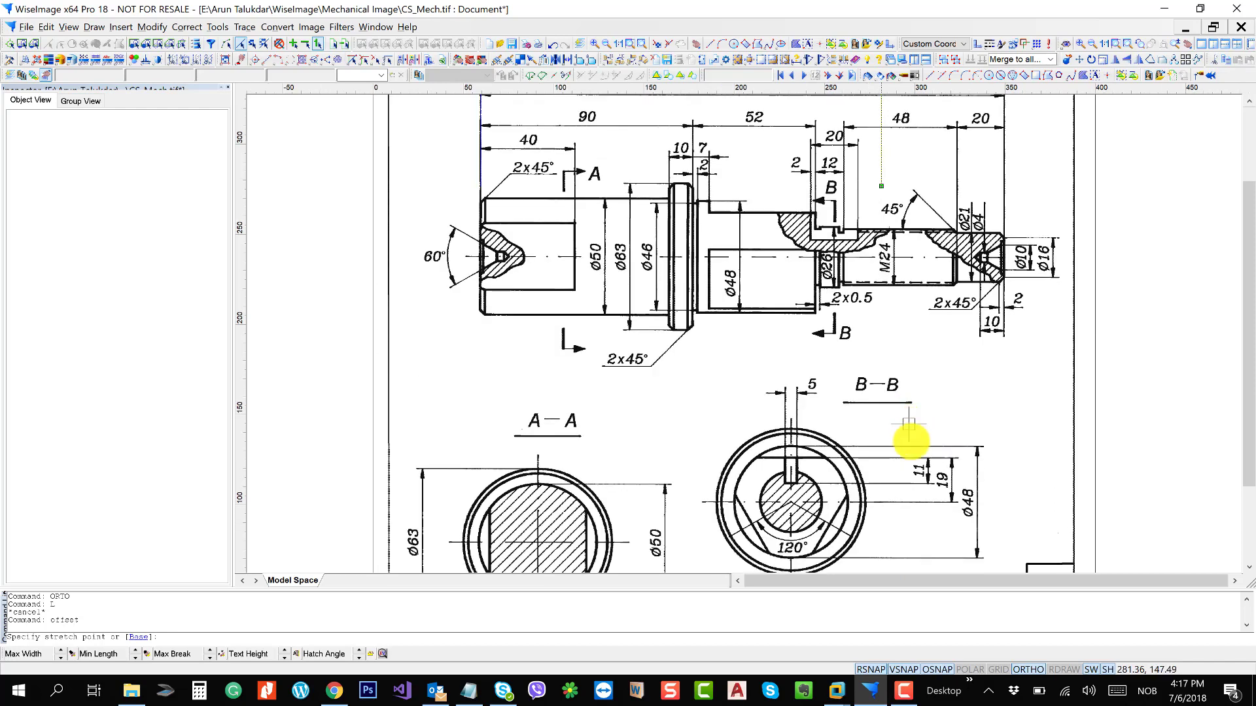
click(908, 429)
scroll(969, 449, up, 4)
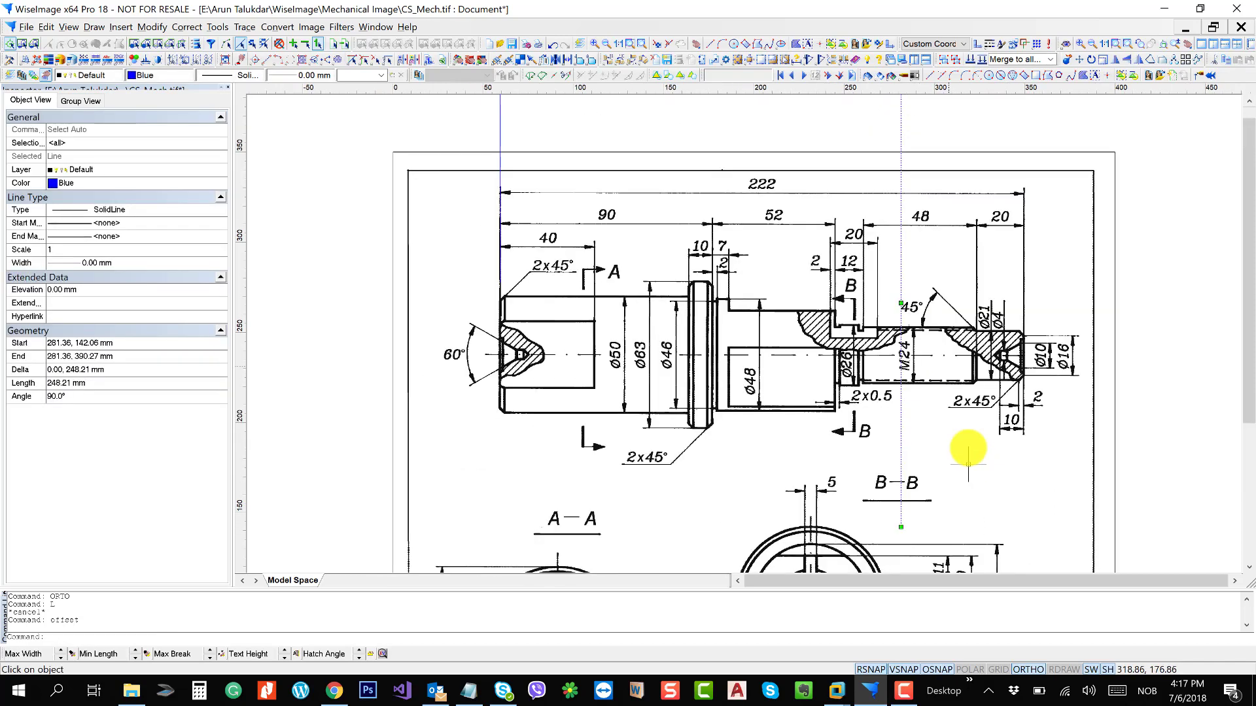
scroll(962, 471, up, 3)
key(Escape)
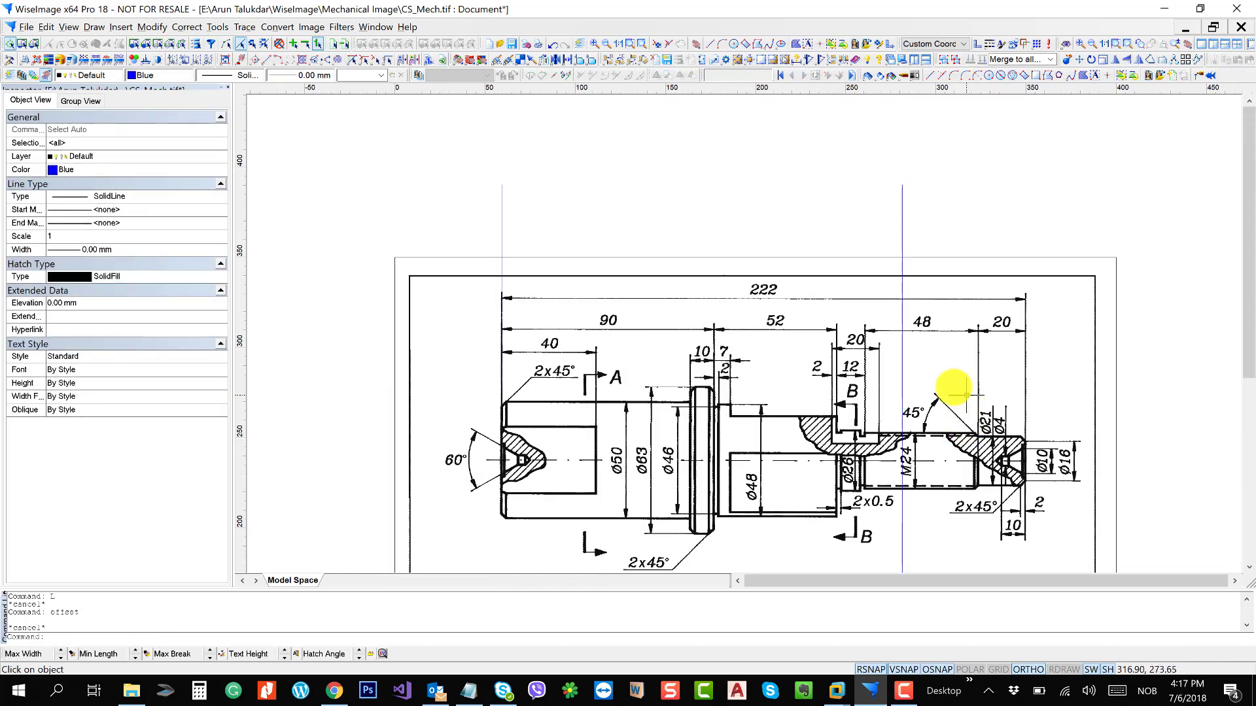
- Reopen the coordinate system settings and move the dialog clear of the shaft's 222 dimension
drag(953, 390, 918, 370)
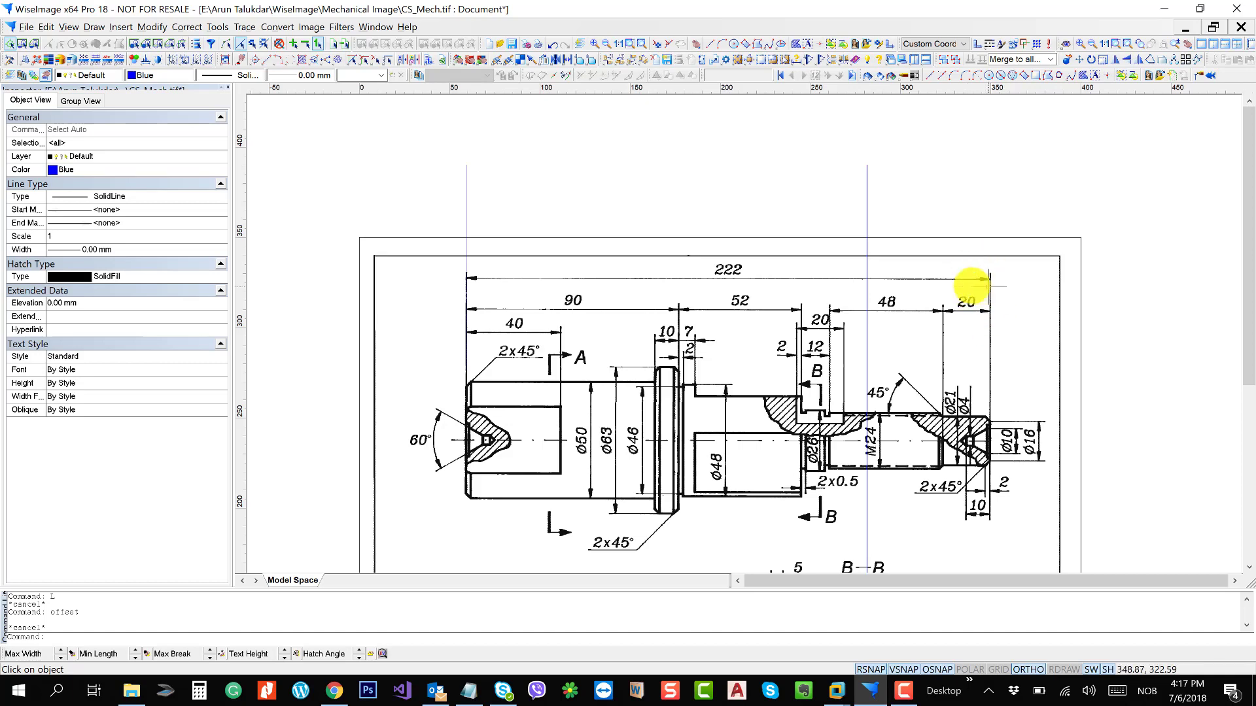
drag(911, 275, 880, 255)
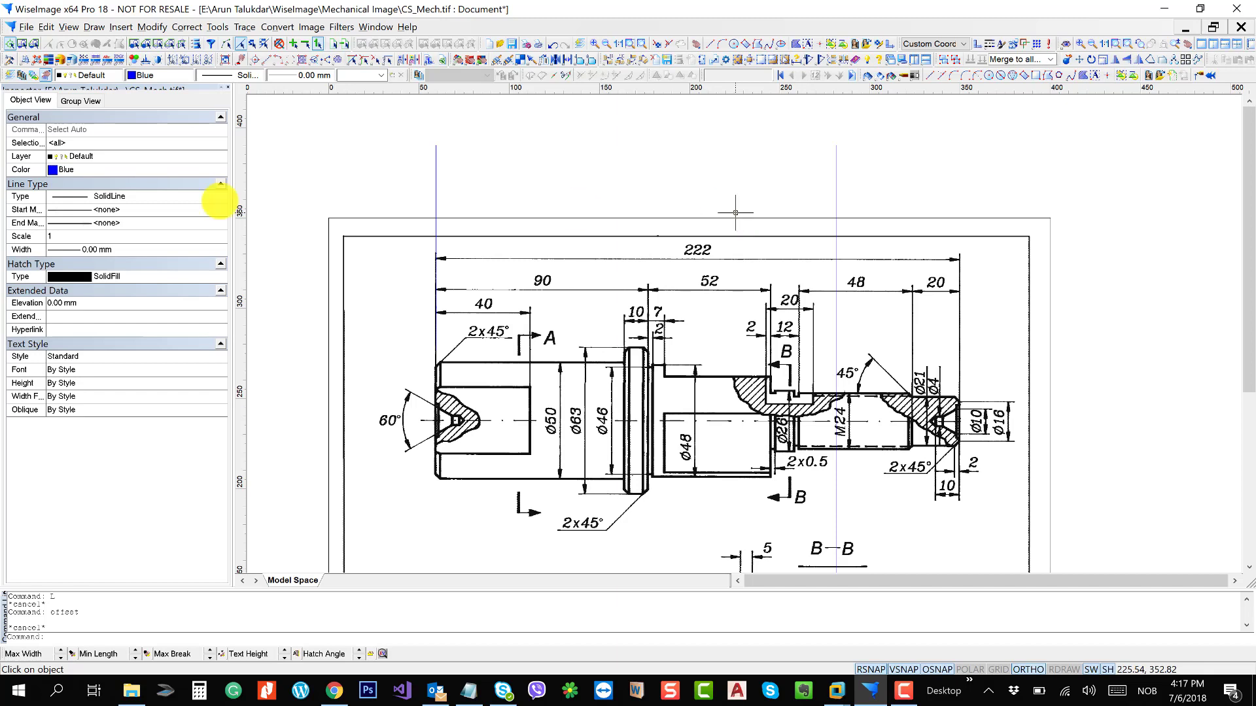
click(342, 26)
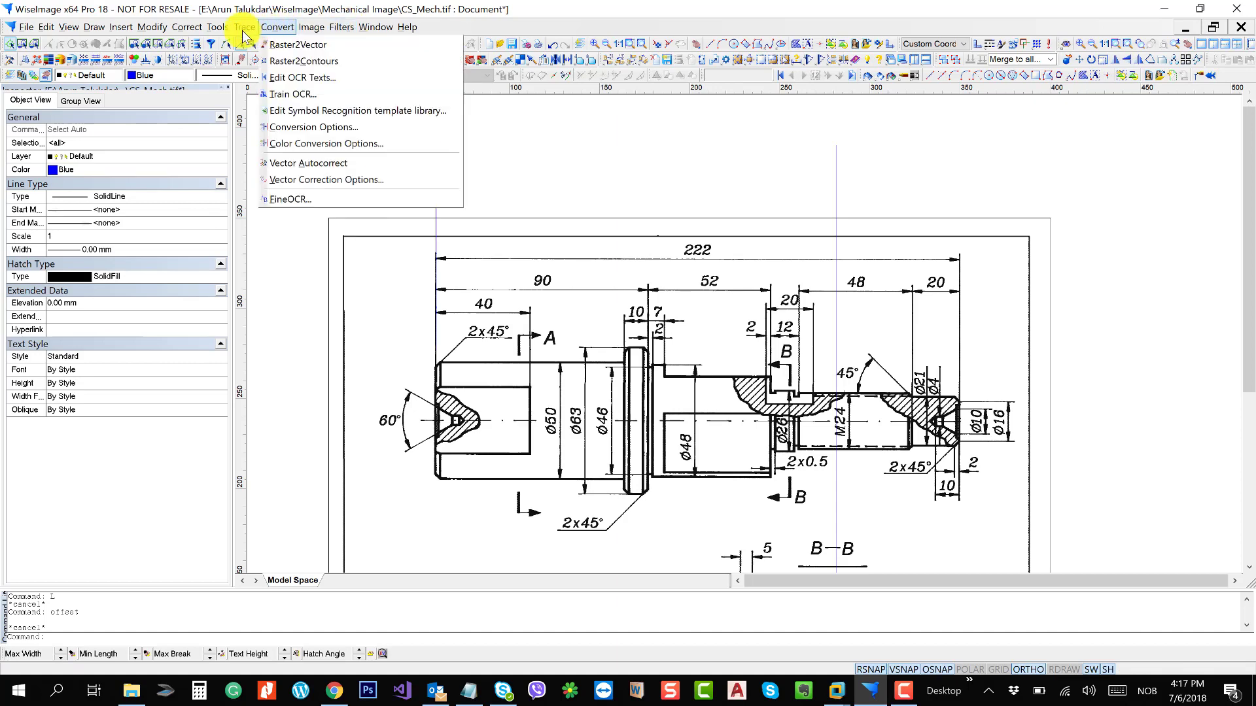
mouse_move(217, 26)
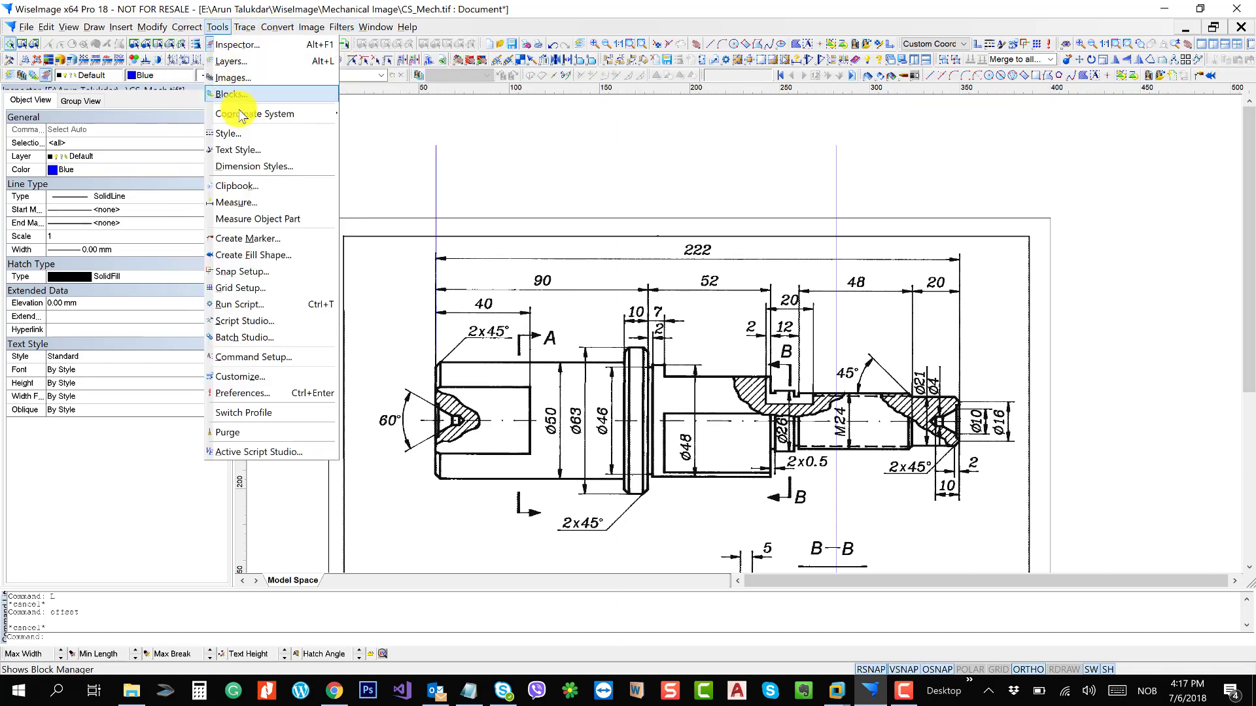
mouse_move(303, 115)
click(377, 115)
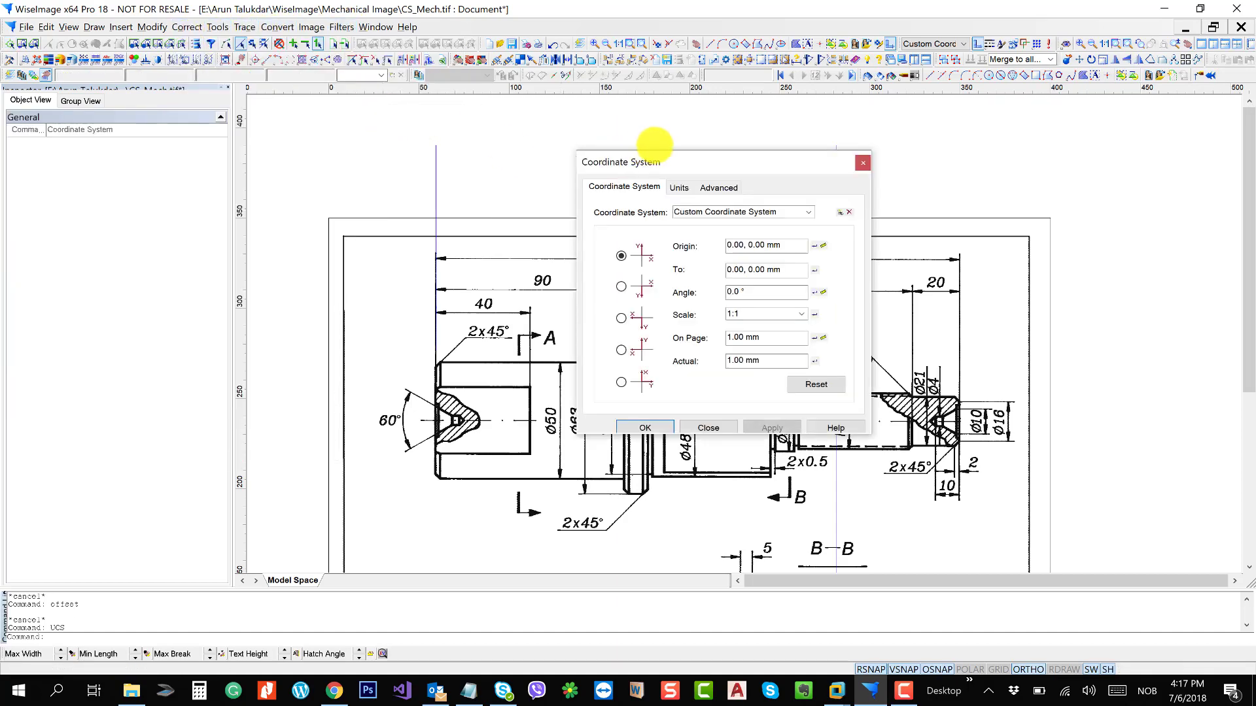
drag(653, 161, 145, 102)
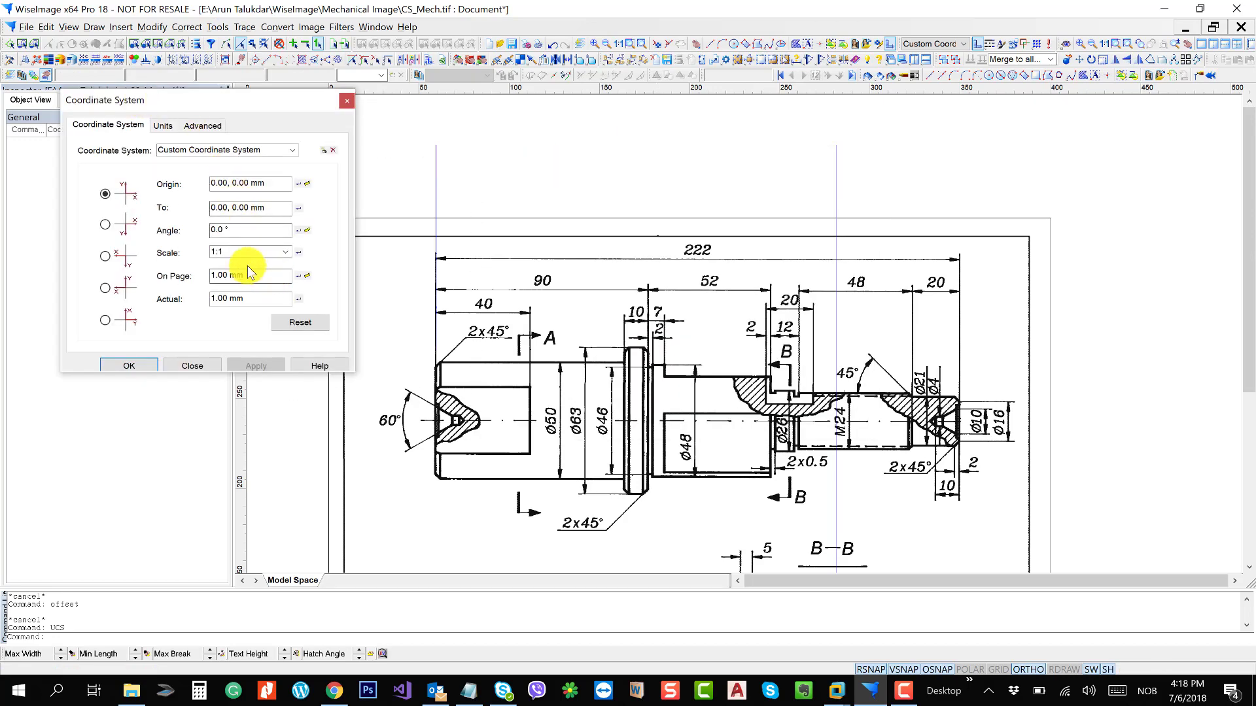
- Pick the custom coordinate system's On Page distance between the two ends of the shaft's 222 dimension line
click(285, 252)
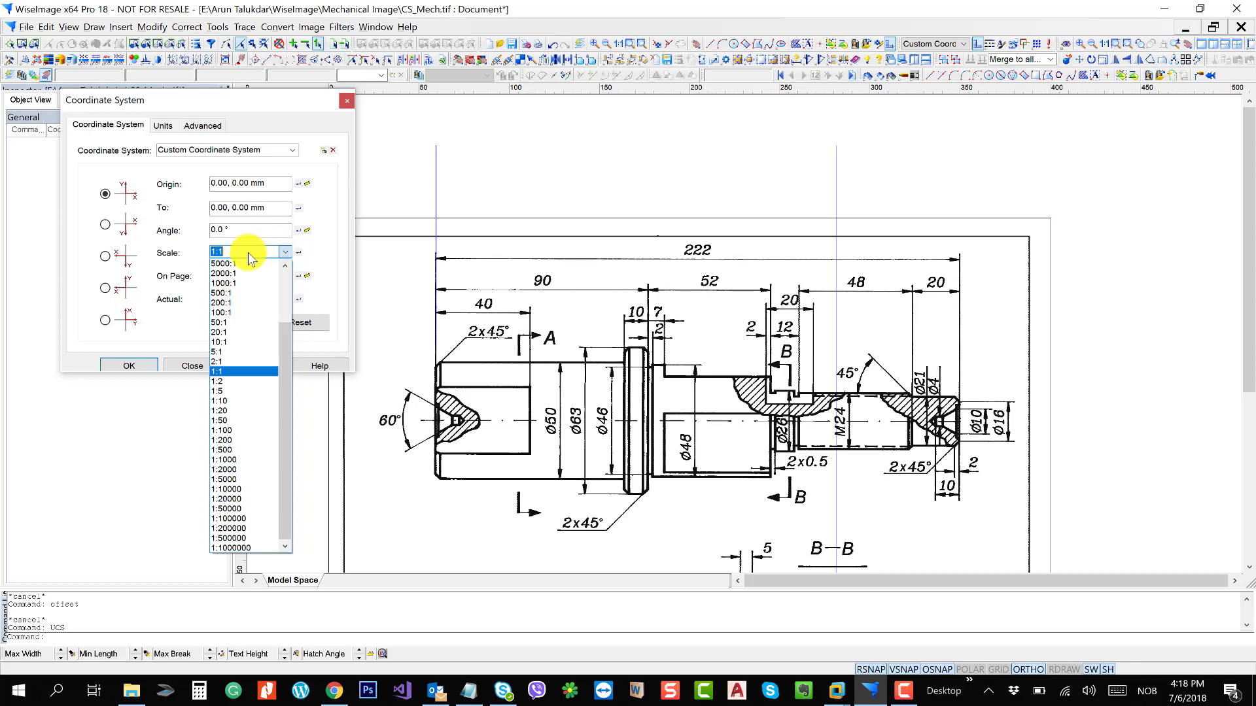
click(173, 319)
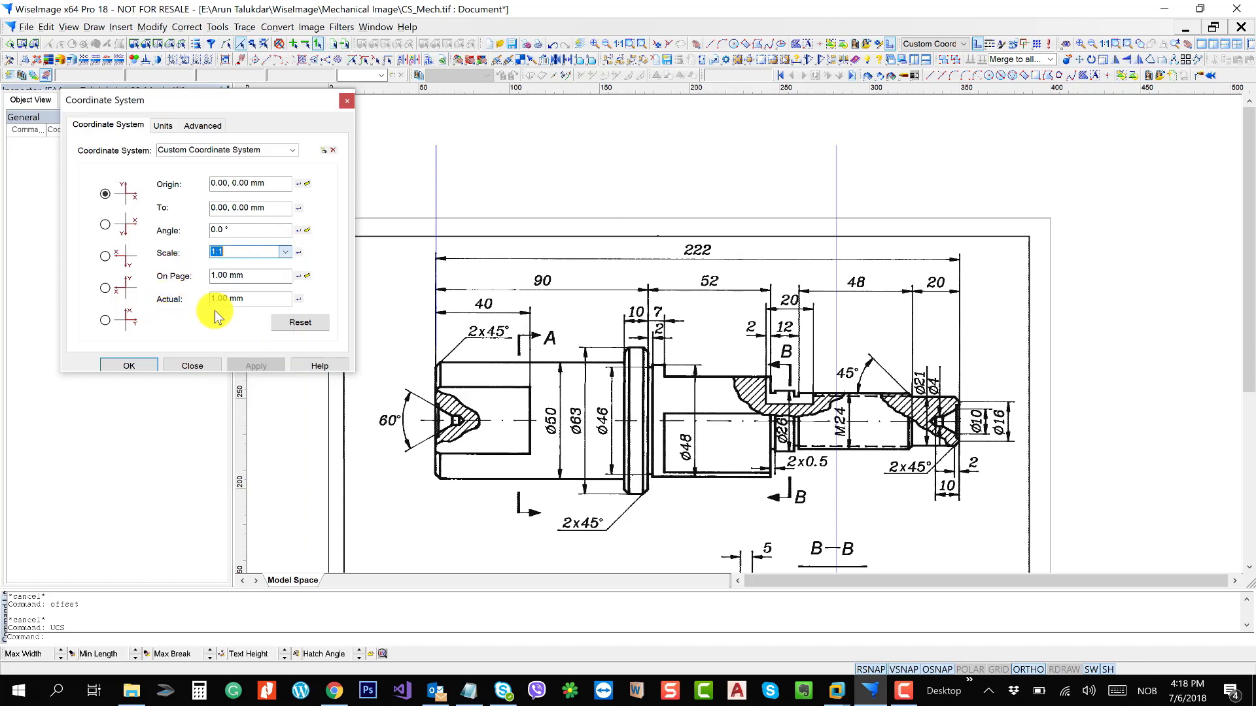
click(307, 277)
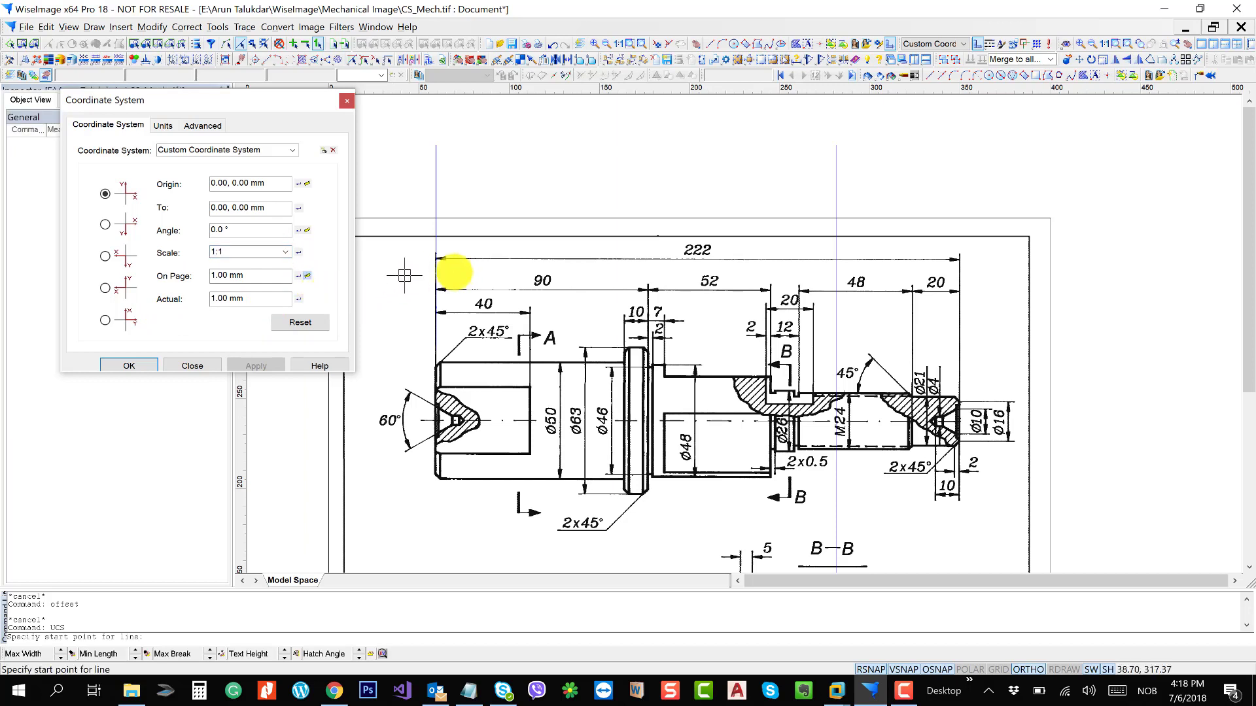
click(434, 259)
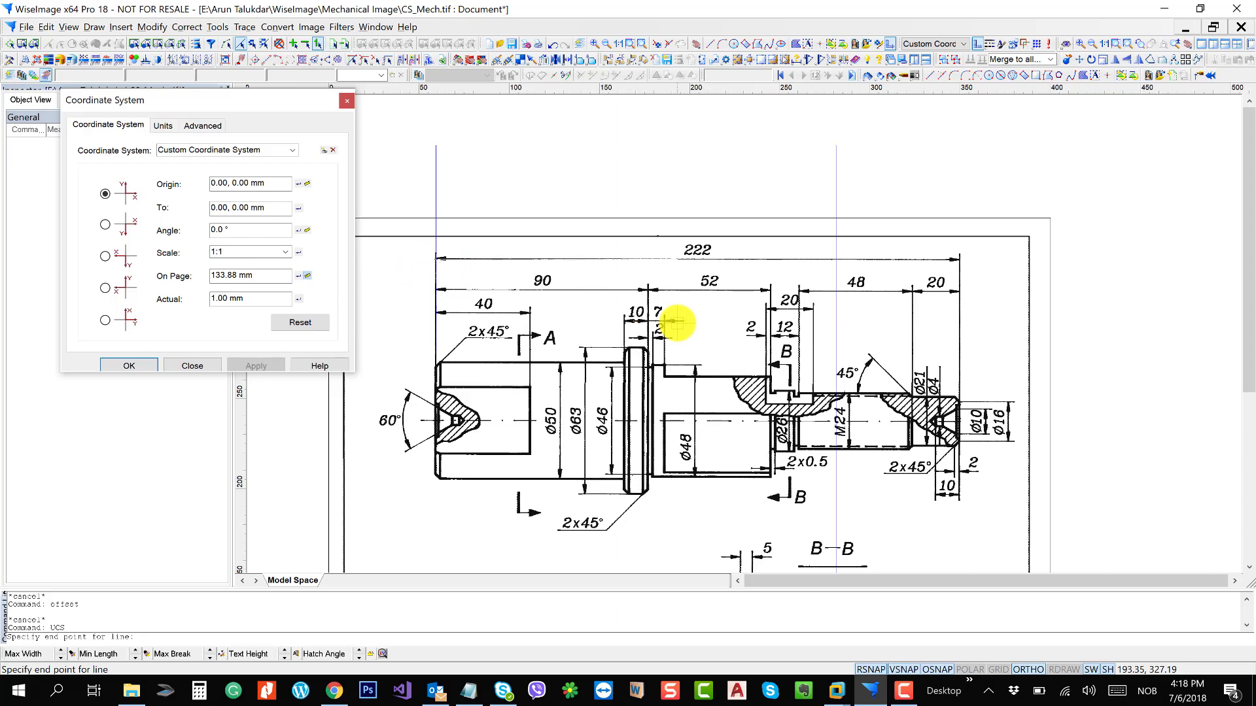
scroll(965, 260, up, 3)
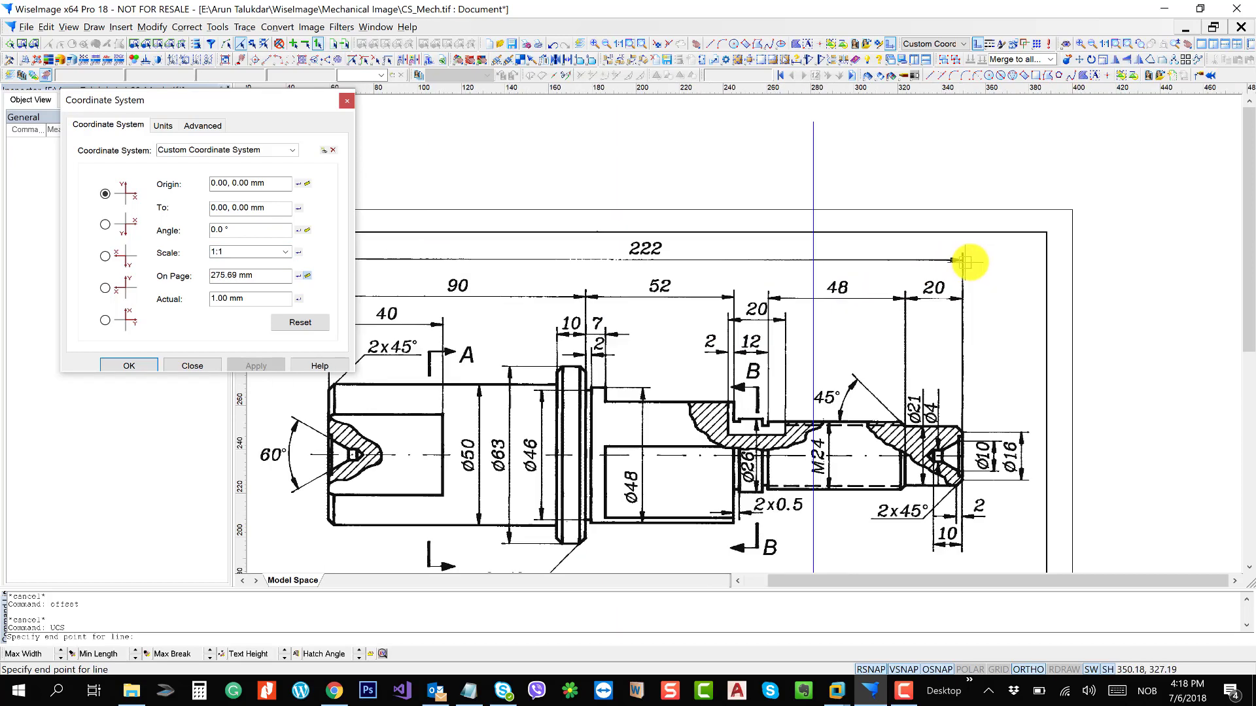
scroll(964, 260, up, 3)
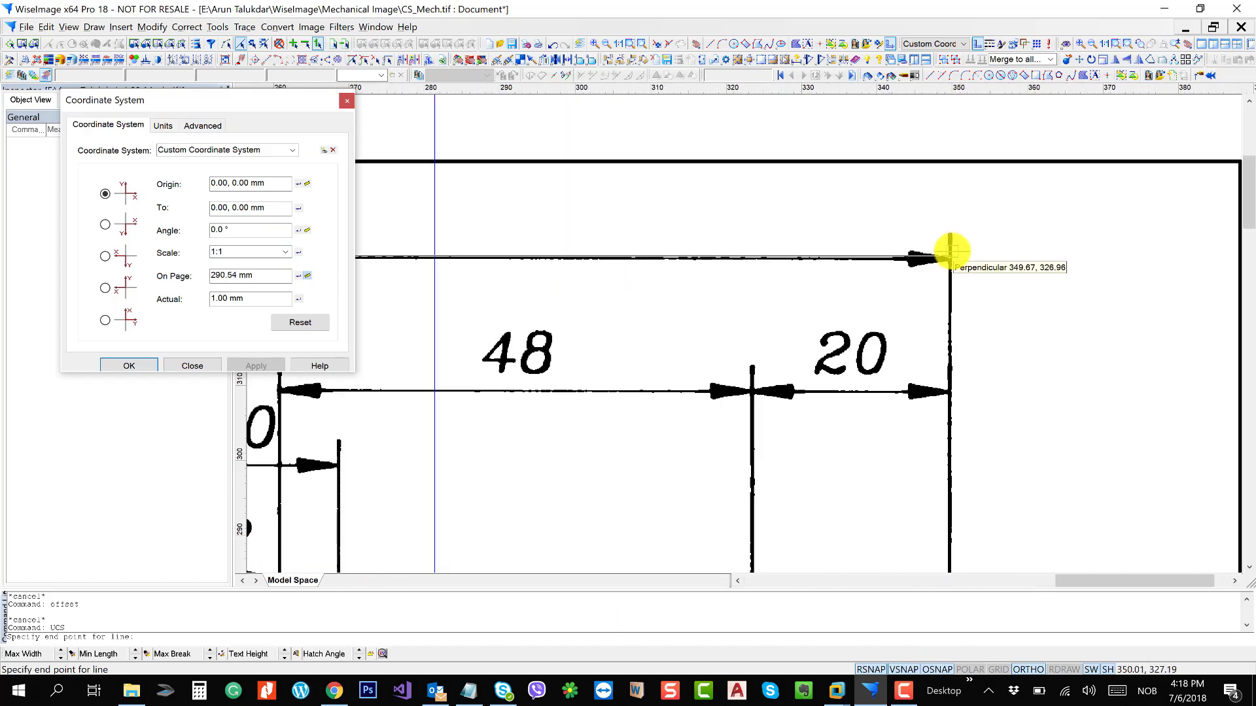
scroll(952, 256, up, 1)
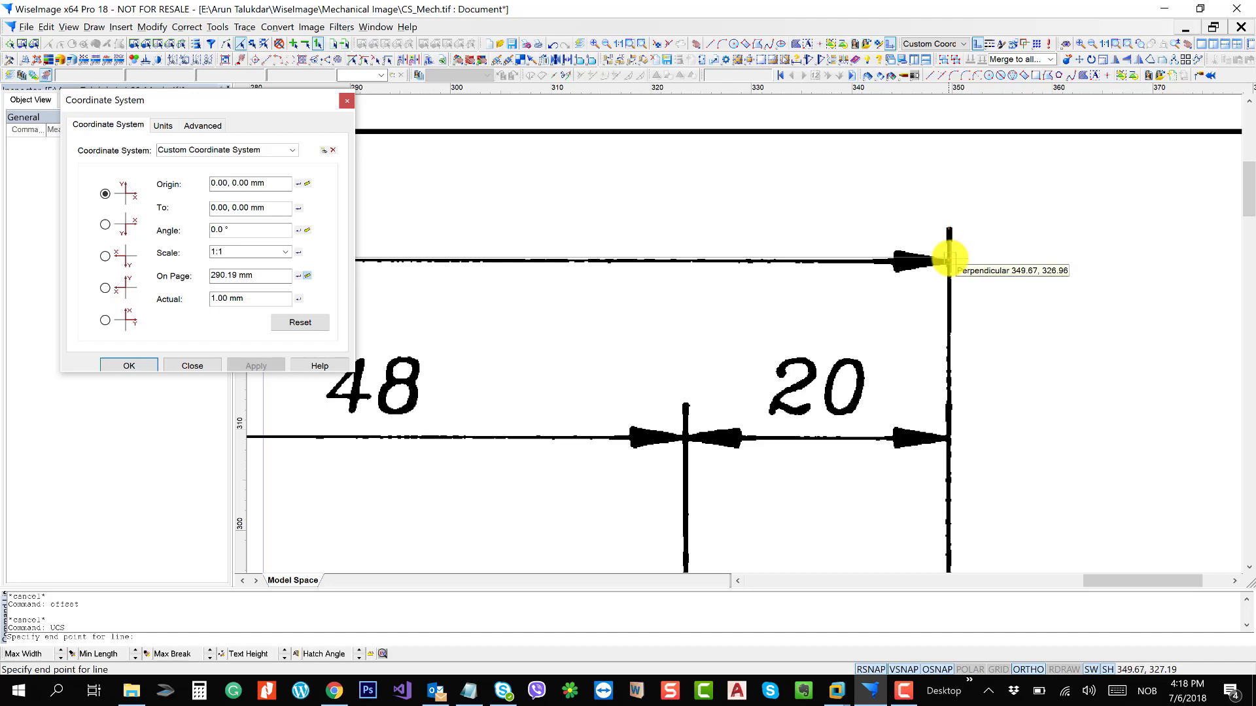
click(949, 259)
drag(636, 300, 821, 280)
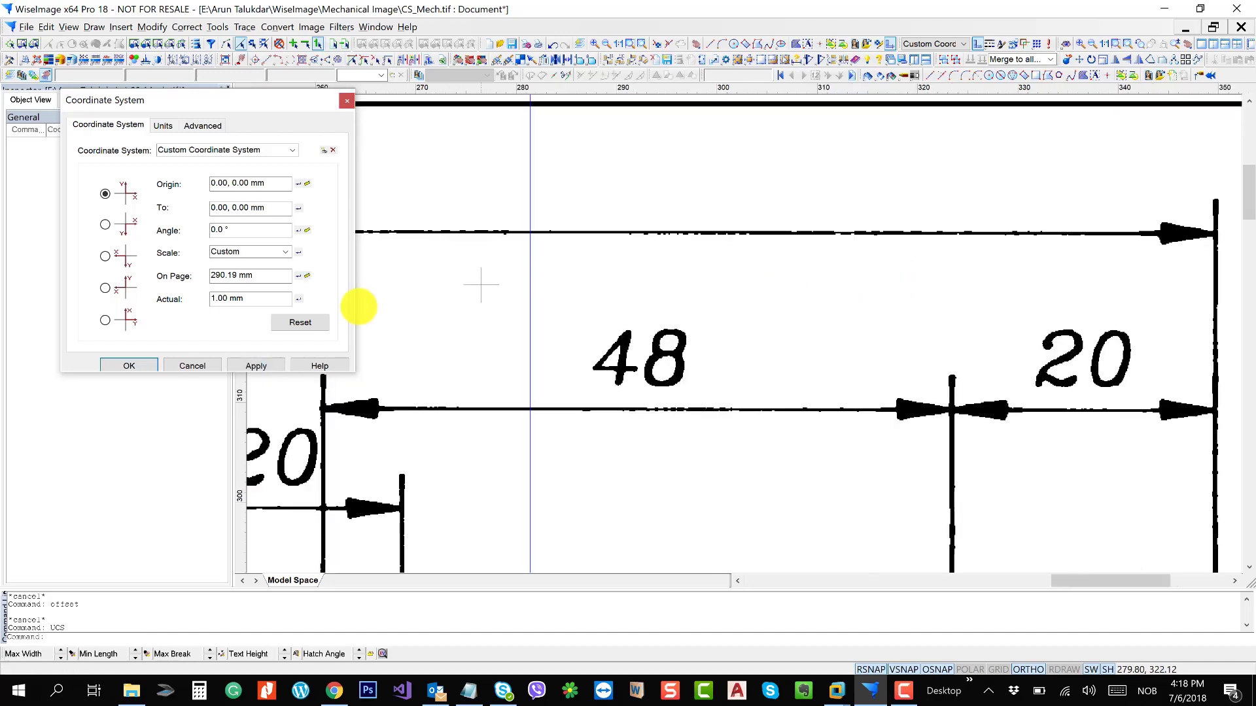
- Set the custom coordinate system's Actual distance to 222 mm and confirm the coordinate system settings
drag(266, 301, 117, 295)
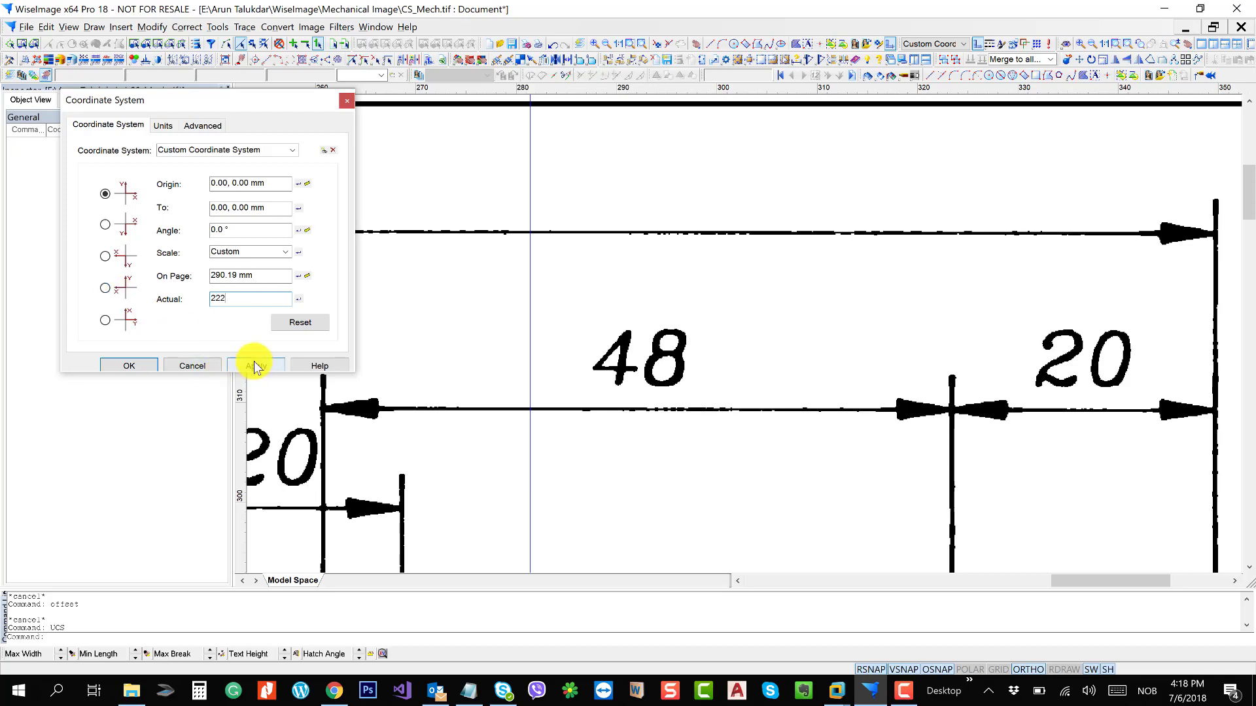
click(124, 366)
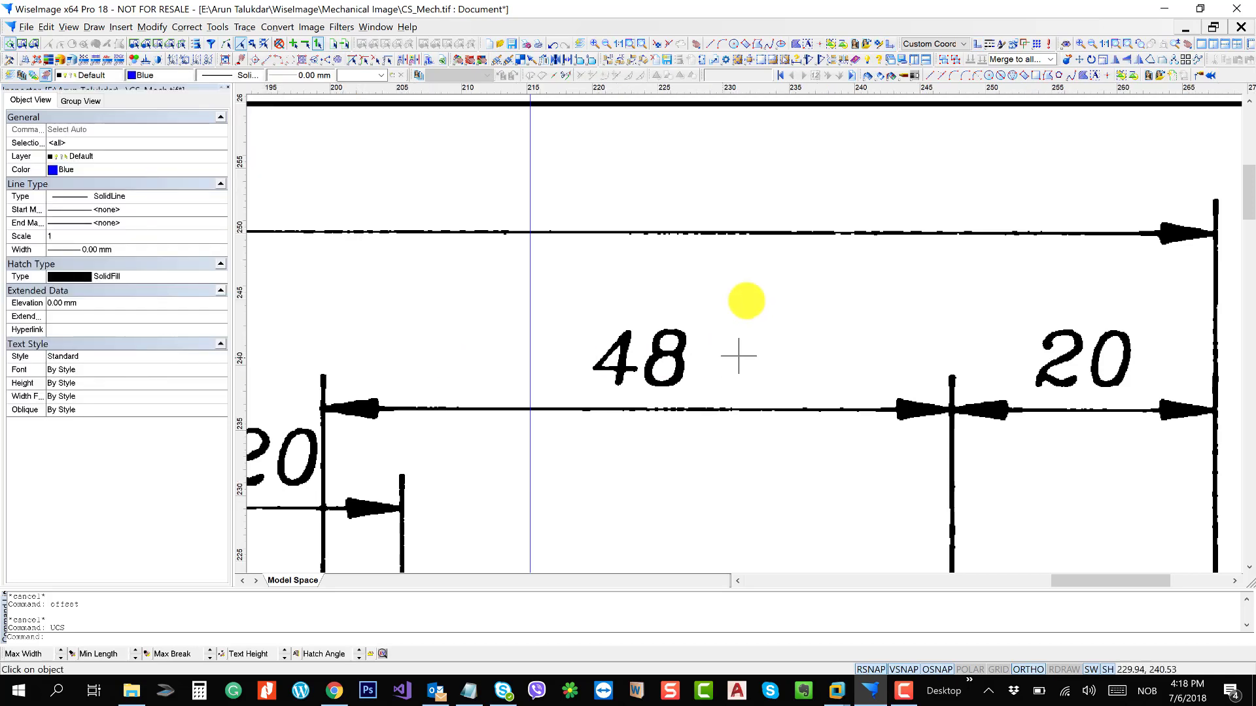
- Delete the old offset blue line that crosses the shaft at the 48 dimension
scroll(661, 298, down, 2)
scroll(671, 314, down, 3)
drag(678, 346, 964, 286)
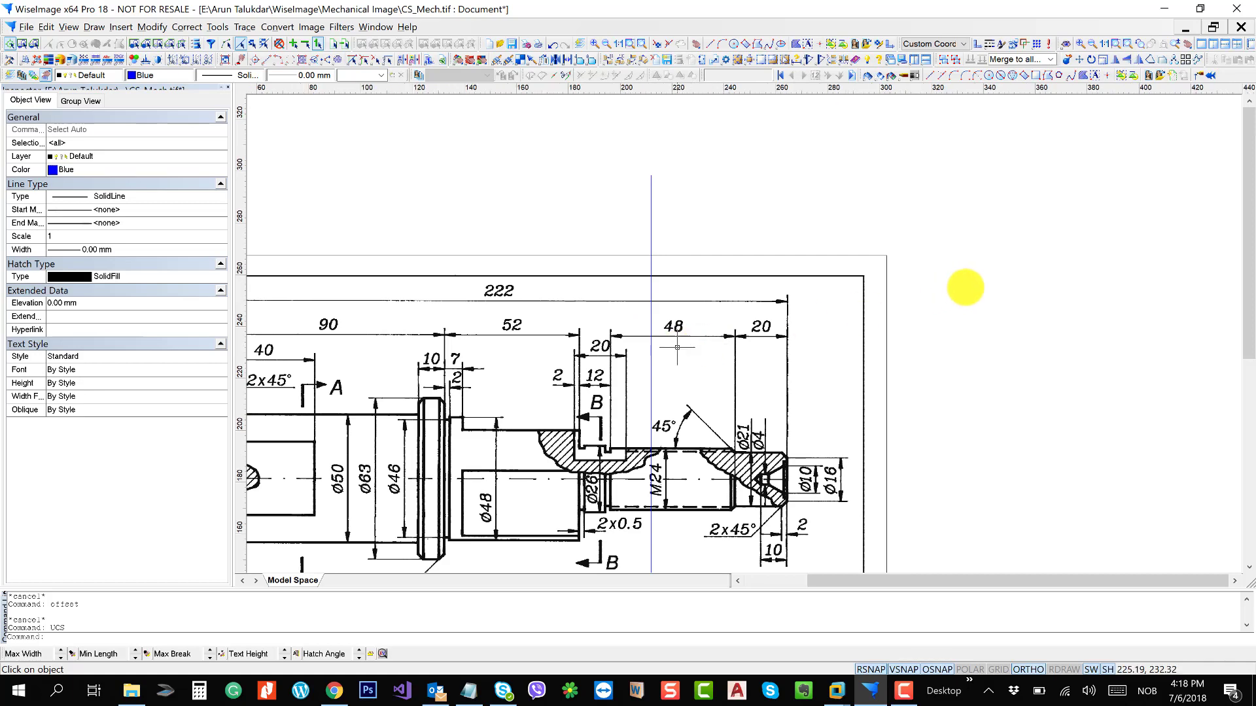
click(939, 163)
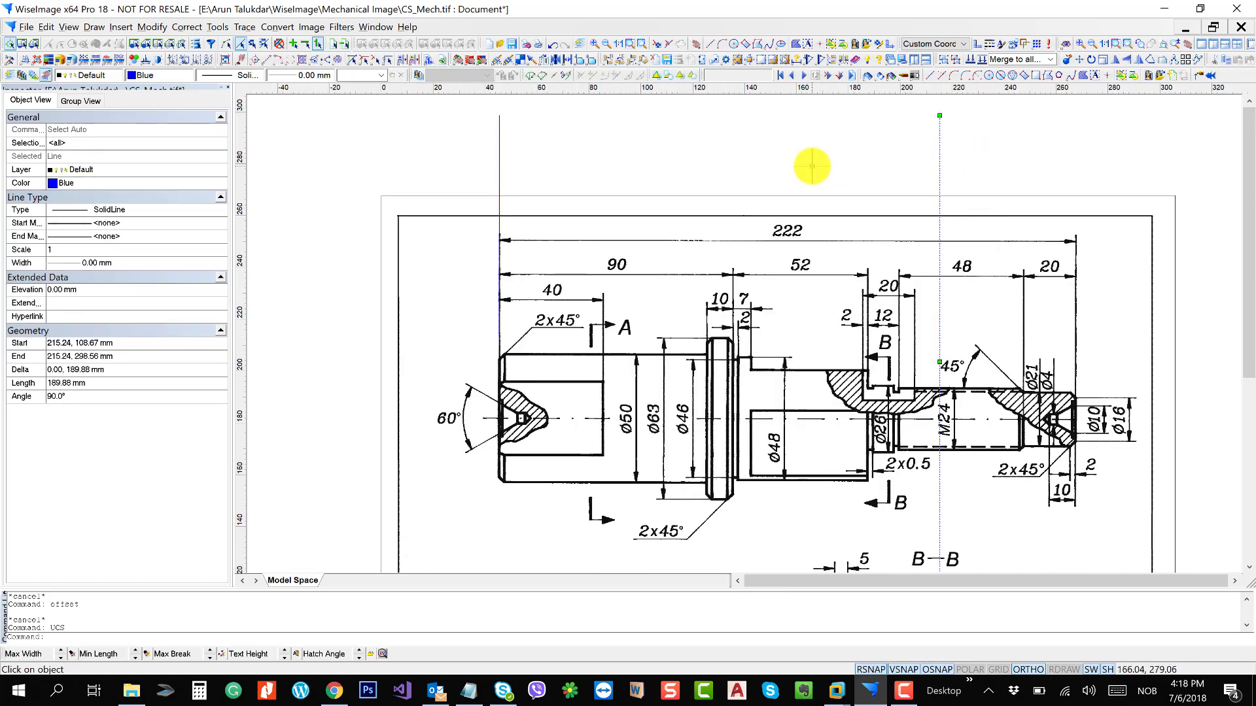
key(Delete)
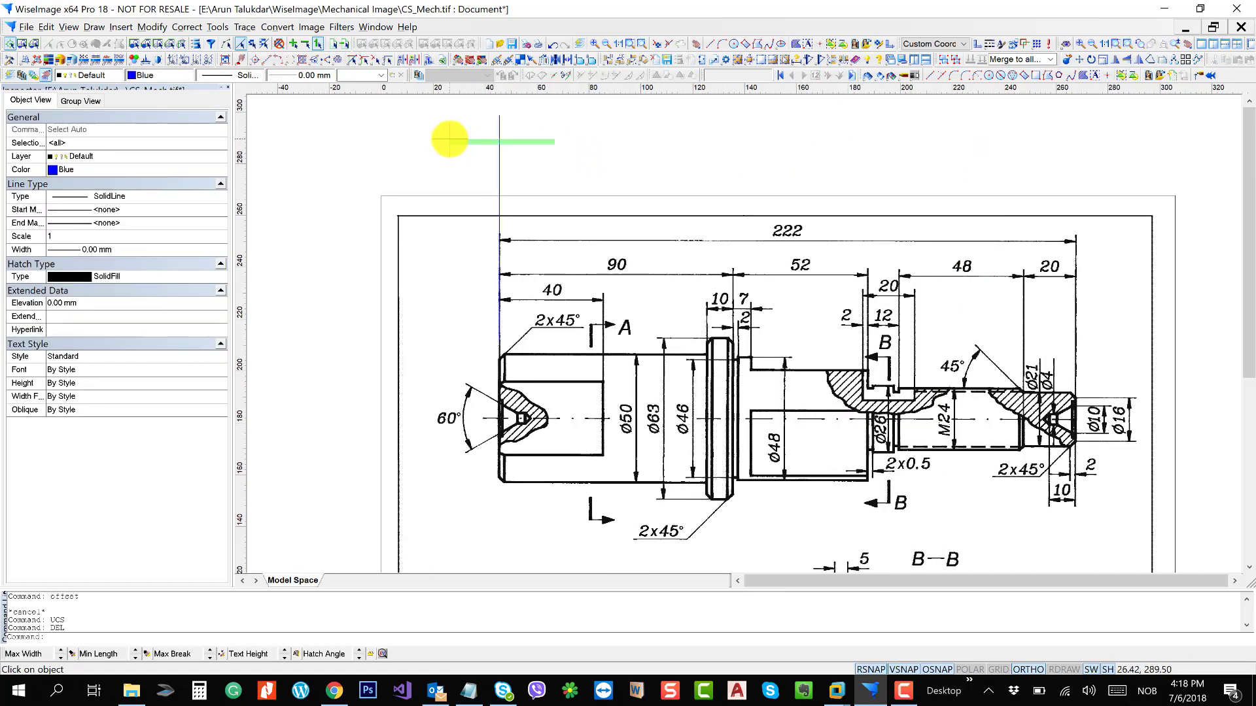
- Offset the blue line at the shaft's left end by 222 mm to the right to check the calibrated scale
click(499, 141)
text(offse)
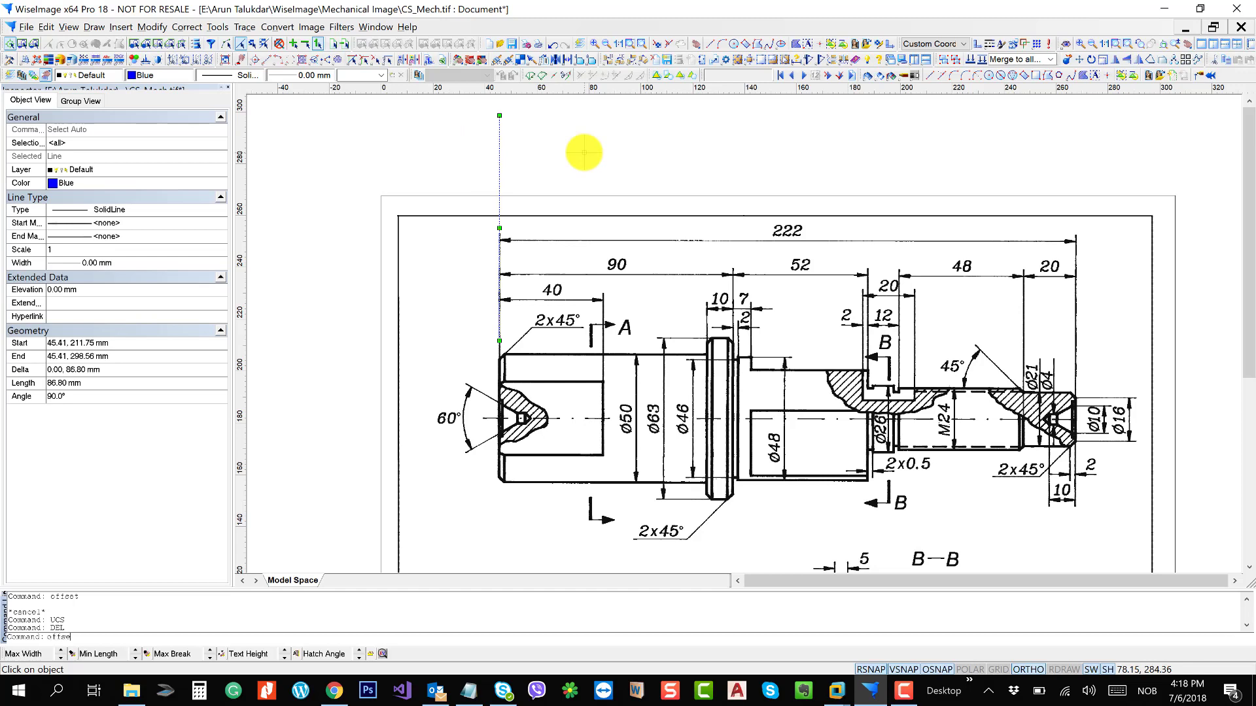
text(t)
key(Return)
click(92, 157)
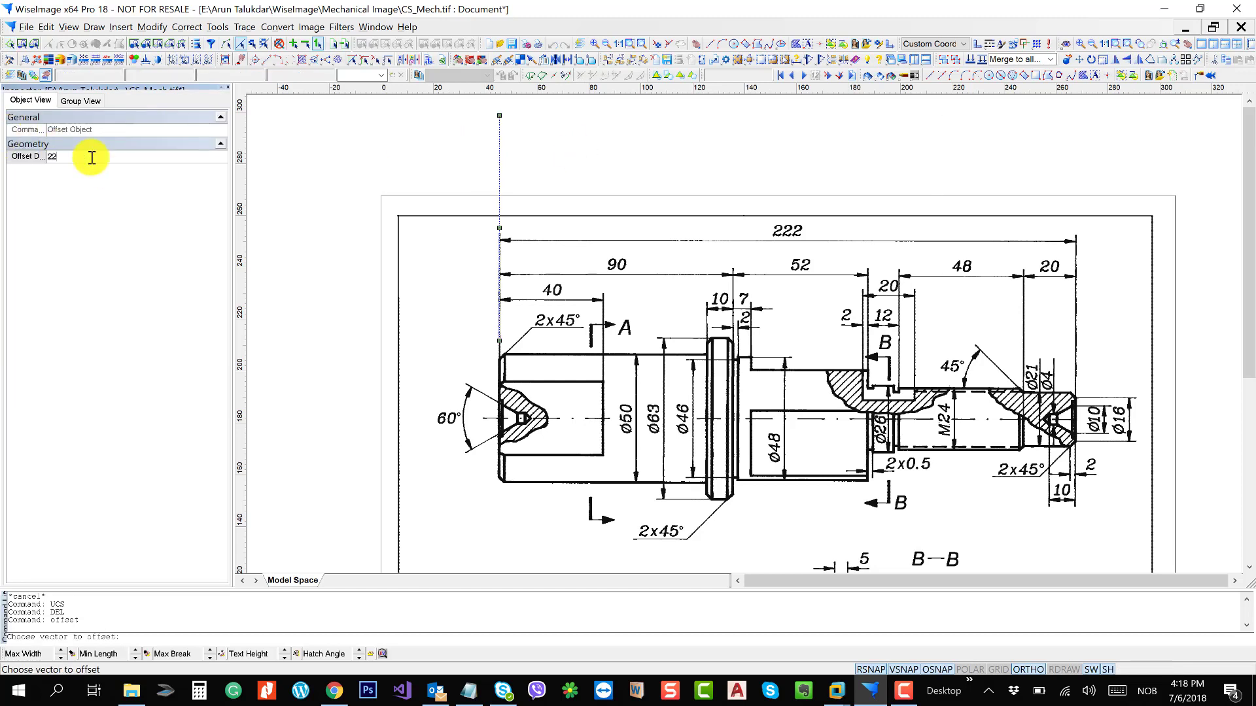
click(757, 330)
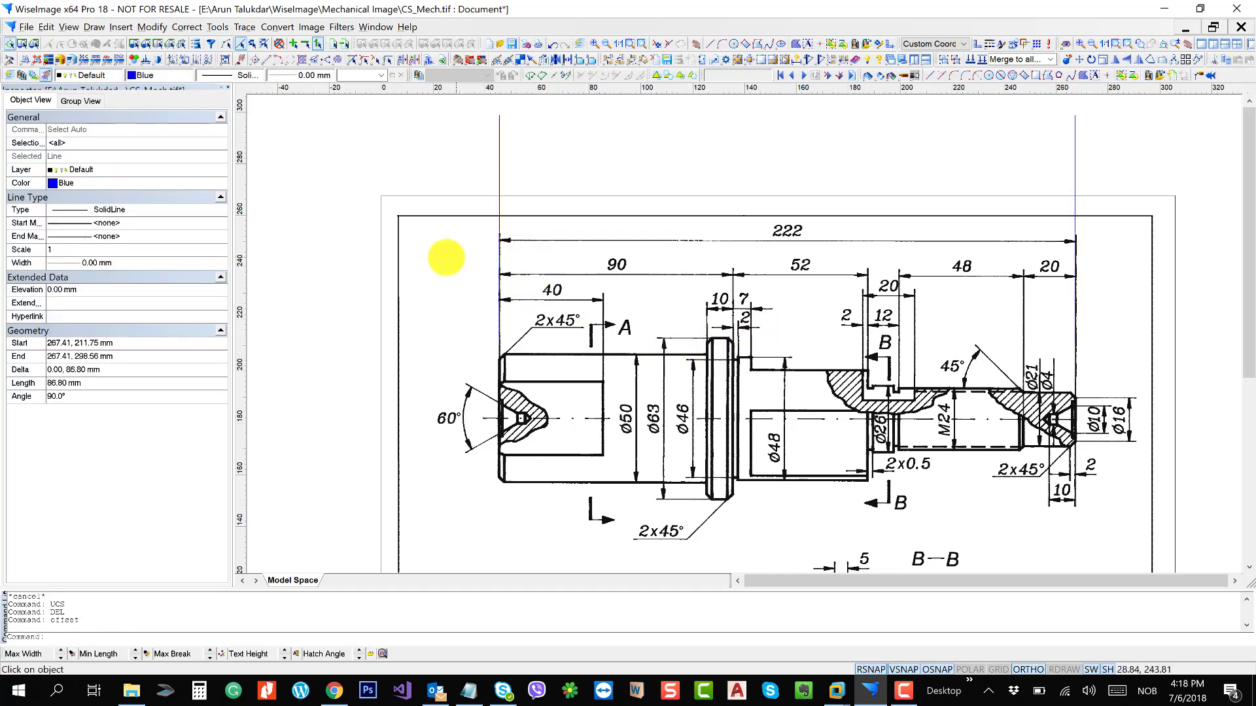
- Offset the blue line at the shaft's left end again, by 90 mm to the right, to check the 90 dimension
click(491, 298)
key(Return)
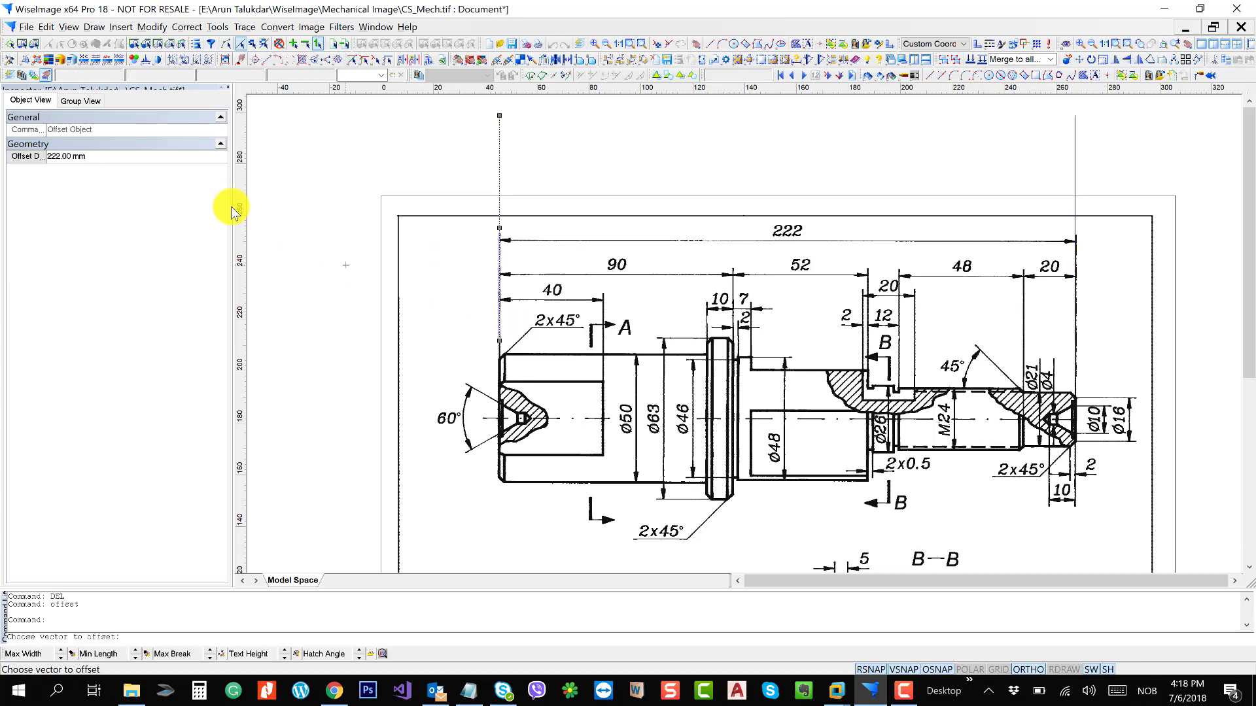
click(137, 157)
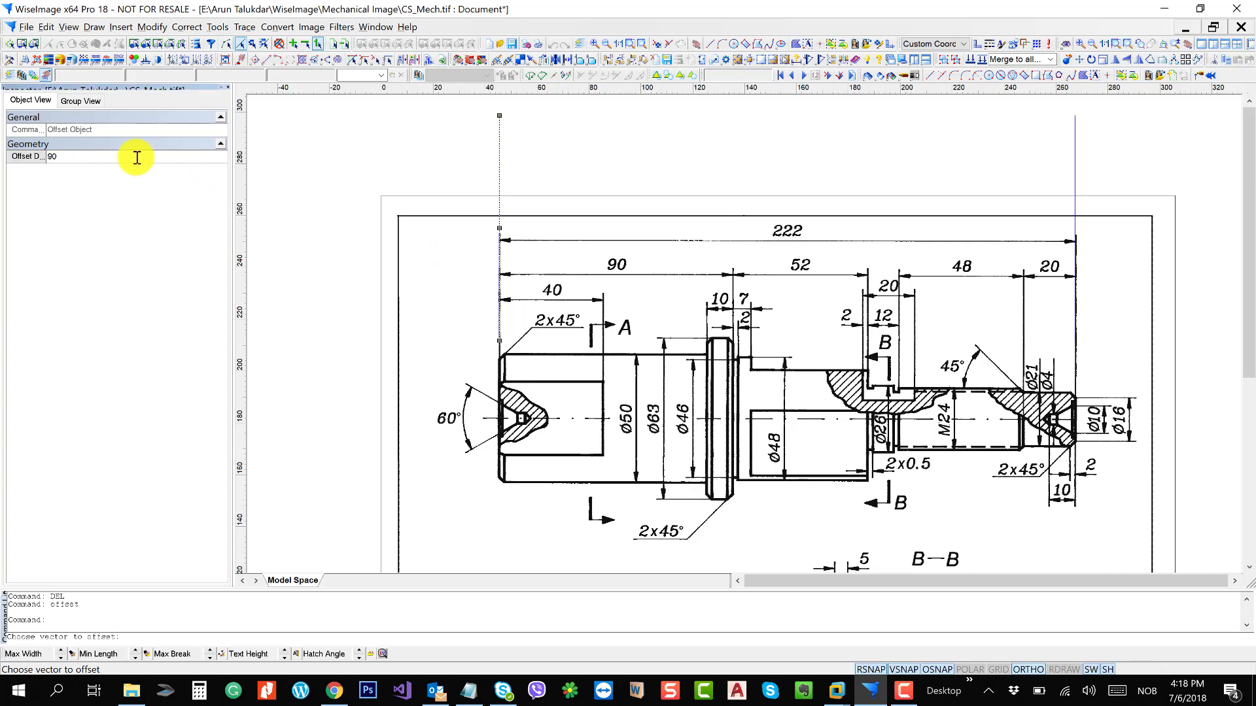
text(90)
click(757, 361)
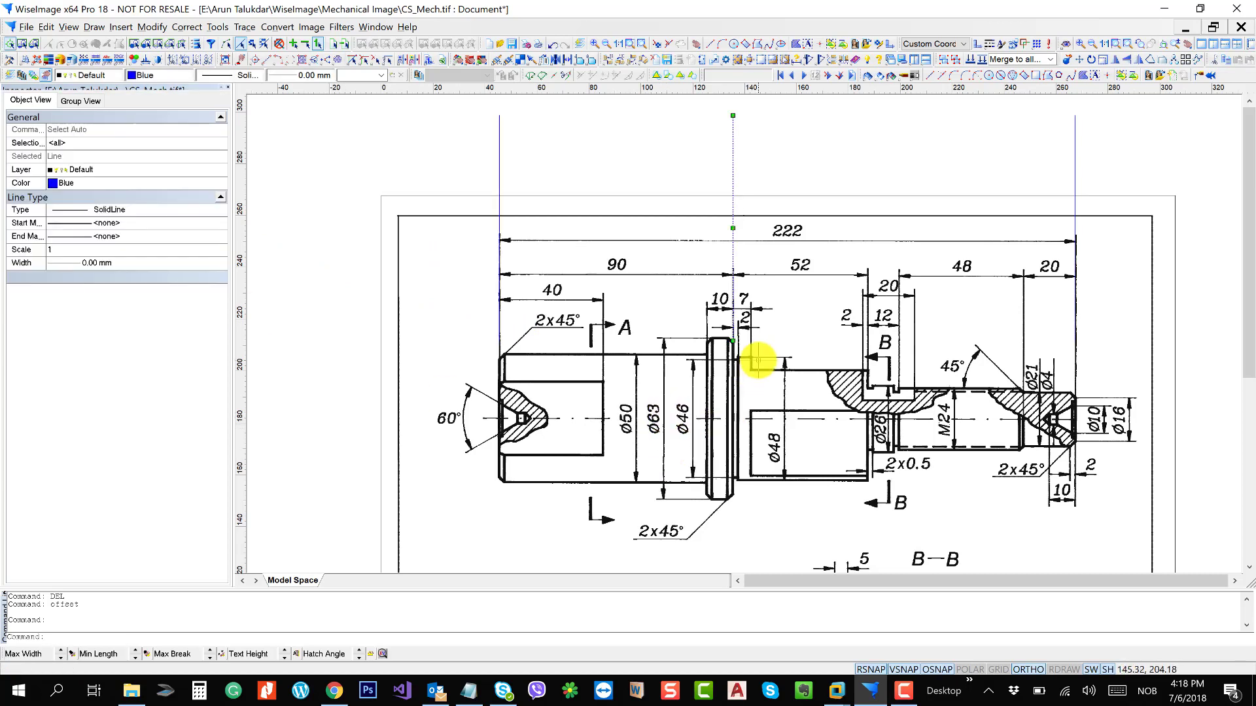
- Undo the check lines, the scale calibration and the custom coordinate system, back to the World coordinate system
drag(701, 377, 573, 330)
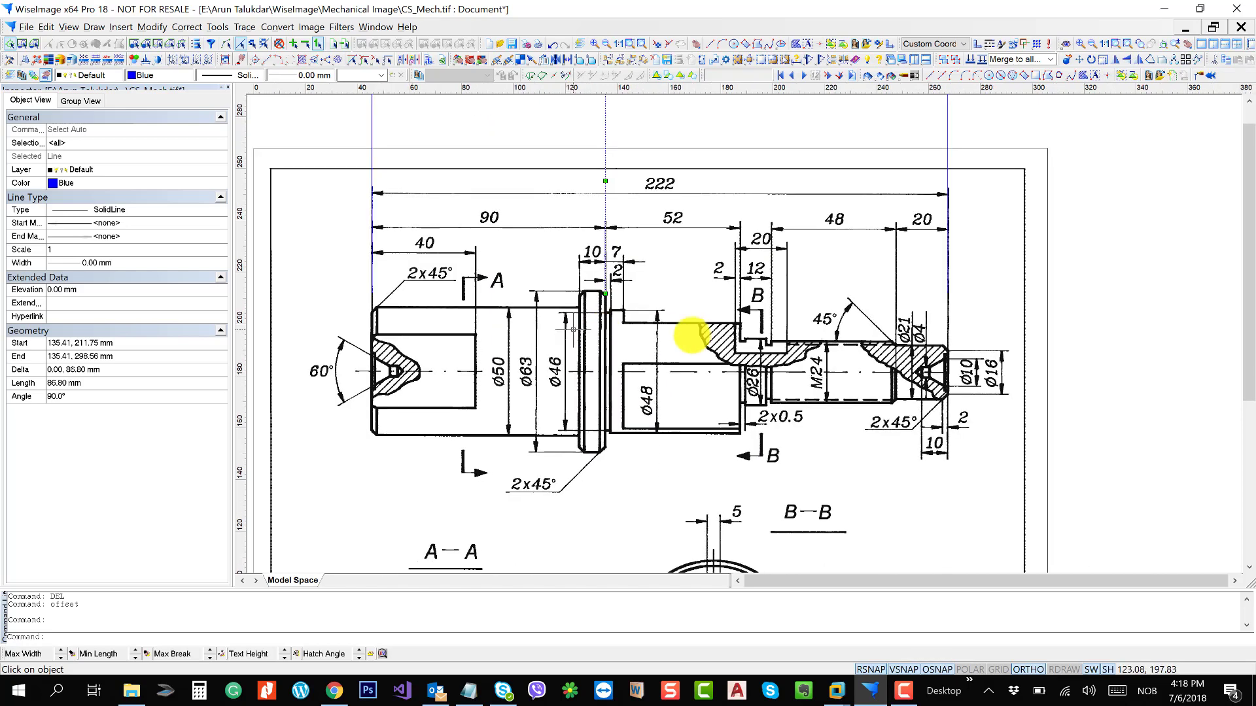
key(ctrl+z)
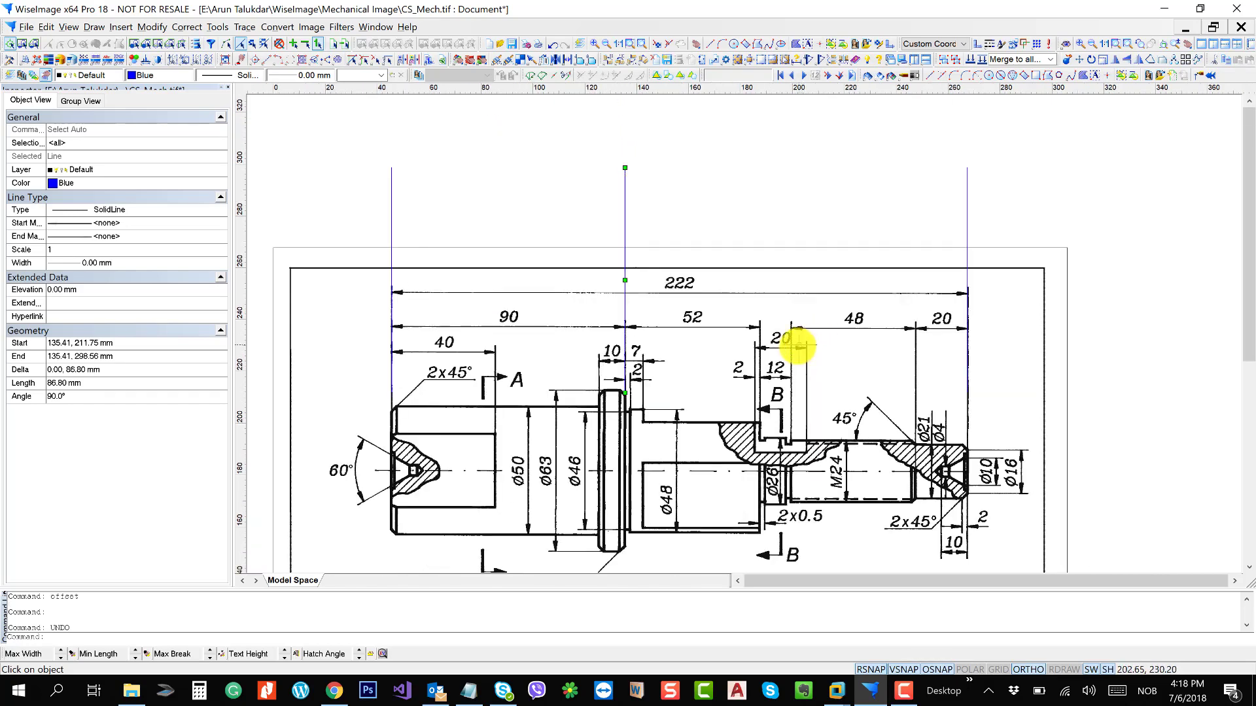
key(ctrl+z)
key(ctrl+z)
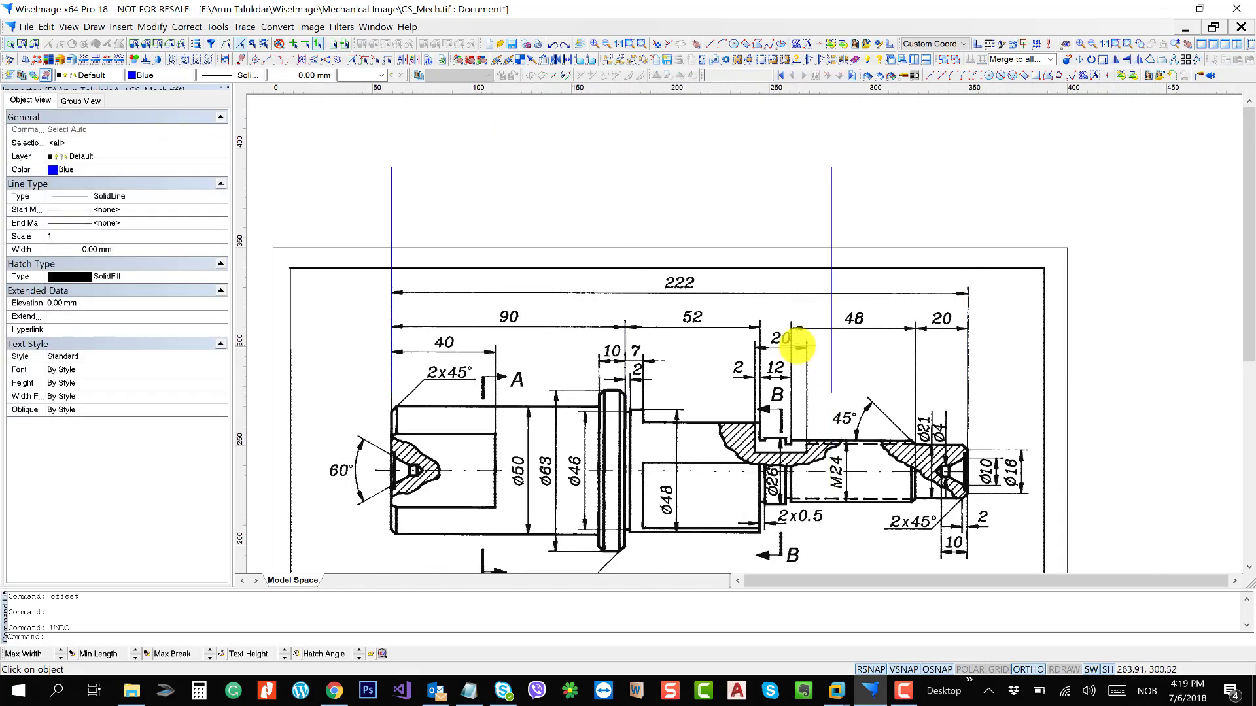
scroll(751, 288, down, 1)
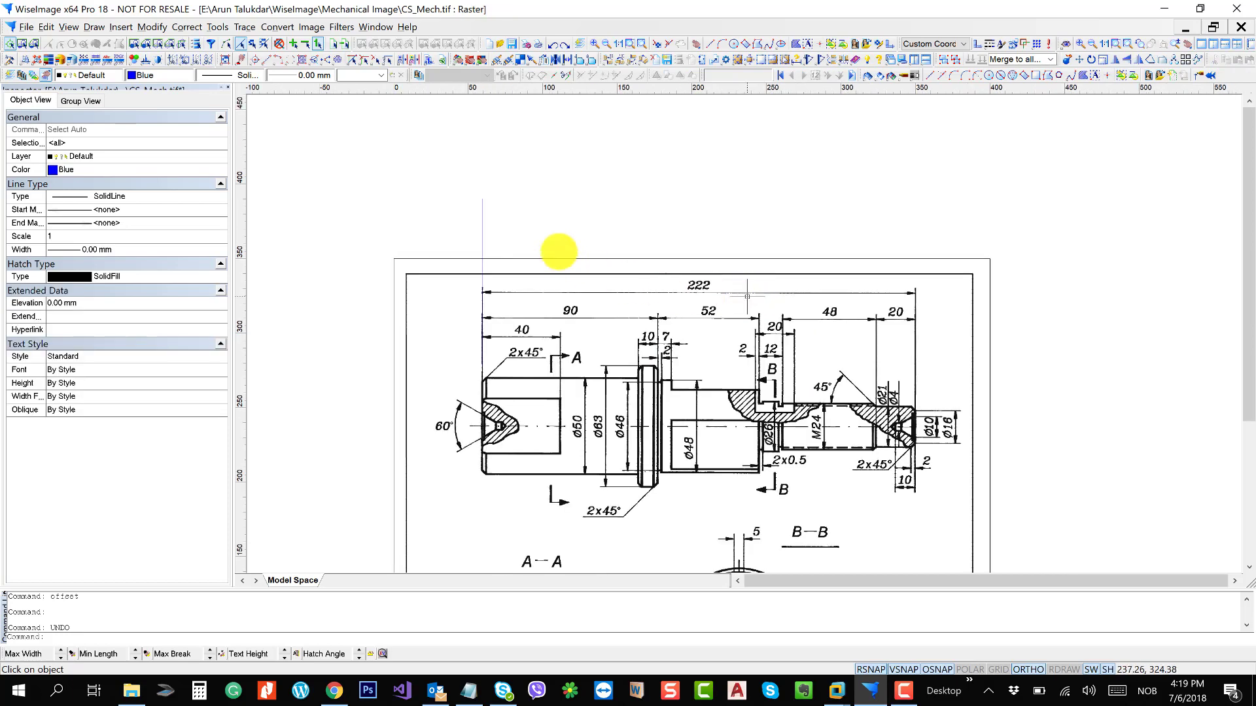
scroll(582, 236, down, 2)
drag(664, 384, 663, 311)
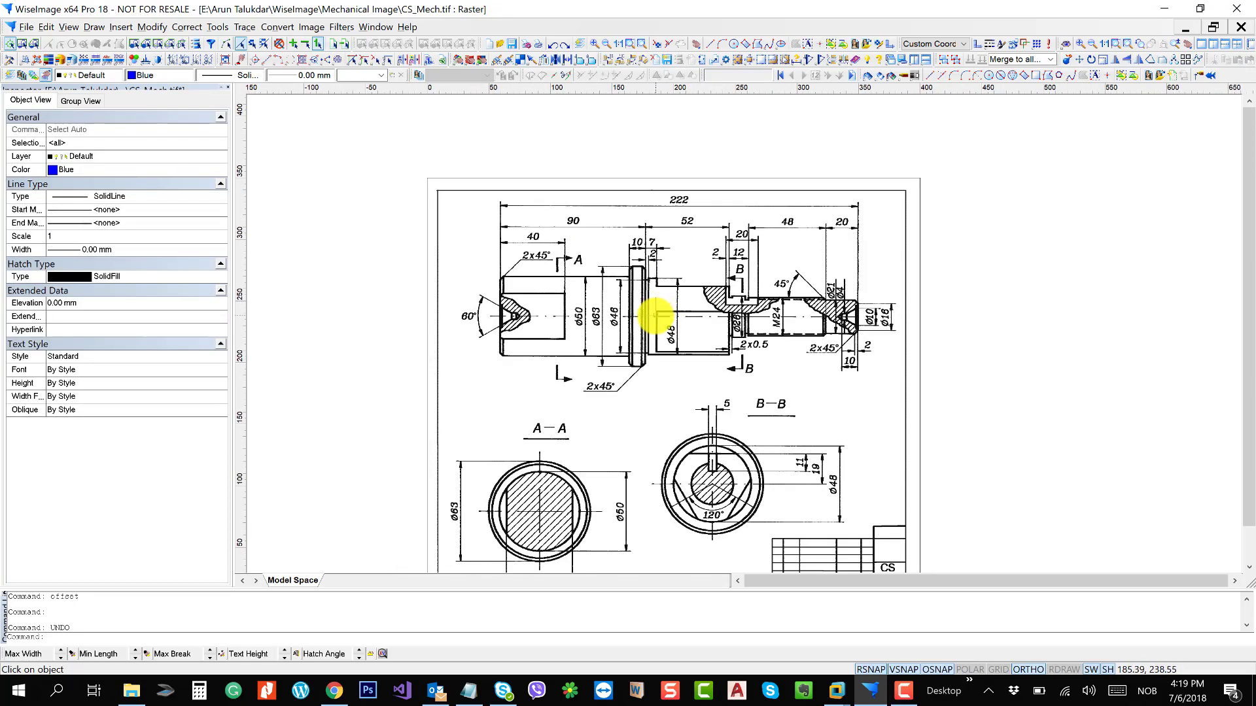
key(ctrl+z)
key(ctrl+z)
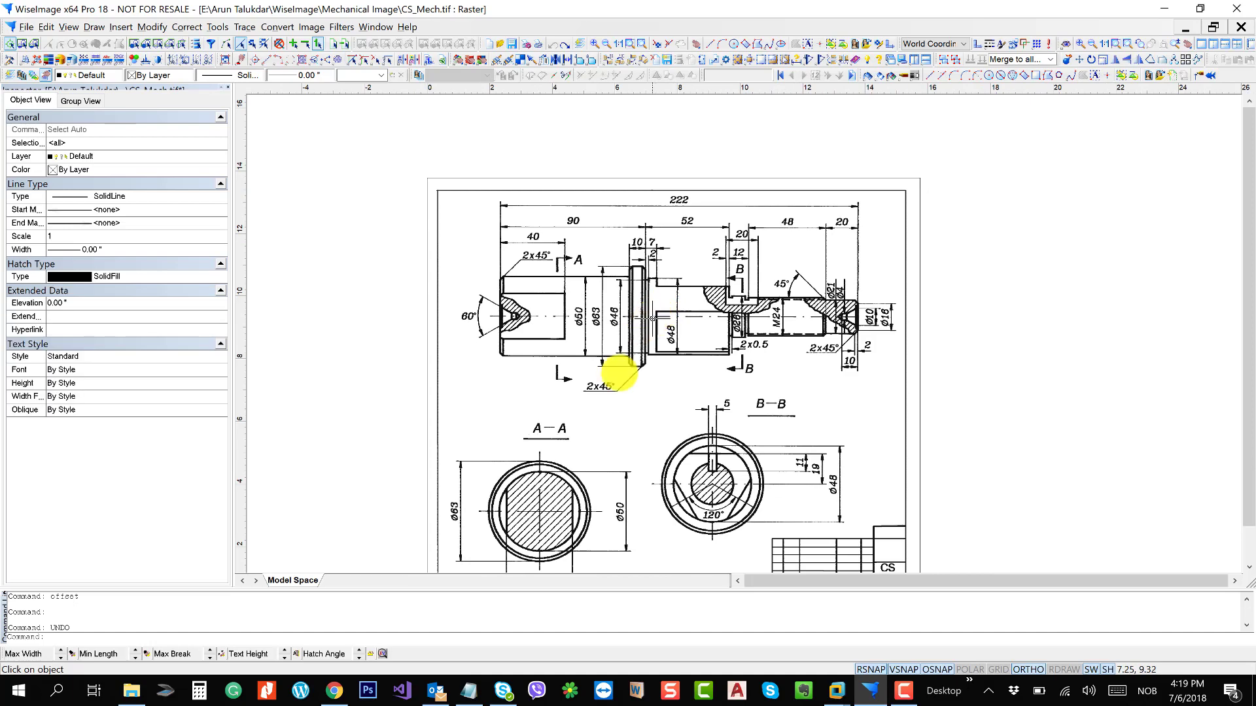
scroll(573, 357, down, 1)
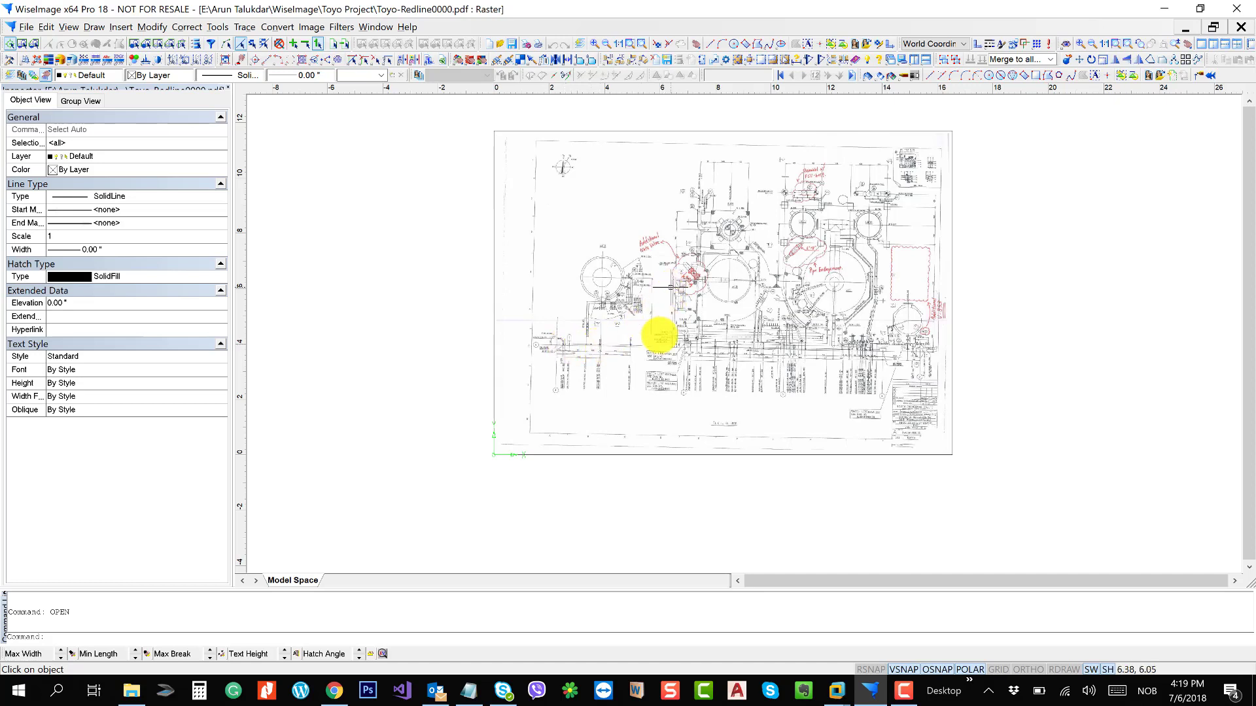
- Look over the scanned plant layout in Toyo-Redline0000.pdf, including the pipe labels along its lower part
scroll(556, 356, down, 1)
scroll(635, 292, up, 4)
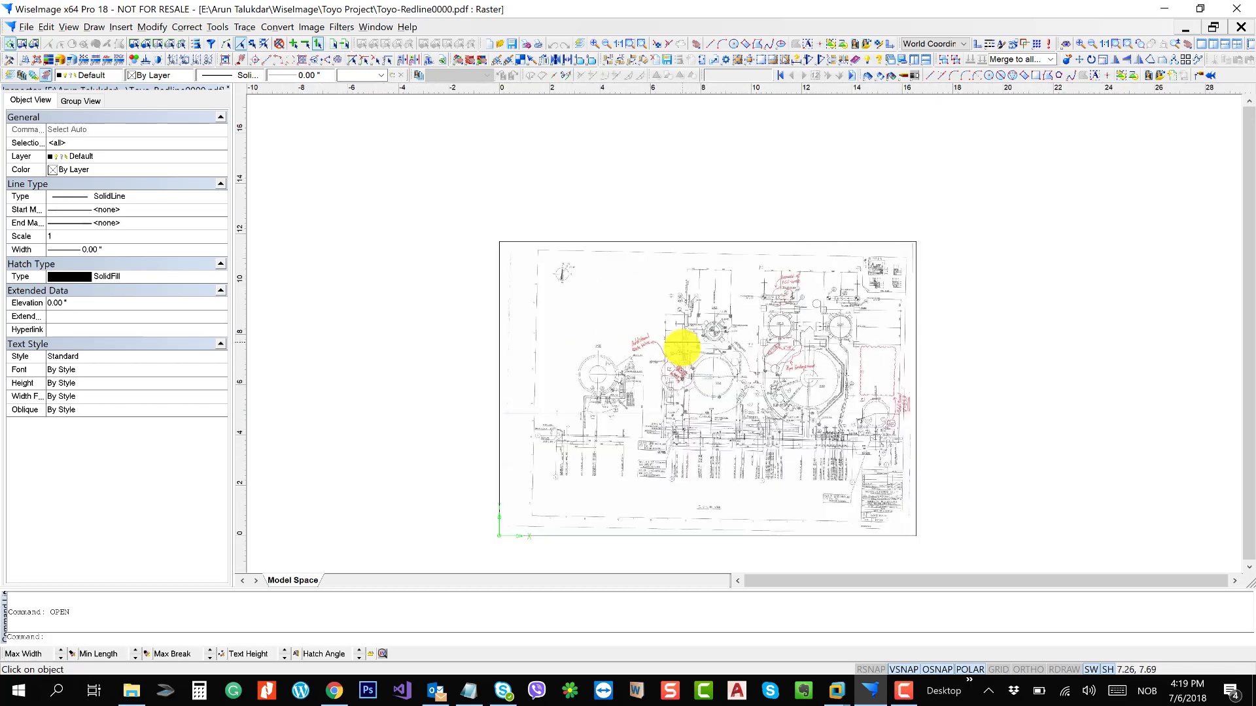
scroll(716, 374, up, 1)
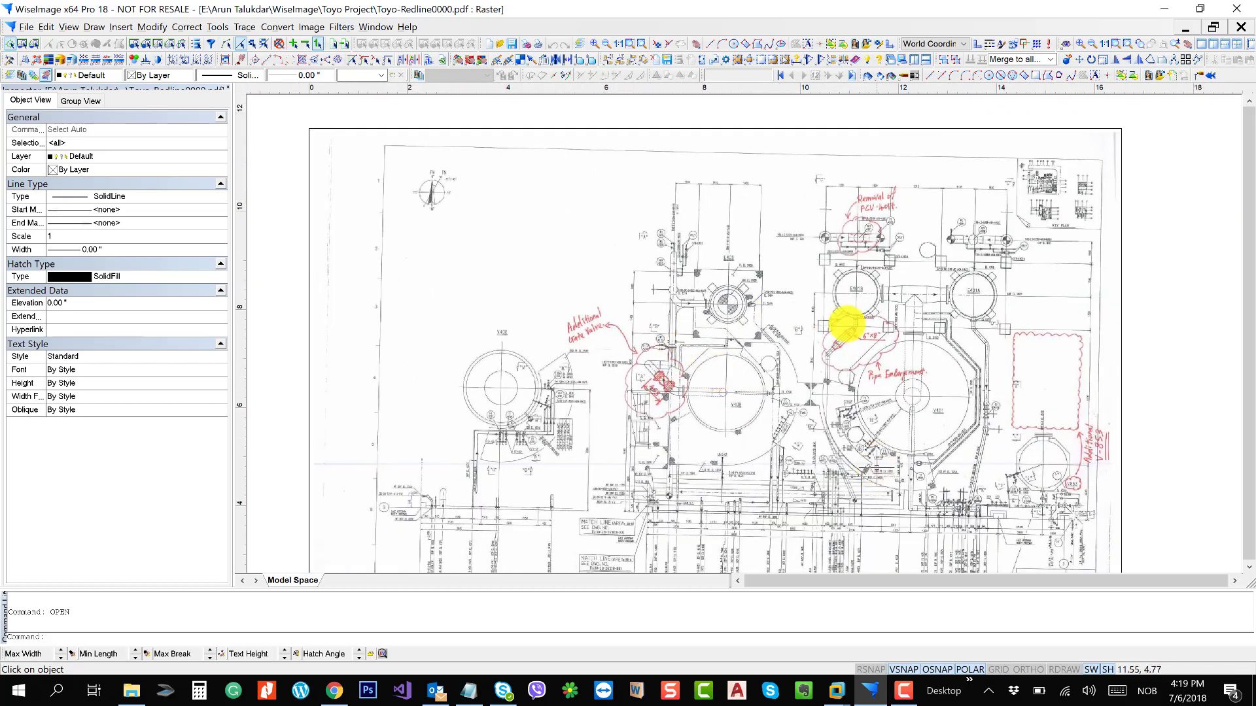
scroll(833, 331, down, 3)
scroll(695, 435, up, 3)
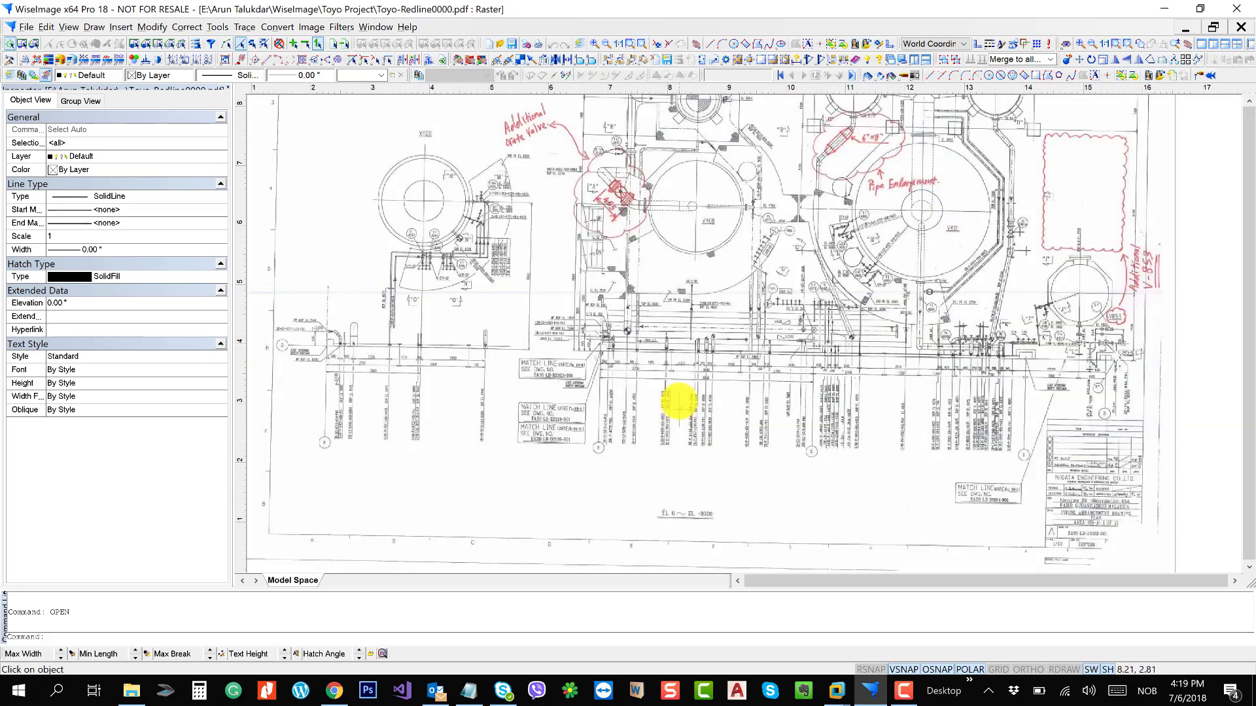
scroll(694, 399, up, 4)
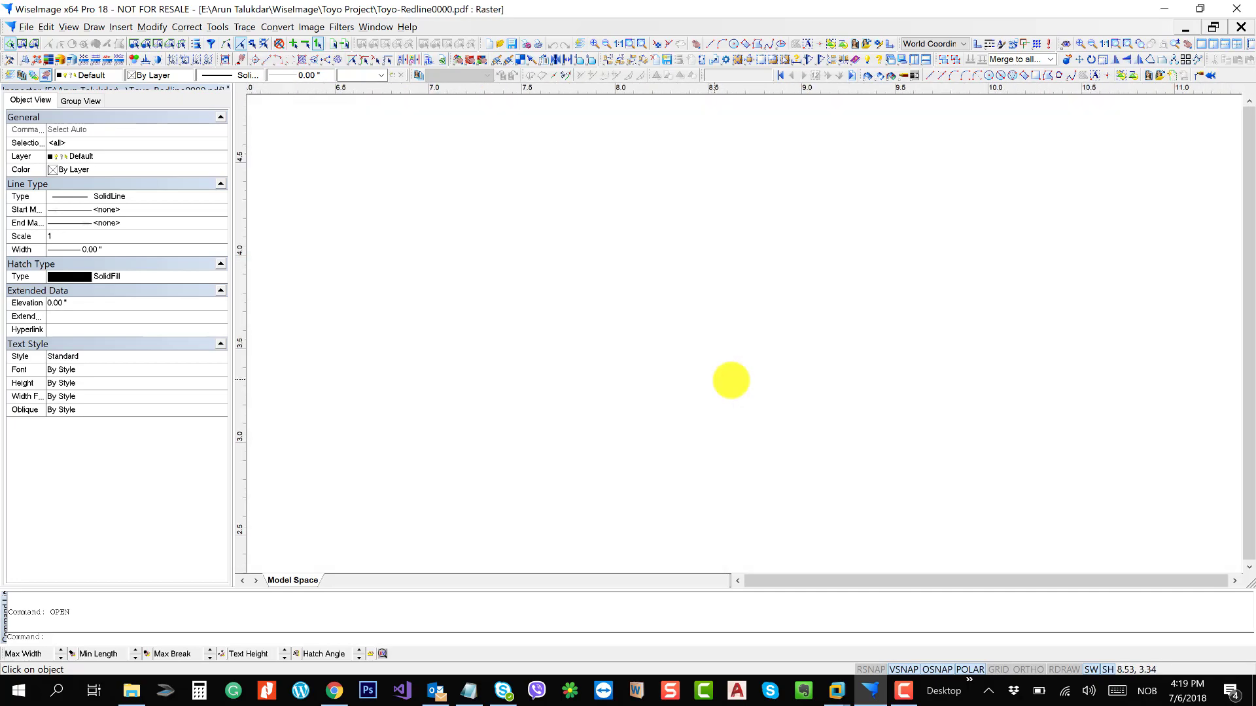
scroll(752, 384, down, 5)
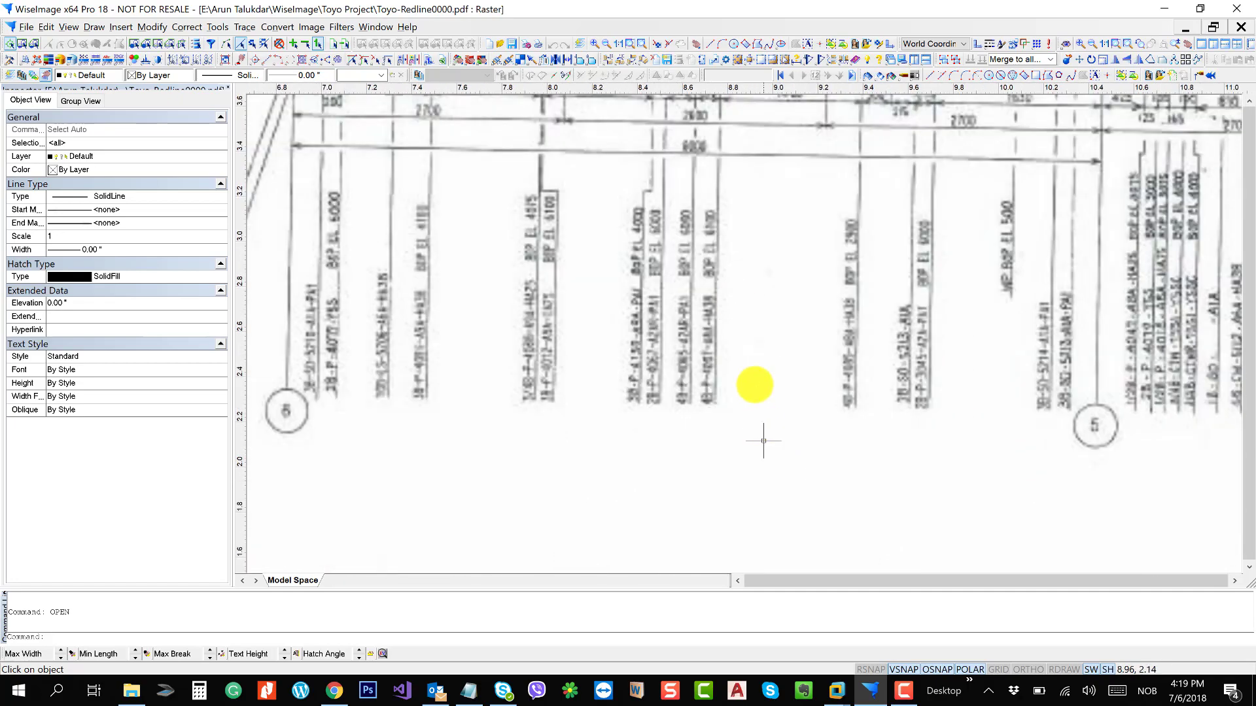
scroll(651, 400, down, 4)
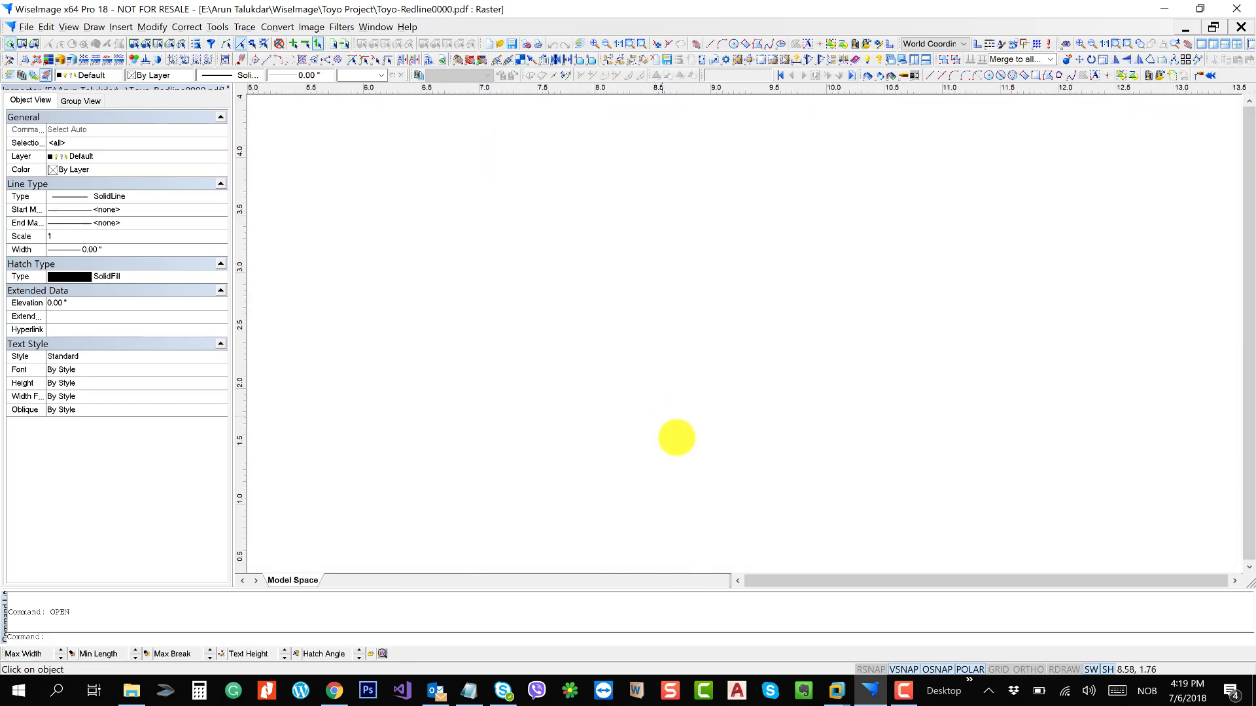
- Examine the red handwritten markups for the additional gate valve, the pipe enlargement and the removal of FCV-4017
drag(714, 275, 736, 424)
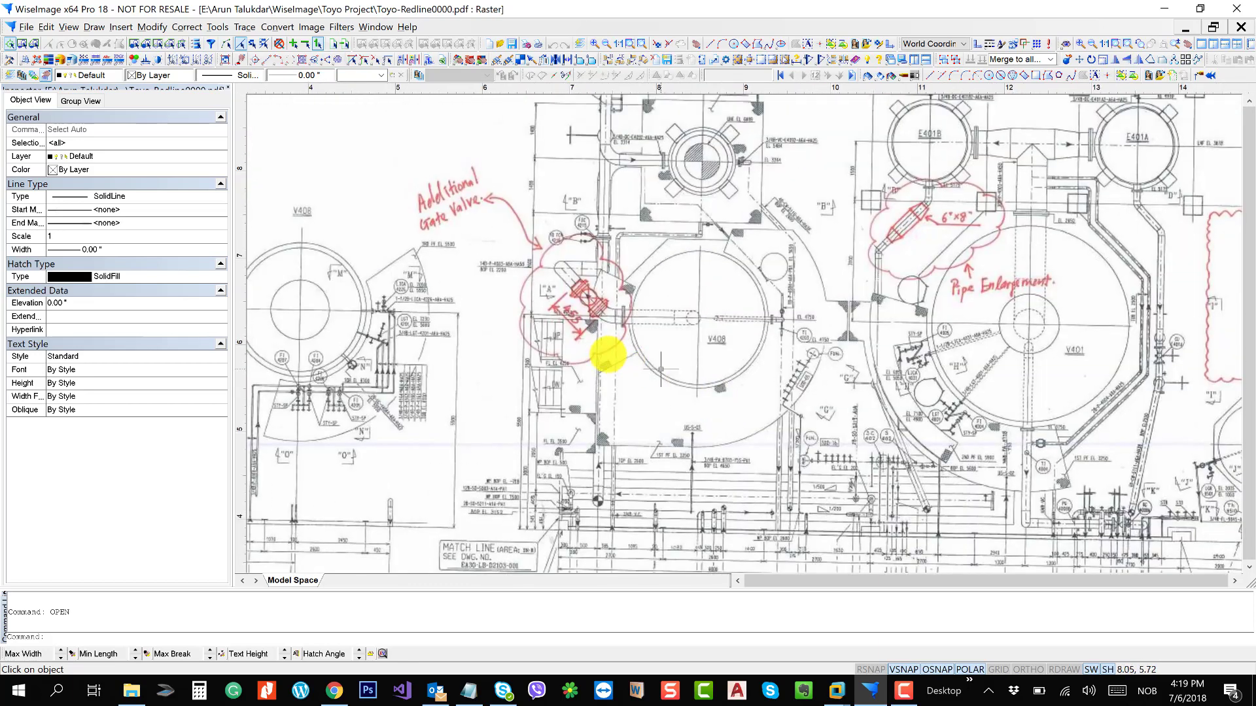
drag(609, 356, 732, 437)
scroll(732, 437, up, 2)
scroll(721, 369, up, 1)
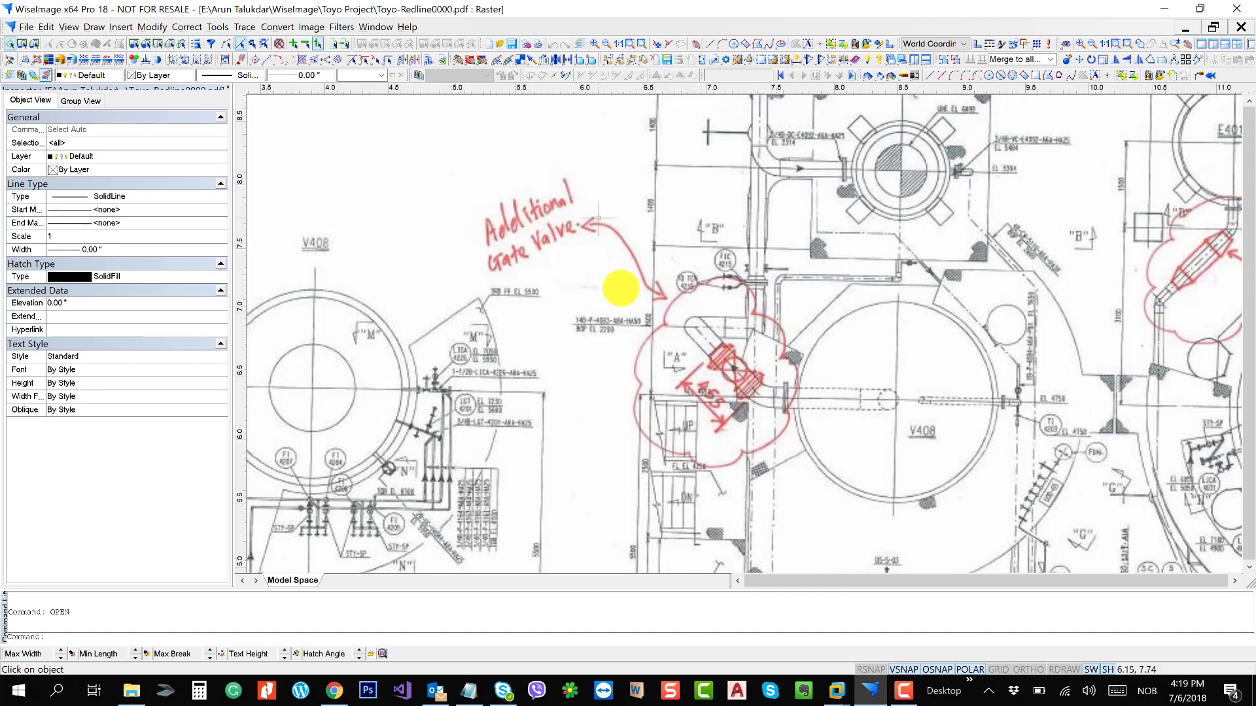
drag(718, 362, 645, 392)
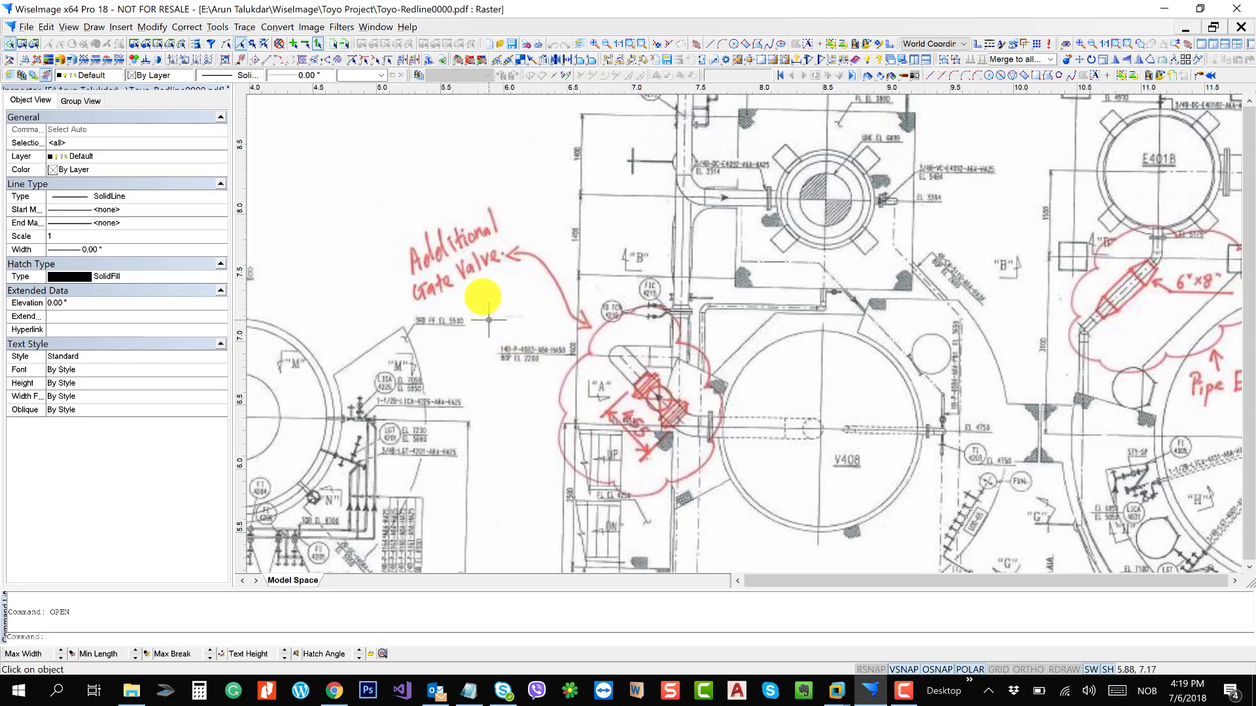
drag(759, 298, 472, 431)
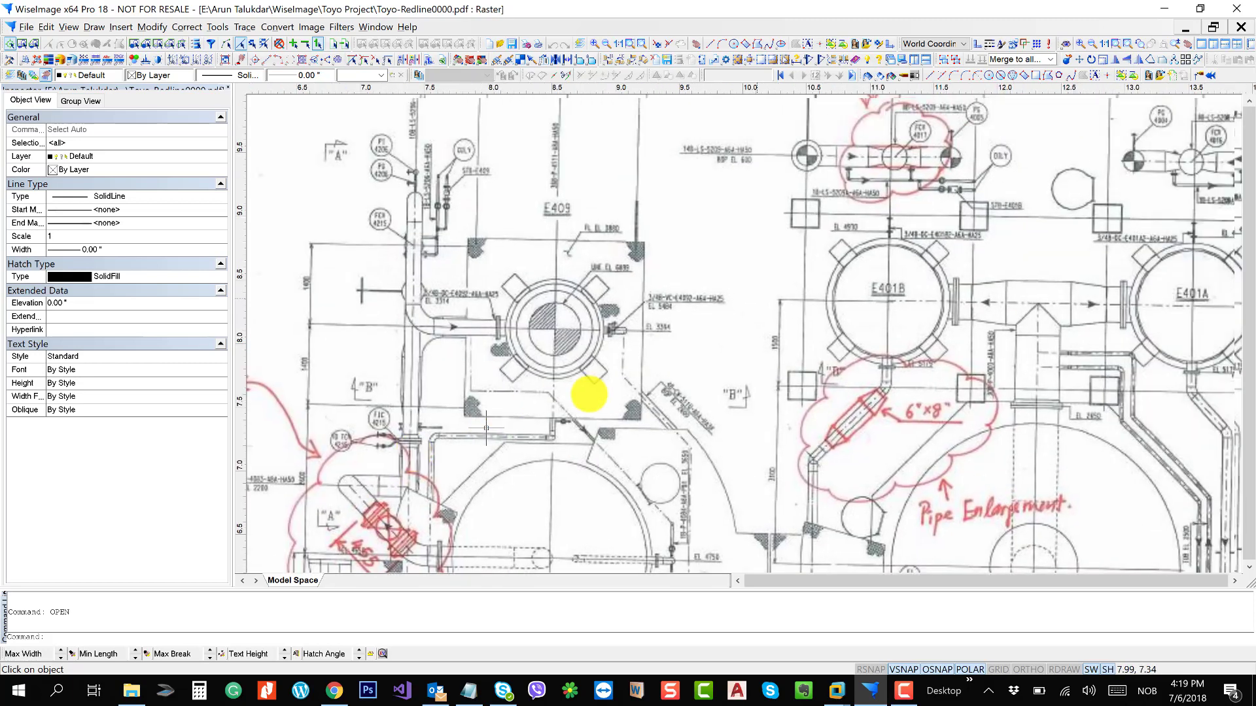
drag(792, 383, 496, 300)
scroll(597, 342, down, 2)
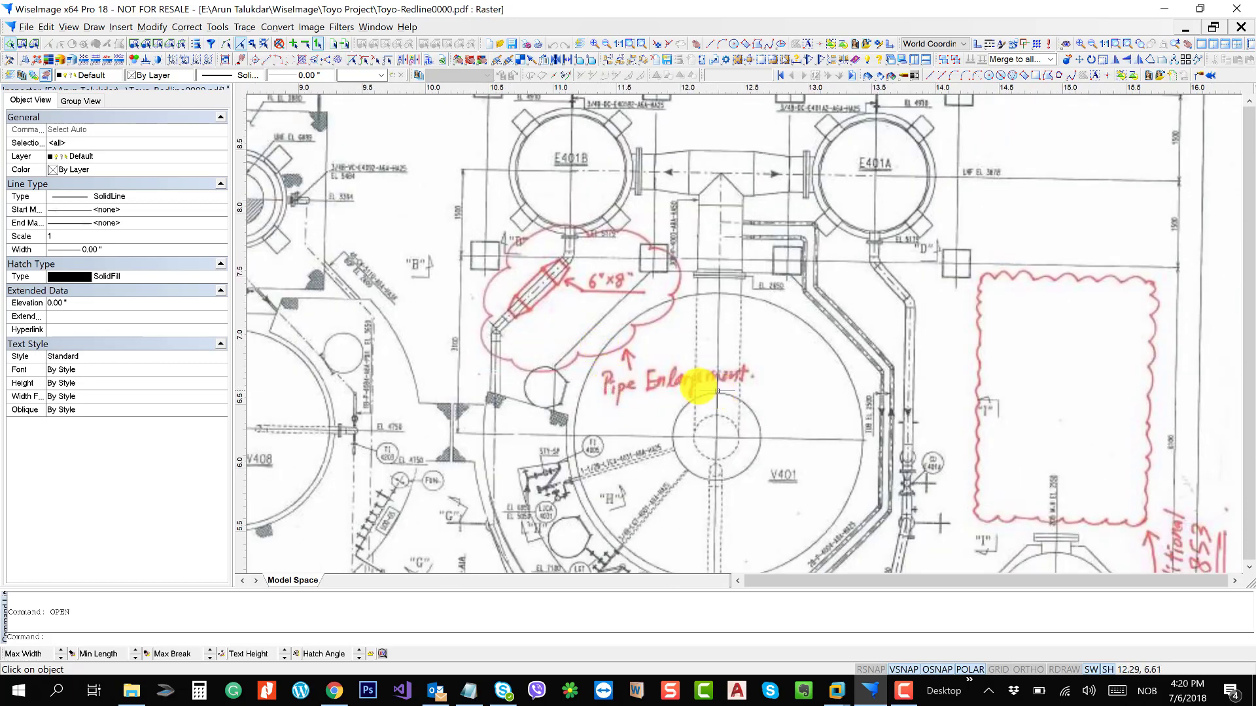
drag(570, 293, 734, 395)
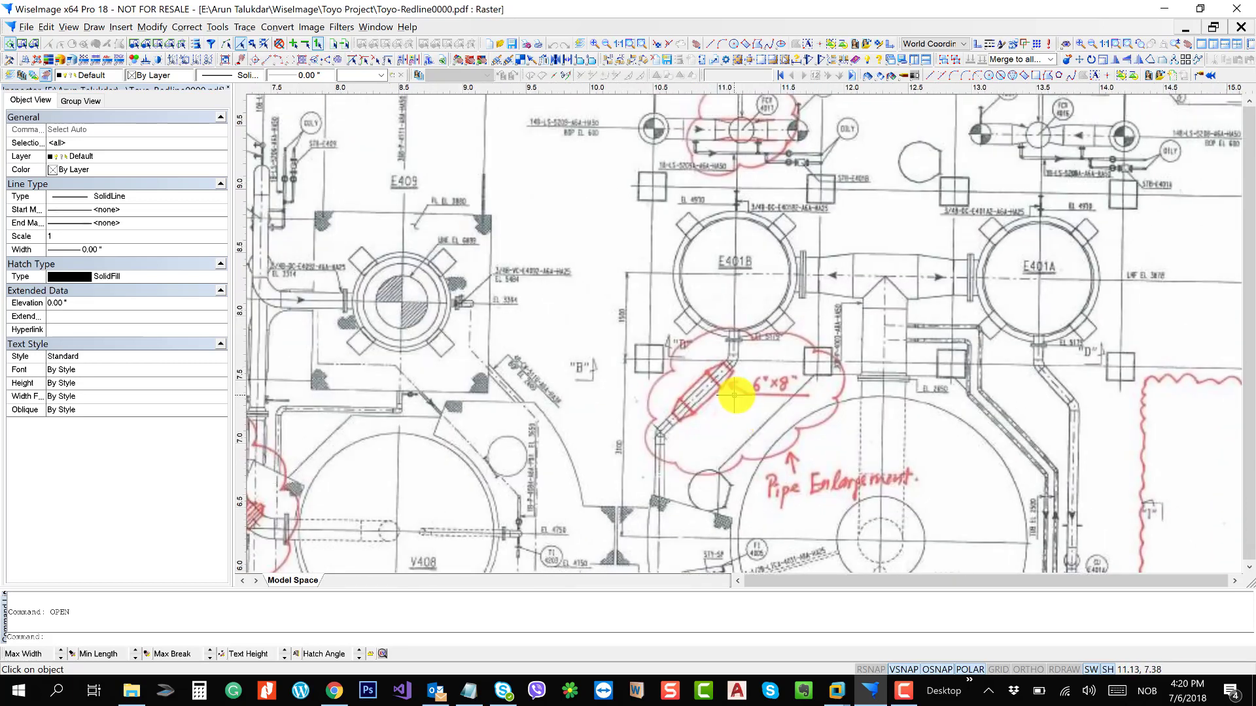
drag(712, 354, 730, 395)
drag(758, 295, 729, 496)
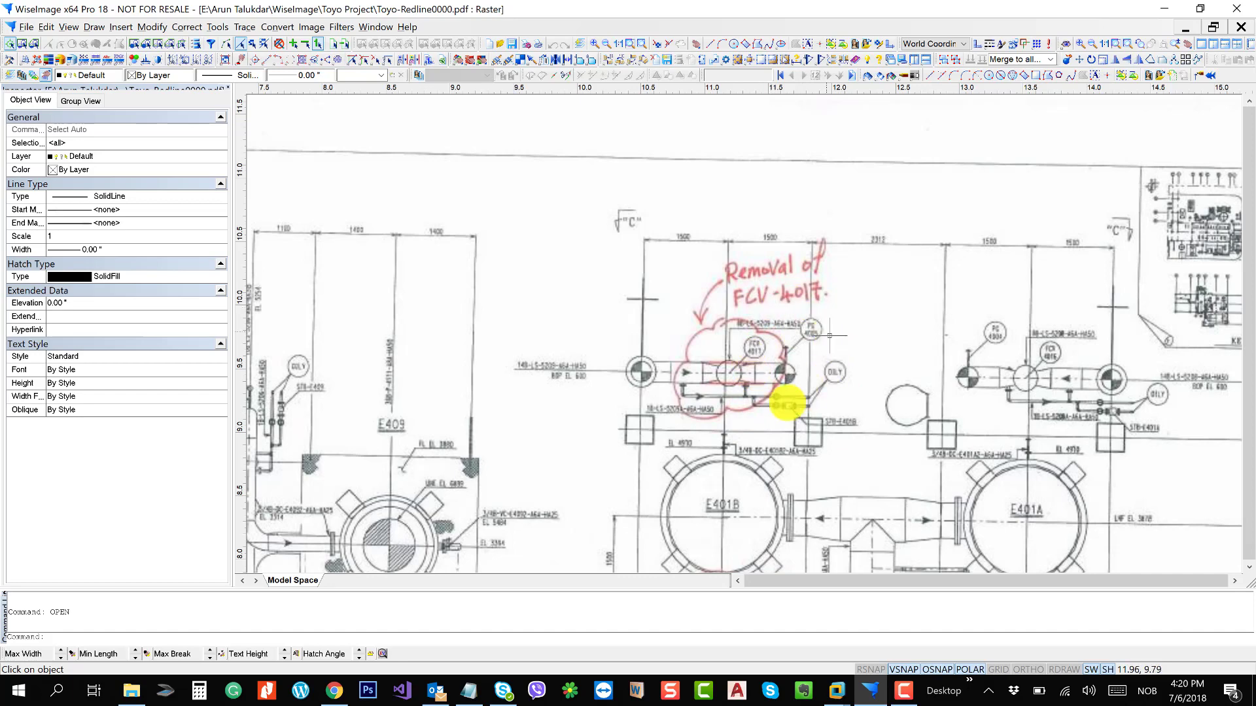
scroll(756, 342, down, 2)
drag(747, 421, 747, 279)
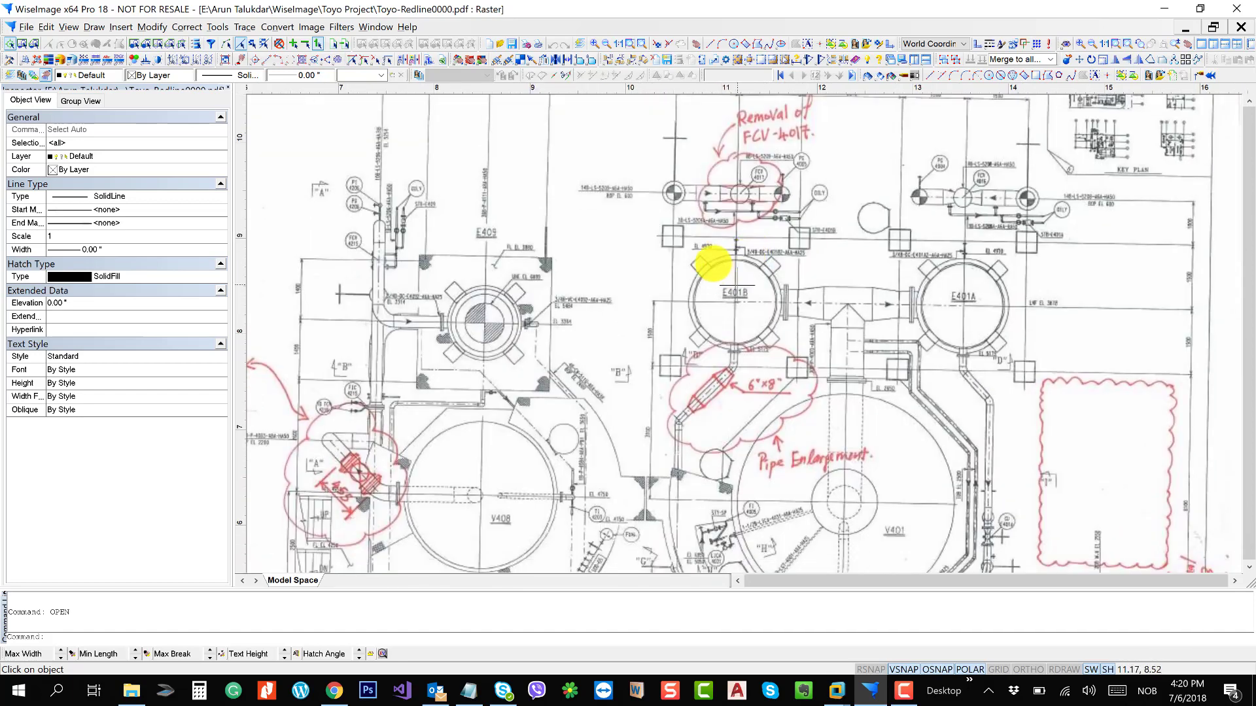
scroll(707, 262, down, 2)
drag(715, 353, 711, 278)
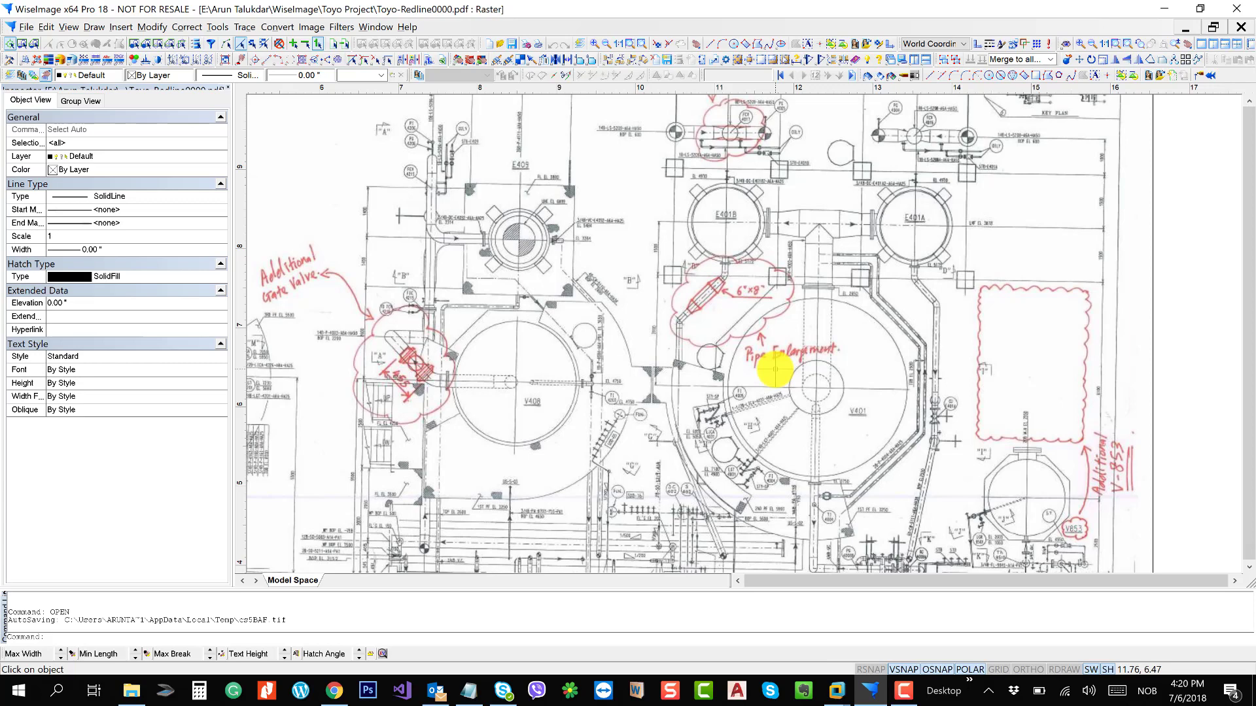
- Switch to the updated layout Toyo-Upd.cws and examine the green 8000 dimension between grid lines 6 and 5 against the original one
key(ctrl+Tab)
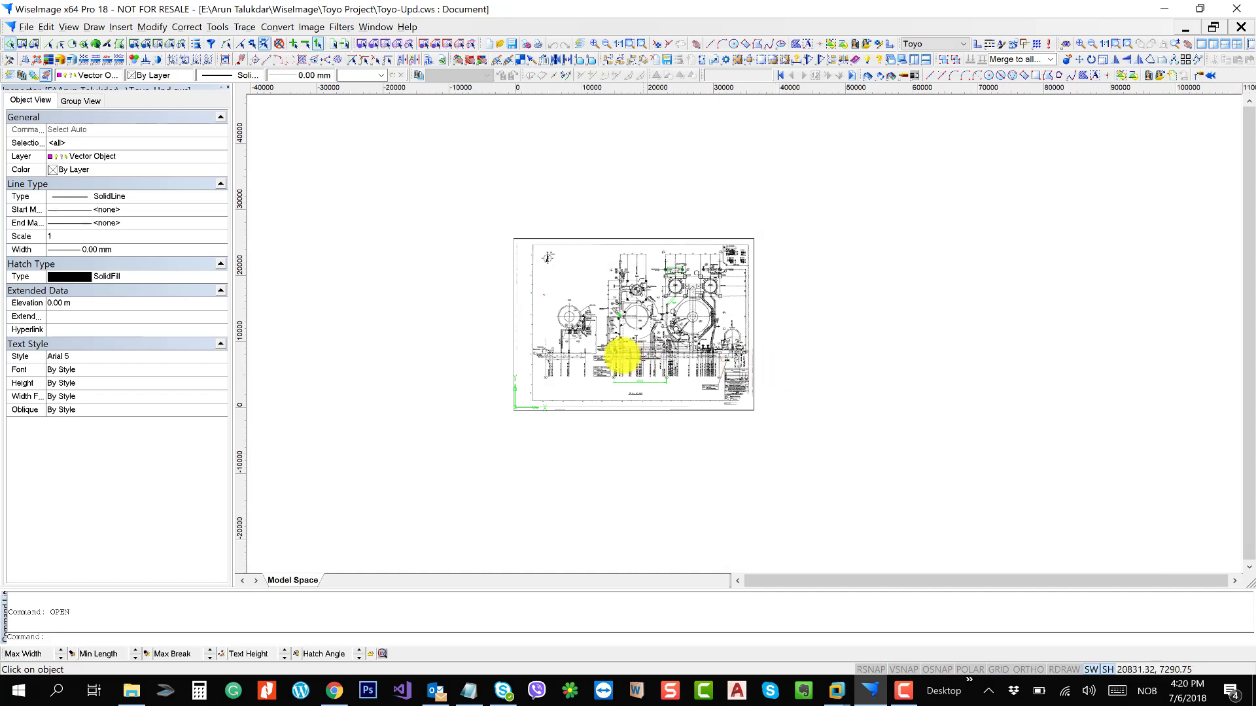
scroll(618, 369, up, 1)
scroll(629, 369, up, 6)
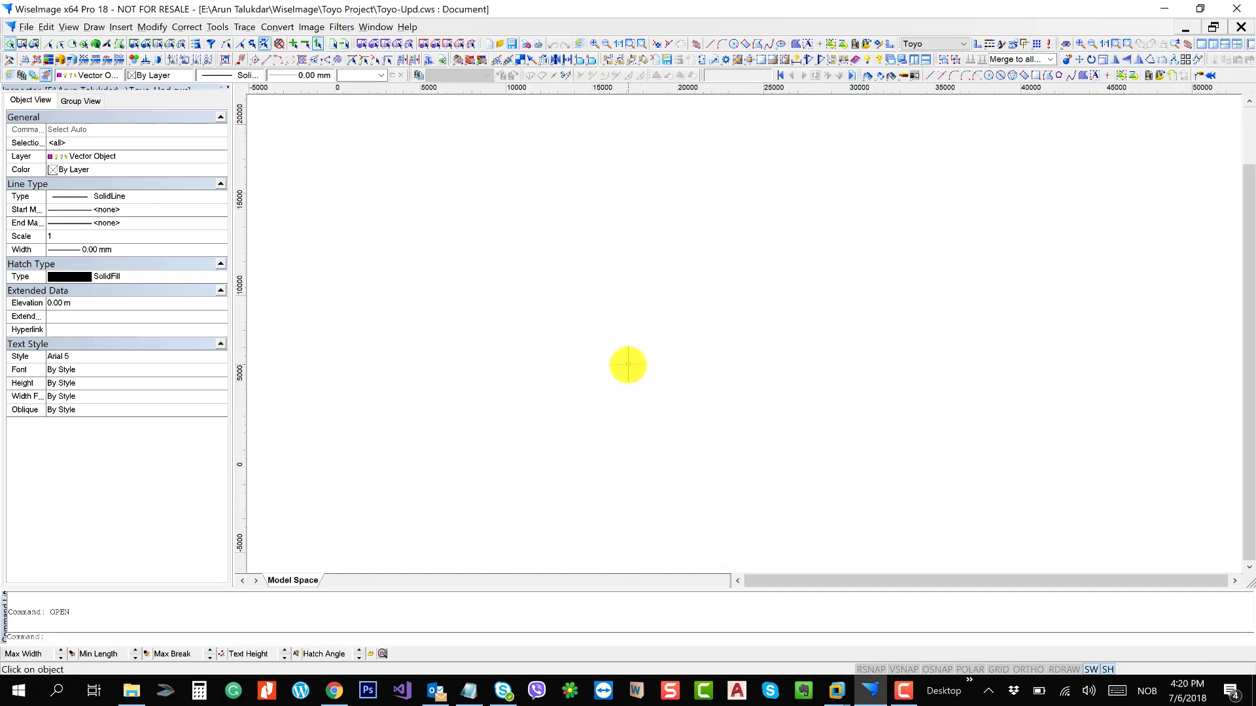
scroll(673, 354, up, 1)
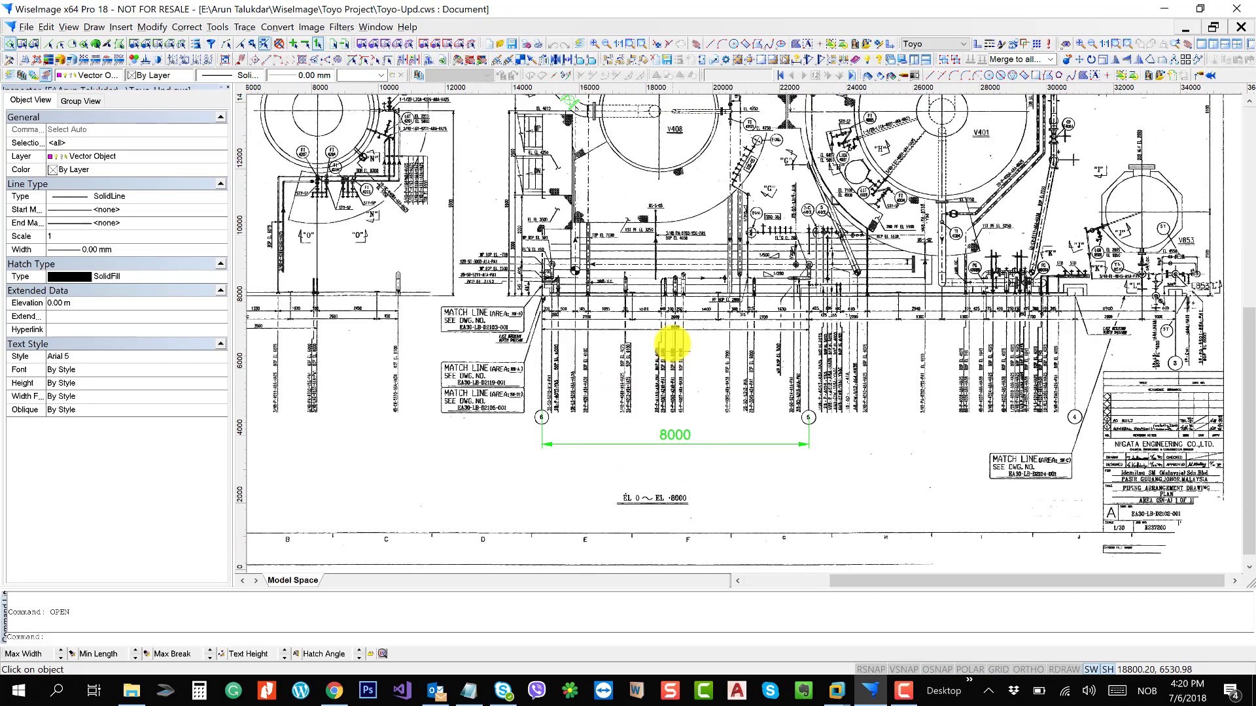
scroll(674, 335, up, 6)
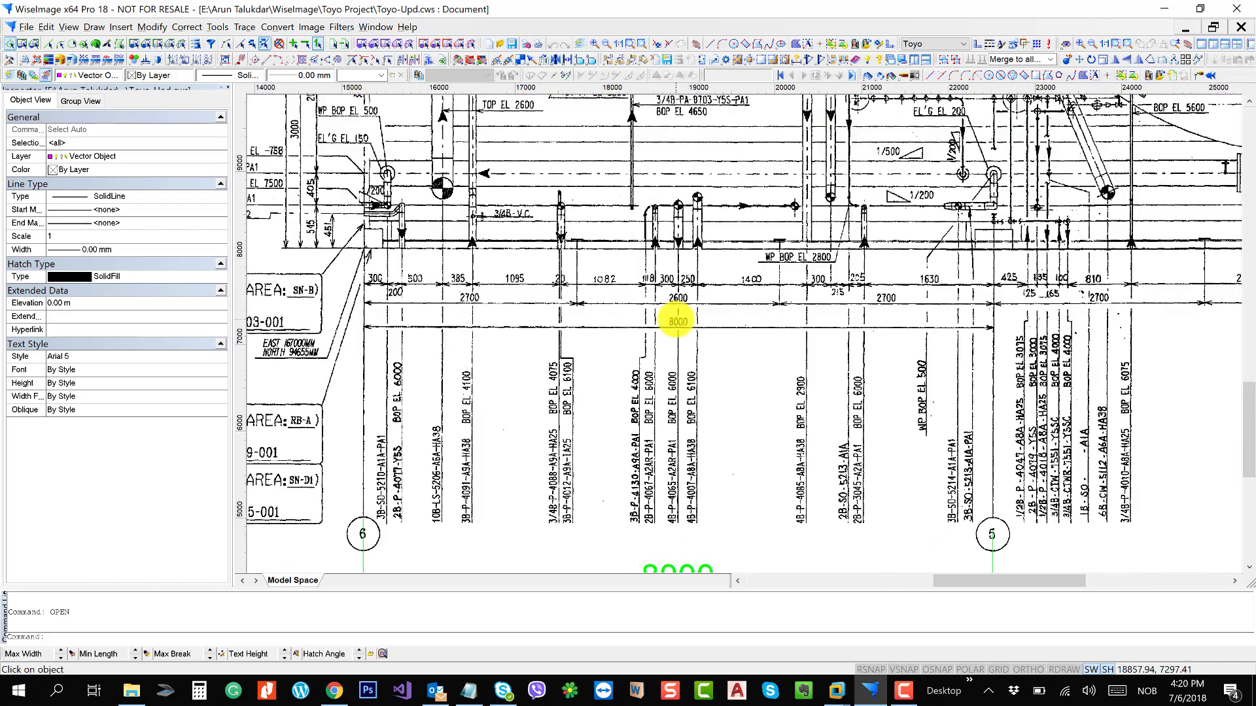
scroll(724, 267, down, 5)
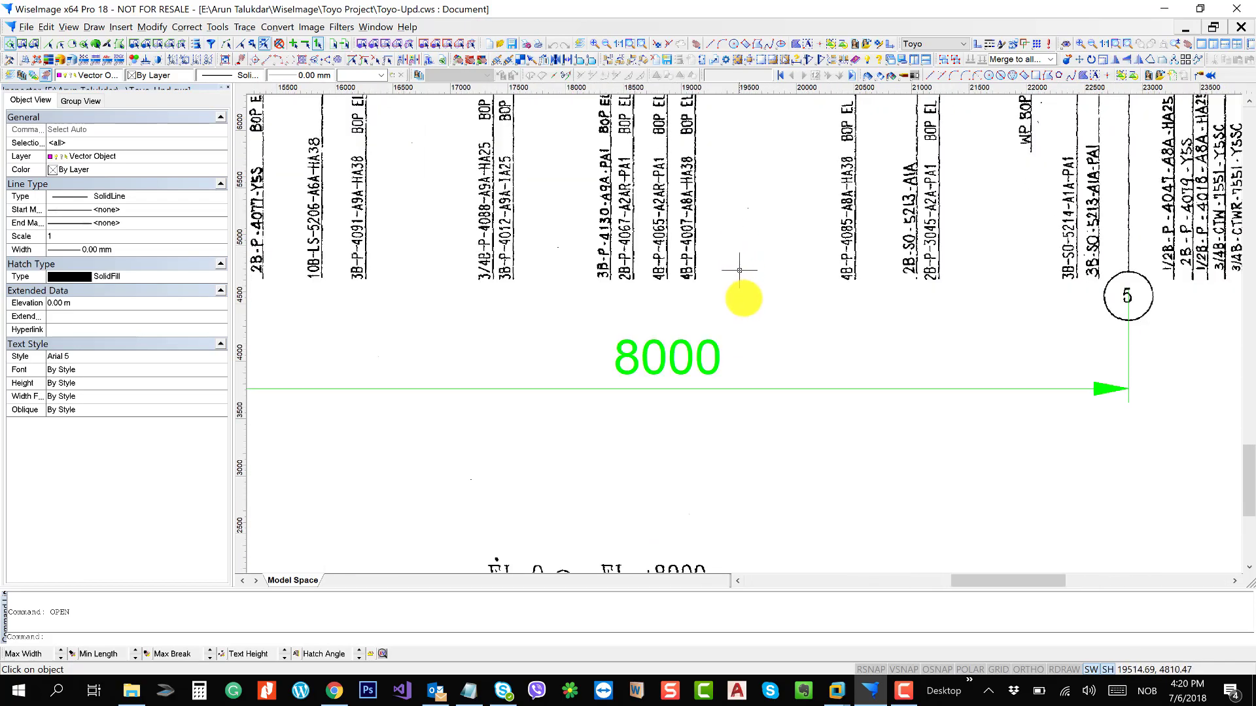
scroll(785, 366, up, 4)
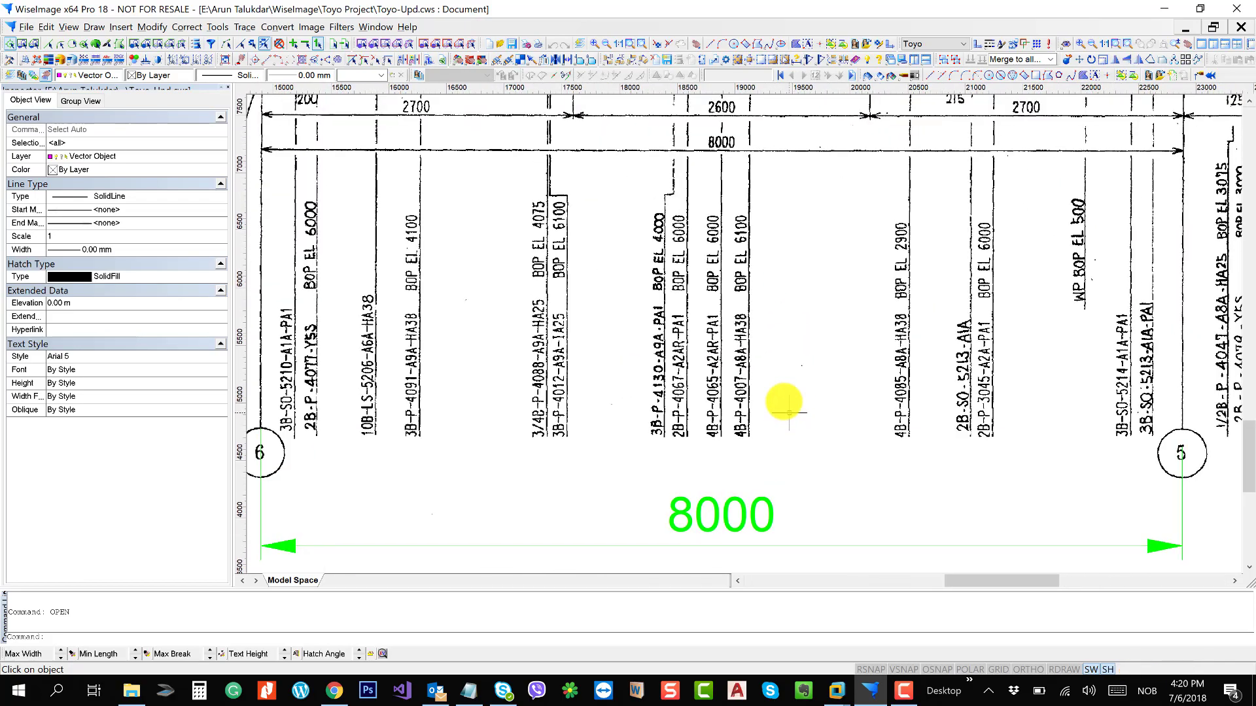
scroll(769, 307, down, 4)
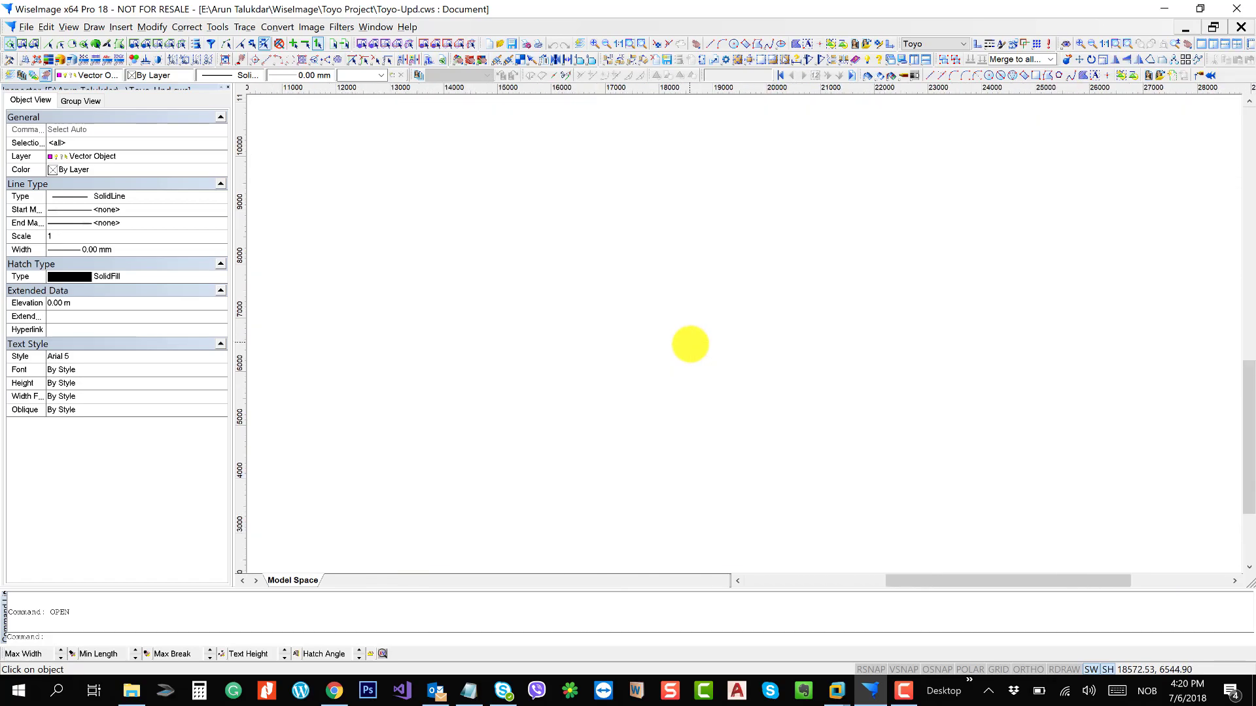
scroll(758, 291, up, 4)
scroll(477, 200, up, 3)
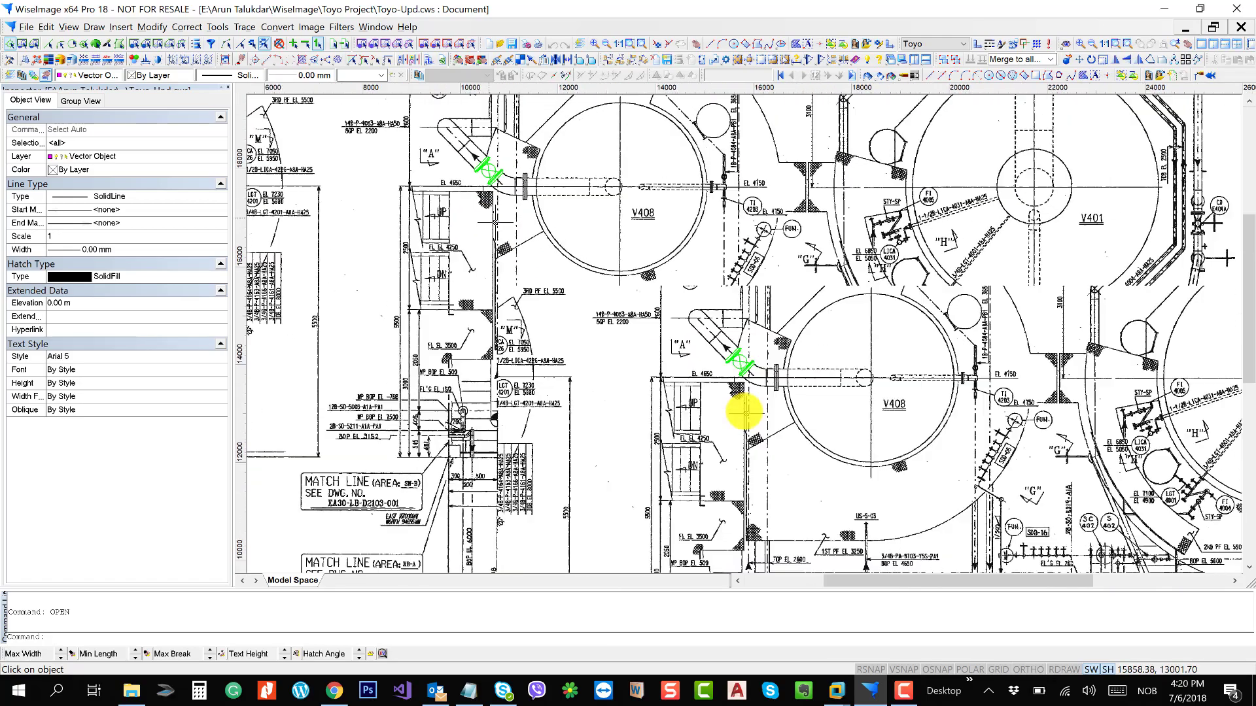
- Delete the green gate valve block on the diagonal pipe beside vessel V408, and undo the deletion
scroll(731, 338, up, 6)
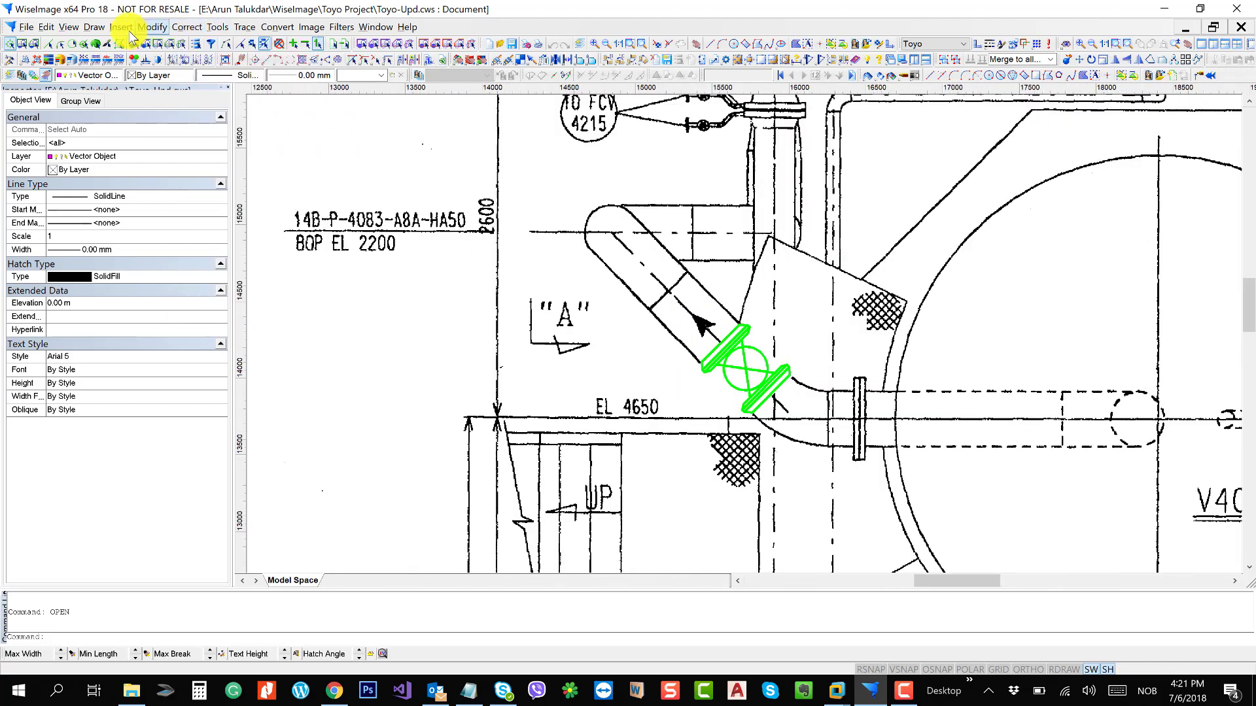
click(95, 27)
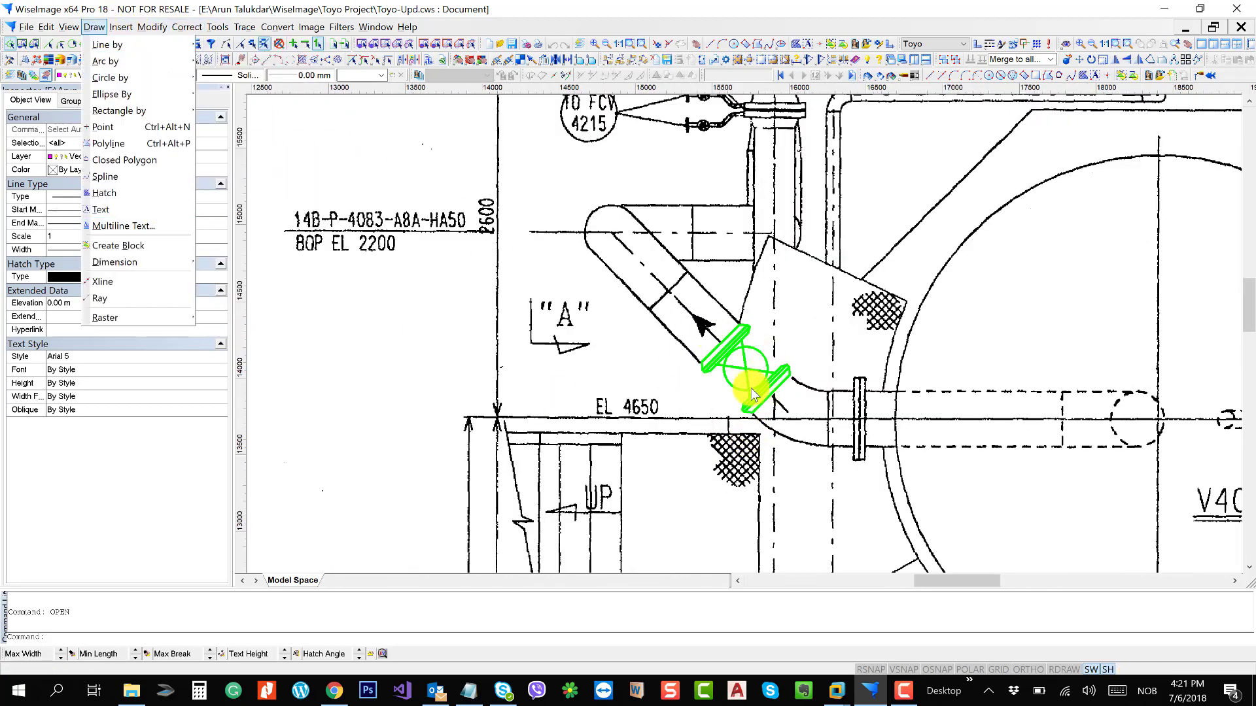
key(Escape)
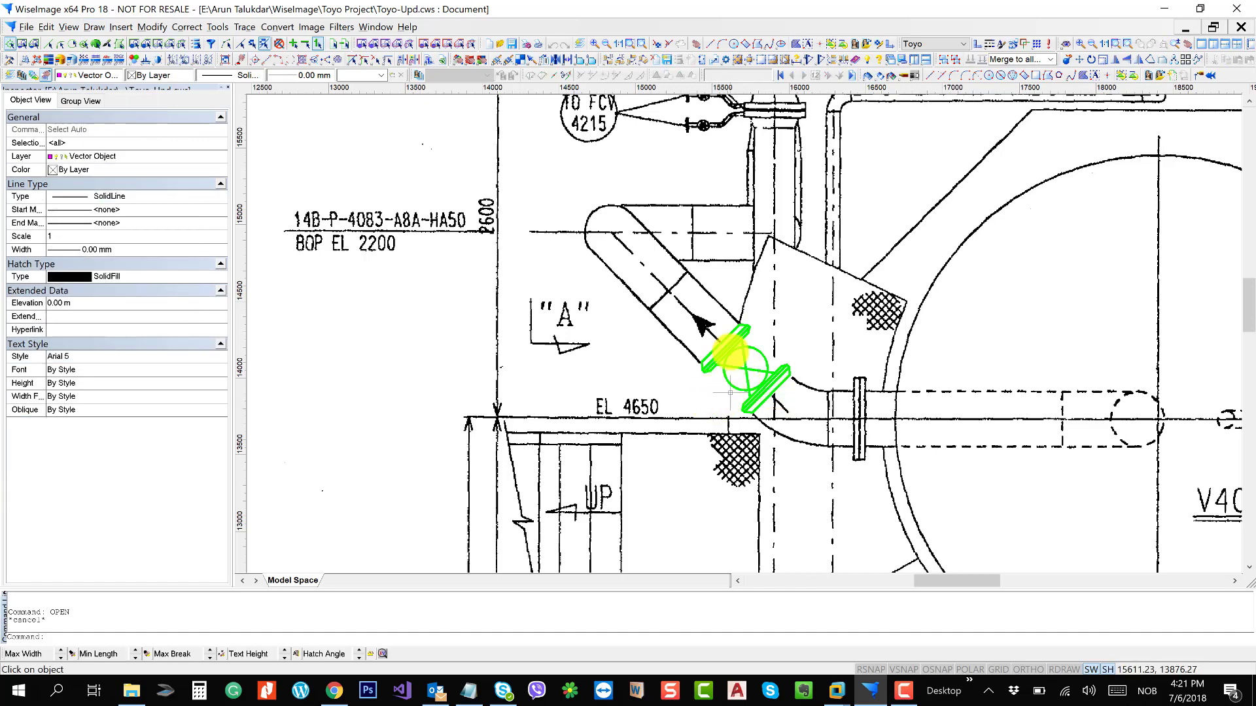
click(735, 357)
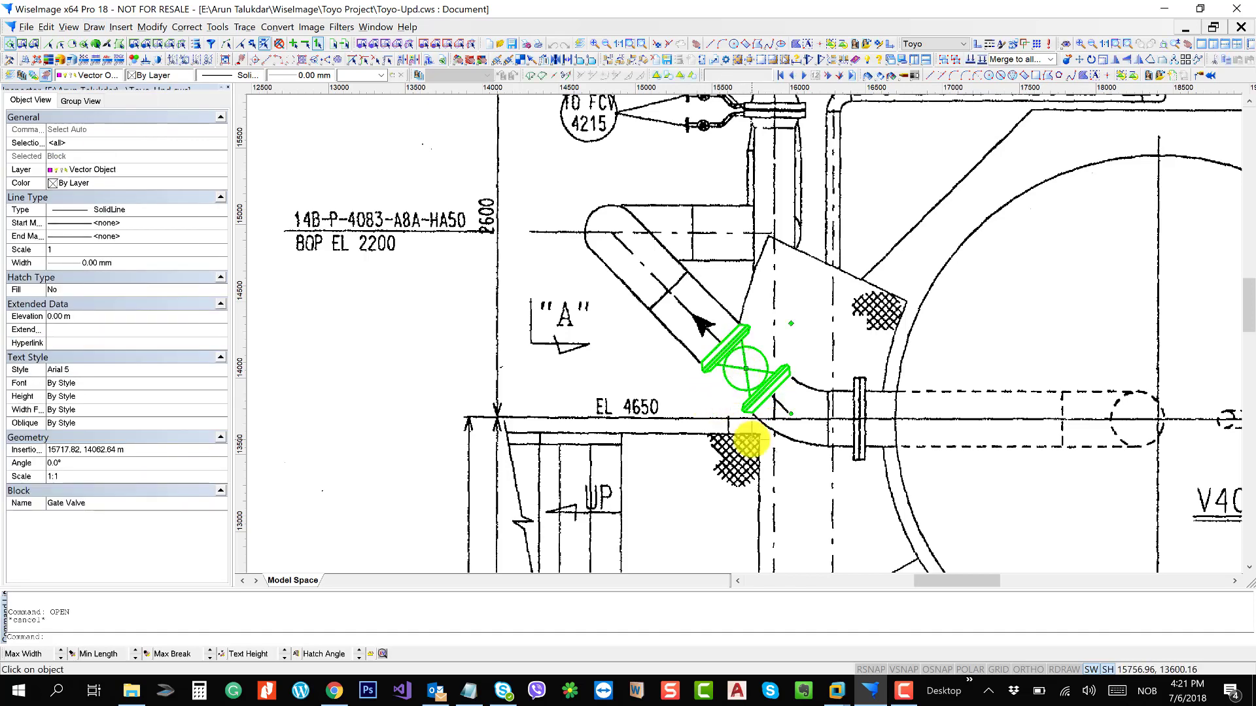
key(Delete)
key(ctrl+z)
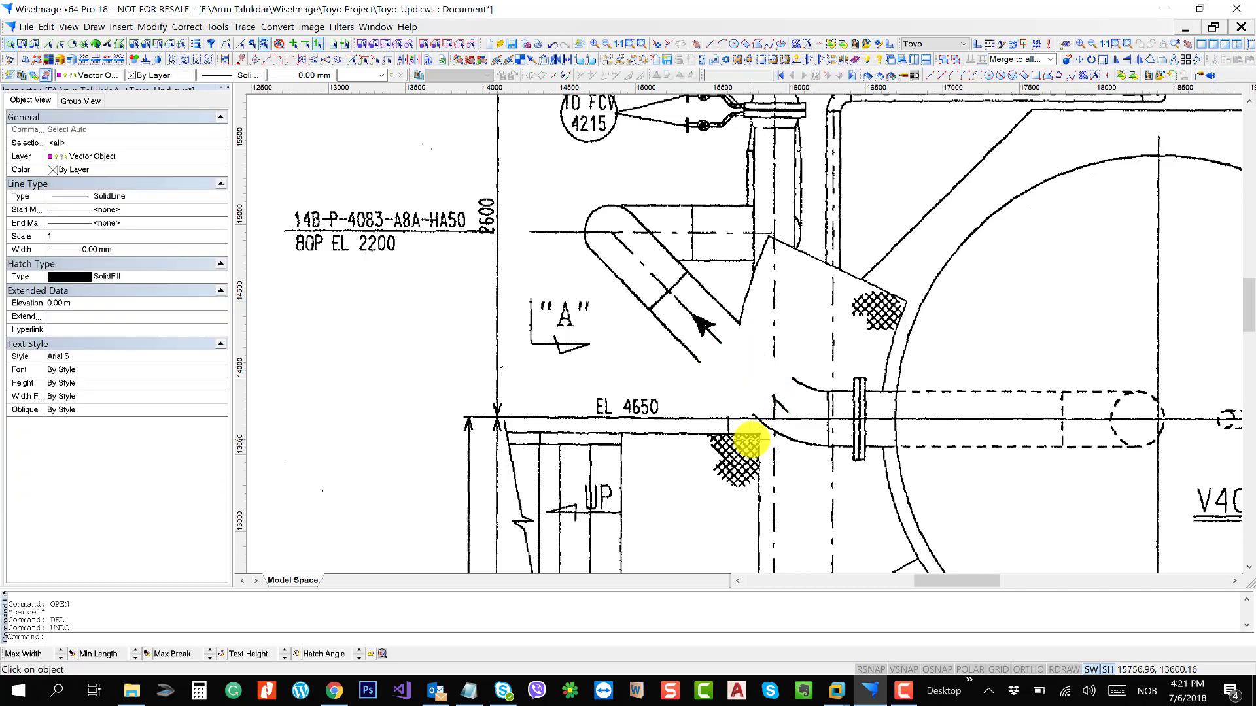
- Inspect the properties of the green 8"x6" pipe enlargement block below E401B and clear the selection
scroll(642, 429, down, 2)
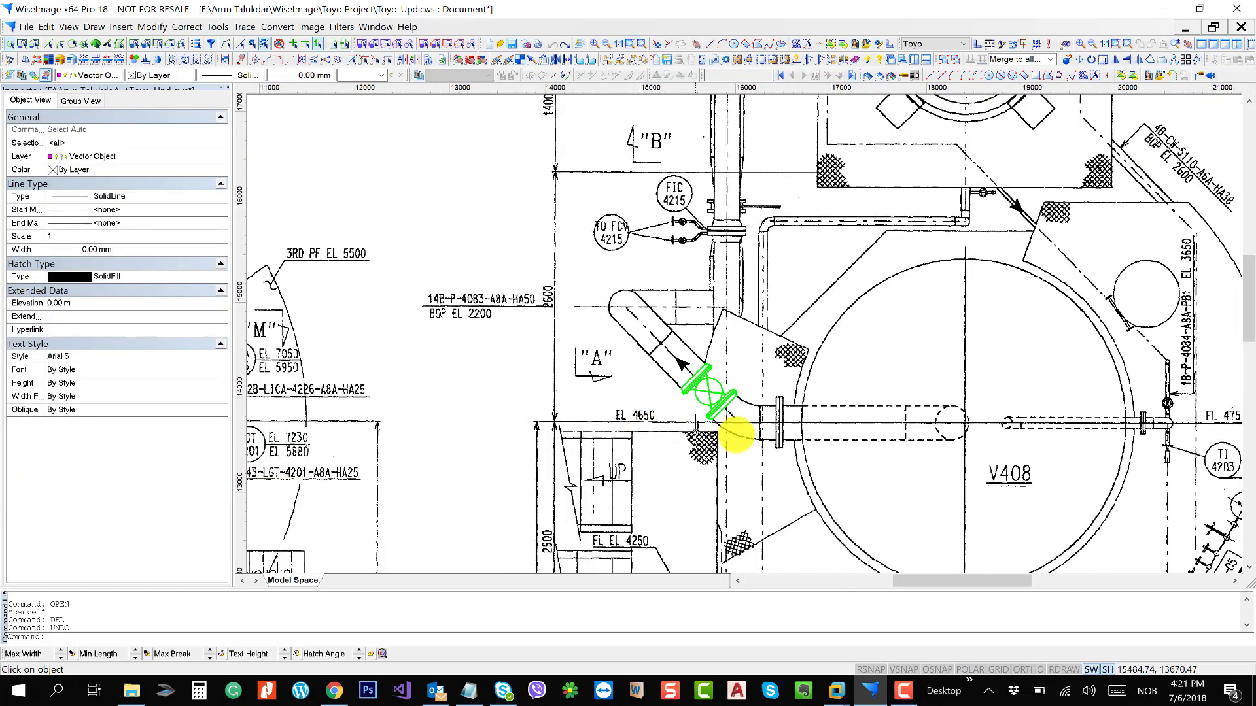
drag(947, 313, 779, 380)
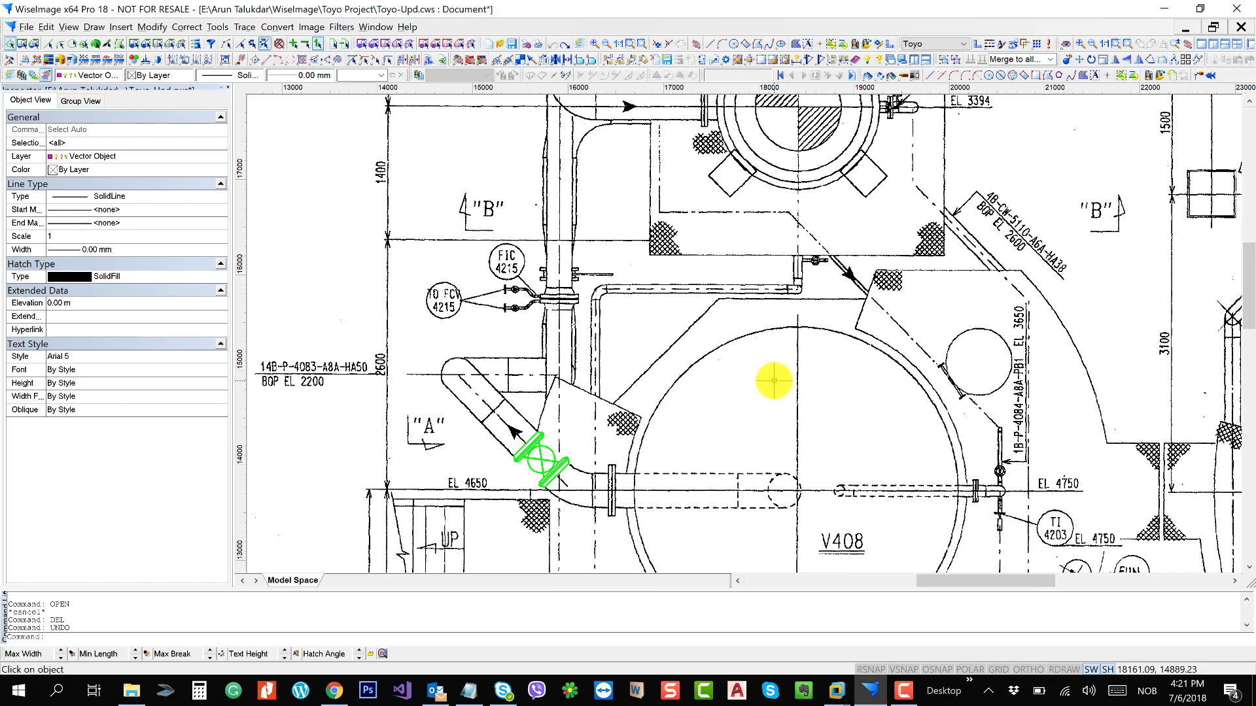
drag(935, 348, 517, 514)
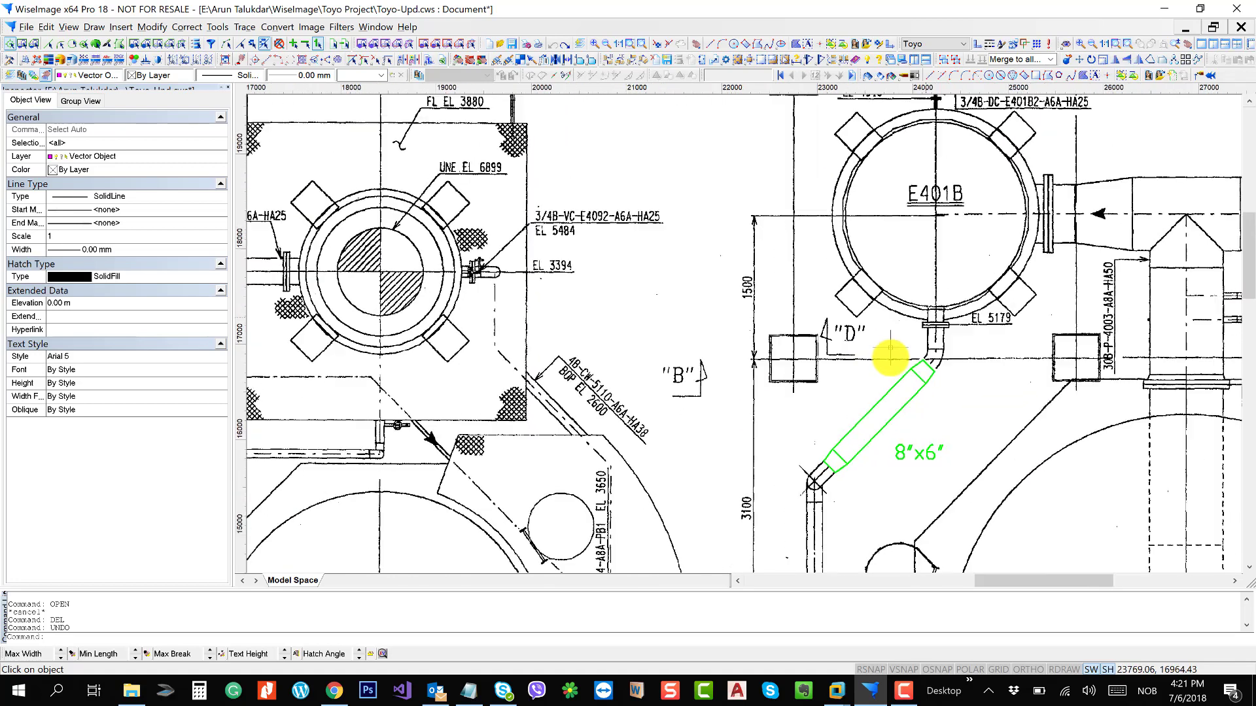
mouse_move(925, 445)
mouse_down()
mouse_move(923, 385)
mouse_move(907, 363)
mouse_up()
scroll(900, 293, up, 2)
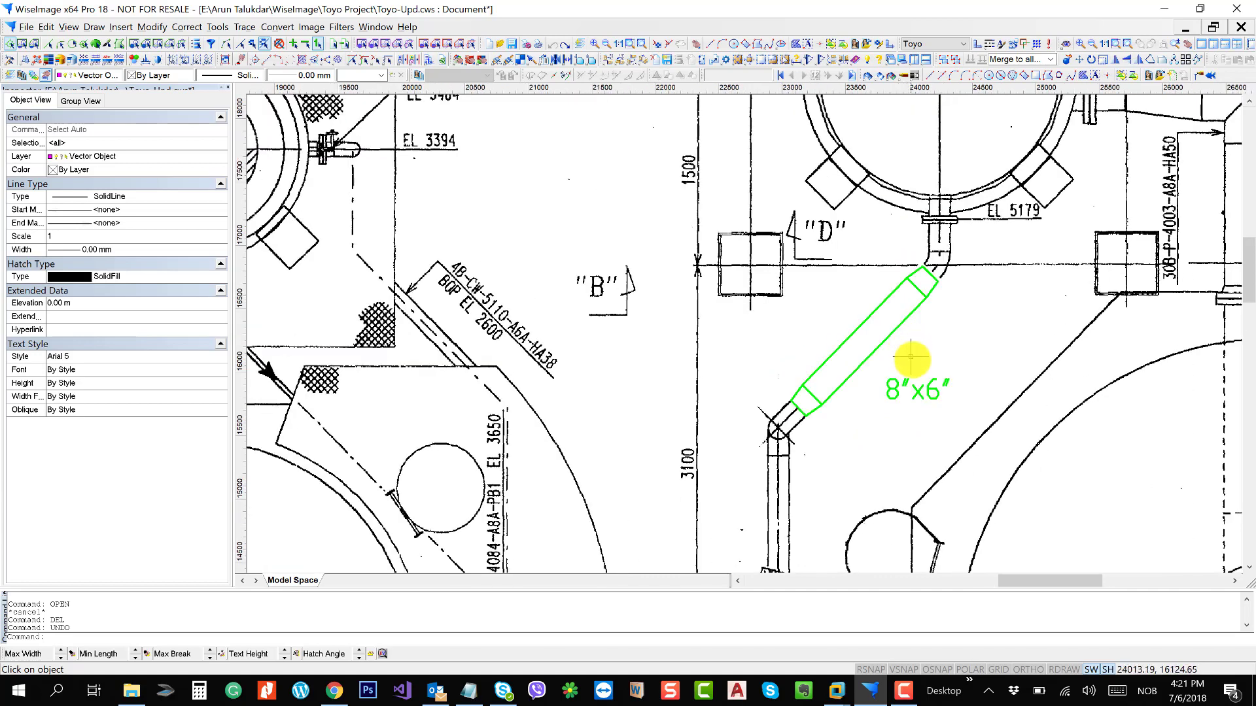
click(873, 357)
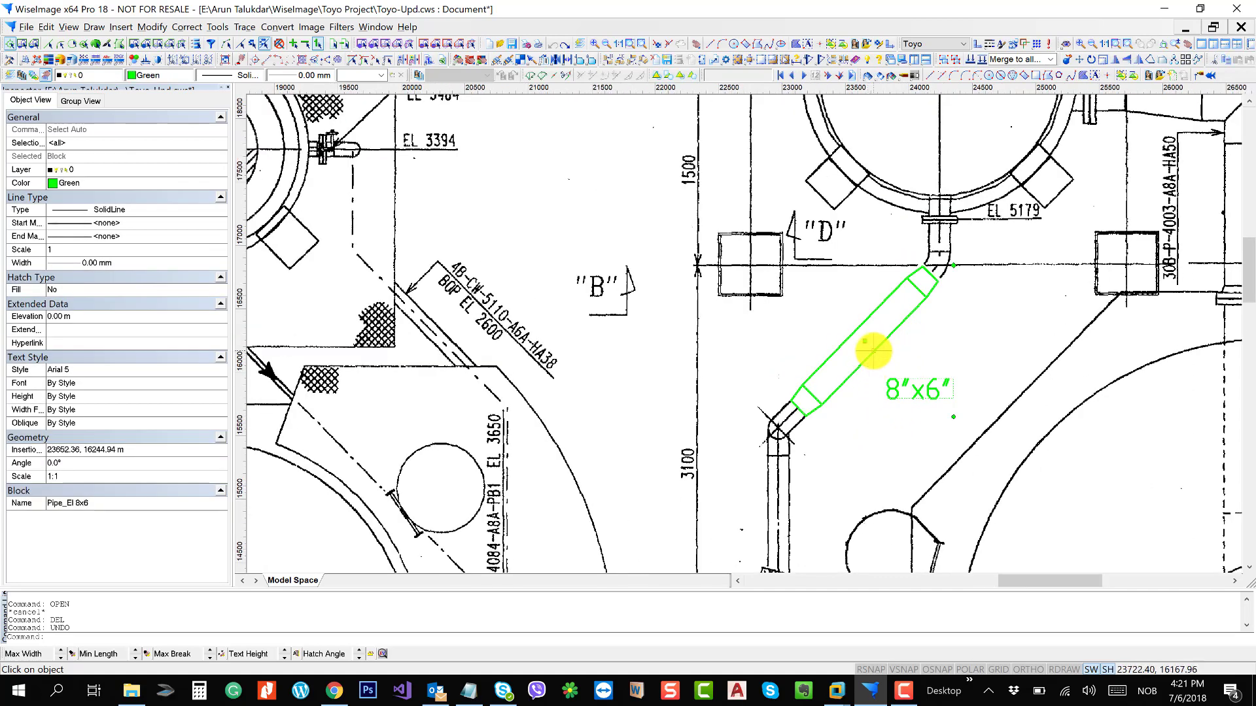
key(Escape)
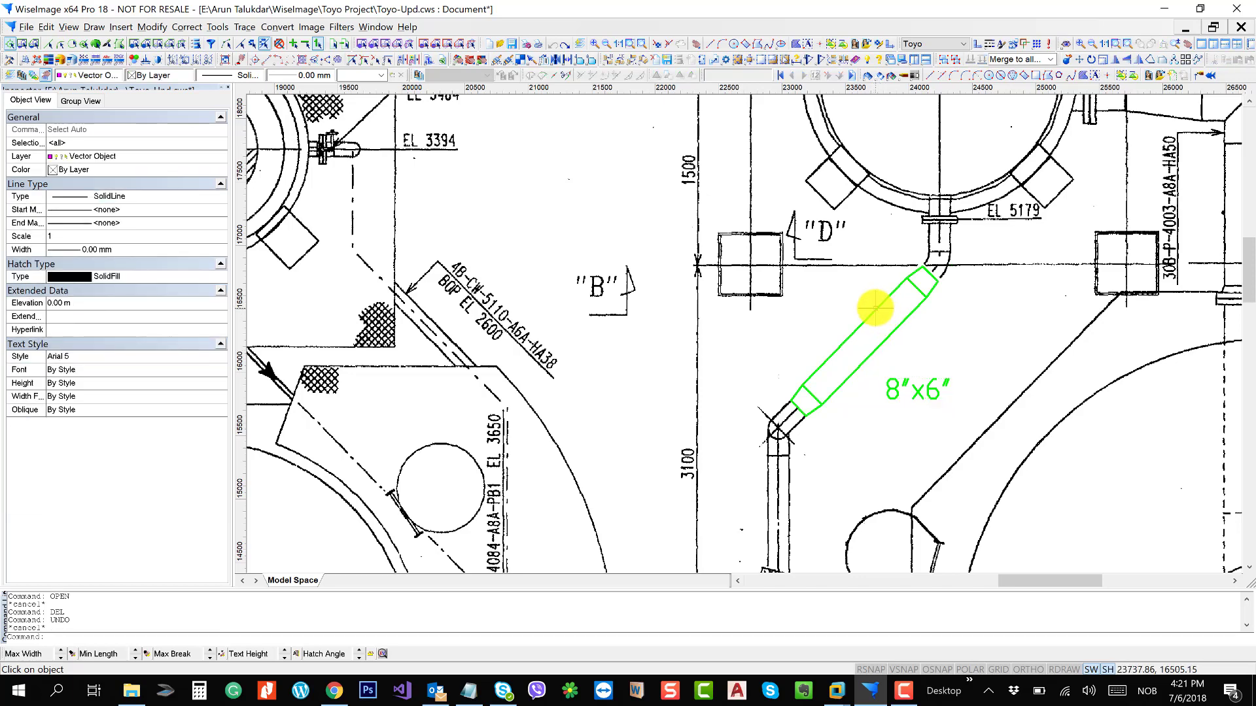
click(875, 307)
click(999, 372)
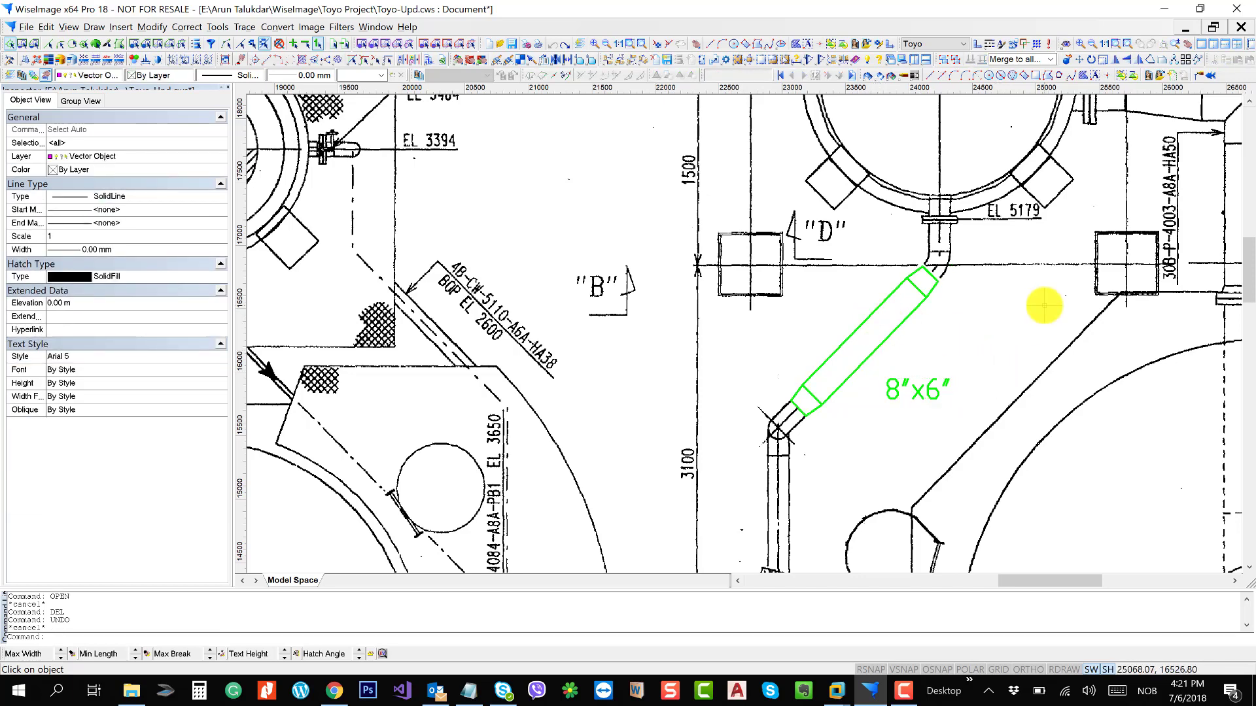
- Compare the gate valve block beside V408 with the adjoining raster pipe line by selecting each, and clear the selection
scroll(1041, 305, down, 3)
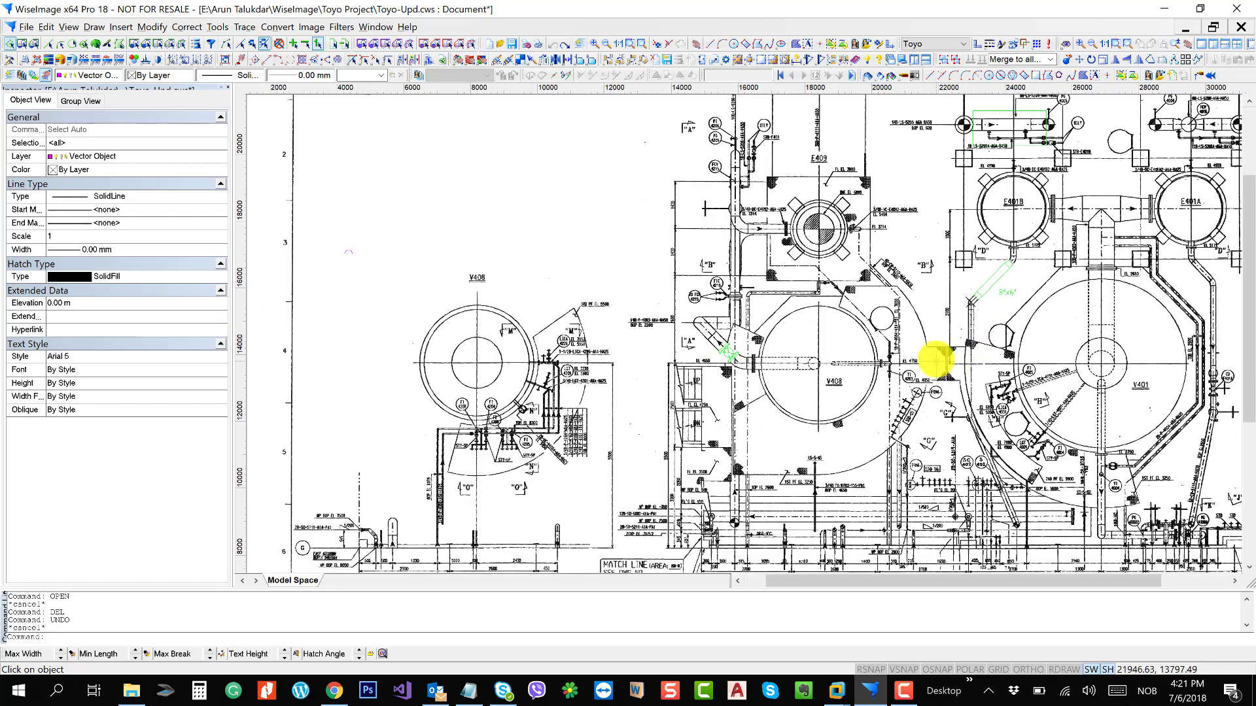
drag(927, 328, 893, 352)
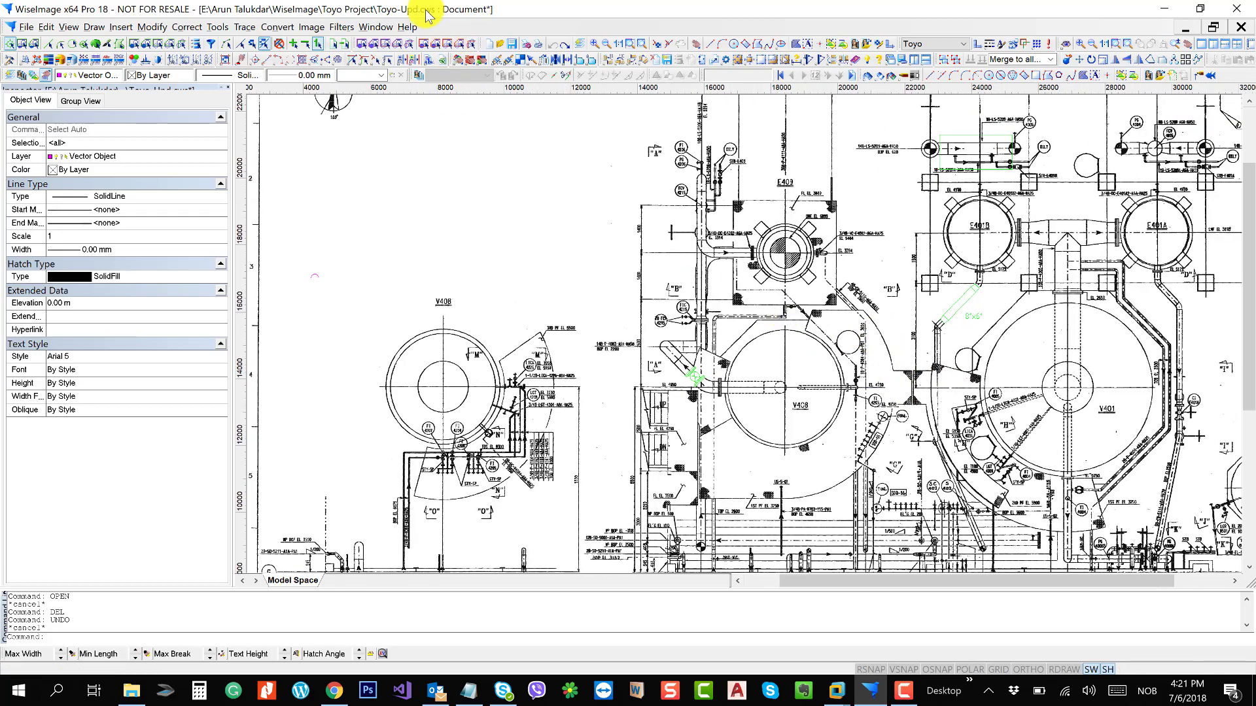
drag(813, 308, 762, 294)
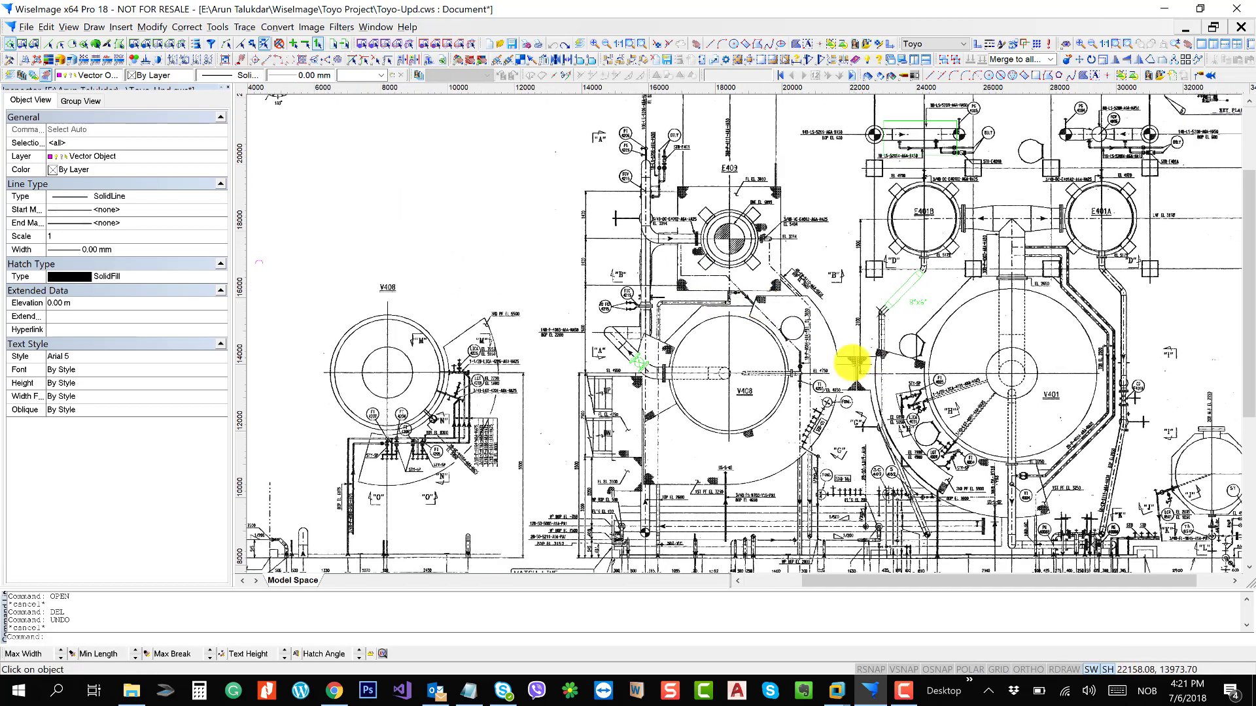
scroll(618, 357, up, 5)
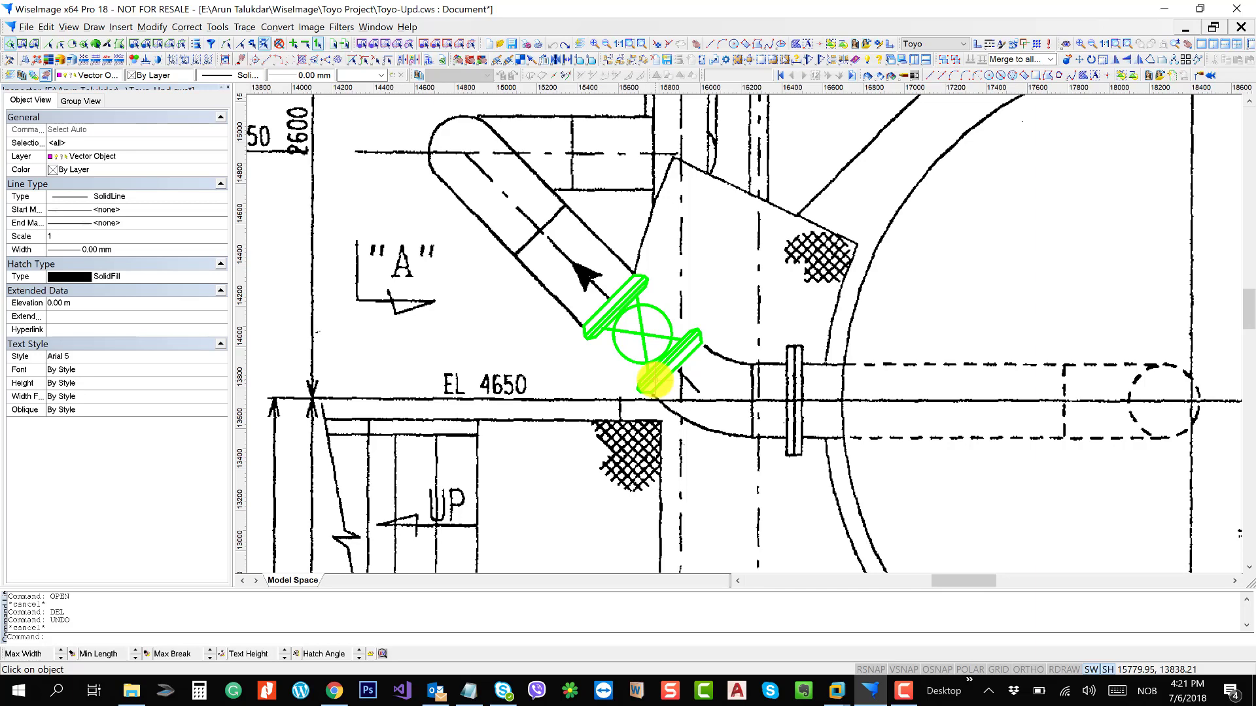
click(605, 297)
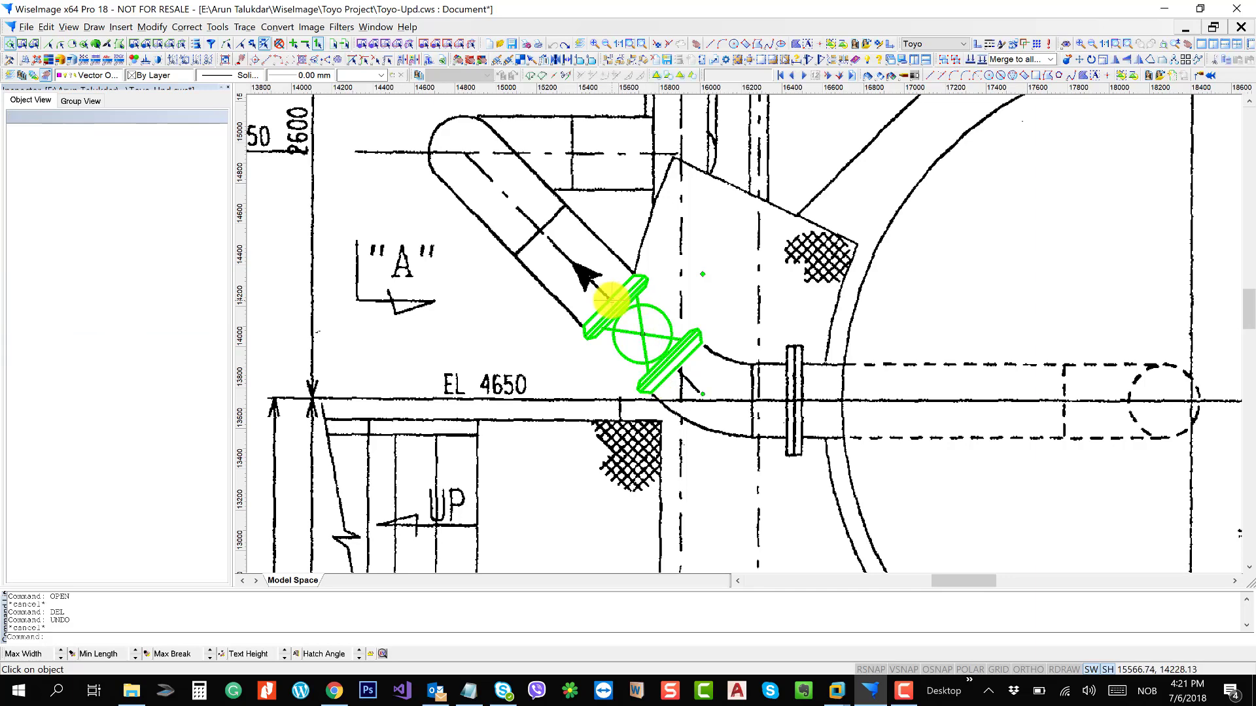
click(573, 316)
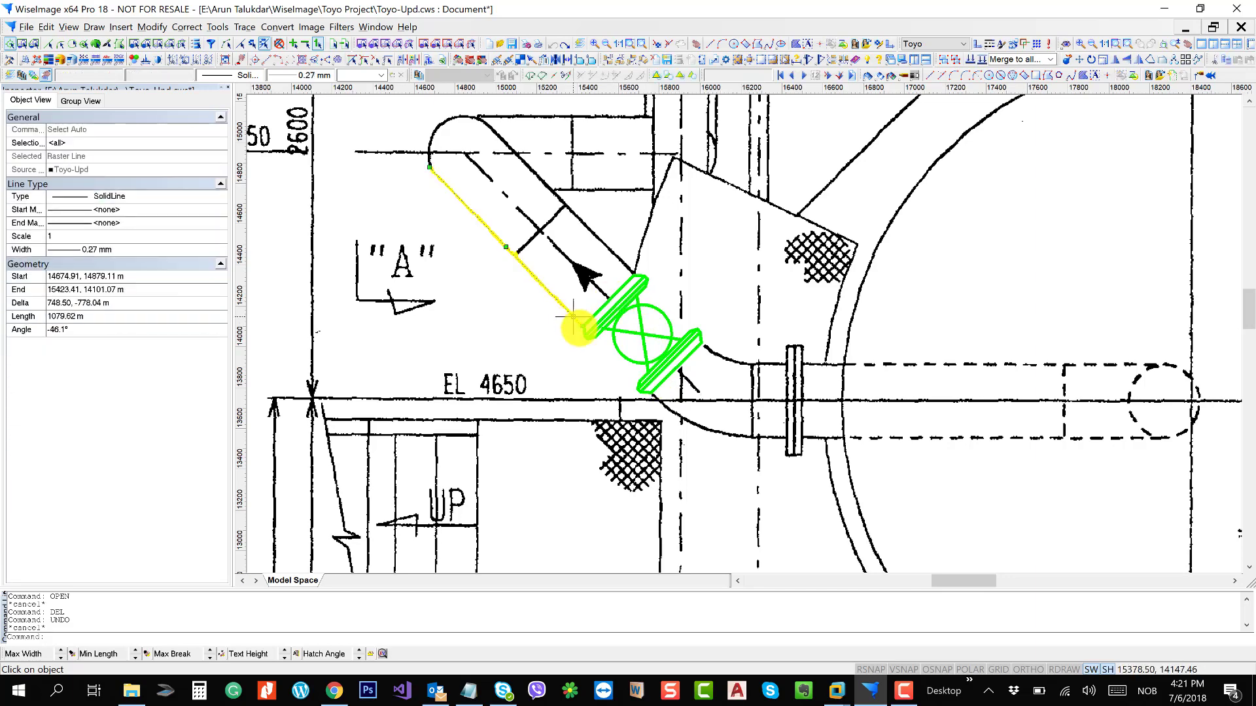
key(Escape)
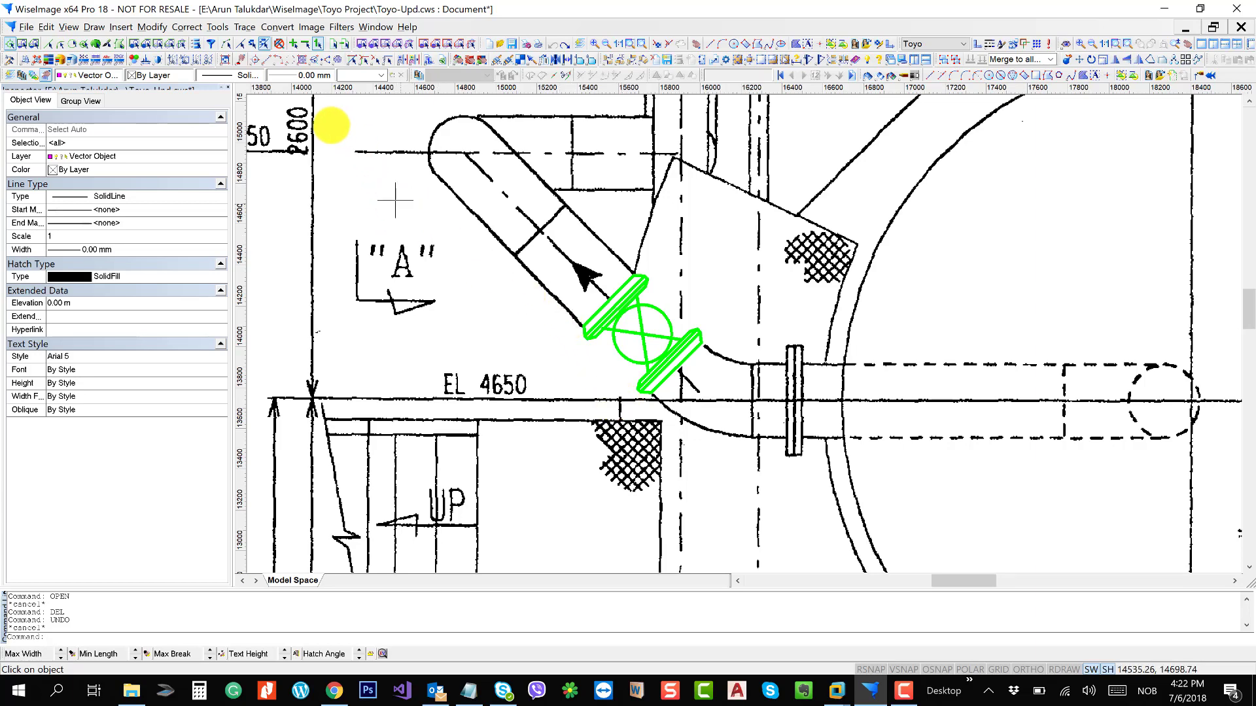
- Check the file name of the drawing's raster image in the Images list, widening the File name column, and close the list
click(218, 27)
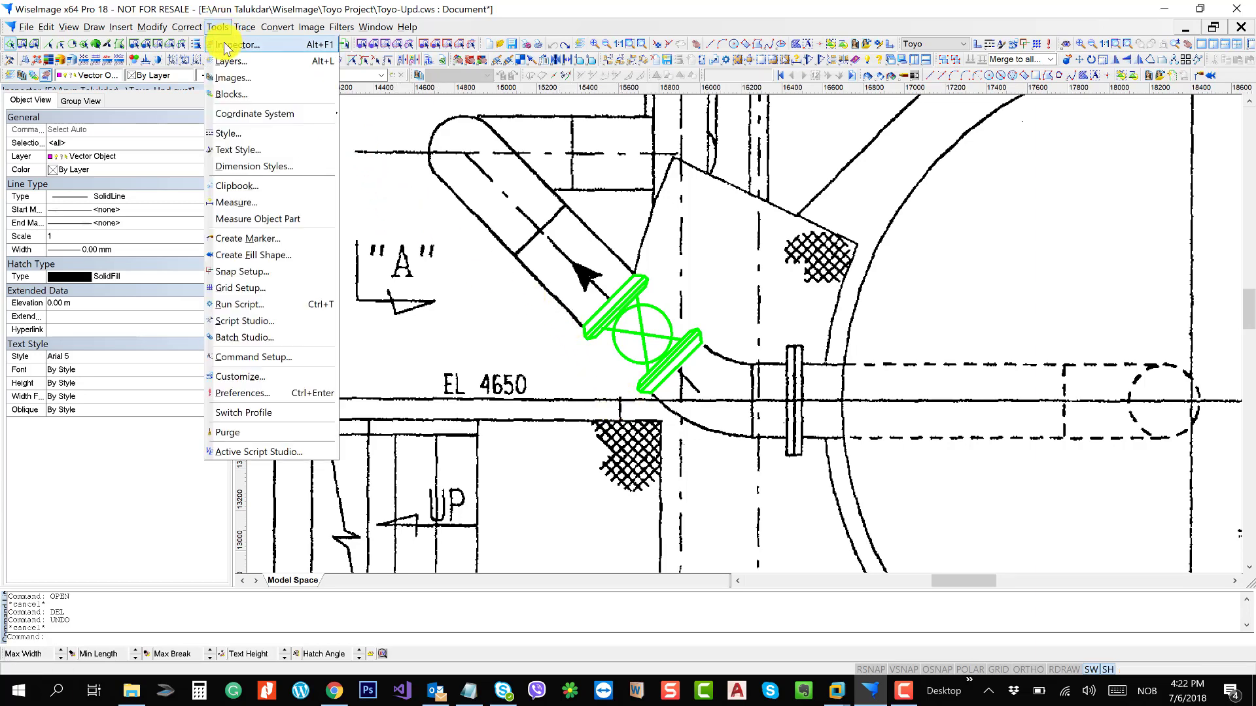
click(238, 78)
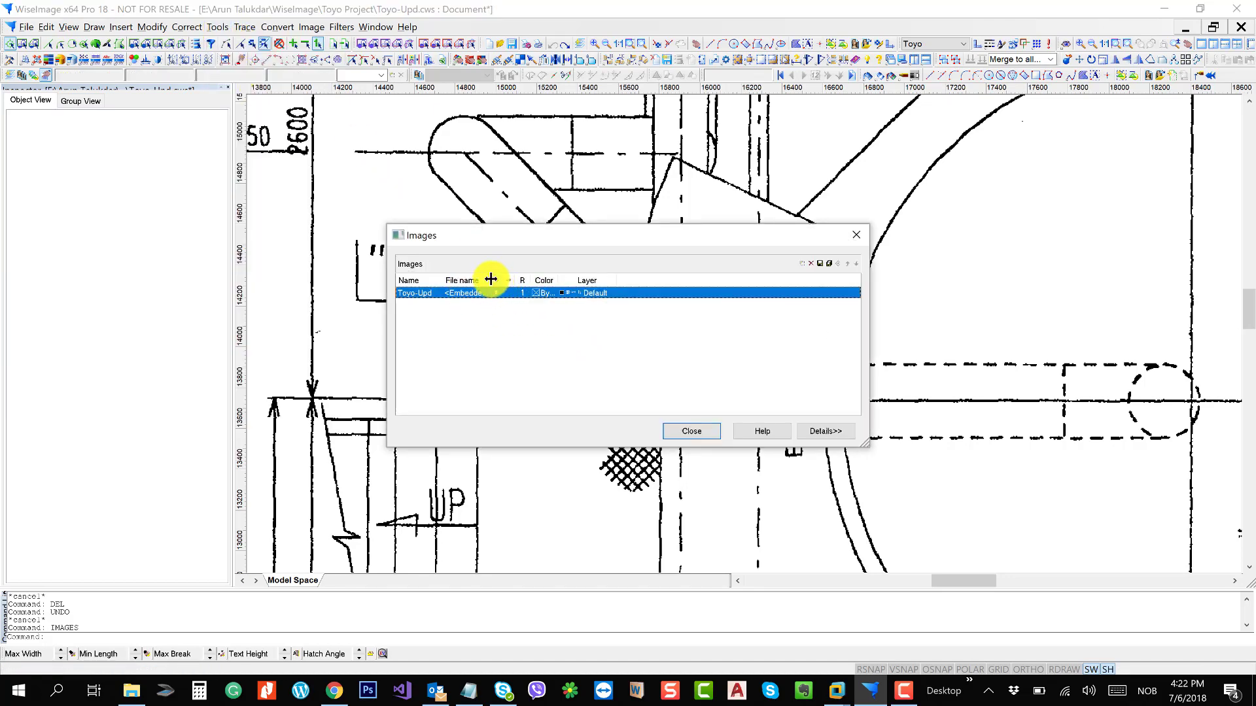
drag(490, 280, 636, 280)
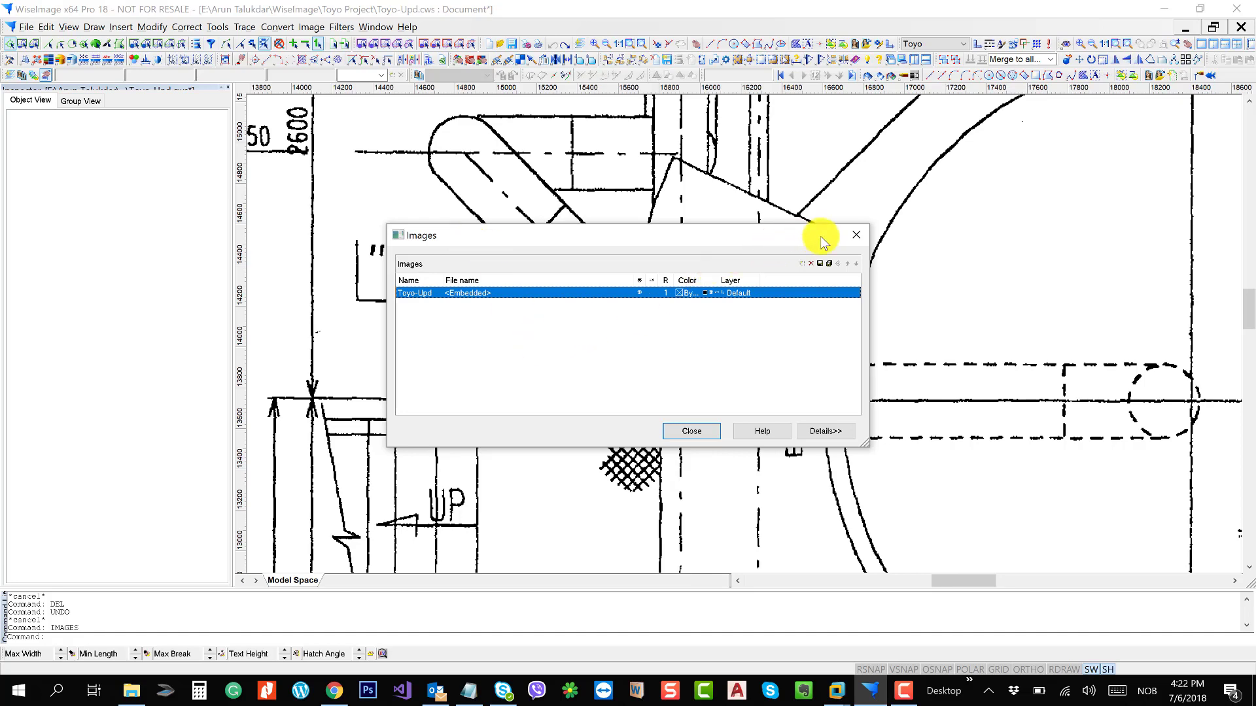
click(857, 235)
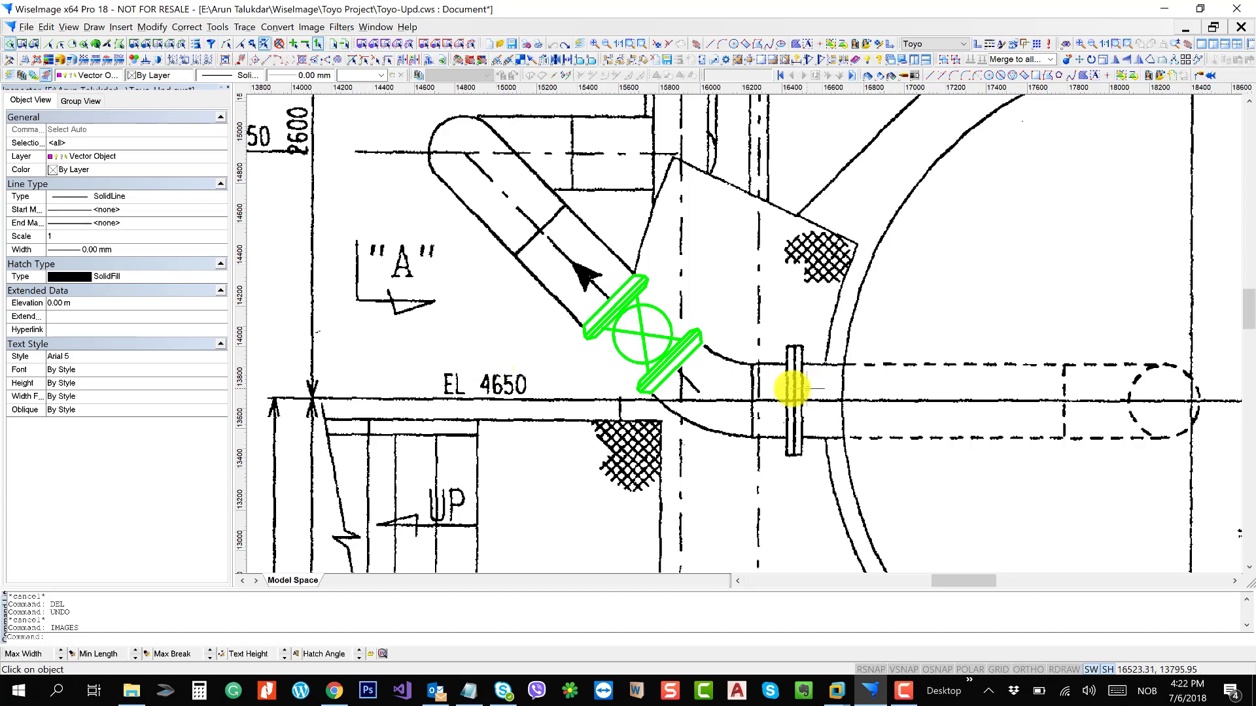
- Show the Clipbook beside the drawing and enlarge its area for storing items
scroll(611, 359, down, 3)
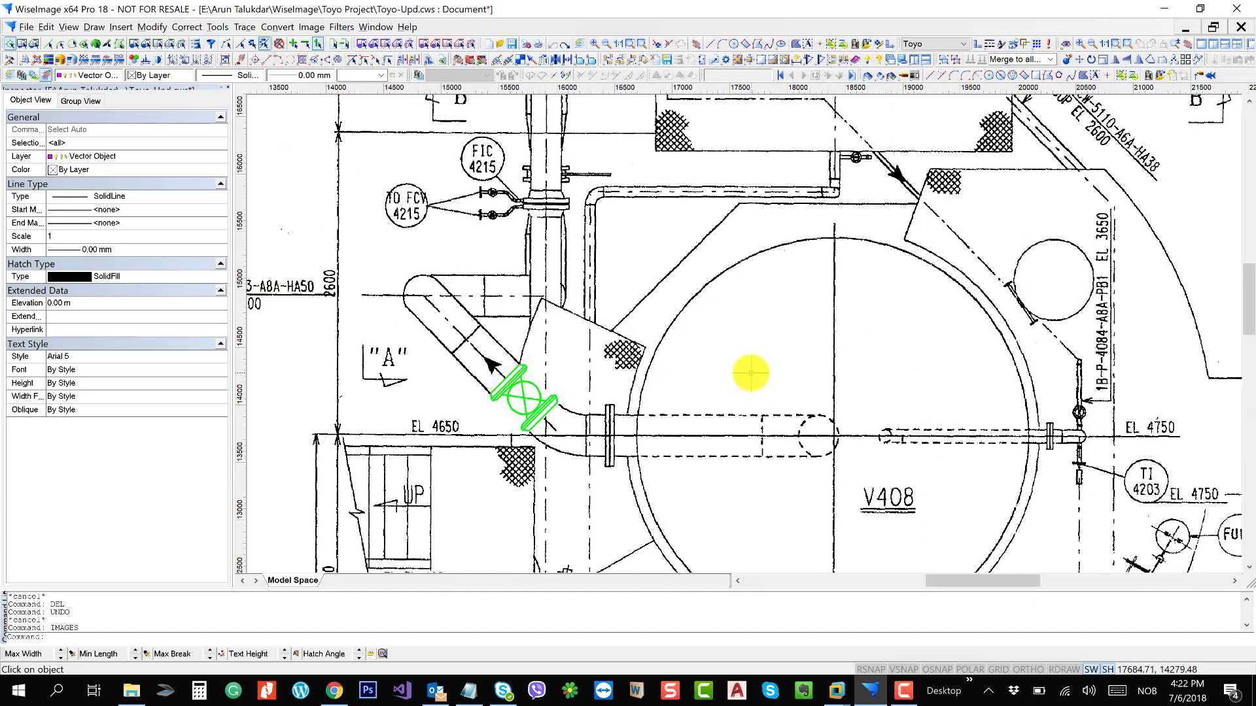
scroll(835, 331, down, 2)
drag(983, 330, 839, 338)
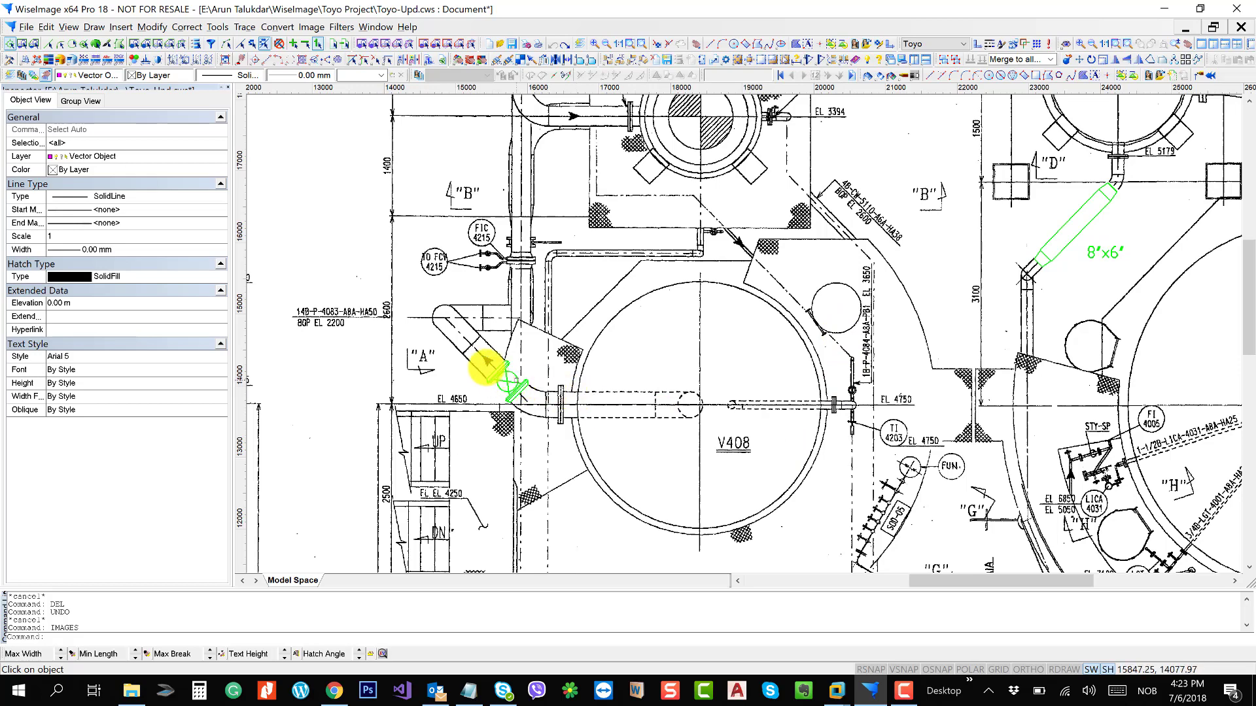
drag(463, 329, 612, 260)
scroll(662, 284, up, 4)
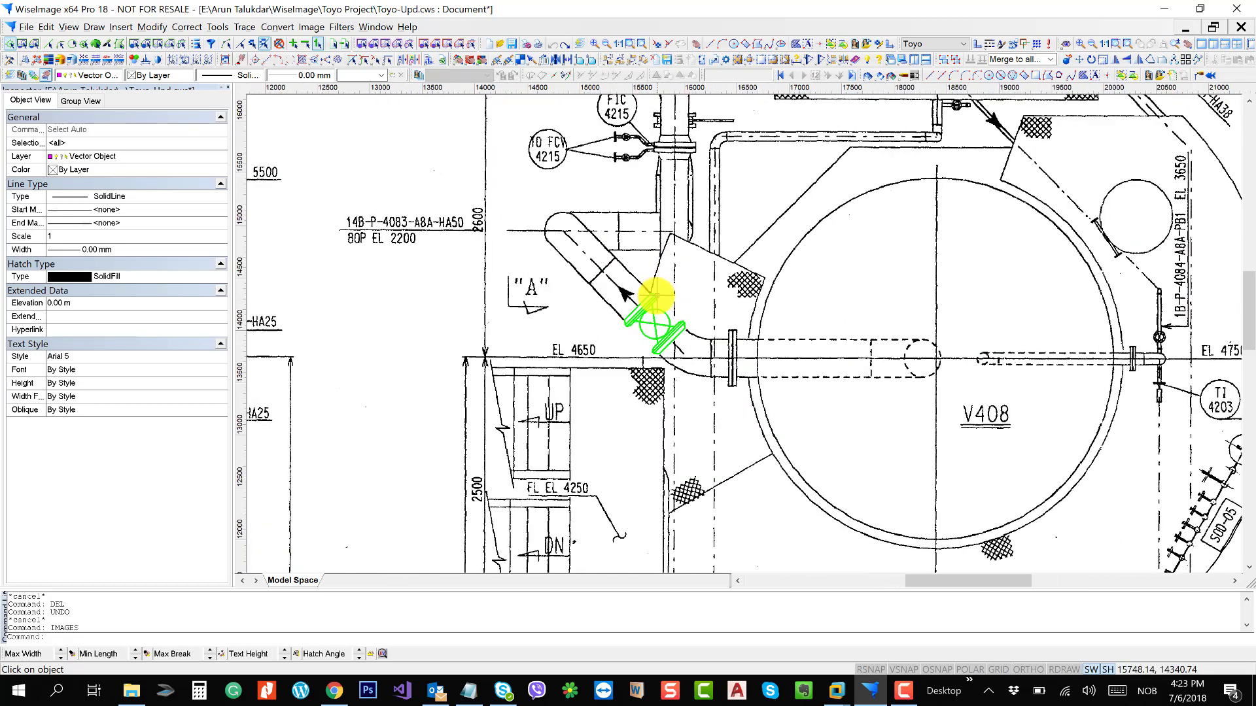
click(216, 27)
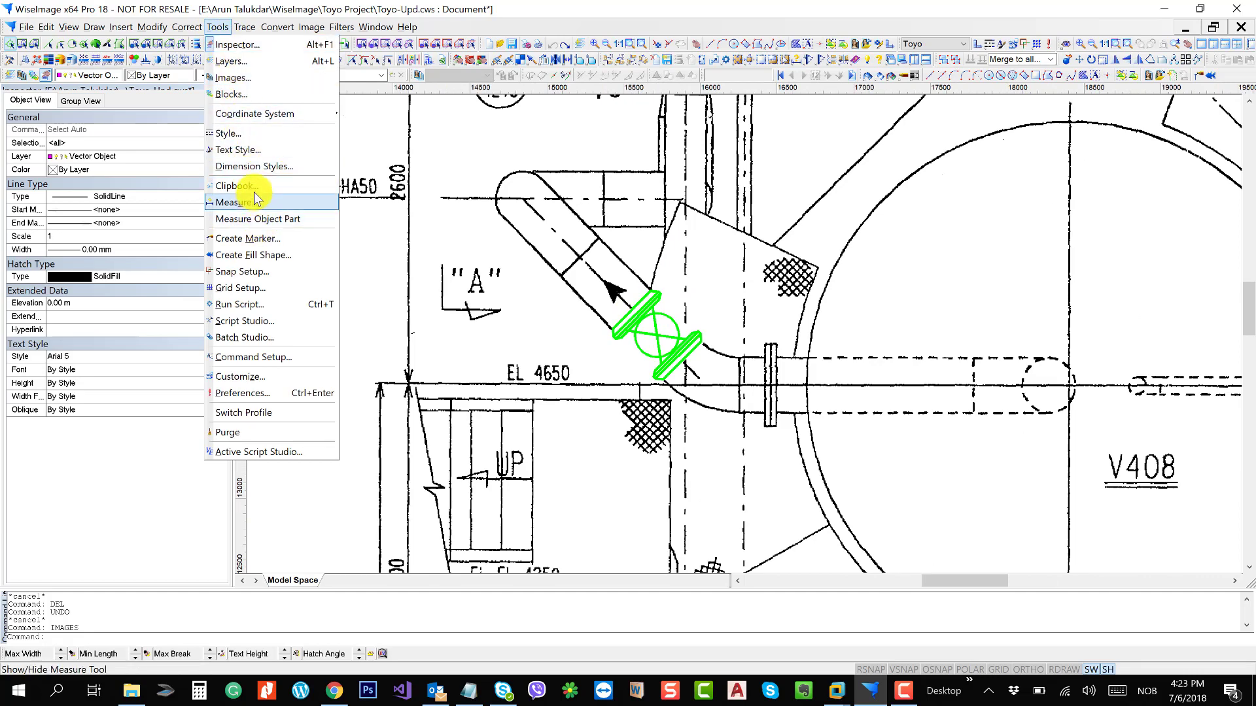
click(245, 186)
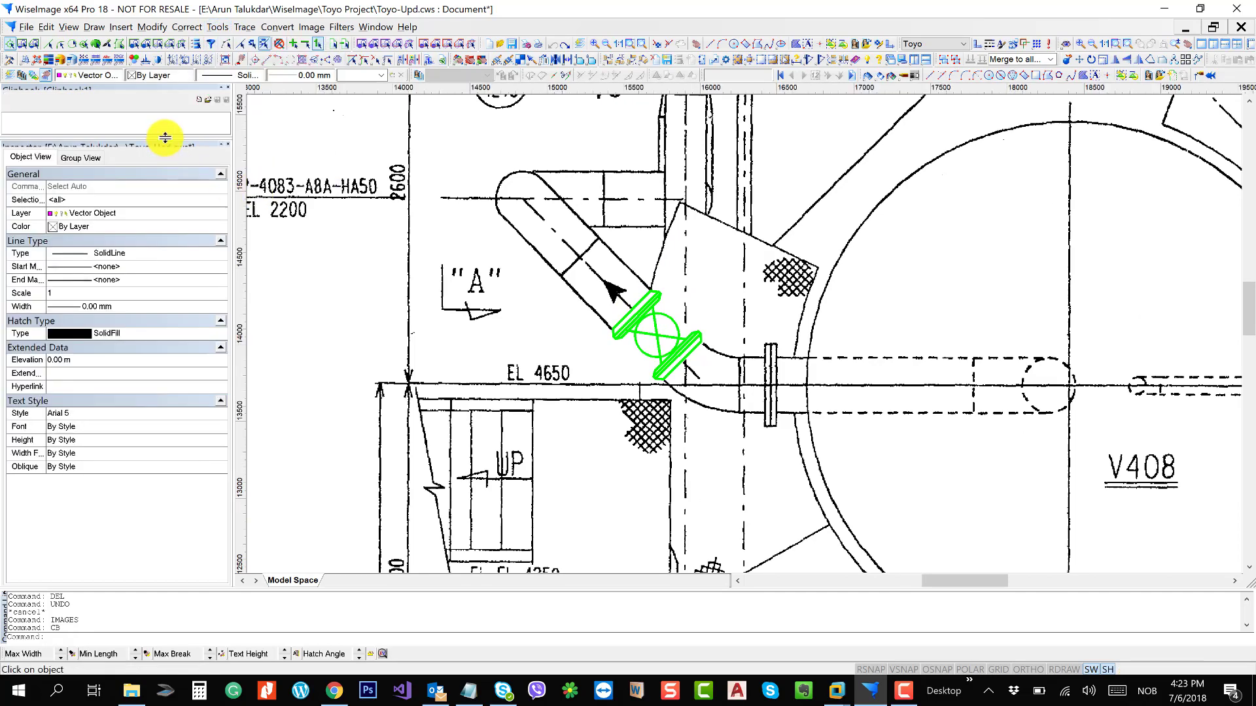
drag(165, 137, 174, 338)
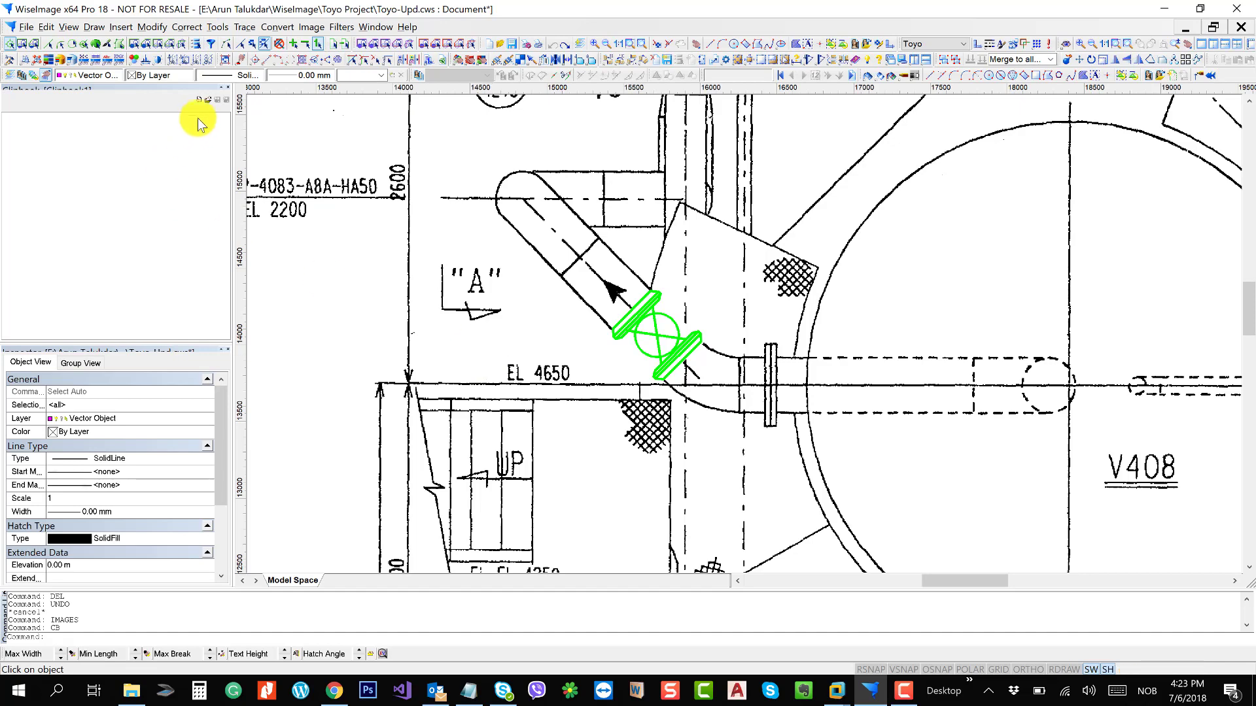
- Check which file types can be opened as clipbooks, and cancel the file selection
click(208, 99)
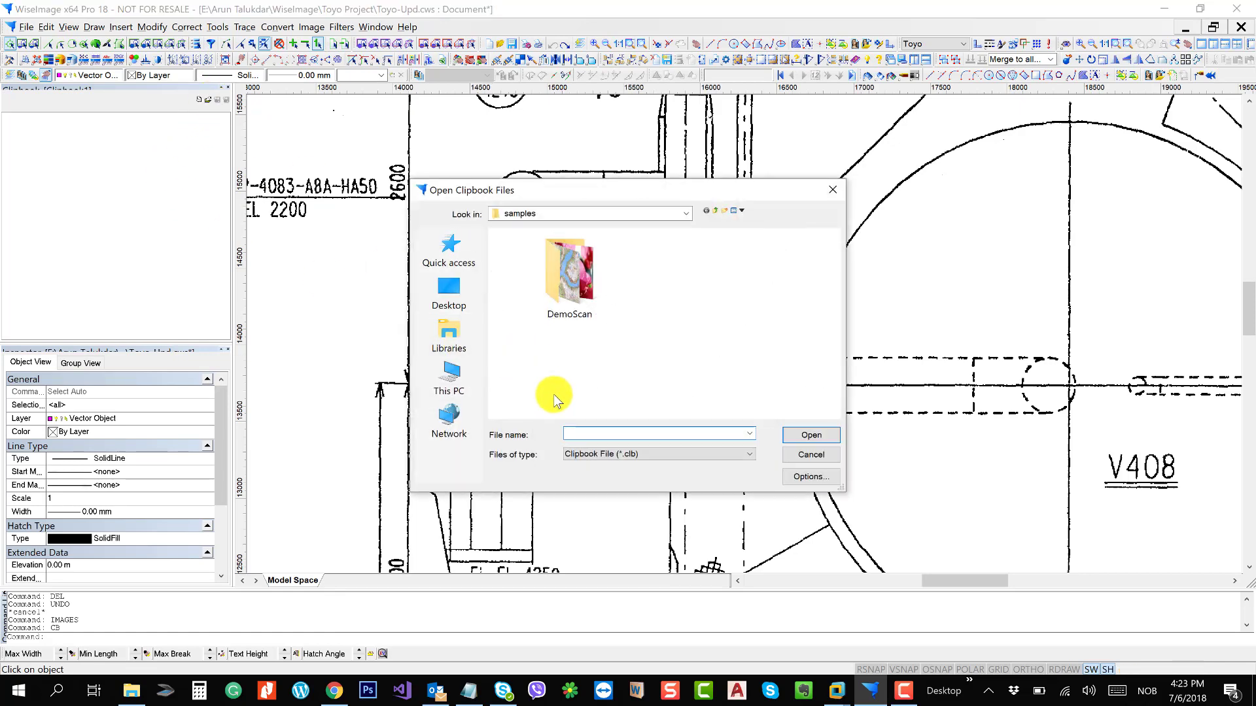
click(624, 455)
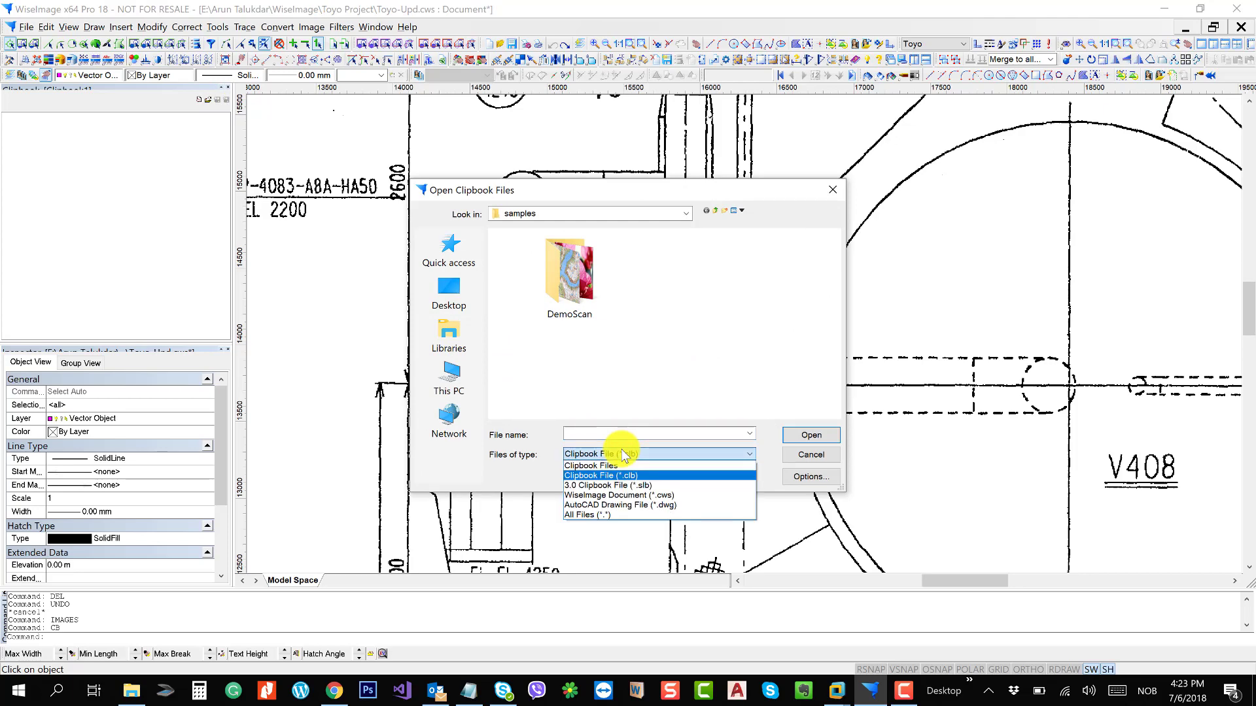
click(708, 351)
click(811, 454)
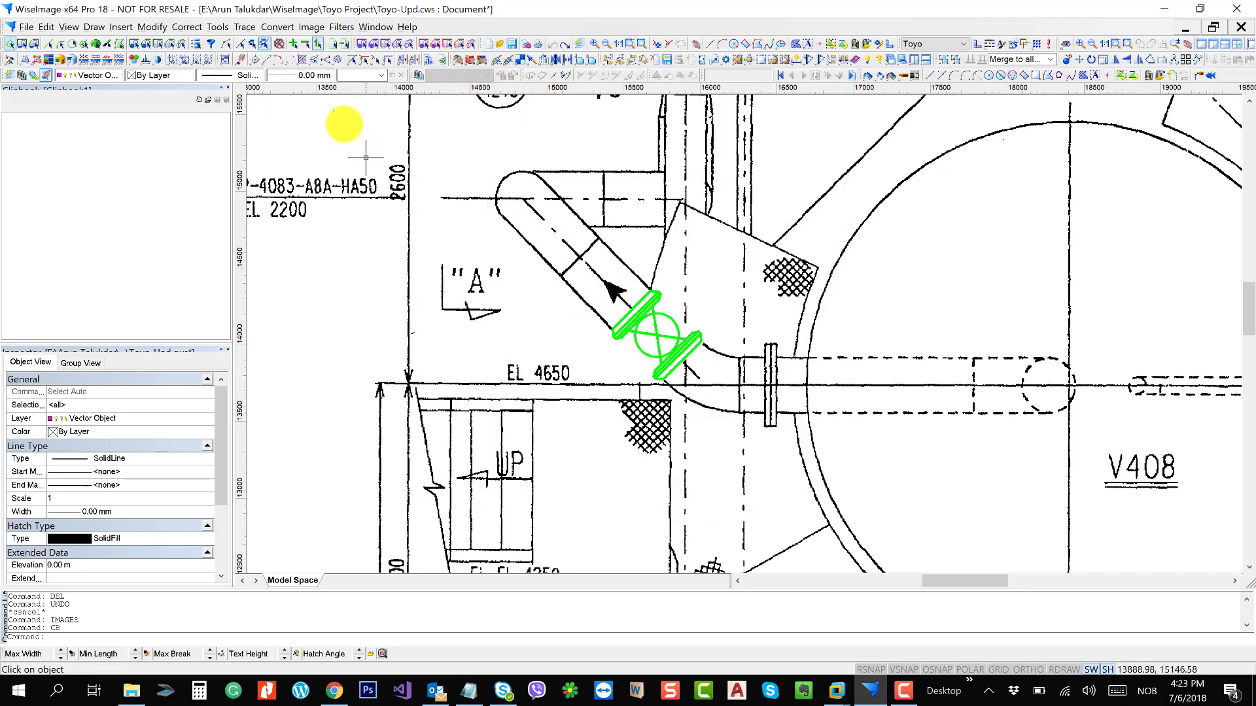
- Store the green gate valve block beside V408 in the clipbook, using vector selection
click(240, 43)
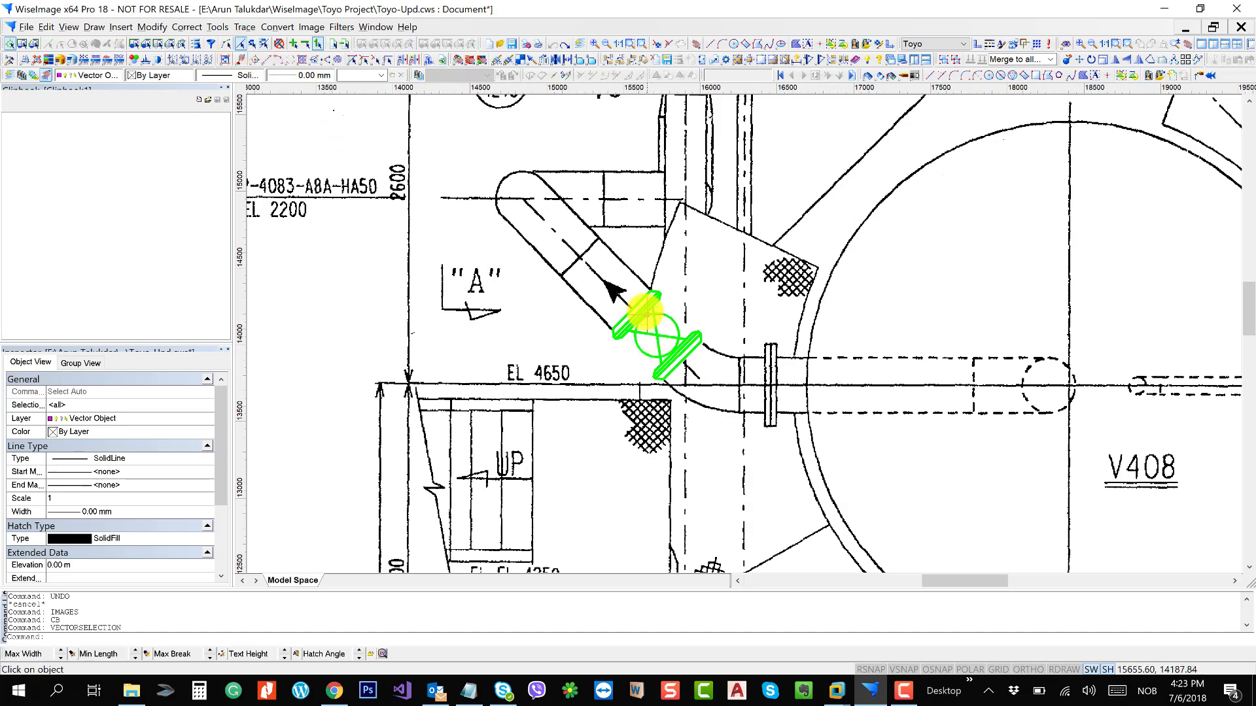
click(644, 313)
drag(637, 316, 146, 202)
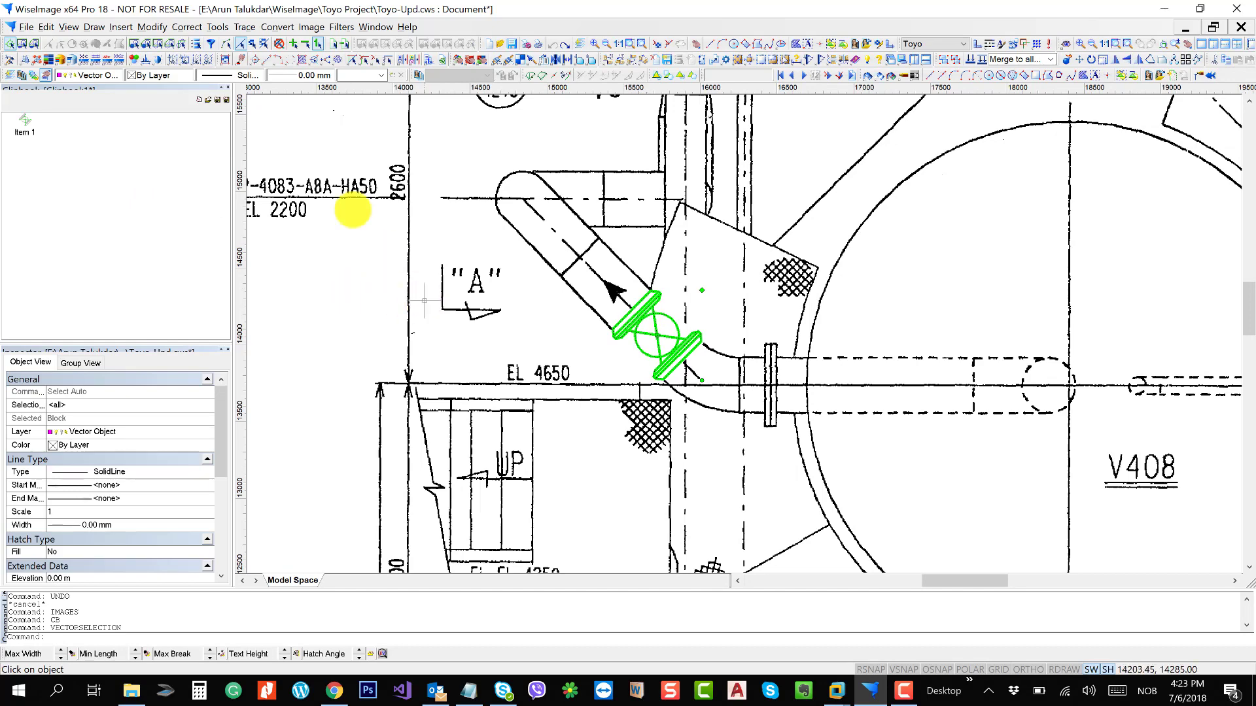
- Select the raster section mark under "A" by raster flood fill, store it in the clipbook, and clear the selection
click(192, 48)
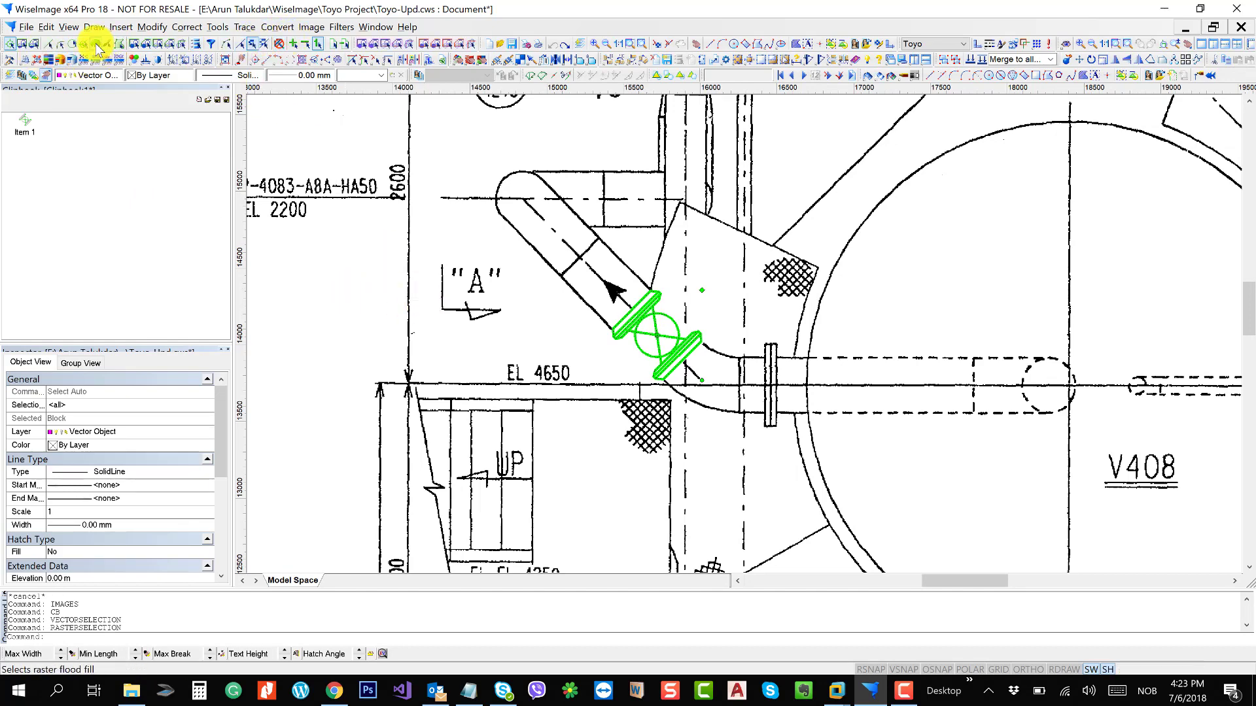
click(95, 44)
scroll(523, 305, up, 2)
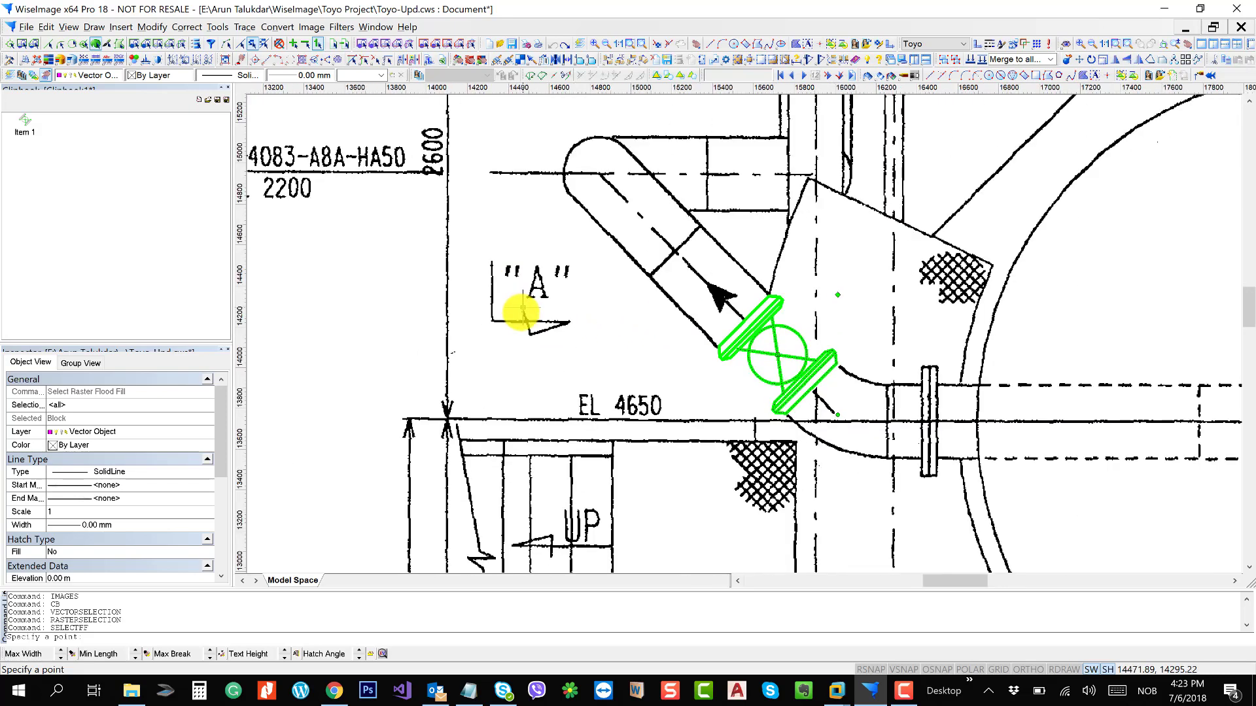
click(524, 322)
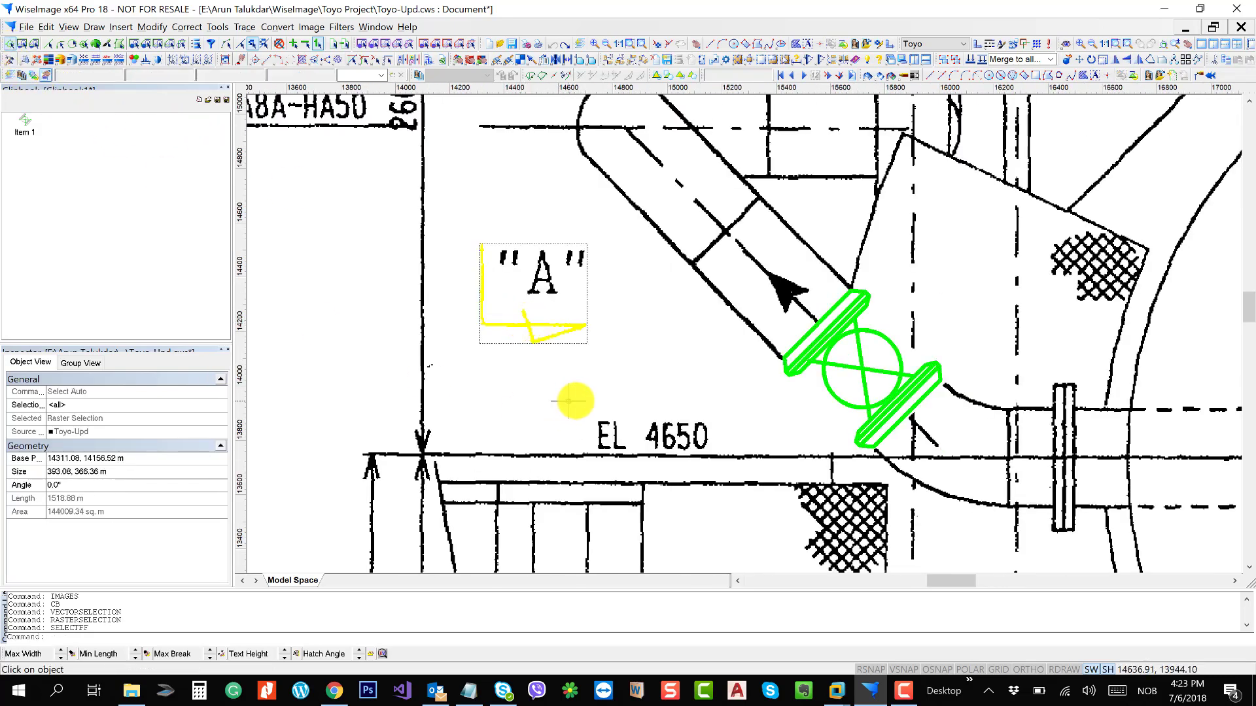
drag(535, 246, 169, 219)
drag(485, 334, 314, 188)
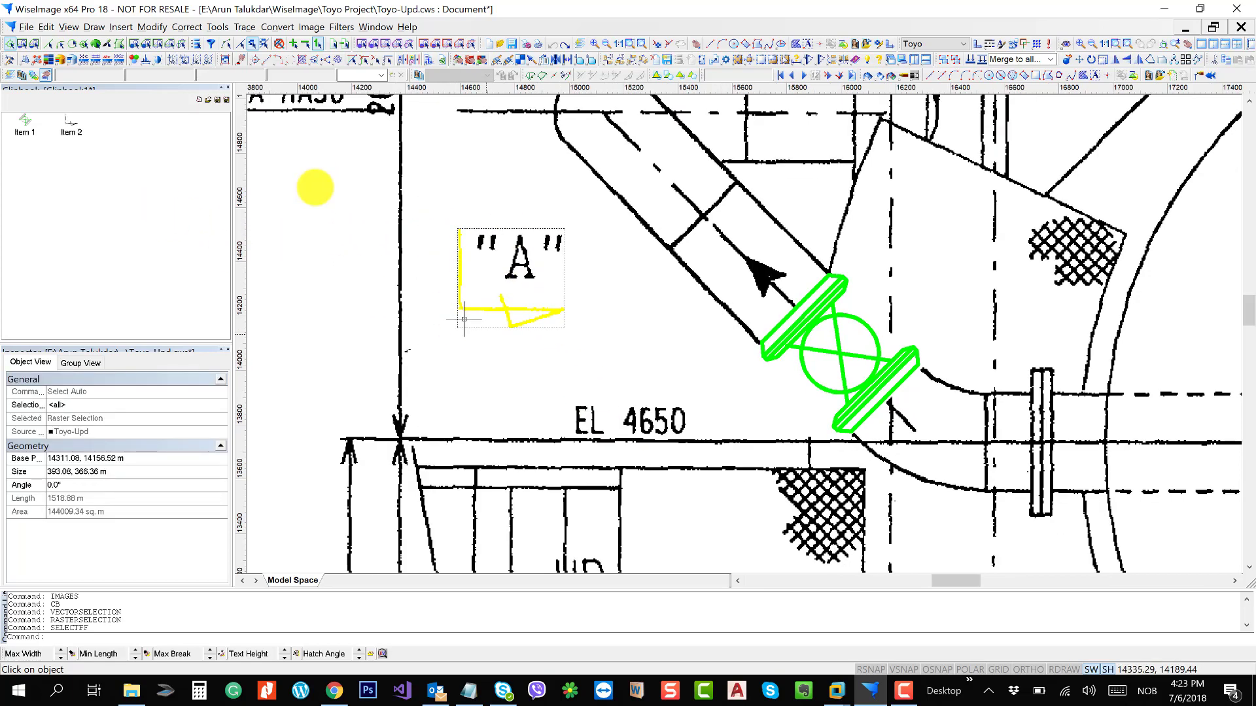
drag(648, 359, 710, 376)
key(Escape)
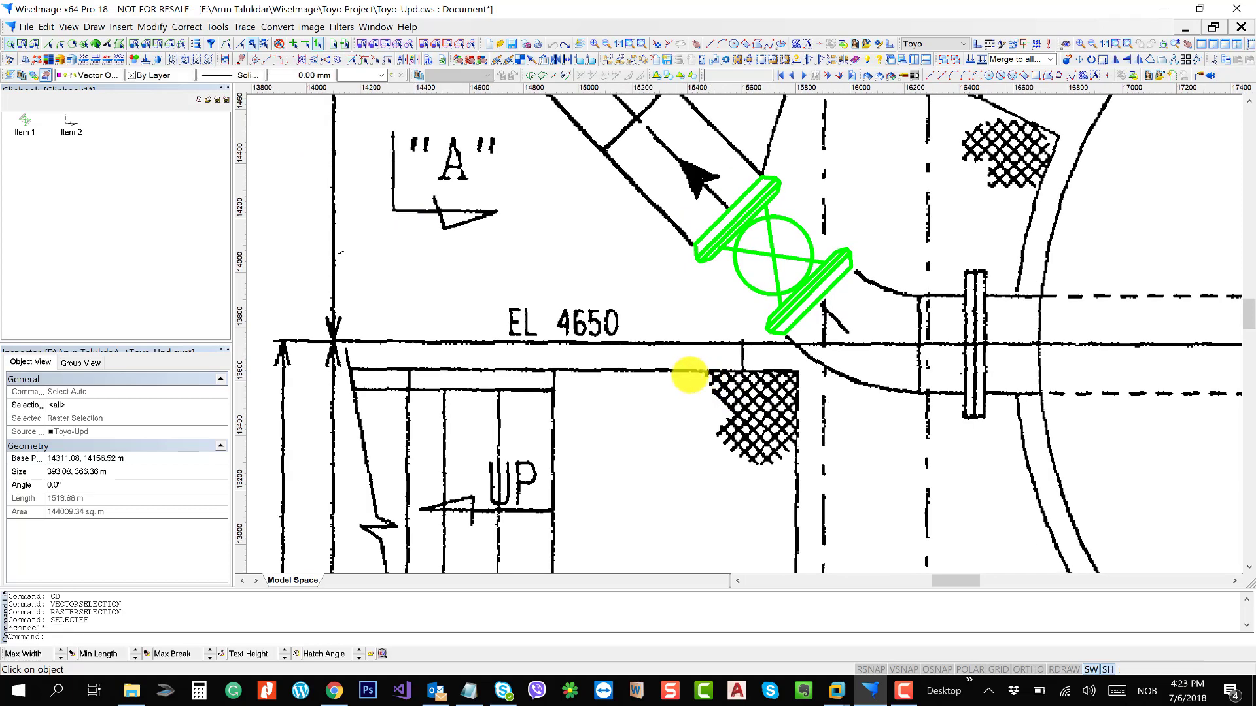
- Place three copies of the stored gate valve in the drawing around section mark "A" and the EL 4650 label
drag(24, 129, 445, 255)
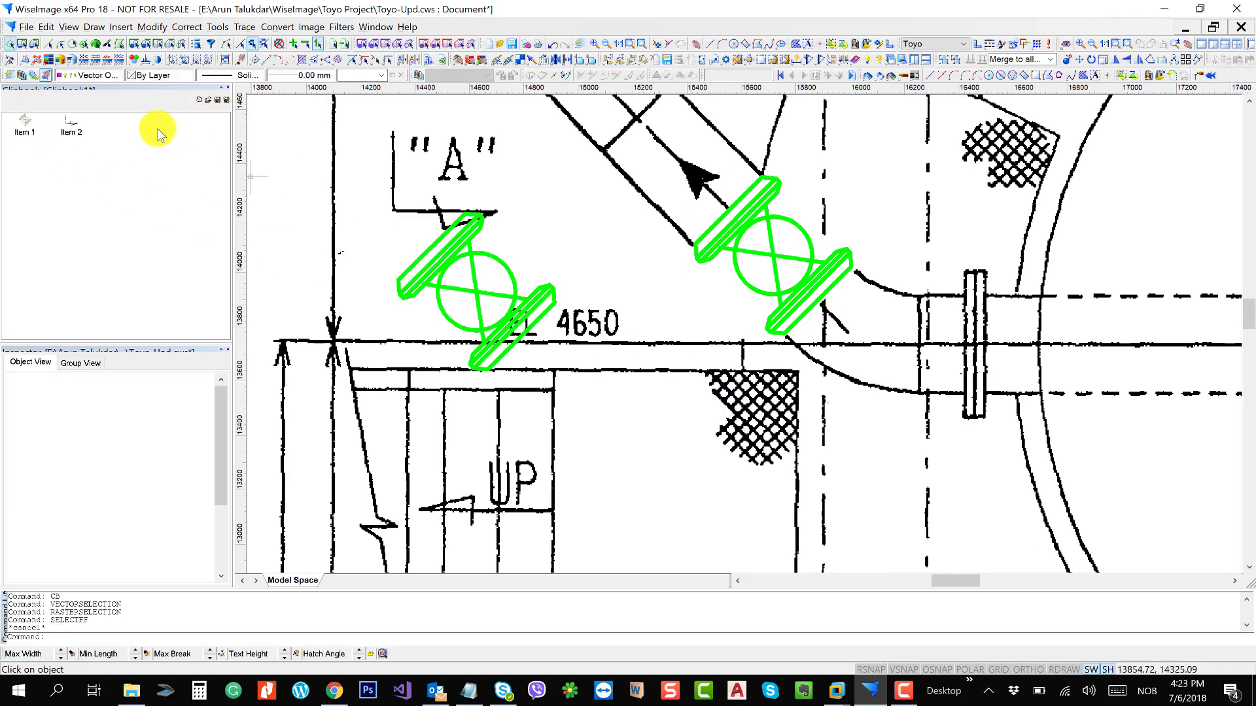
drag(39, 129, 573, 185)
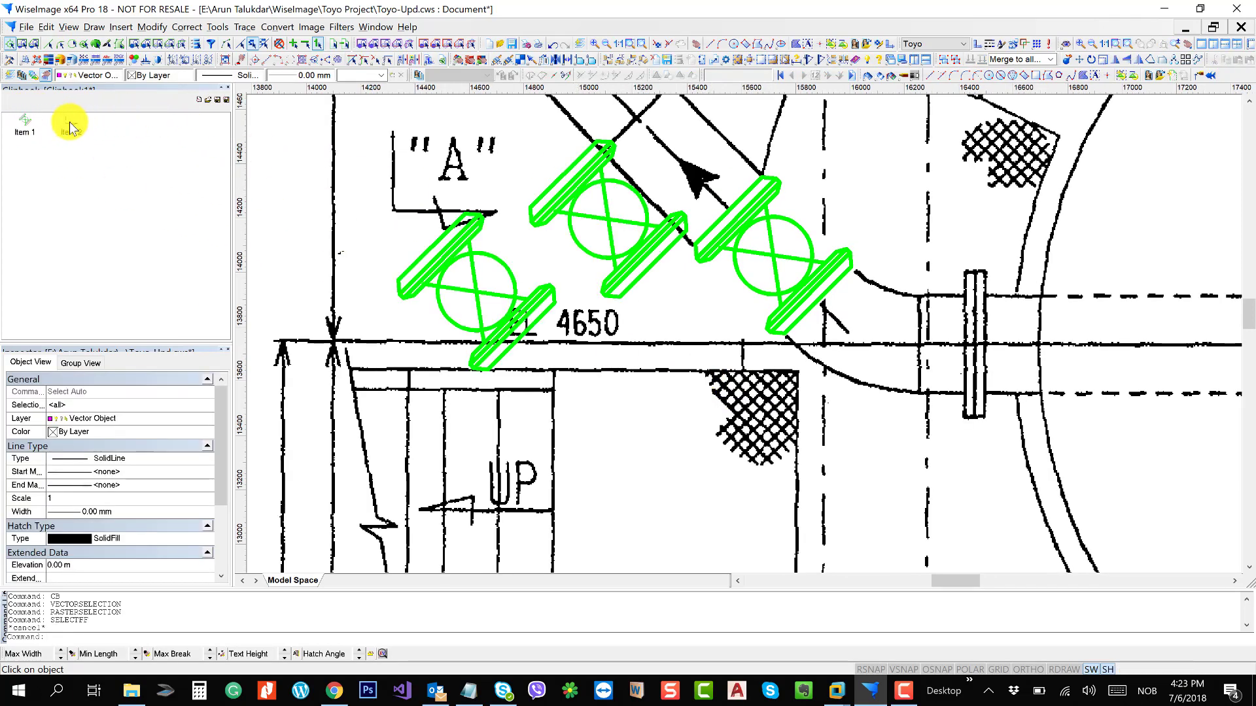
drag(28, 122, 387, 155)
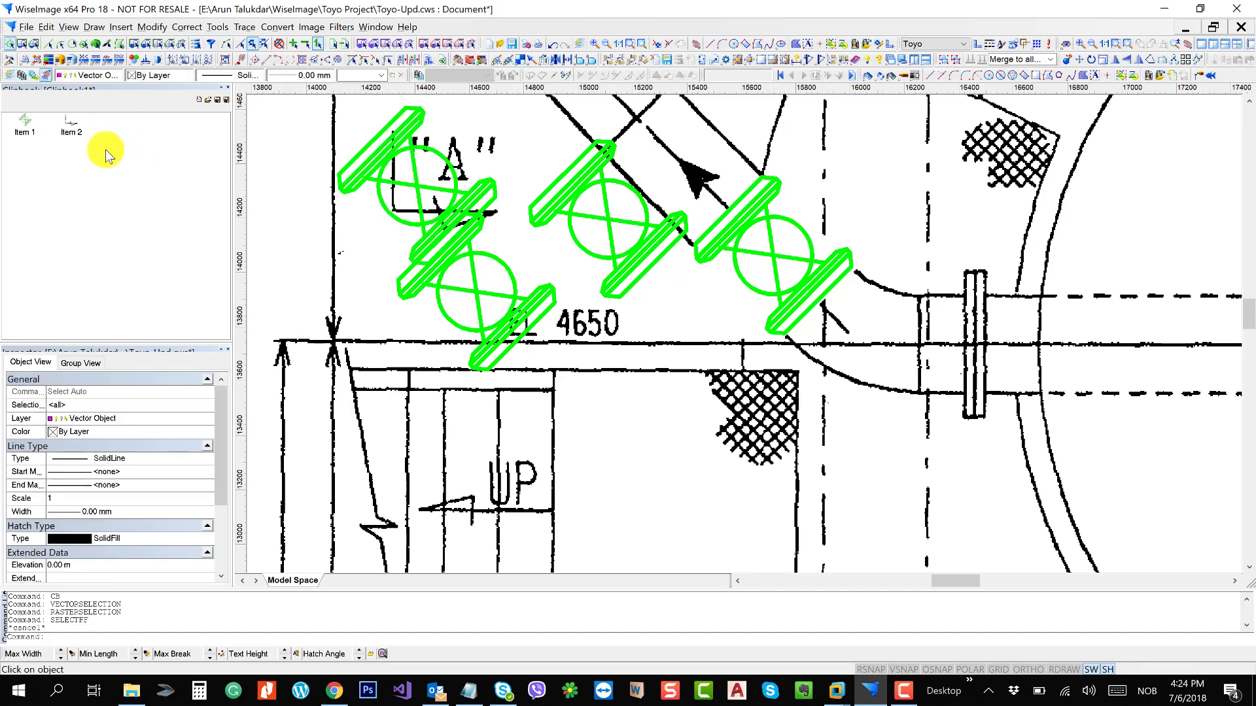
- Place two copies of the stored raster section mark below the EL 4650 line, beside the UP stairs
drag(78, 124, 681, 449)
drag(310, 243, 674, 337)
mouse_move(716, 435)
mouse_down()
mouse_move(665, 343)
mouse_move(629, 471)
mouse_up()
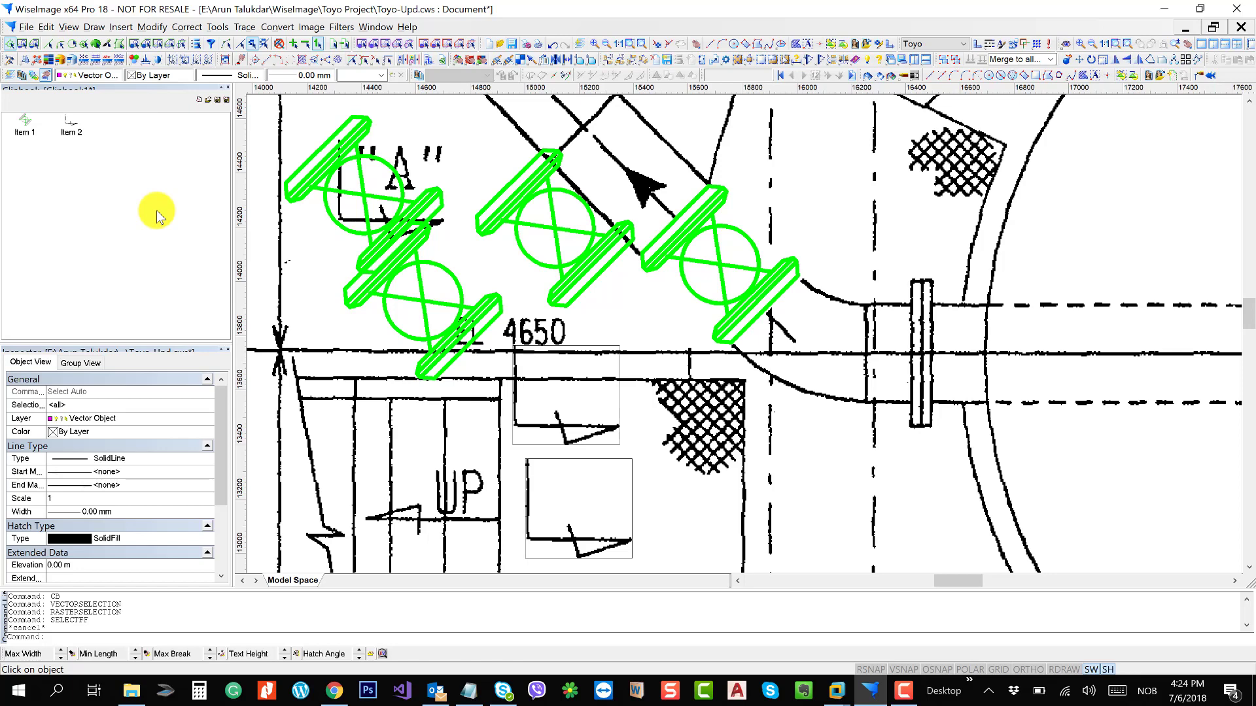
- Close the Clipbook and undo all the gate valve and section mark copies placed from it
click(226, 90)
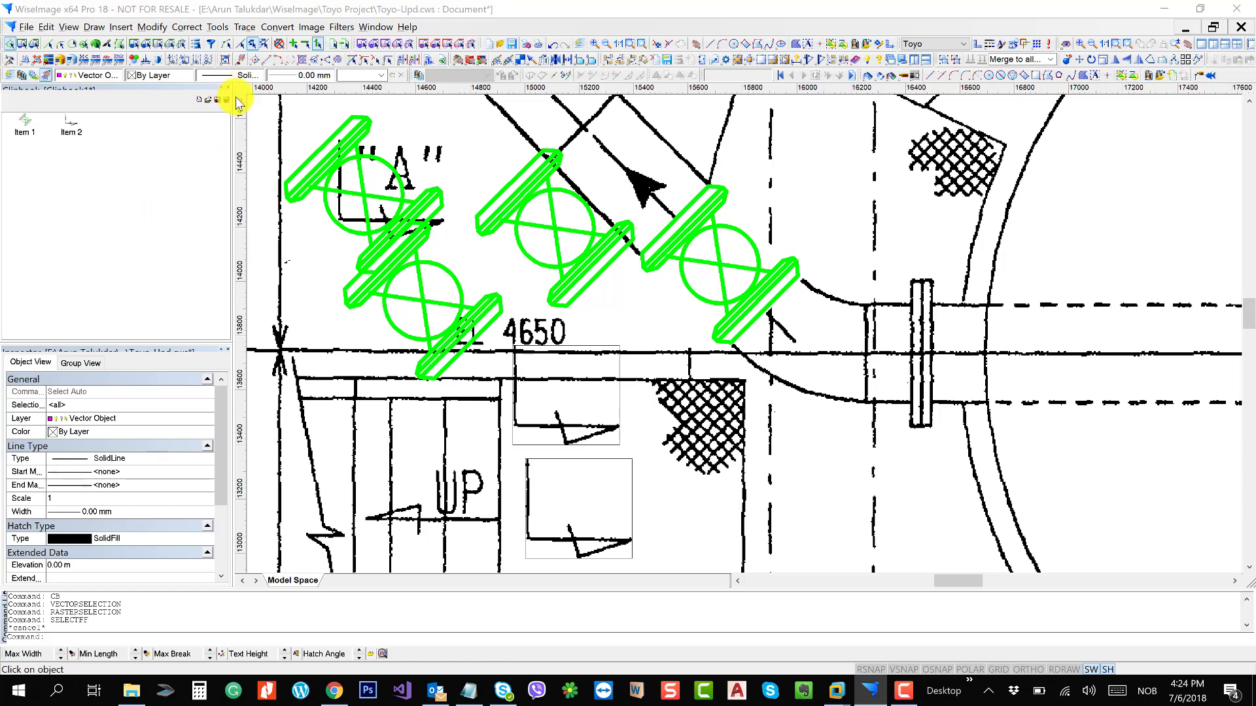
click(594, 378)
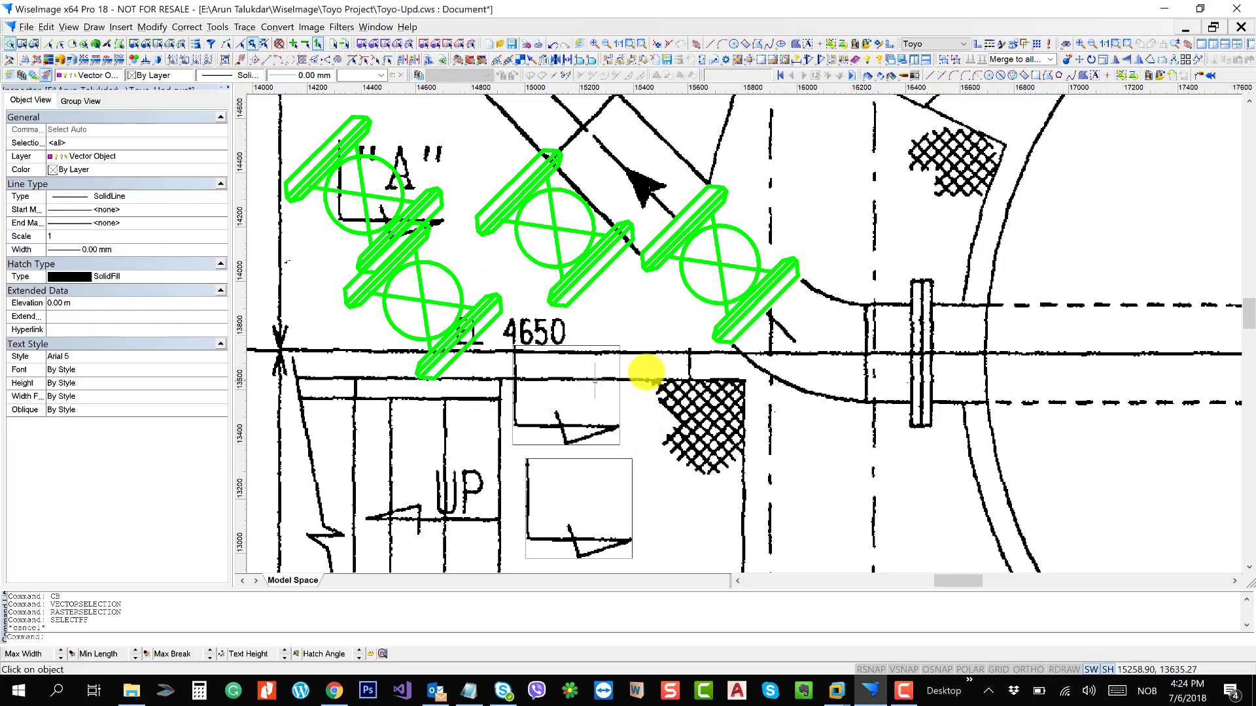
scroll(654, 373, down, 2)
key(ctrl+z)
key(ctrl+z)
key(ctrl+z)
key(ctrl+z)
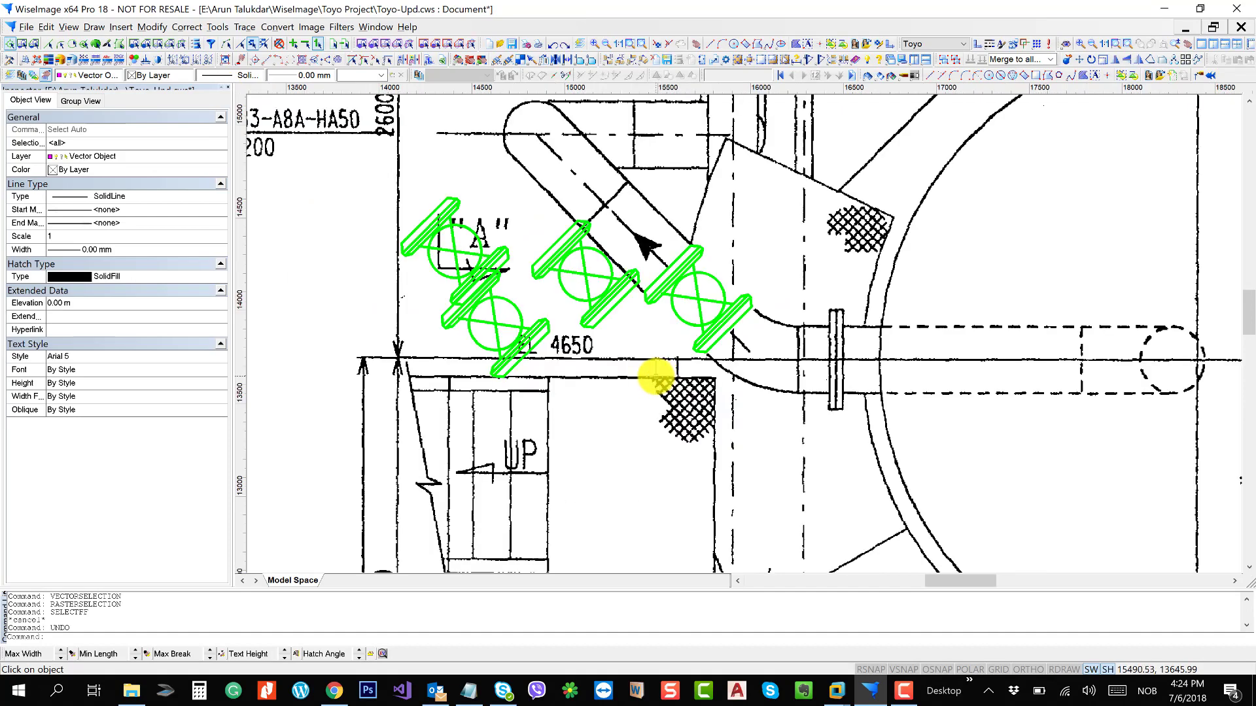
key(ctrl+z)
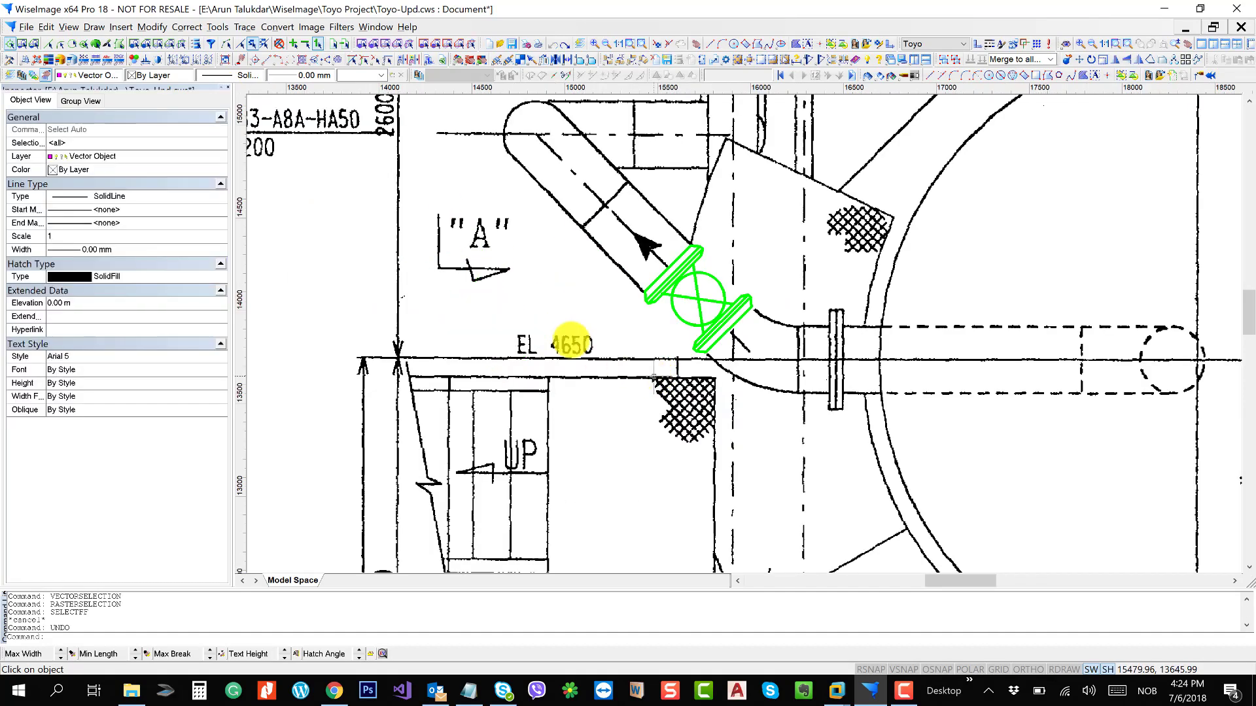
scroll(533, 327, down, 3)
scroll(633, 298, up, 3)
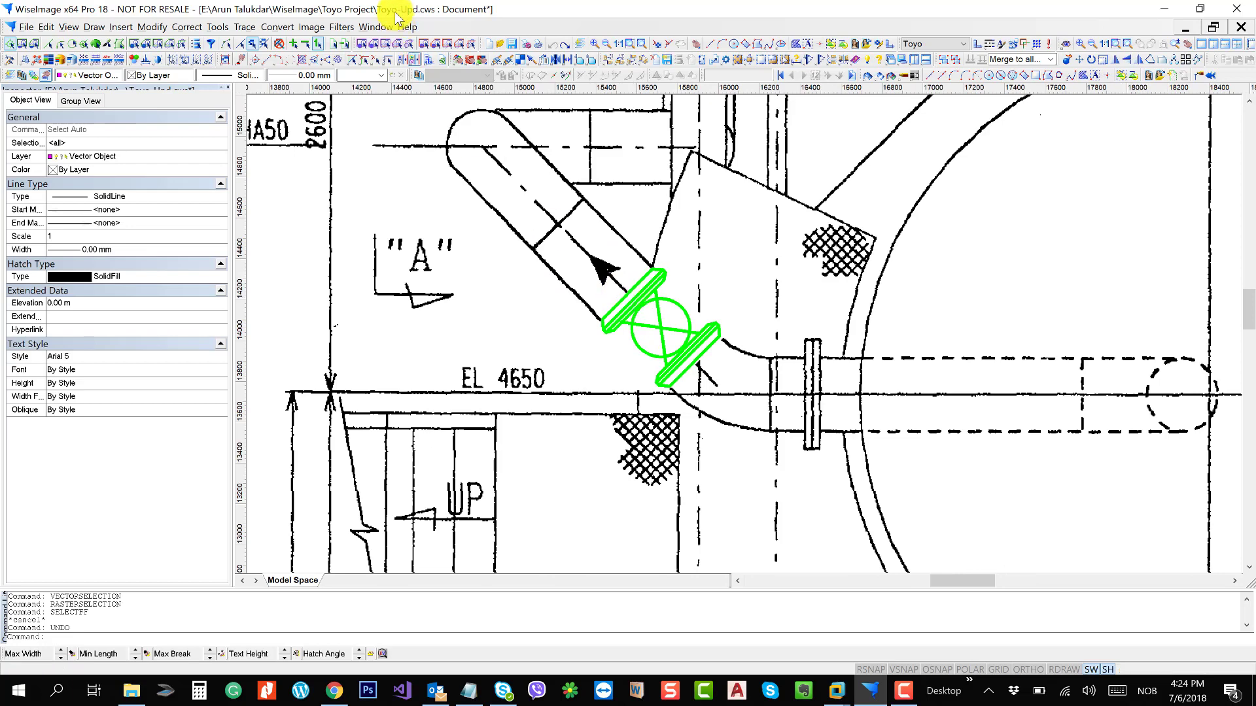
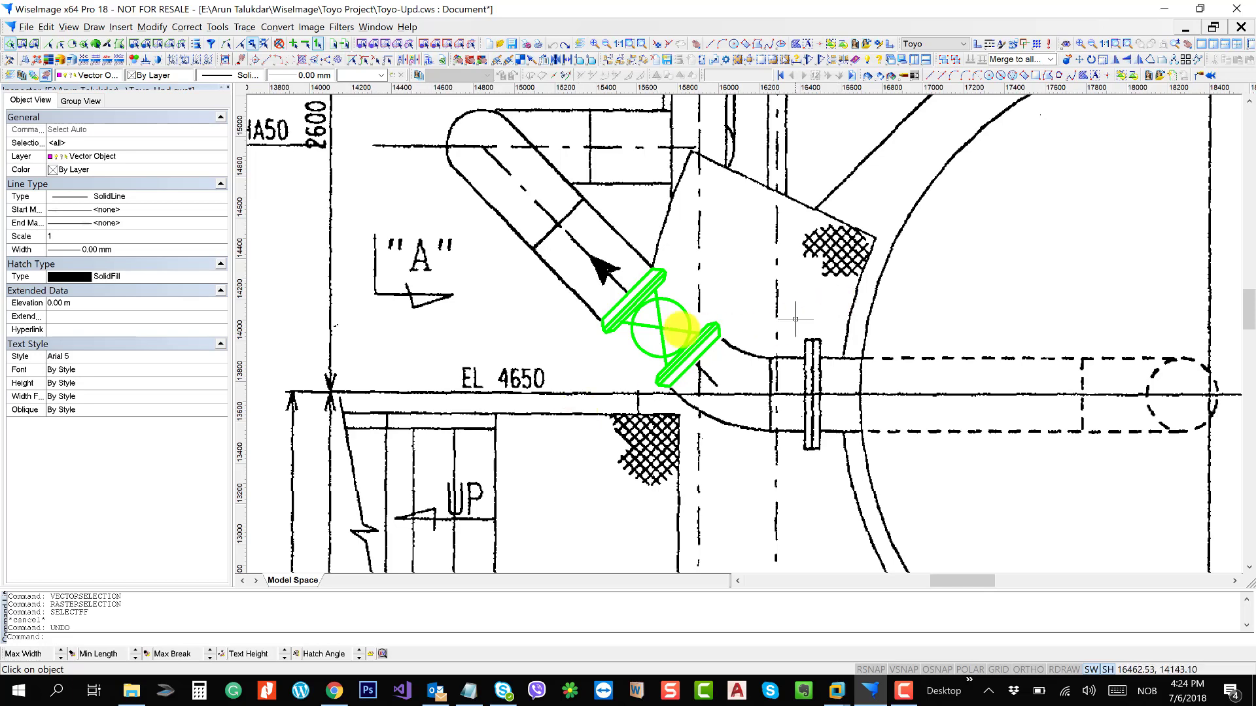
- Switch from raster to vector selection mode and clear the raster selection at the gate valve
drag(630, 290, 644, 357)
scroll(549, 262, down, 2)
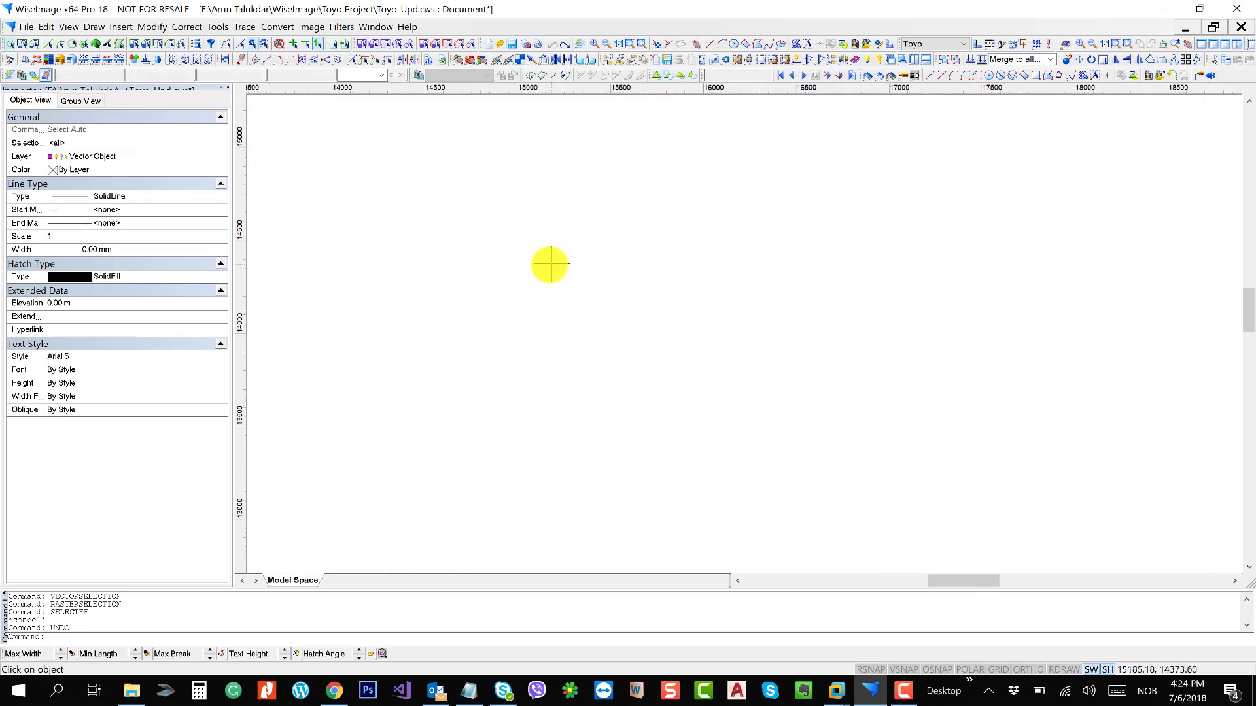
click(268, 46)
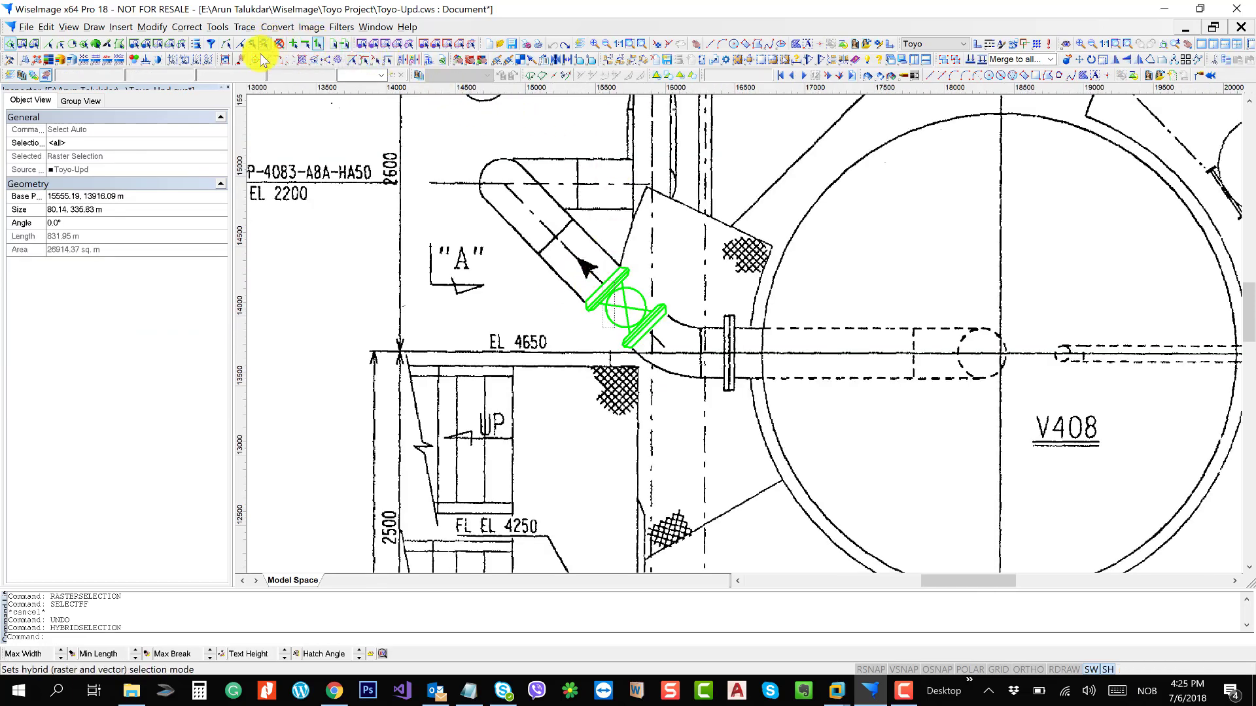
click(253, 44)
scroll(476, 386, down, 2)
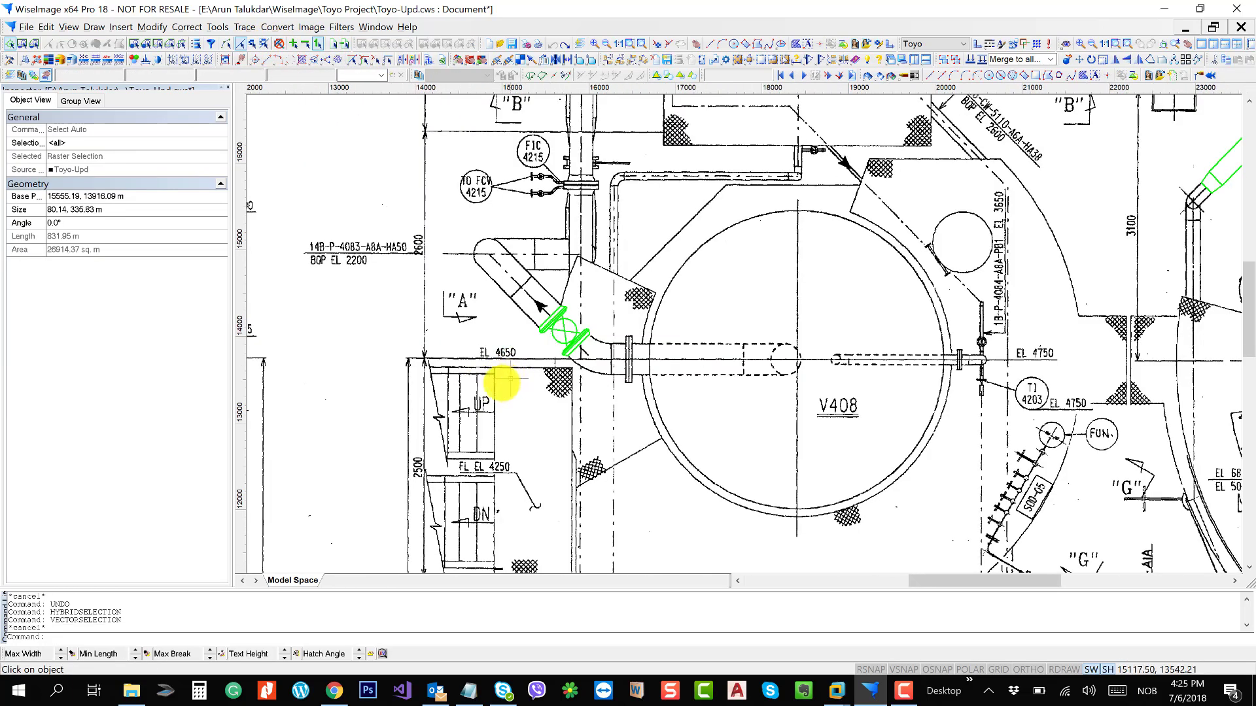
scroll(490, 381, down, 2)
key(Escape)
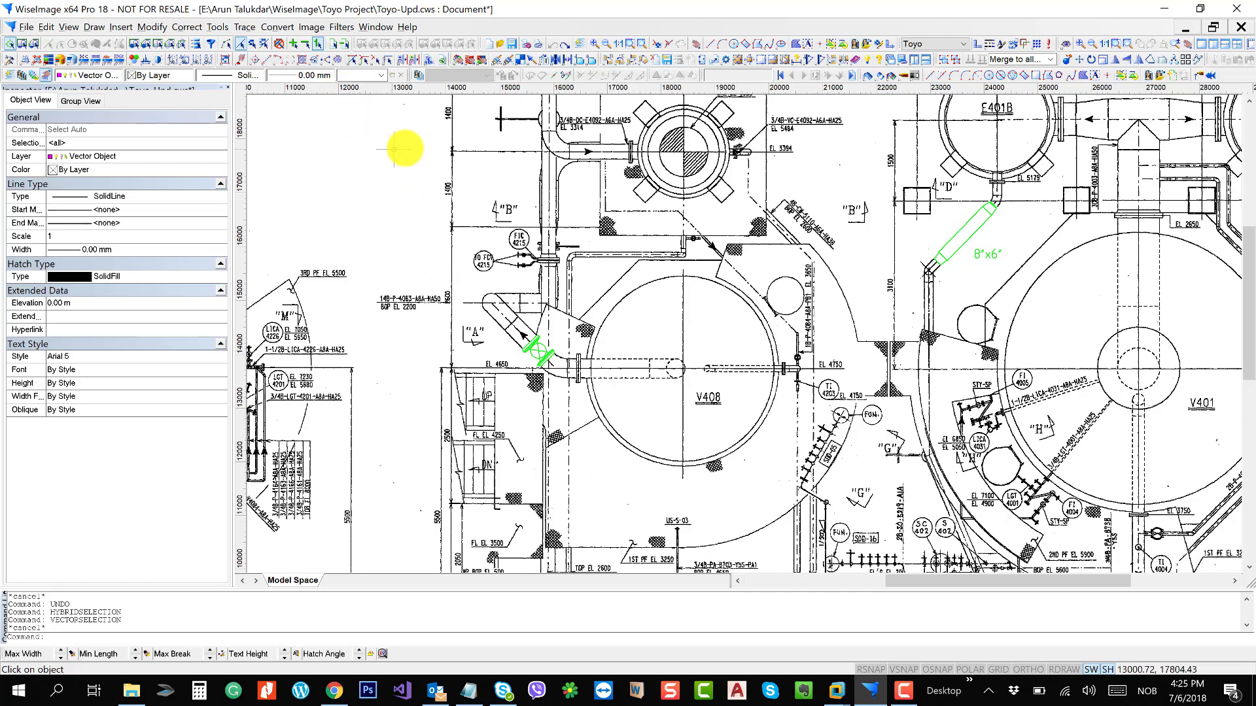
- Select the green gate valve and 8"x6" enlargement blocks together and convert them to raster with the merge command
mouse_move(390, 134)
mouse_down()
mouse_move(916, 456)
mouse_move(1144, 496)
mouse_move(1134, 496)
mouse_up()
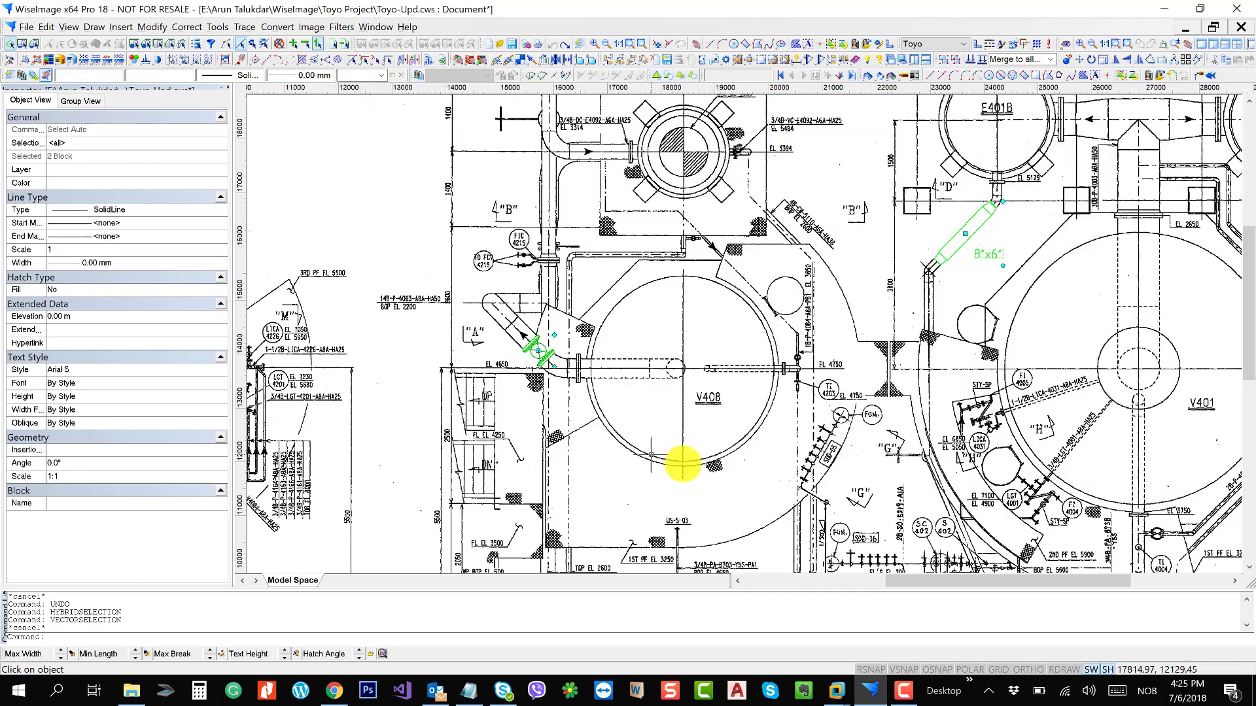
scroll(499, 364, up, 4)
scroll(600, 384, up, 1)
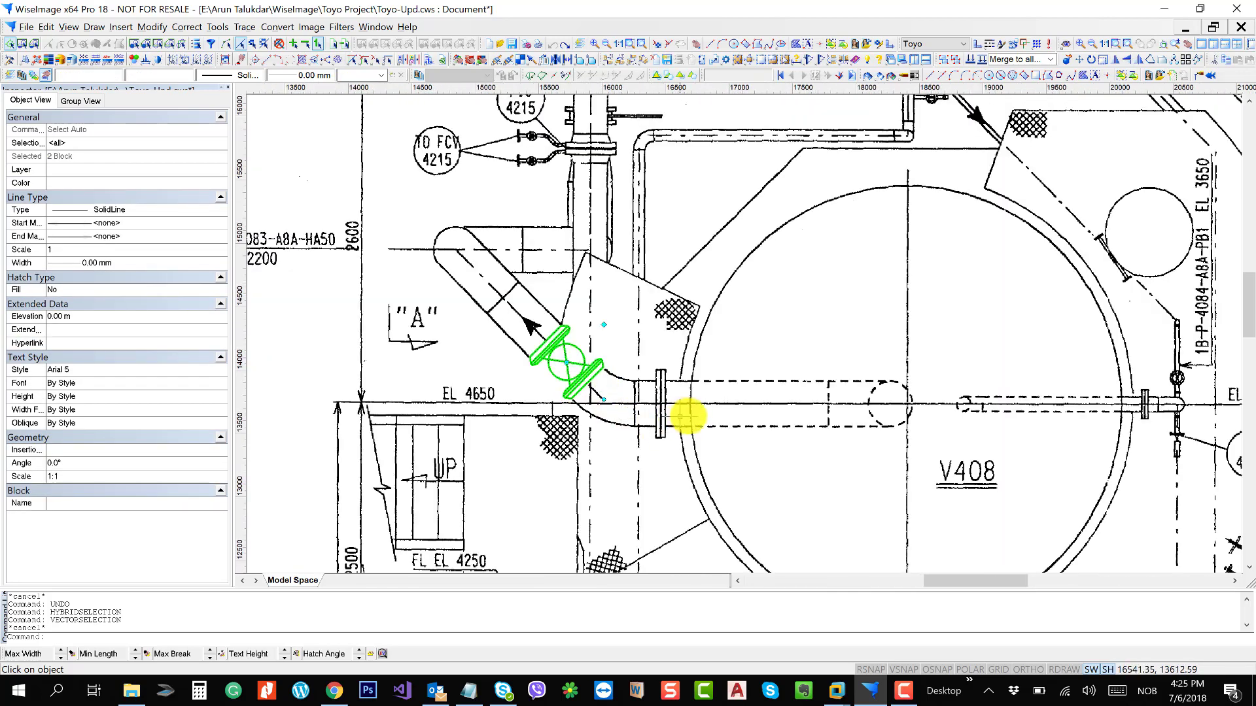
text(merger)
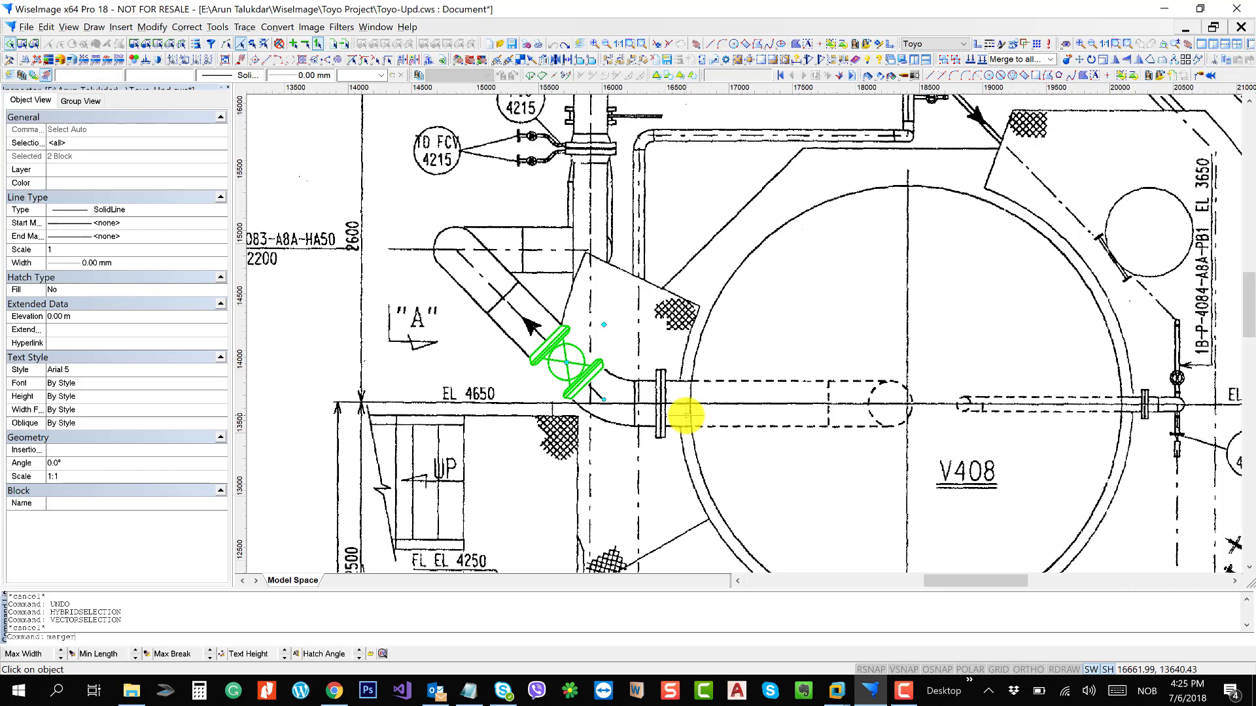
key(Return)
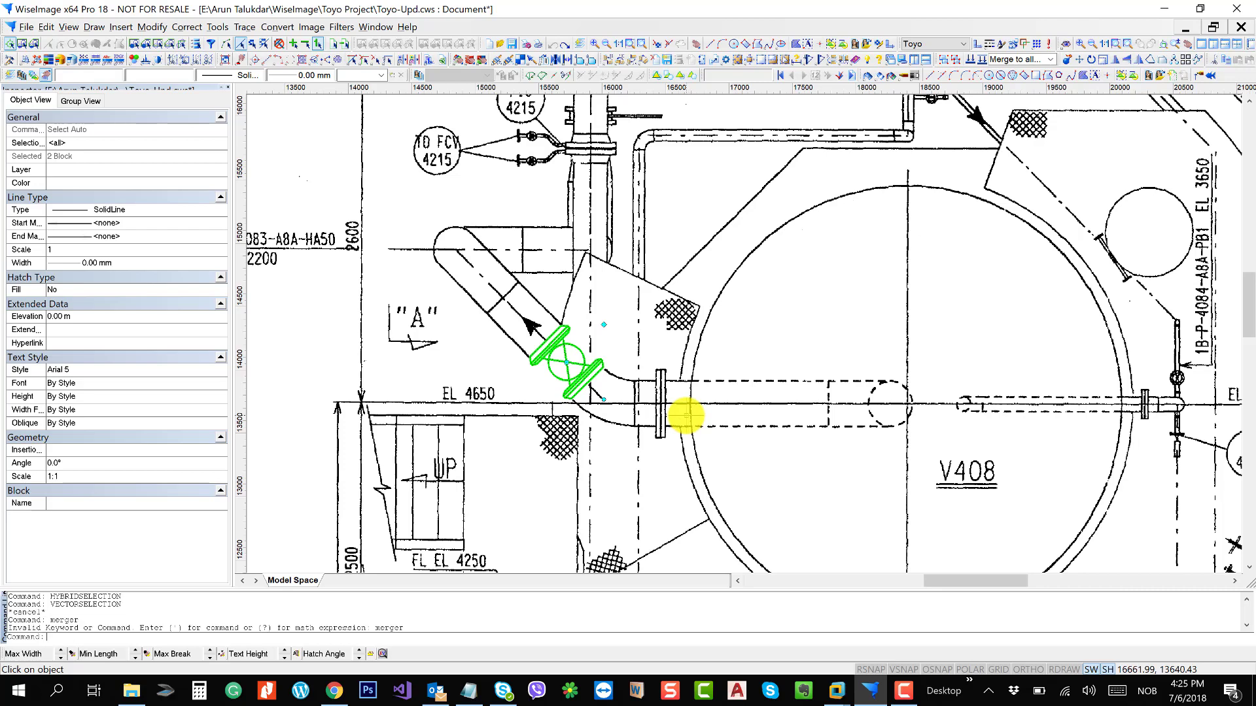
text(merge)
key(Return)
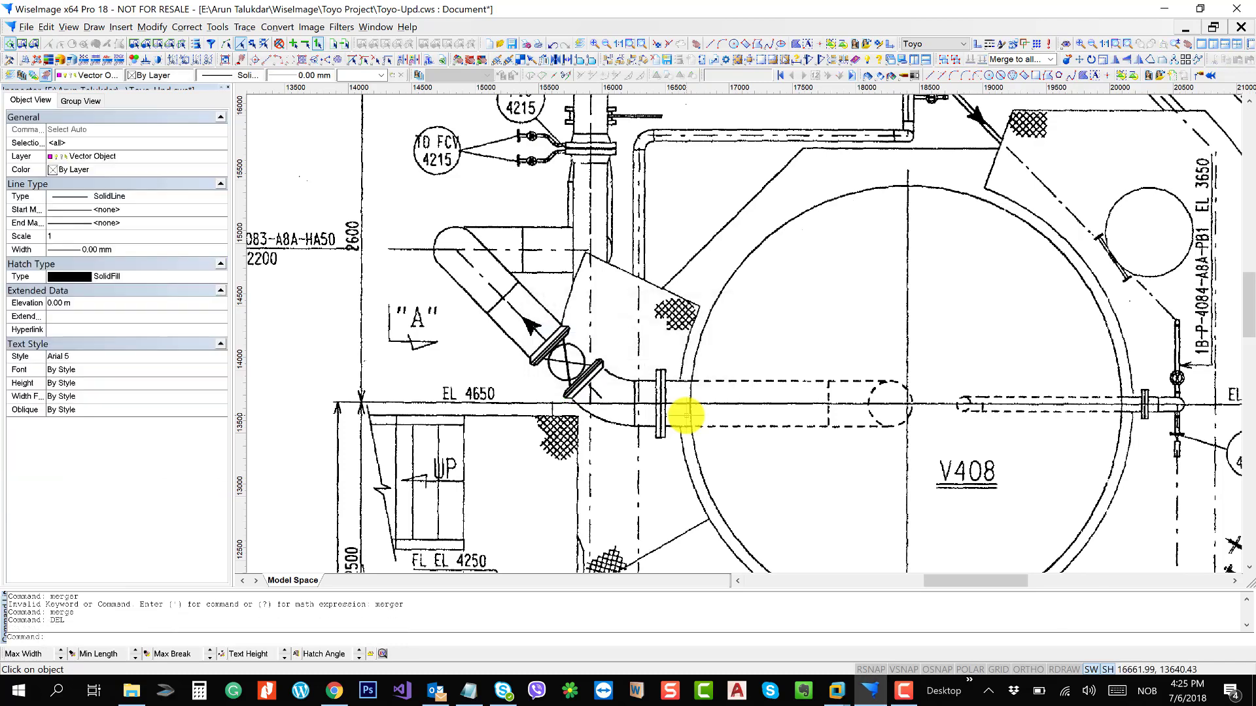
- Select the upper edge line of the merged 8"x6" pipe enlargement in raster selection mode, then clear the selection
drag(849, 347, 561, 359)
scroll(569, 339, down, 2)
drag(874, 283, 542, 363)
scroll(846, 225, up, 1)
scroll(846, 225, up, 3)
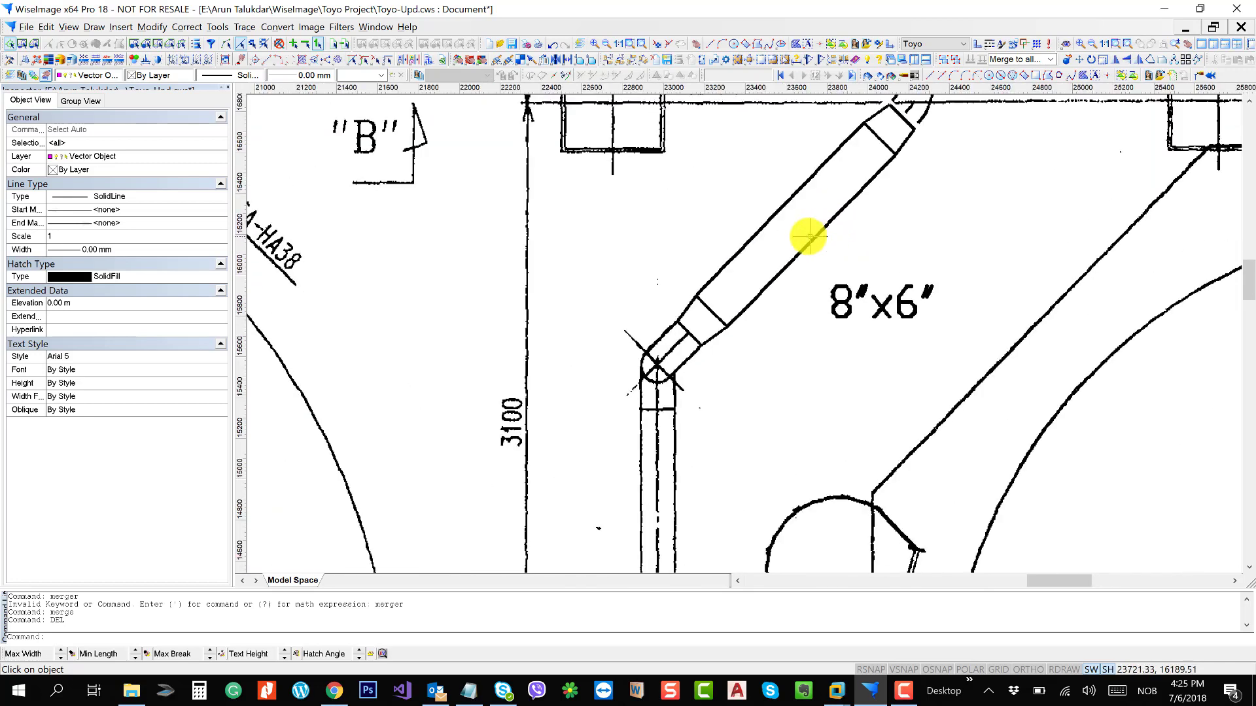
drag(847, 232, 855, 304)
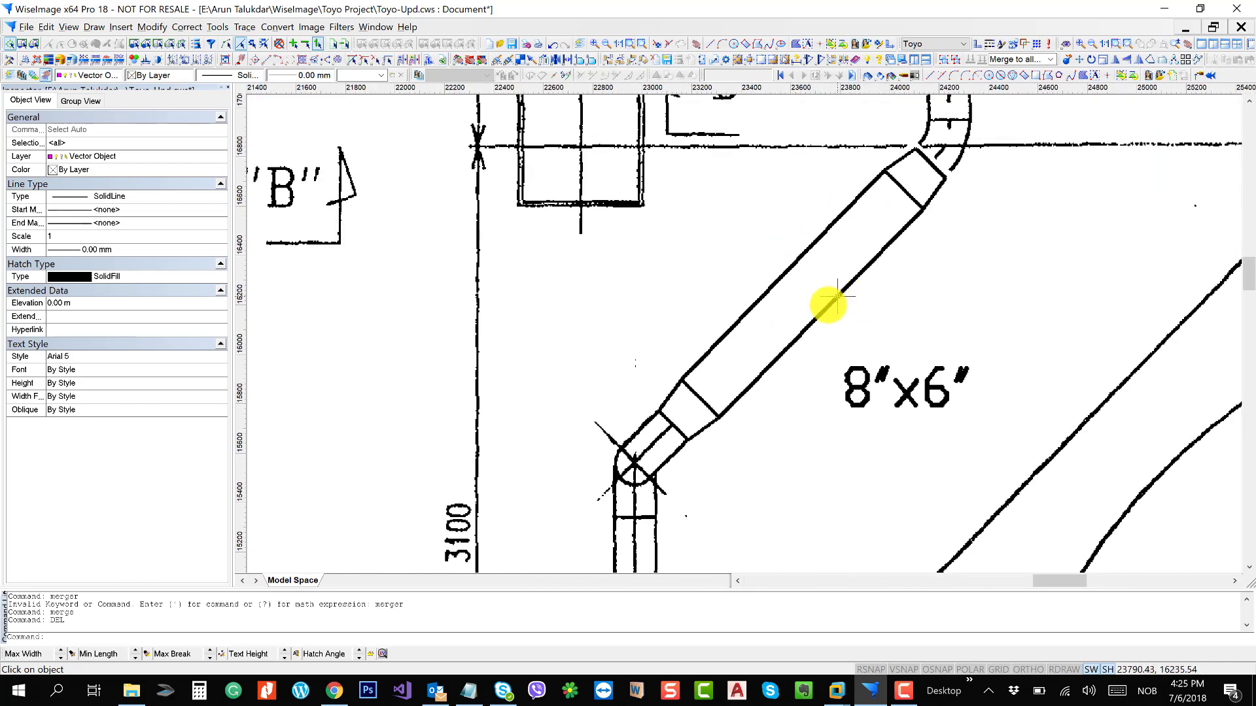
click(252, 43)
click(779, 354)
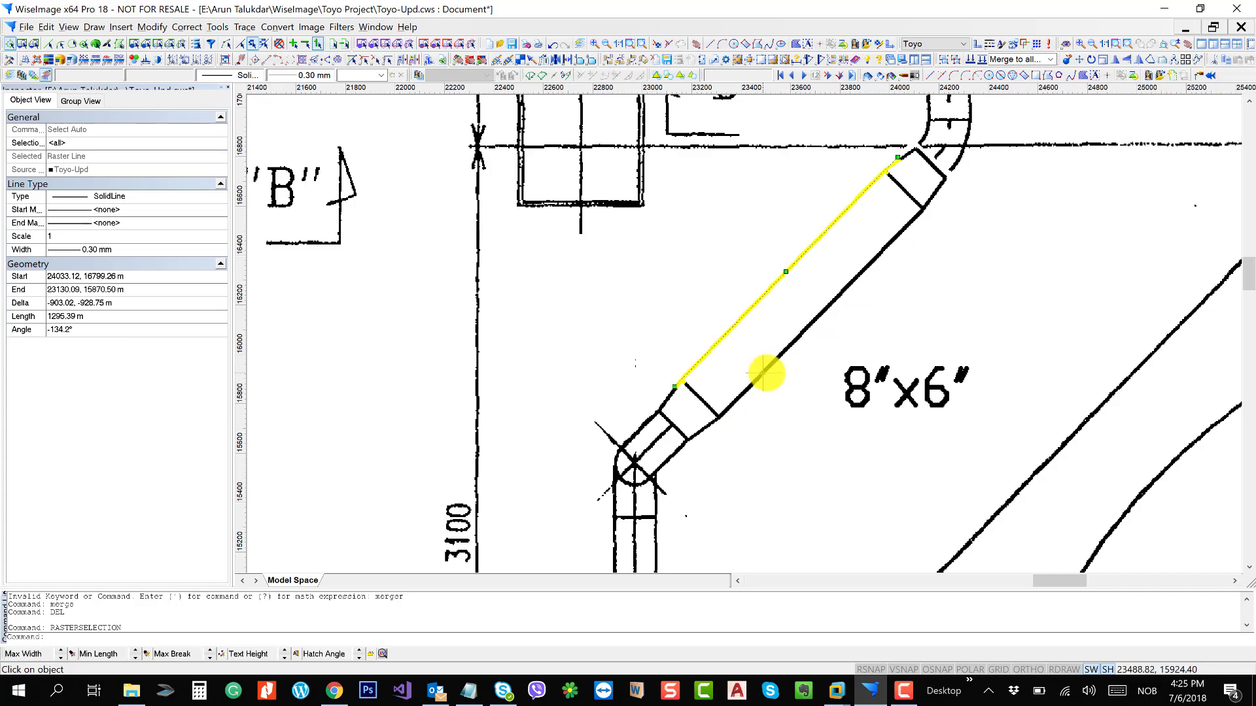
key(Escape)
- Undo the last merge that converted the gate valve and pipe enlargement blocks to raster
scroll(934, 336, down, 2)
scroll(936, 340, down, 1)
drag(619, 440, 923, 310)
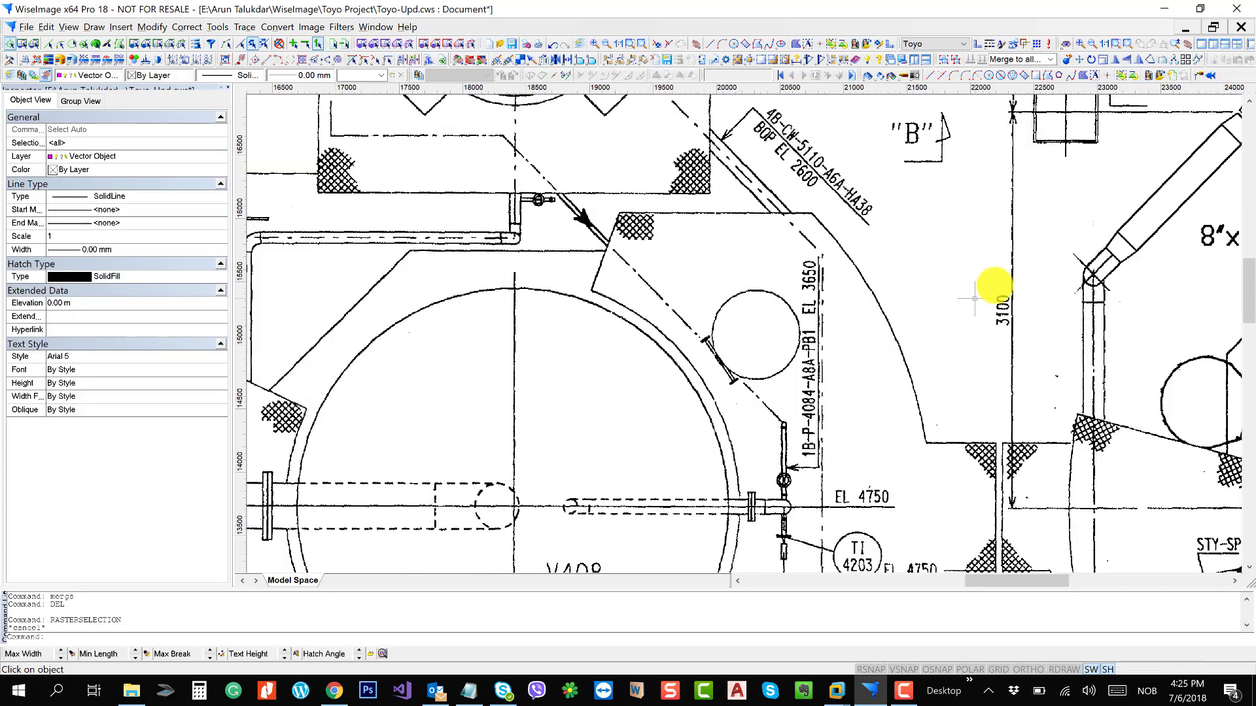
scroll(986, 293, down, 1)
drag(479, 453, 655, 376)
scroll(487, 363, up, 2)
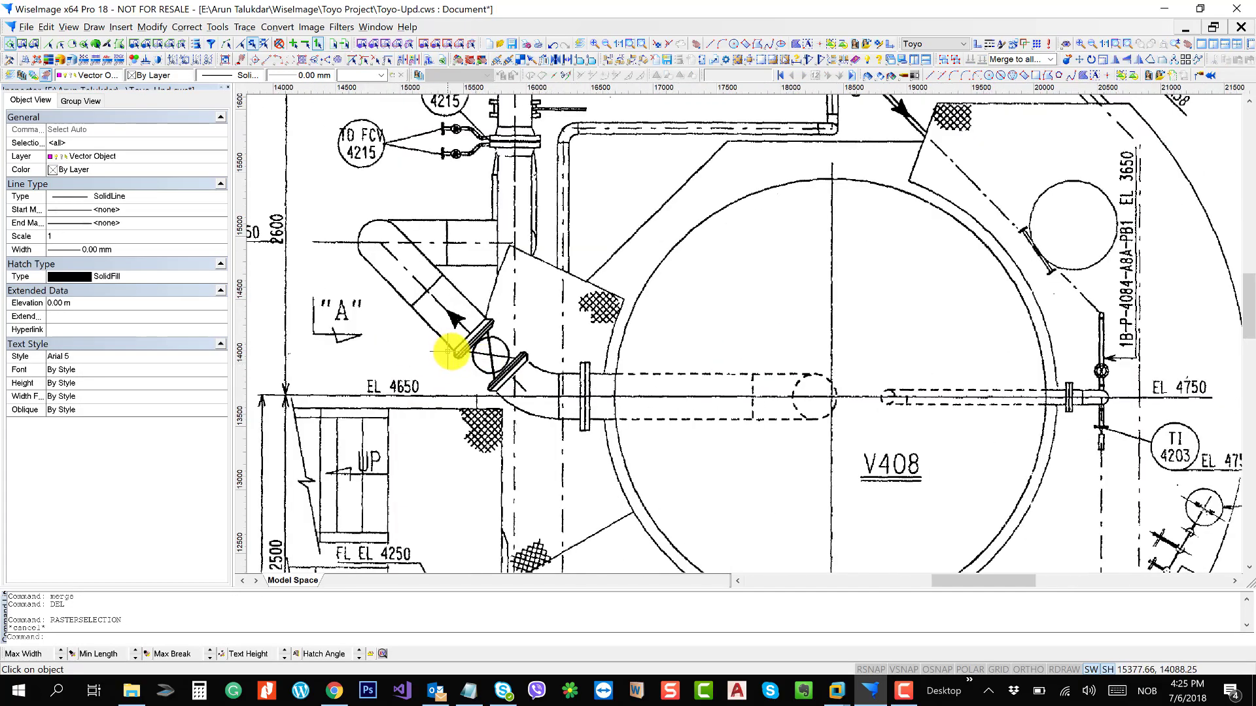
key(ctrl+z)
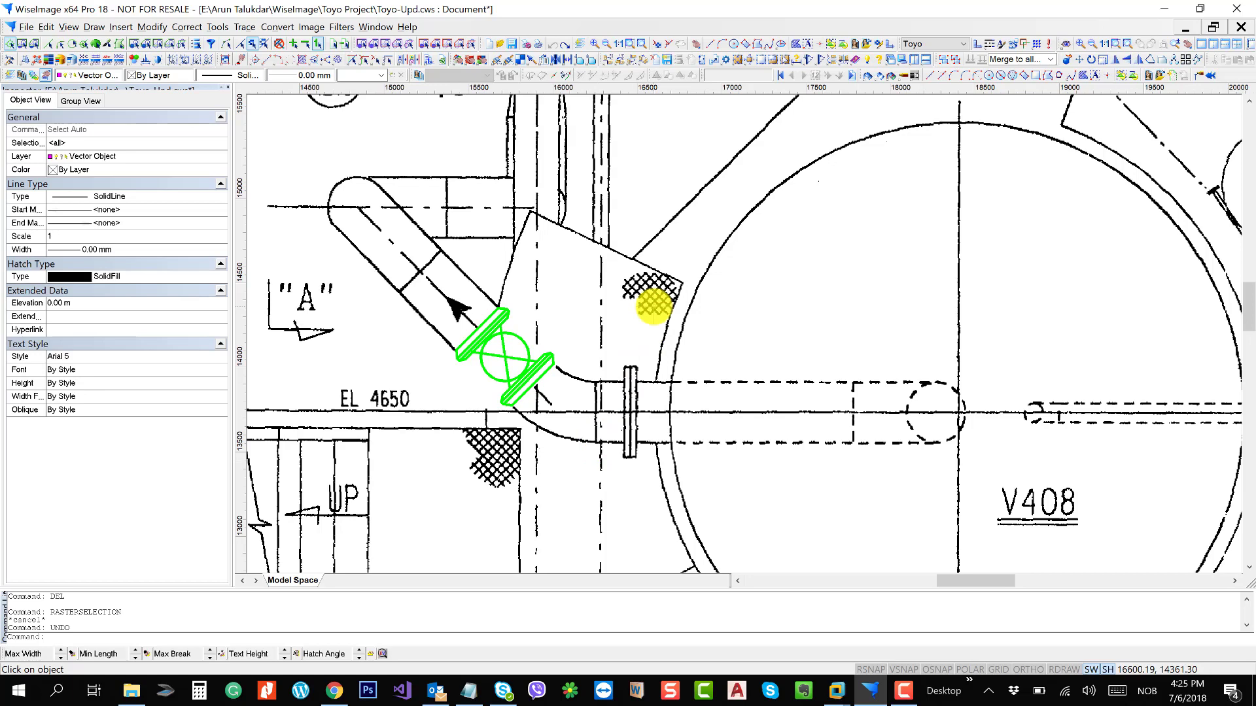
- Try to export the document to the WiseImage folder as the AutoCAD drawing file Toyo-Upd.dwg
click(26, 26)
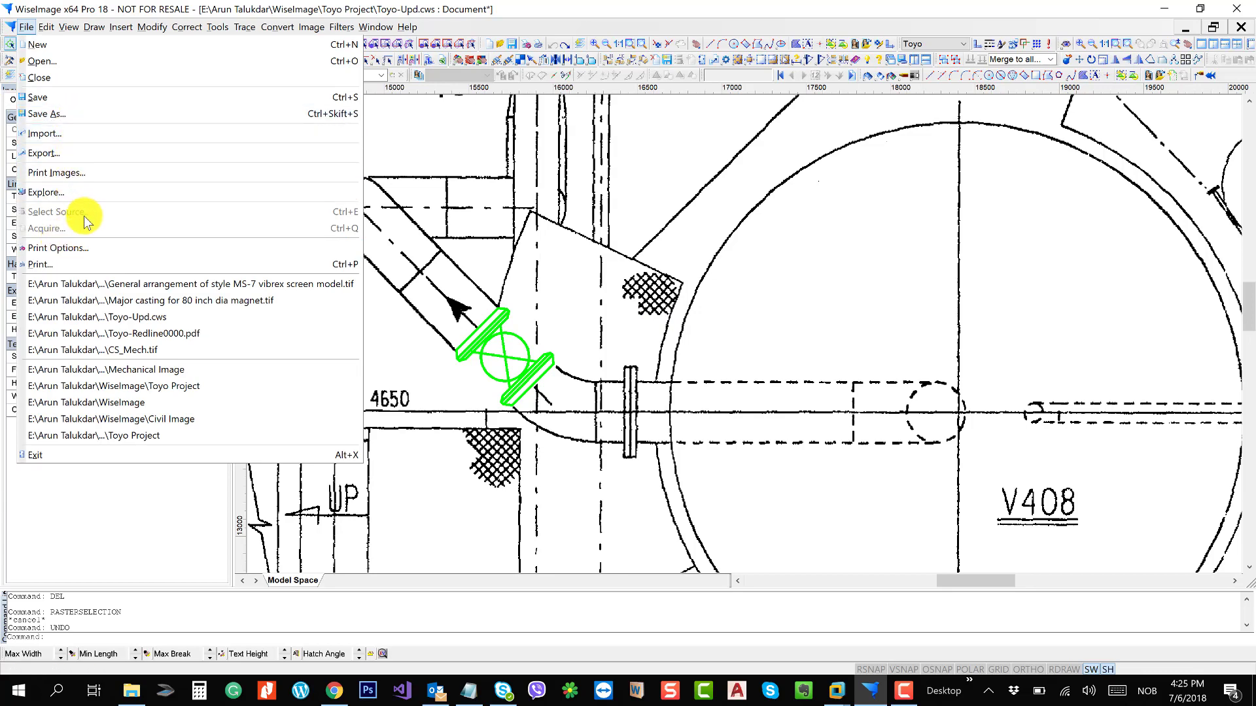
click(80, 156)
click(681, 452)
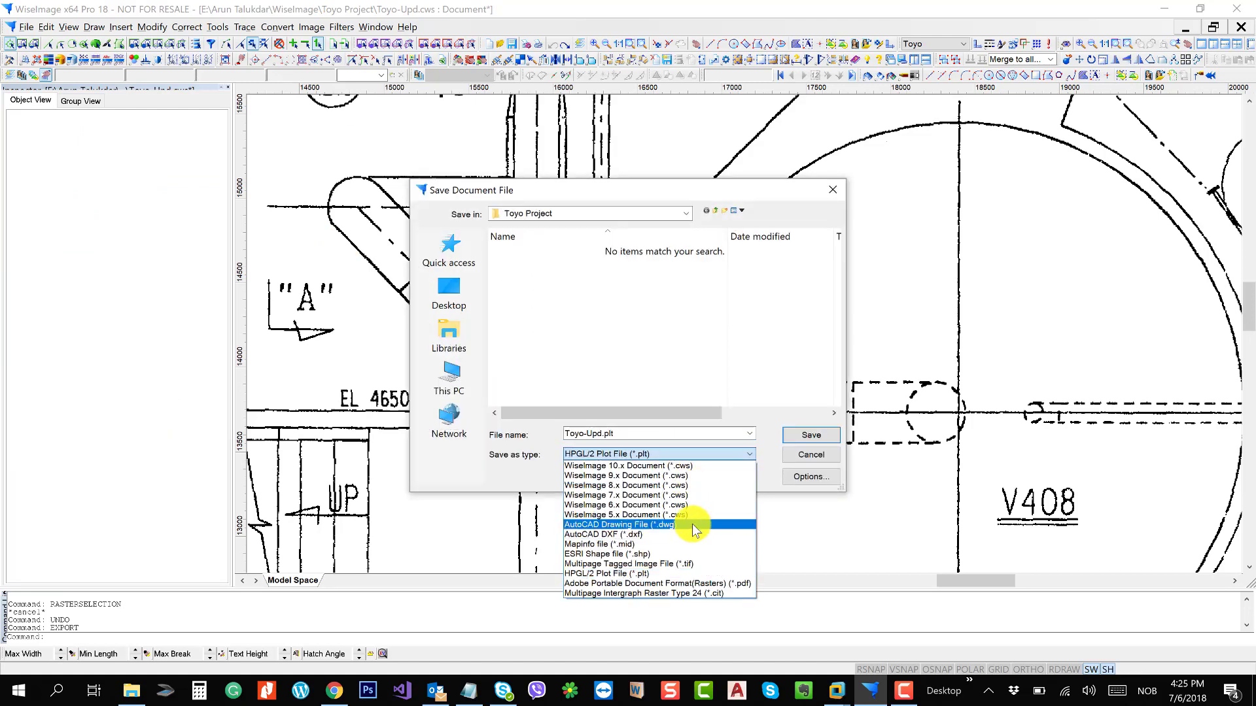
click(694, 530)
click(583, 214)
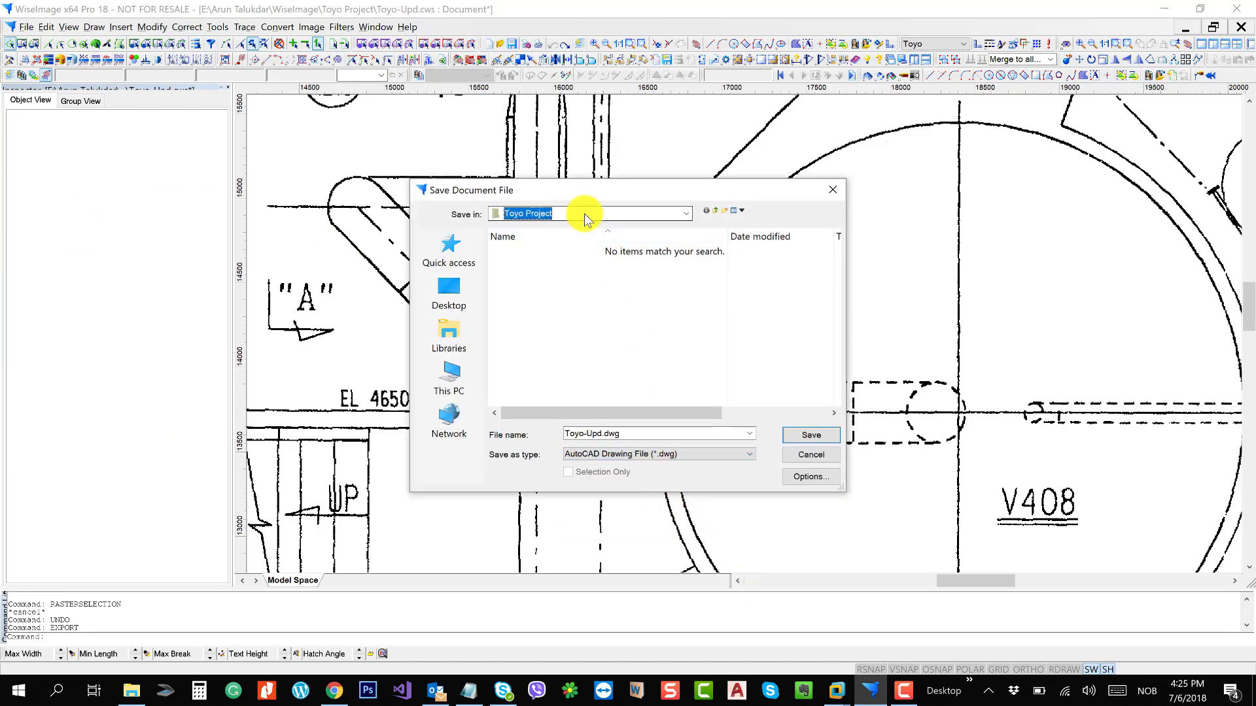
click(567, 440)
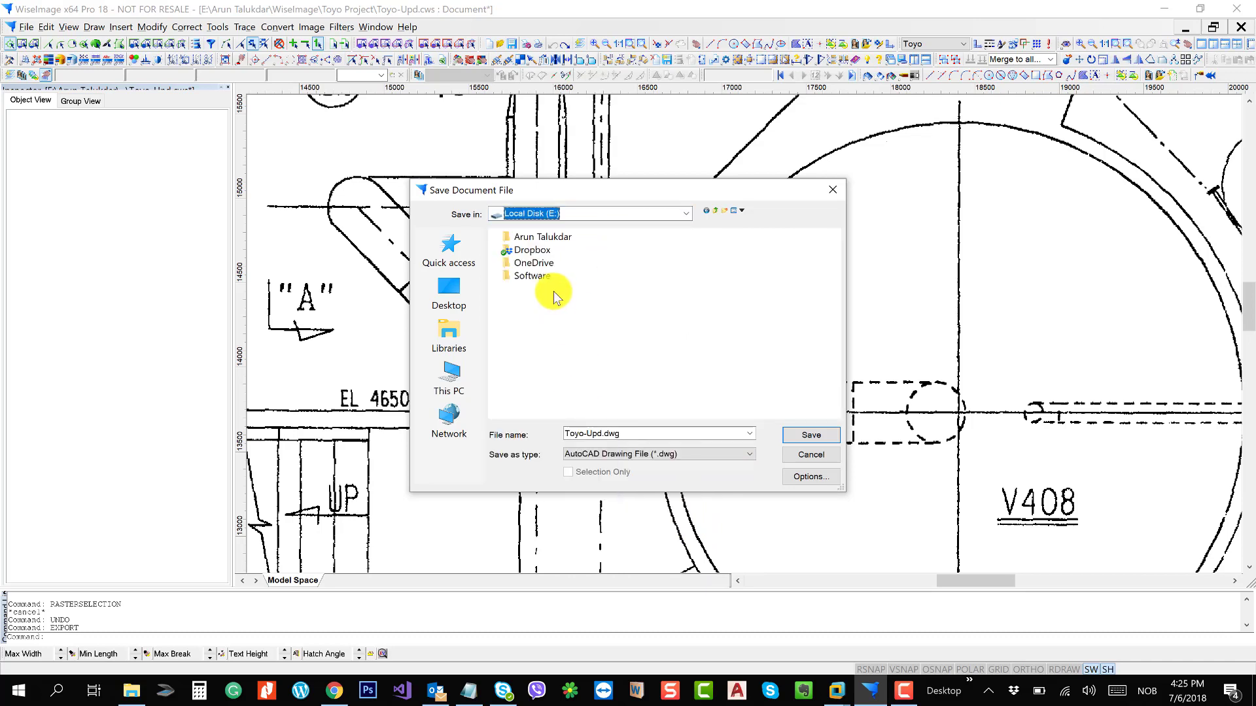
double_click(517, 237)
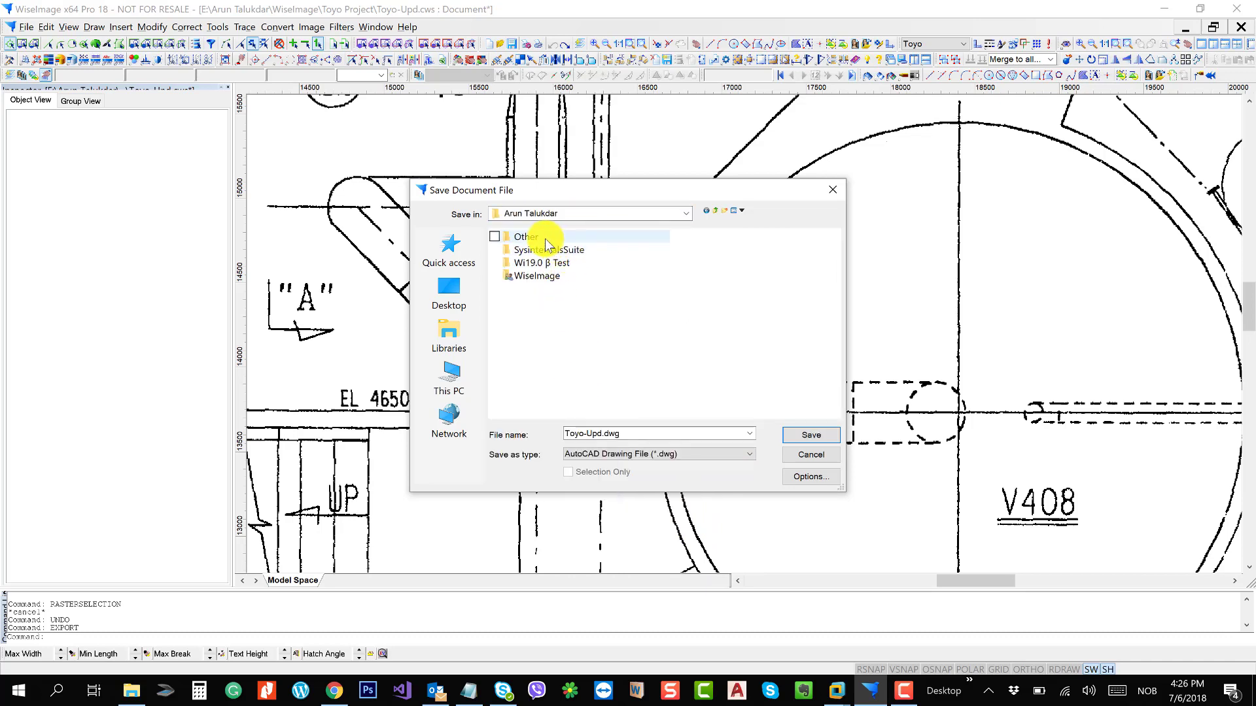
double_click(561, 275)
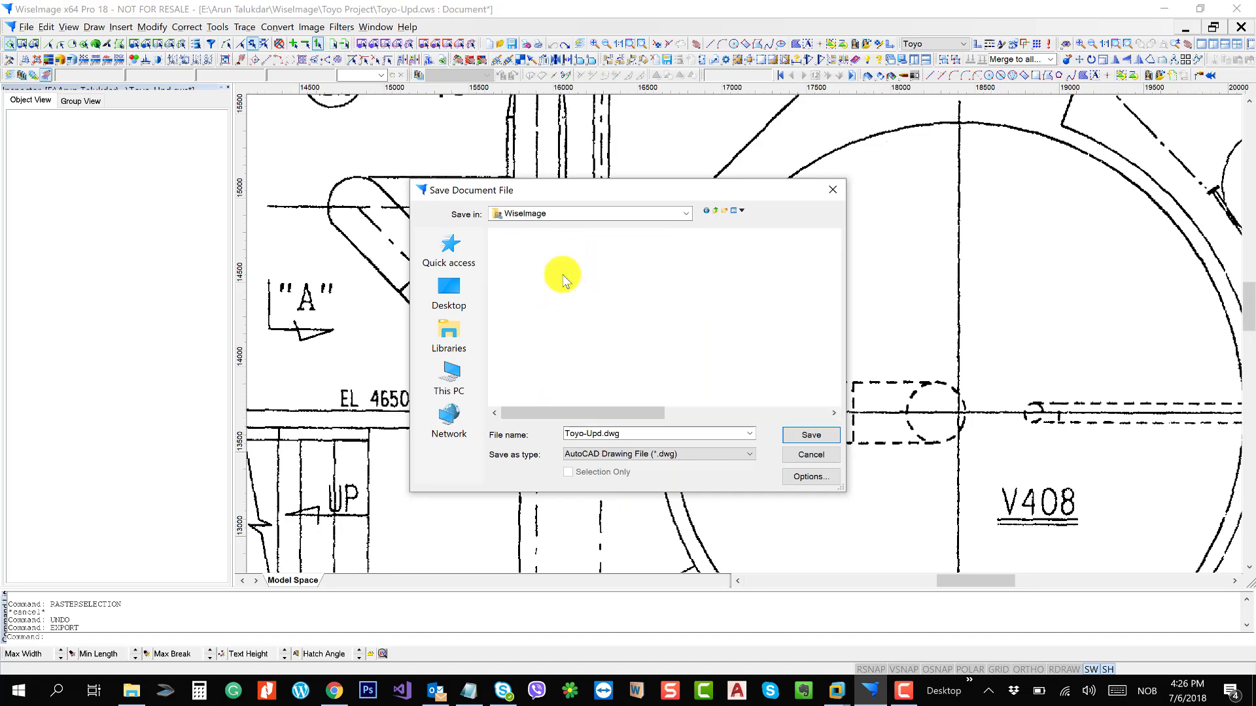
click(811, 434)
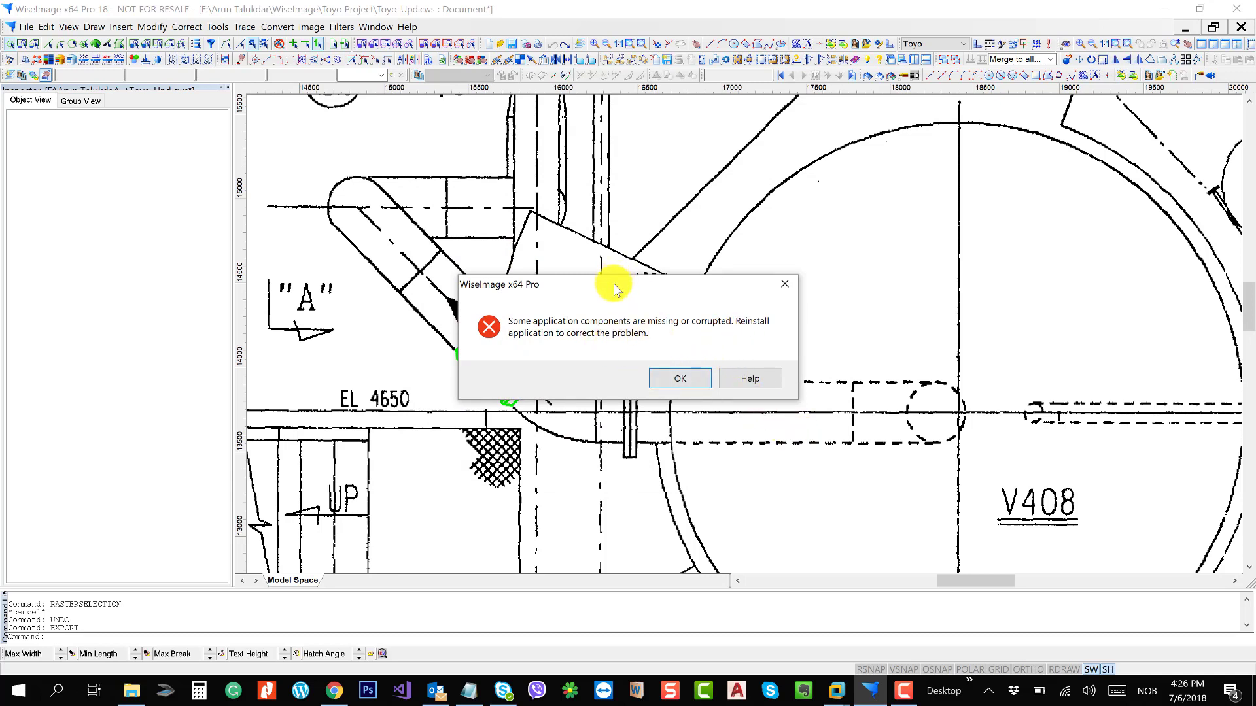
drag(615, 288, 727, 277)
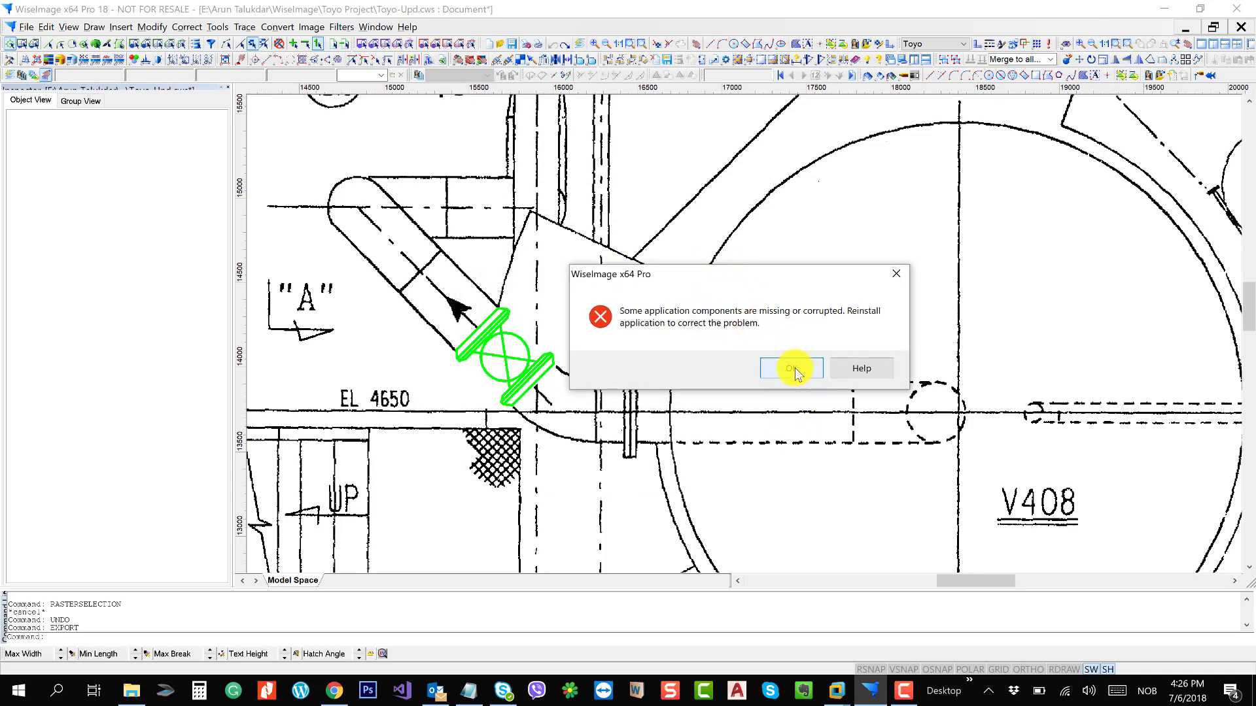
click(792, 369)
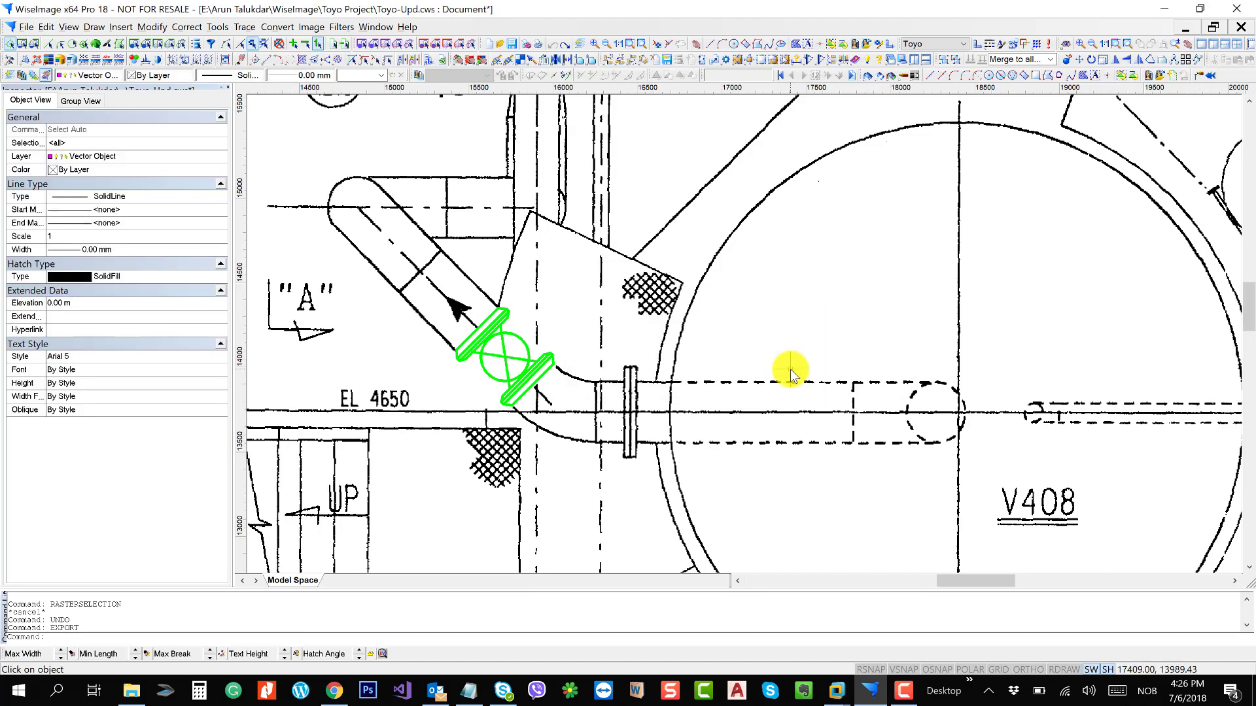
- Close the documents Toyo-Upd.cws and Toyo-Redline0000.pdf
drag(681, 317, 744, 350)
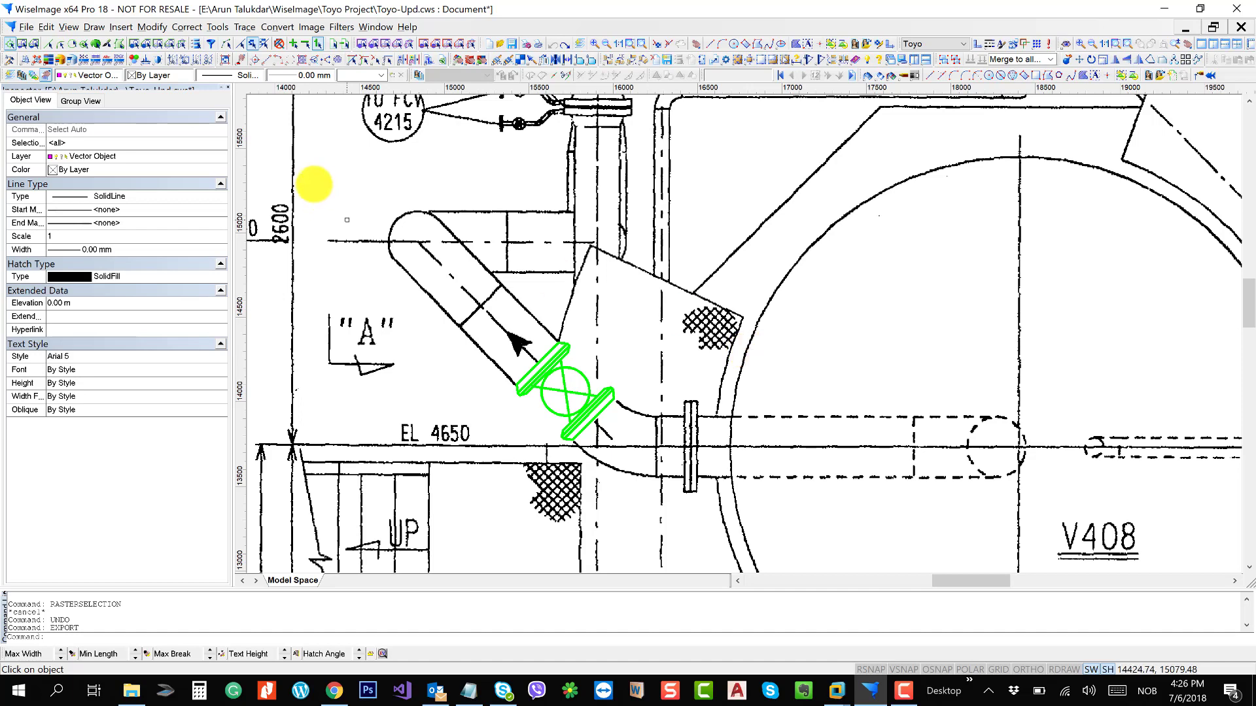
click(1245, 28)
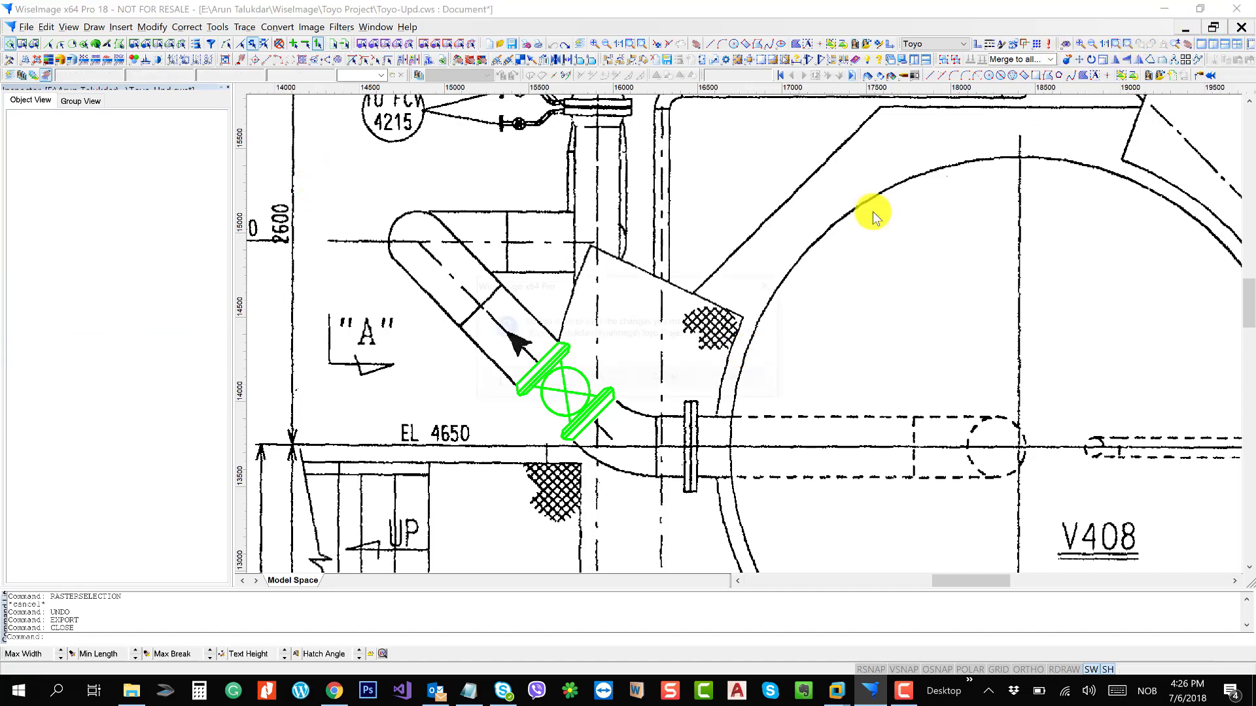
click(617, 374)
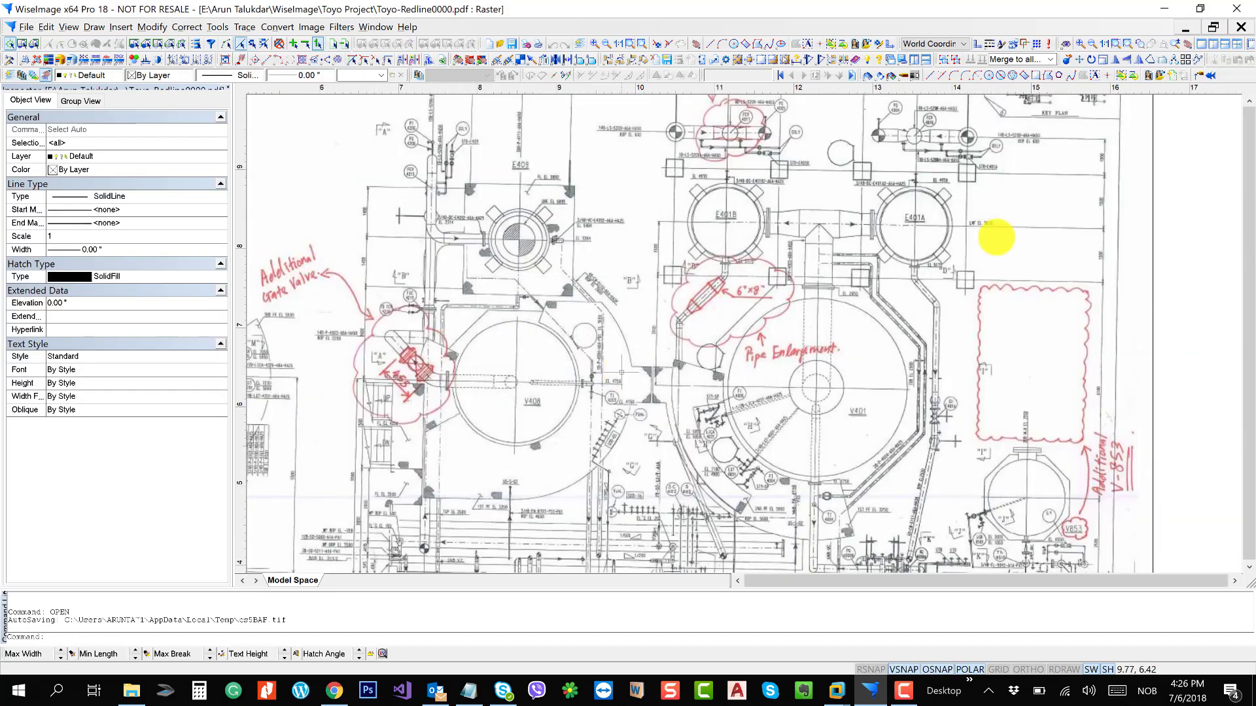
click(1241, 27)
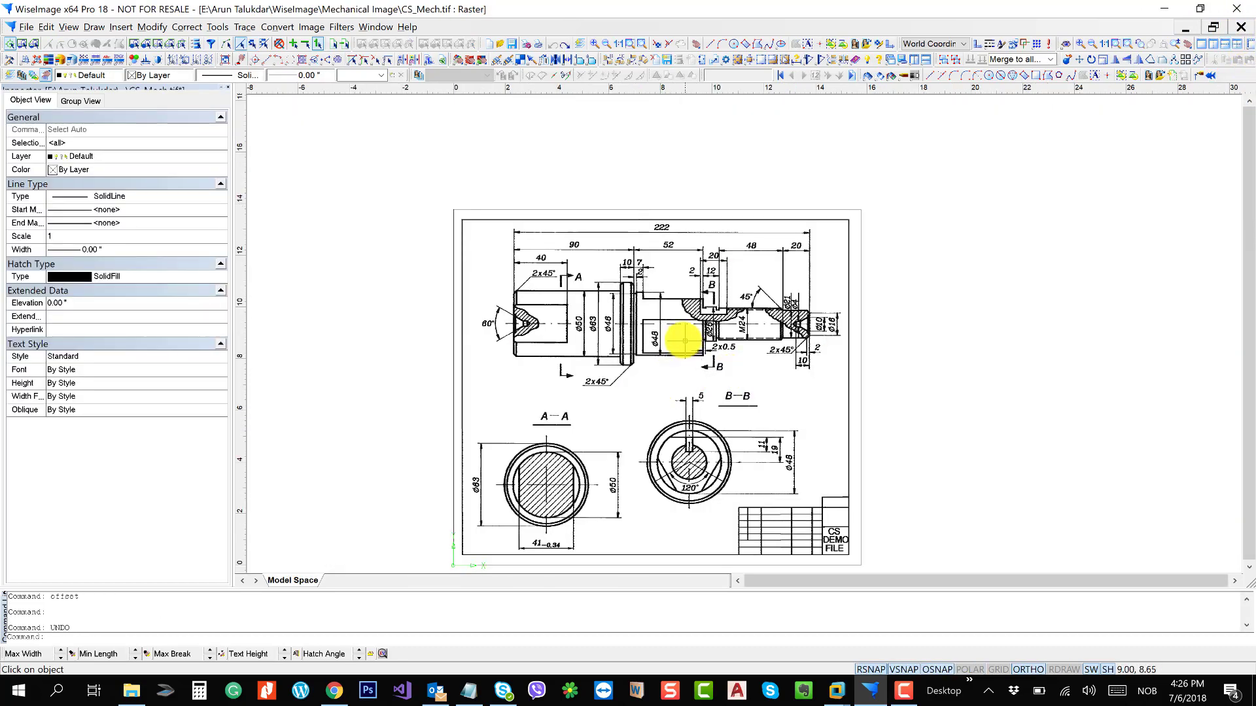
- Open the contour map CS_Map.tif from the Civil Image folder
scroll(662, 334, down, 2)
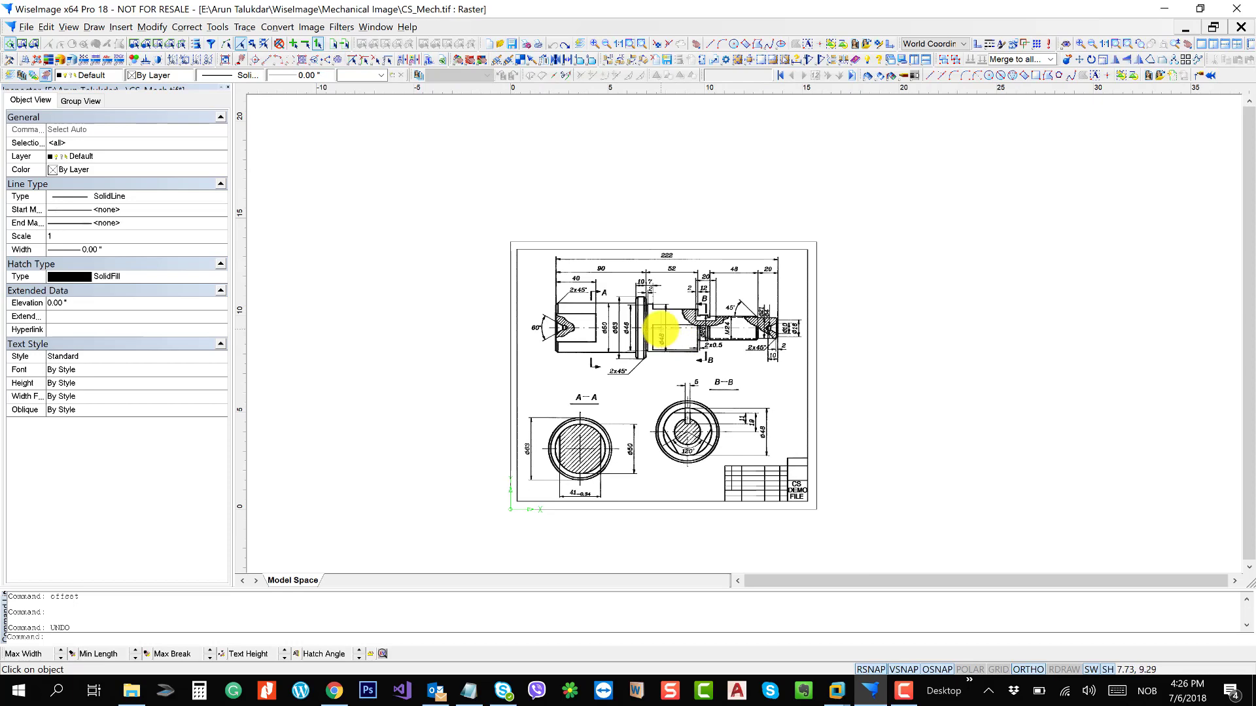
scroll(662, 331, down, 2)
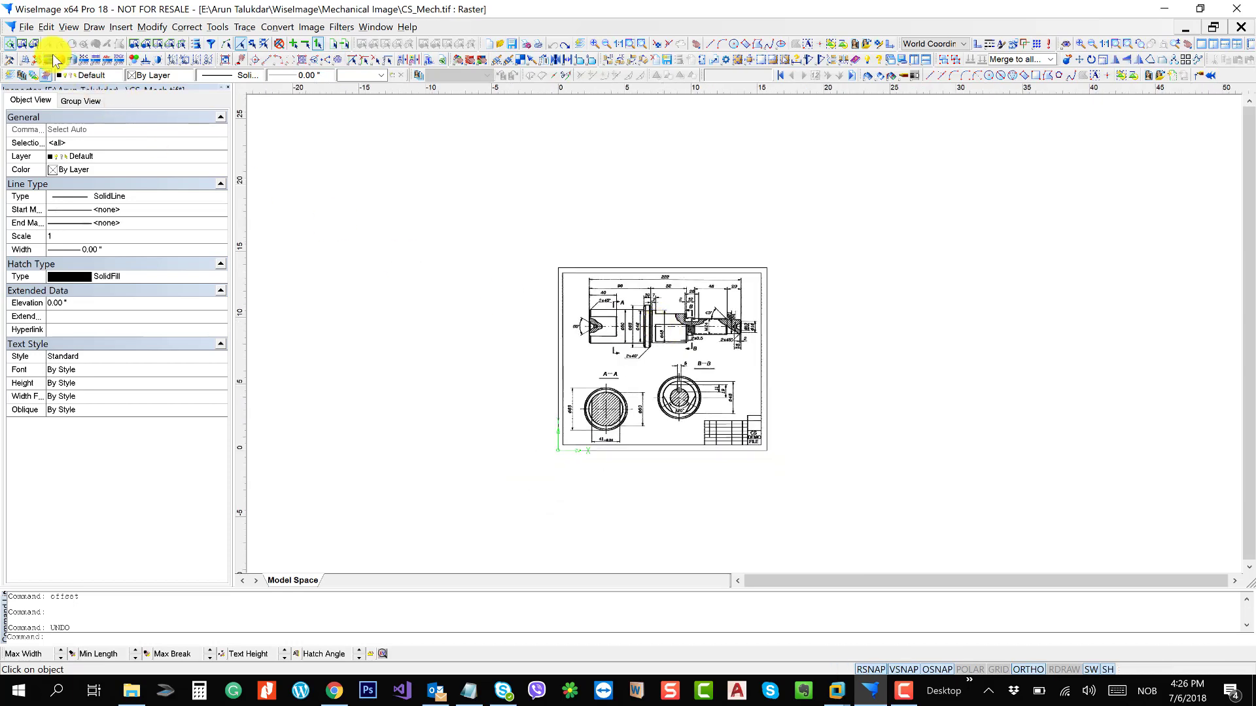
click(26, 27)
click(42, 62)
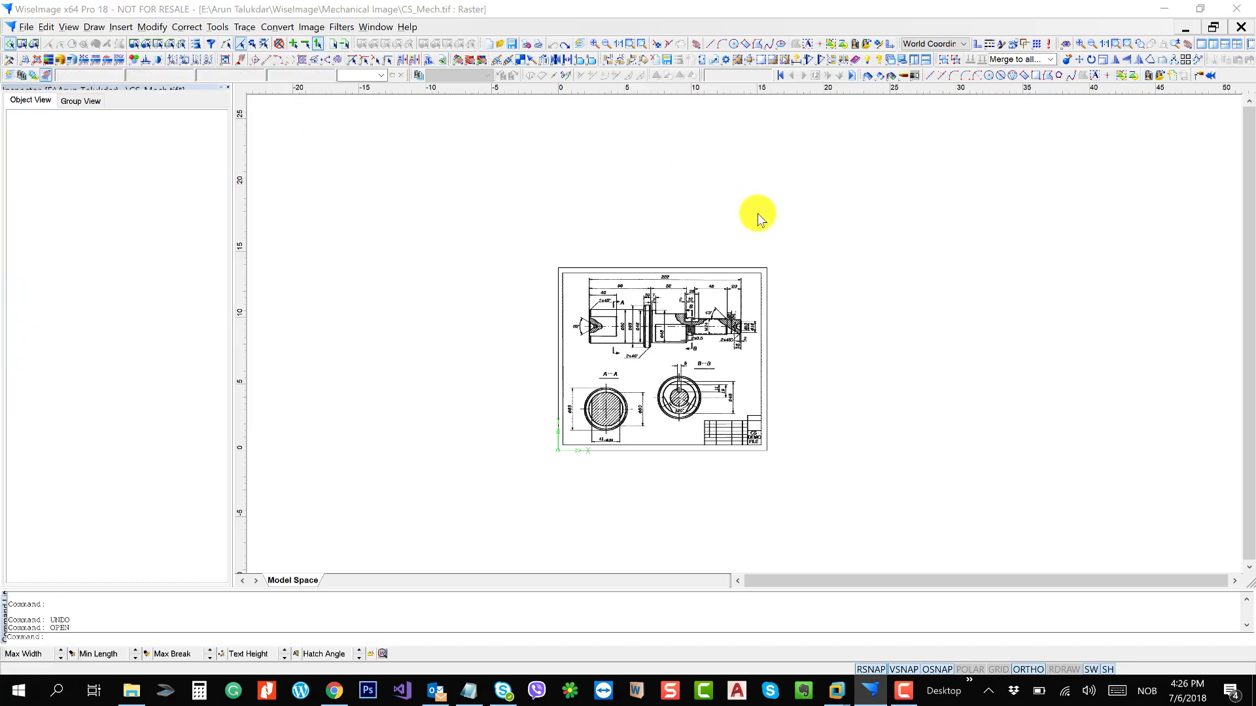
click(715, 210)
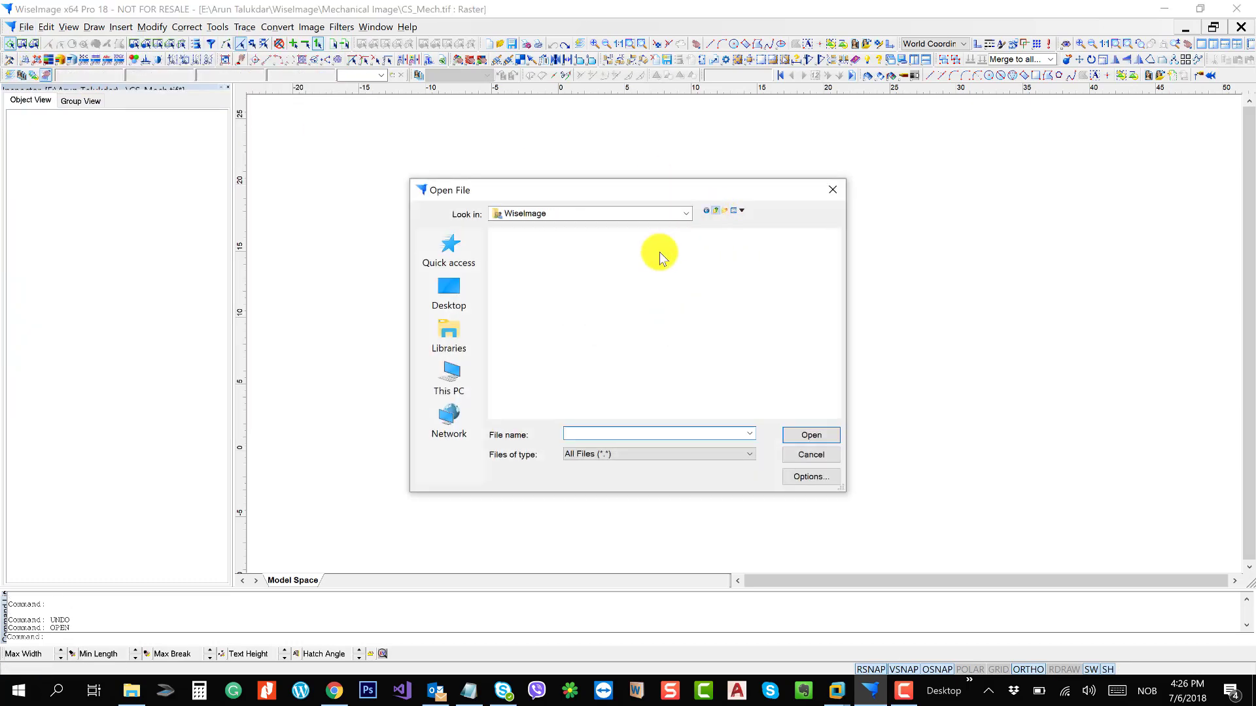
double_click(570, 240)
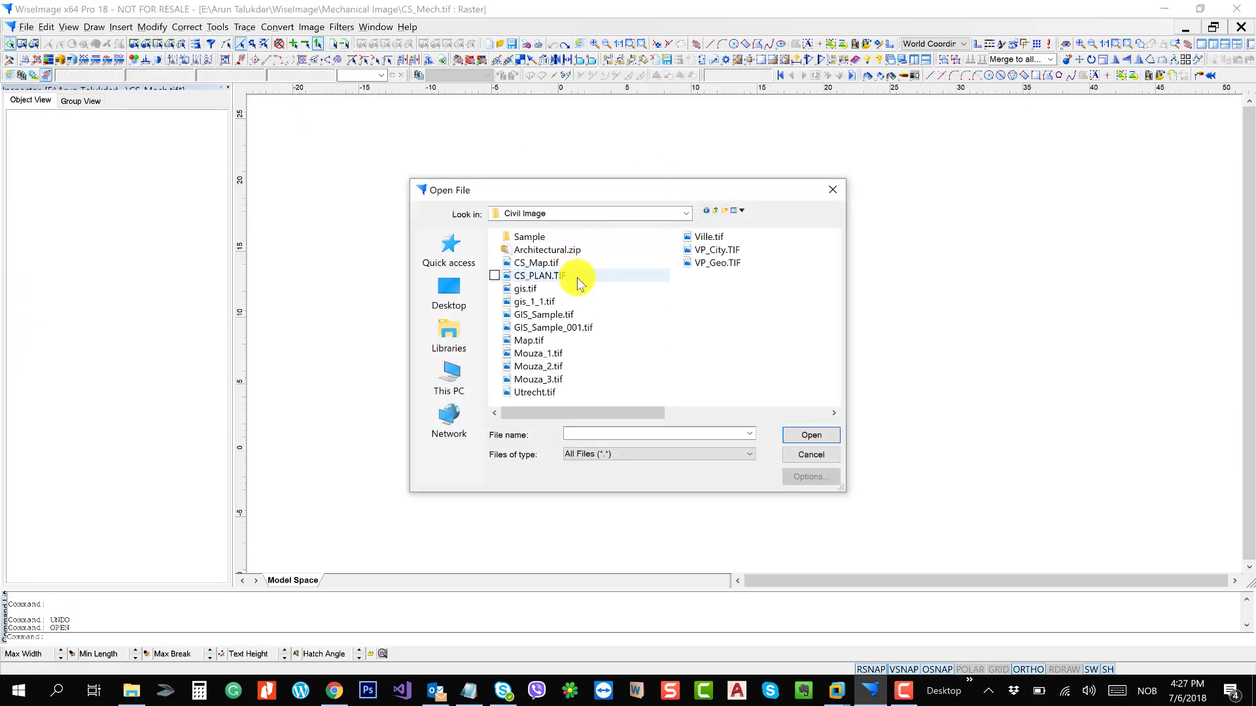
double_click(553, 261)
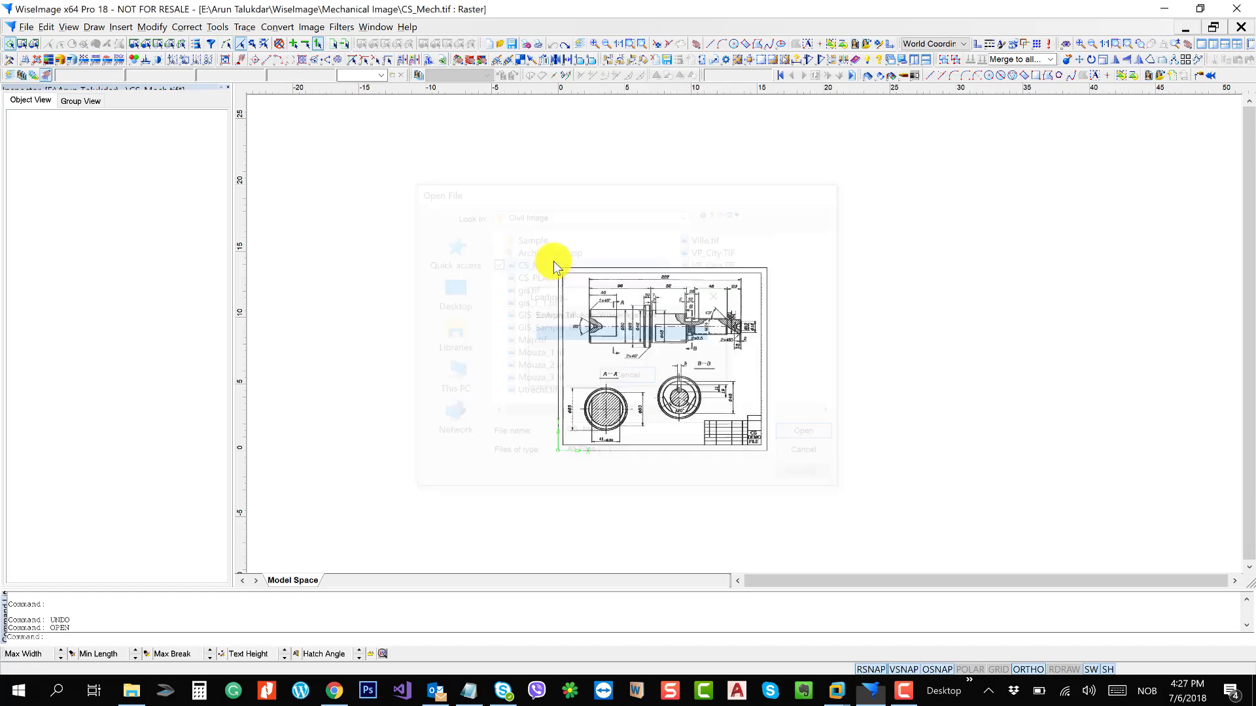
drag(716, 319, 696, 270)
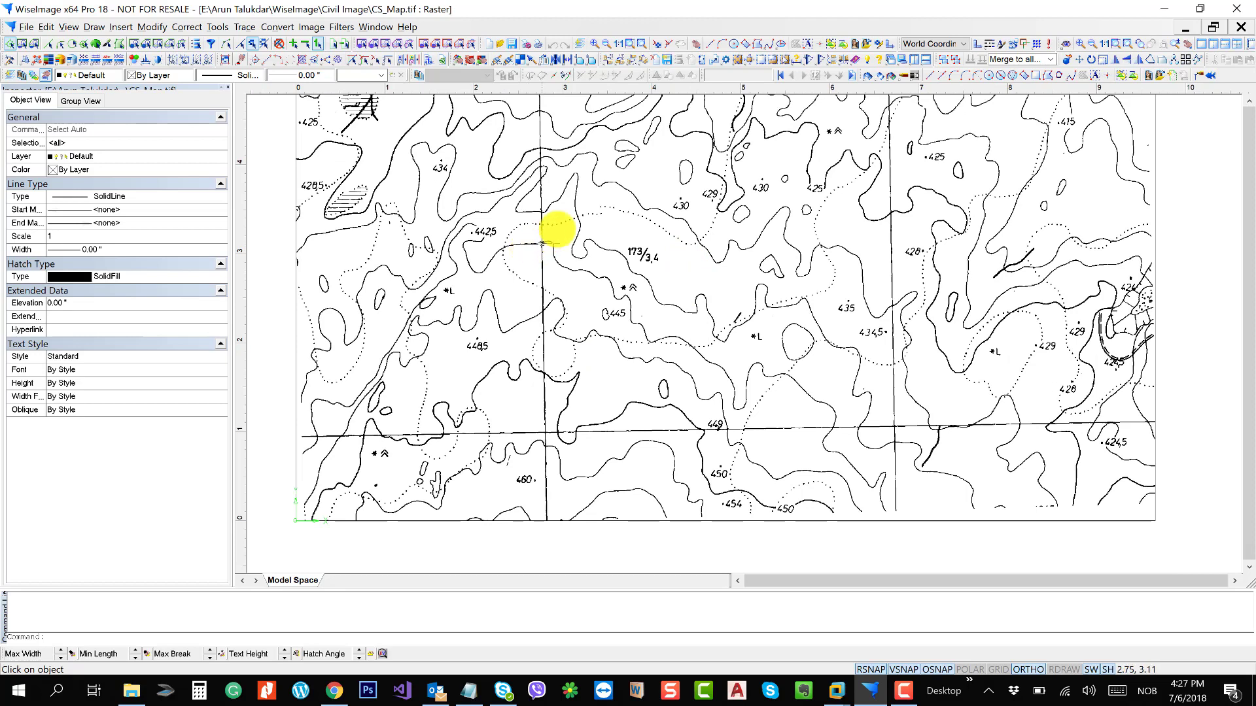
click(317, 44)
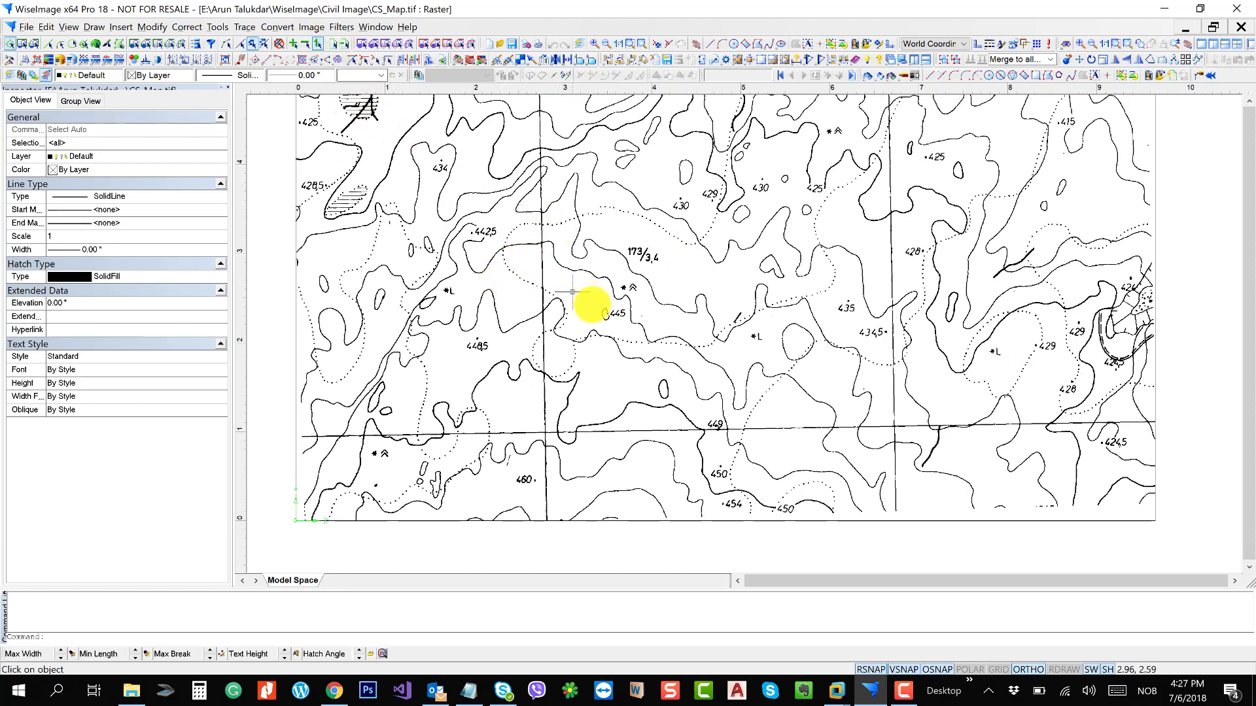
drag(710, 312, 759, 353)
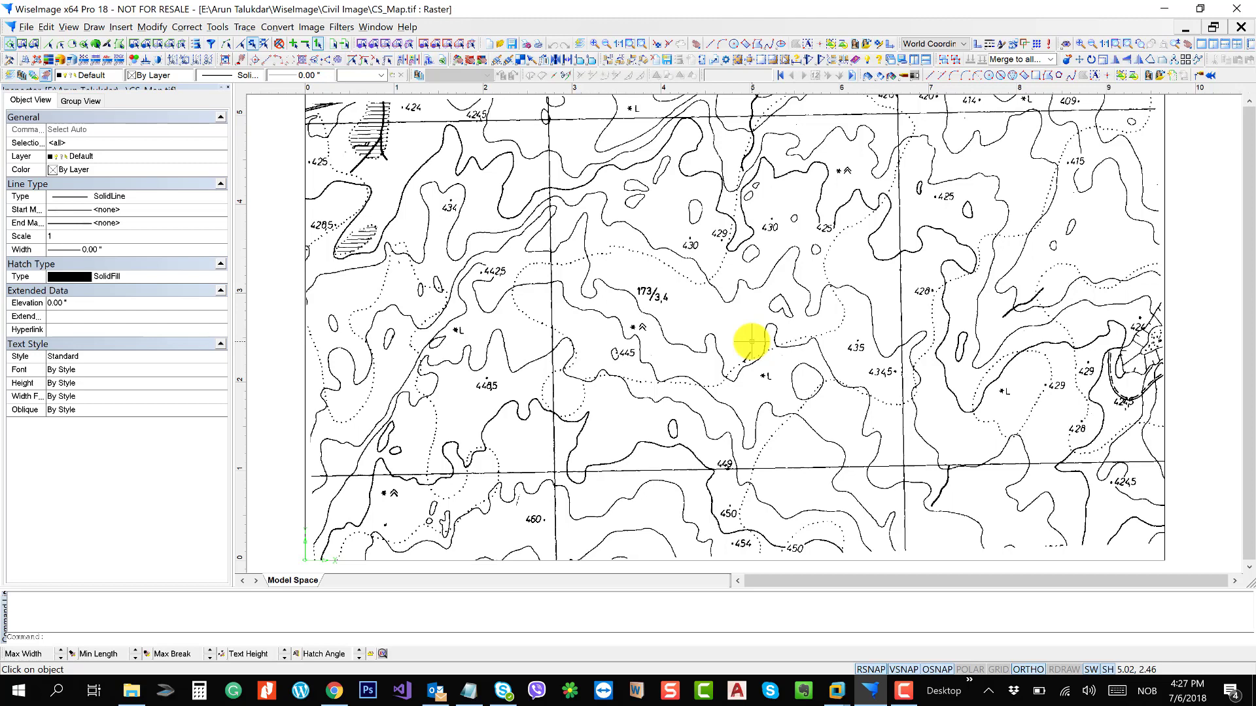
- Open the drawing Piping plan.tif from the Mechanical Image folder
click(27, 27)
click(46, 62)
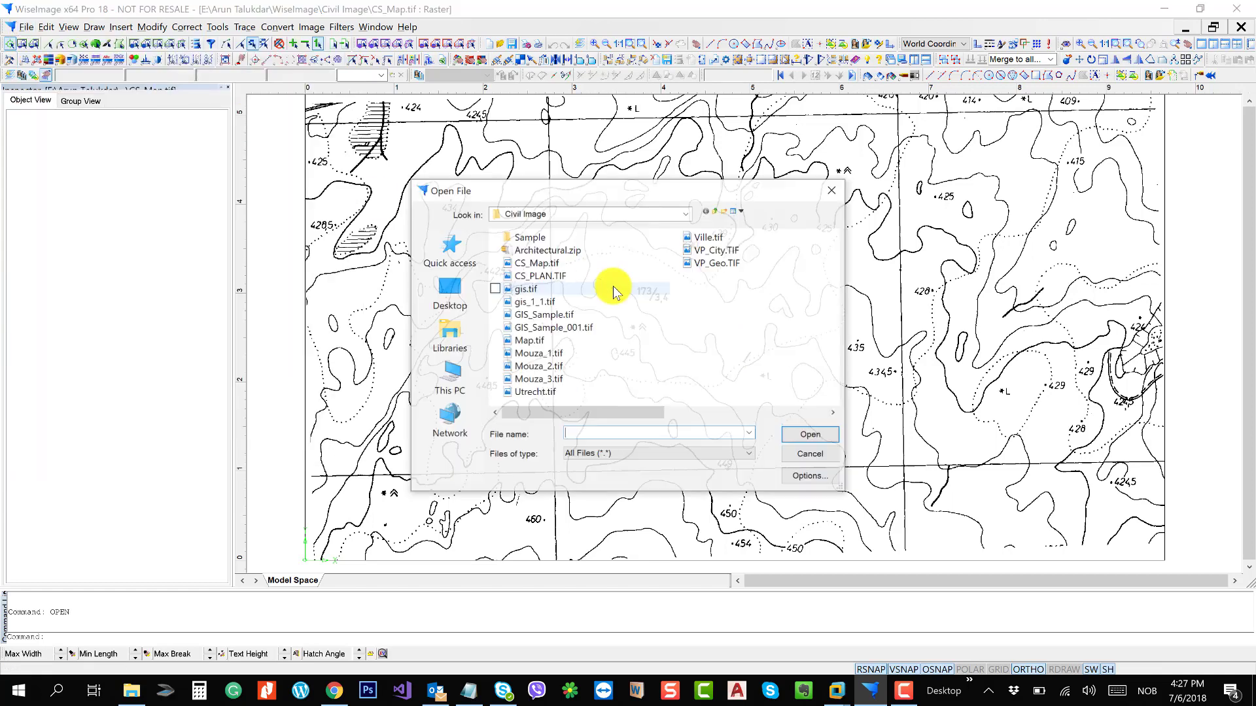
click(715, 211)
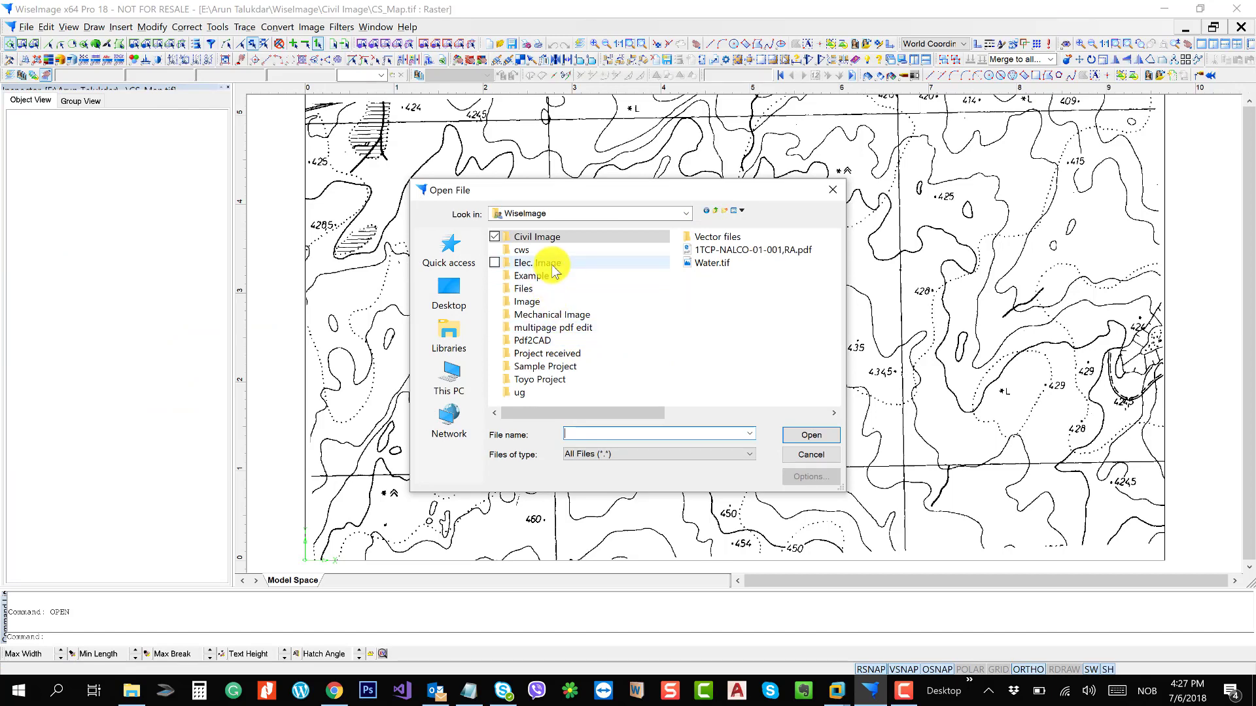
double_click(555, 315)
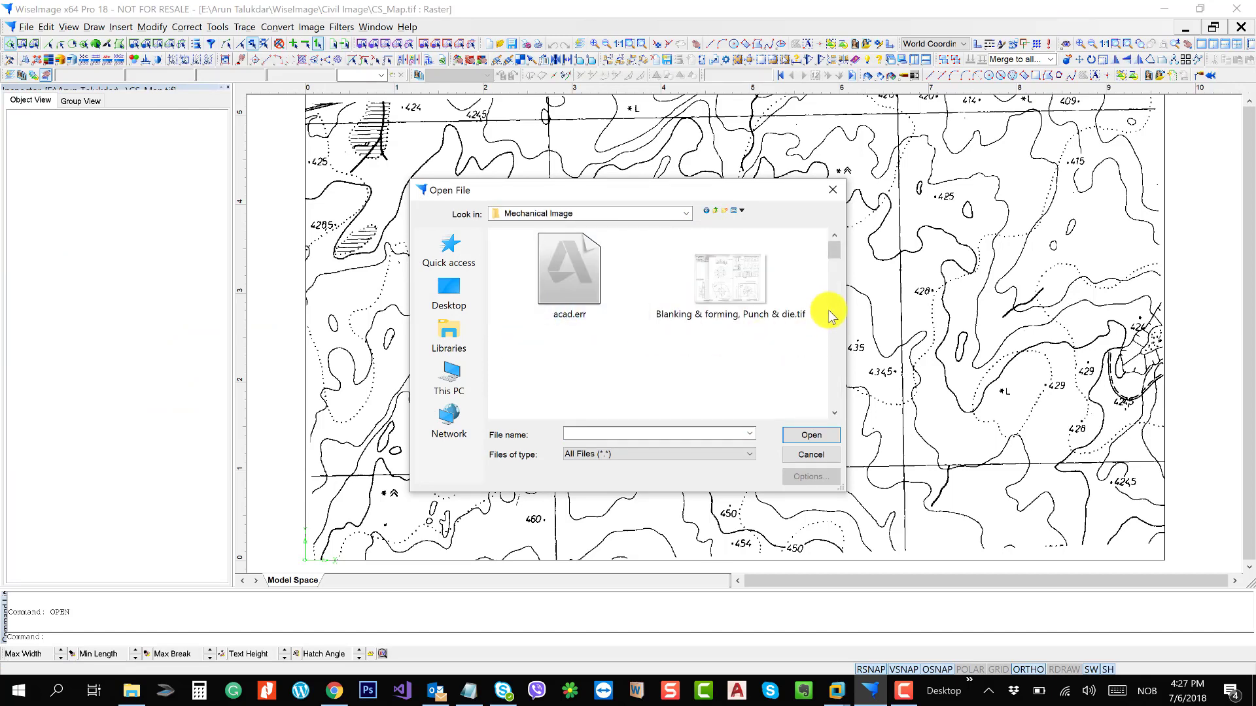
scroll(839, 412, down, 4)
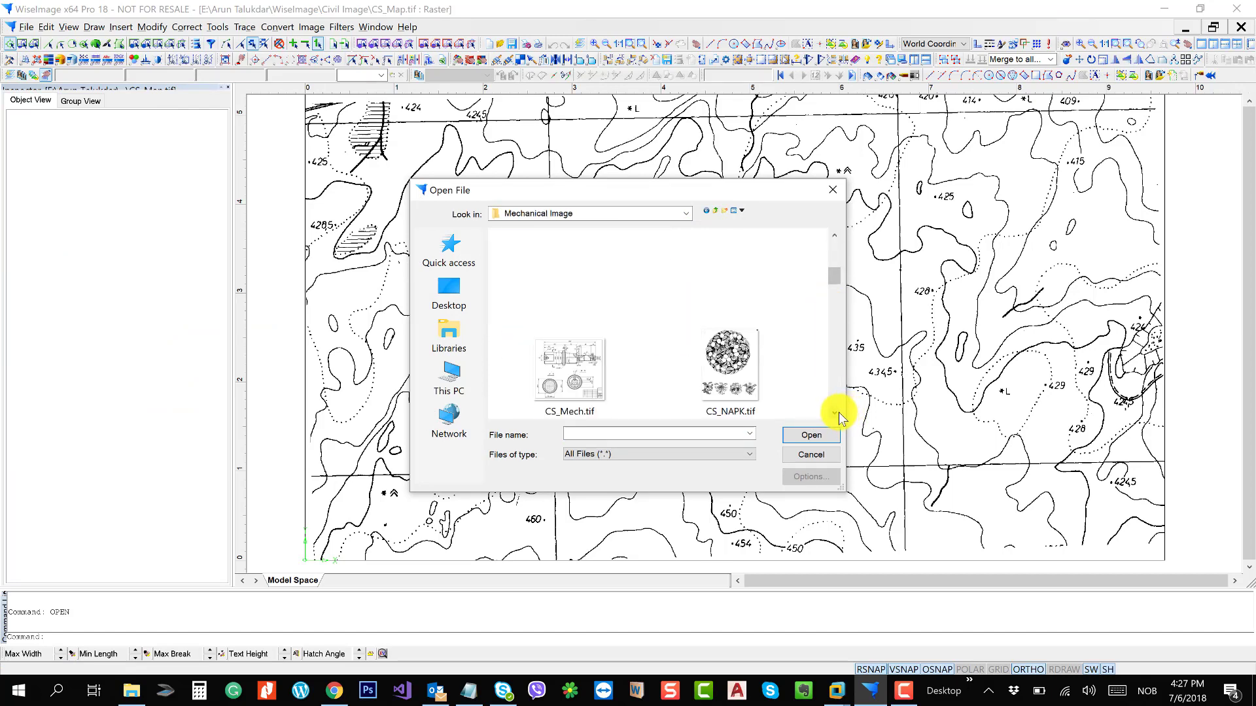
scroll(838, 412, down, 2)
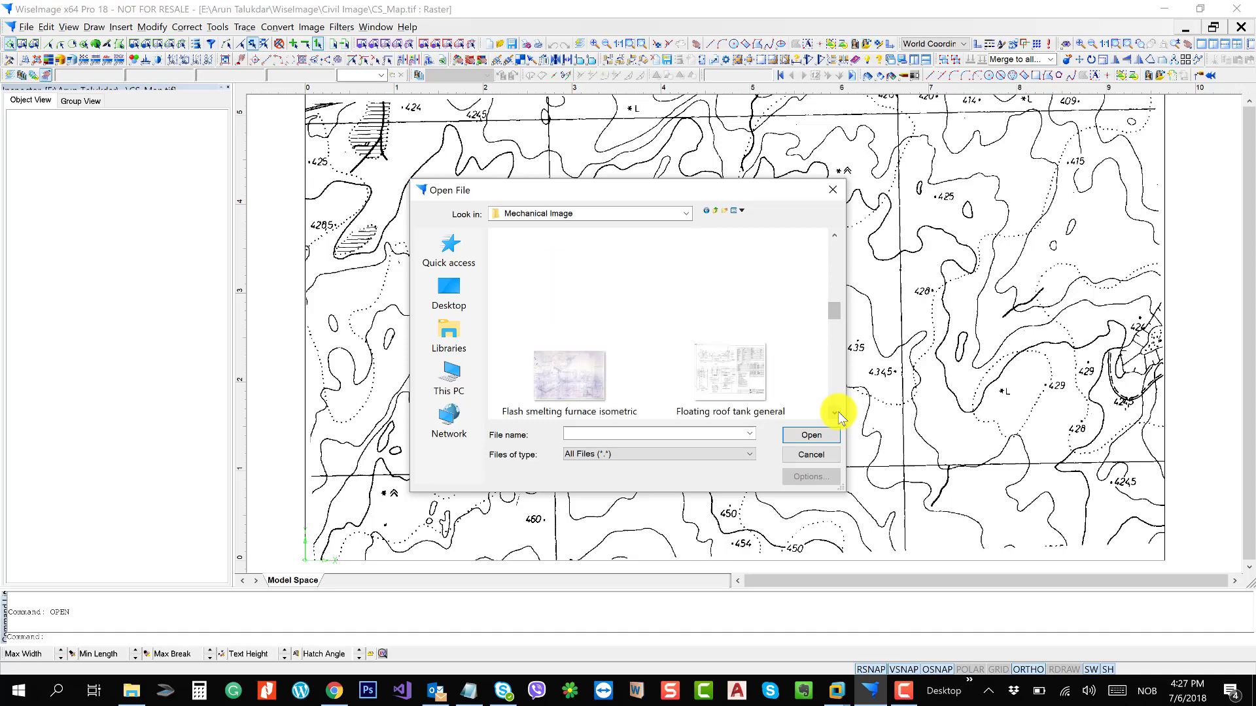
scroll(838, 411, down, 3)
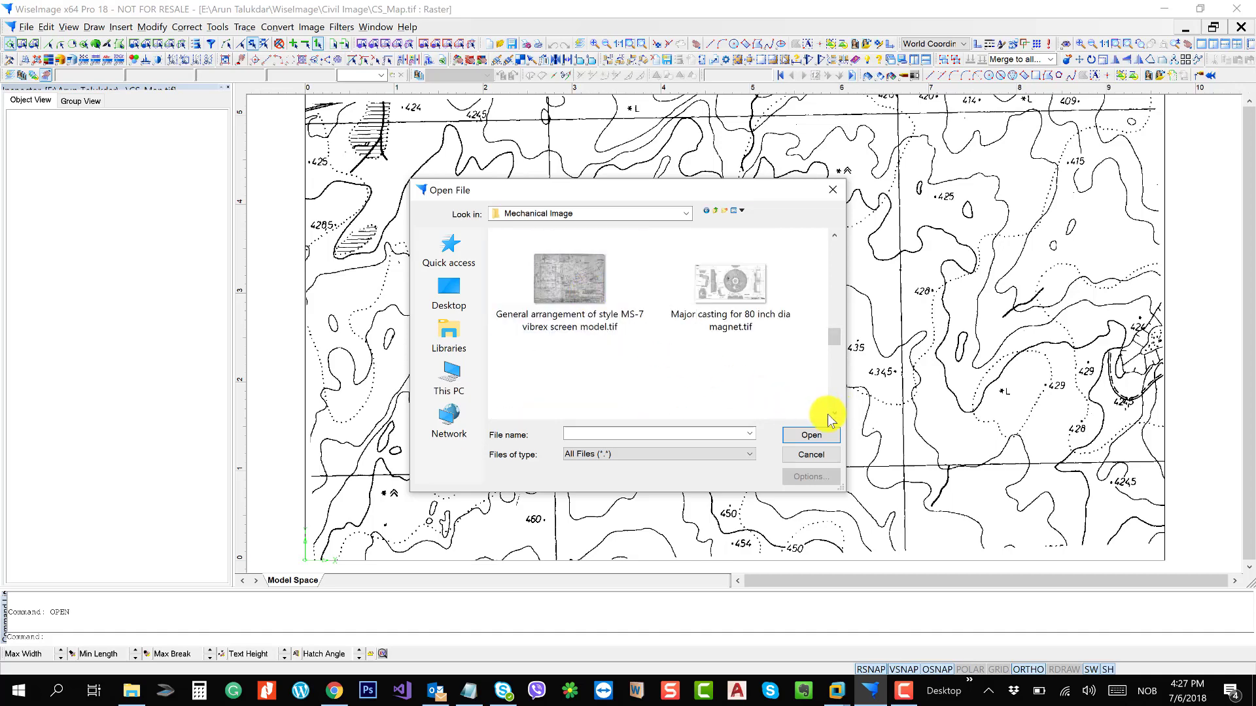
scroll(835, 416, down, 1)
scroll(835, 415, down, 2)
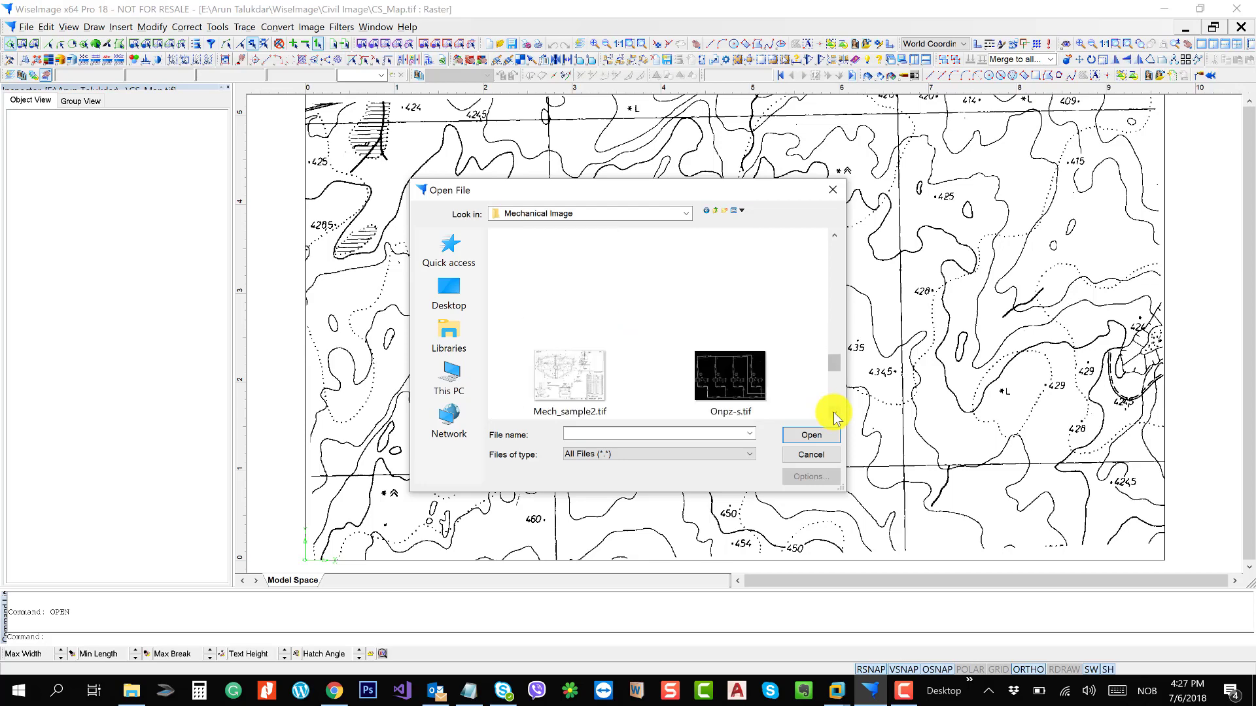
scroll(836, 417, down, 1)
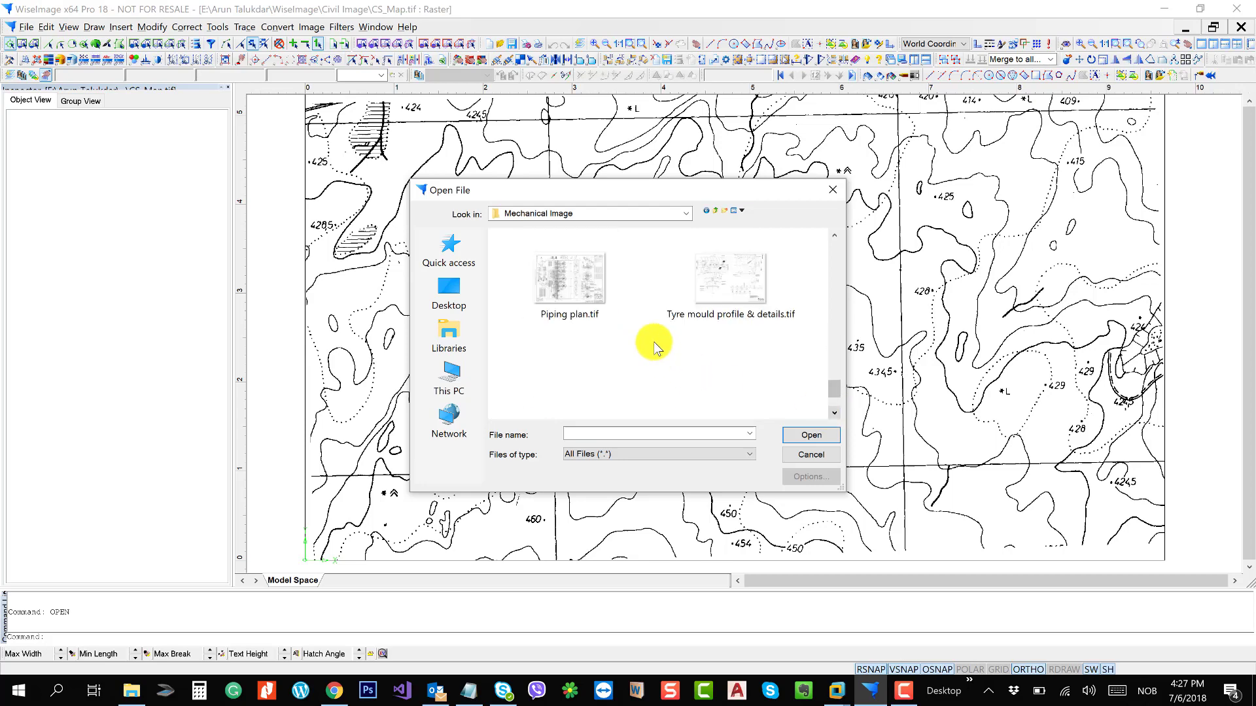
double_click(542, 268)
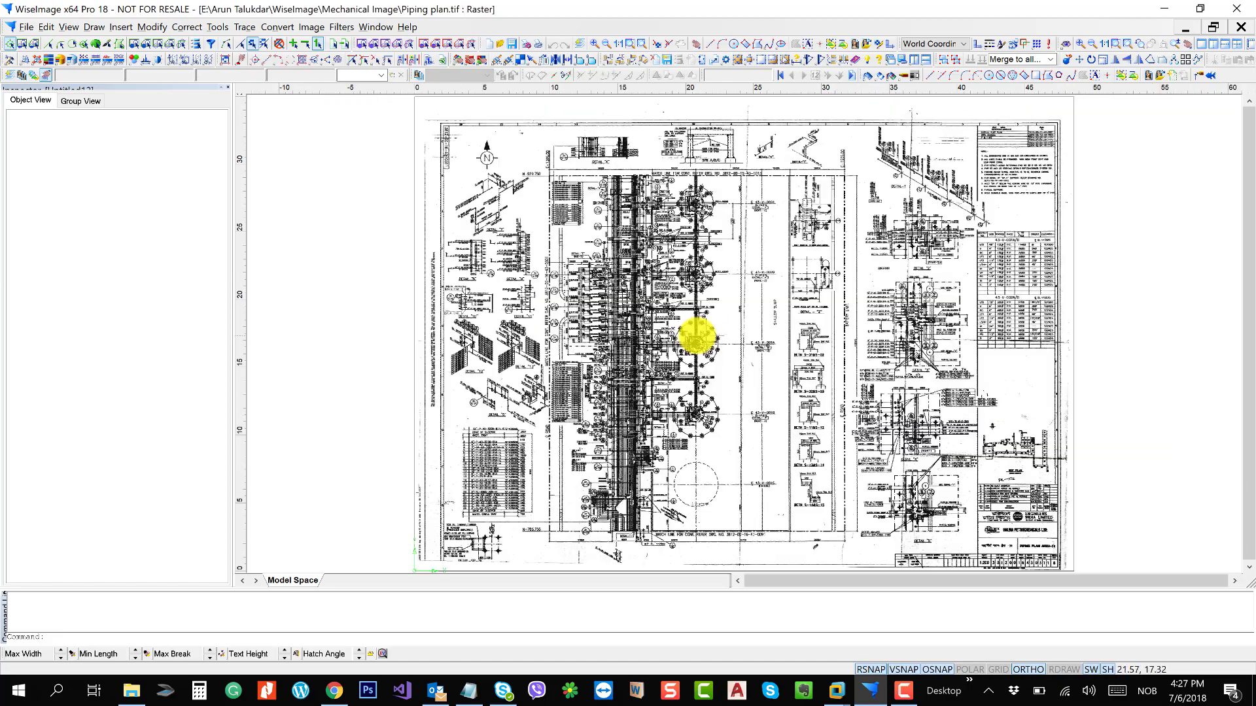
- Examine the pipe rack and the circular vessels on the piping plan up close, and close the document
drag(656, 307, 686, 362)
scroll(687, 362, up, 1)
scroll(680, 372, up, 3)
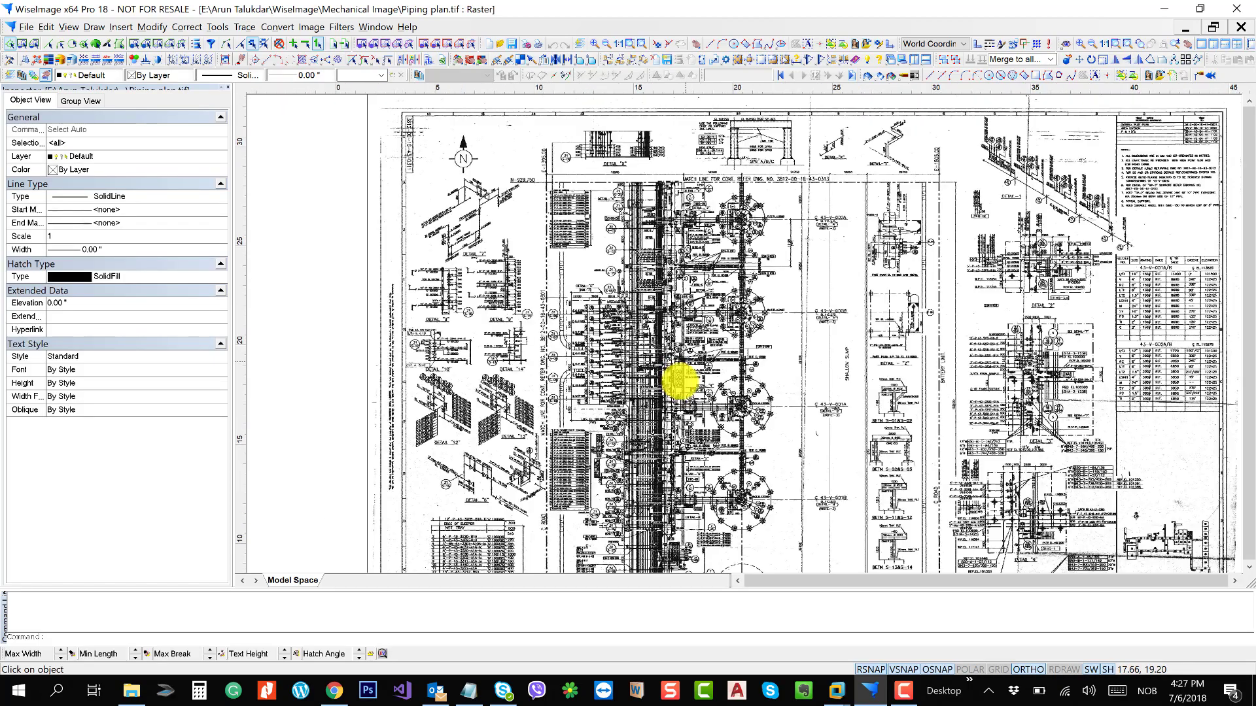
scroll(665, 392, up, 4)
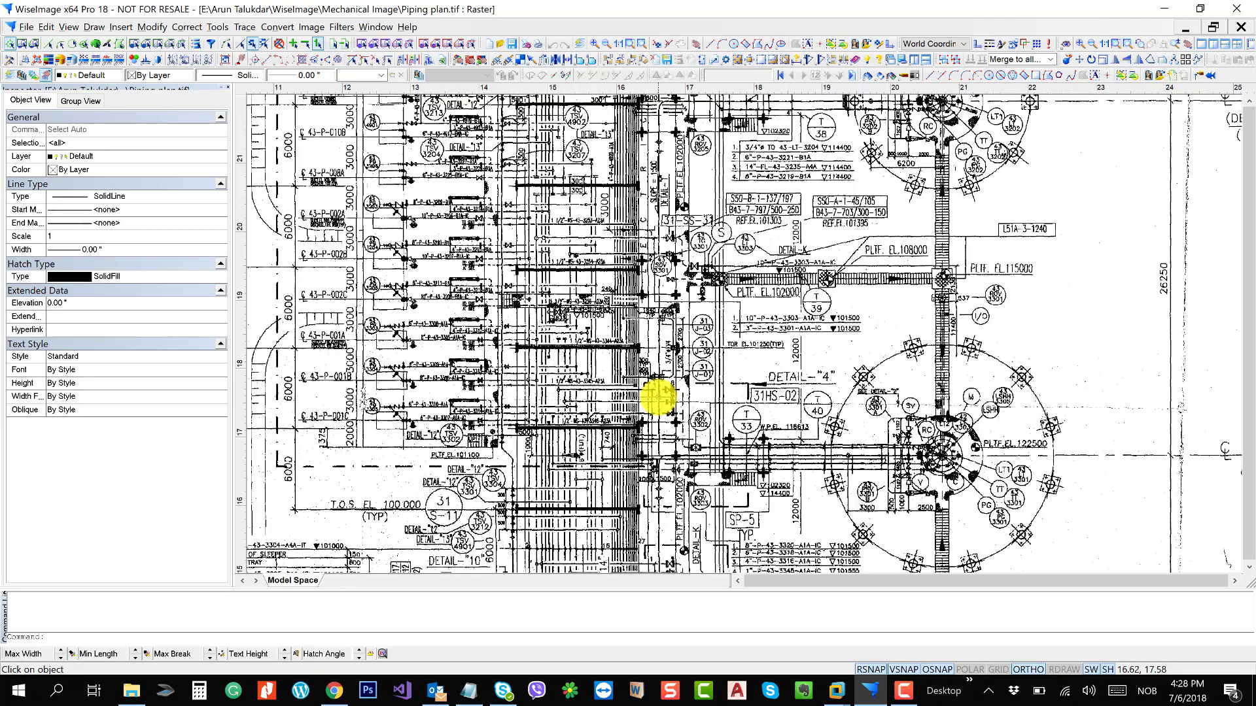
drag(630, 392, 751, 384)
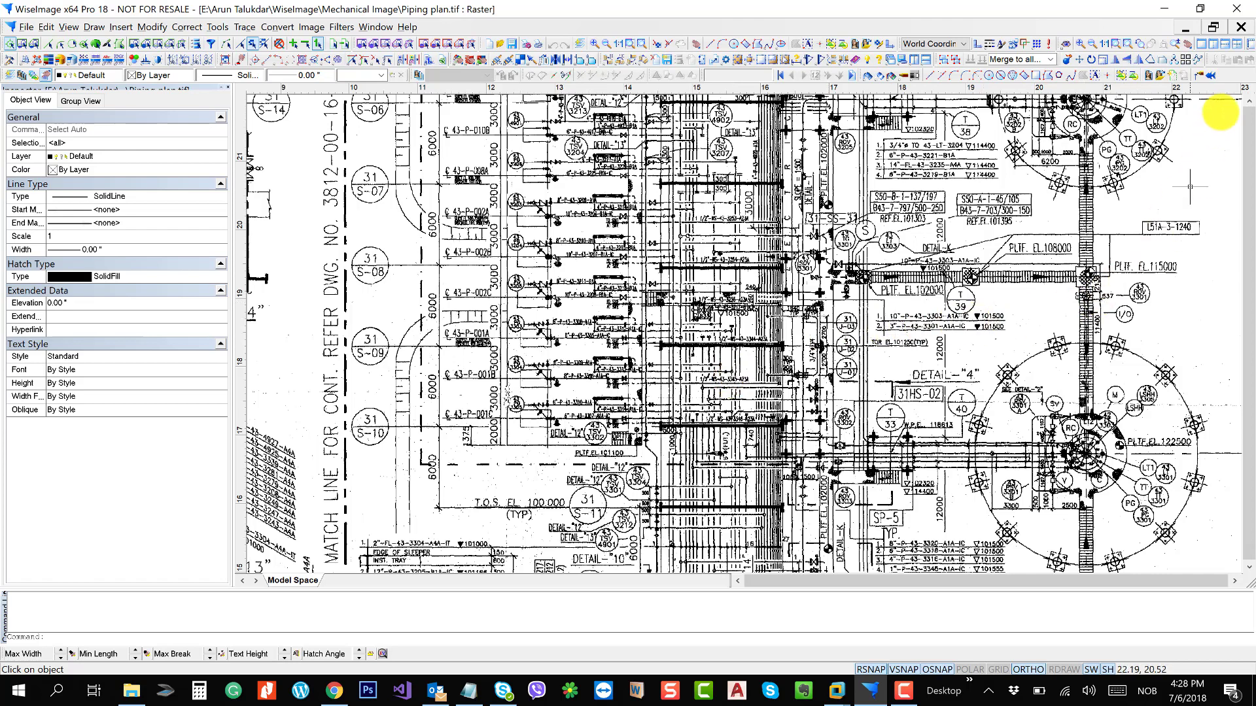
click(1240, 28)
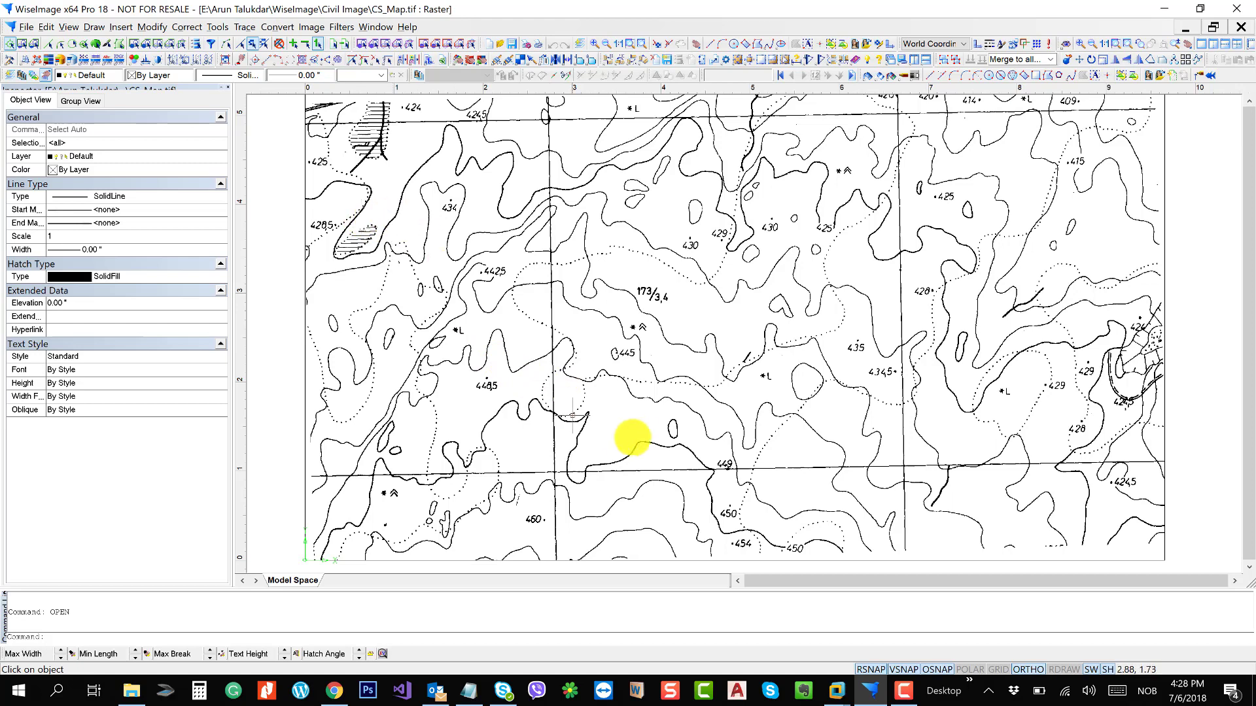
- Set the current drawing colour to Blue for the contour map
drag(642, 437, 590, 324)
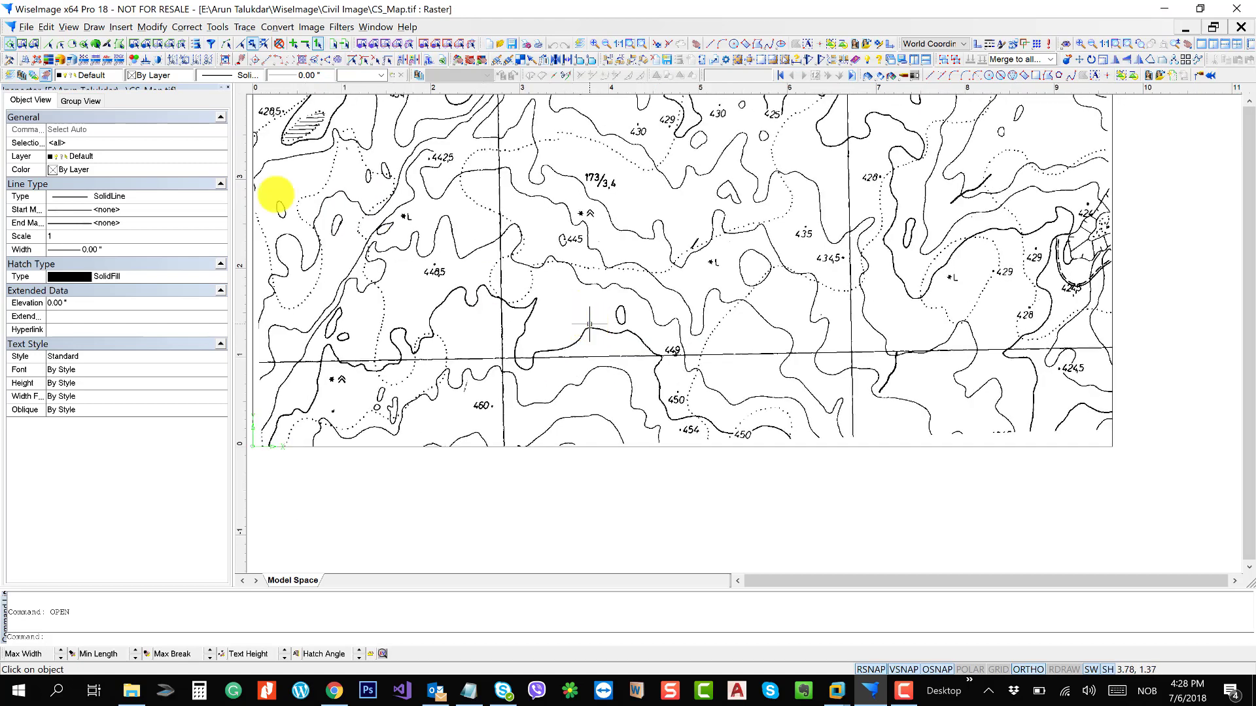
click(160, 75)
click(158, 150)
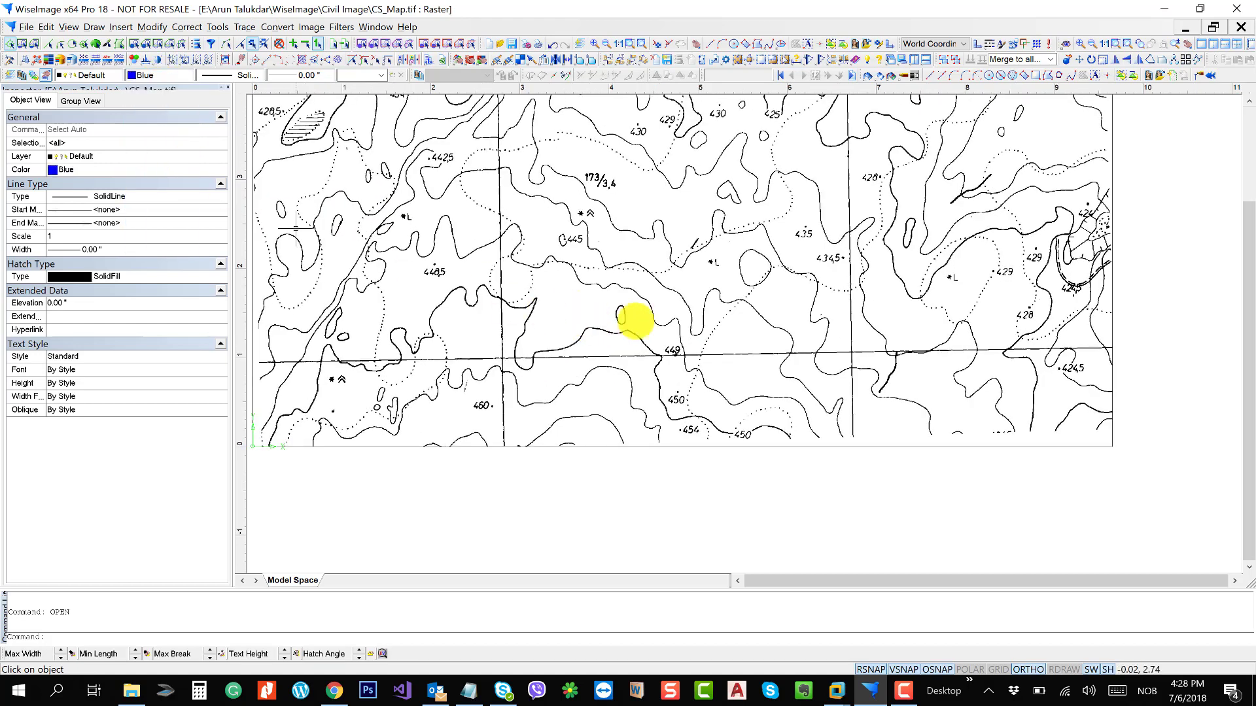
scroll(661, 369, up, 1)
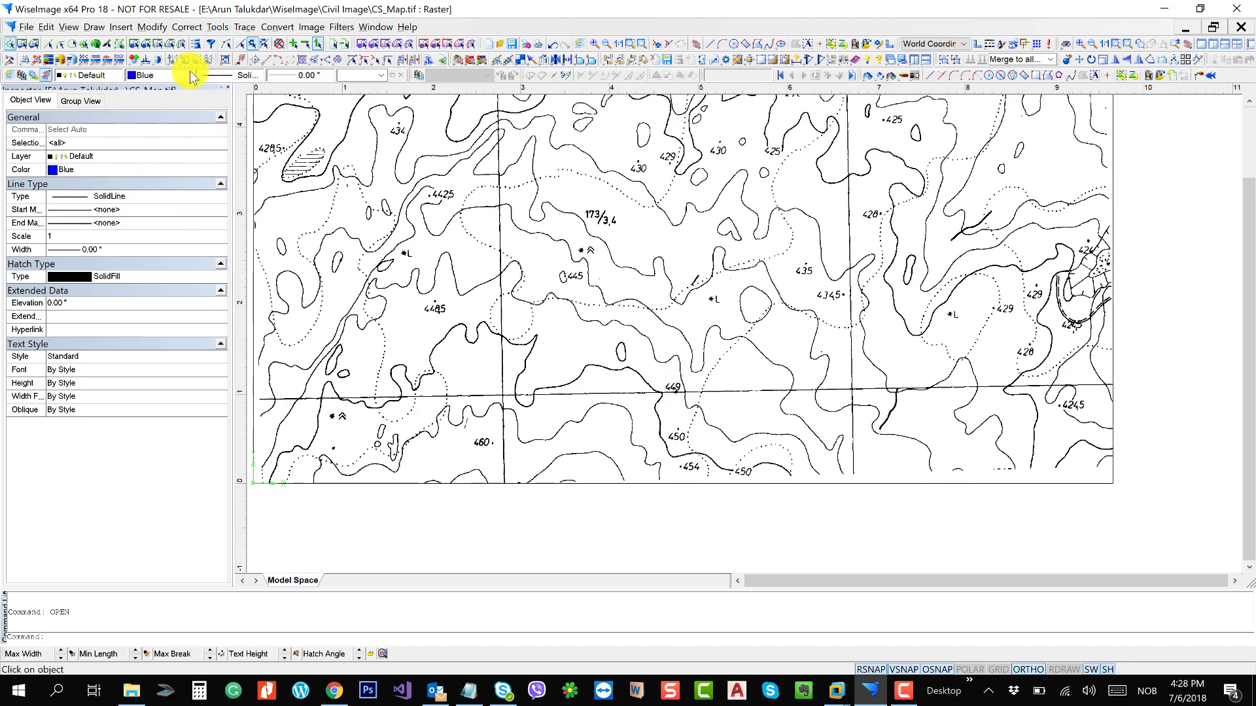
click(165, 75)
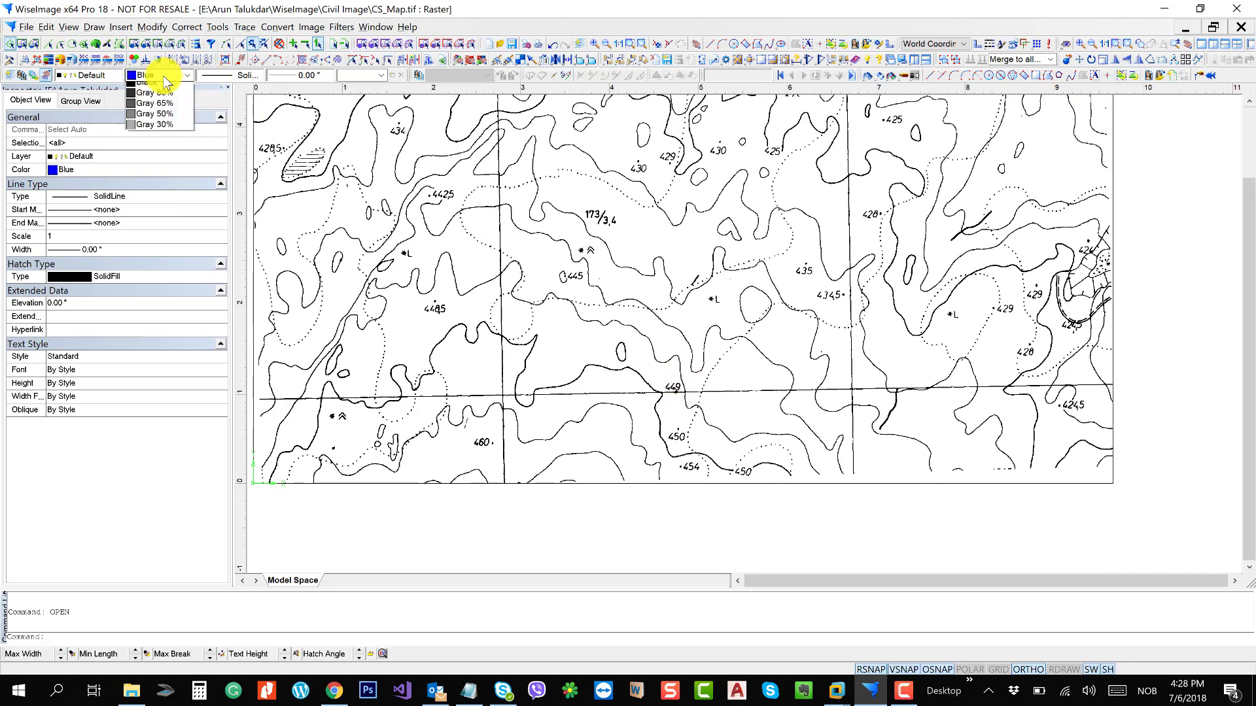
click(163, 75)
click(34, 77)
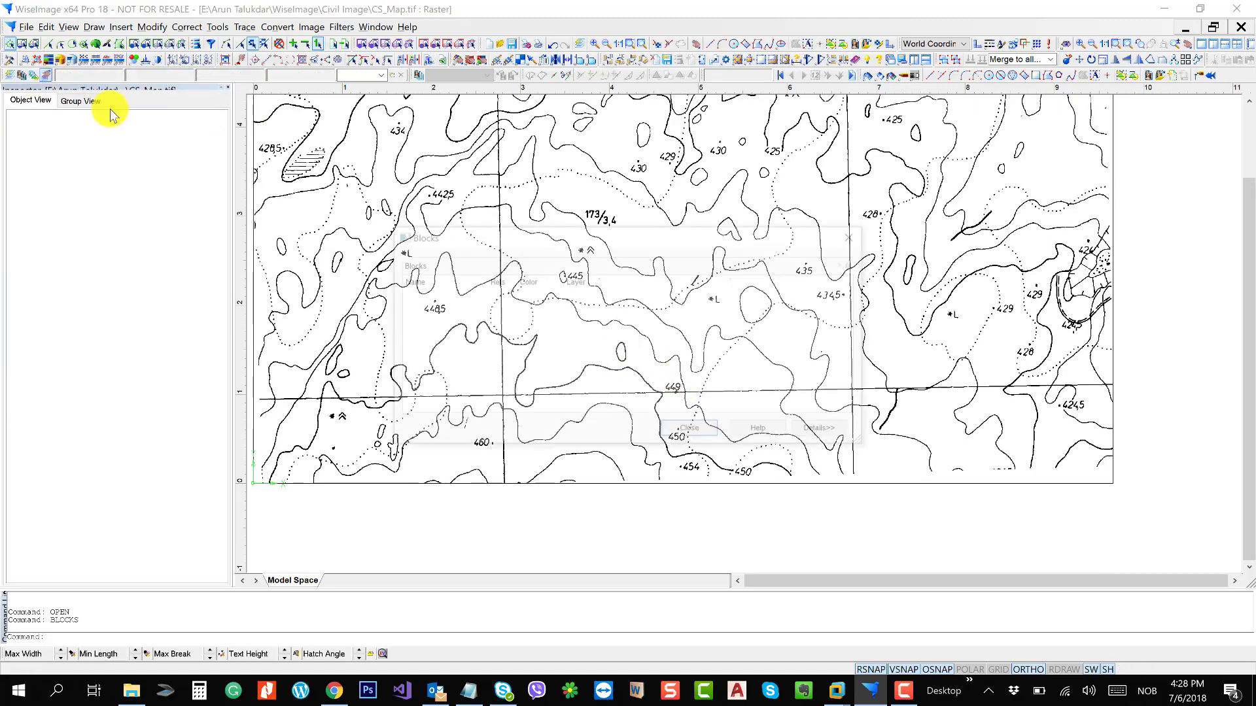
click(855, 237)
click(46, 75)
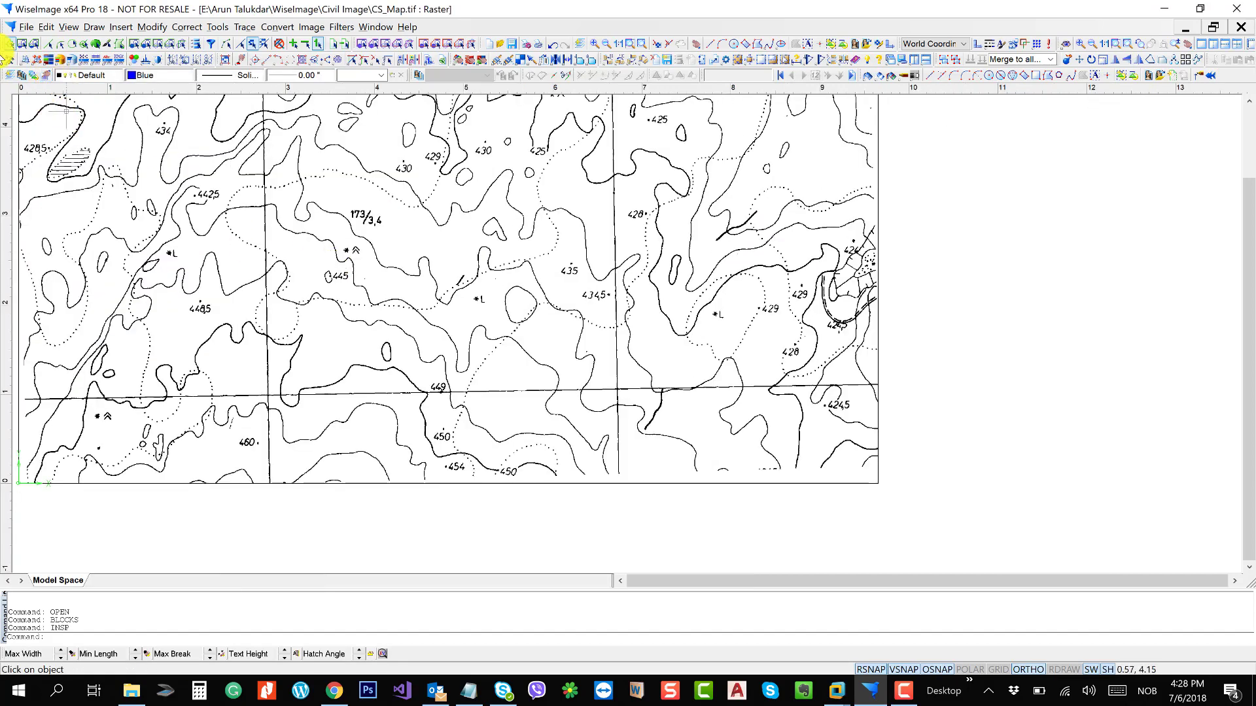
click(21, 77)
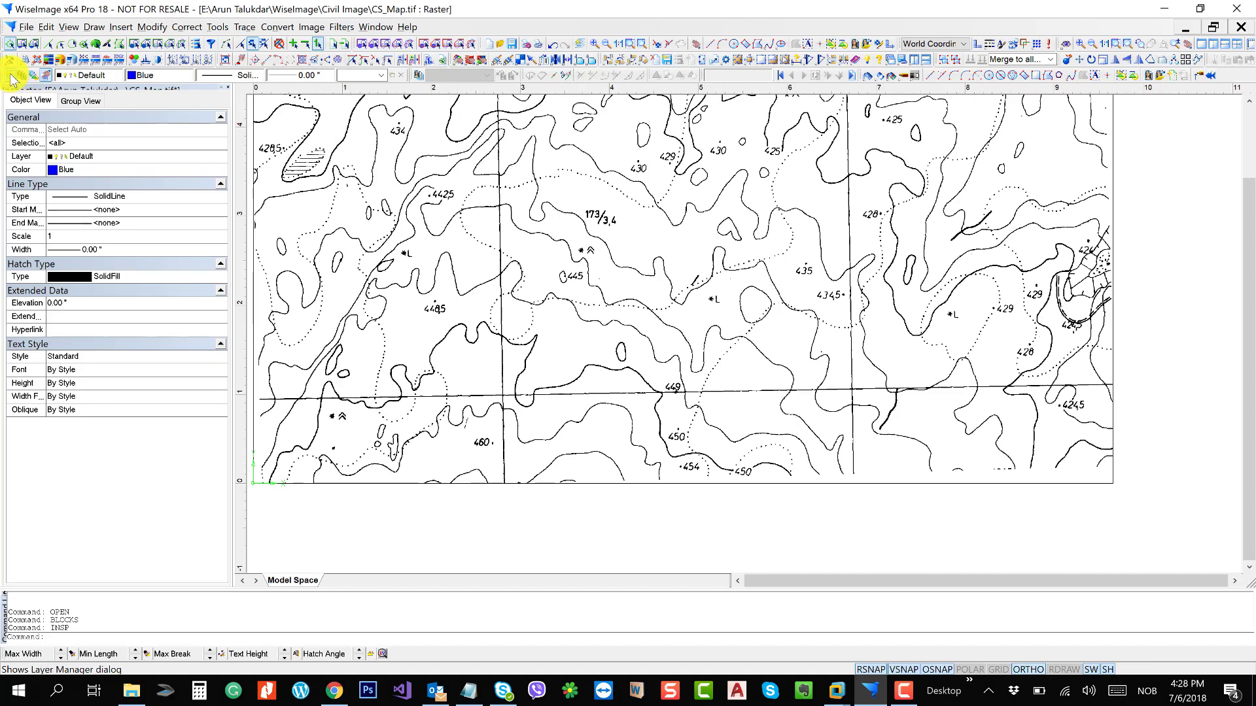
- Create four new layers in the contour map's layer manager
click(11, 77)
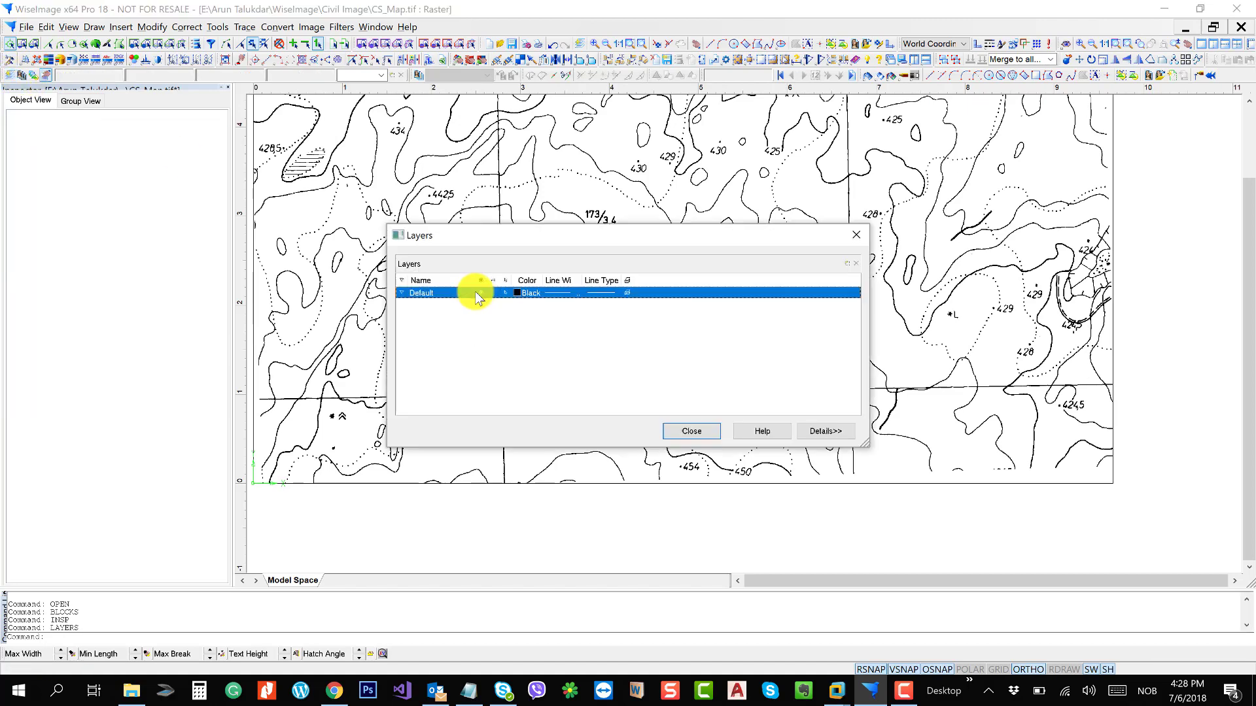
click(845, 264)
click(845, 265)
click(845, 265)
click(845, 265)
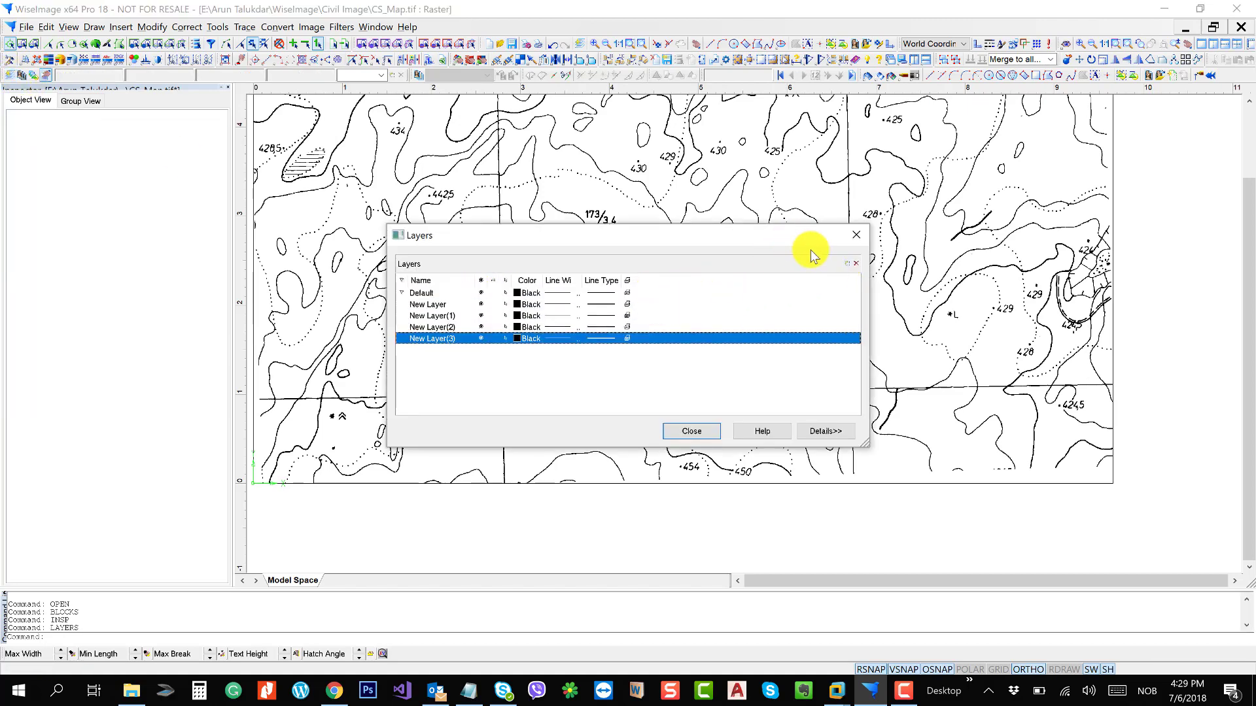
click(856, 235)
- Start a polyline at the contour's lower end near 7.62, 0.13, and turn off ortho mode and raster snap
mouse_move(636, 295)
mouse_down()
mouse_move(732, 333)
mouse_move(656, 288)
mouse_up()
scroll(667, 297, up, 1)
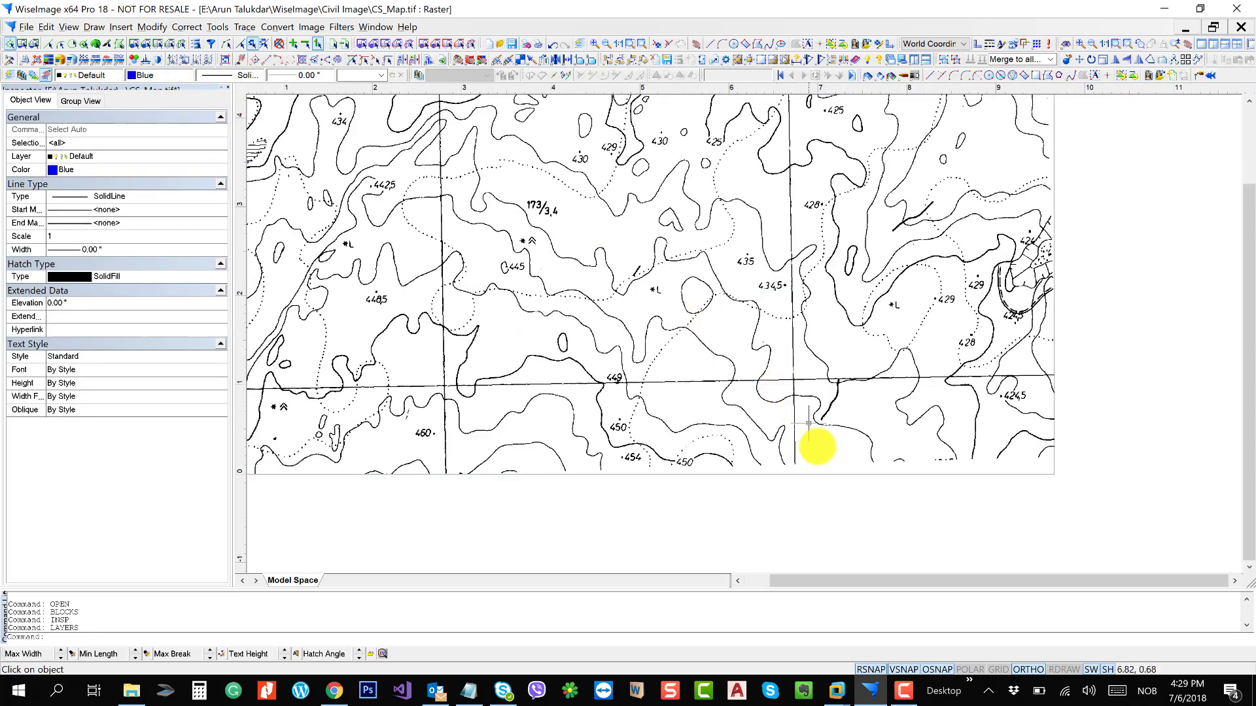
scroll(817, 438, up, 1)
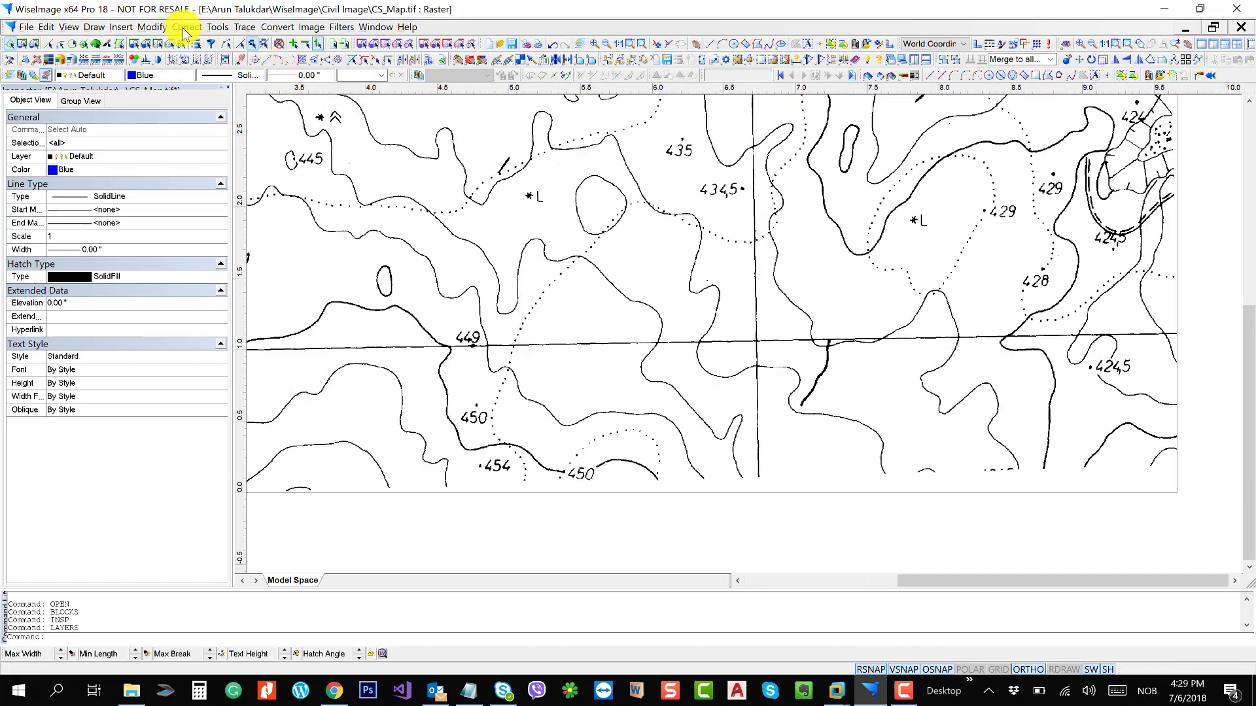
click(95, 27)
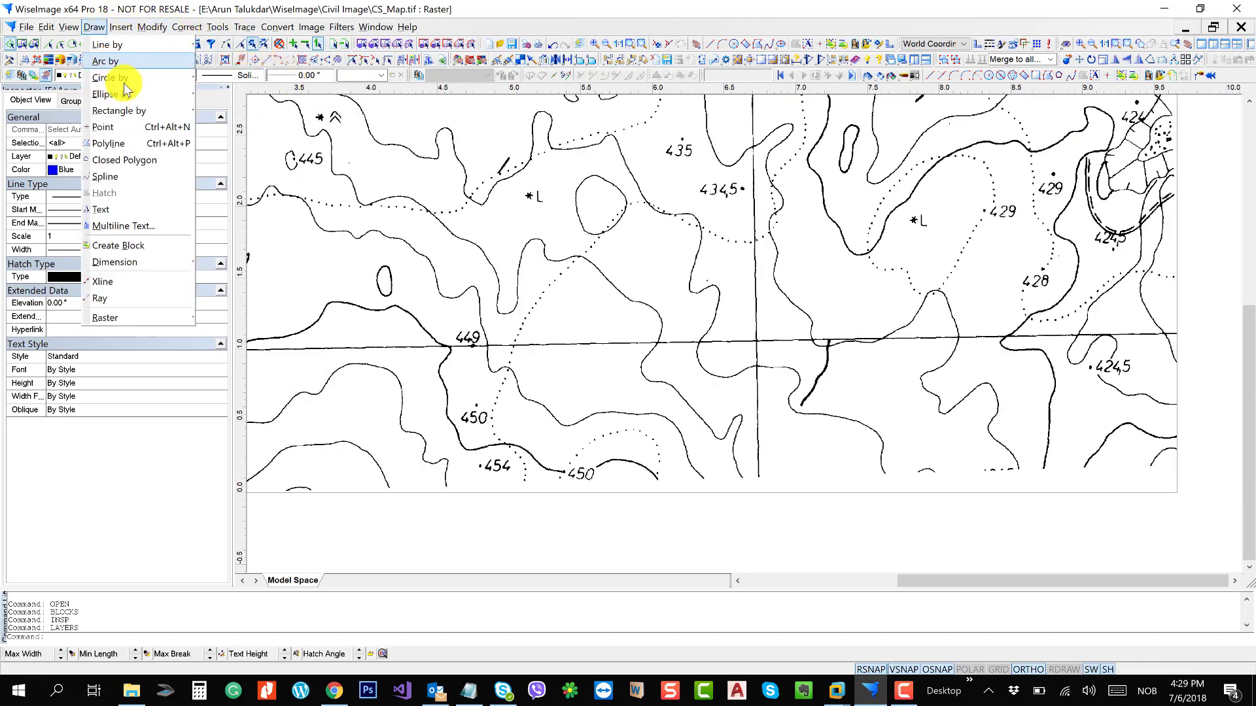
click(127, 146)
scroll(896, 490, up, 5)
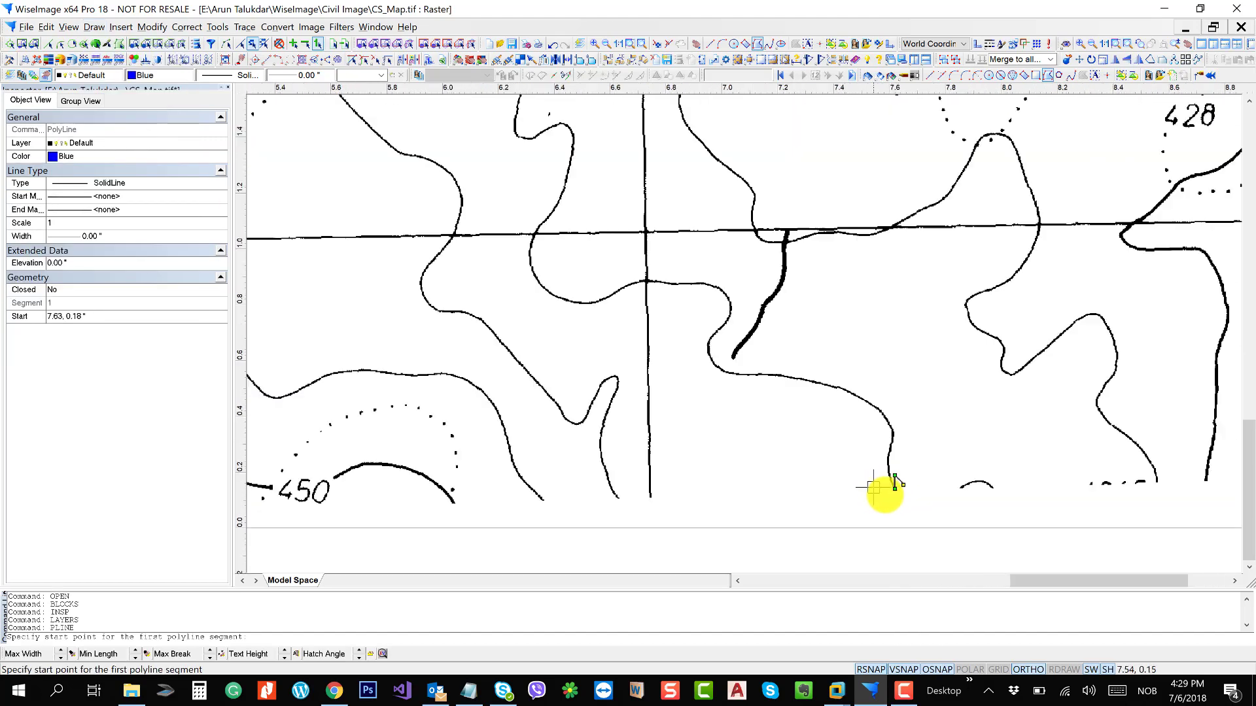
scroll(899, 497, up, 1)
click(901, 484)
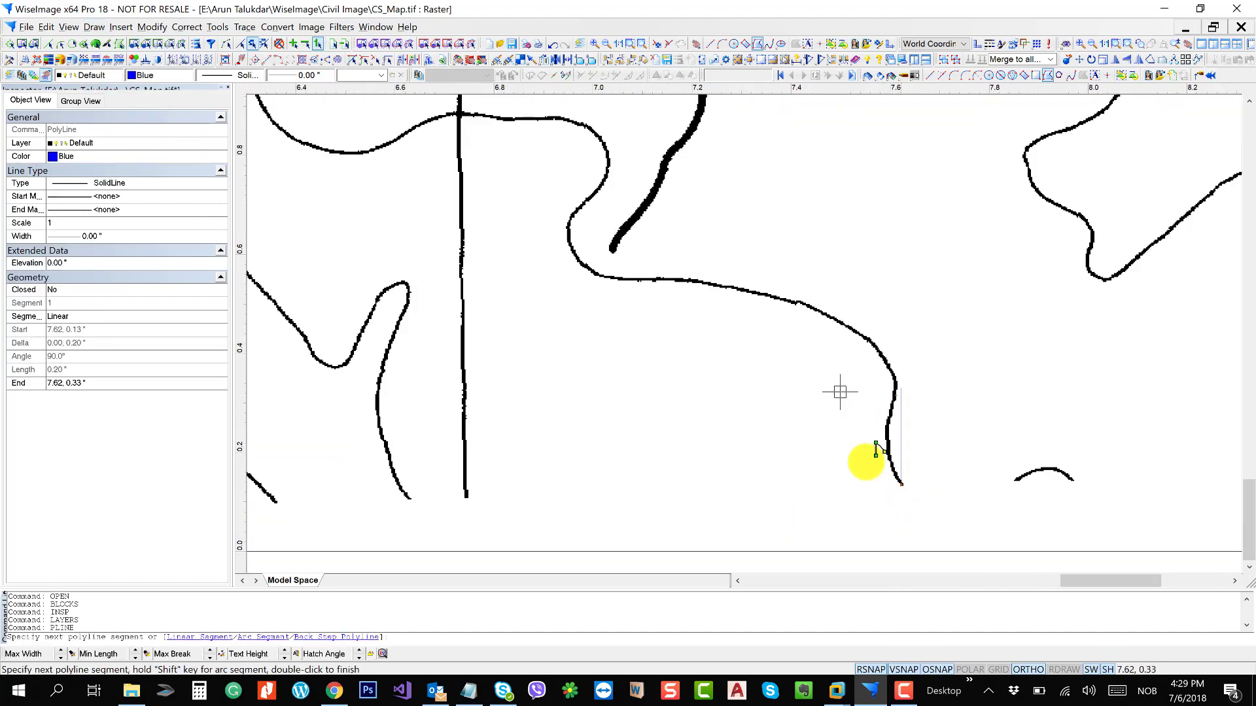
click(1024, 670)
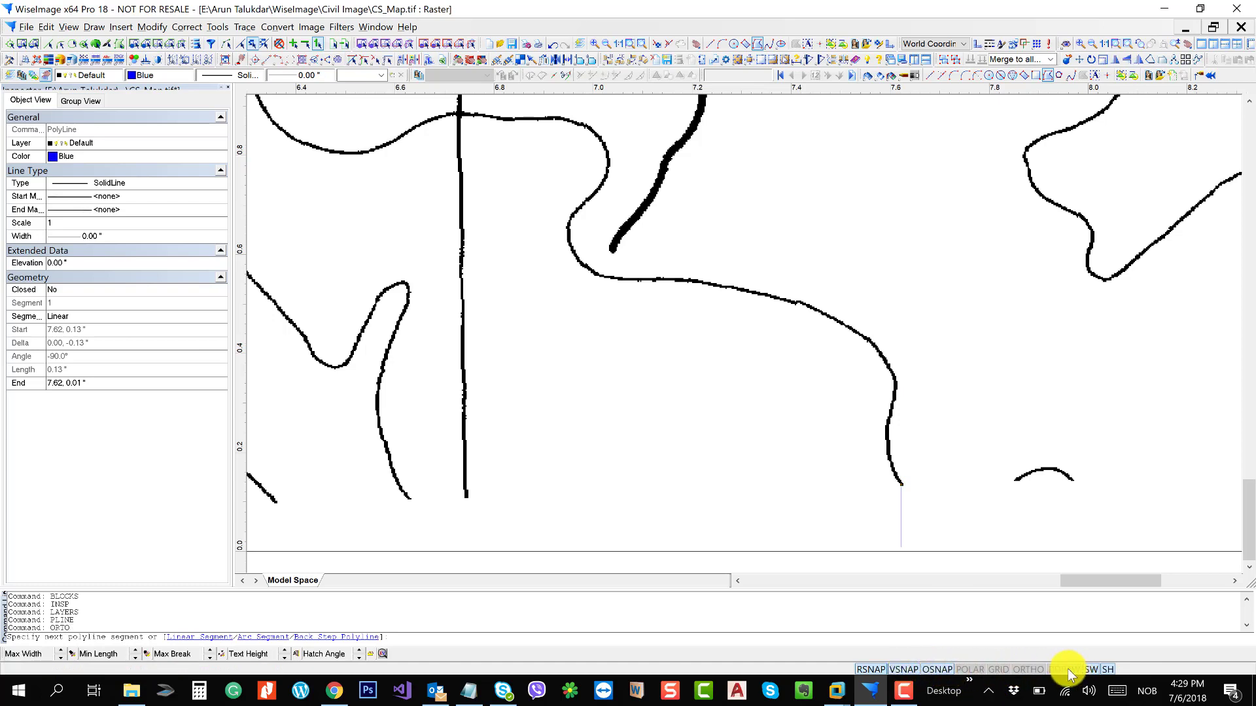
click(905, 669)
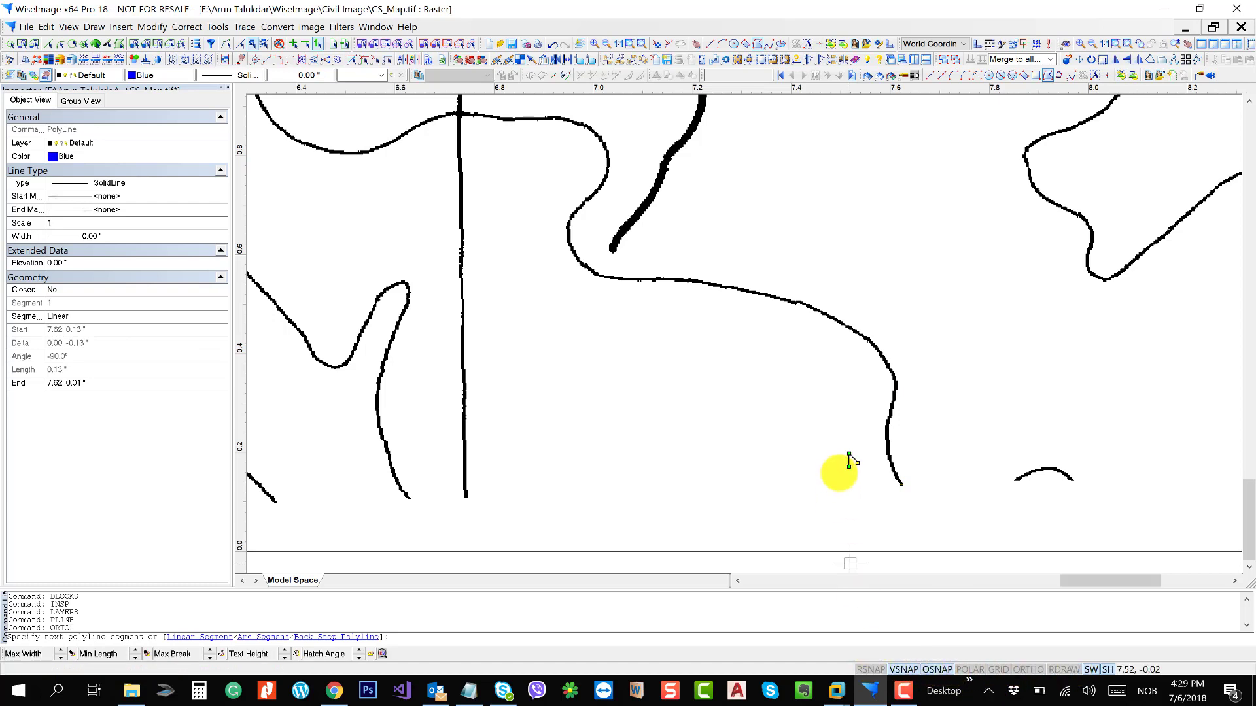
- Trace the contour upward with six linear polyline segments to about 7.59, 0.39, and end the polyline command
scroll(857, 474, up, 3)
scroll(887, 473, up, 1)
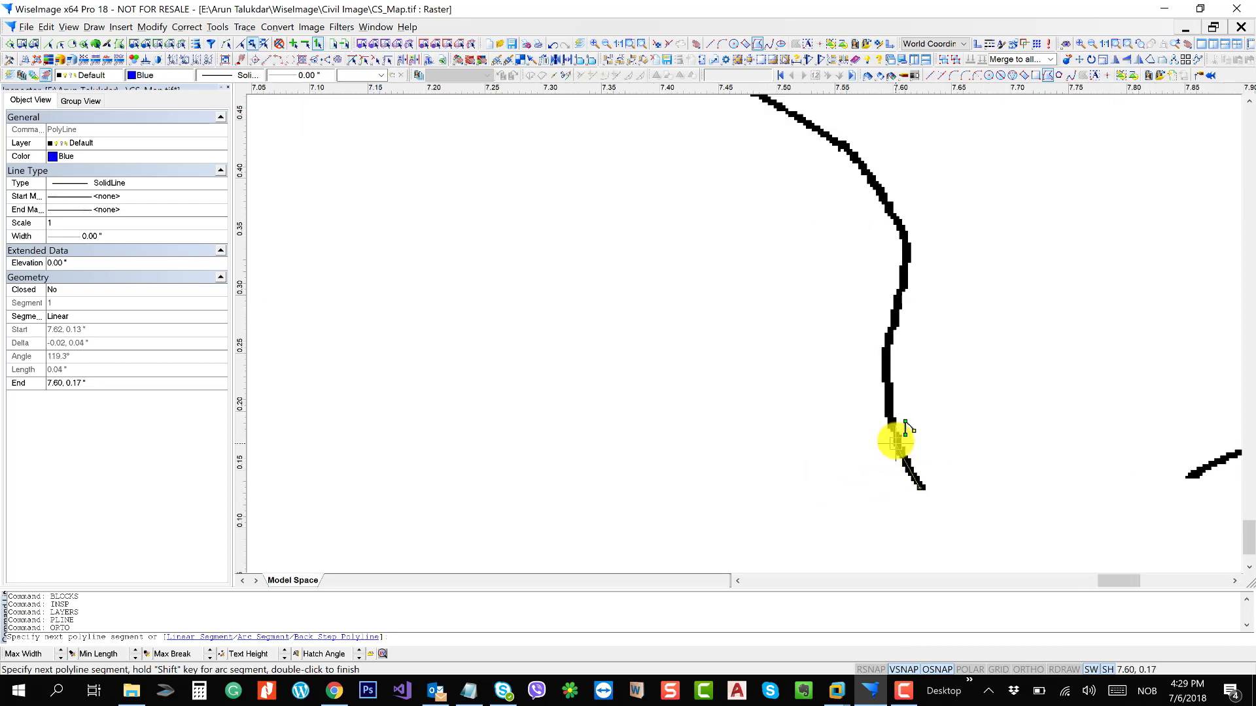
click(895, 439)
click(886, 370)
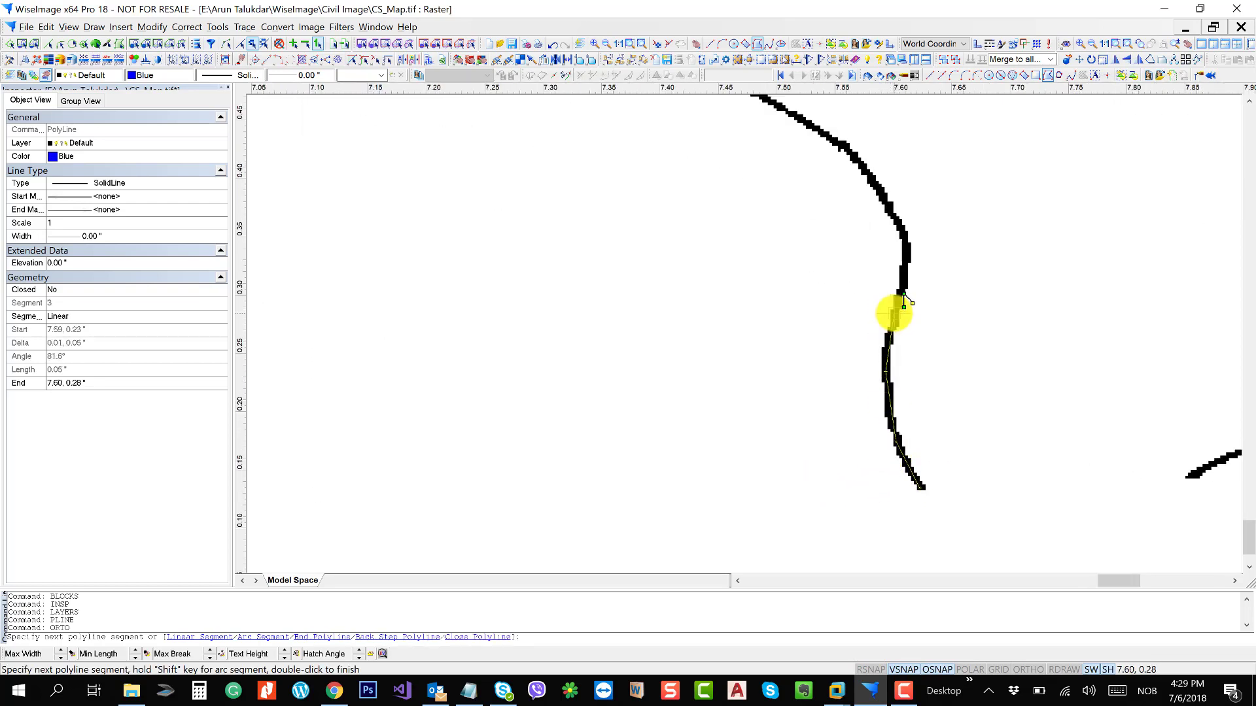
click(904, 304)
click(905, 266)
click(905, 234)
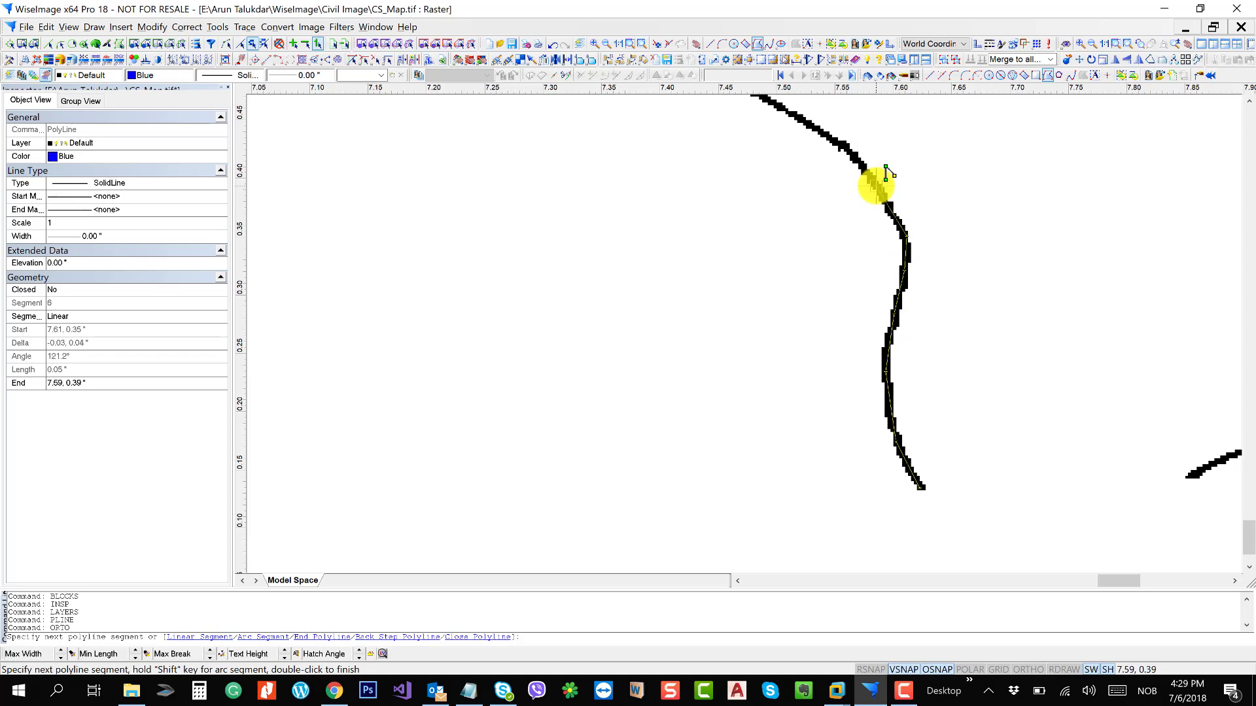
click(876, 186)
key(Escape)
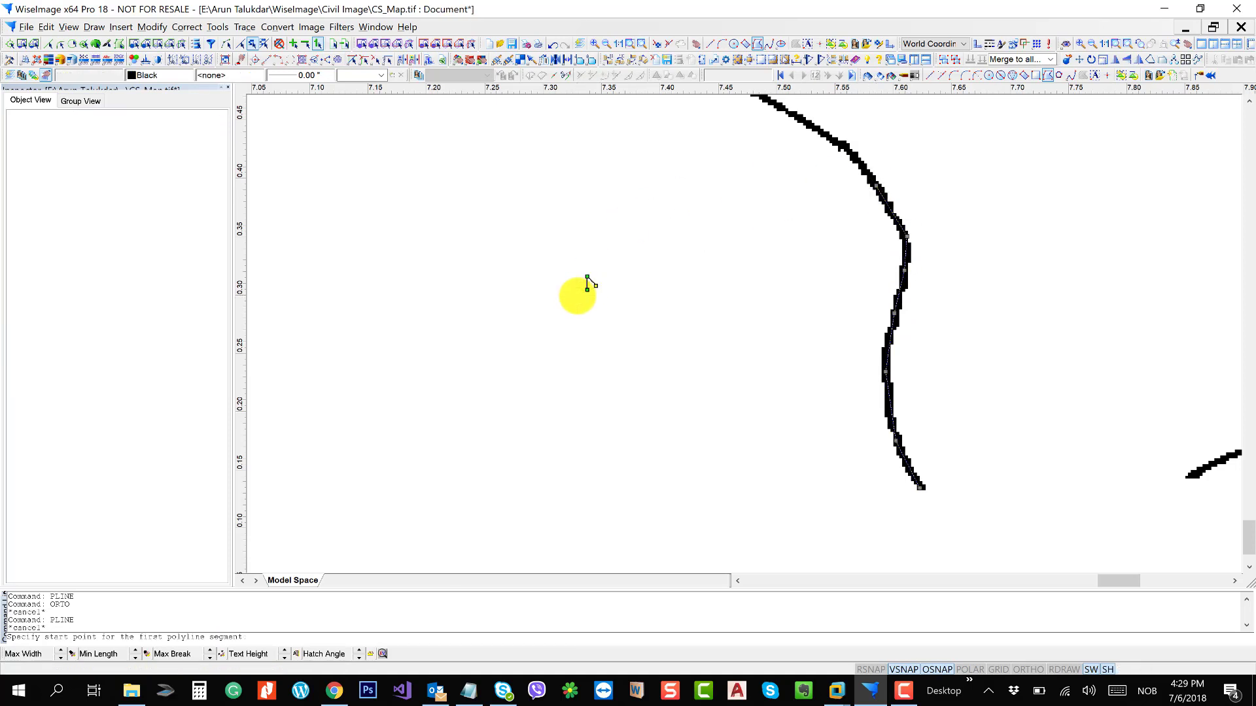
key(Escape)
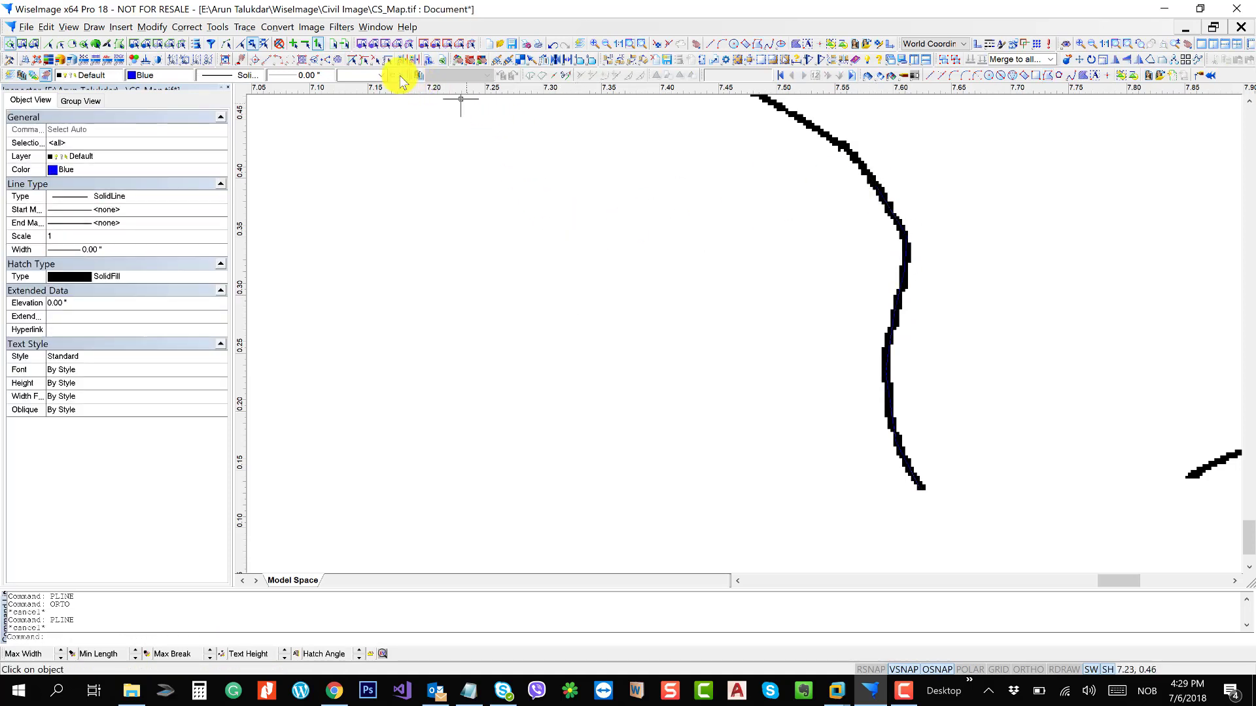
- Select the manually traced contour polyline as a vector object and delete it
click(240, 44)
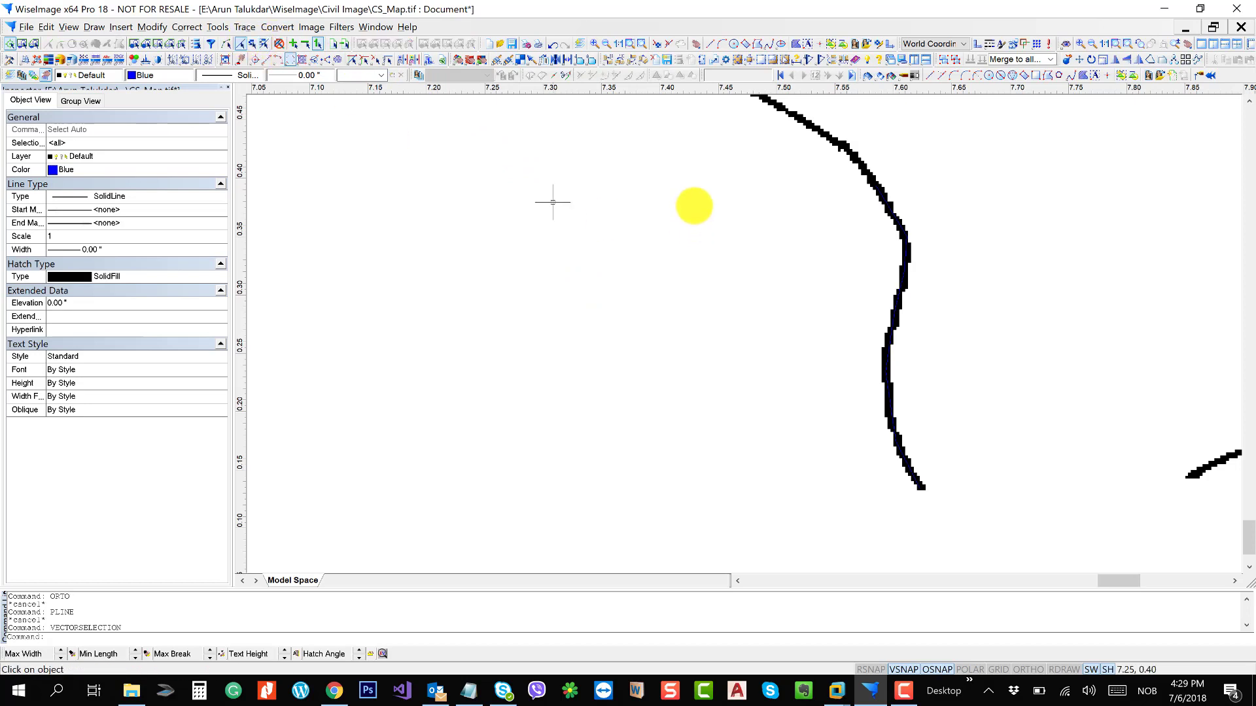
drag(673, 162, 1083, 545)
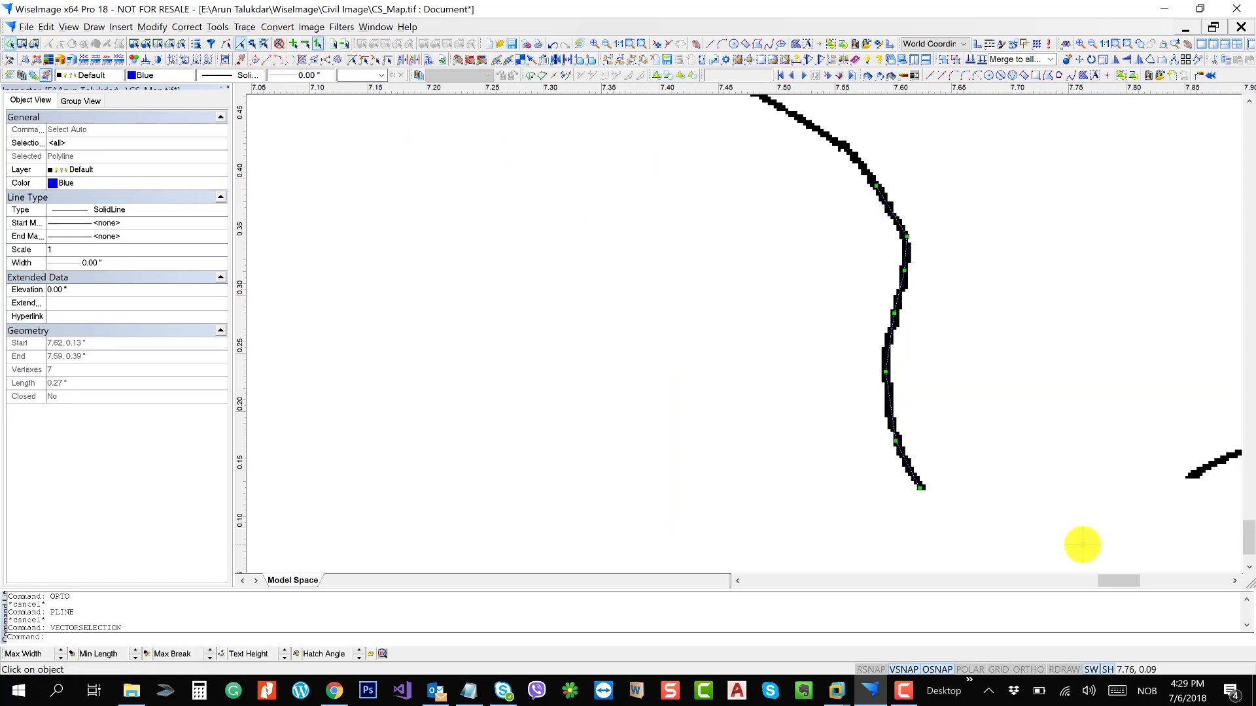
key(Delete)
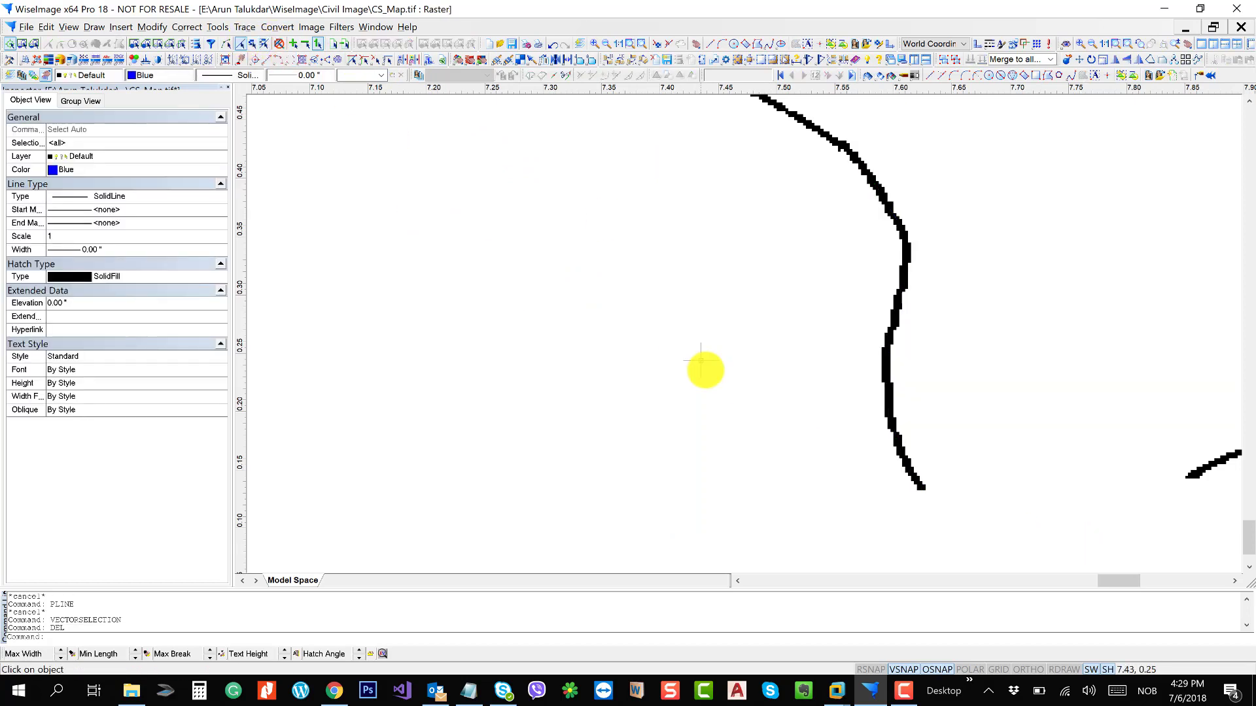
- Start a Line Following trace at the same contour's lower end and trace it up to the vertical grid line
scroll(705, 365, down, 1)
drag(789, 285, 749, 377)
click(277, 28)
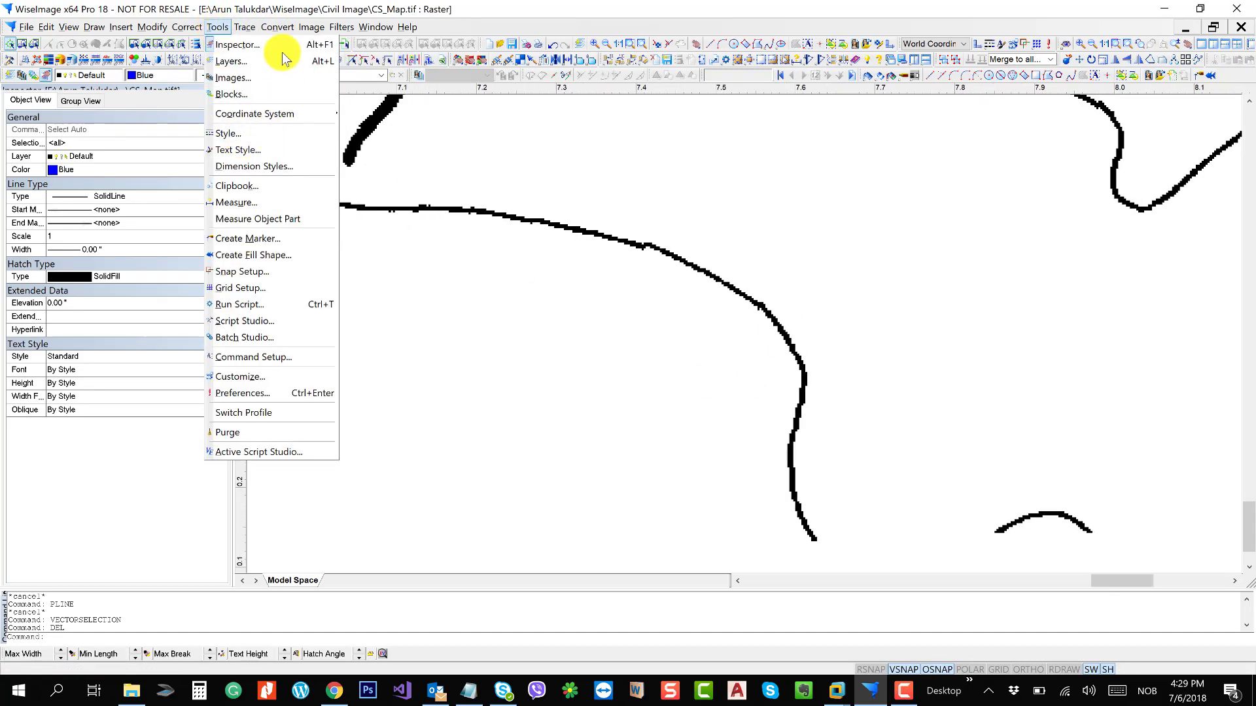
mouse_move(280, 33)
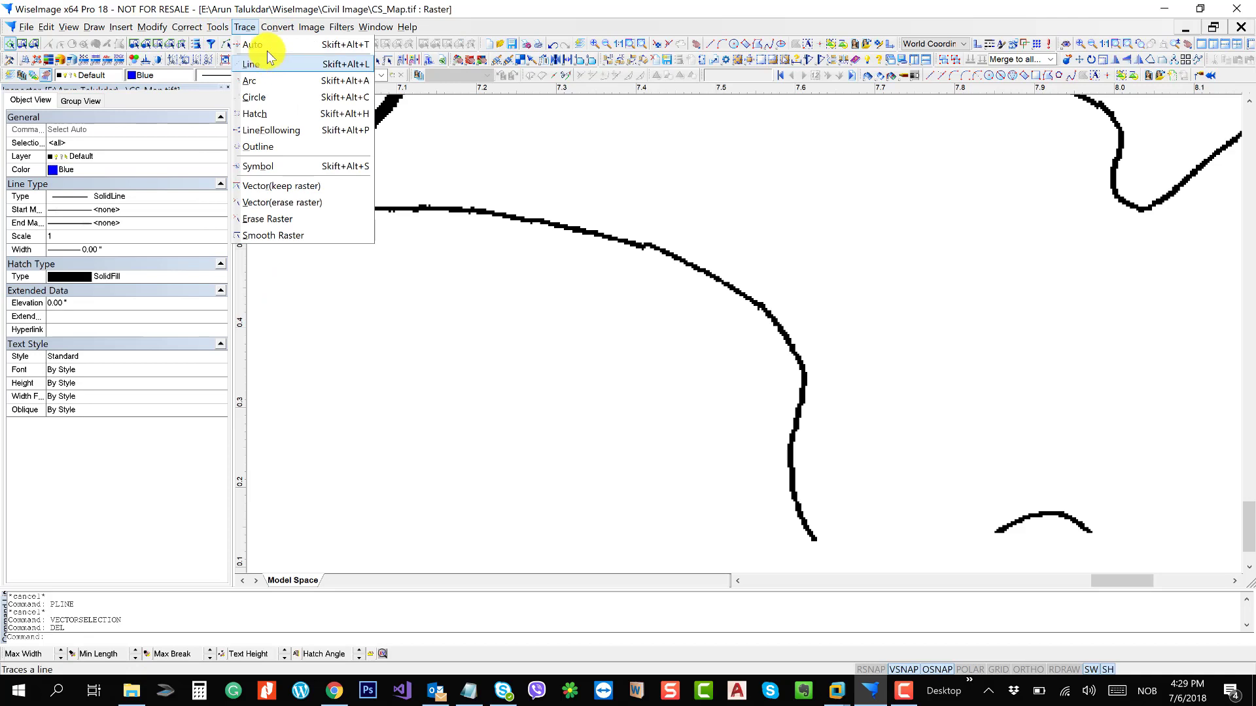
click(292, 130)
scroll(793, 325, up, 4)
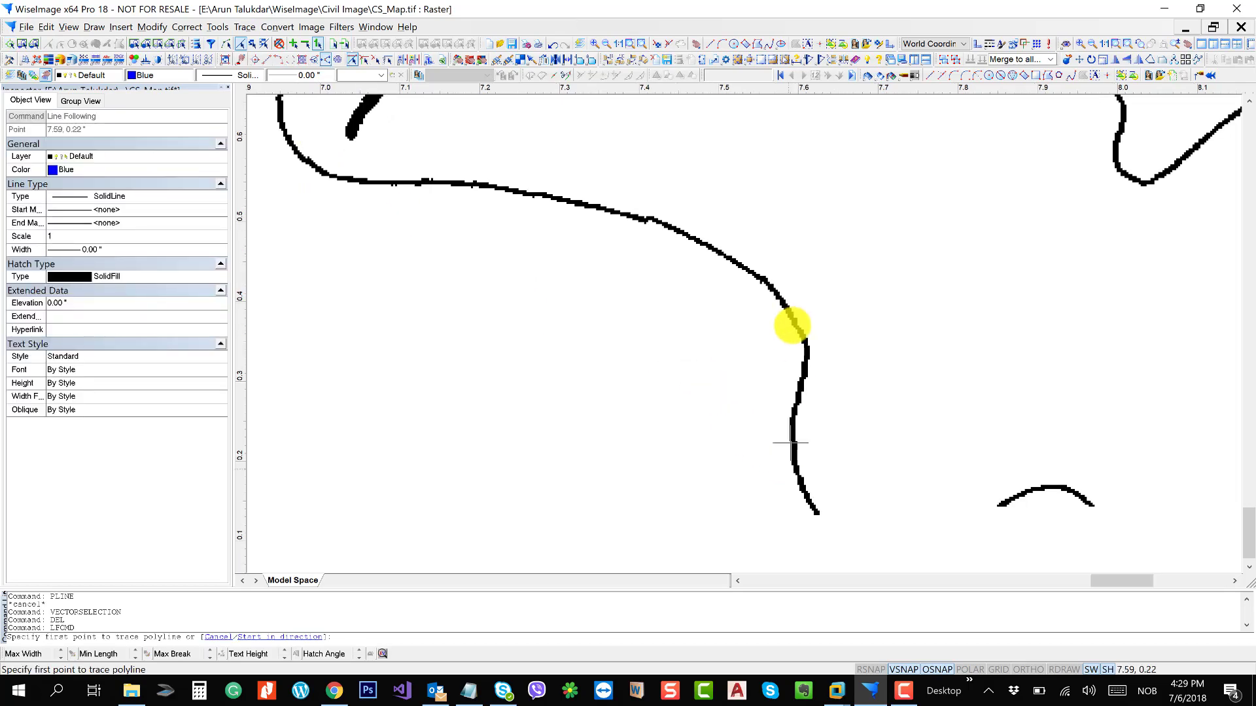
click(818, 397)
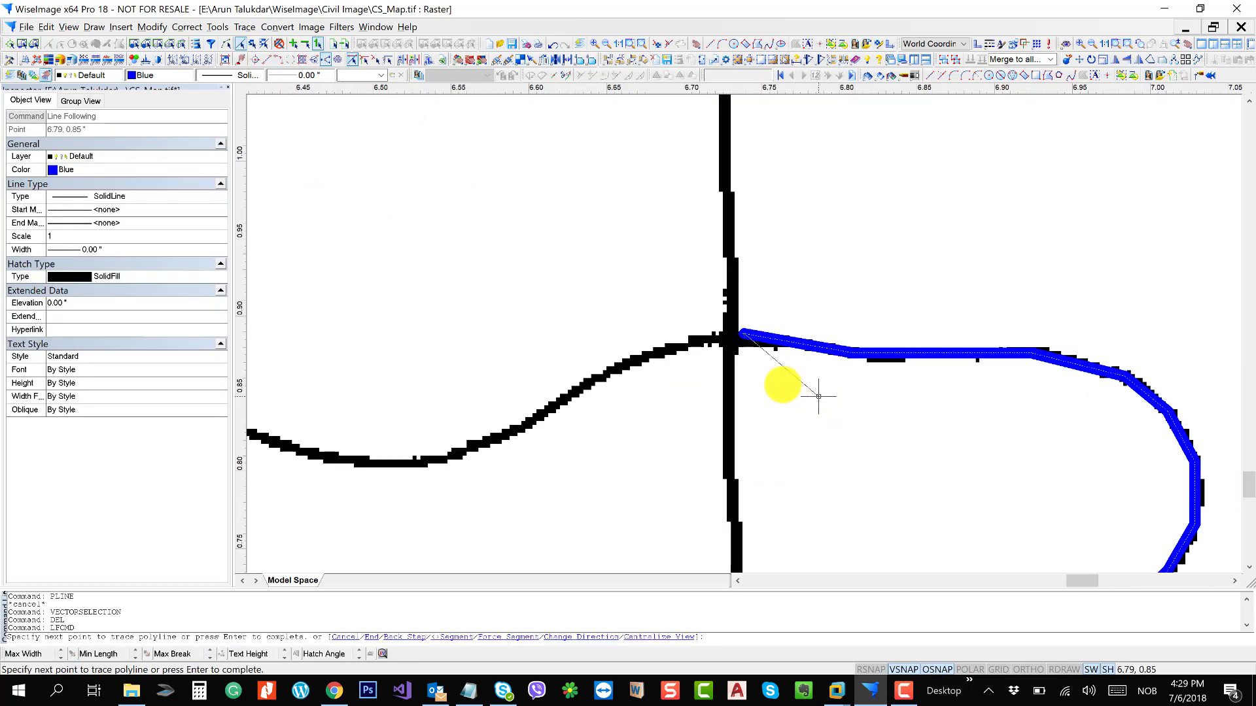
- Continue the trace across the vertical grid line by picking the contour near 6.67, 0.87, following it up to the horizontal grid line
scroll(606, 262, down, 2)
scroll(628, 301, down, 6)
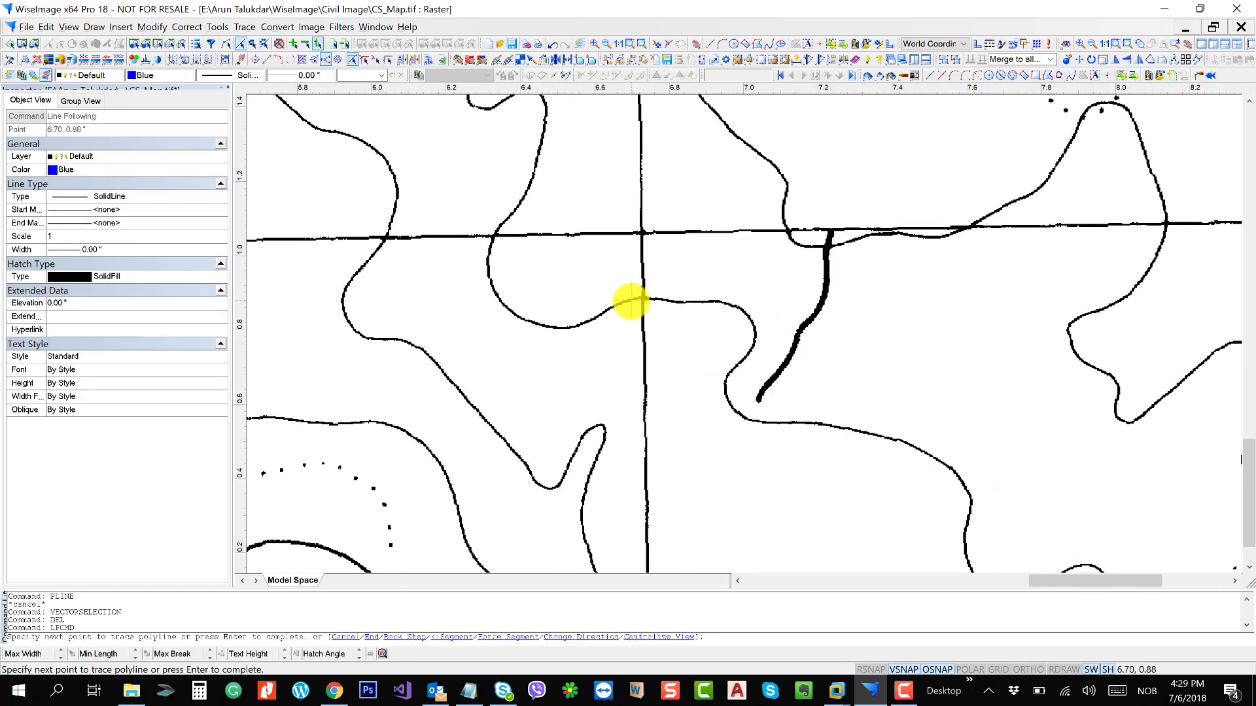
scroll(628, 307, up, 5)
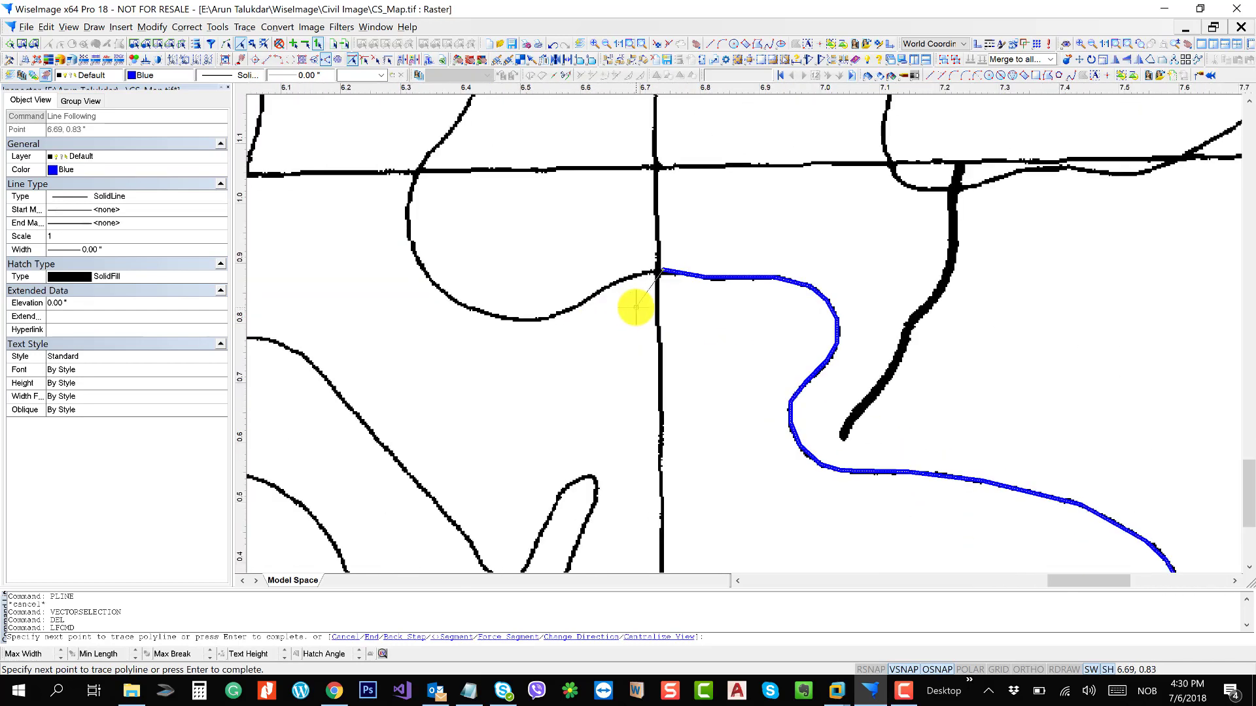
scroll(648, 288, up, 2)
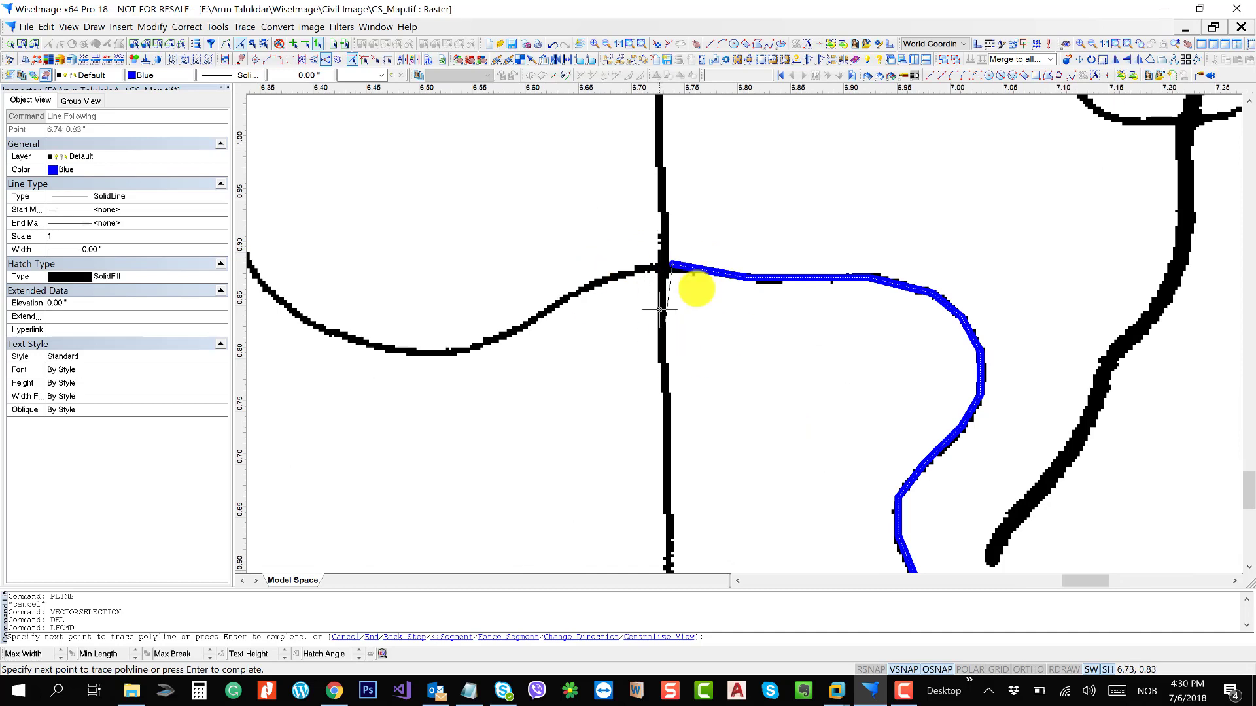
scroll(610, 292, up, 1)
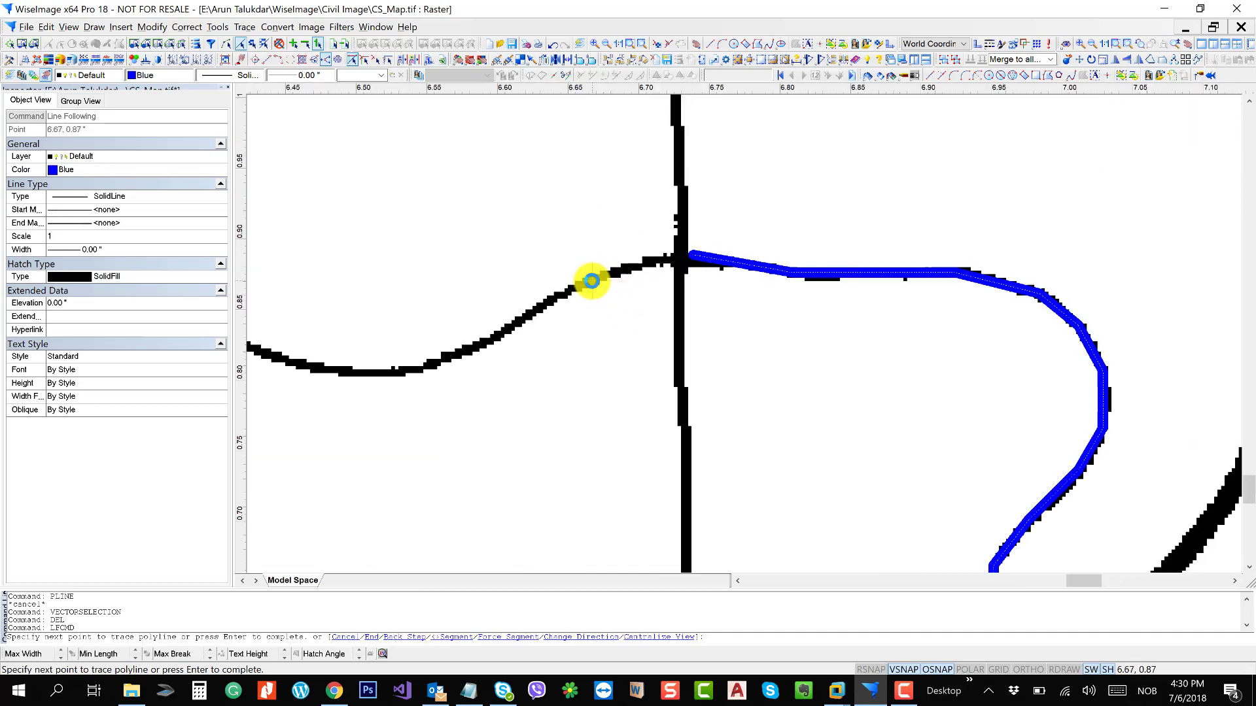
click(591, 281)
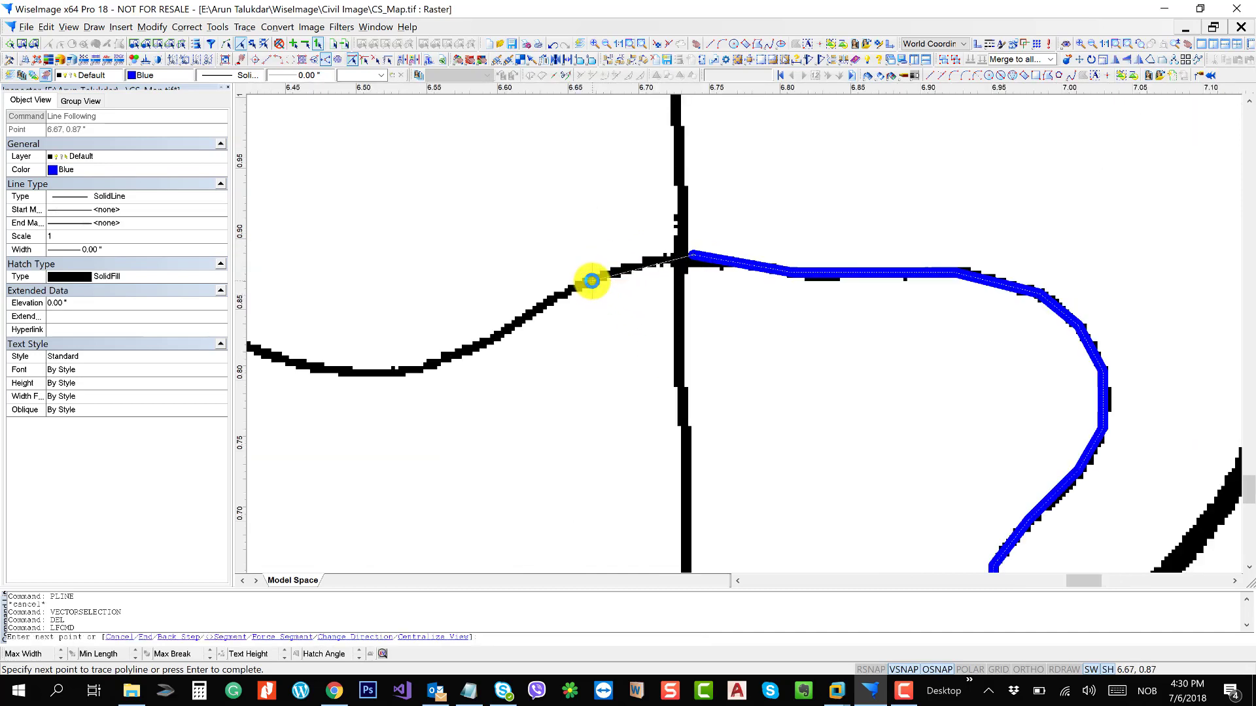
scroll(561, 295, up, 1)
click(561, 300)
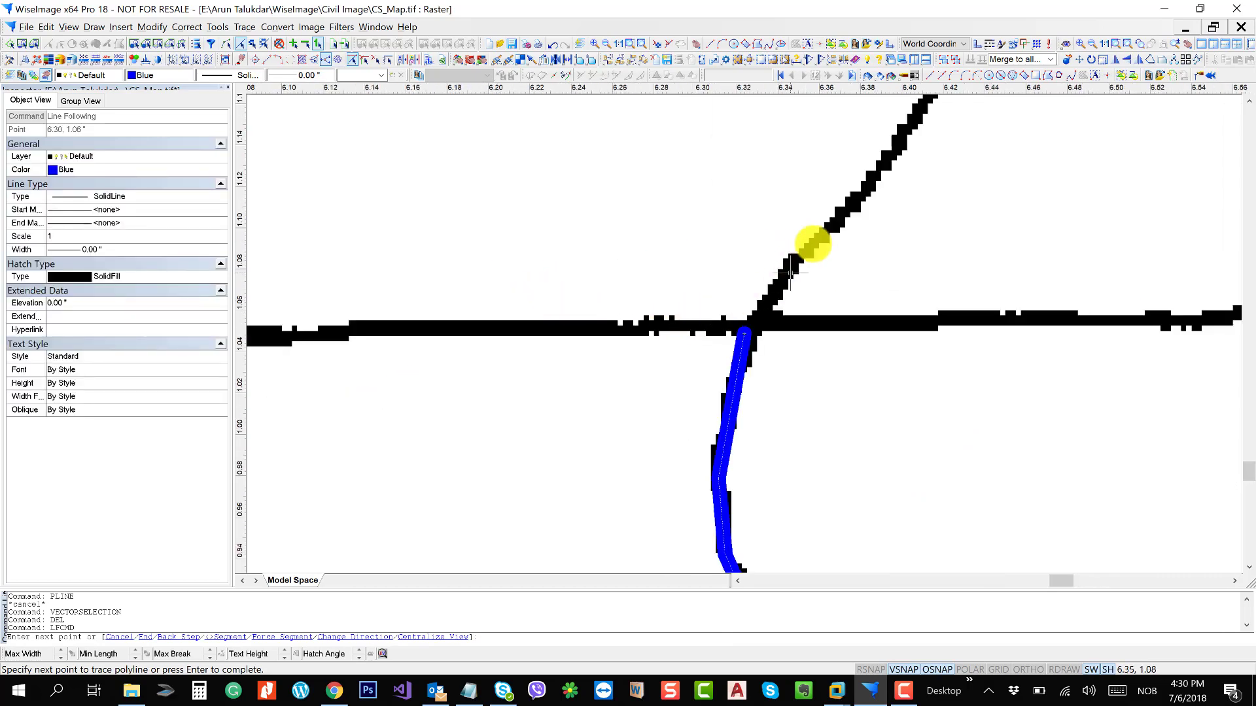
- Continue the trace across the horizontal grid line and the remaining breaks and crossings to the map's western edge, and complete the polyline
click(885, 166)
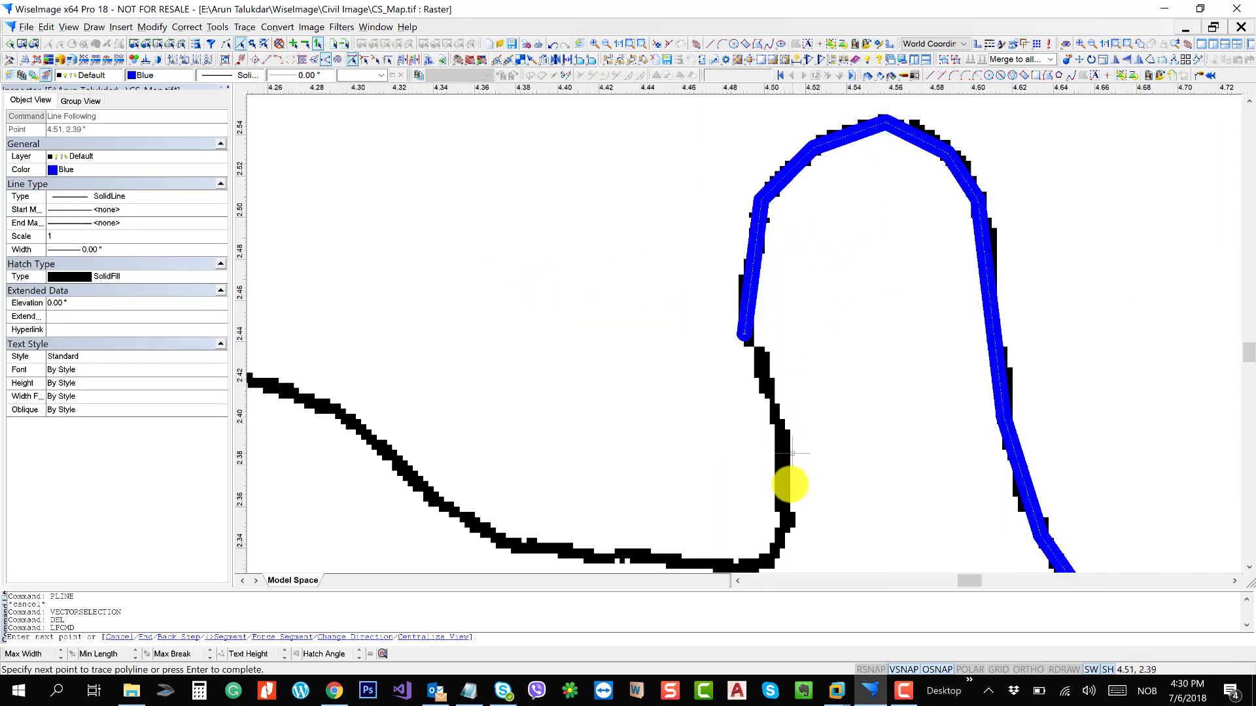
click(781, 505)
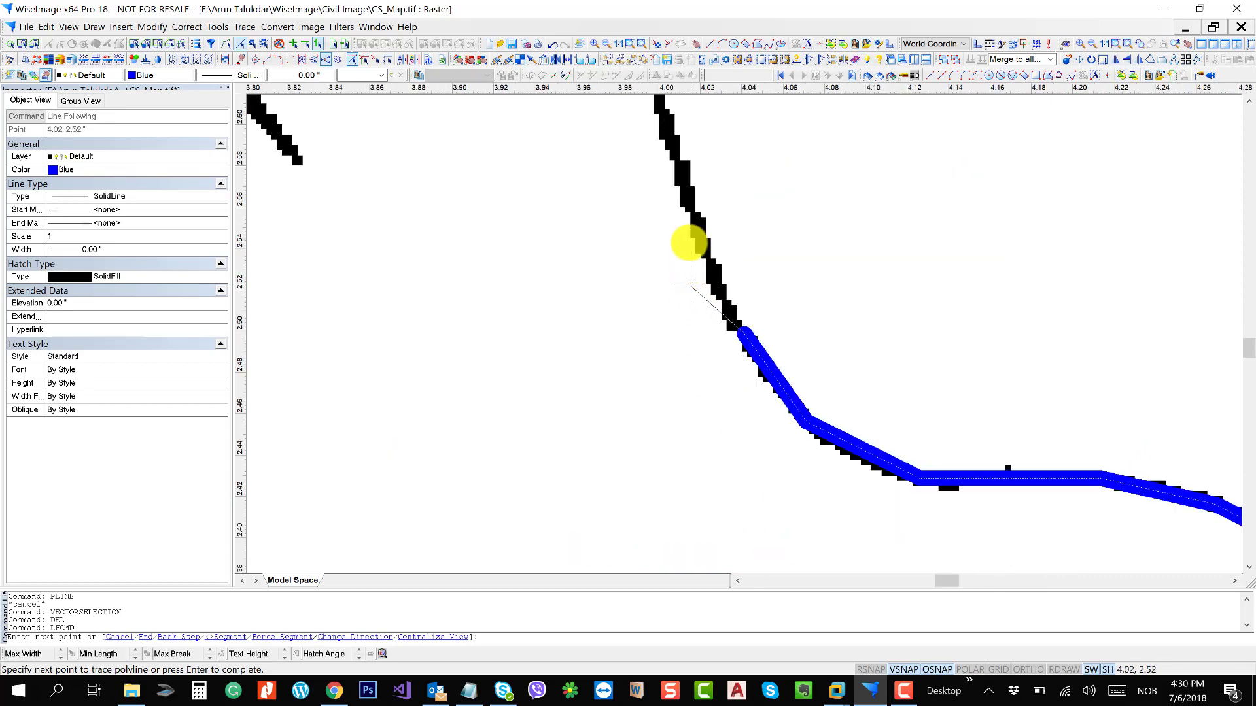
click(685, 187)
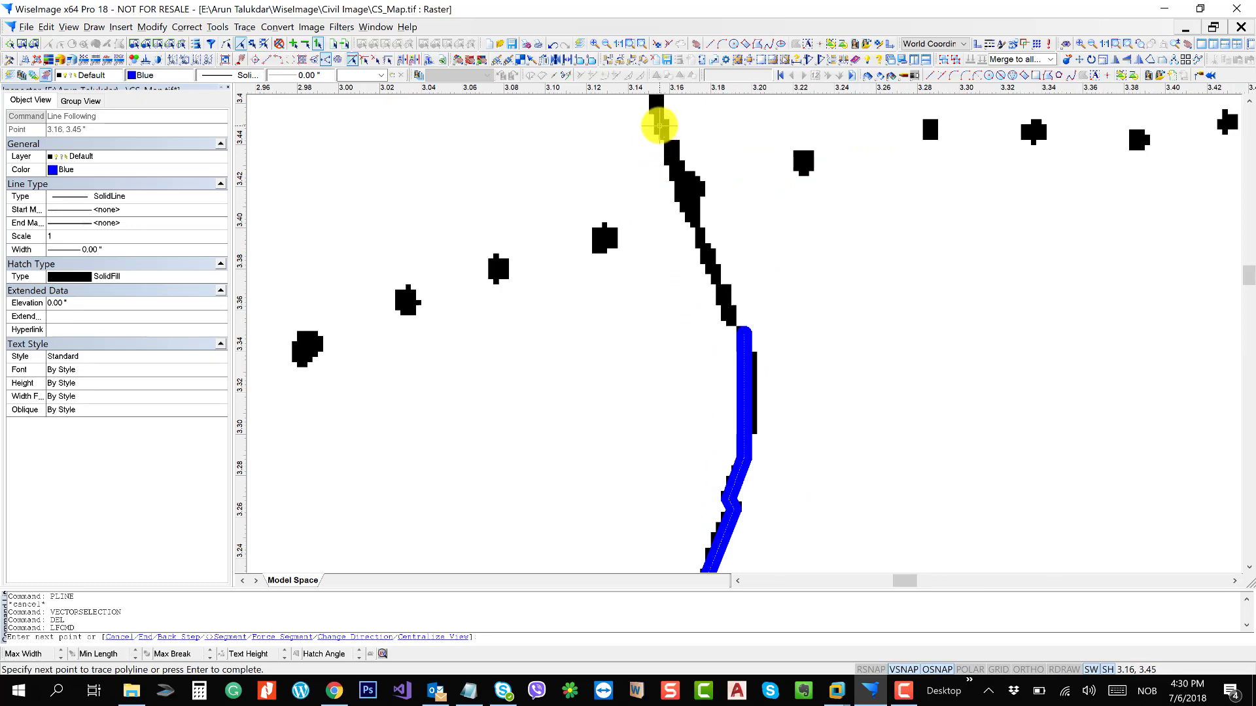
drag(667, 138, 667, 348)
click(654, 284)
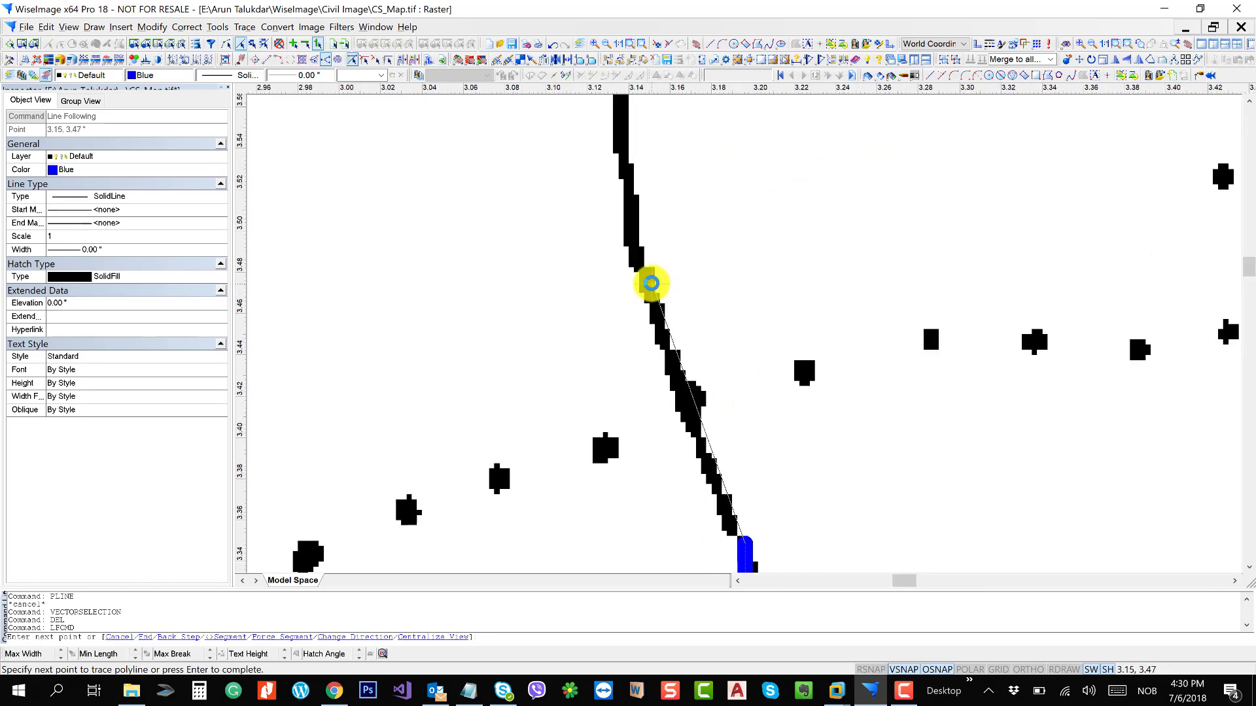
click(507, 316)
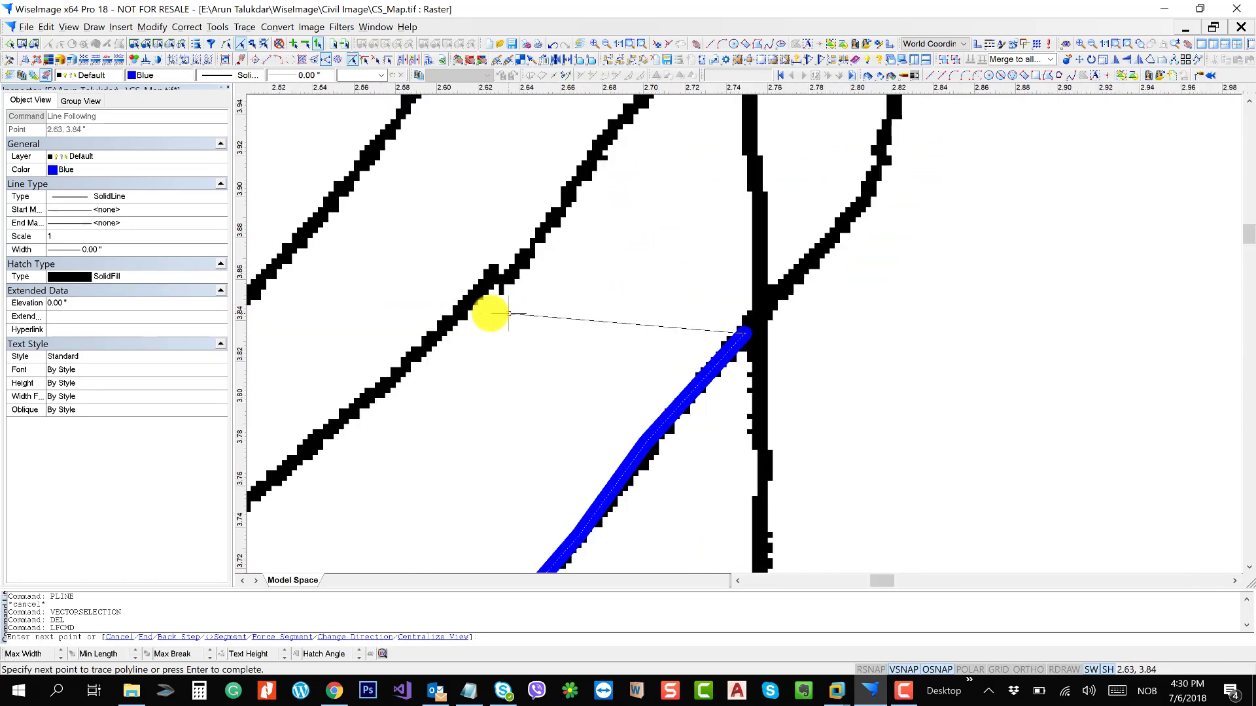
click(844, 222)
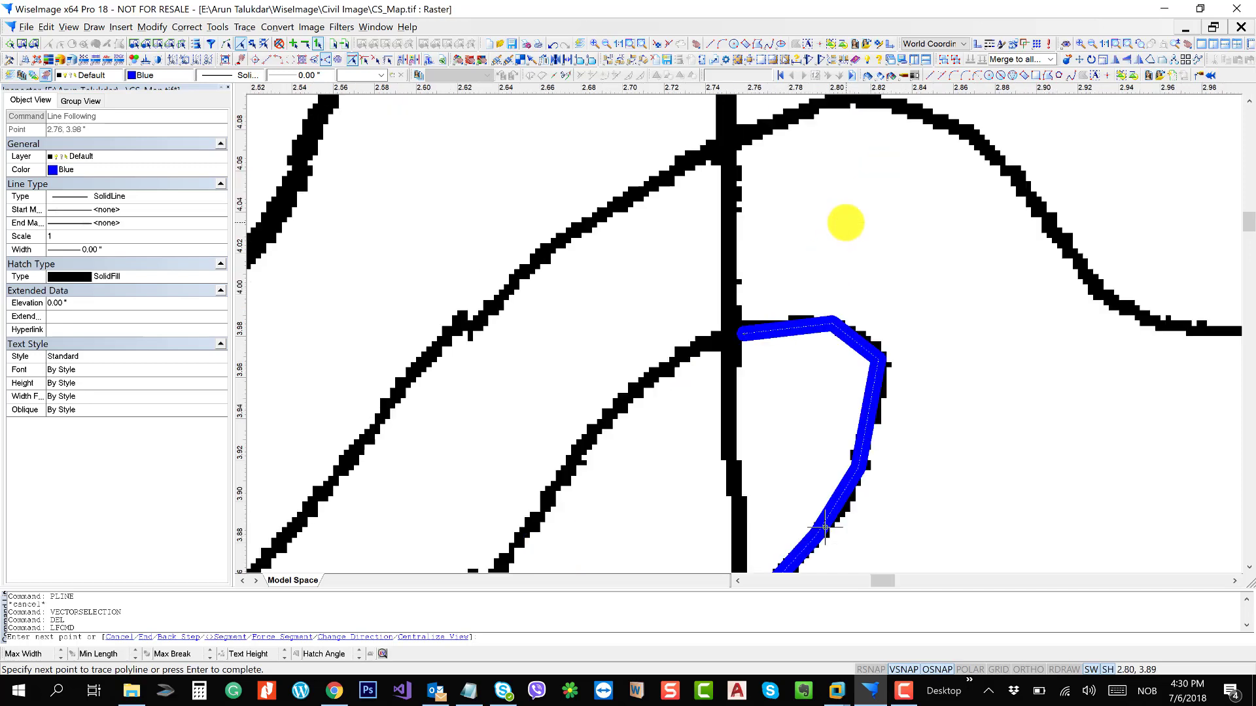
click(611, 414)
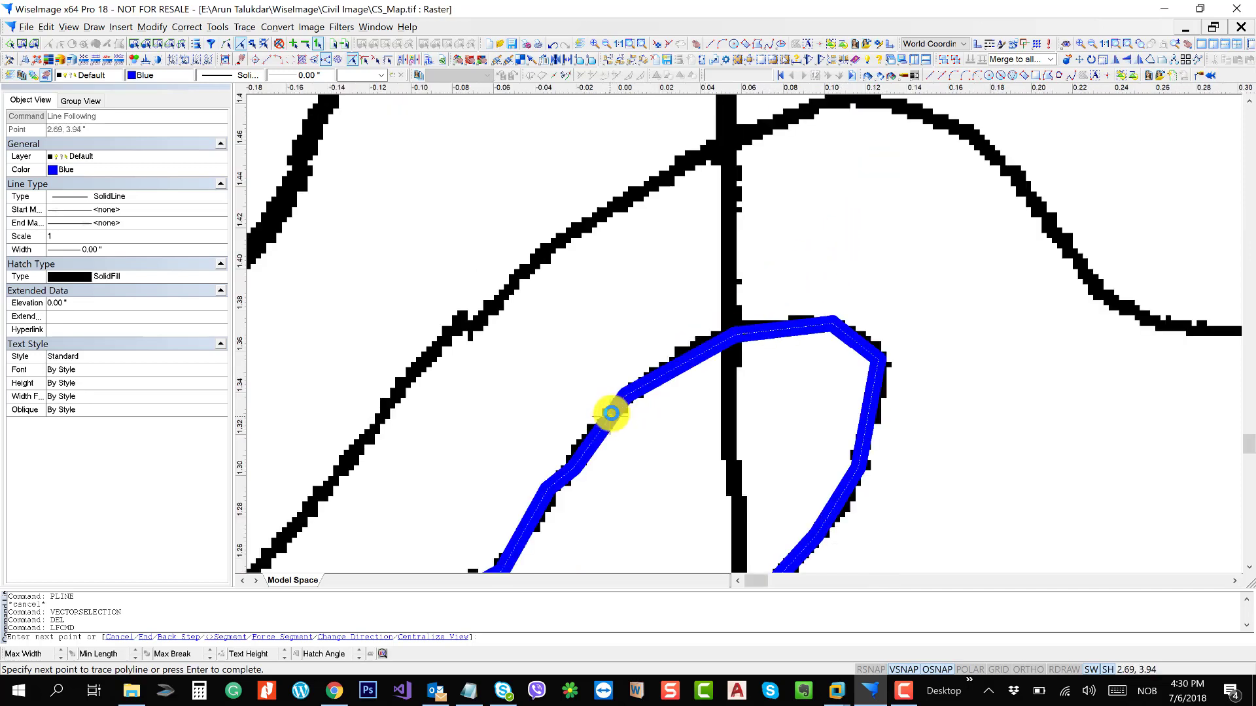
key(Return)
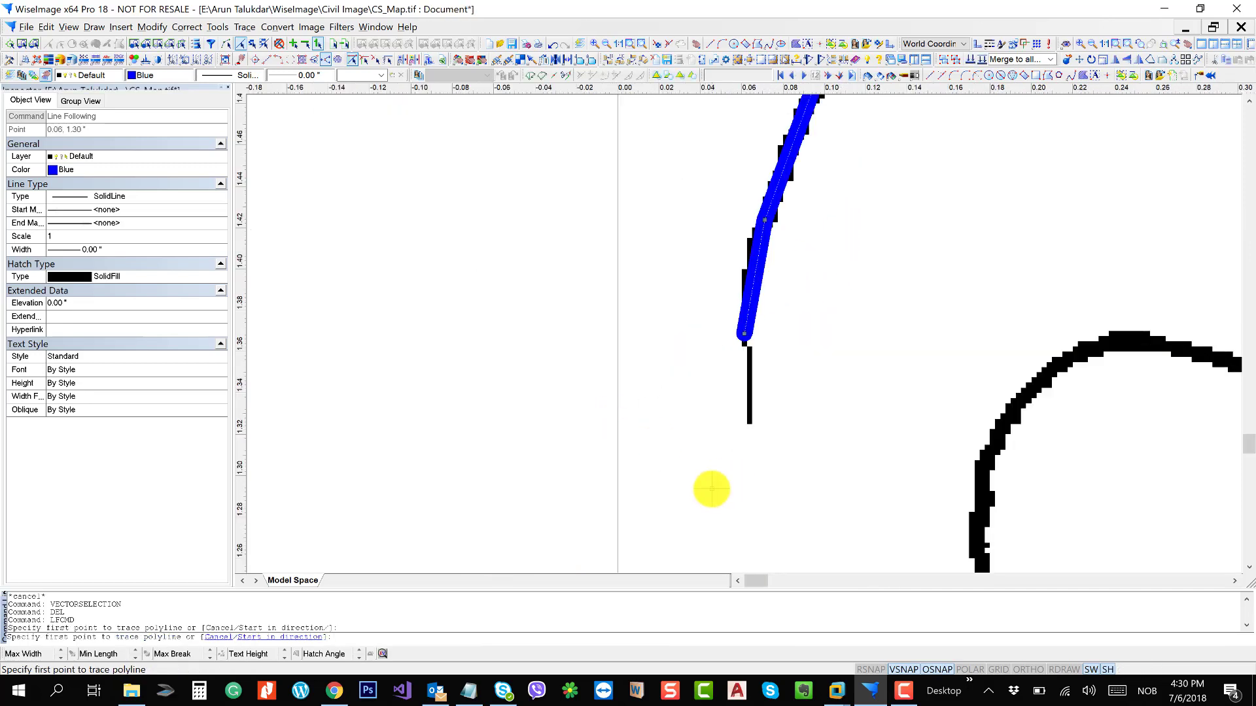
- Examine the completed contour polyline and its vertices along its whole course over the map
scroll(709, 488, down, 5)
scroll(417, 500, down, 3)
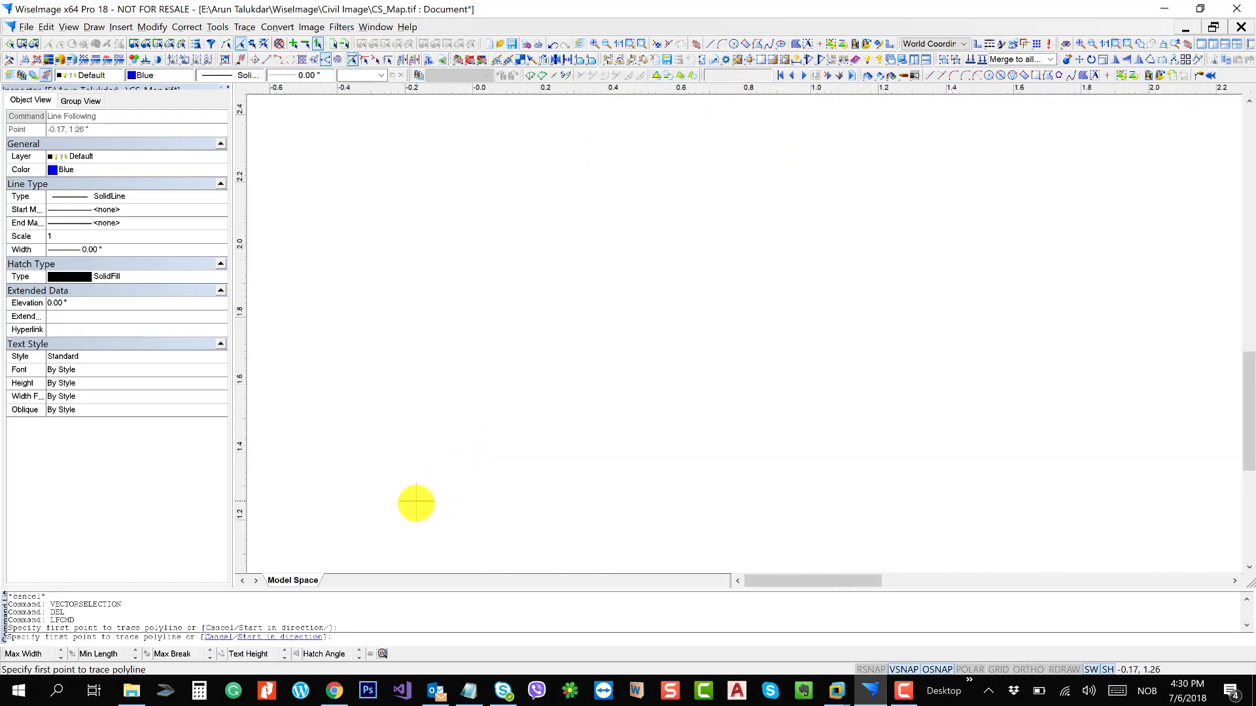
drag(769, 502, 392, 517)
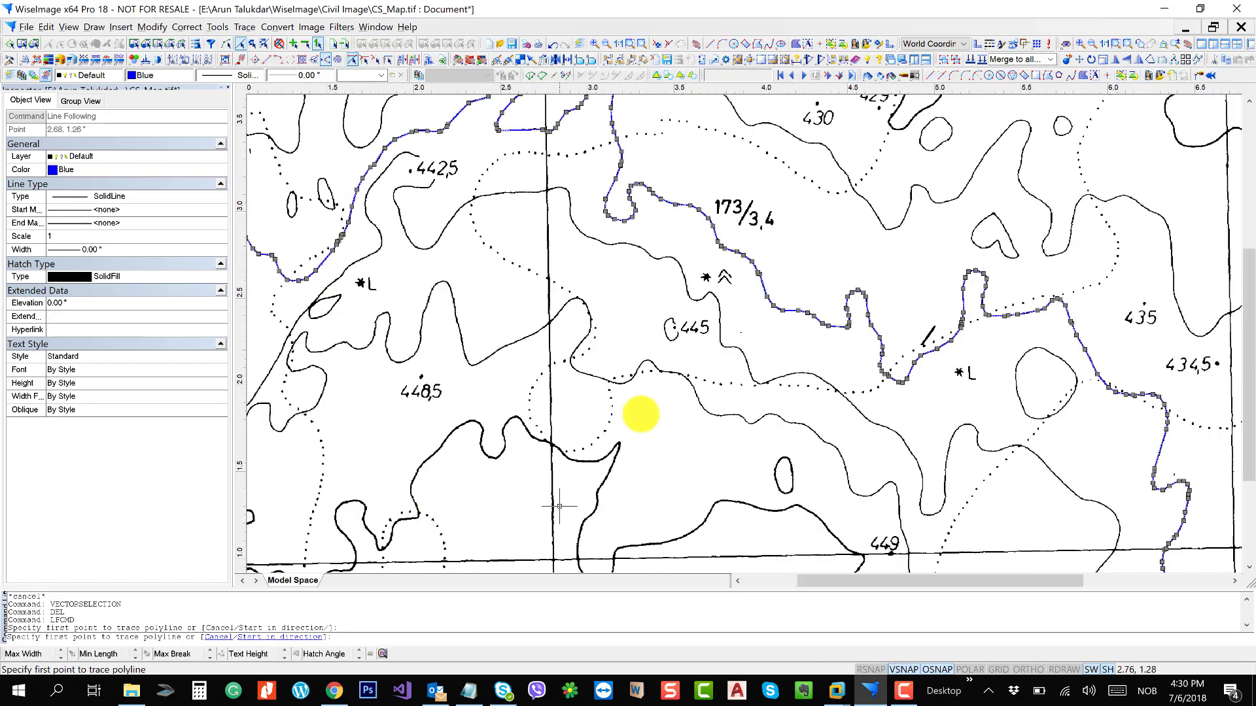
scroll(625, 396, down, 4)
drag(719, 488, 678, 354)
scroll(655, 432, down, 1)
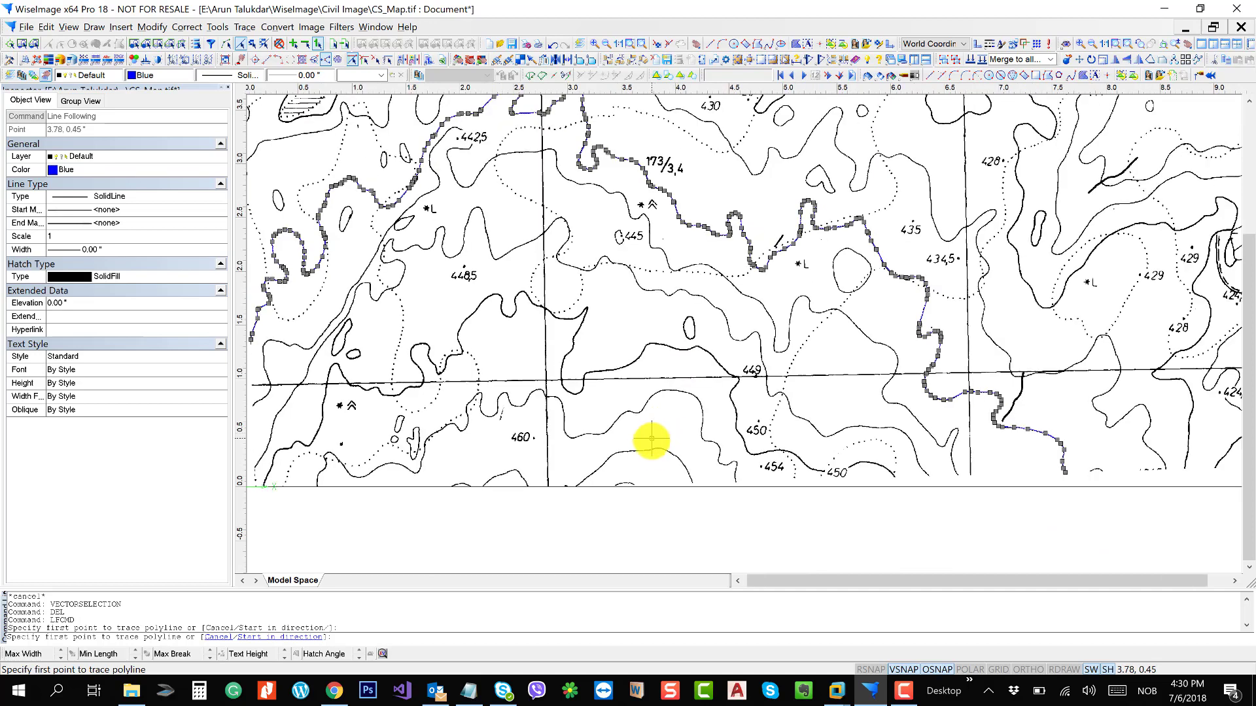
drag(785, 434, 775, 518)
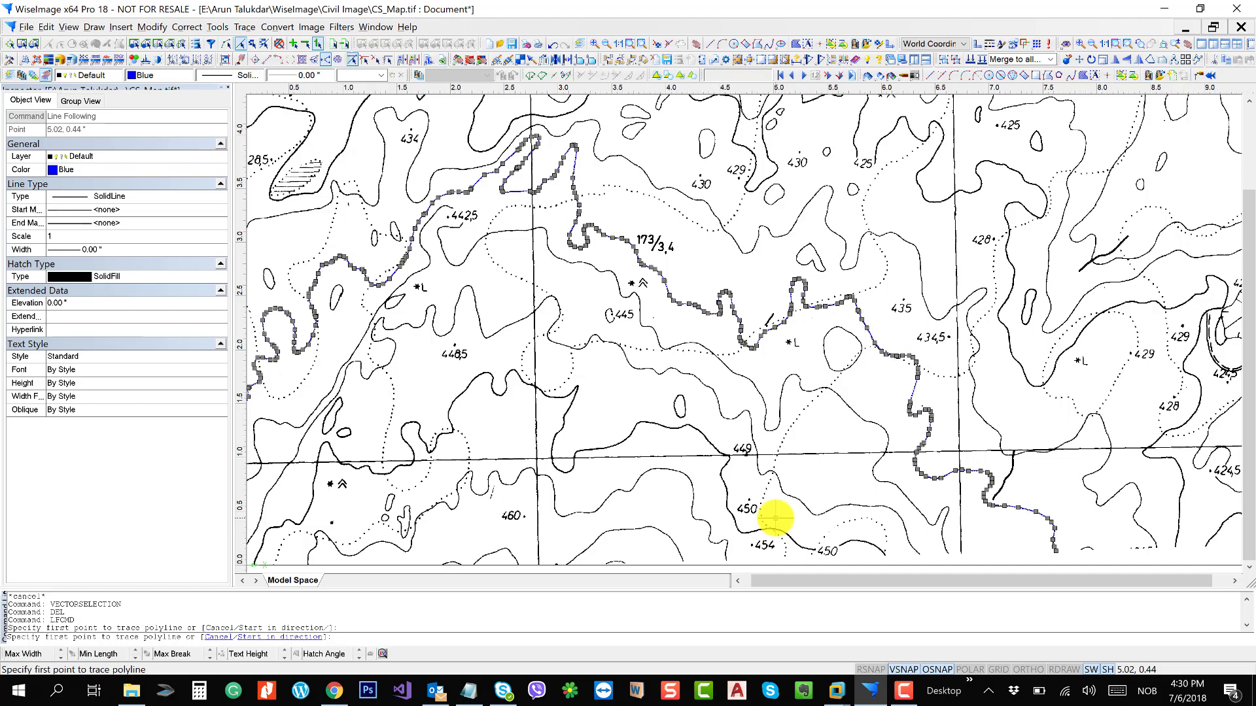
scroll(752, 519, down, 4)
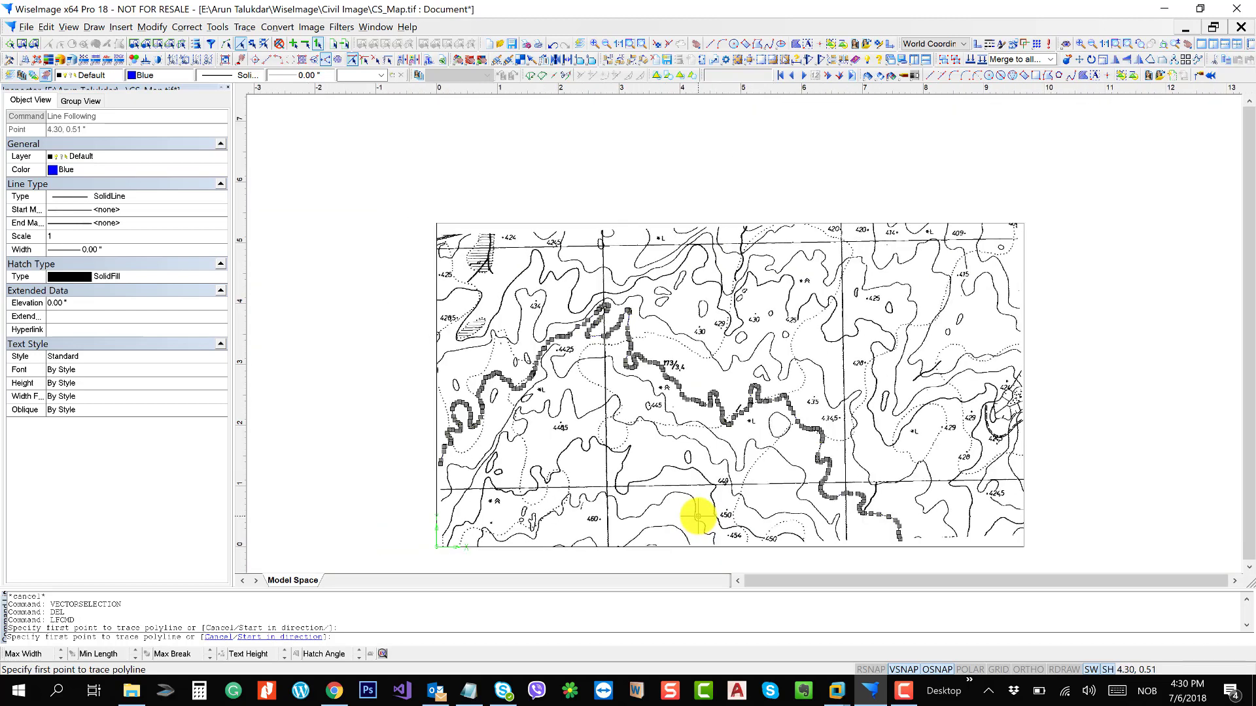
- End the Line Following command and undo the traced contour polyline
key(Escape)
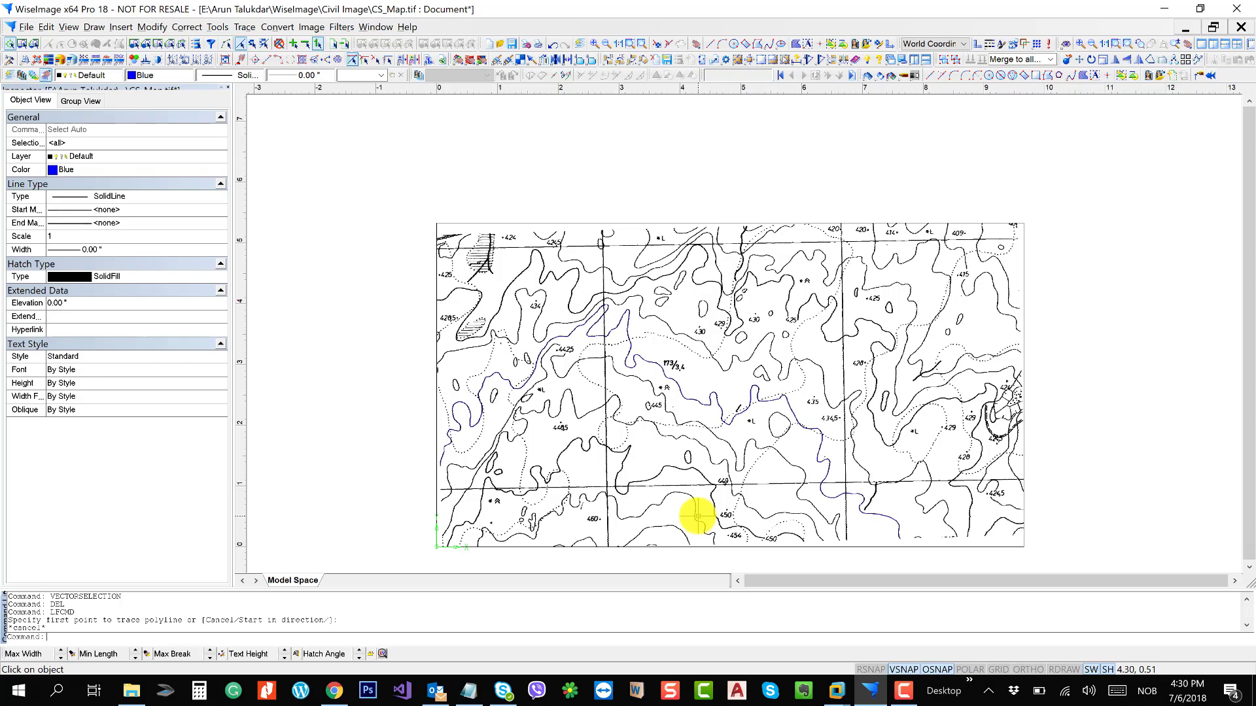
drag(926, 512, 927, 418)
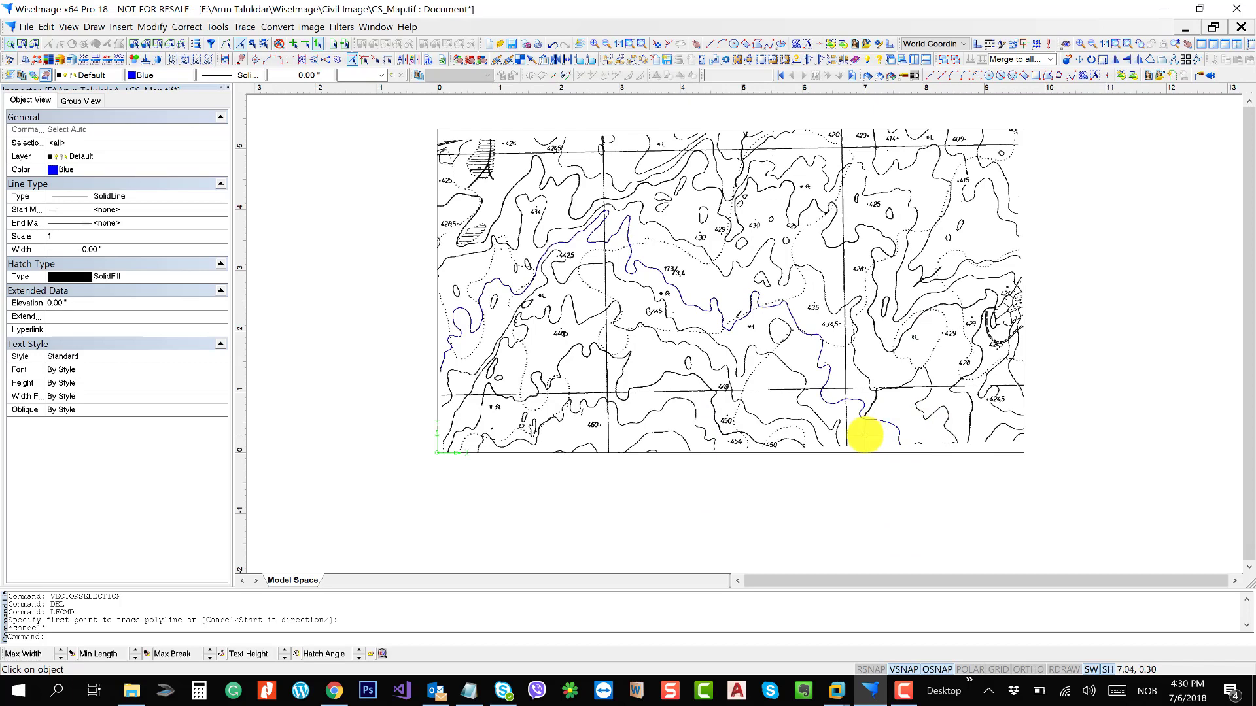
key(ctrl+z)
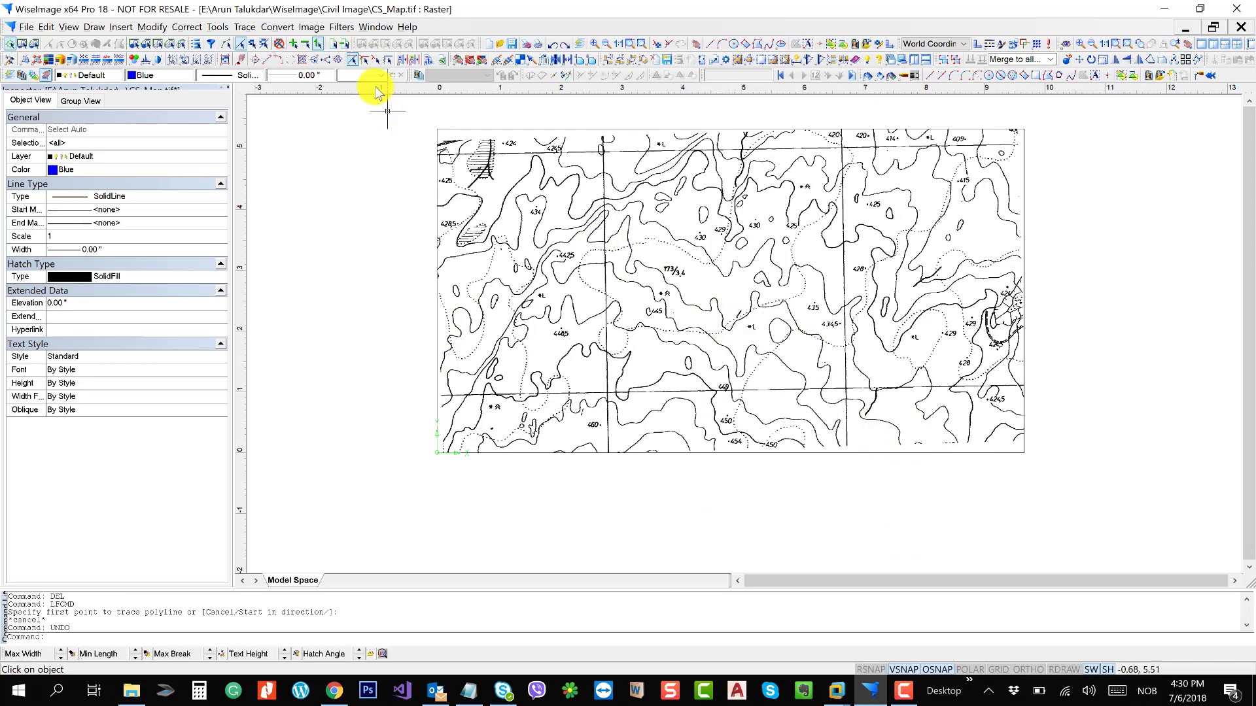
- Open the R2V conversion options and load the template Contouring map.tpl
click(319, 29)
mouse_move(280, 27)
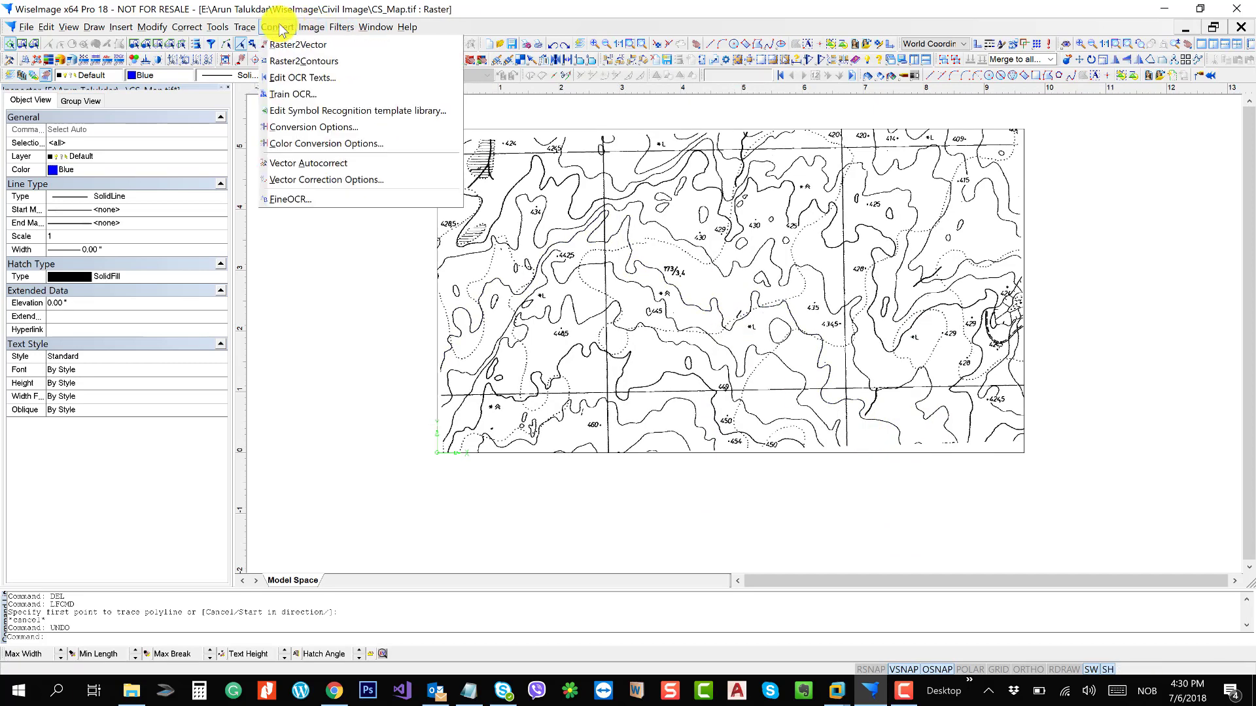
click(327, 127)
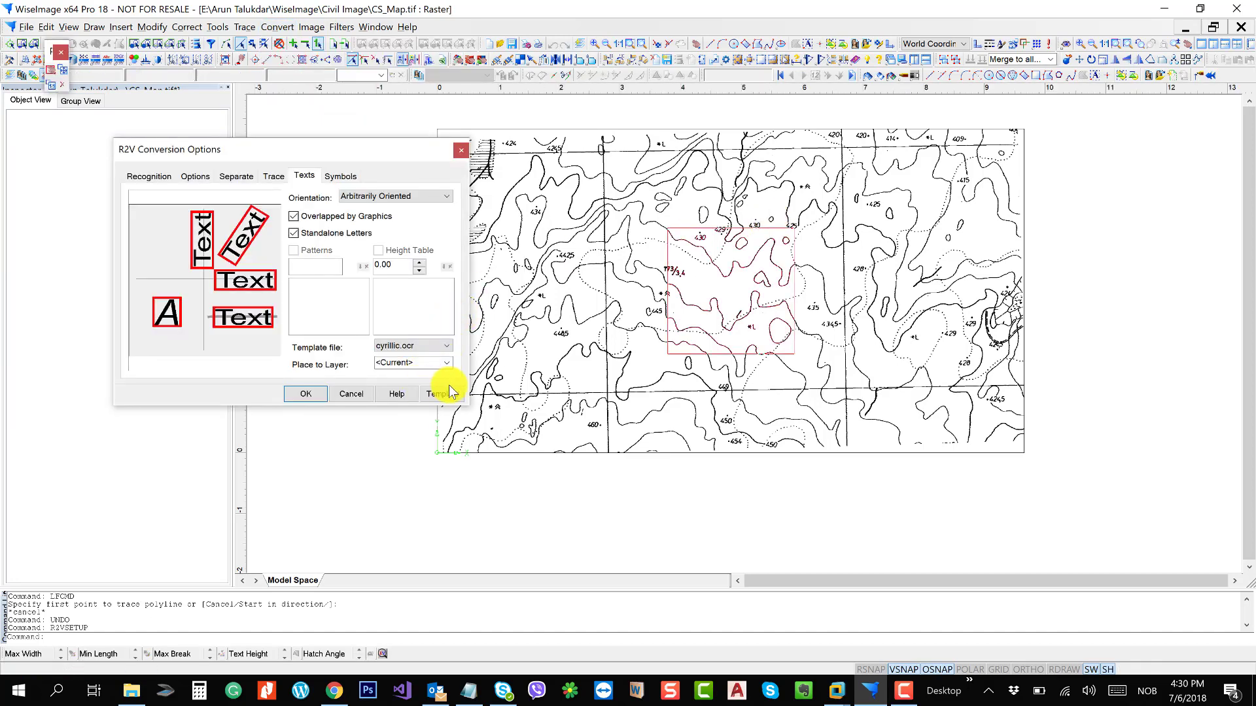
click(450, 394)
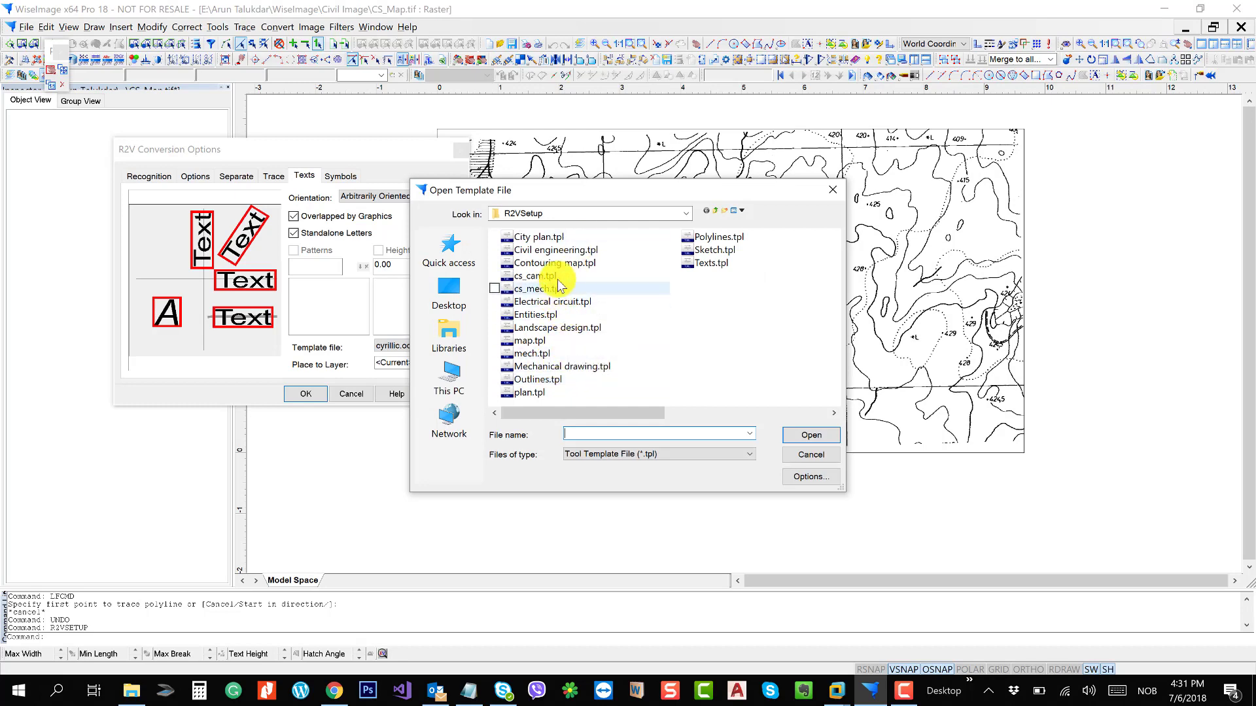
double_click(557, 262)
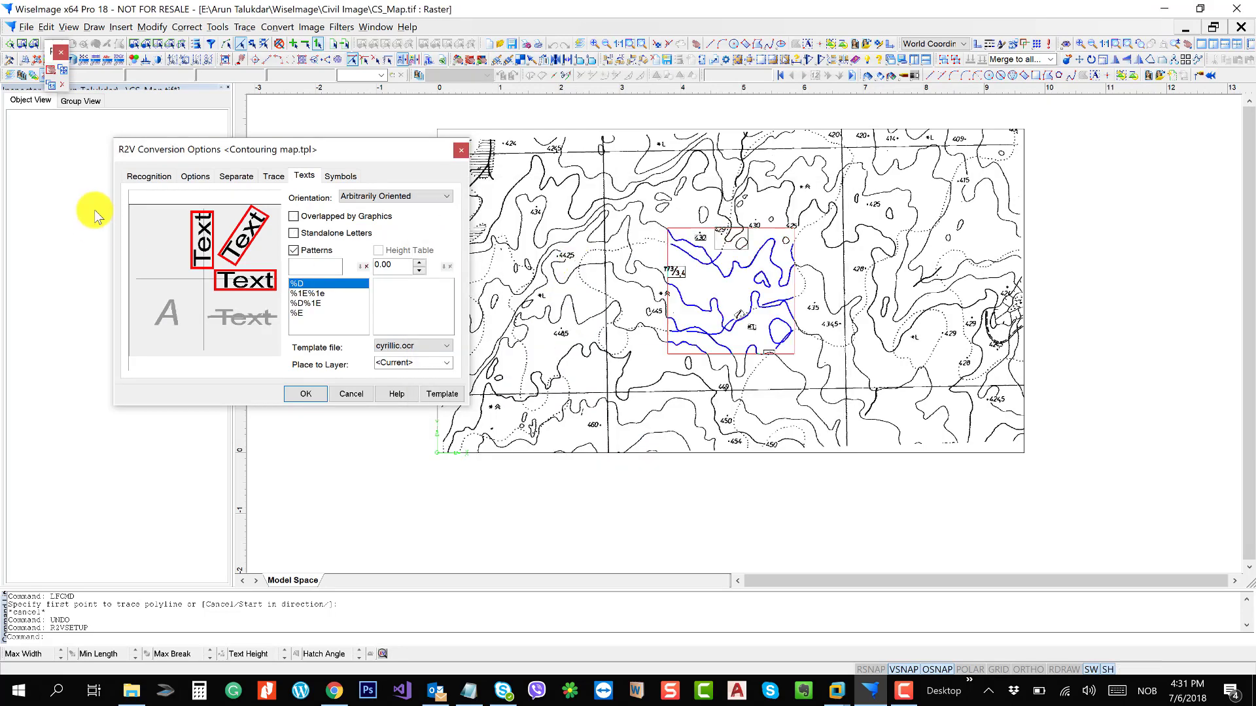
- Review the recognition, dimension, separation, trace, text and symbol settings of the loaded contouring map template
click(148, 178)
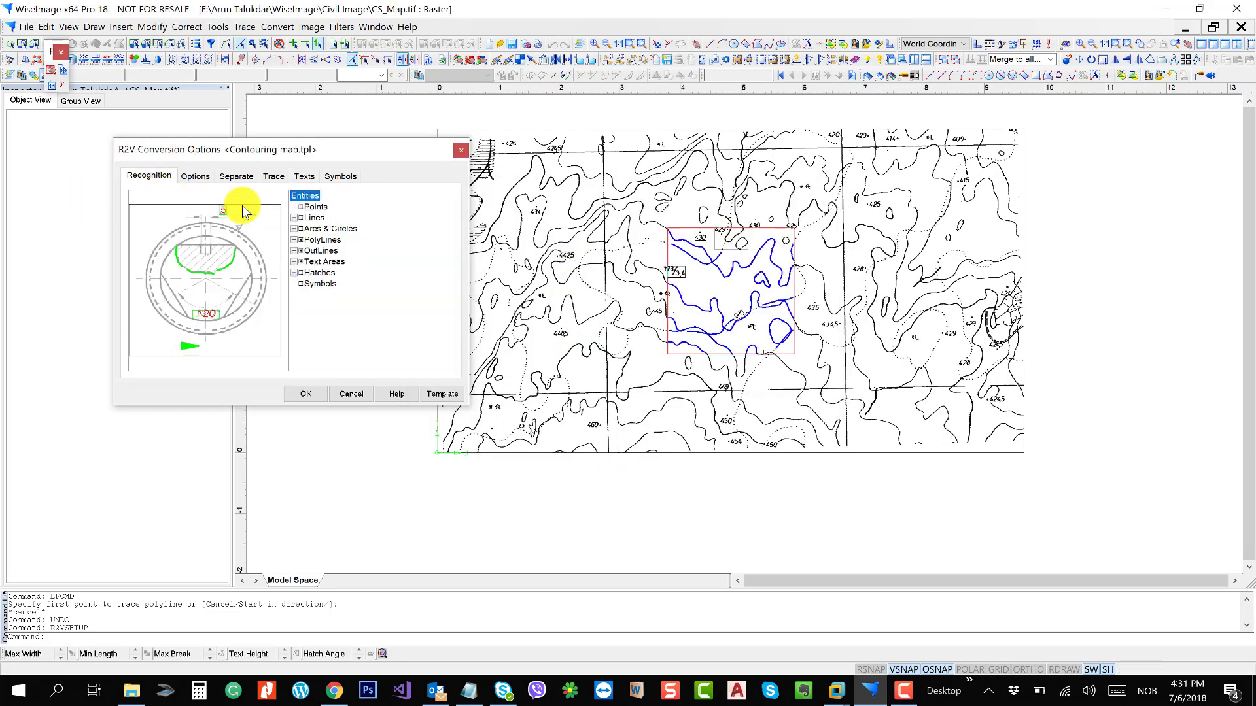
click(195, 176)
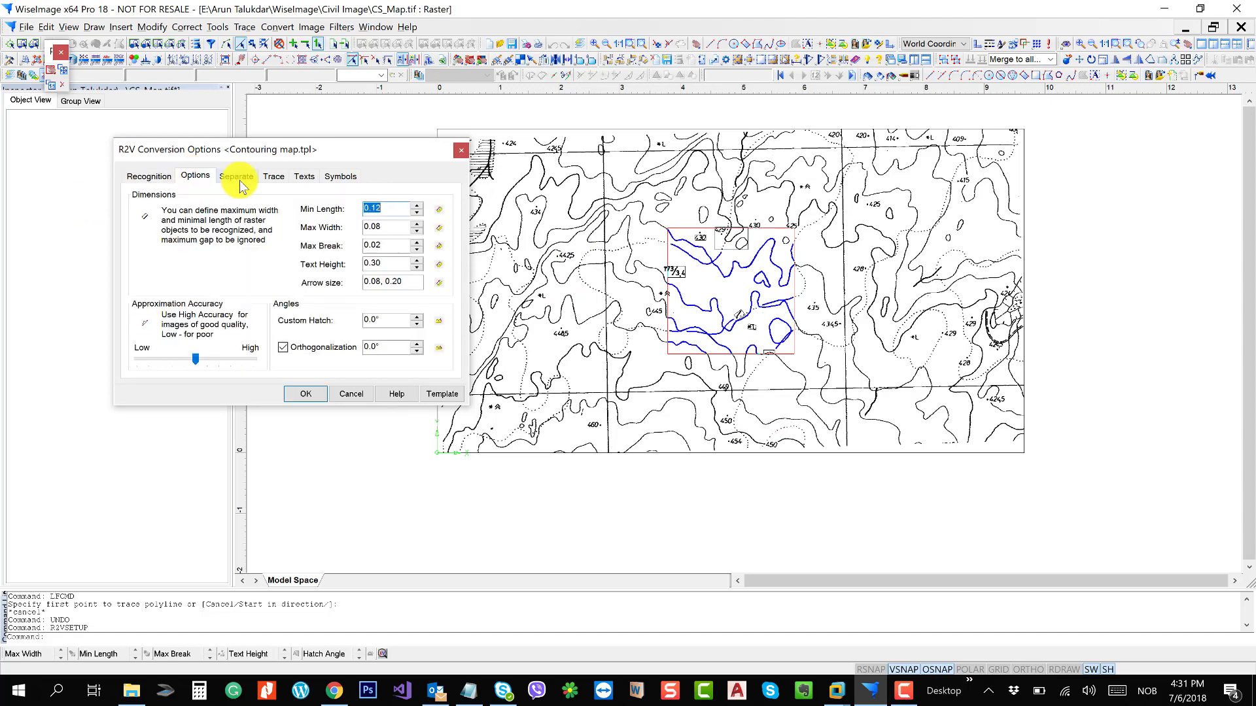
click(239, 176)
click(273, 176)
click(311, 176)
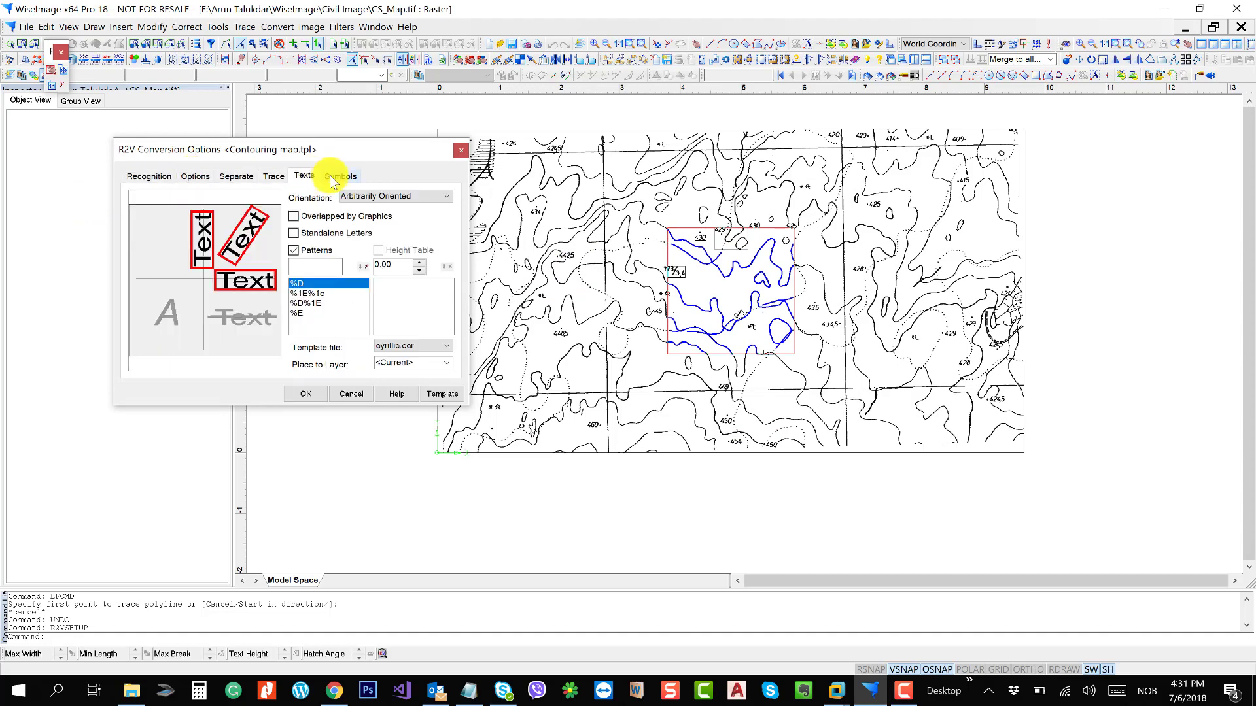
click(329, 175)
click(167, 179)
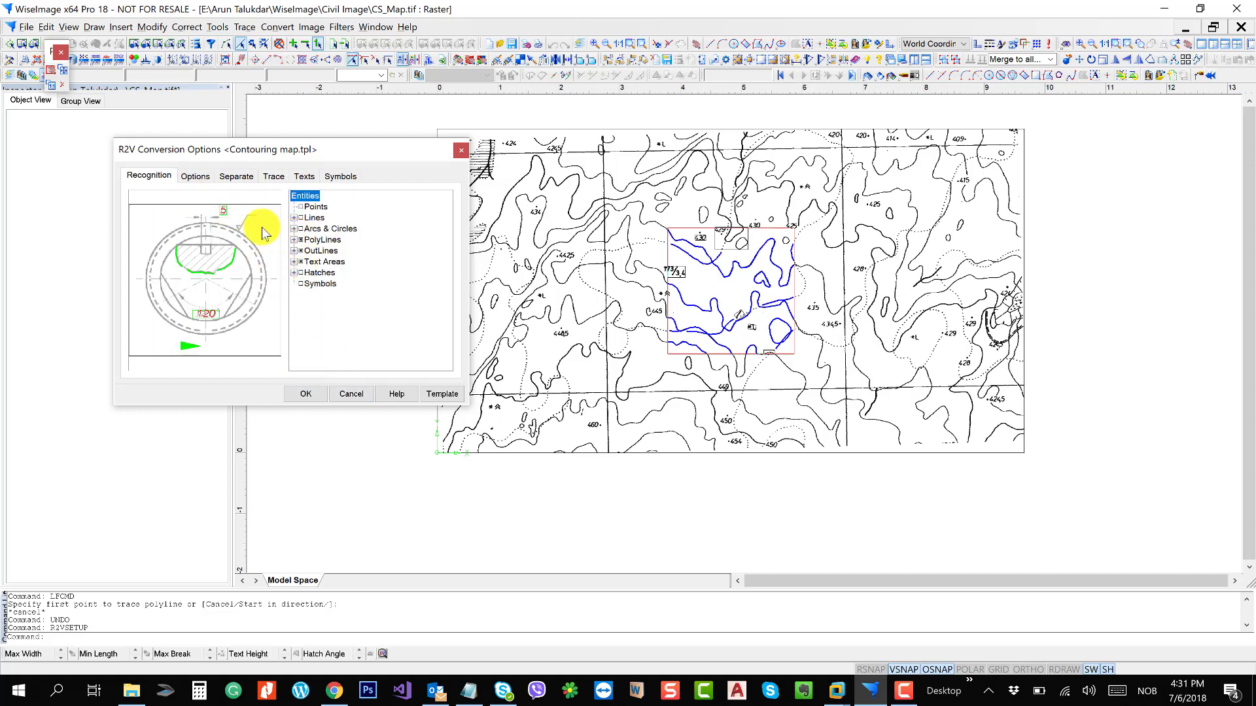
click(196, 176)
click(247, 178)
click(274, 176)
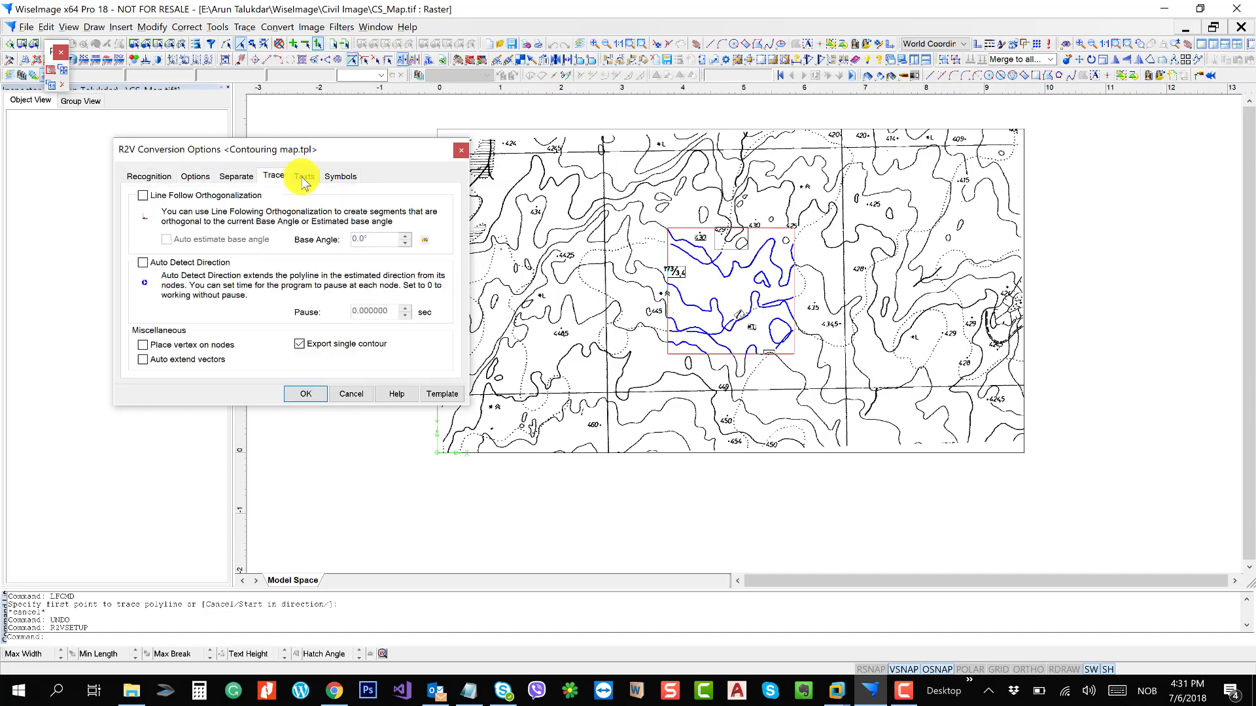
click(304, 176)
click(340, 175)
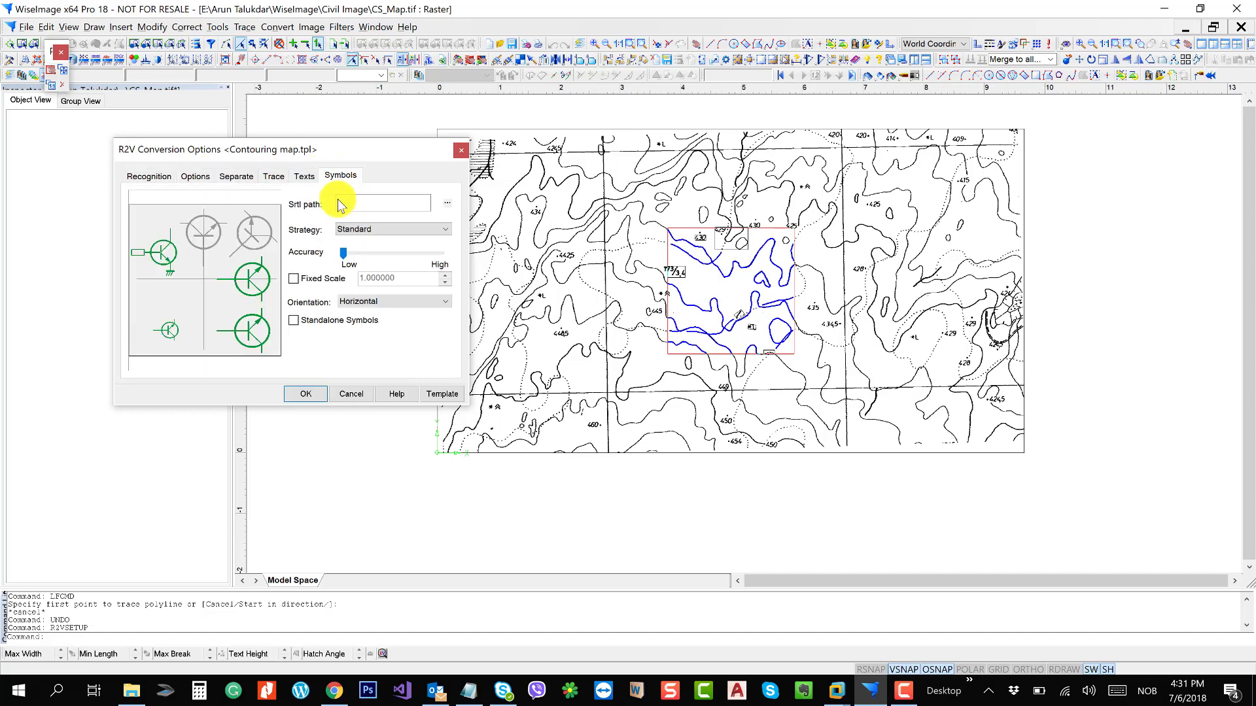
- Accept the conversion options and run Raster2Vector on the contour map
click(308, 393)
click(277, 27)
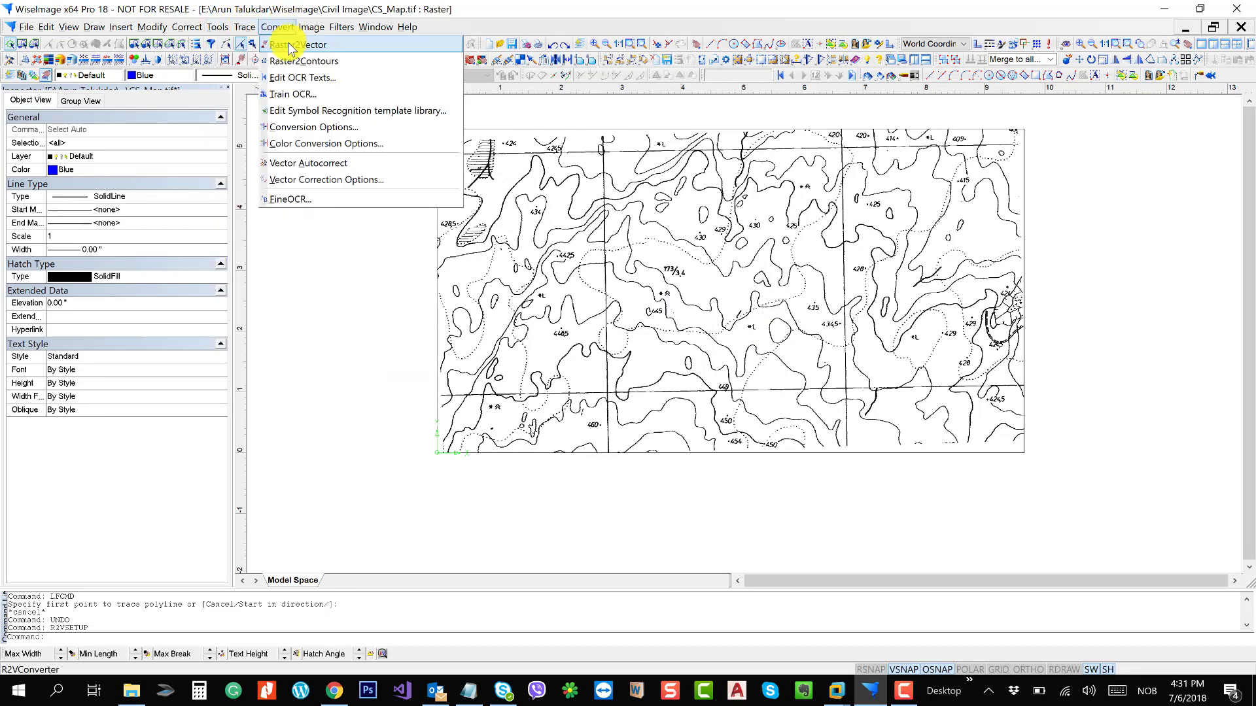
click(291, 45)
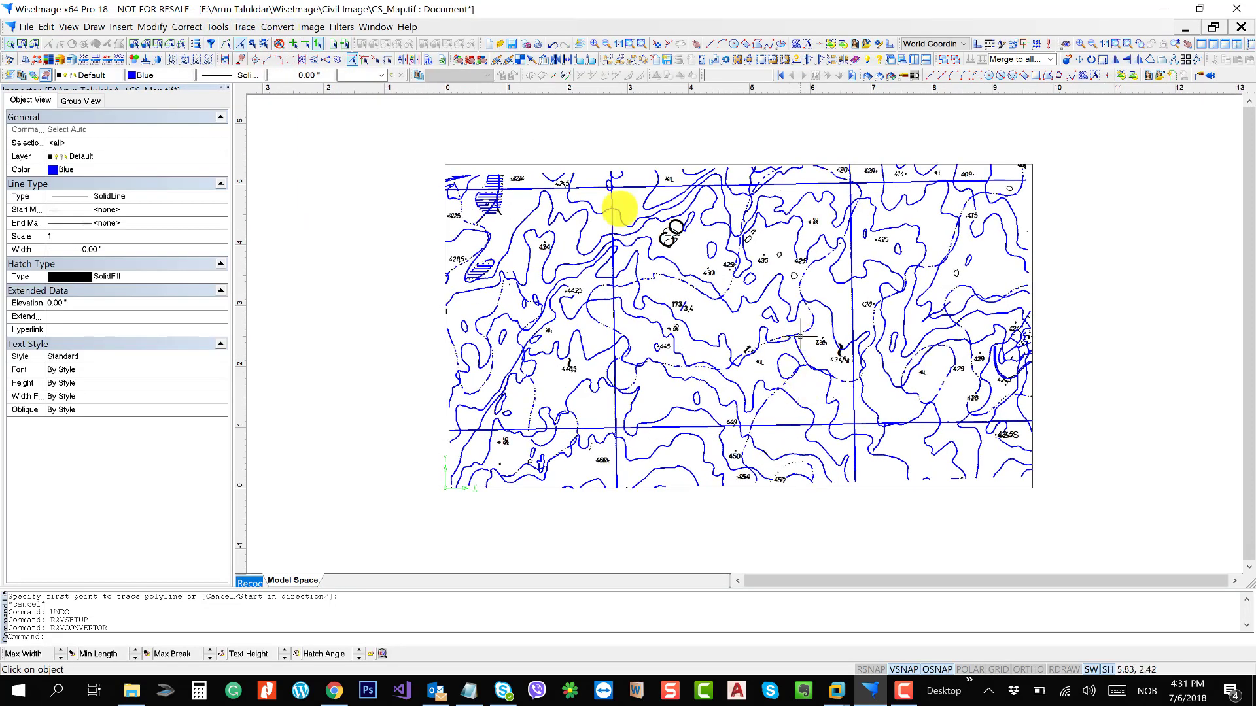
- Move the original CS_Map raster image off the converted vectors to the empty area on their right, at about 10.41, -0.46
click(259, 45)
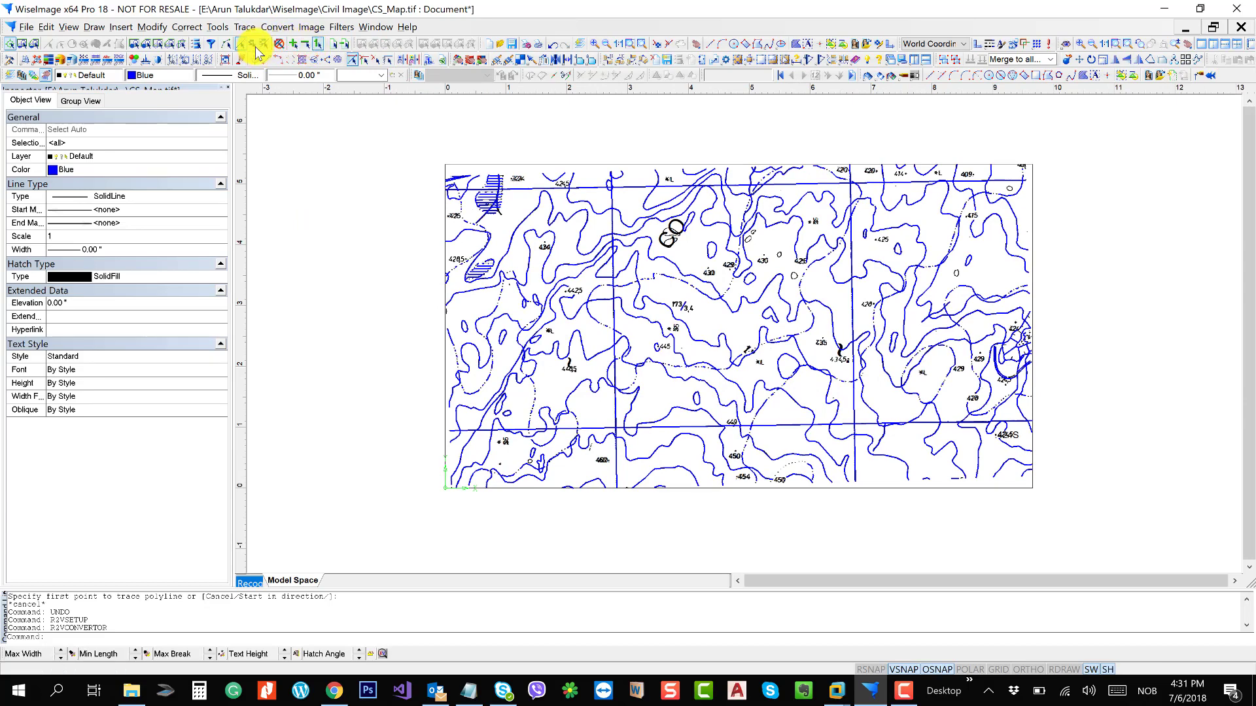
click(503, 172)
scroll(471, 190, down, 2)
drag(462, 176, 894, 194)
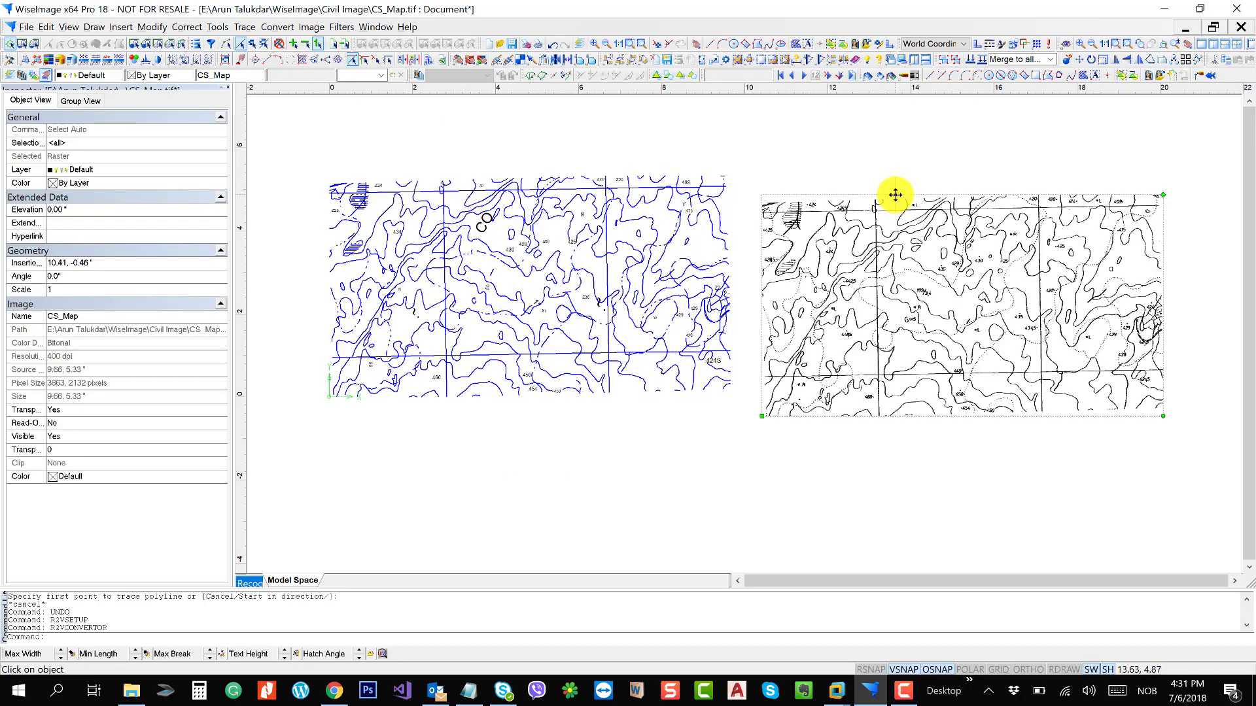
- Compare the converted contours, grid lines and elevation texts with the original raster map beside them
scroll(608, 286, up, 4)
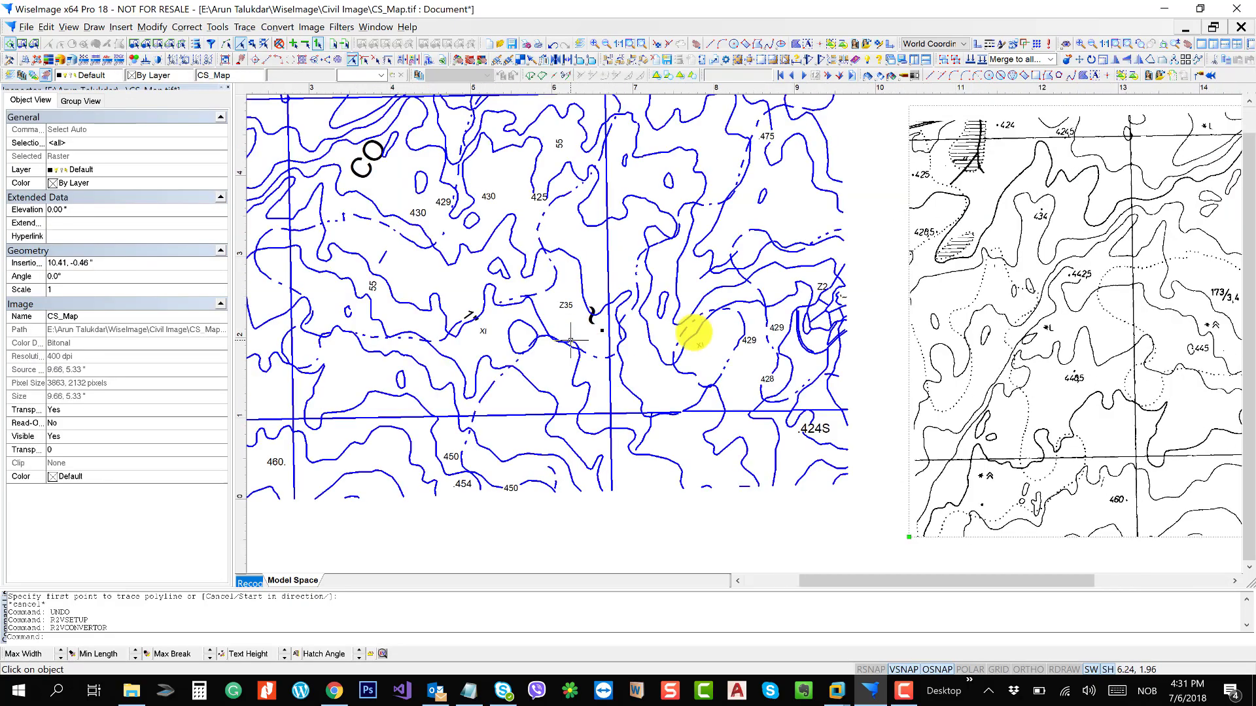
drag(571, 340, 760, 334)
drag(899, 246, 643, 381)
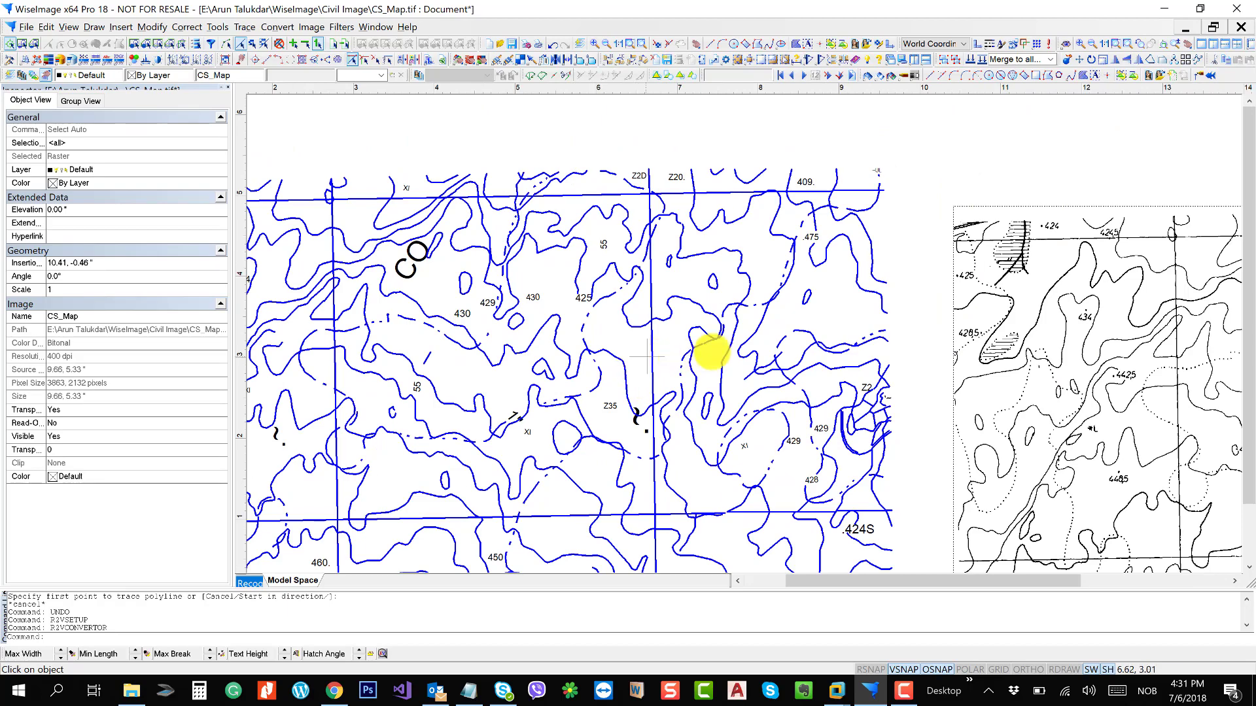
drag(711, 354, 558, 272)
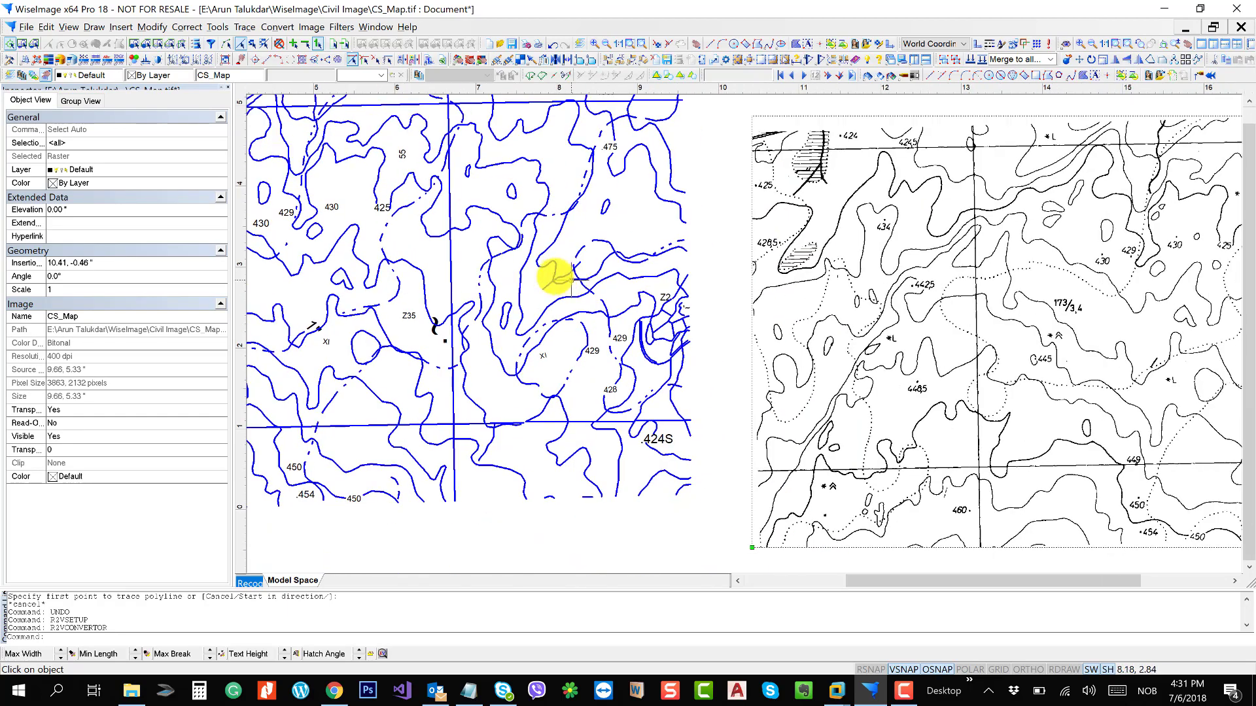
scroll(533, 266, down, 1)
drag(683, 281, 523, 227)
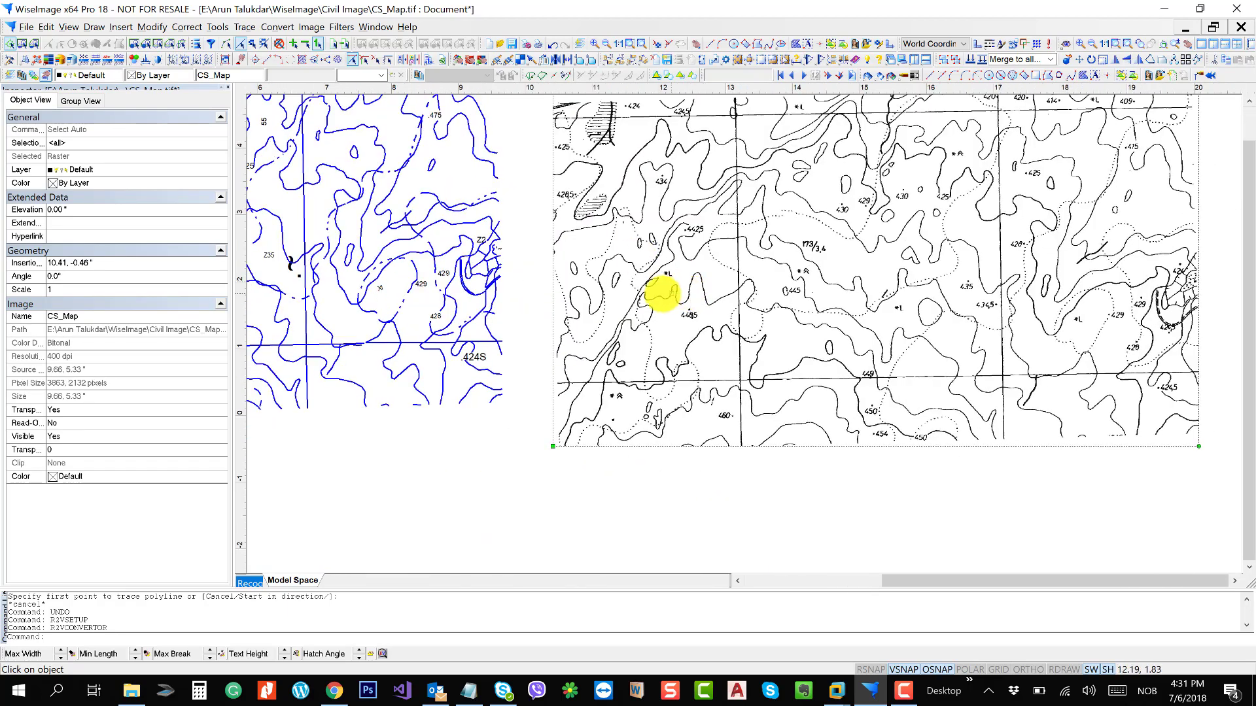
scroll(482, 281, down, 1)
drag(482, 280, 648, 280)
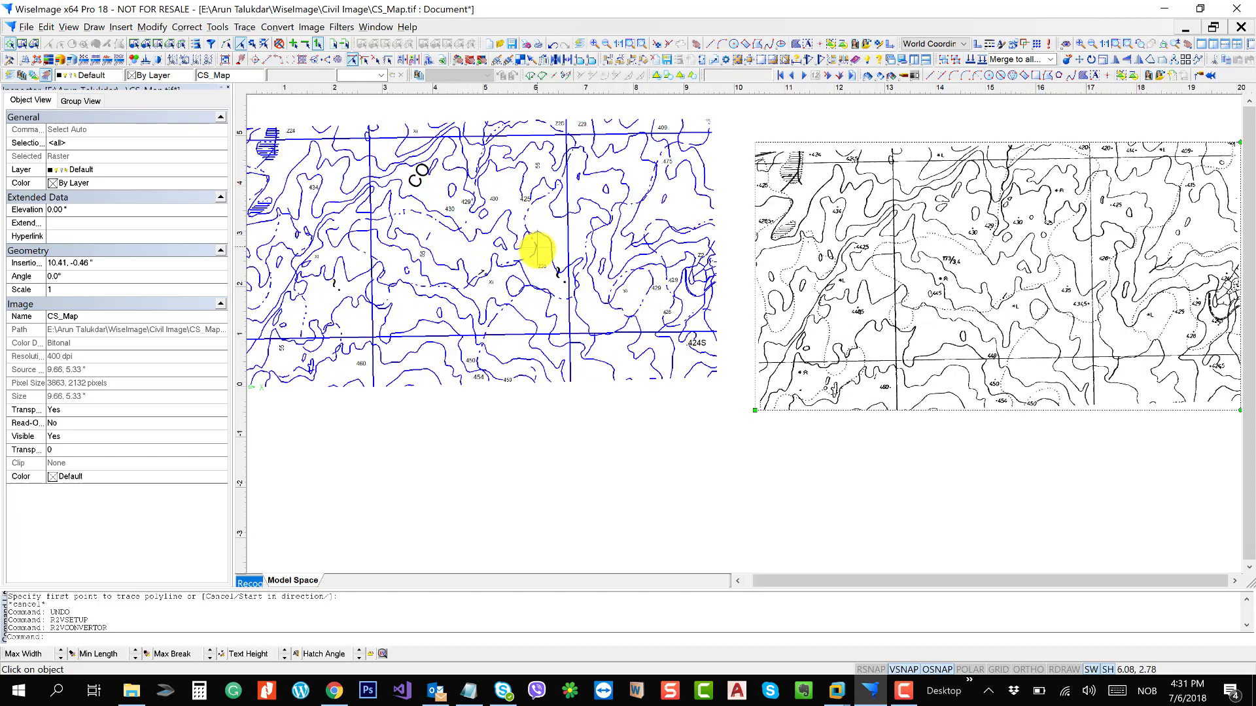
scroll(536, 250, down, 1)
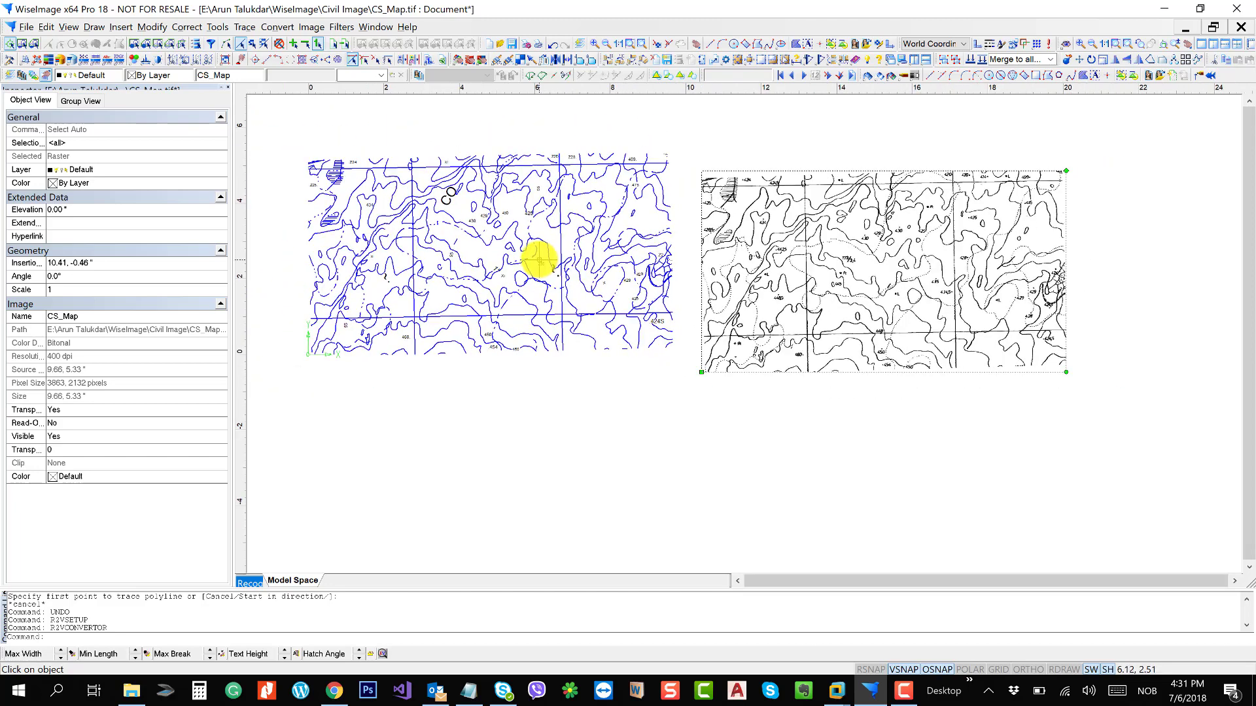
- Switch to the mechanical drawing CS_Mech.tif and open the R2V conversion options
key(ctrl+Tab)
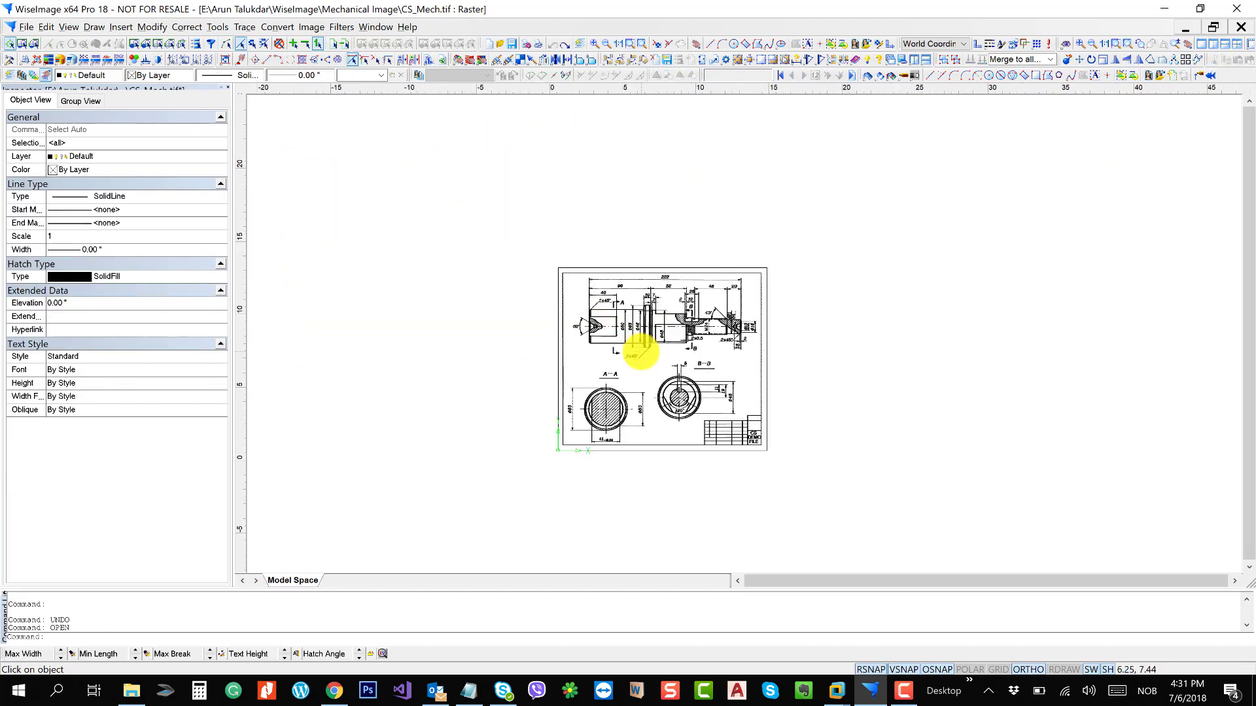
scroll(645, 366, up, 1)
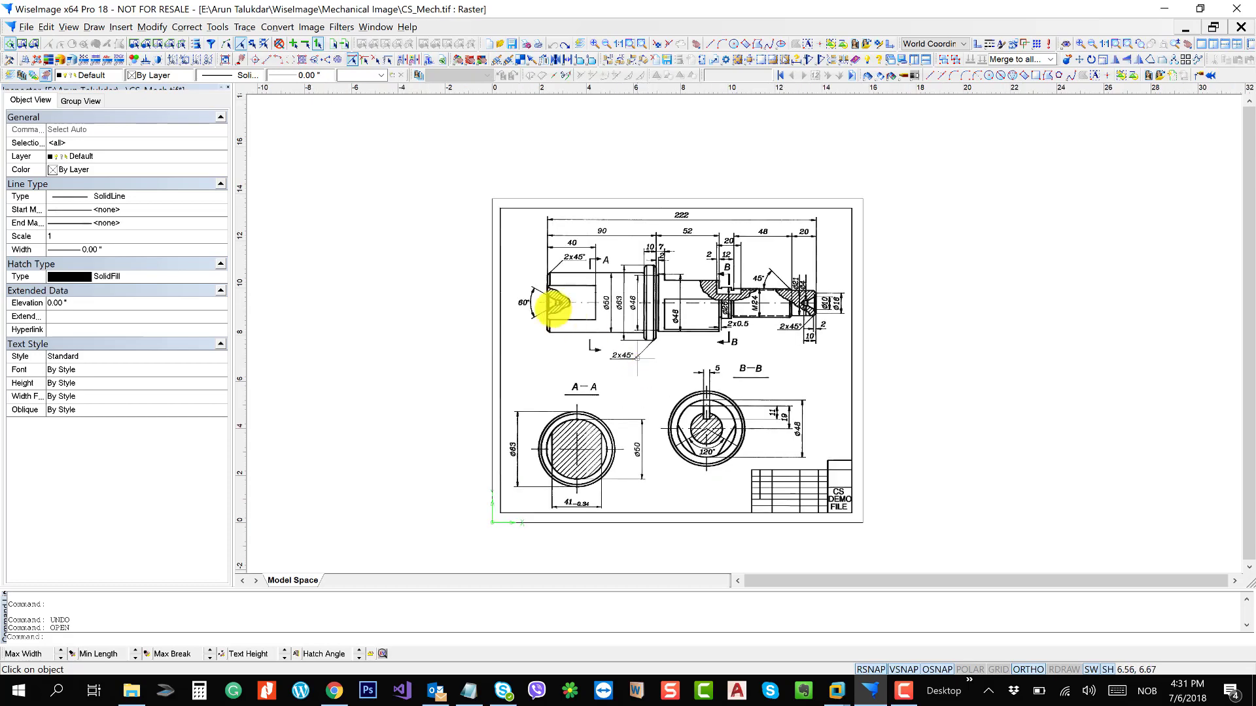
click(278, 27)
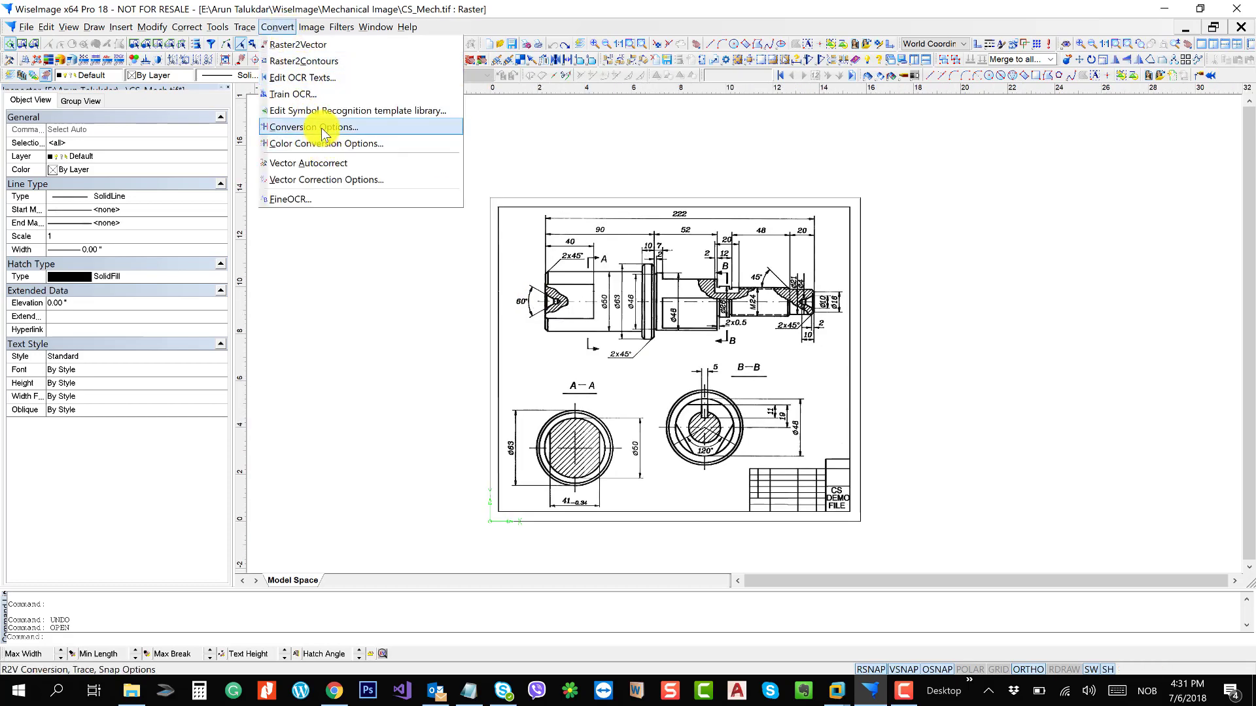
click(342, 128)
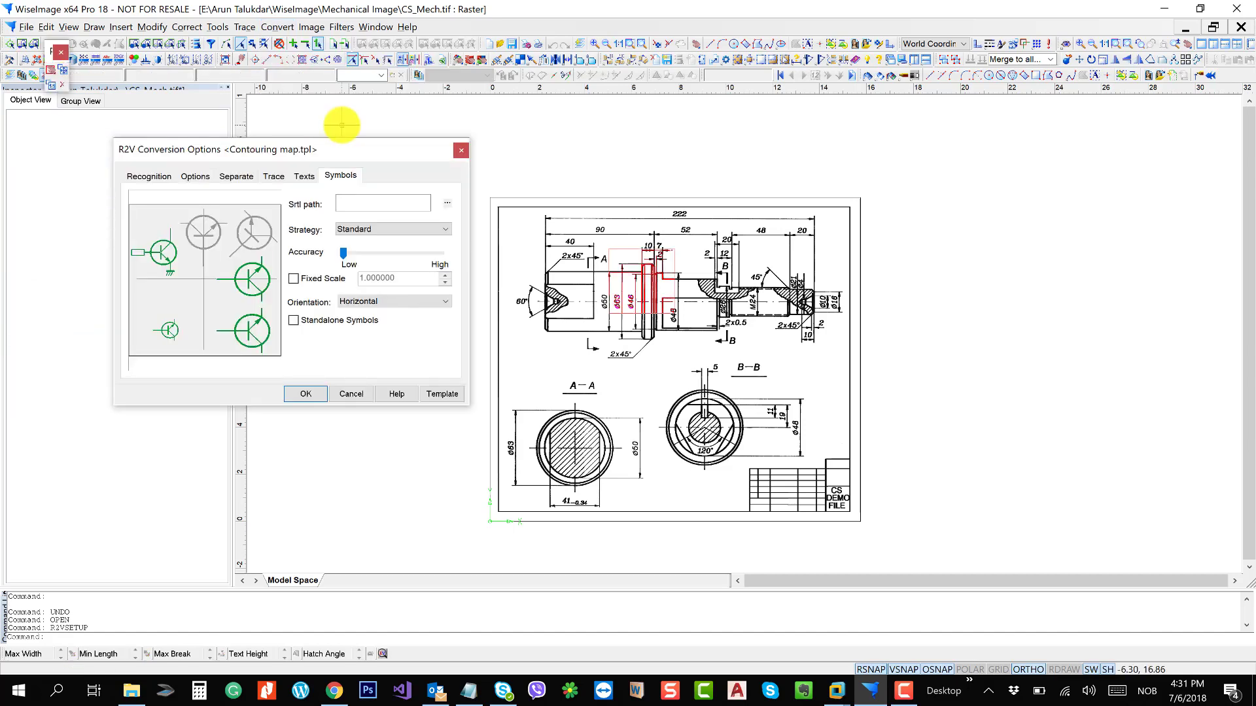
- Load the template mech.tpl into the conversion options
click(443, 393)
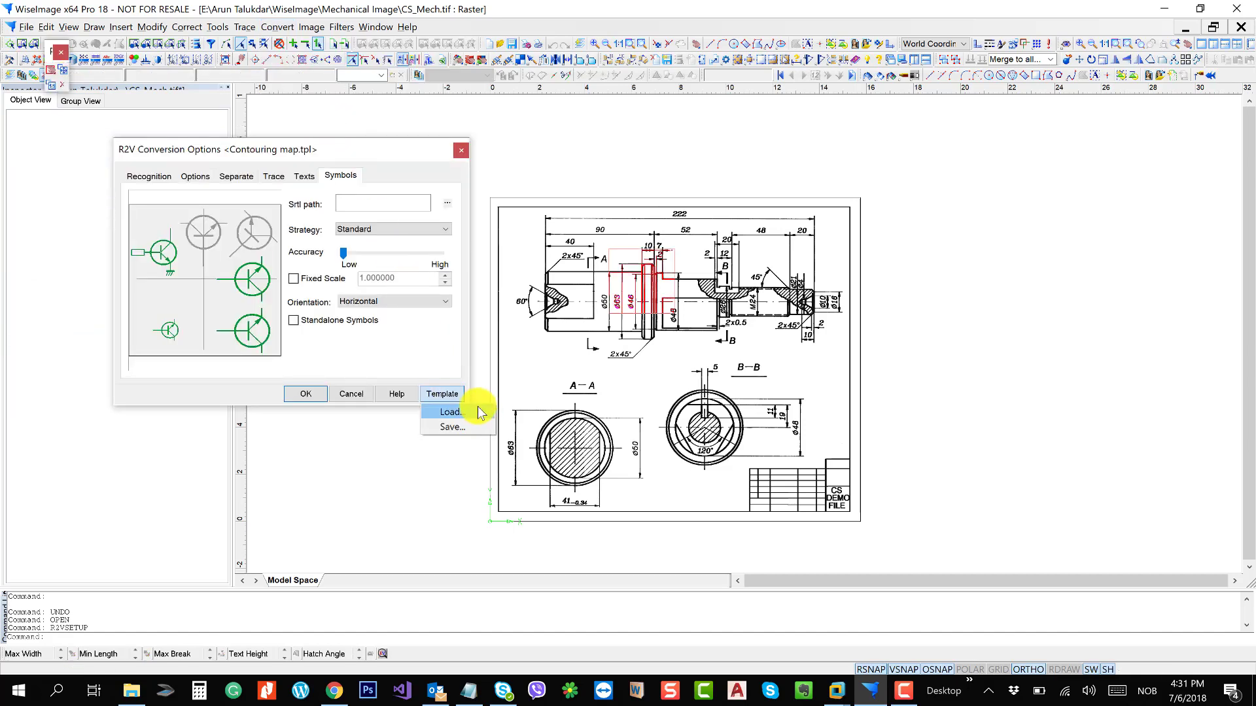
click(484, 411)
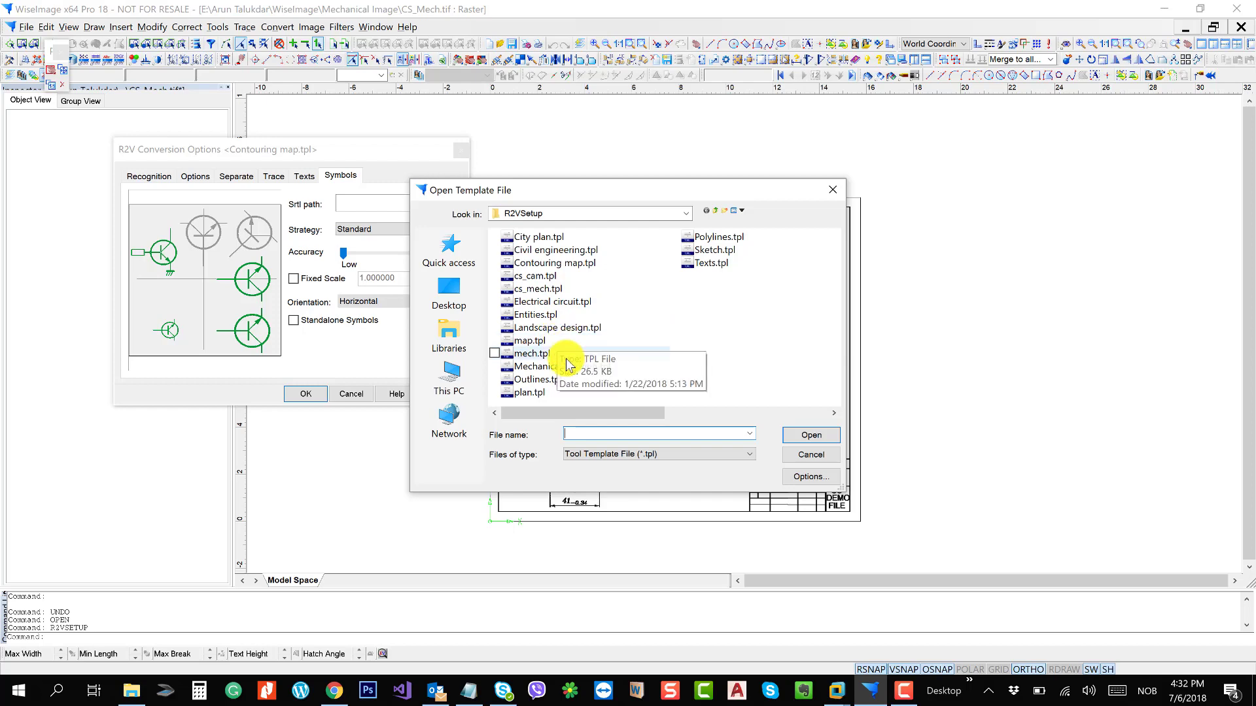
double_click(543, 354)
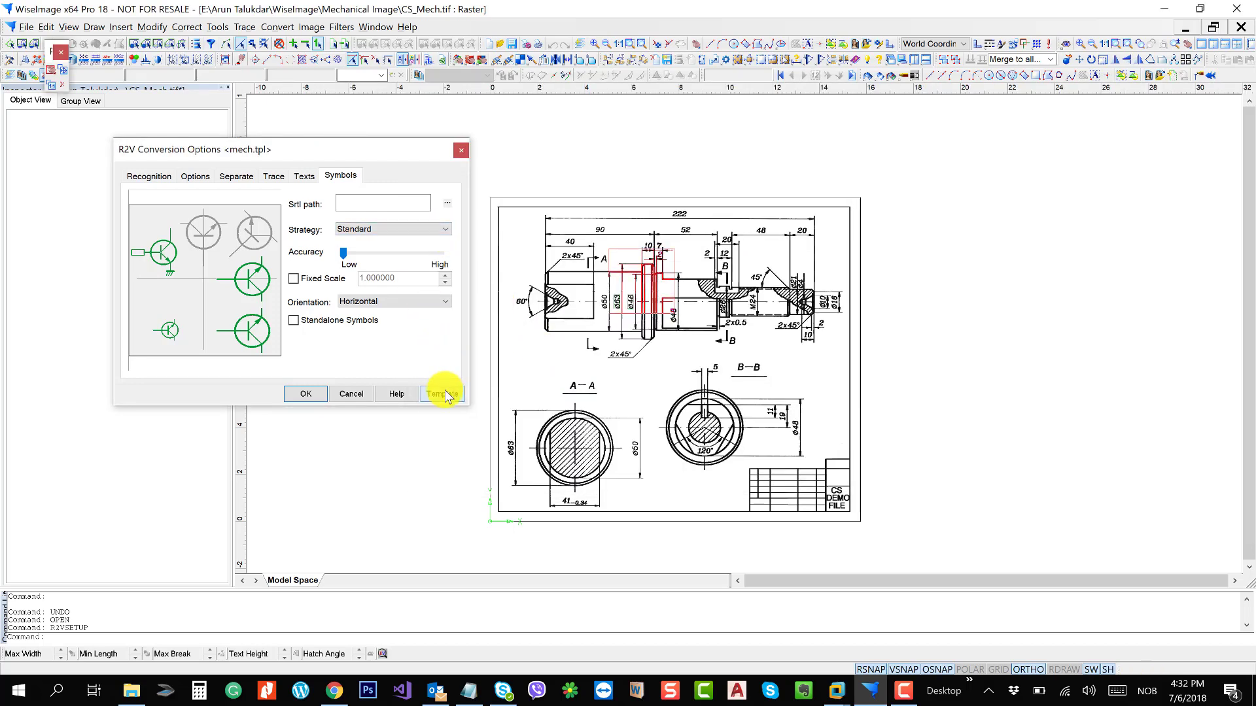
- Load the template cs_mech.tpl into the conversion options and accept the settings
click(447, 391)
click(451, 408)
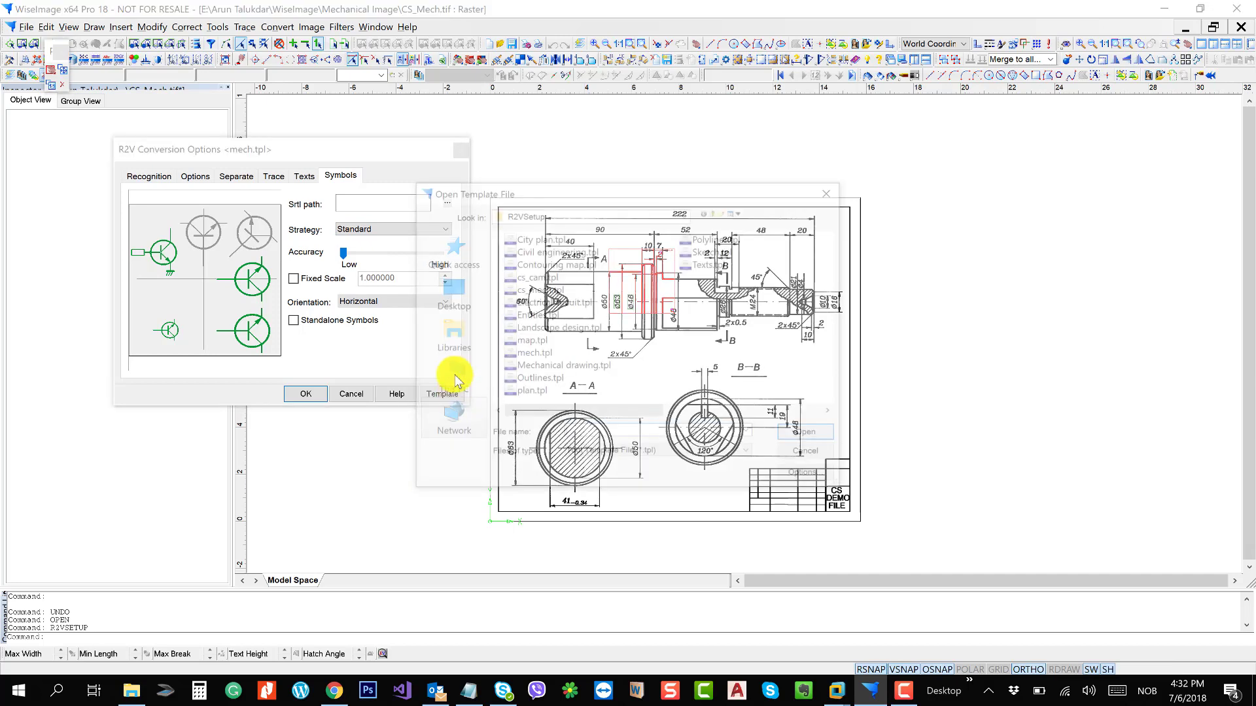
double_click(540, 288)
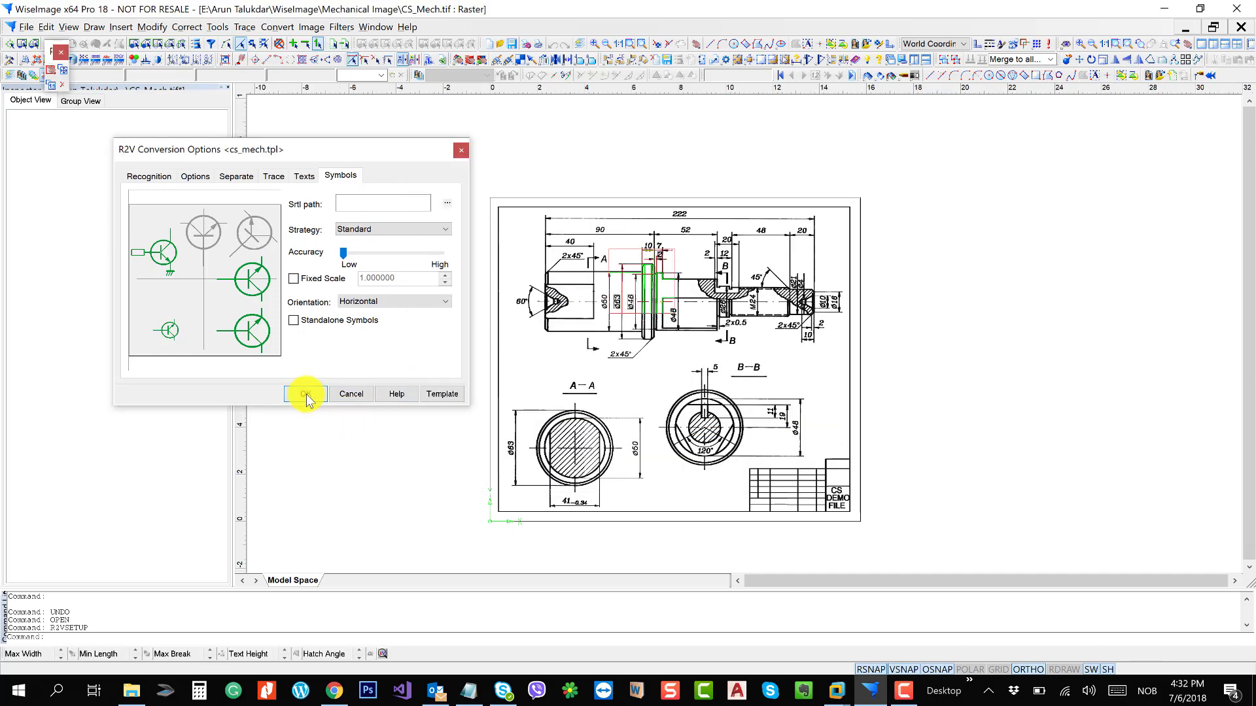
click(305, 393)
- Run Raster2Vector on the mechanical drawing and look over the converted shaft views, dimensions and title block
click(310, 28)
mouse_move(286, 30)
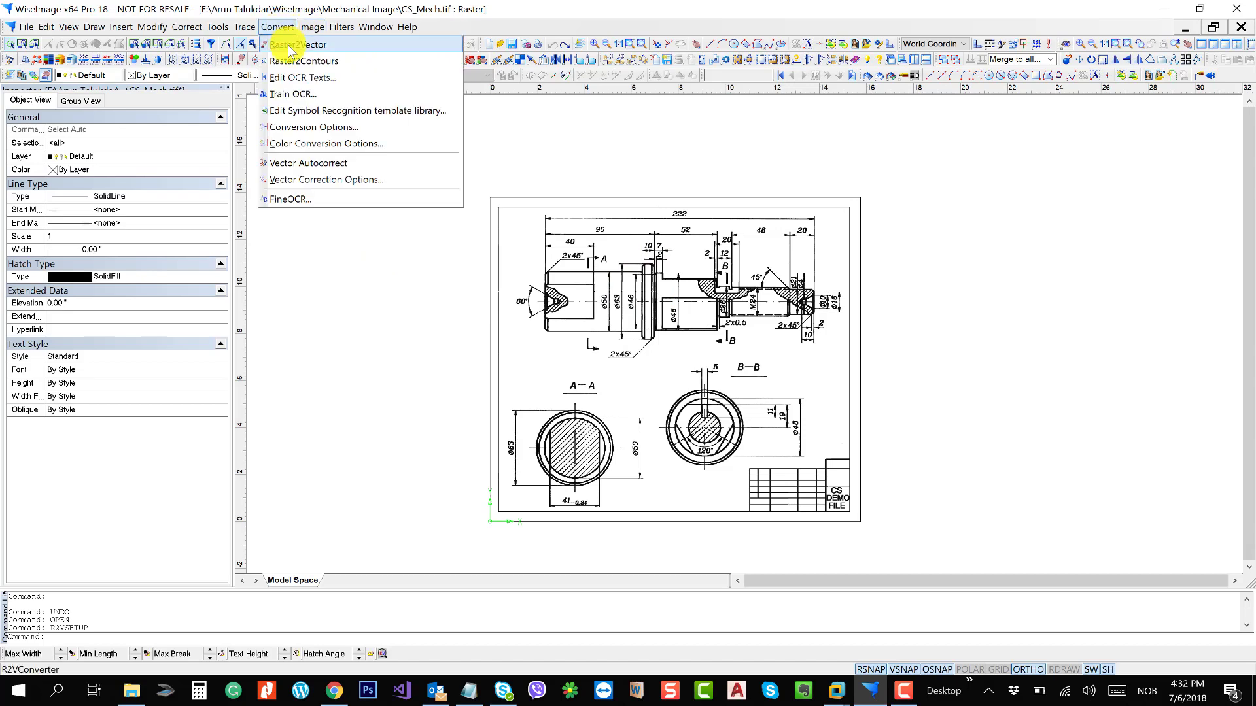
click(320, 44)
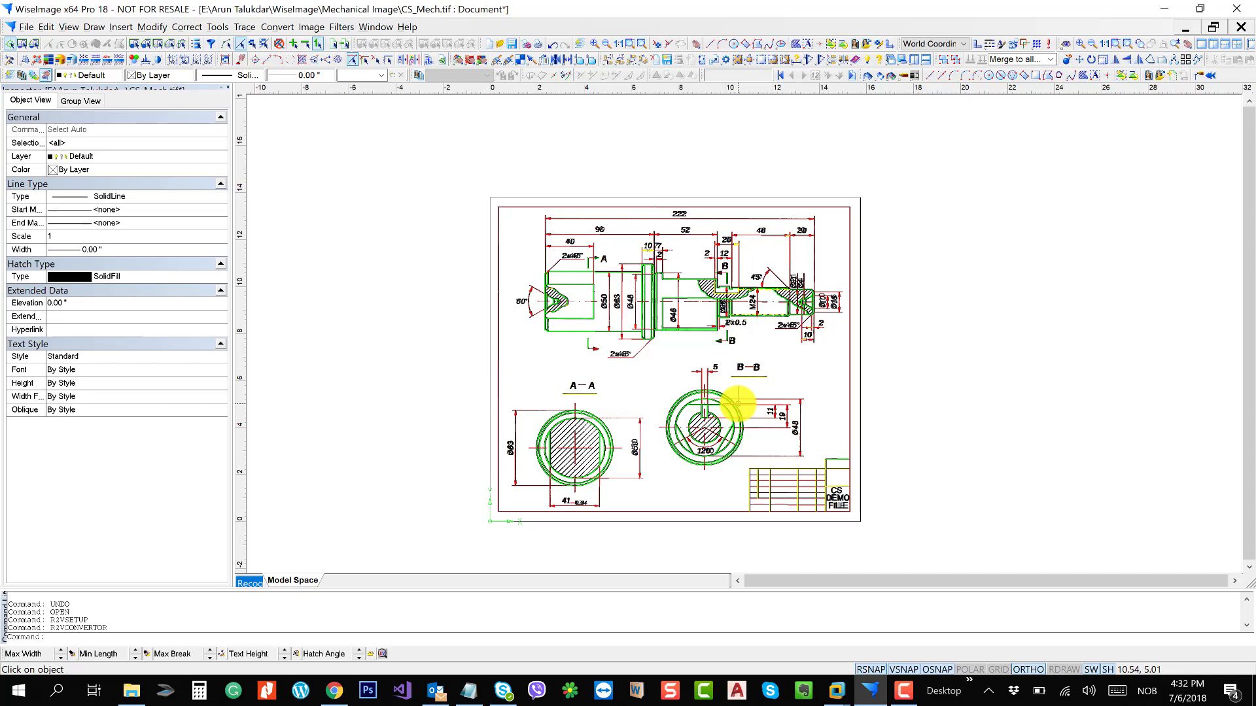
drag(633, 316, 664, 263)
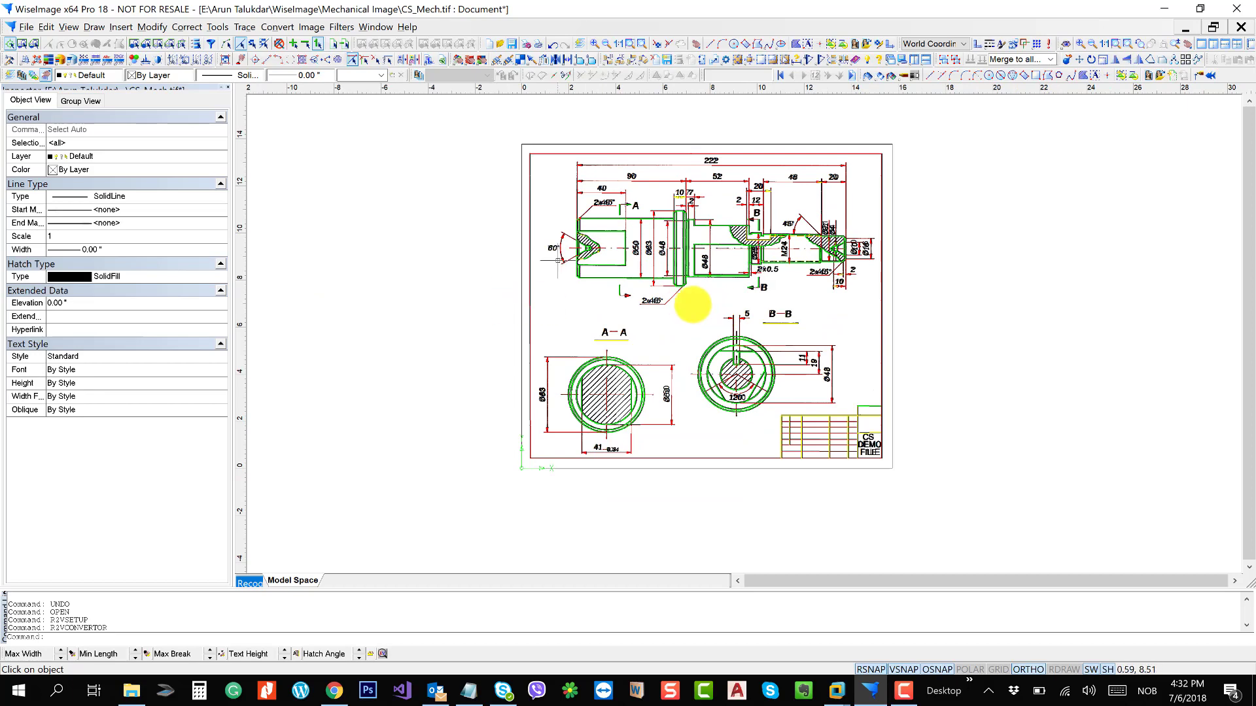
scroll(692, 305, down, 3)
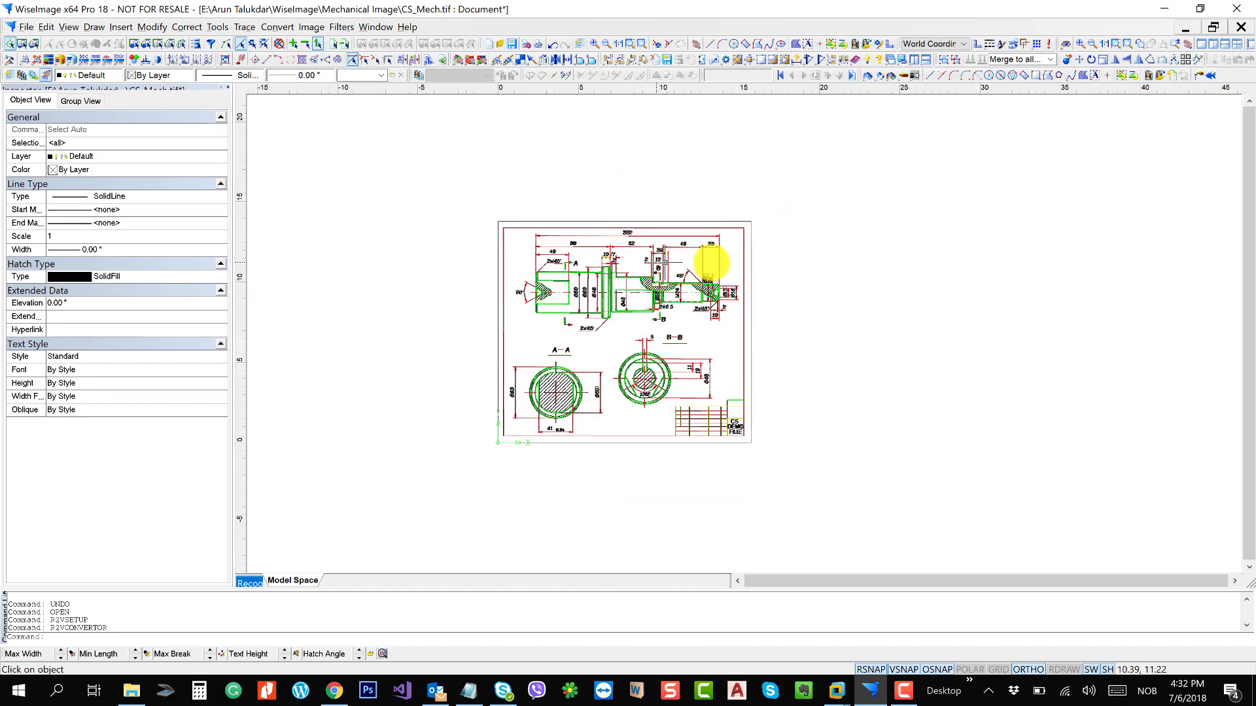
scroll(592, 252, down, 2)
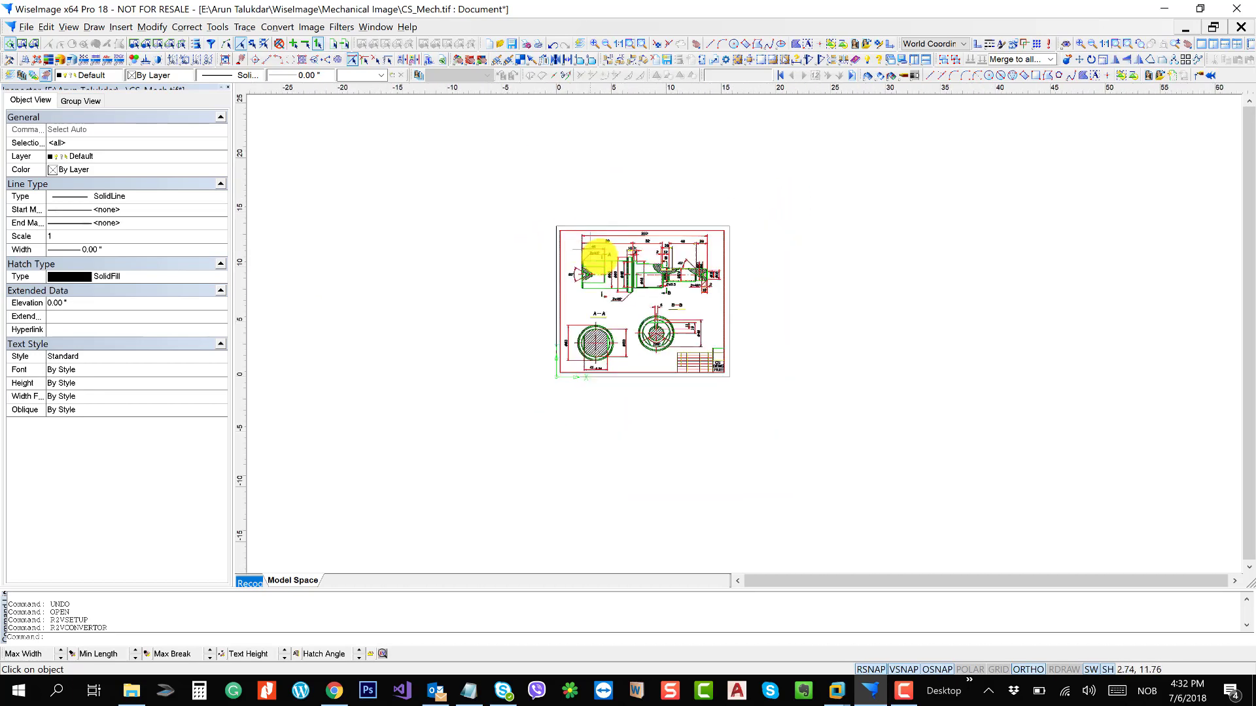
drag(541, 243, 586, 246)
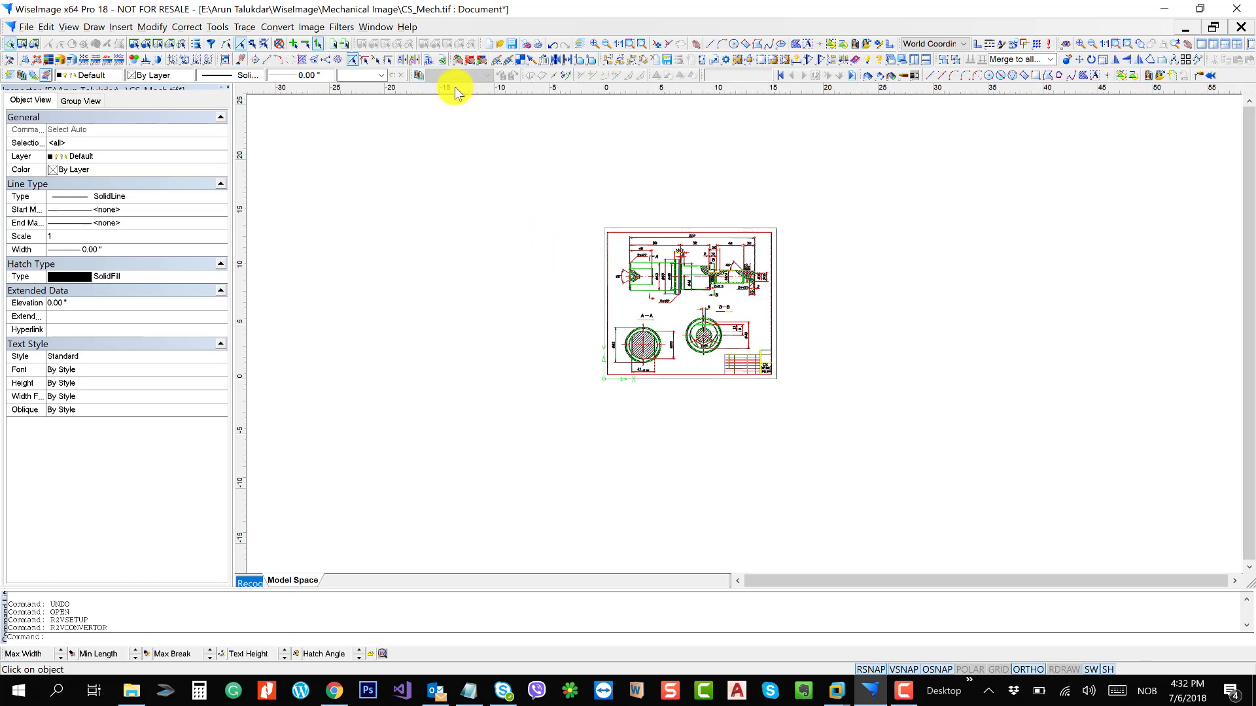
click(378, 28)
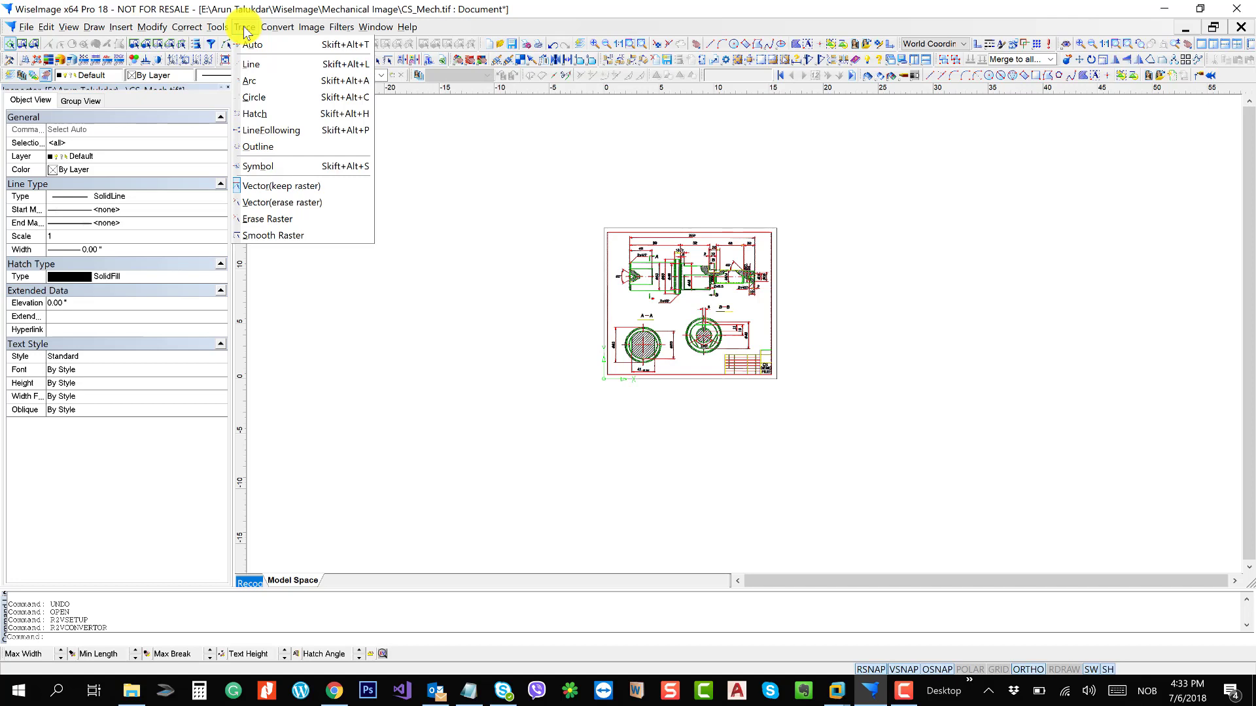
click(492, 23)
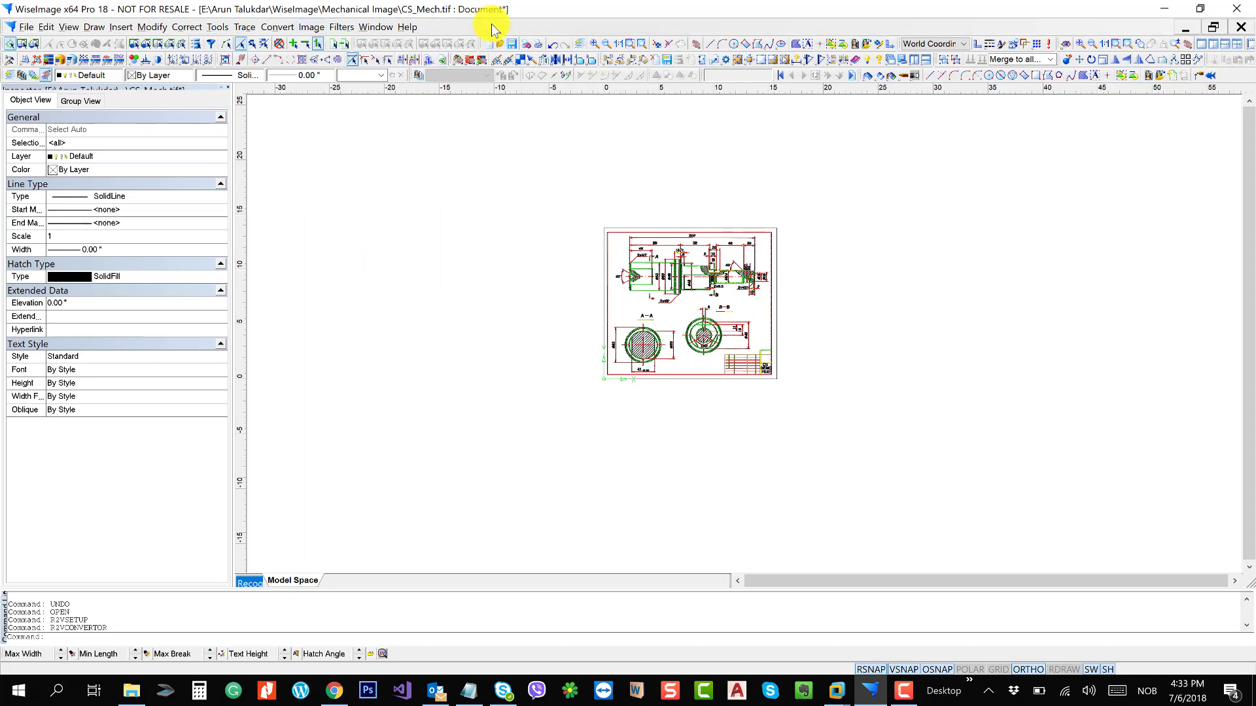
- Create a new blank document and minimize the program window
click(26, 27)
click(45, 45)
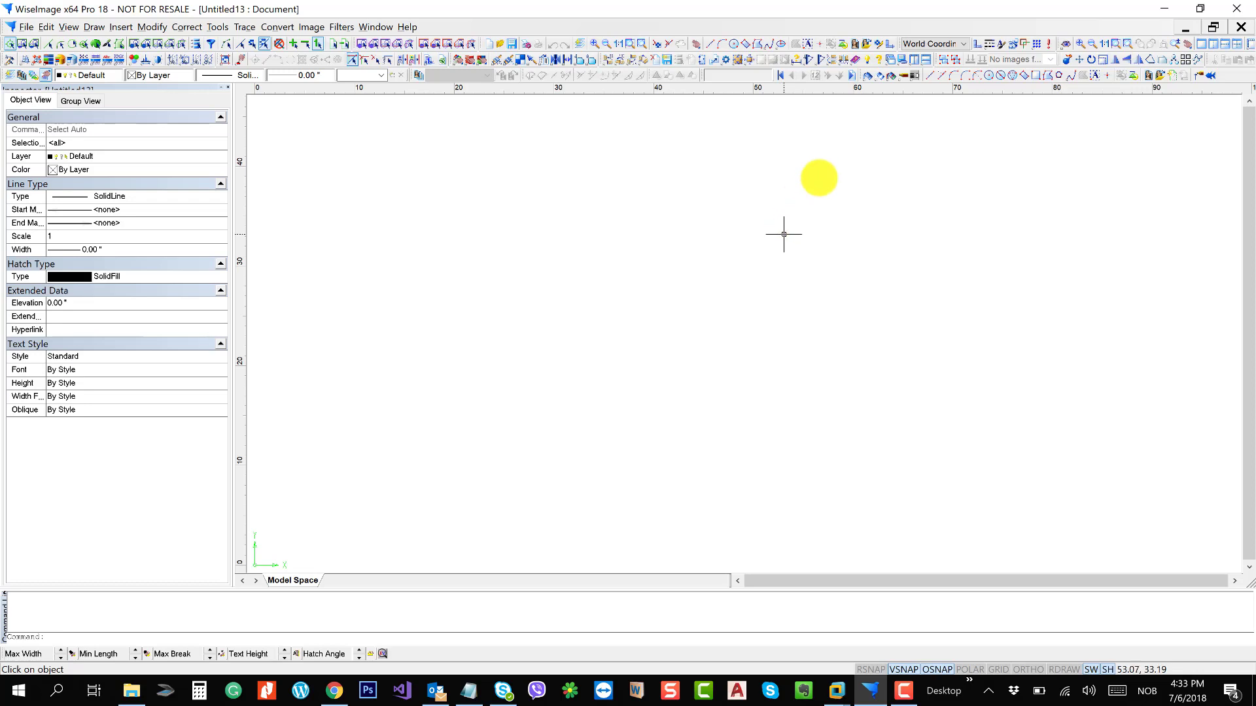
click(1166, 9)
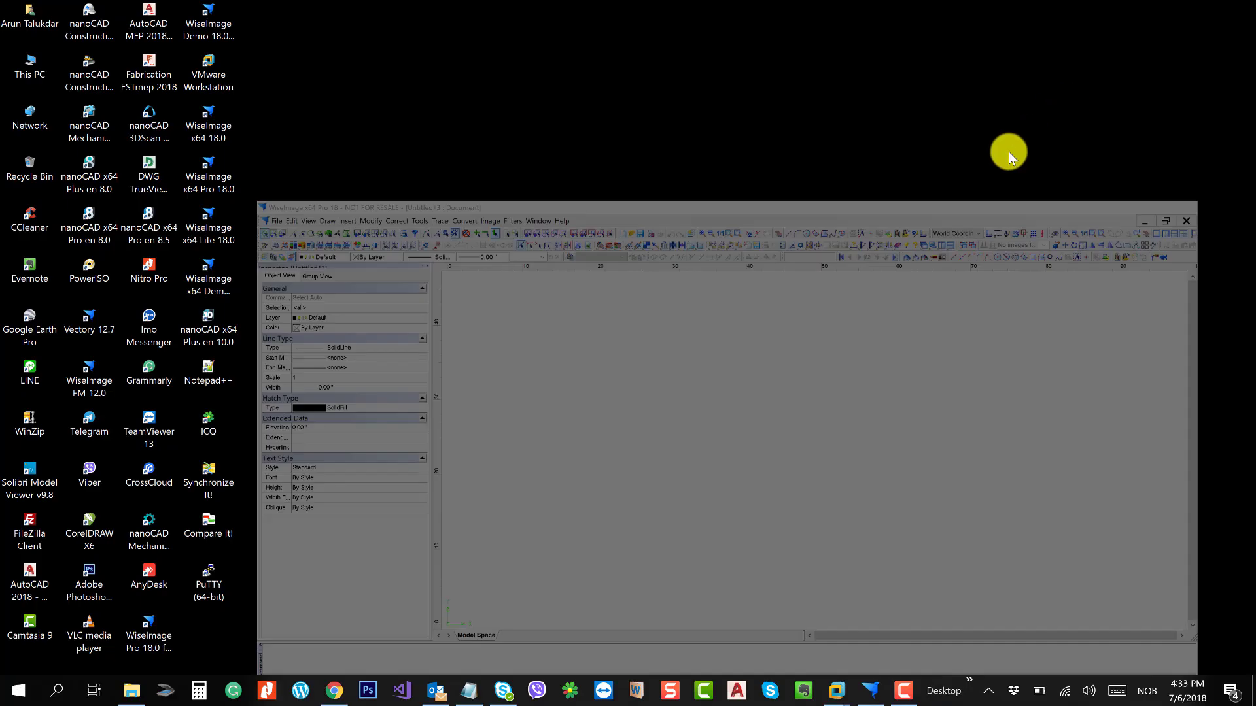
- Refresh the desktop, switch to Chrome and browse the YouTube search results for WiseImage tutorial videos
right_click(722, 275)
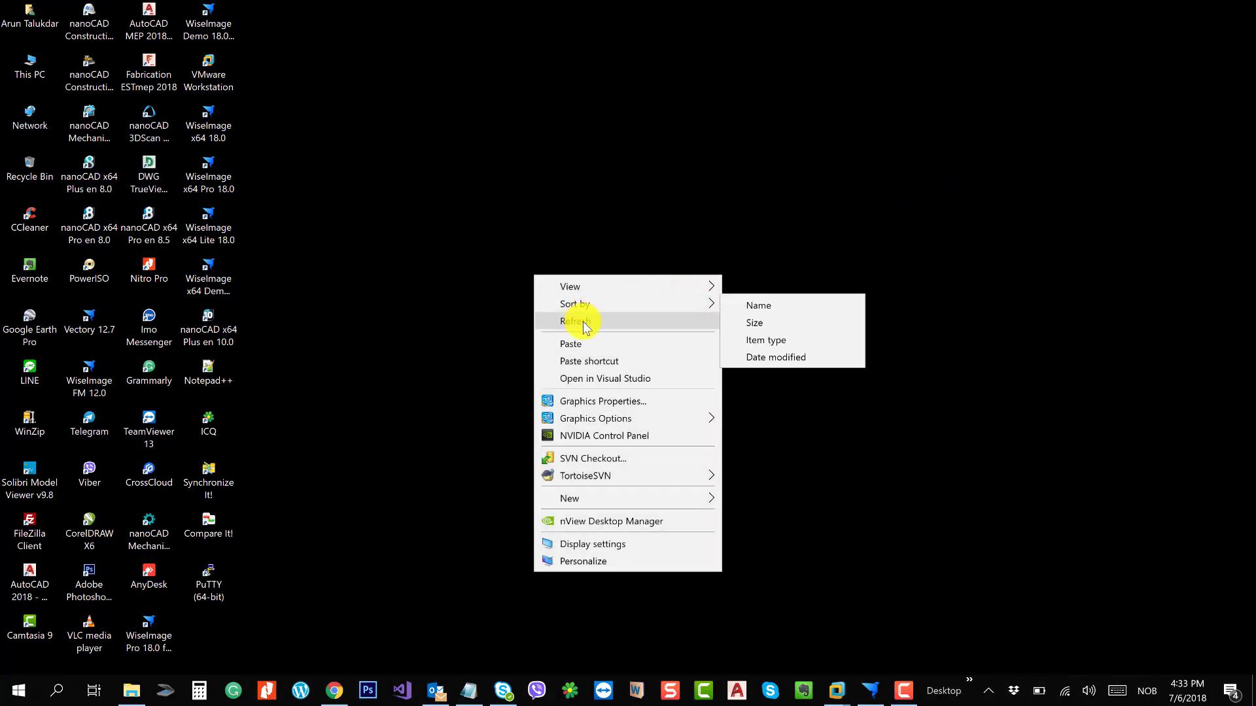
click(582, 320)
click(334, 686)
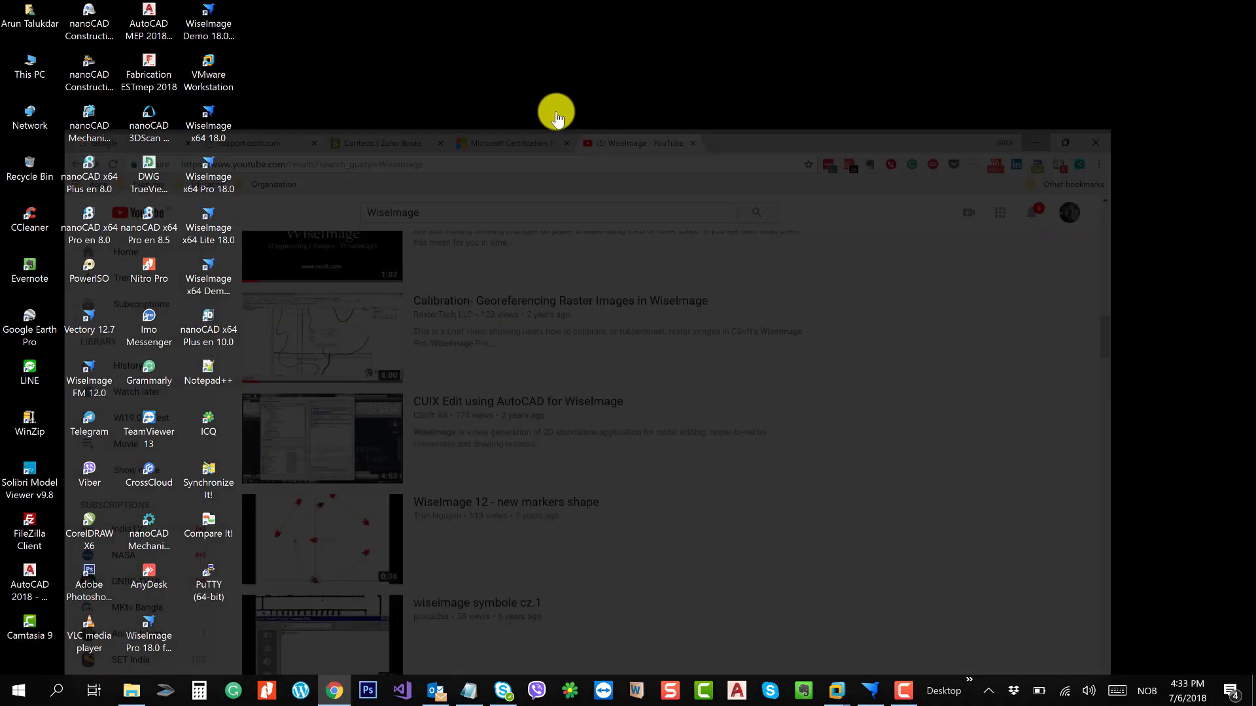
scroll(645, 340, up, 13)
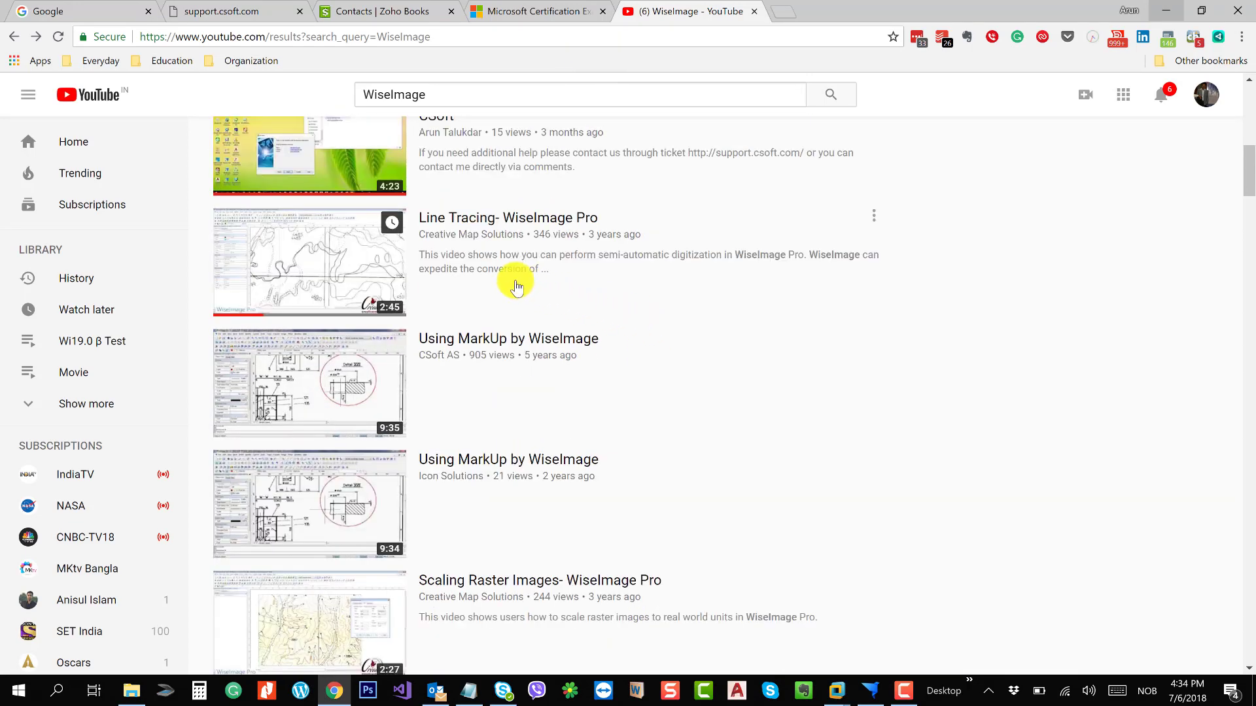
scroll(518, 272, down, 6)
scroll(519, 262, down, 20)
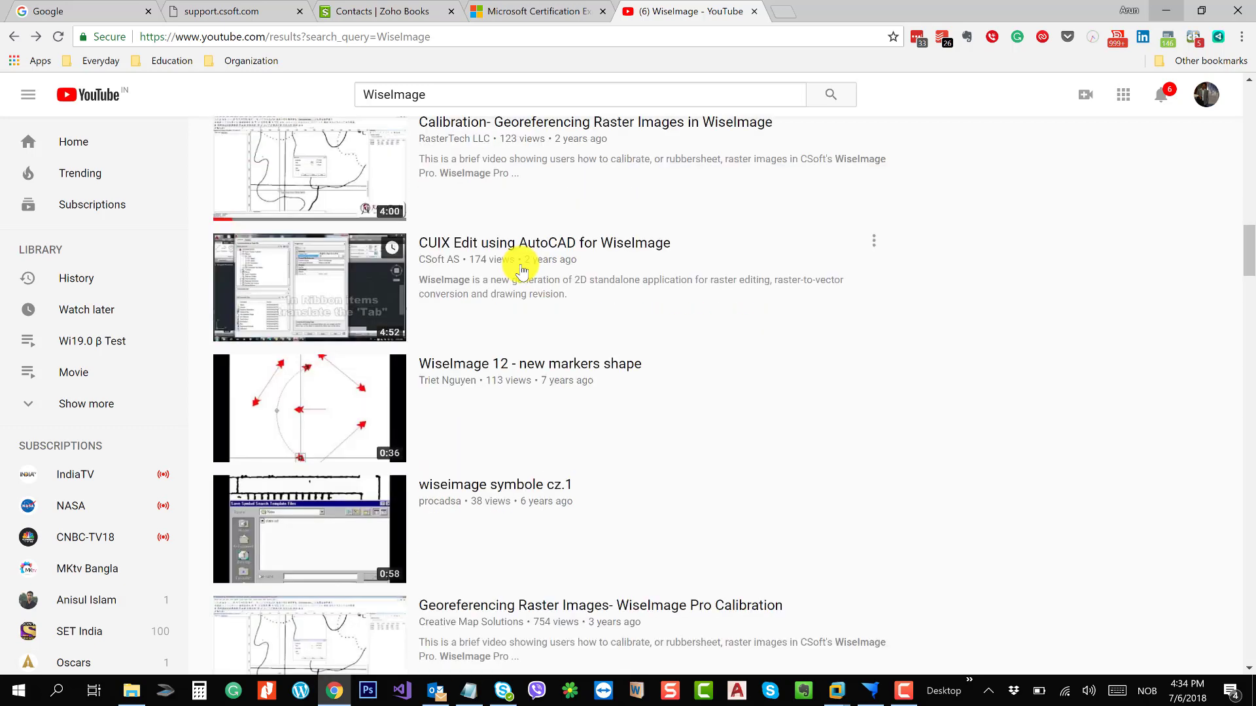
- Close the Zoho Books contacts page and look through the further WiseImage videos in the YouTube results
click(452, 12)
scroll(495, 382, down, 7)
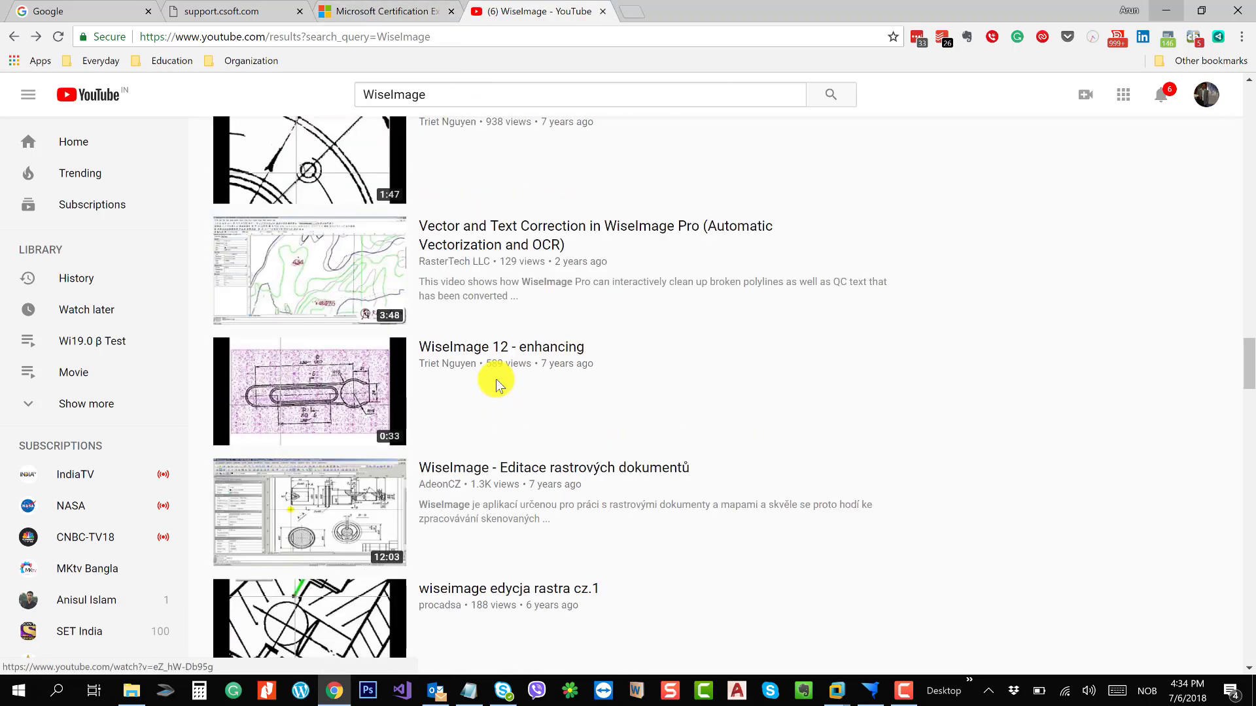
scroll(452, 392, down, 4)
scroll(456, 390, down, 8)
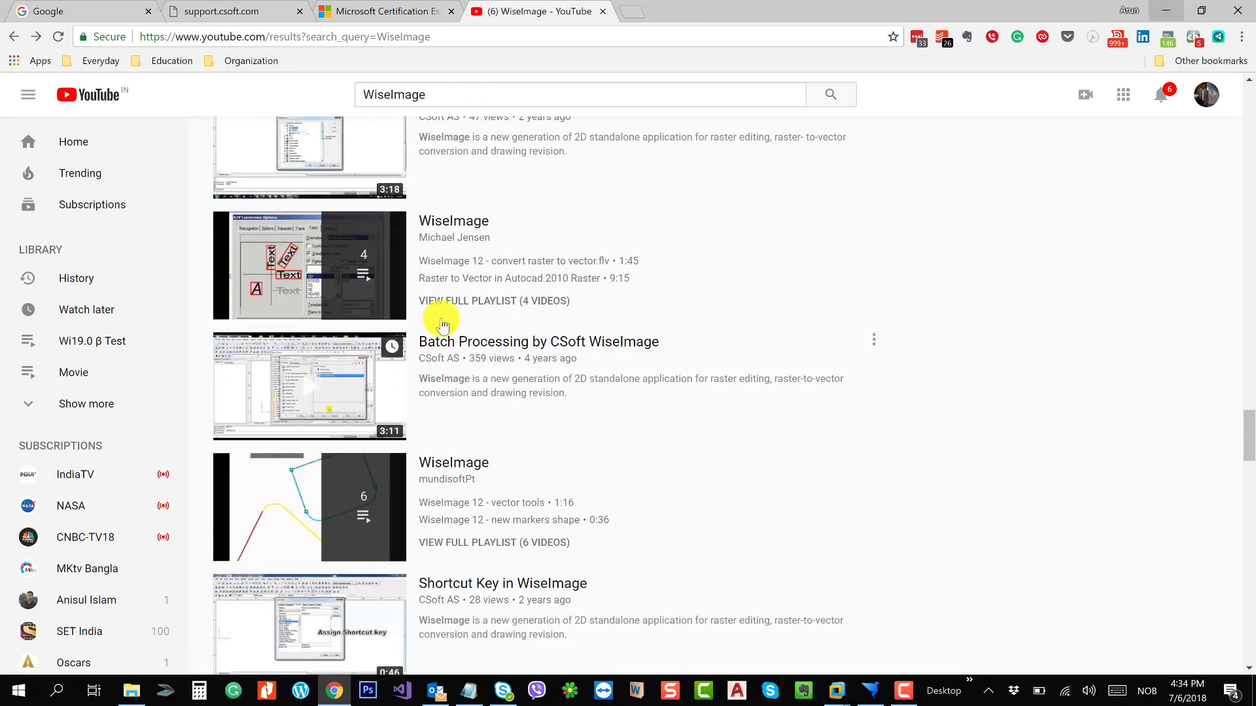
scroll(560, 418, down, 6)
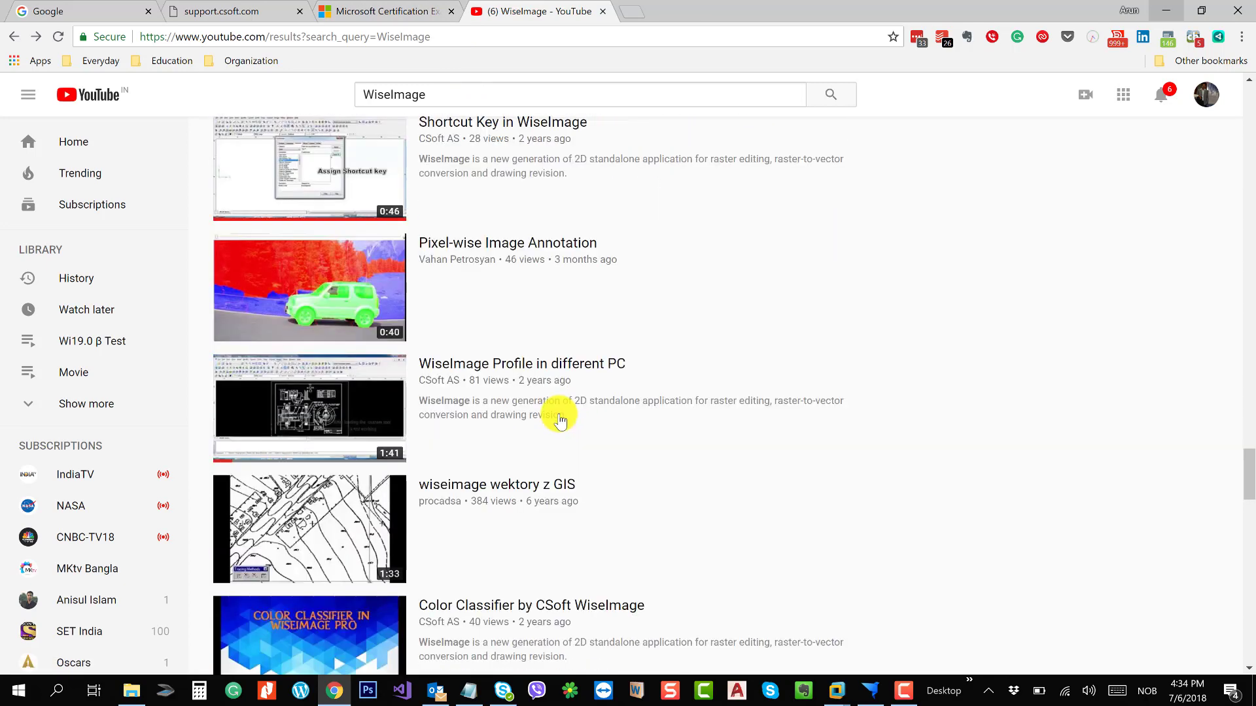
scroll(560, 415, down, 6)
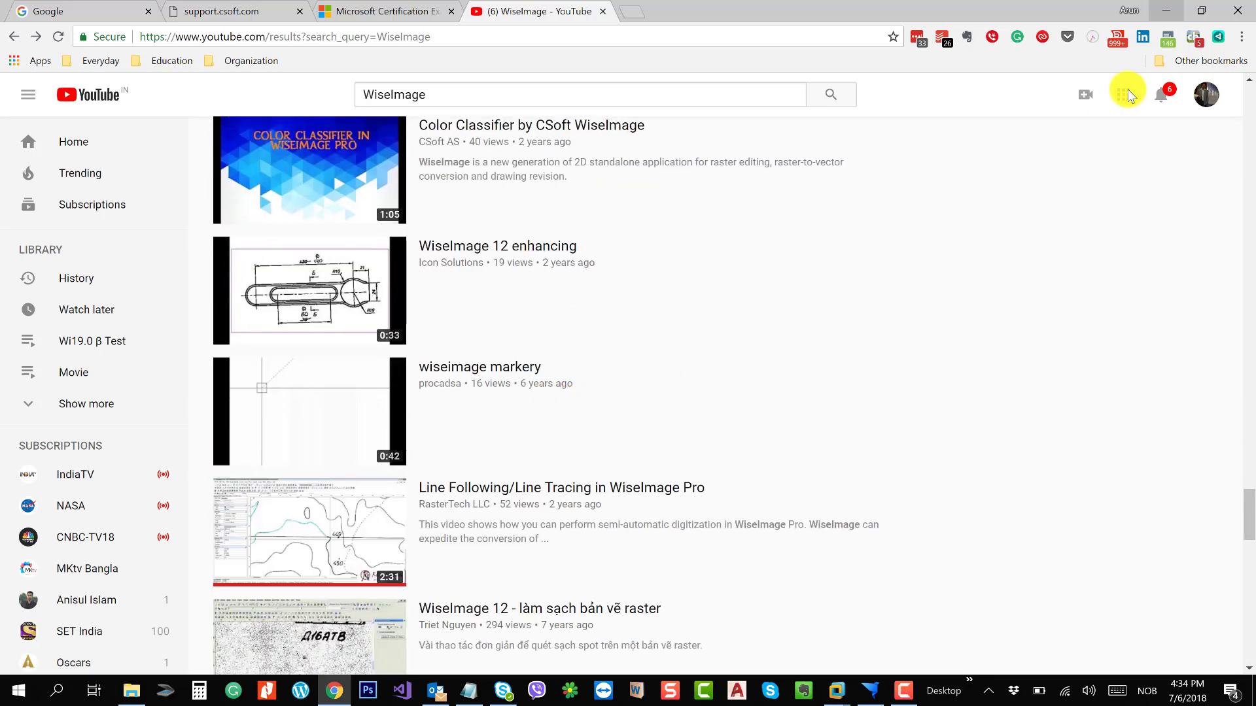
- Minimize the browser window and refresh the desktop
click(1169, 11)
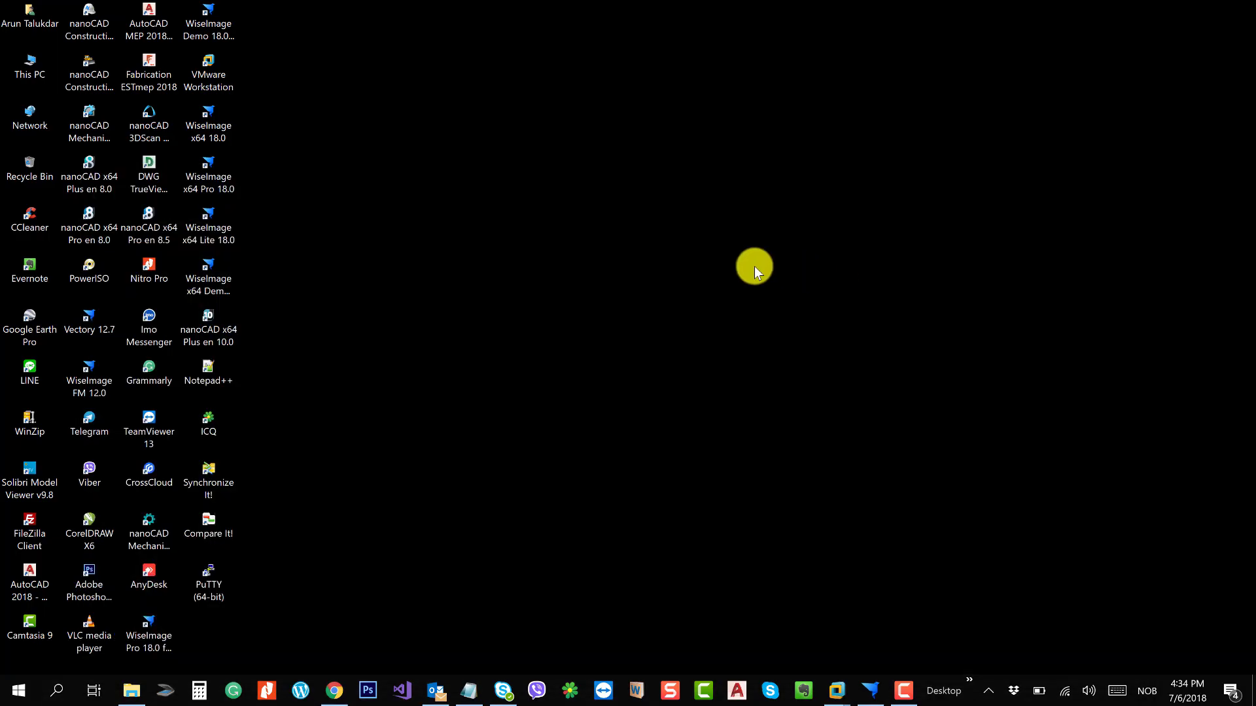
right_click(754, 266)
click(674, 308)
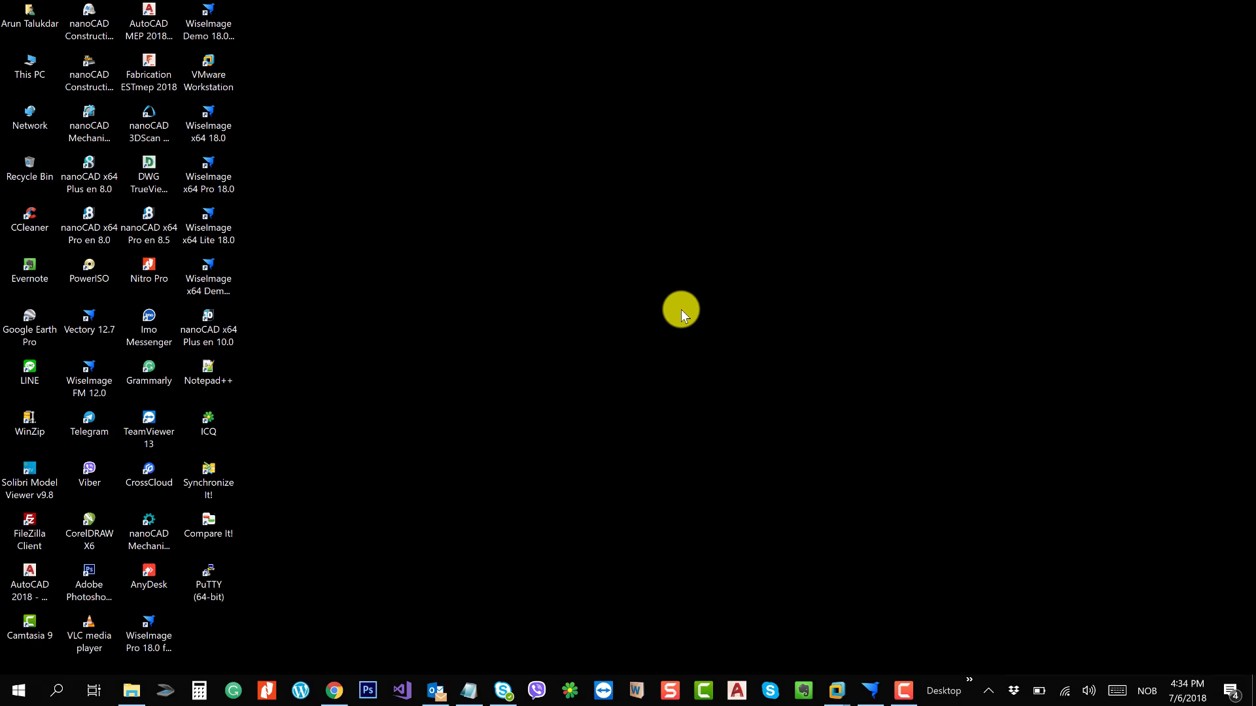